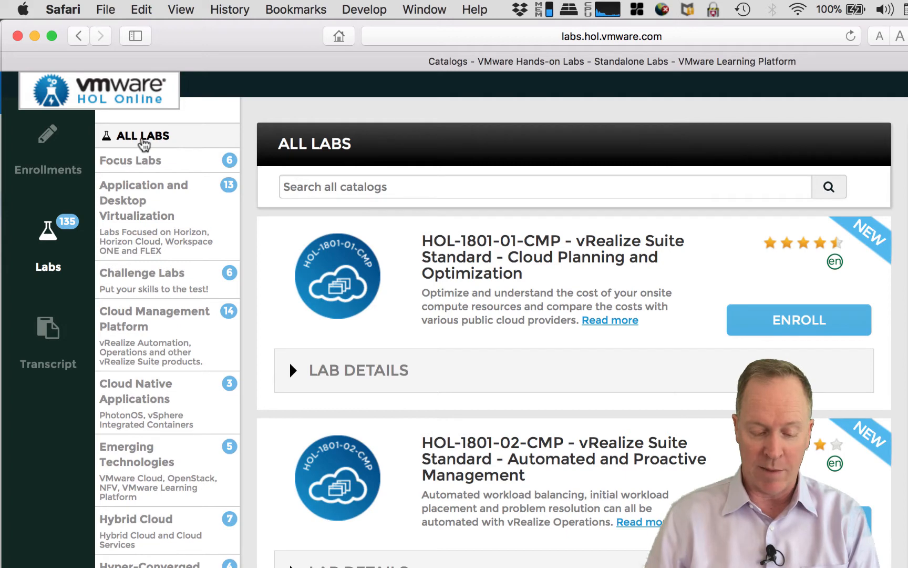
# Search the lab catalog for 1821-05 to list only HOL-1821-05-CMP vRealize Orchestrator - Getting Started
pyautogui.click(301, 186)
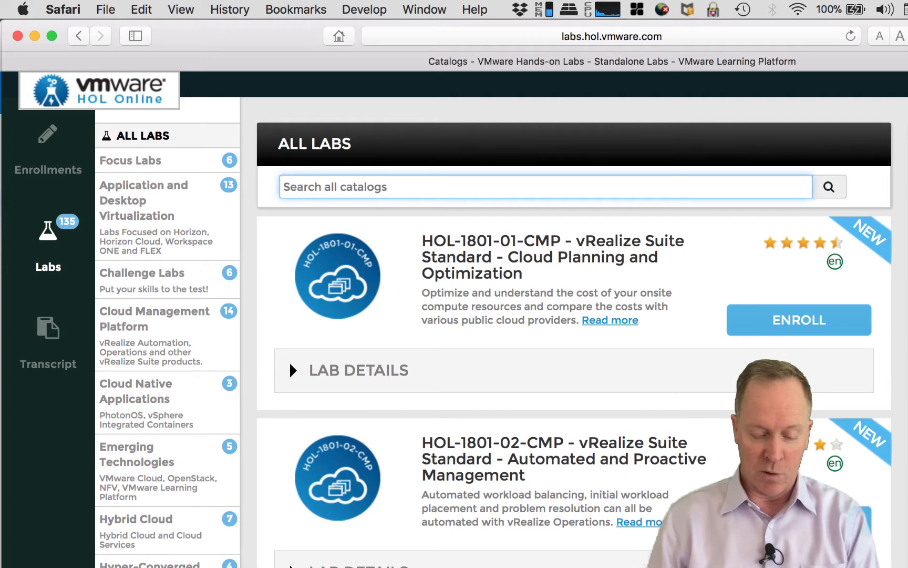
pyautogui.write('18')
pyautogui.click(317, 210)
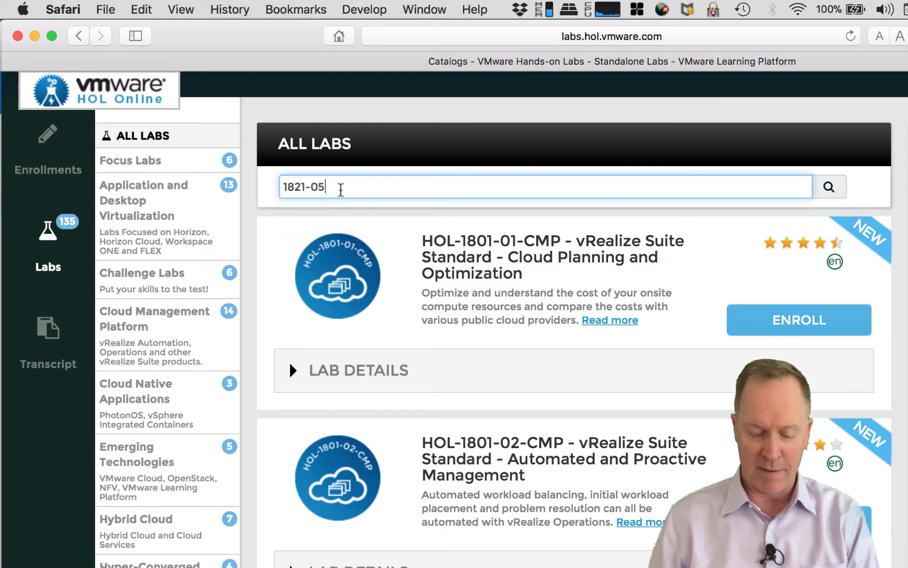
pyautogui.press('Return')
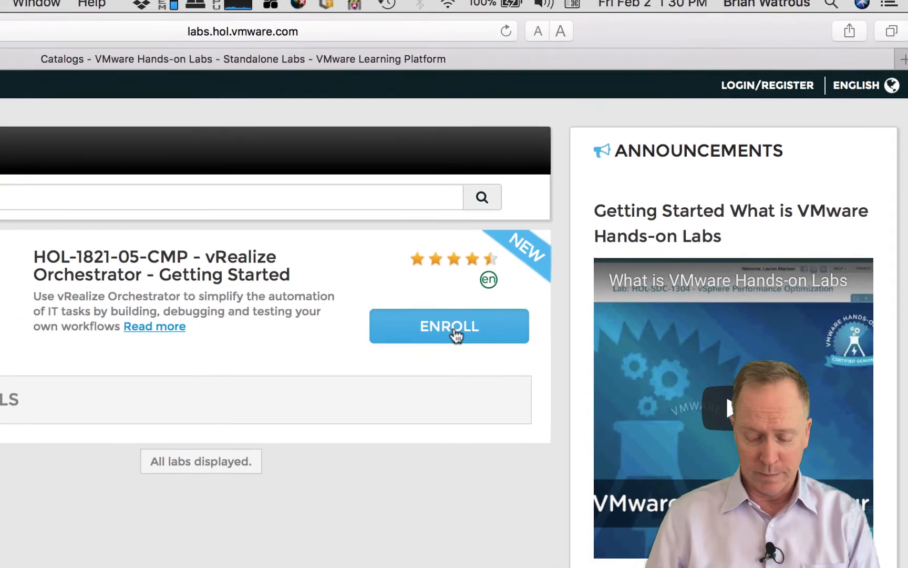
# Enroll in HOL-1821-05-CMP, logging in with the account e-mail and password
pyautogui.click(440, 346)
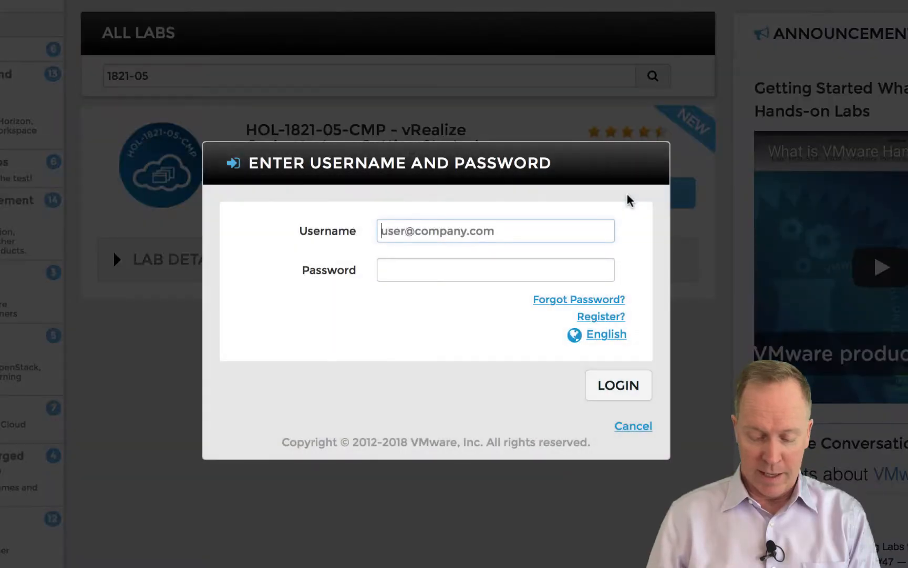
pyautogui.press('Tab')
pyautogui.write('••••••••')
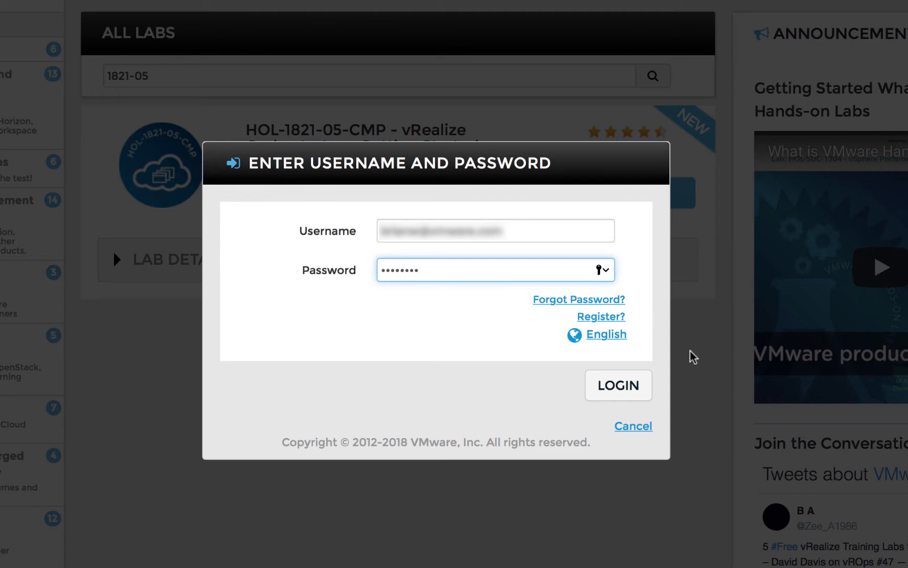
pyautogui.click(631, 386)
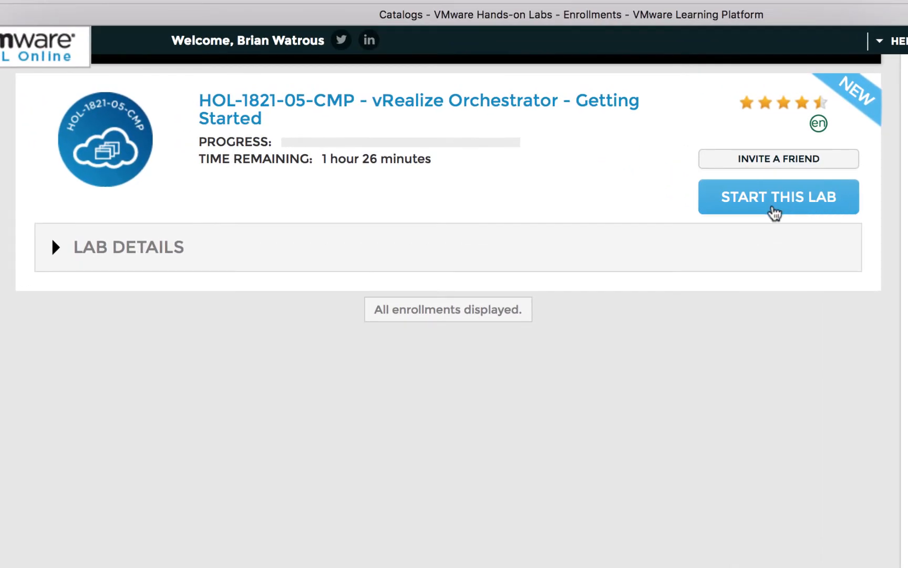
# Start the HOL-1821-05-CMP lab and wait for the Main Console desktop to load
pyautogui.click(775, 210)
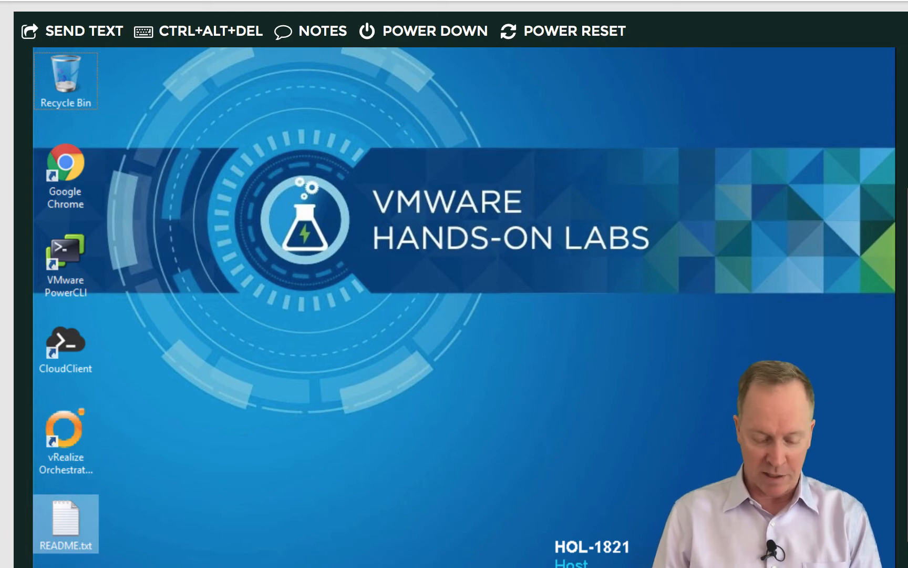
# Open README.txt and scroll through the Lab Guidance module list in the manual
pyautogui.doubleClick(56, 519)
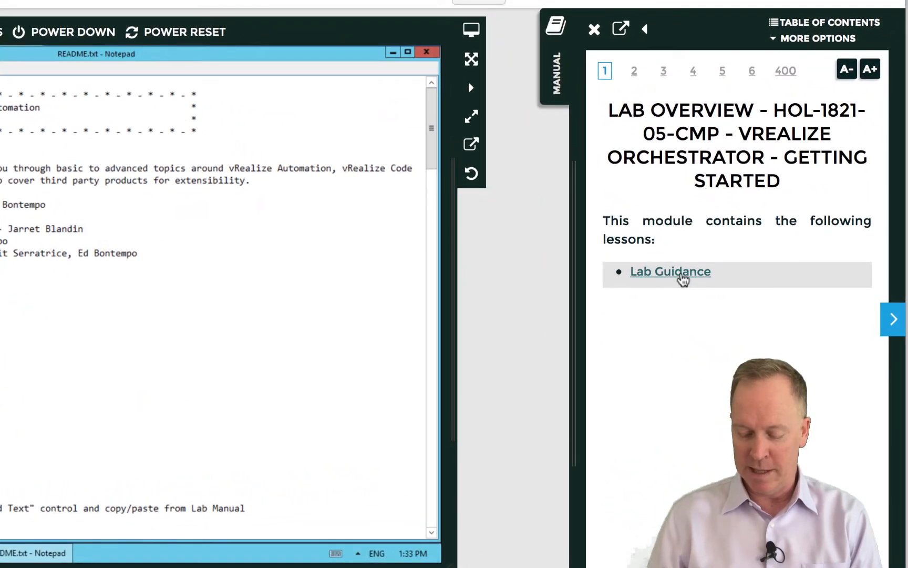
pyautogui.click(683, 282)
pyautogui.scroll(-10, 699, 347)
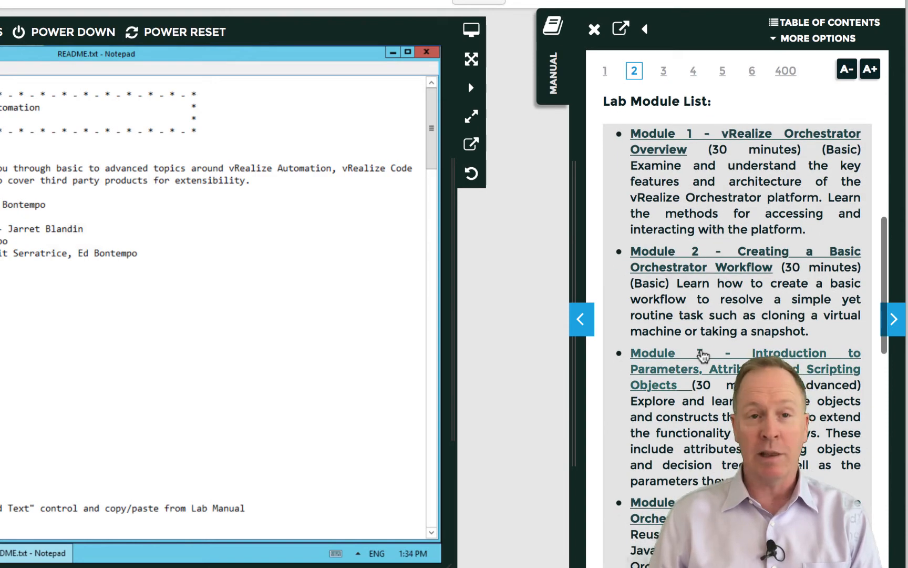
pyautogui.scroll(-3, 702, 355)
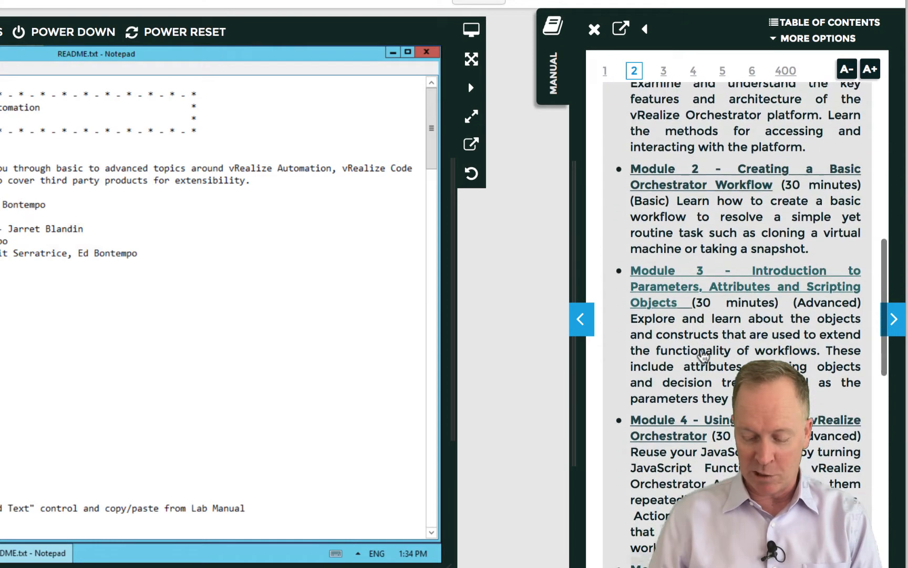
pyautogui.scroll(-3, 702, 355)
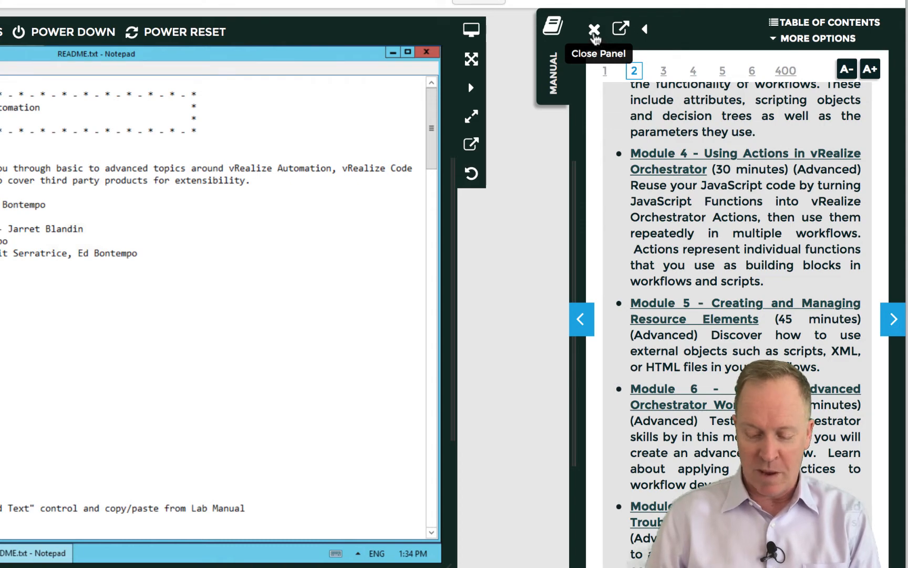
# Close the manual panel, maximize the lab console, and minimize Notepad
pyautogui.click(595, 32)
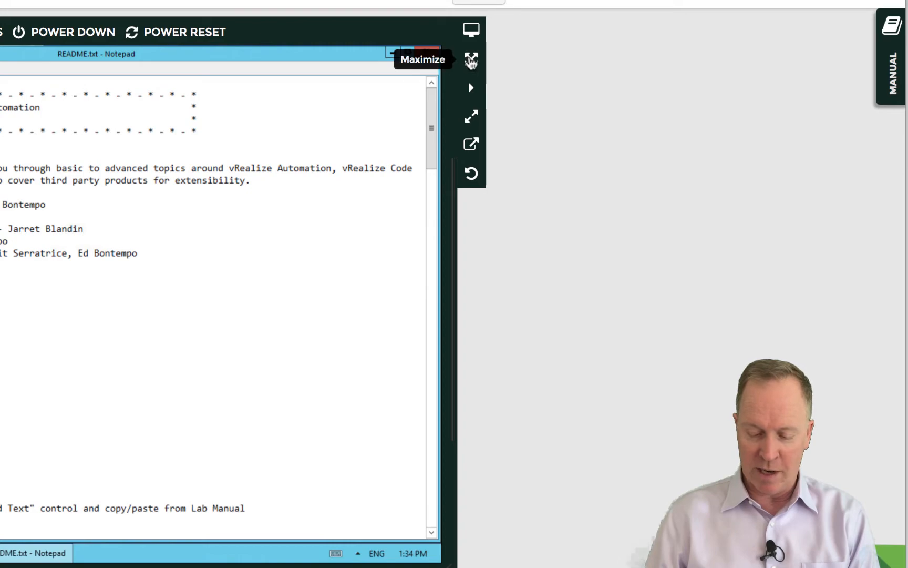
pyautogui.click(471, 61)
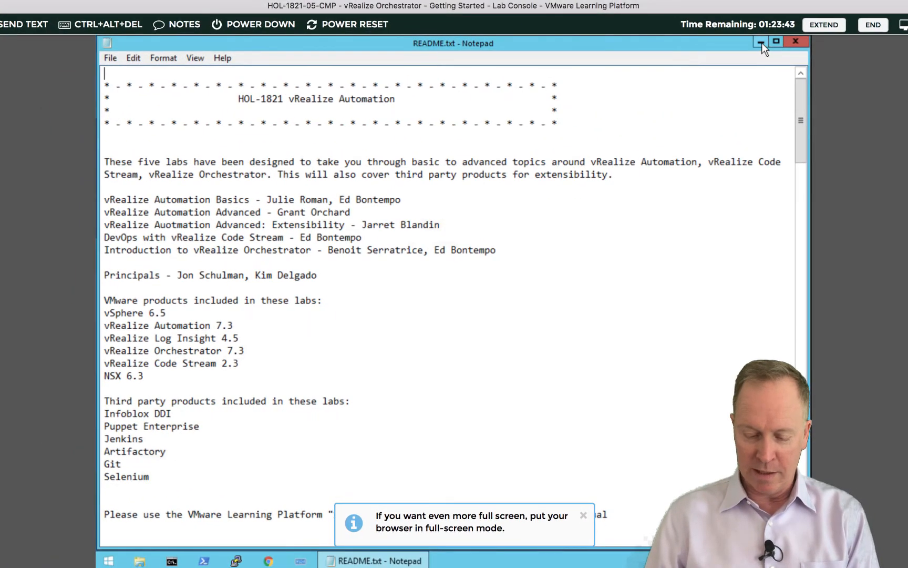
pyautogui.click(761, 42)
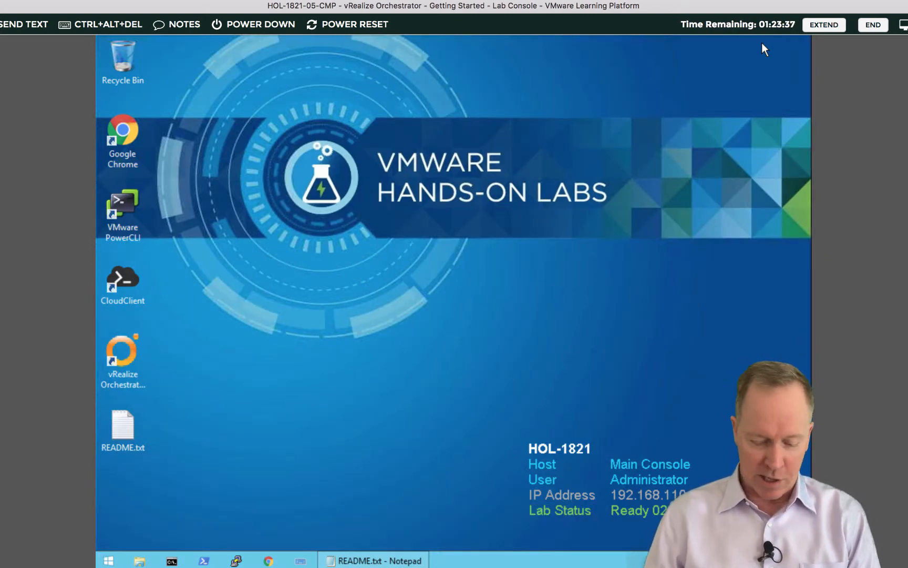
# Launch the vRealize Orchestrator client from the desktop and log in to vra-01a.corp.local with the password
pyautogui.click(119, 352)
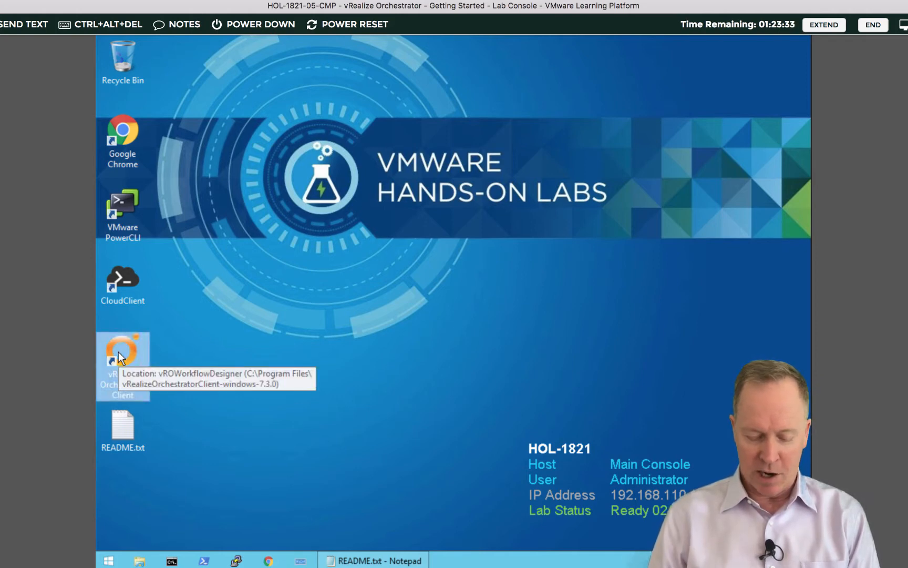
pyautogui.doubleClick(118, 353)
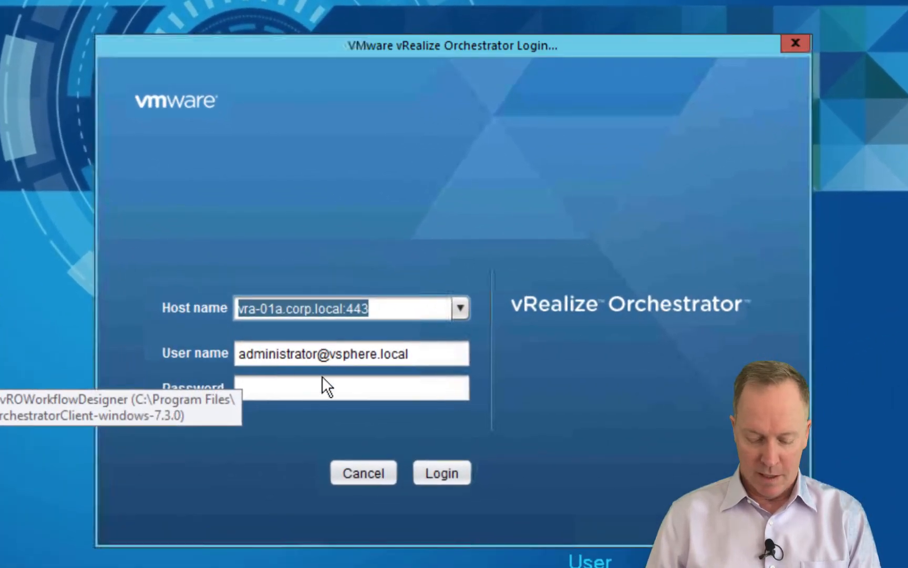
pyautogui.click(318, 382)
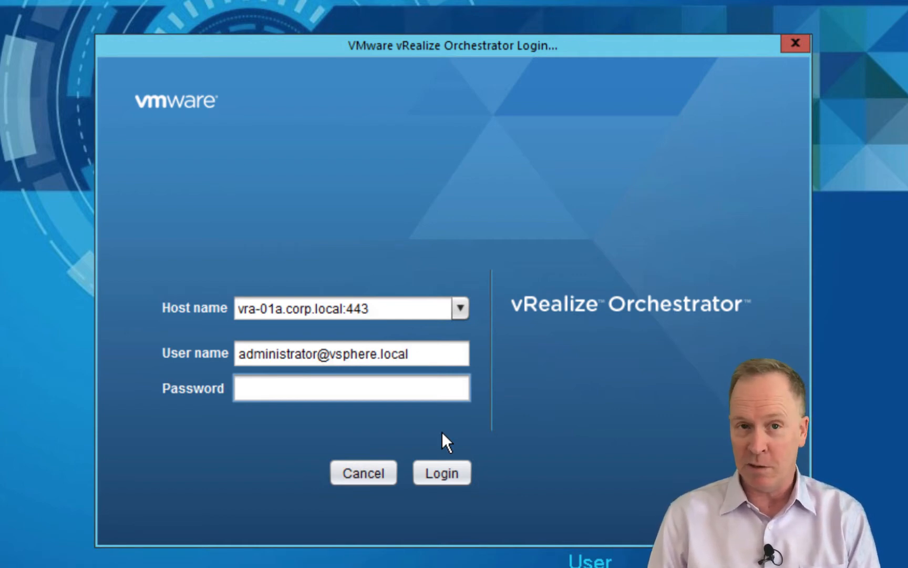
pyautogui.write('********')
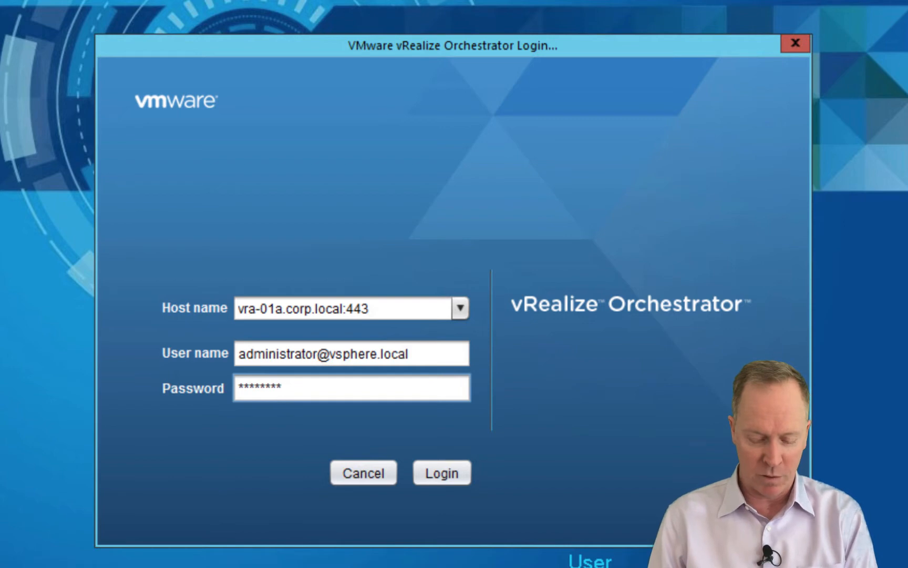
pyautogui.press('Return')
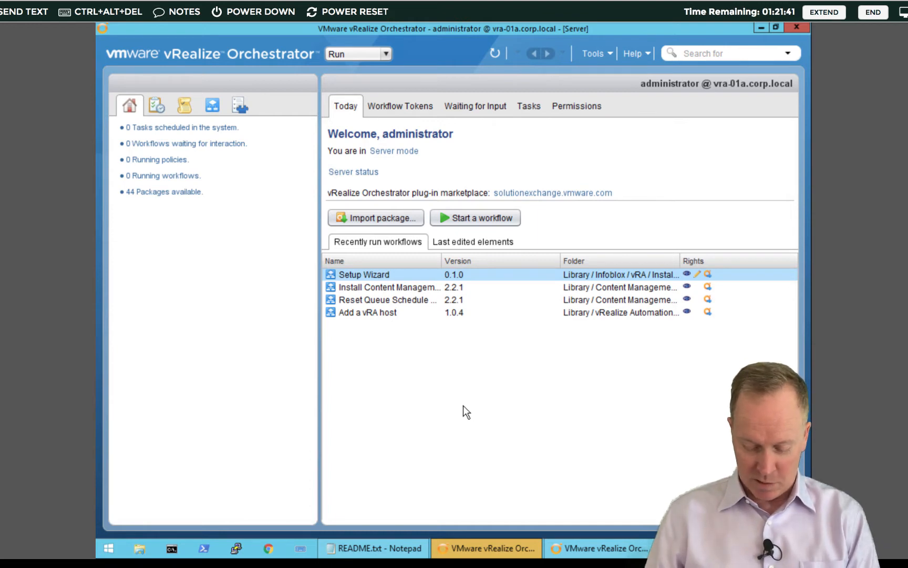
# Close the extra Orchestrator login window and launch Chrome
pyautogui.click(577, 547)
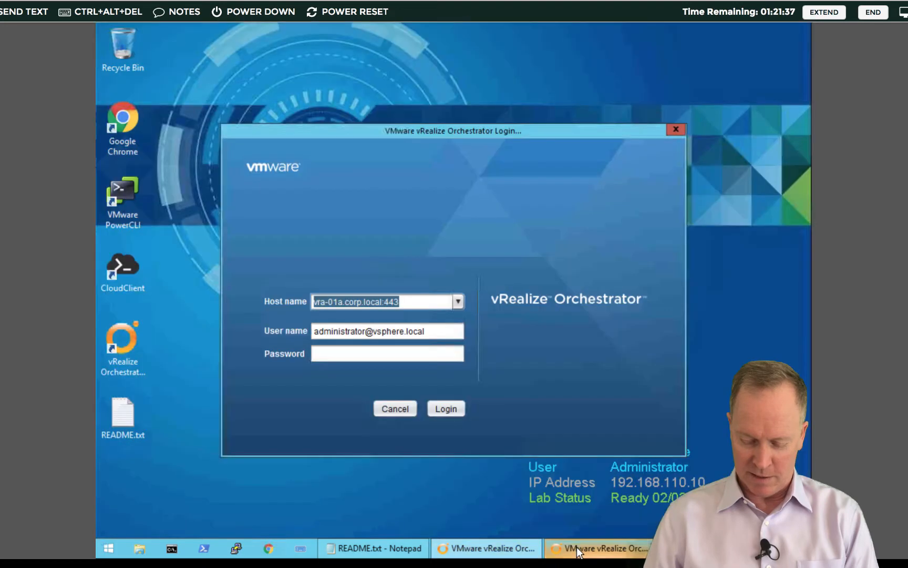
pyautogui.click(675, 131)
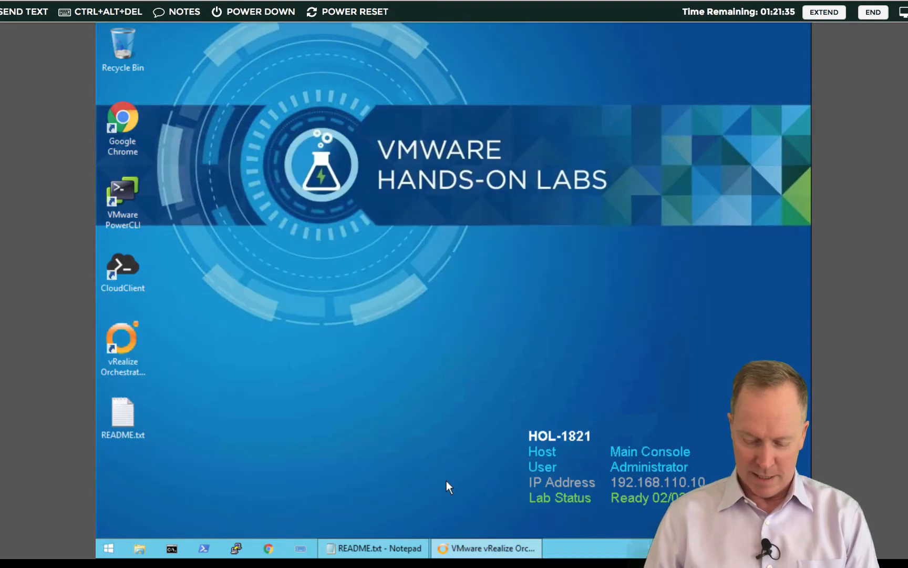
pyautogui.moveTo(466, 554)
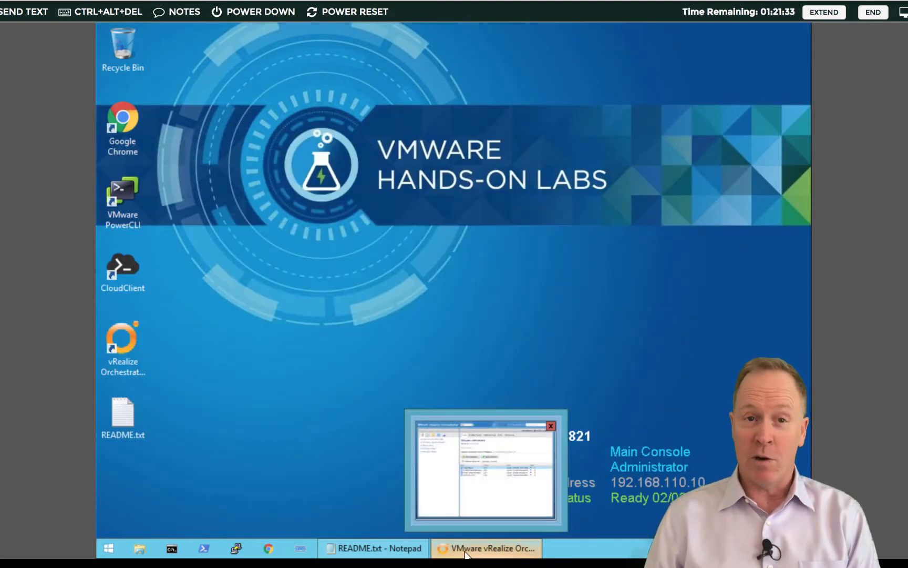
pyautogui.click(269, 548)
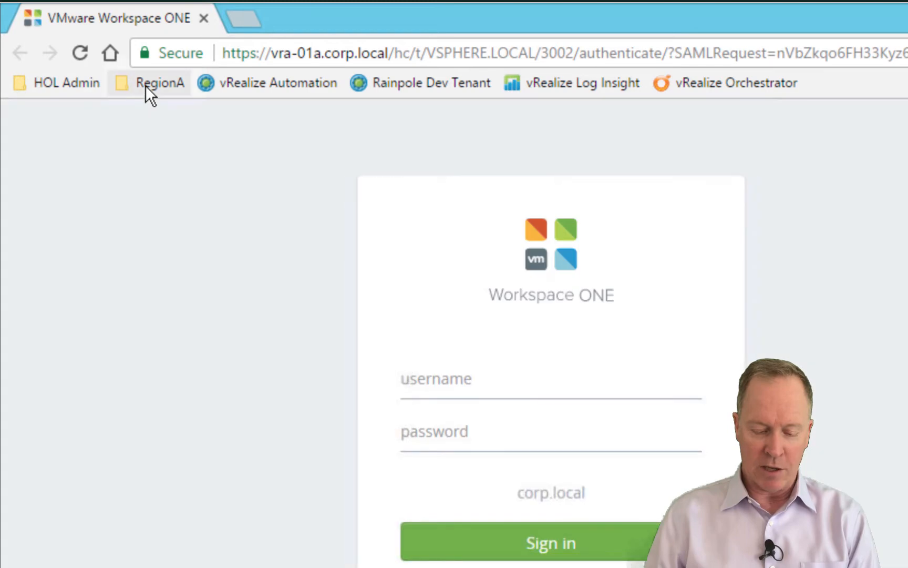
# Open the RegionA vCenter bookmark and sign in with the administrator account and password
pyautogui.click(144, 85)
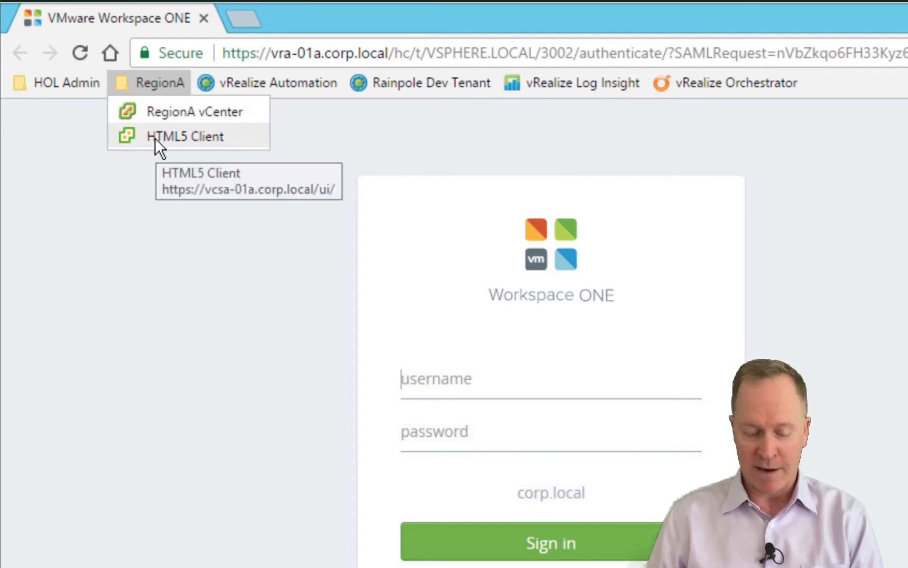
pyautogui.click(166, 113)
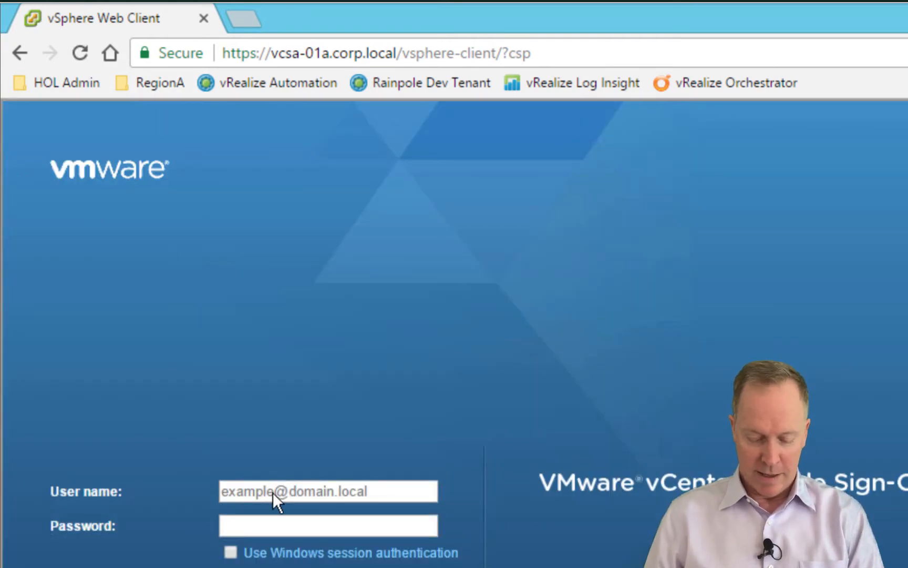
pyautogui.click(277, 494)
pyautogui.write('administ')
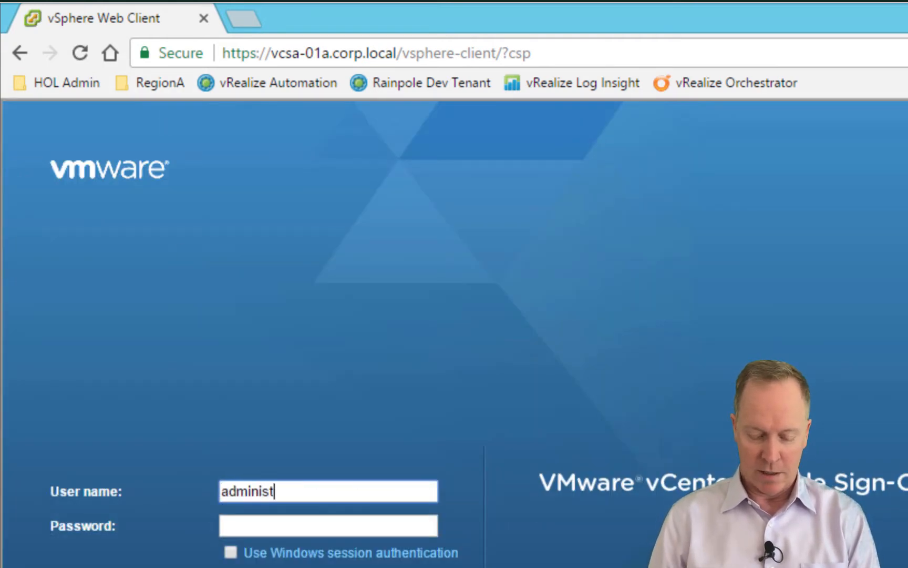
pyautogui.write('rator@vsphere.local')
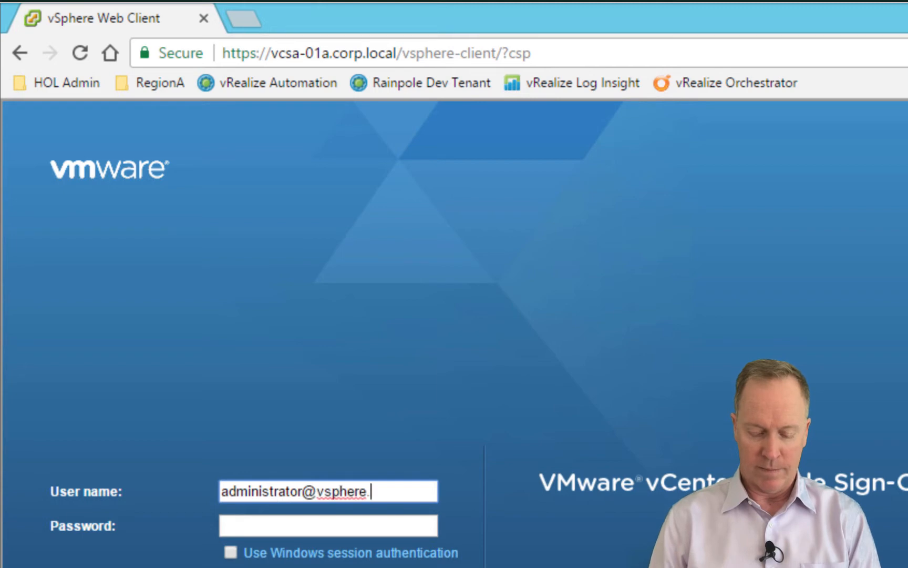
pyautogui.press('Tab')
pyautogui.write('VMware1!')
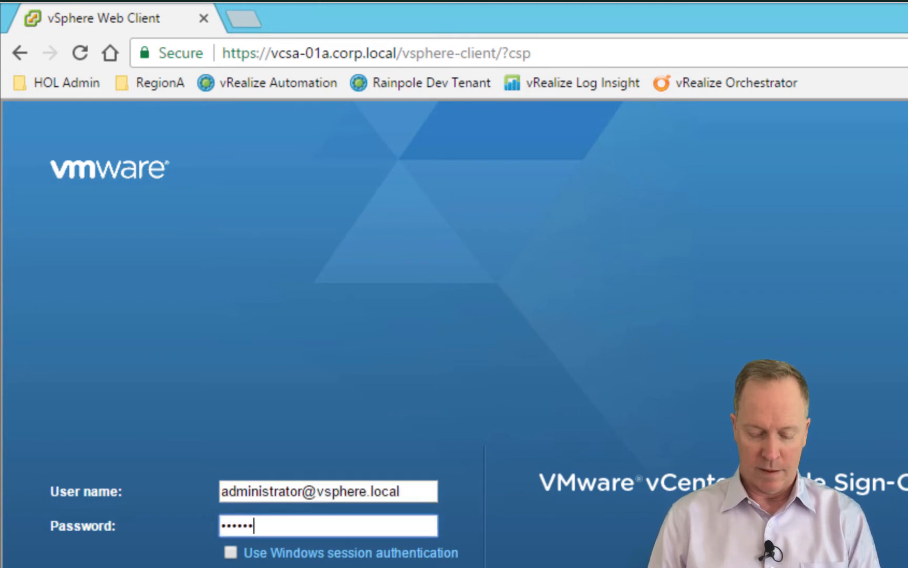
pyautogui.press('Return')
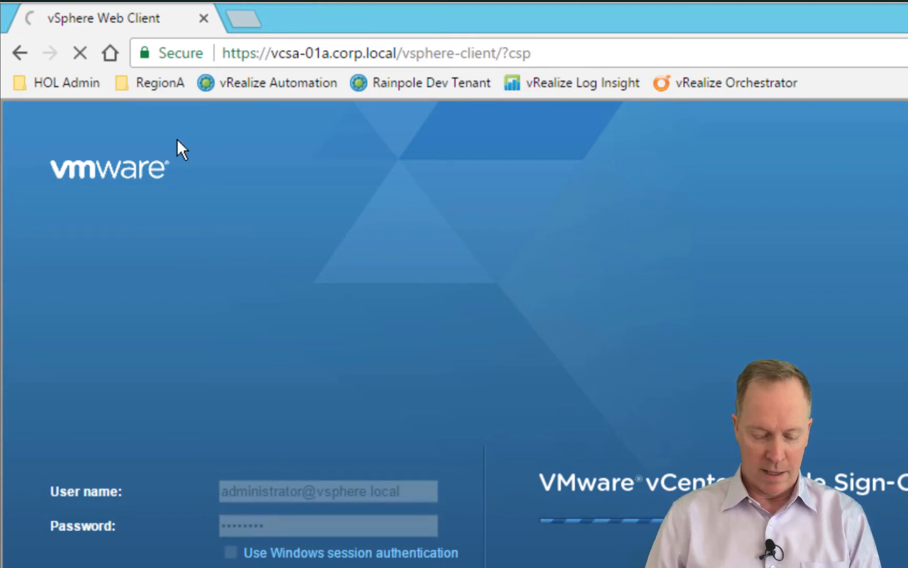
# Load the HTML5 vSphere Client from the RegionA bookmarks in a new tab
pyautogui.hotkey('ctrl', 't')
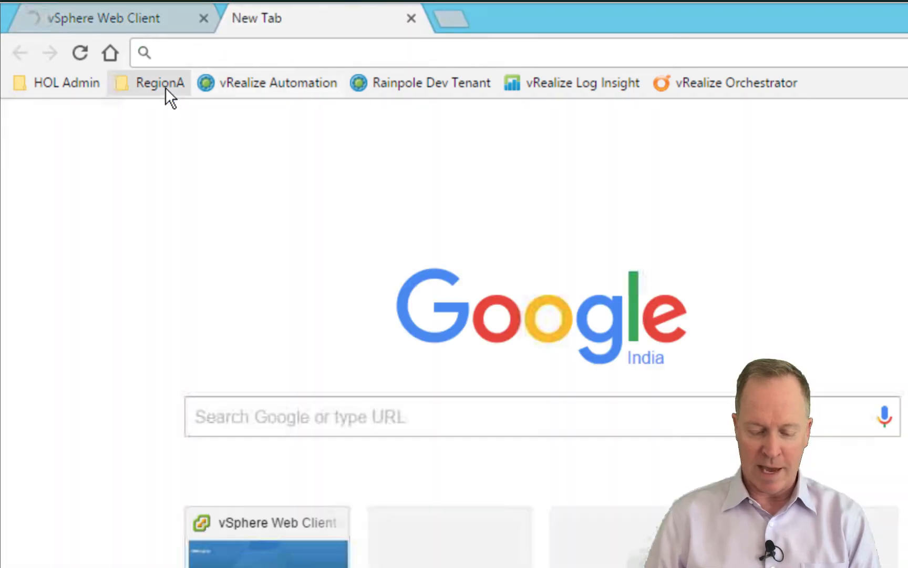
pyautogui.click(166, 87)
pyautogui.click(169, 138)
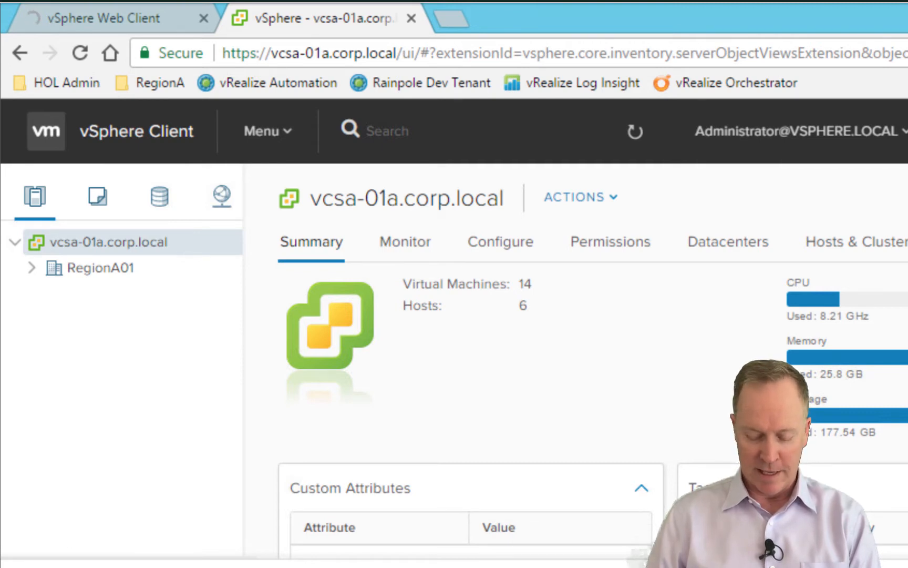
# Switch to the Orchestrator client window, then back to the vSphere browser
pyautogui.hotkey('alt', 'Tab')
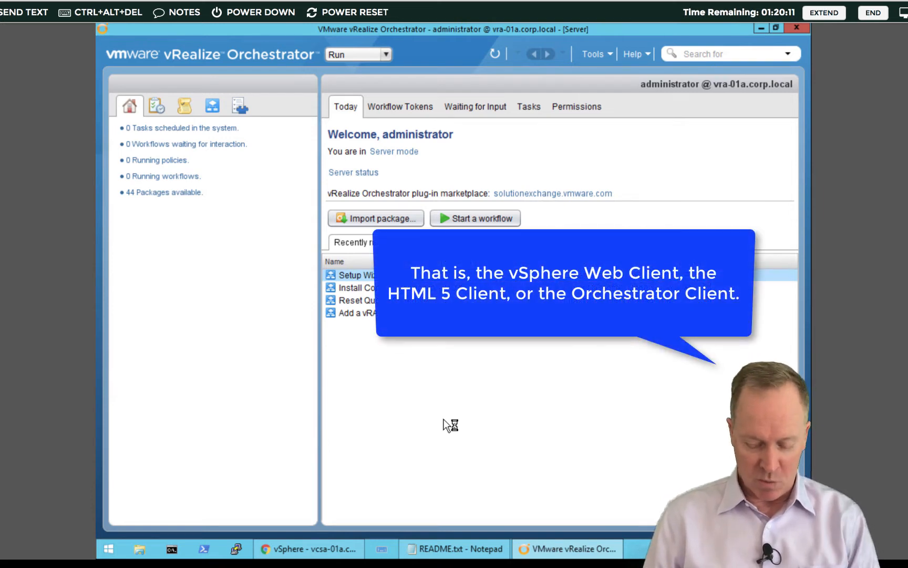
pyautogui.click(319, 548)
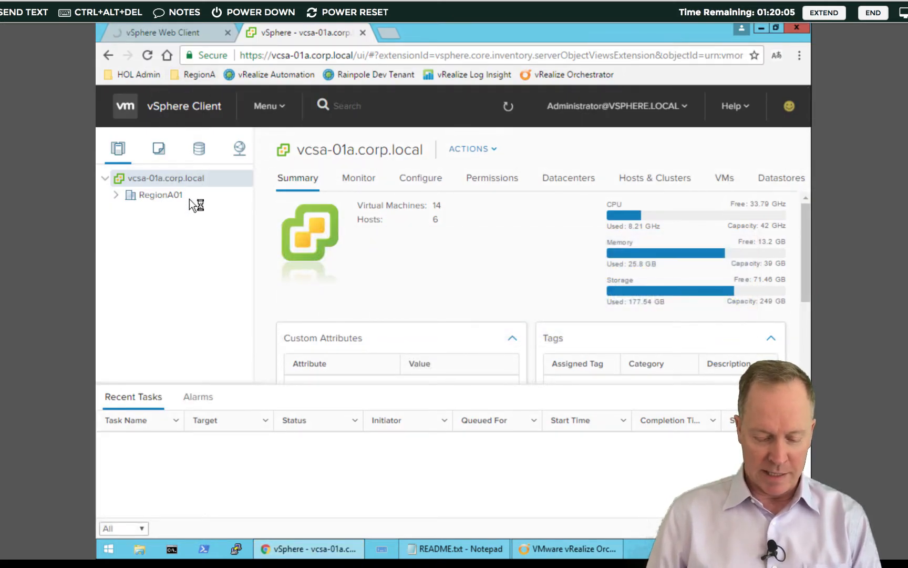
# In the HTML5 navigator, expand RegionA01 and RegionA01-COMP01 to show three hosts and five VMs
pyautogui.click(196, 36)
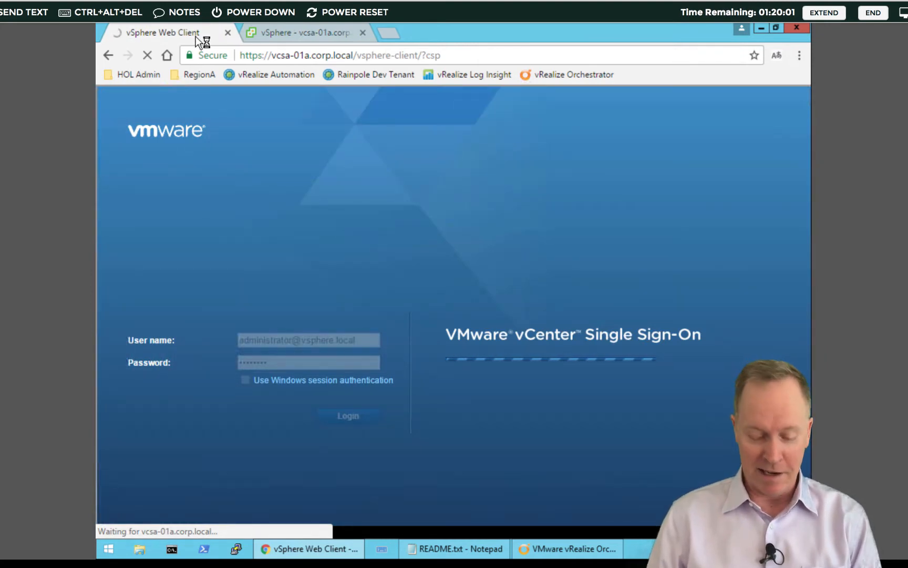
pyautogui.click(287, 32)
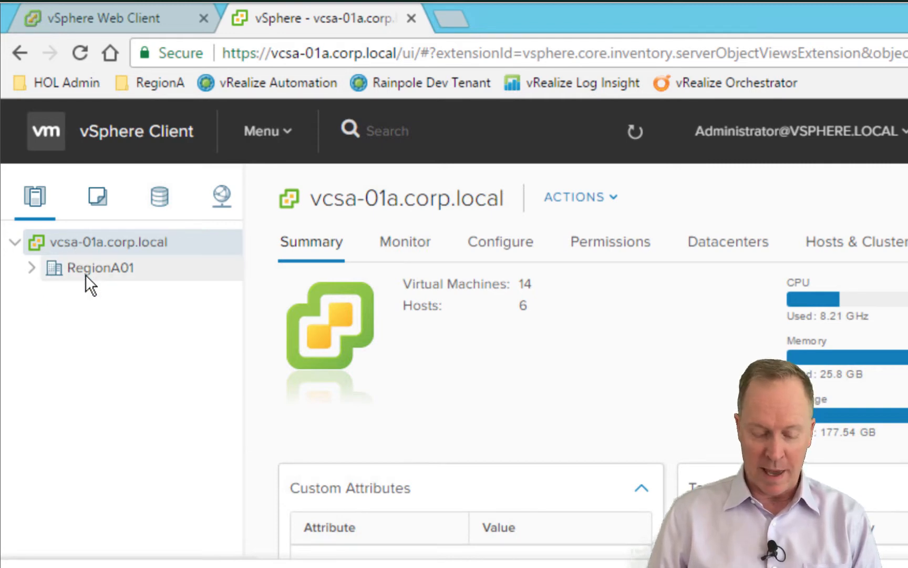
pyautogui.click(31, 267)
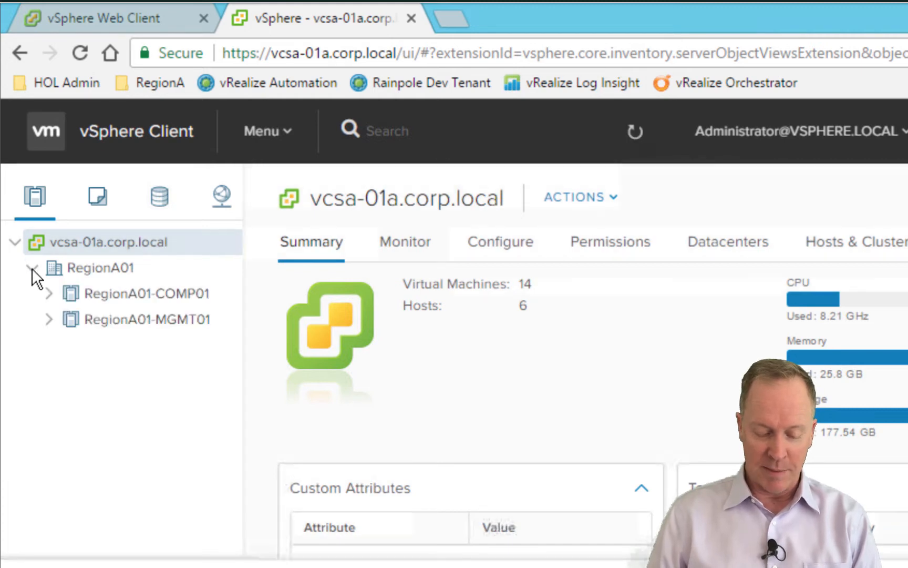
pyautogui.click(50, 295)
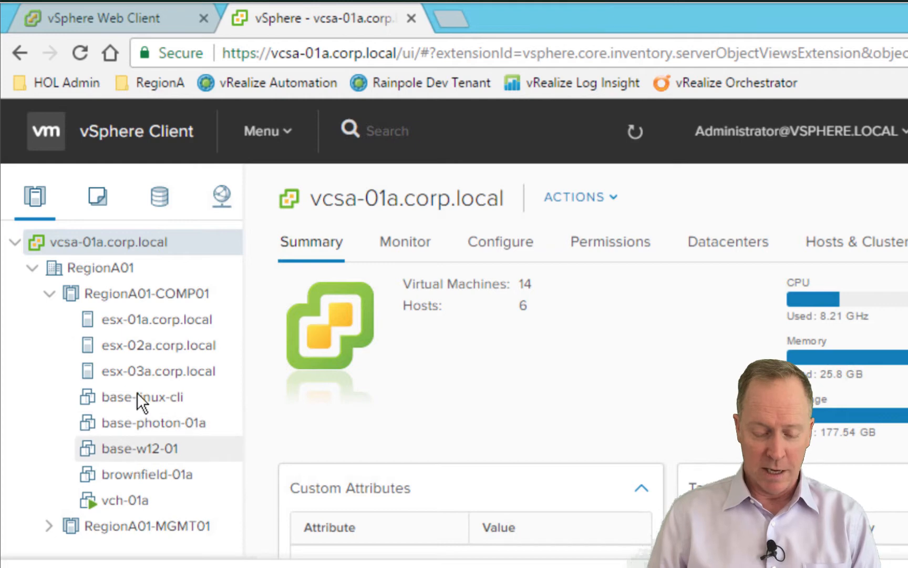
pyautogui.click(126, 17)
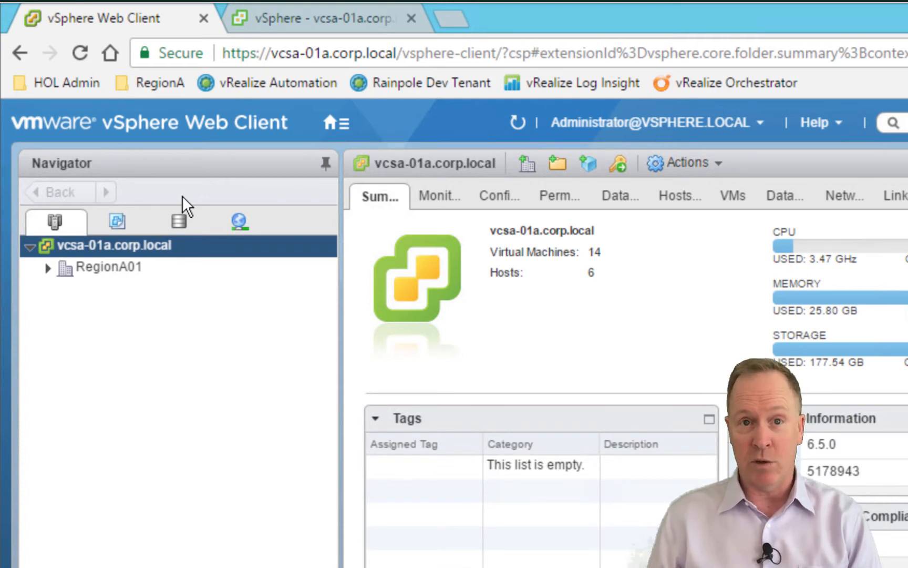
# Expand RegionA01 and RegionA01-COMP01 in the Web Client navigator, then return to the HTML5 tab
pyautogui.click(47, 266)
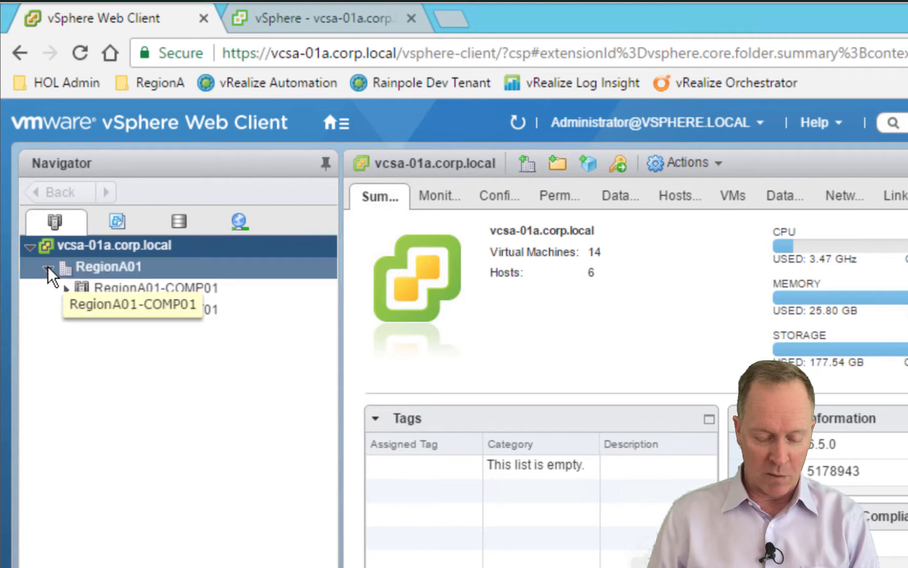
pyautogui.click(65, 289)
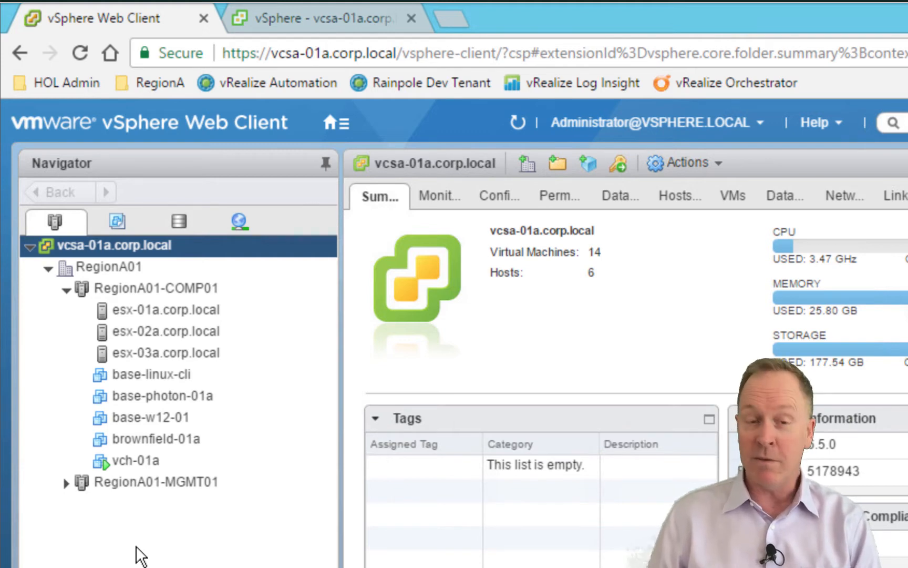
pyautogui.click(309, 24)
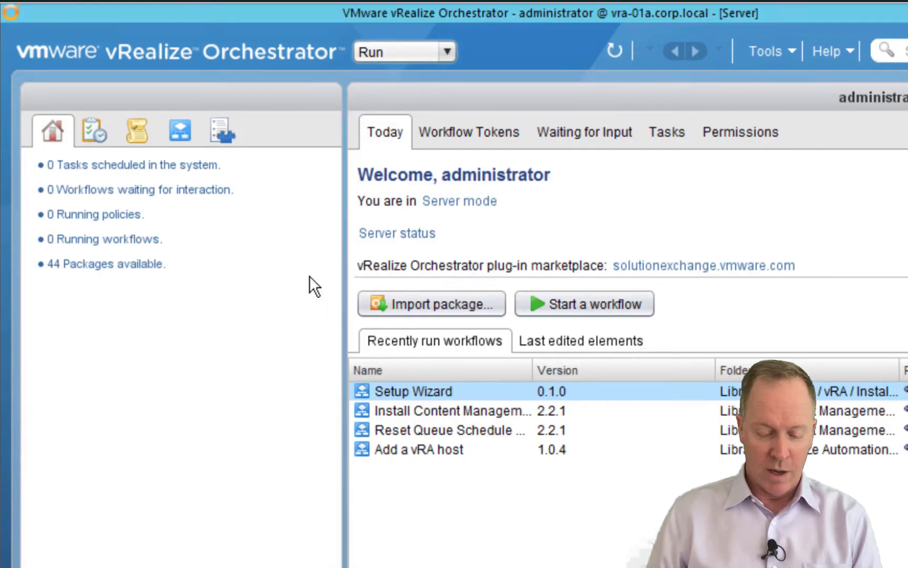
# Show the Orchestrator Inventory of plug-ins, displaying SNMP version 1.0.3 details
pyautogui.click(228, 129)
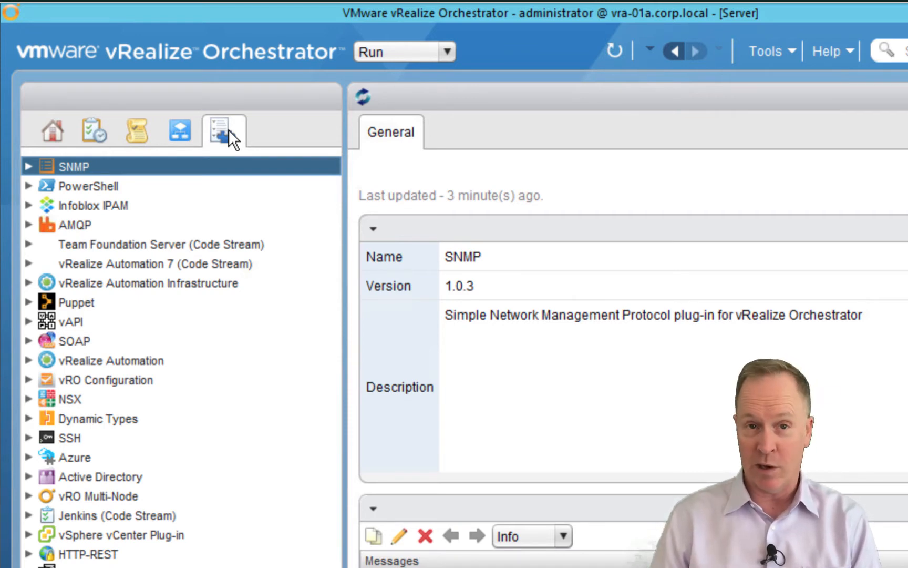
# Expand the vSphere vCenter Plug-in and view the vcsa-01a.corp.local connection's properties (vCenter 6.5.0)
pyautogui.click(26, 533)
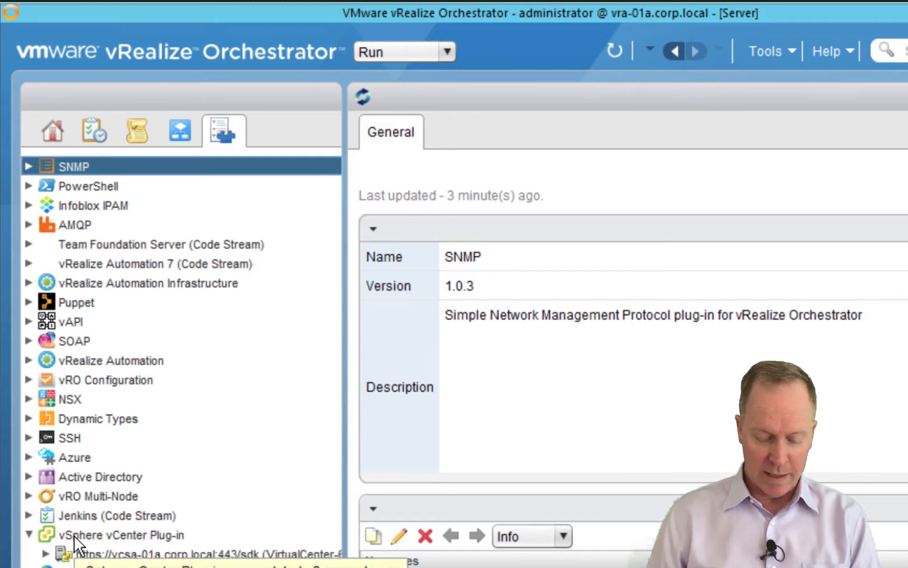
pyautogui.click(47, 554)
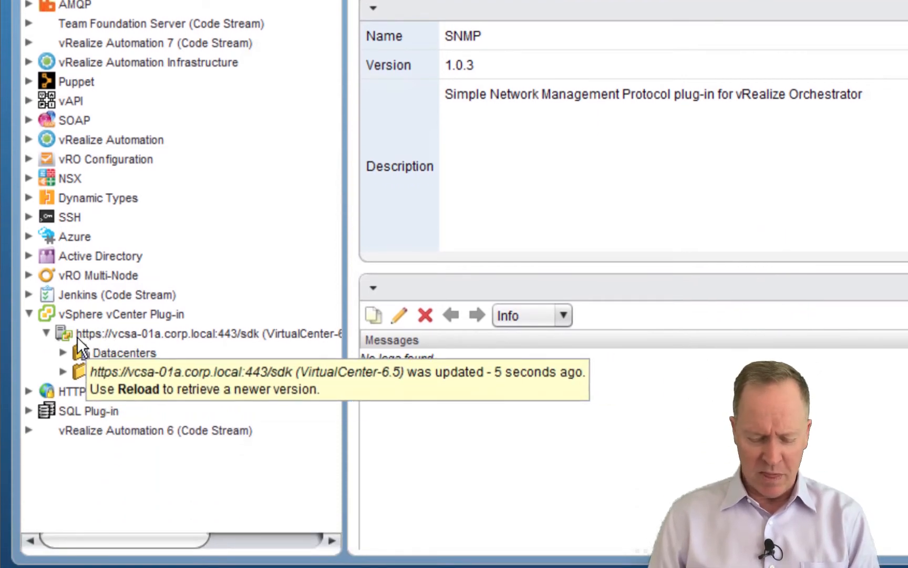
pyautogui.click(98, 332)
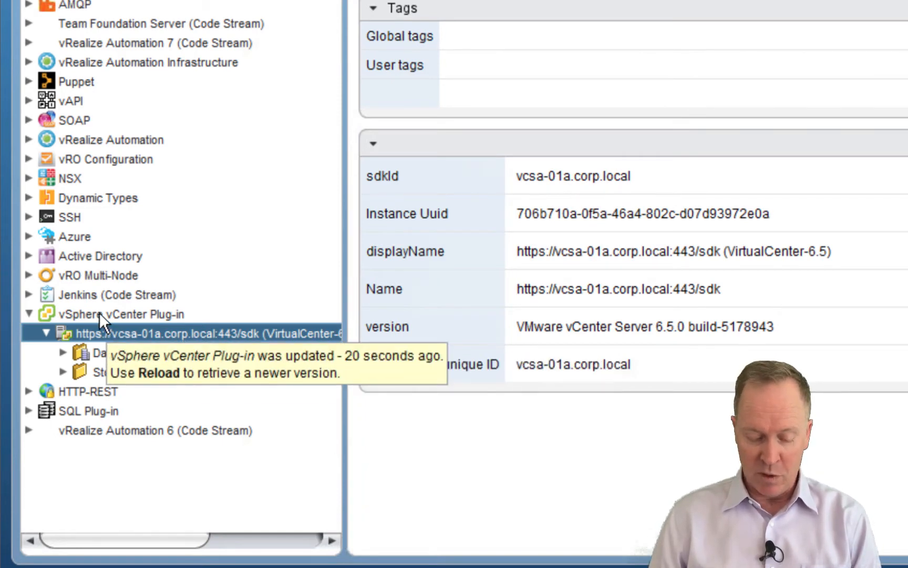
pyautogui.click(99, 313)
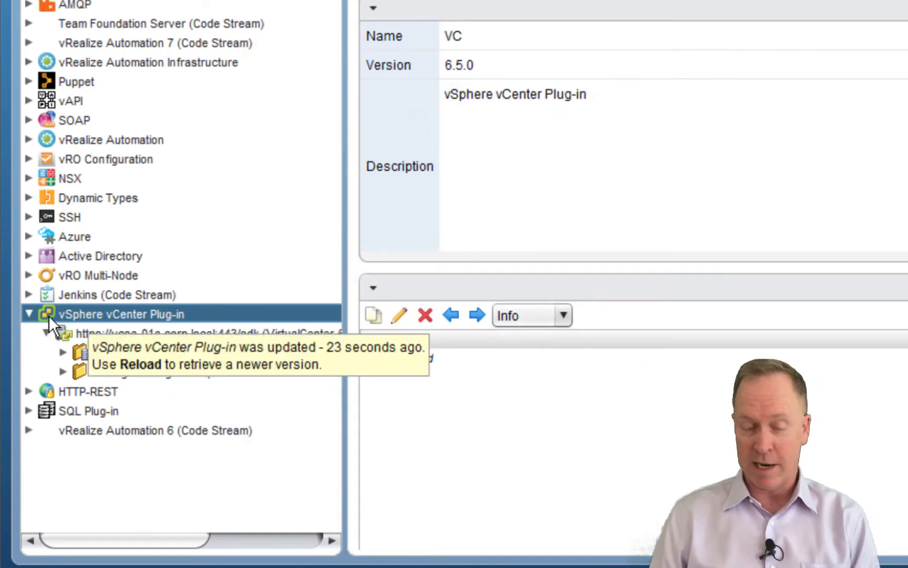
pyautogui.click(93, 335)
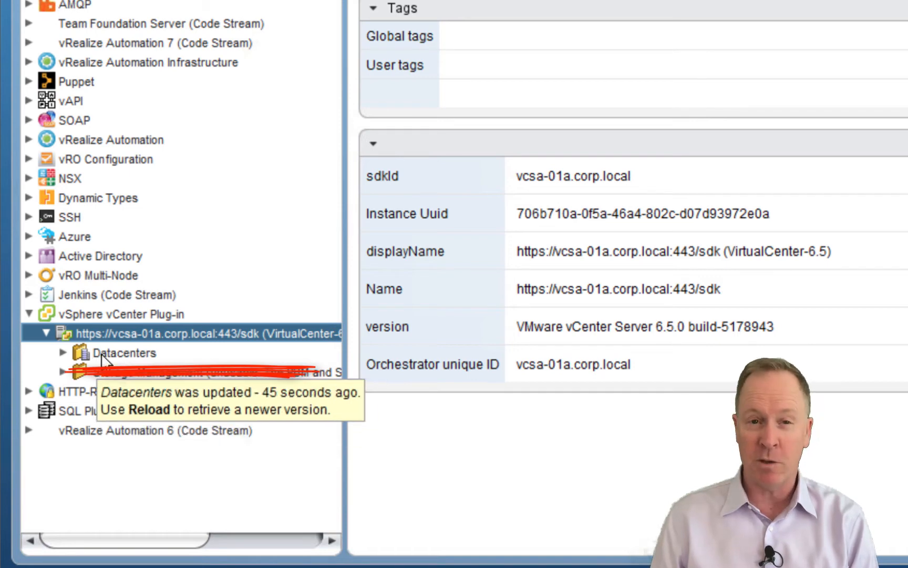
# Drill Datacenters > RegionA01 > host to RegionA01-COMP01's hosts esx-01a–03a, then view Datacenters' properties
pyautogui.click(62, 352)
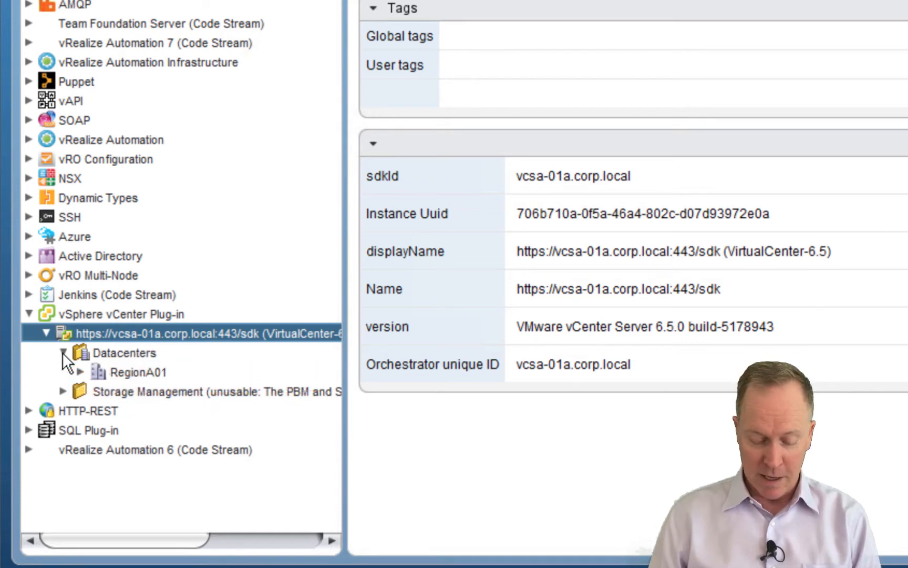
pyautogui.click(81, 372)
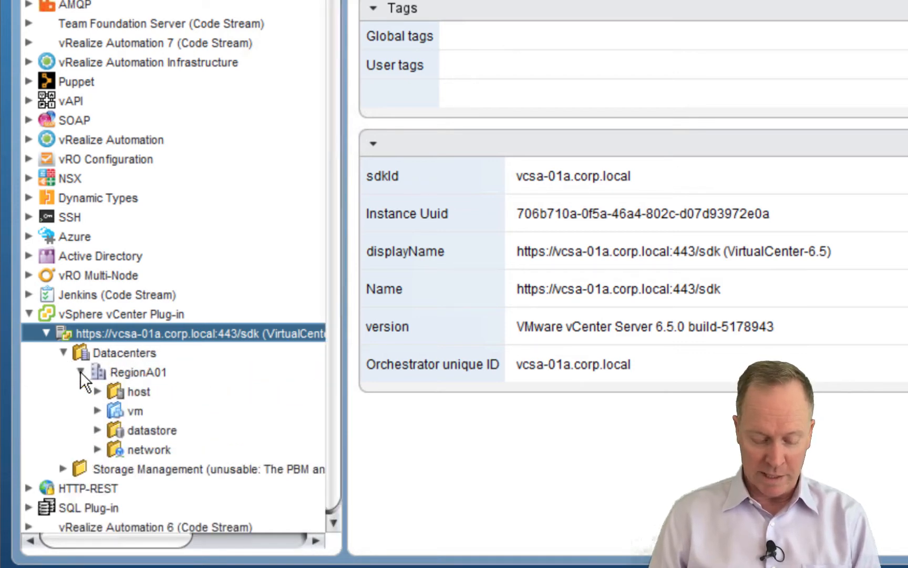
pyautogui.click(98, 392)
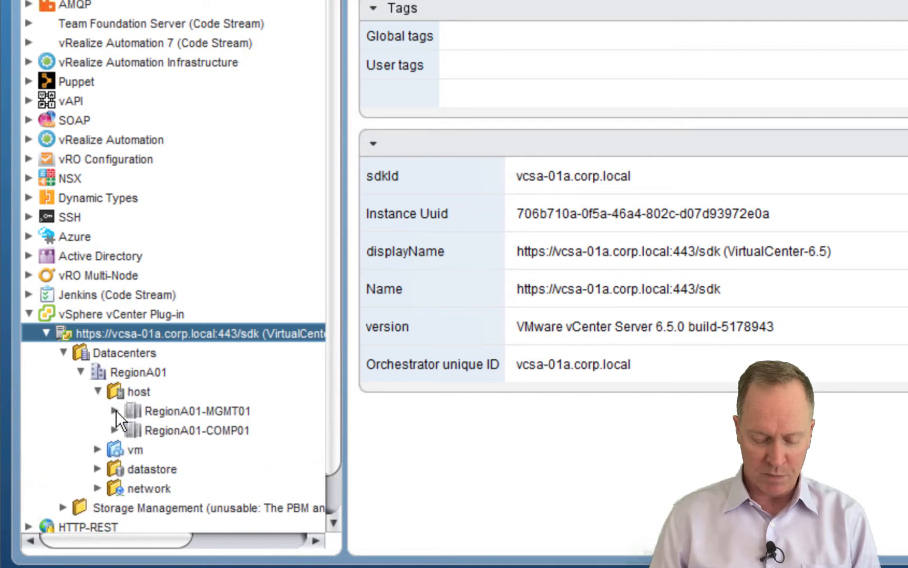
pyautogui.click(118, 411)
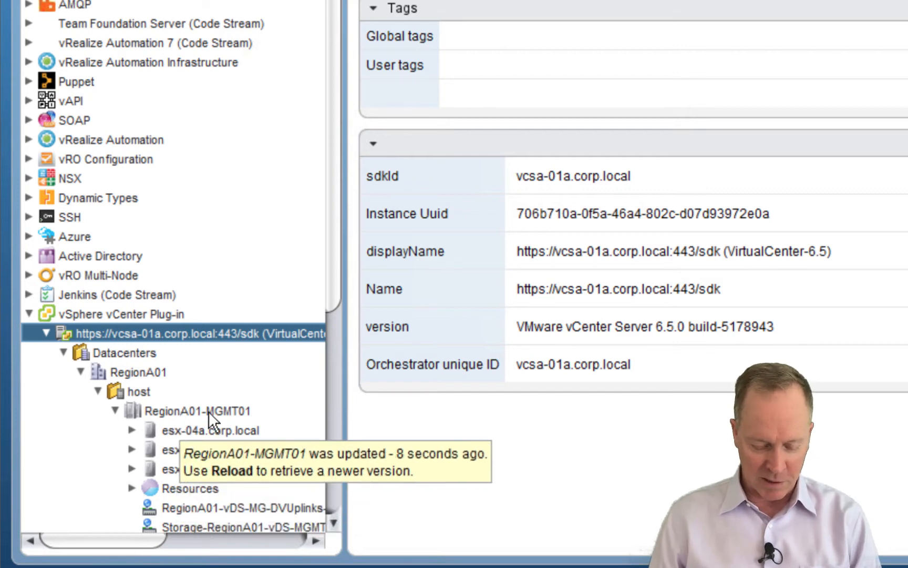
pyautogui.click(116, 411)
pyautogui.click(115, 431)
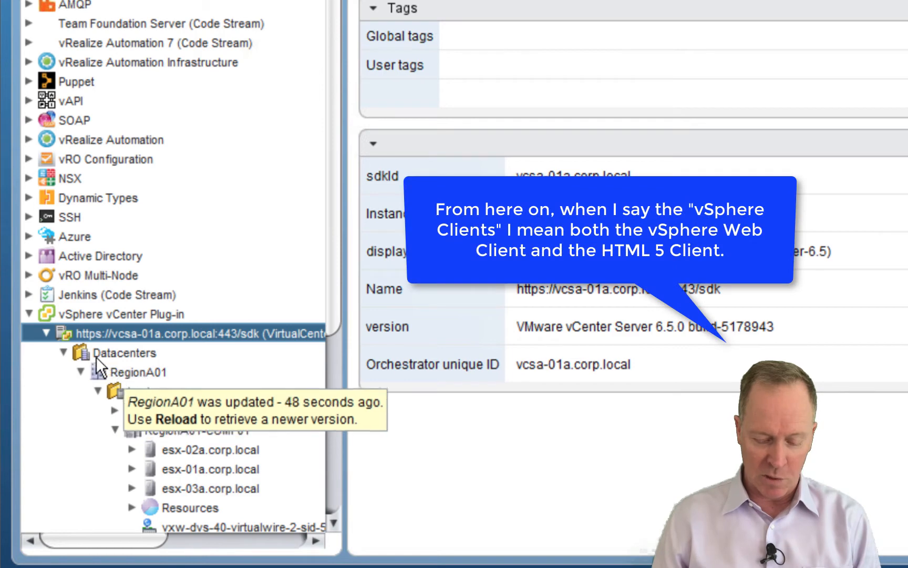
pyautogui.click(105, 356)
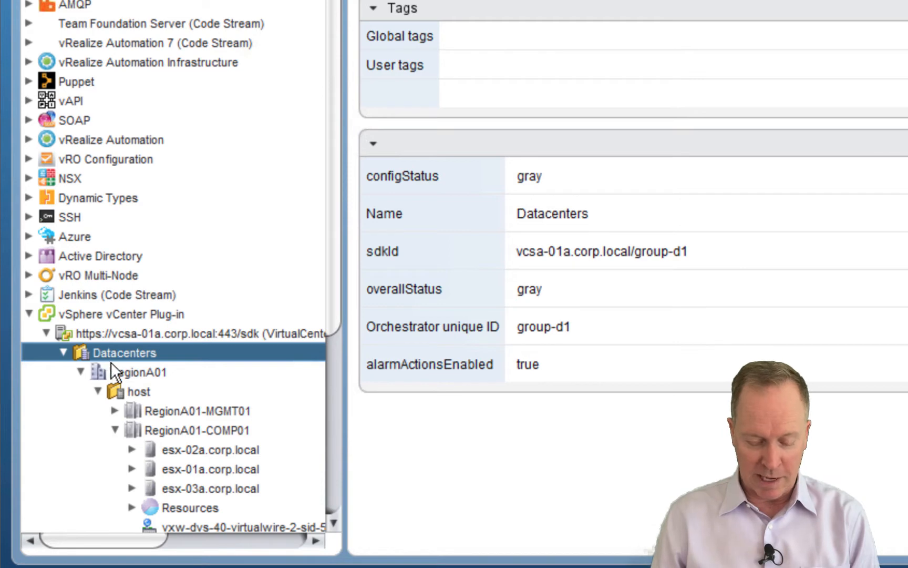
pyautogui.moveTo(125, 373)
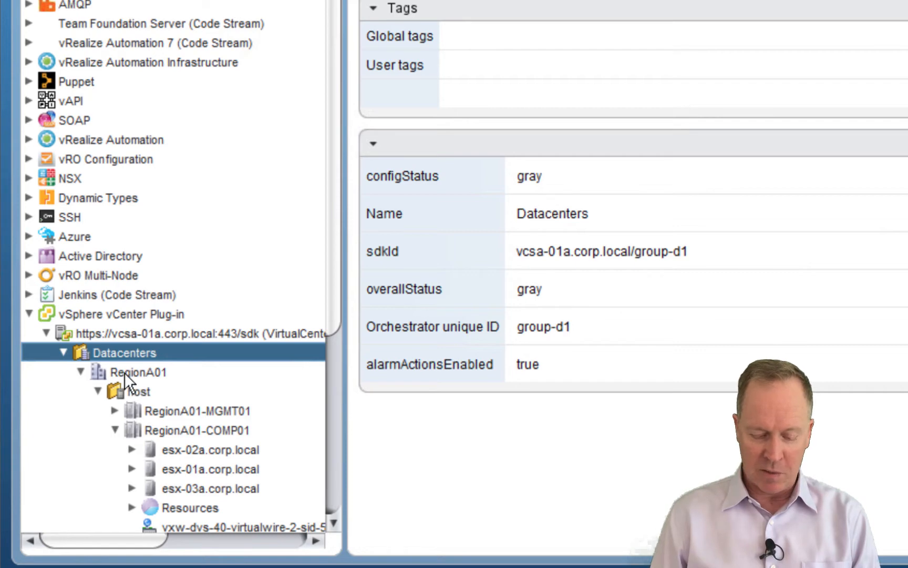
# View RegionA01's properties (datacenter-21), then re-expand host and RegionA01-COMP01 to list its ESXi hosts
pyautogui.click(124, 371)
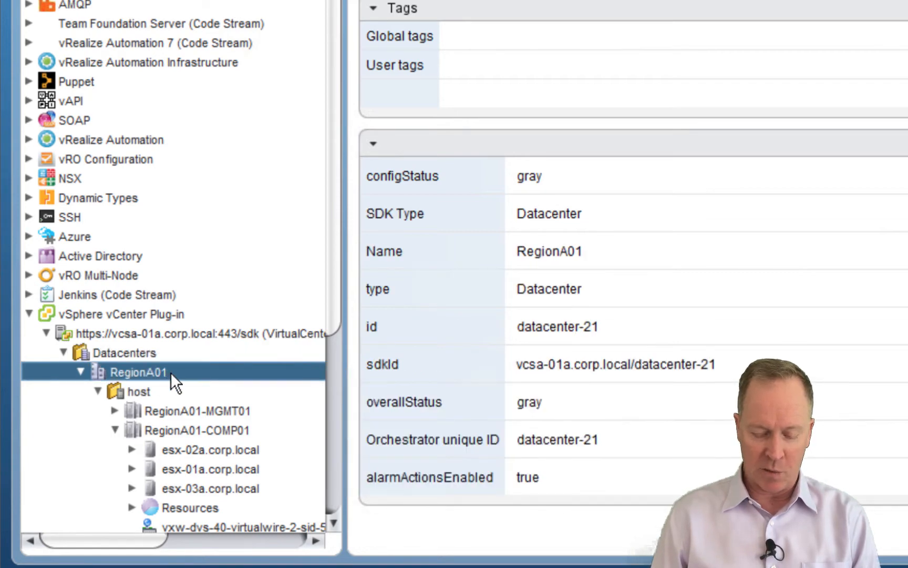
pyautogui.click(97, 391)
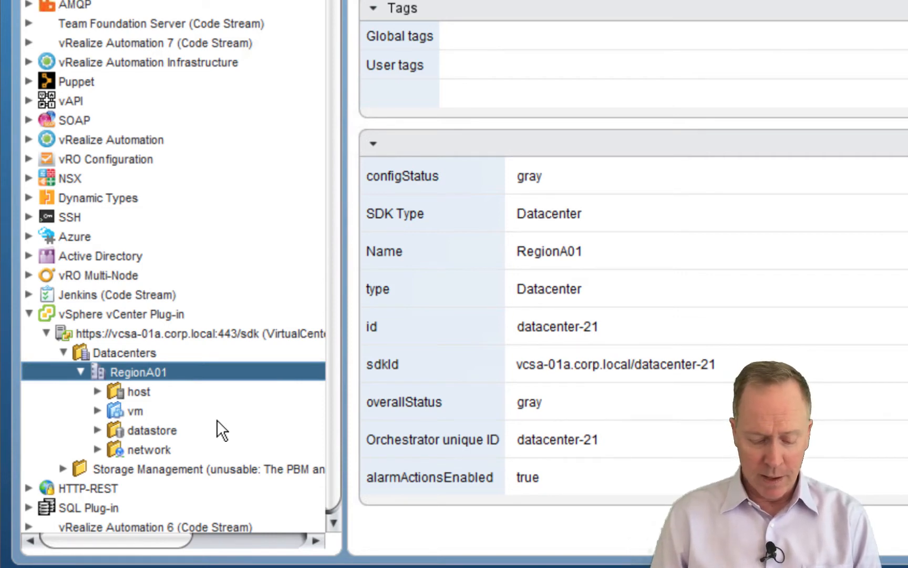
pyautogui.click(97, 391)
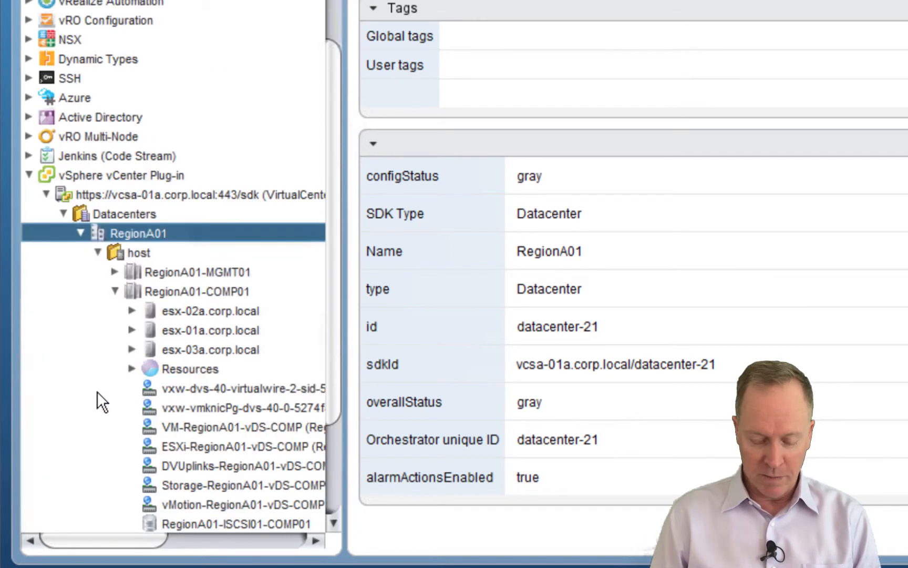
pyautogui.click(114, 290)
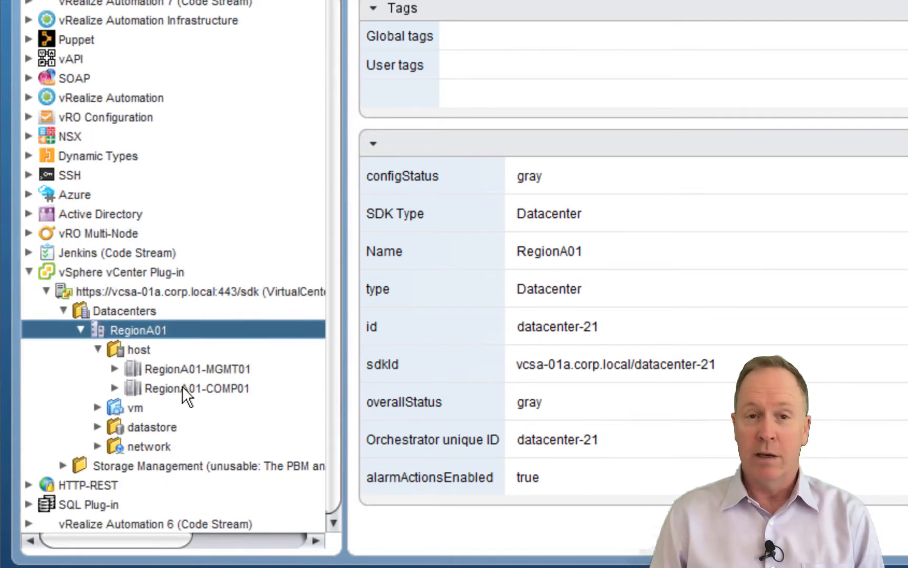
pyautogui.click(114, 385)
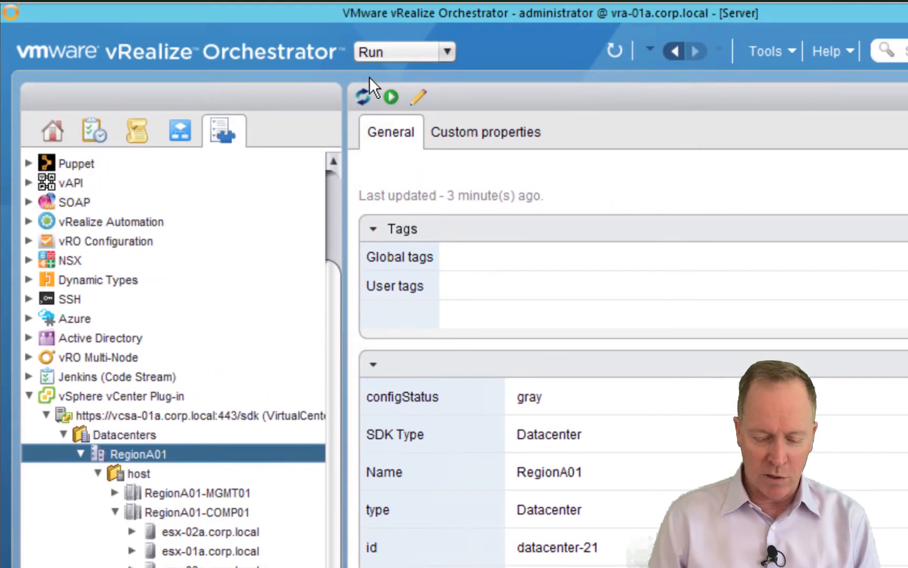
# Switch to Design mode and expand the Library folder to list categories from AMQP to XML
pyautogui.click(402, 57)
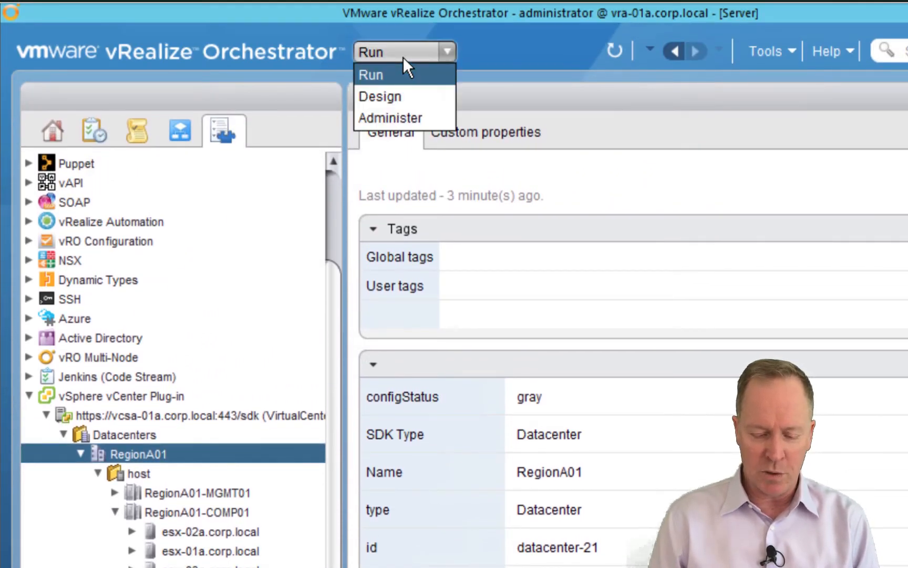
pyautogui.click(398, 97)
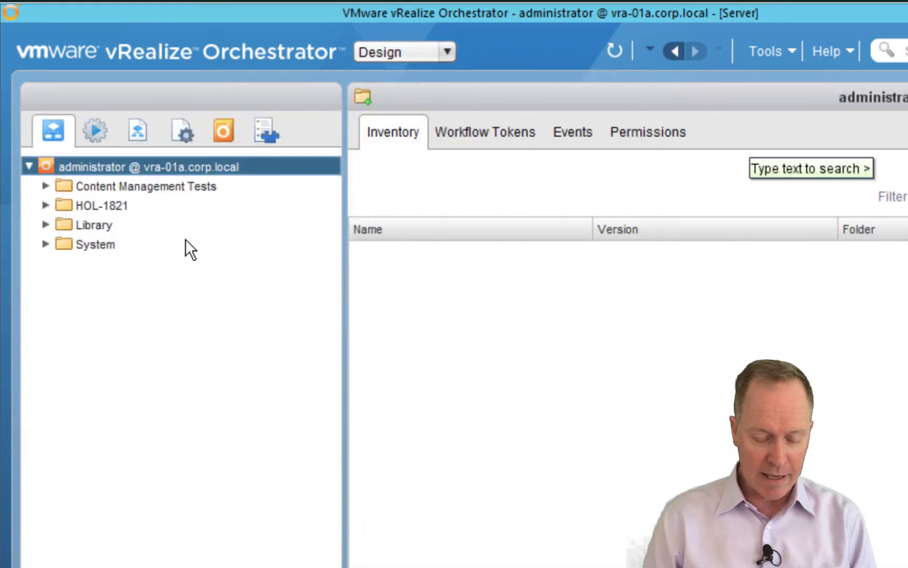
pyautogui.click(44, 225)
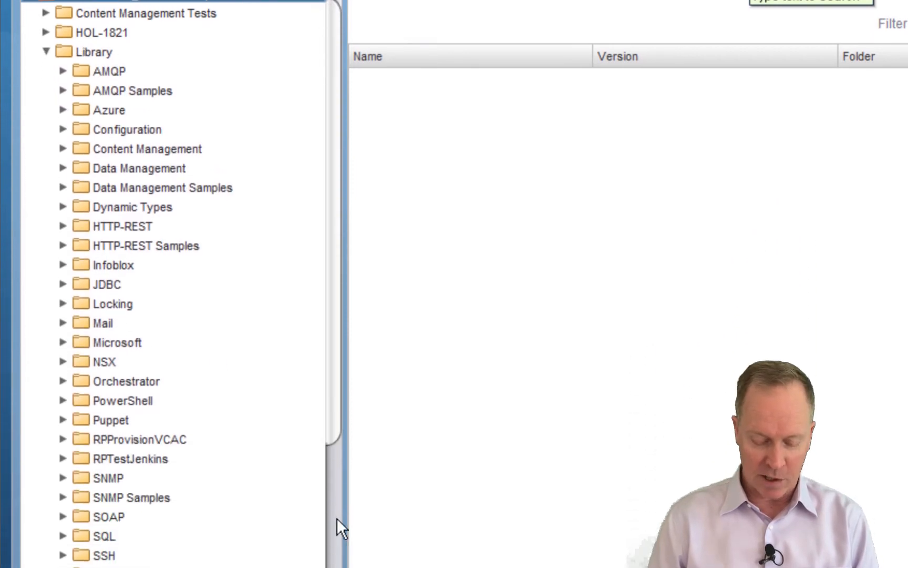
pyautogui.click(336, 519)
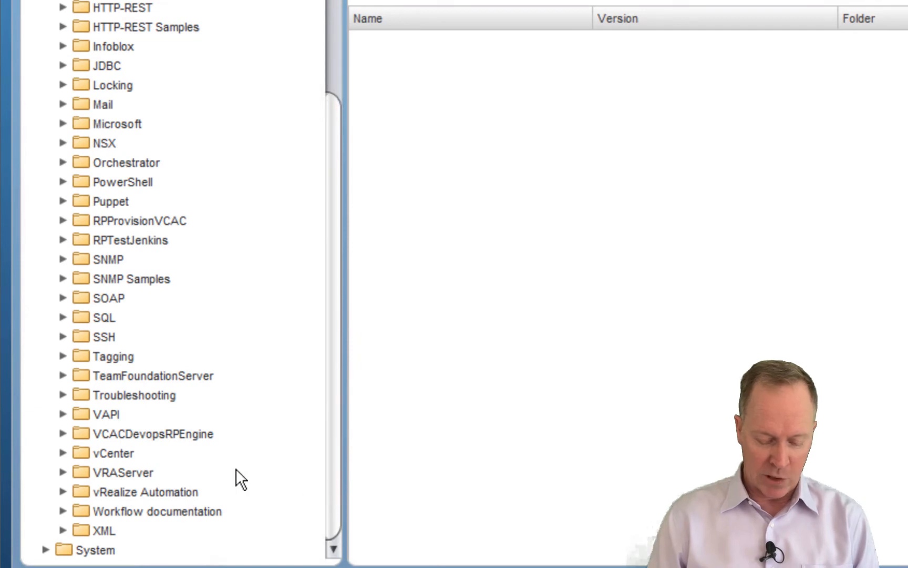
# Expand Library > vCenter, then bring up vSphere Web Client showing vcsa-01a.corp.local's Summary
pyautogui.click(62, 452)
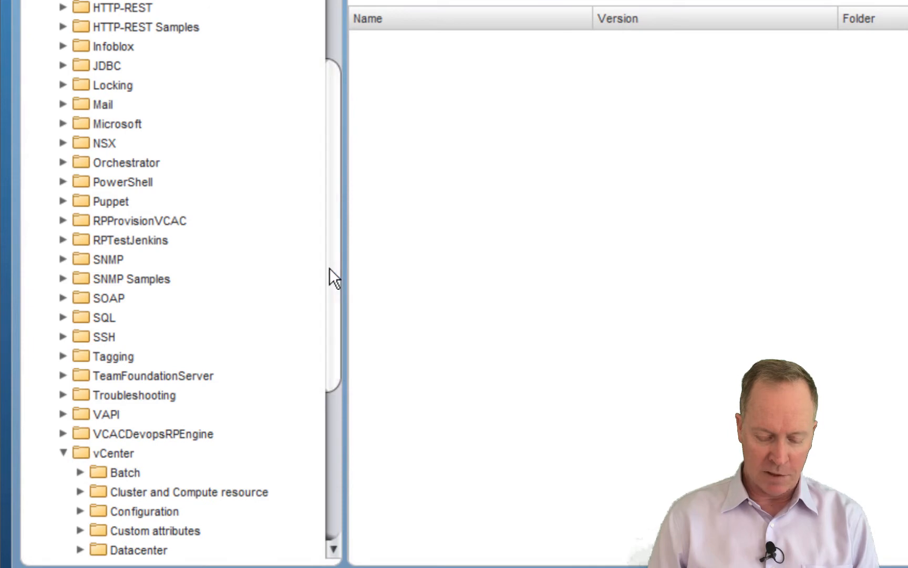
pyautogui.scroll(-1, 326, 346)
pyautogui.moveTo(326, 345); pyautogui.dragTo(333, 521)
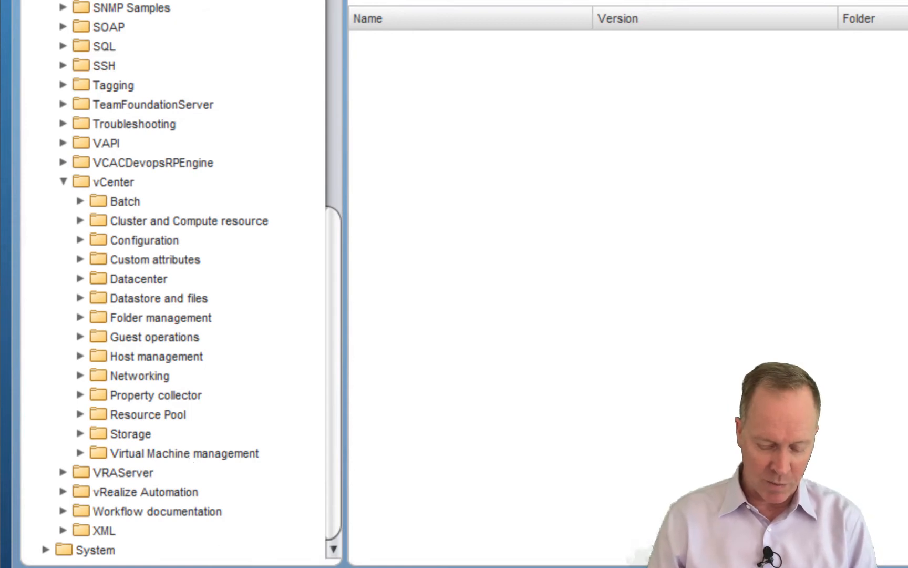
pyautogui.click(328, 565)
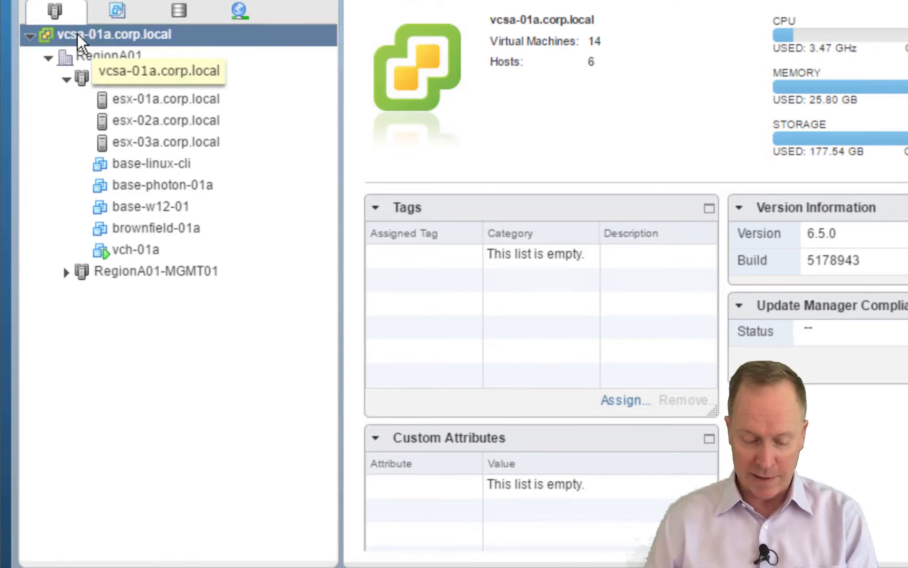
# Open the Actions menu for vcsa-01a.corp.local in the Hosts and Clusters tree
pyautogui.rightClick(79, 42)
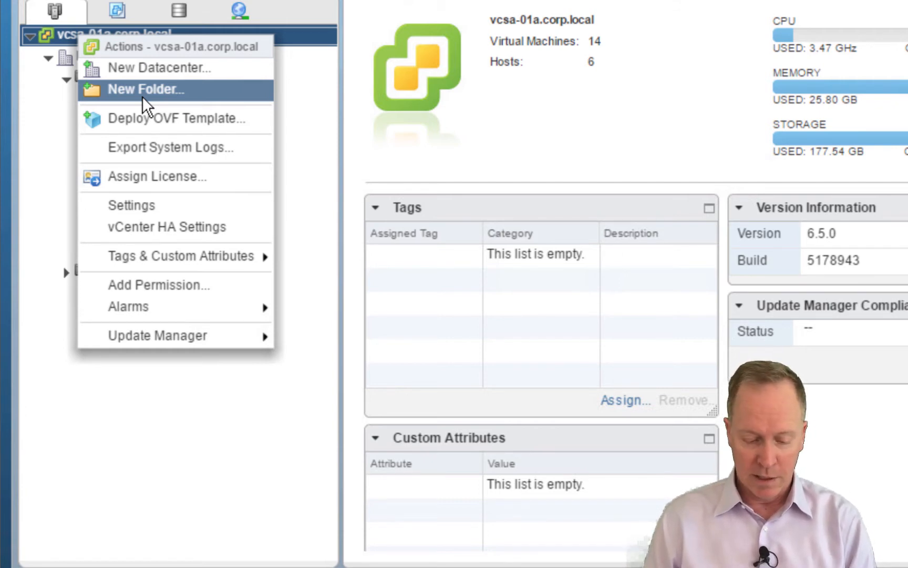
# Create a folder named 'My Datacenter Folder' under vcsa-01a.corp.local
pyautogui.click(143, 99)
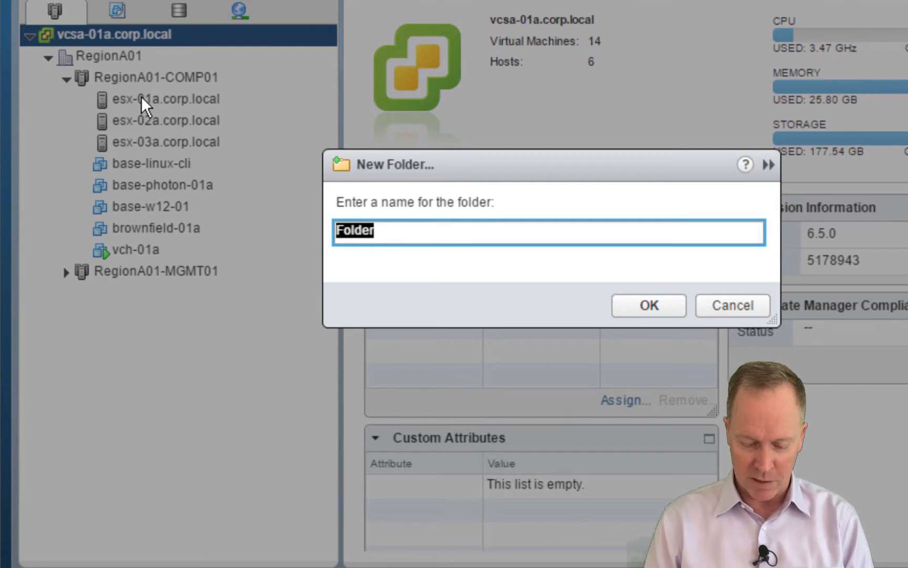
pyautogui.write('My D')
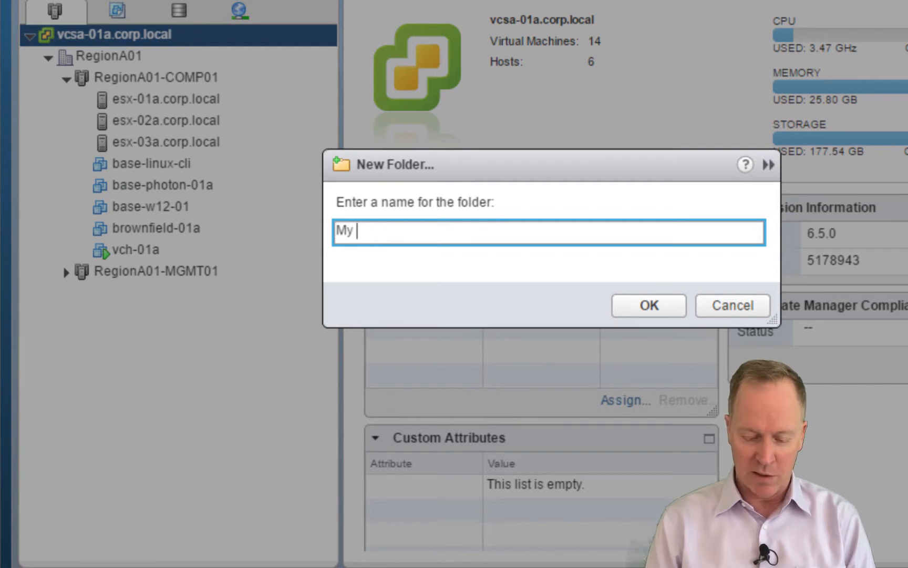
pyautogui.write('ata')
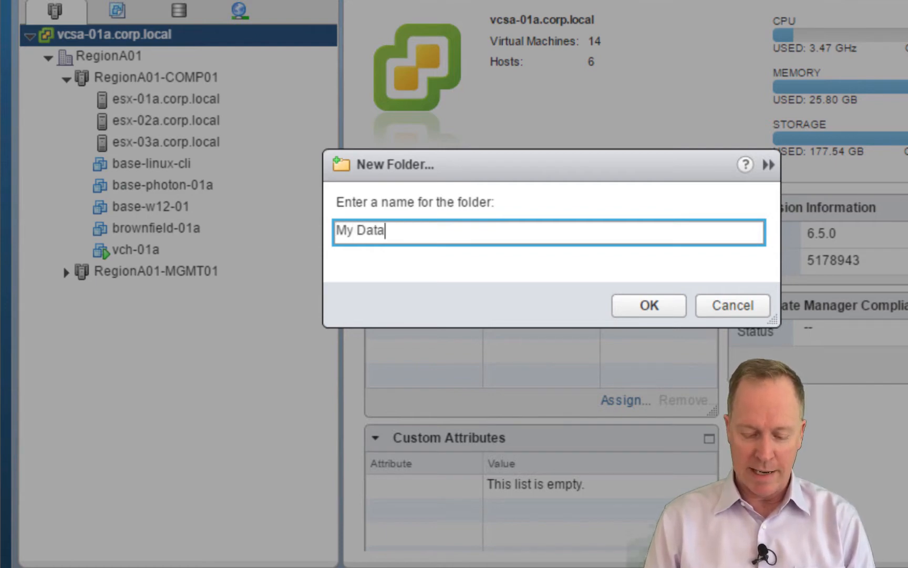
pyautogui.write('cener Fo')
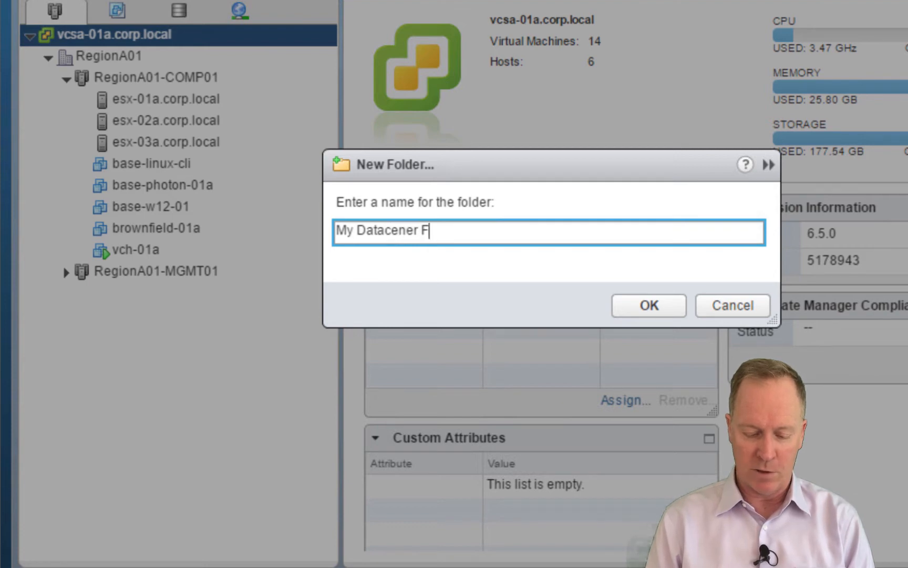
pyautogui.press('BackSpace')
pyautogui.press('BackSpace')
pyautogui.press('BackSpace')
pyautogui.press('BackSpace')
pyautogui.press('BackSpace')
pyautogui.write('ter Folder')
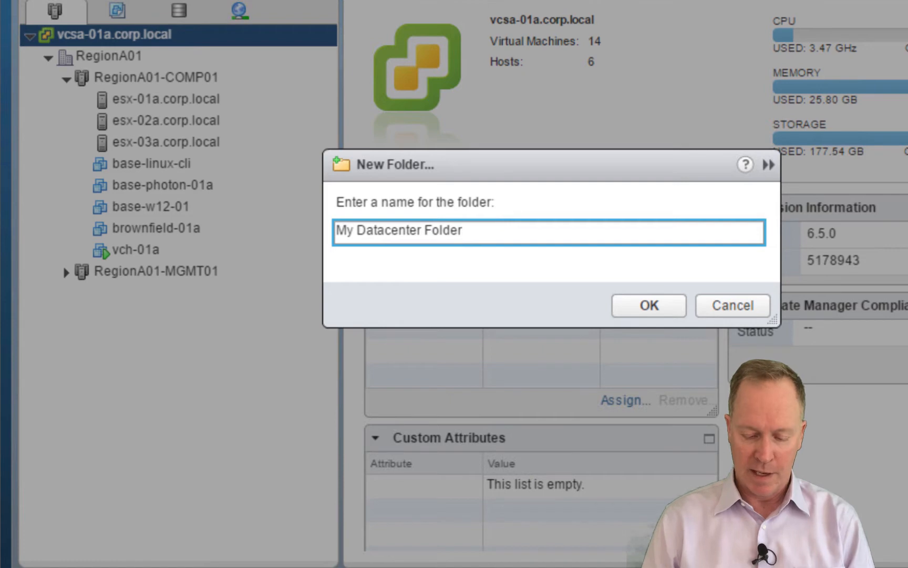
pyautogui.click(670, 305)
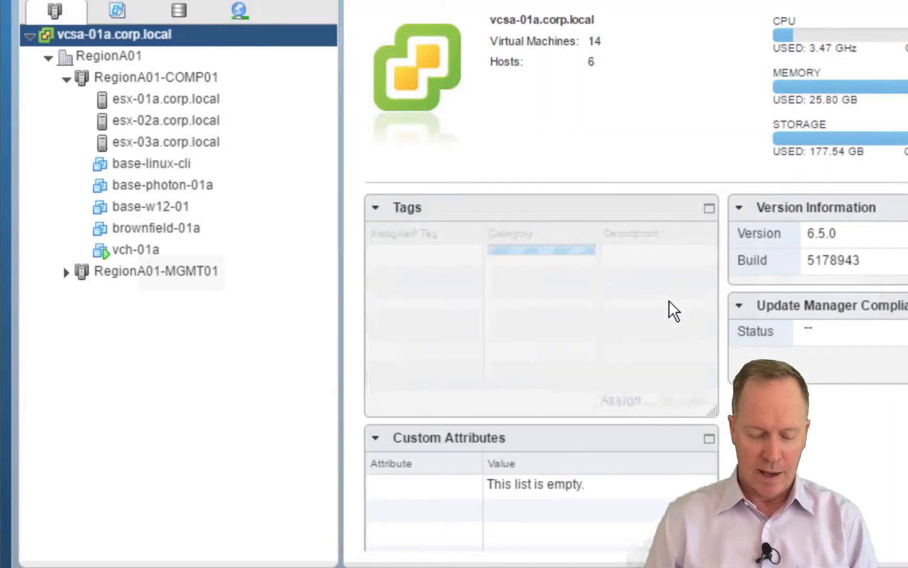
pyautogui.click(209, 108)
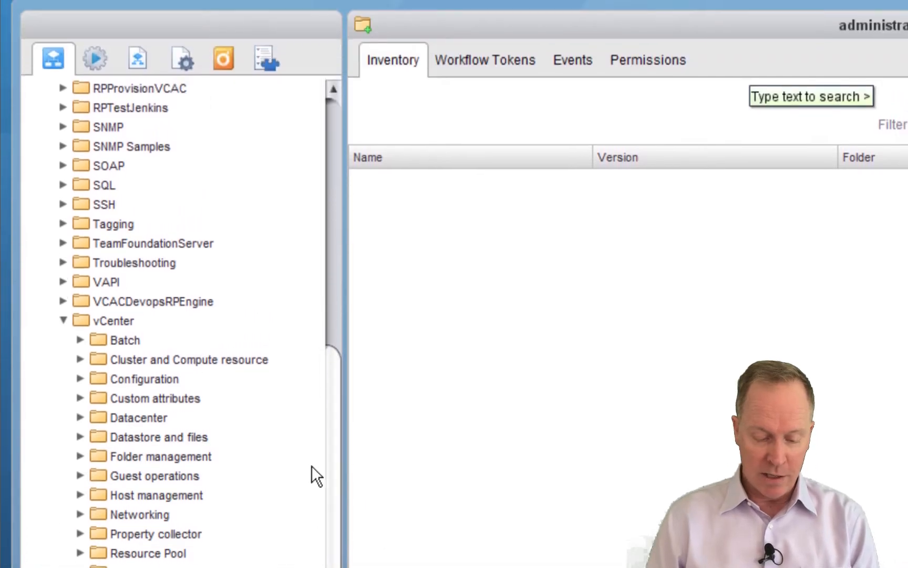
# Reload the vSphere vCenter Plug-in and expand vcsa-01a.corp.local > Datacenters to find My Datacenter Folder
pyautogui.click(267, 54)
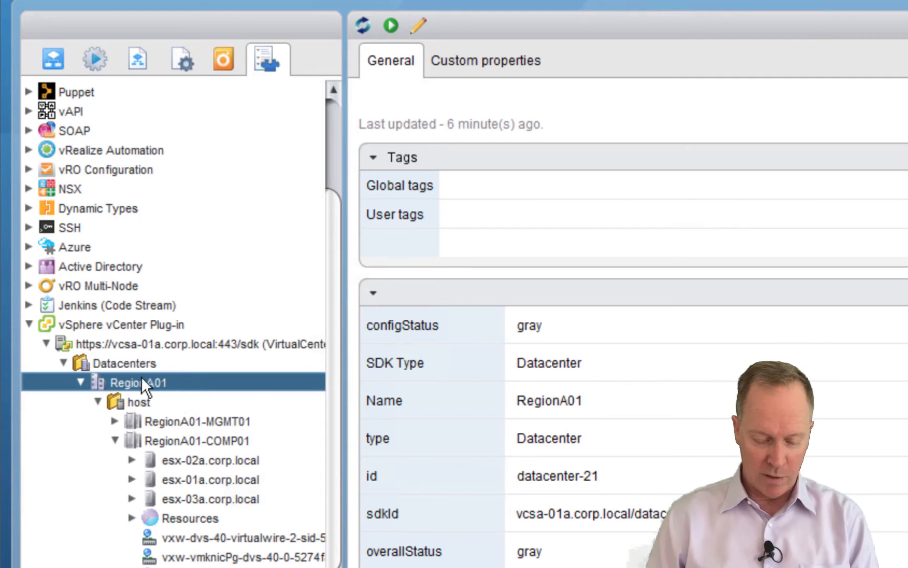
pyautogui.rightClick(65, 325)
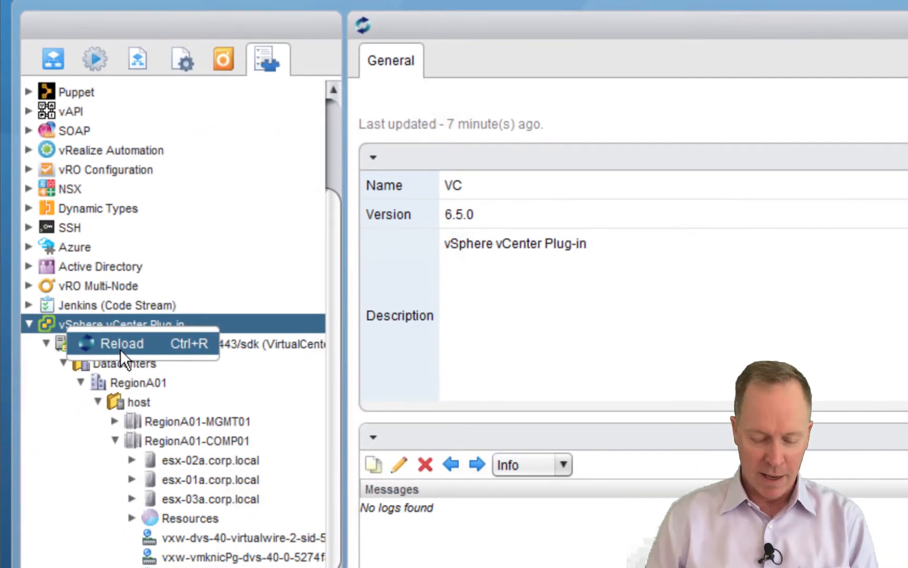
pyautogui.click(119, 349)
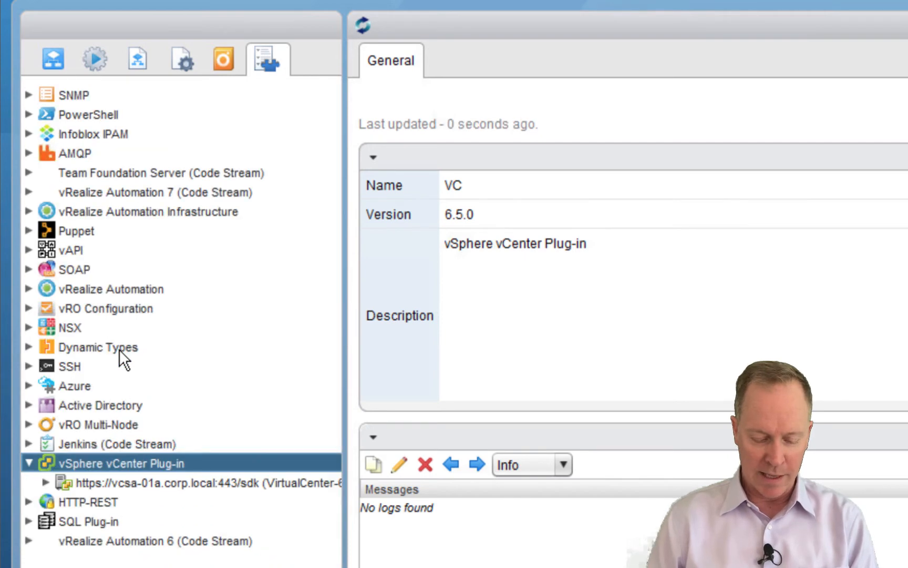
pyautogui.click(45, 482)
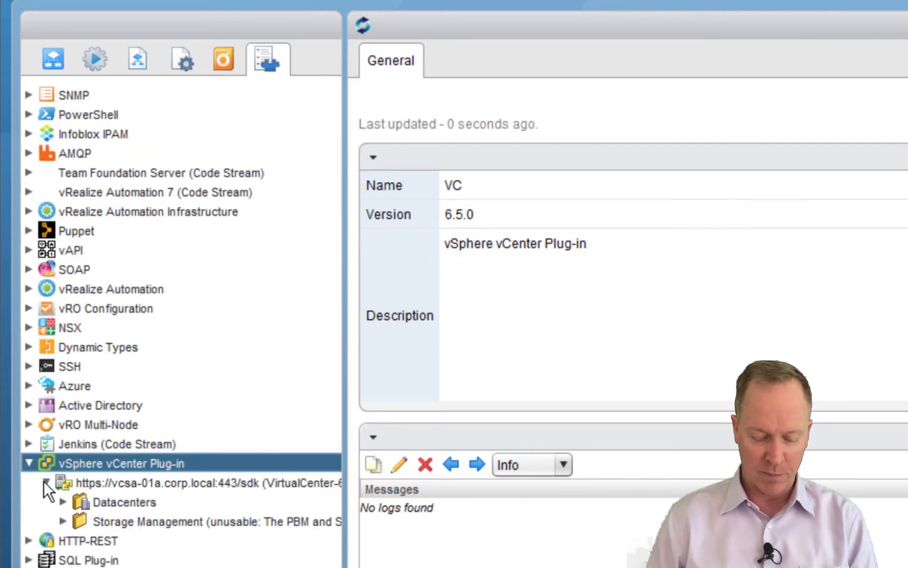
pyautogui.click(63, 501)
pyautogui.hscroll(5, 266, 558)
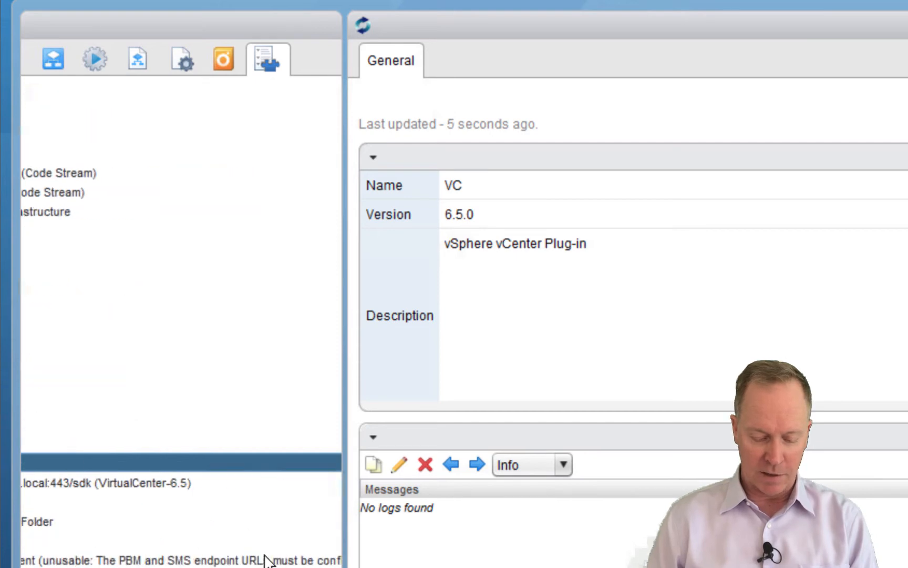
pyautogui.hscroll(-5, 266, 559)
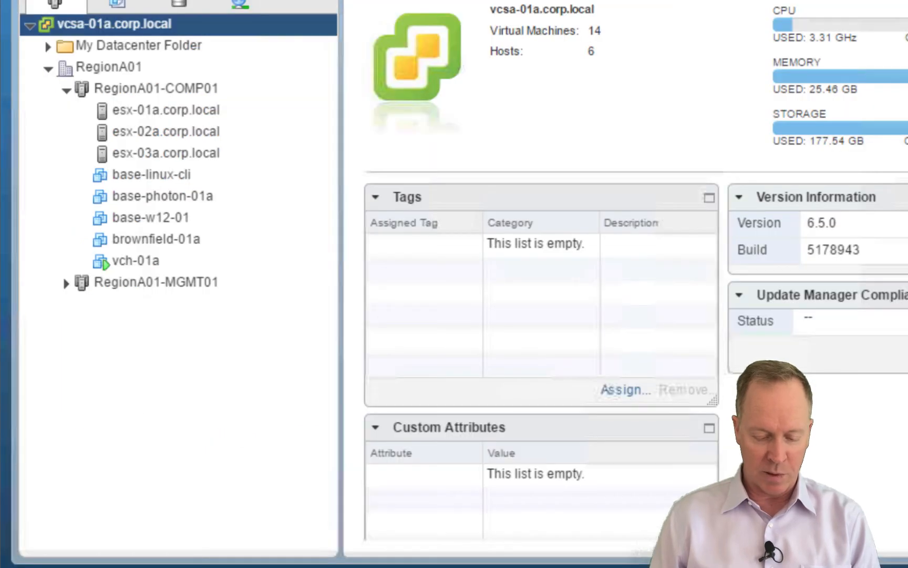
# Remove My Datacenter Folder from the inventory, confirming with Yes
pyautogui.click(92, 44)
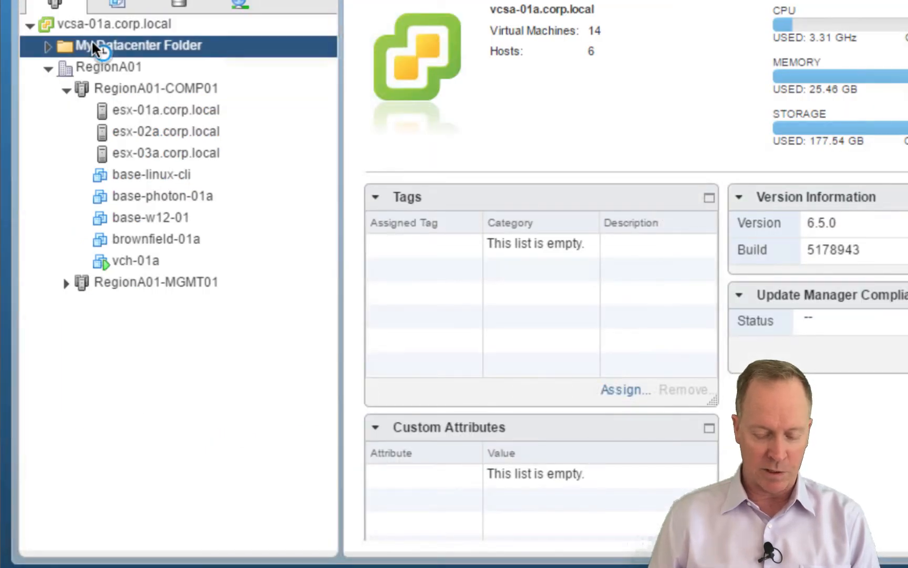
pyautogui.rightClick(93, 44)
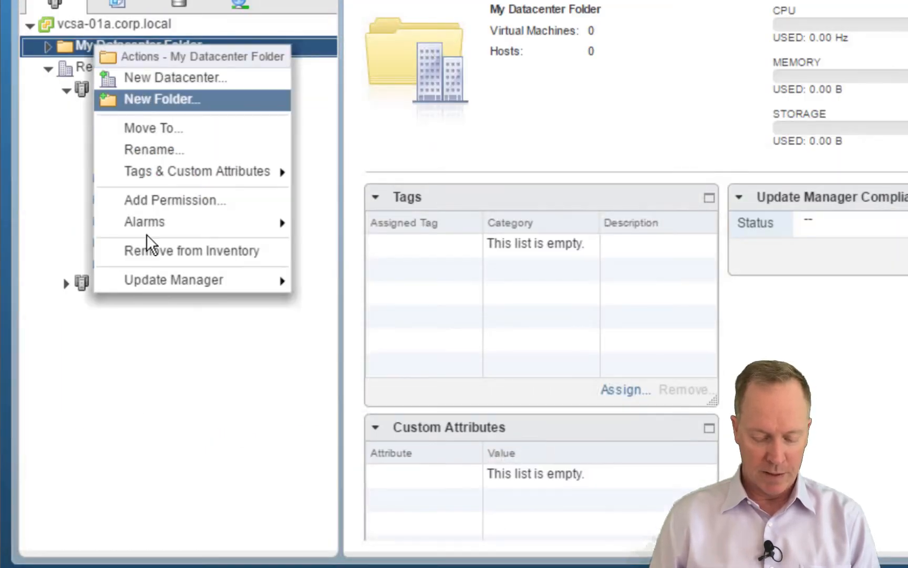
pyautogui.click(153, 246)
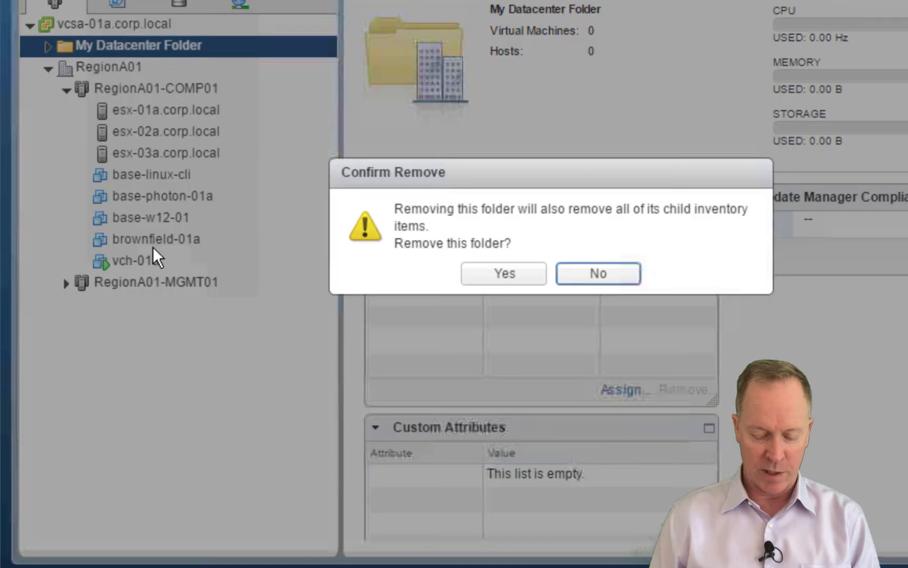
pyautogui.click(512, 282)
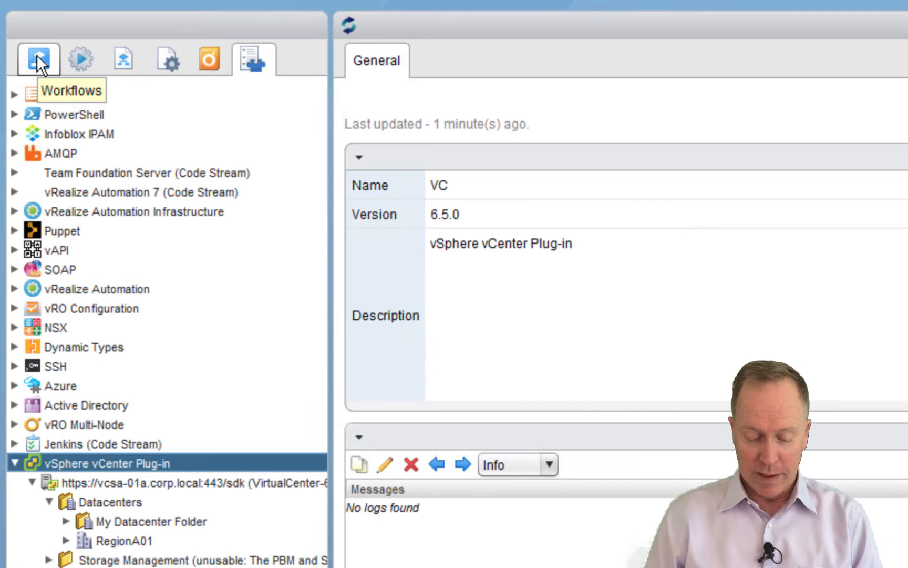
# Switch the left pane from the plug-in Inventory to the Workflows library
pyautogui.click(37, 55)
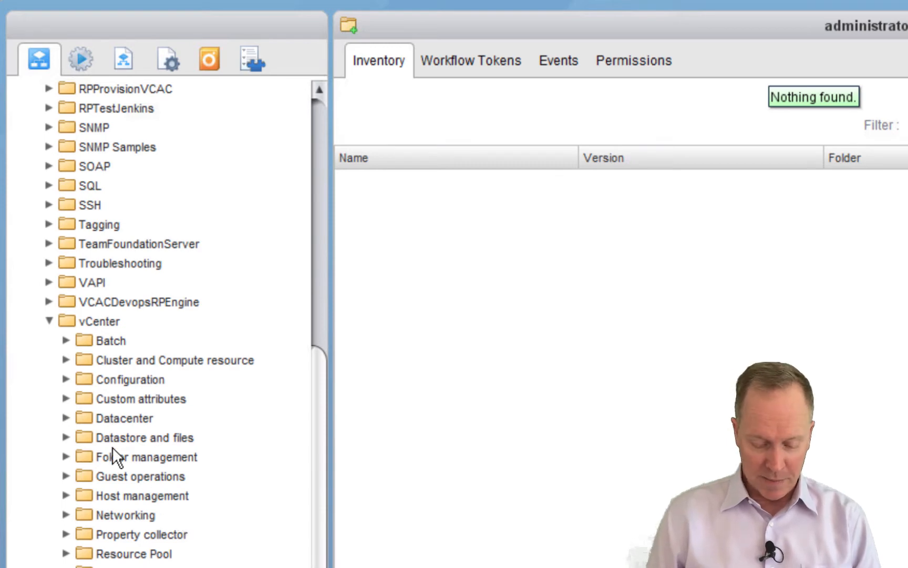
# Browse vCenter > Folder management > Datacenter folder and open the Create datacenter folder workflow
pyautogui.click(67, 419)
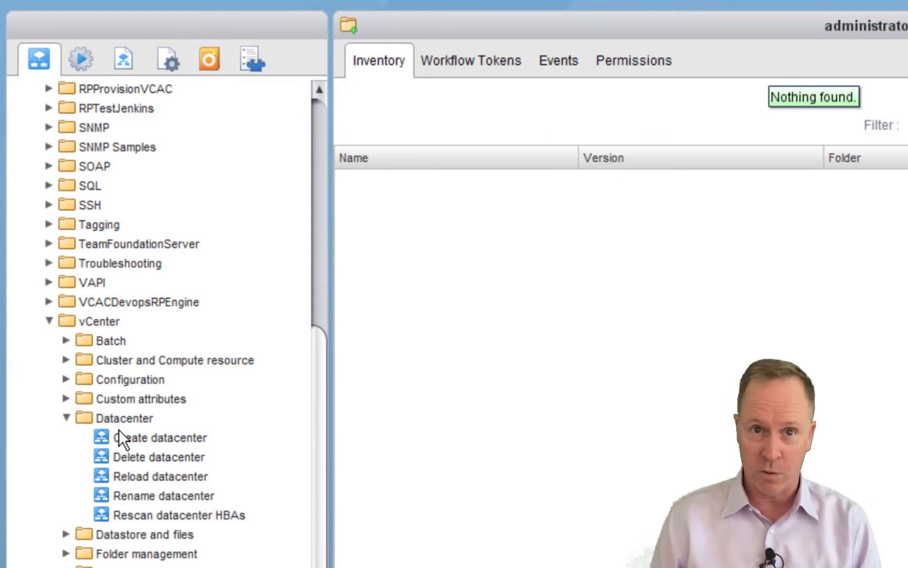
pyautogui.click(67, 418)
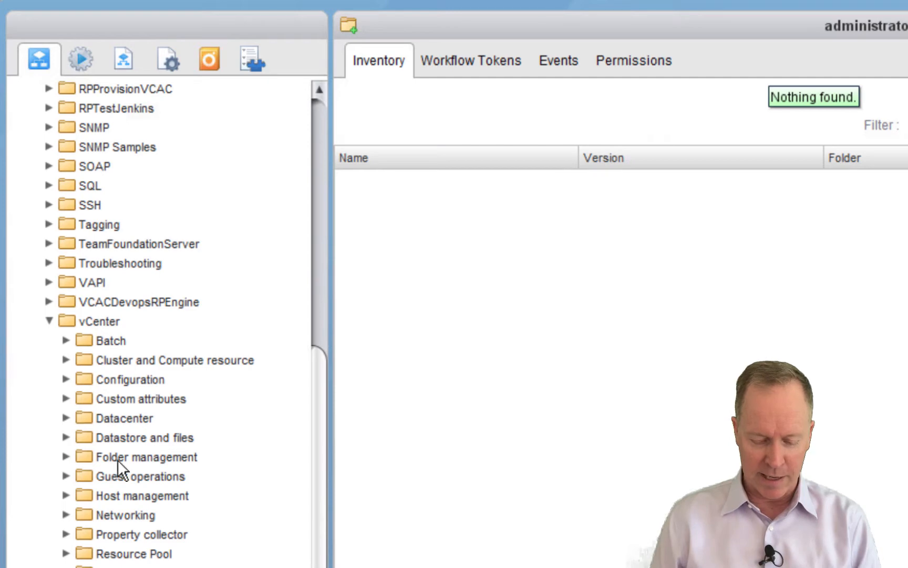
pyautogui.click(64, 456)
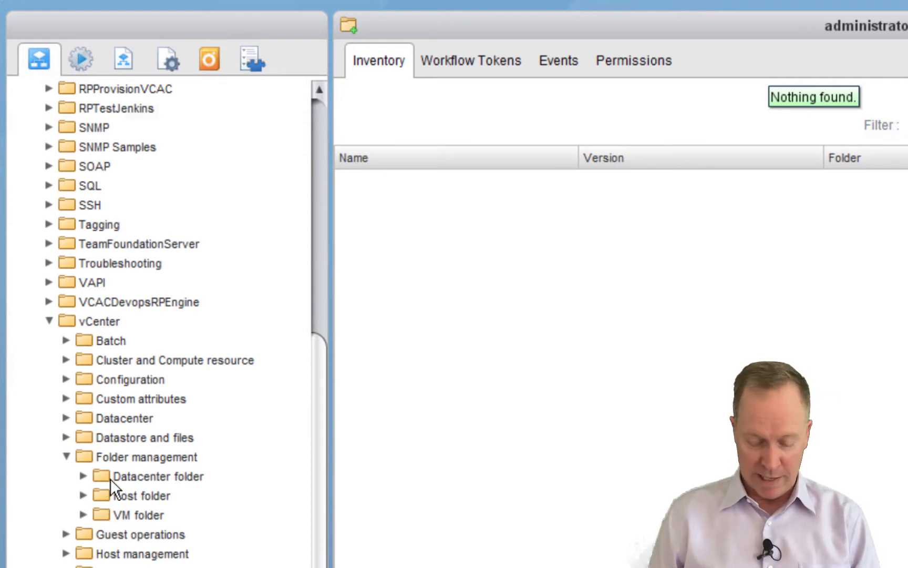
pyautogui.click(82, 476)
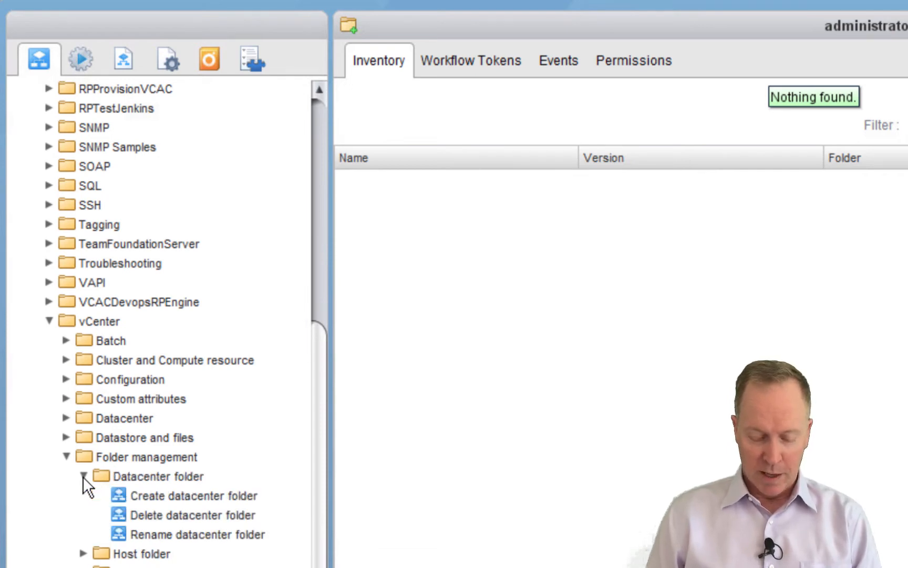
pyautogui.click(157, 494)
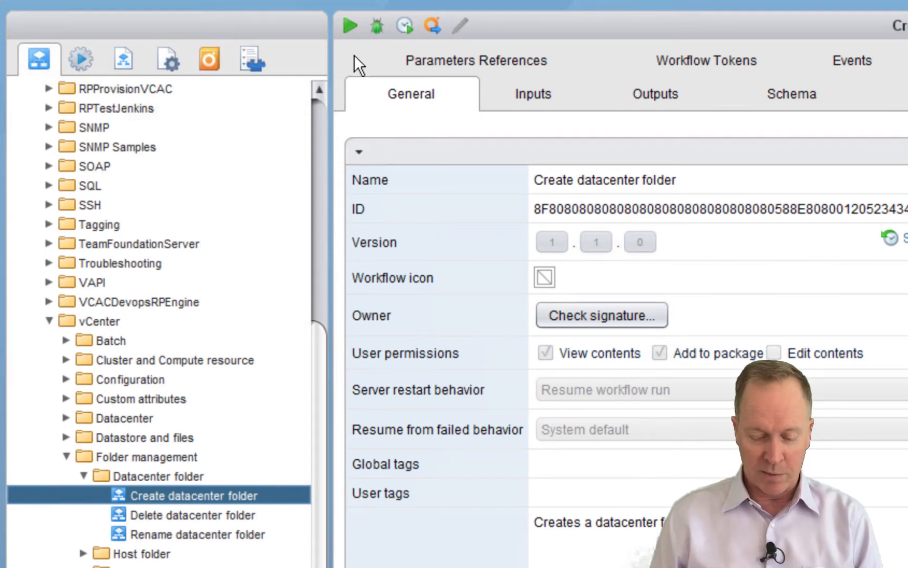
# Start a run of Create datacenter folder and name the new folder 'My Datacenter Folder'
pyautogui.click(350, 28)
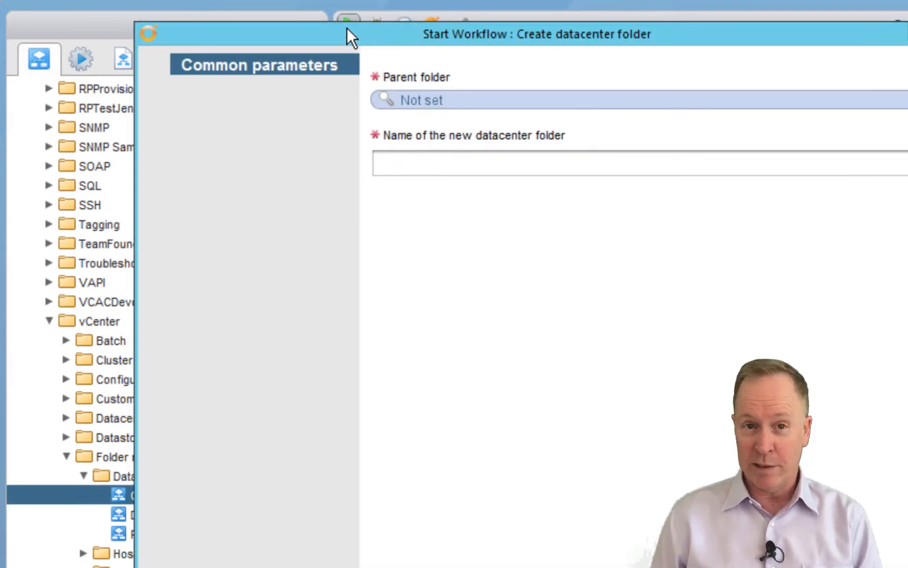
pyautogui.click(448, 166)
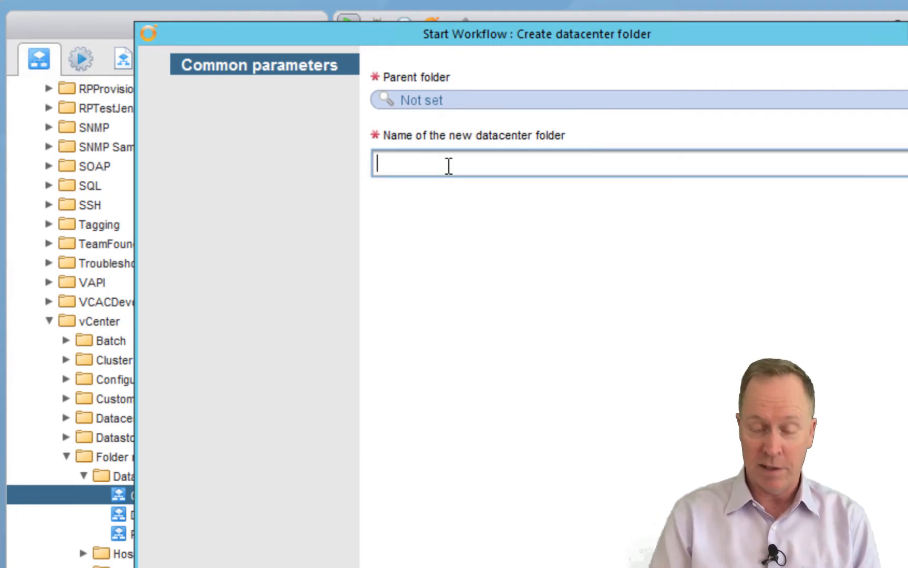
pyautogui.write('My ')
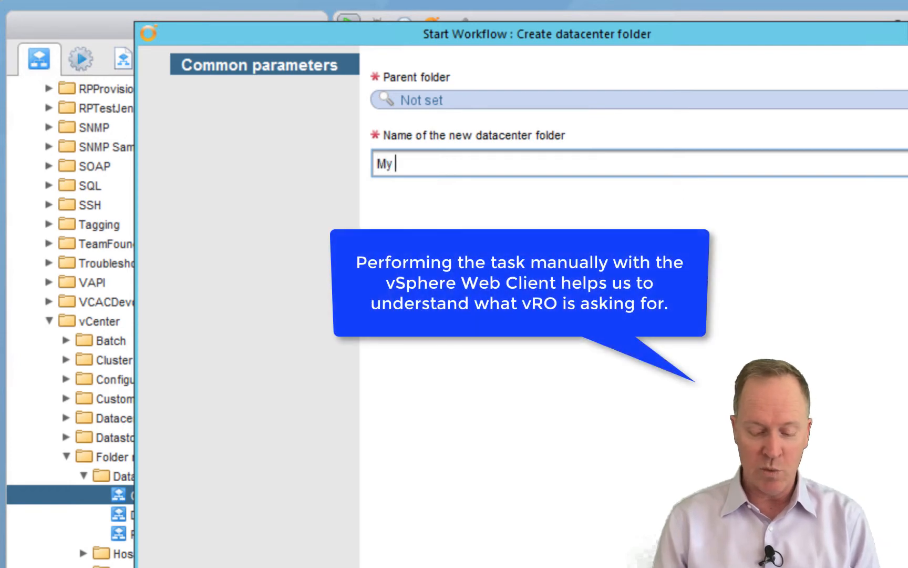
pyautogui.write('Data')
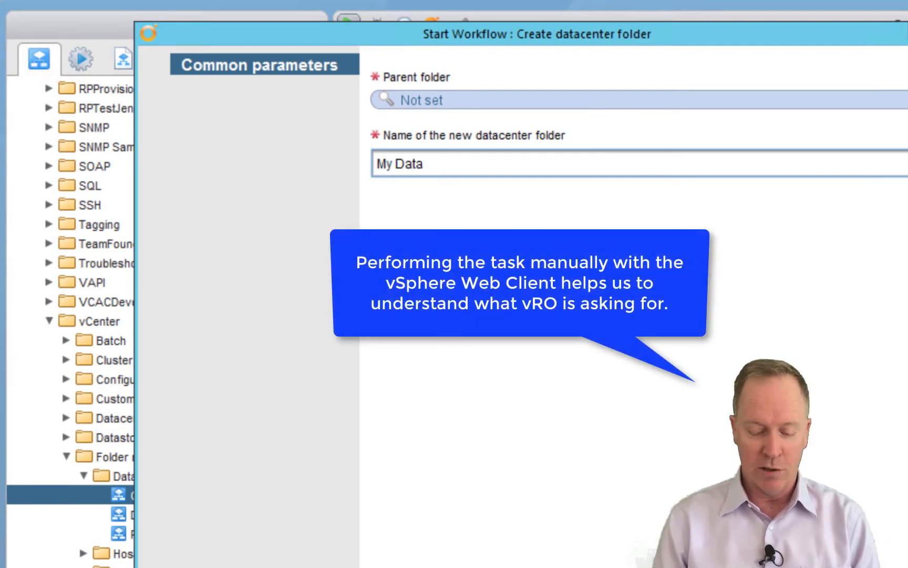
pyautogui.write('center Folder')
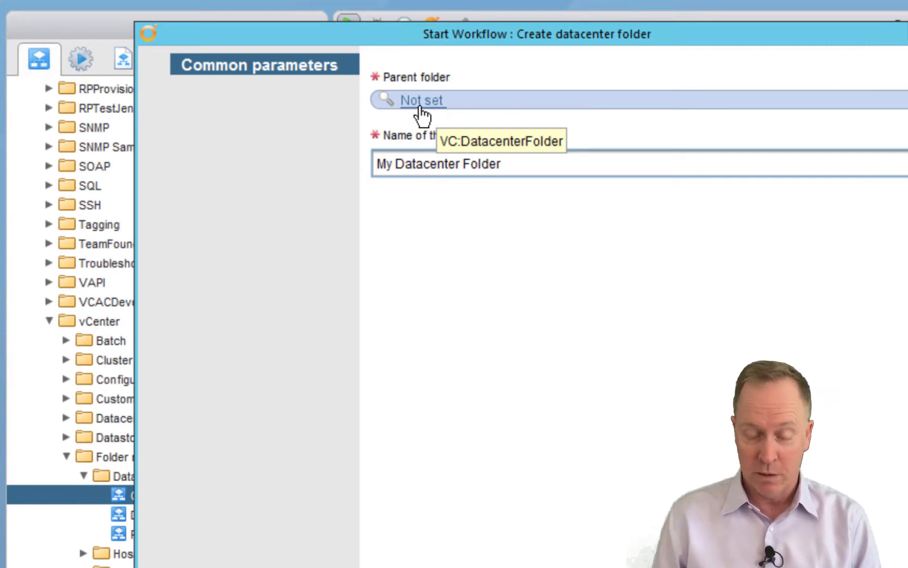
# Set the run's parent folder to Datacenters under vSphere vCenter Plug-in > vcsa-01a
pyautogui.click(421, 107)
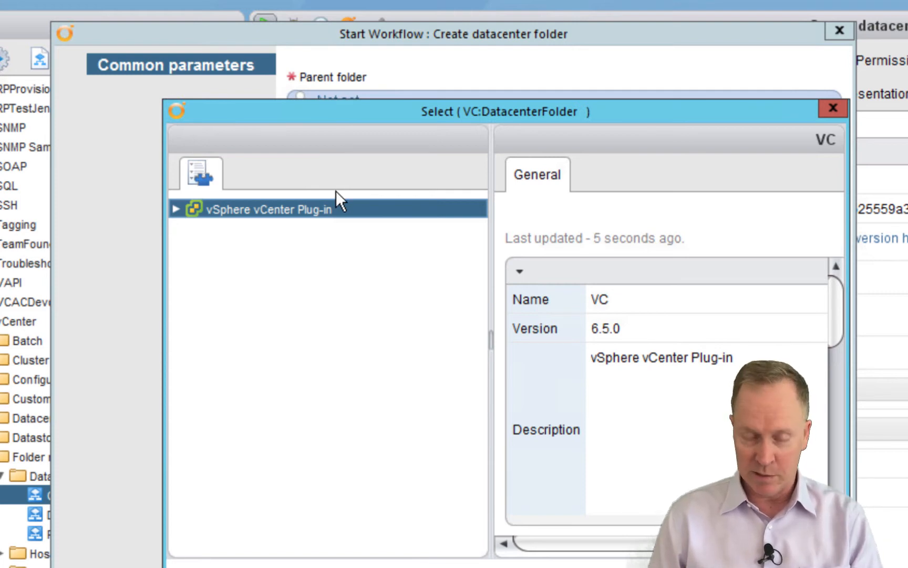
pyautogui.click(176, 208)
pyautogui.click(193, 229)
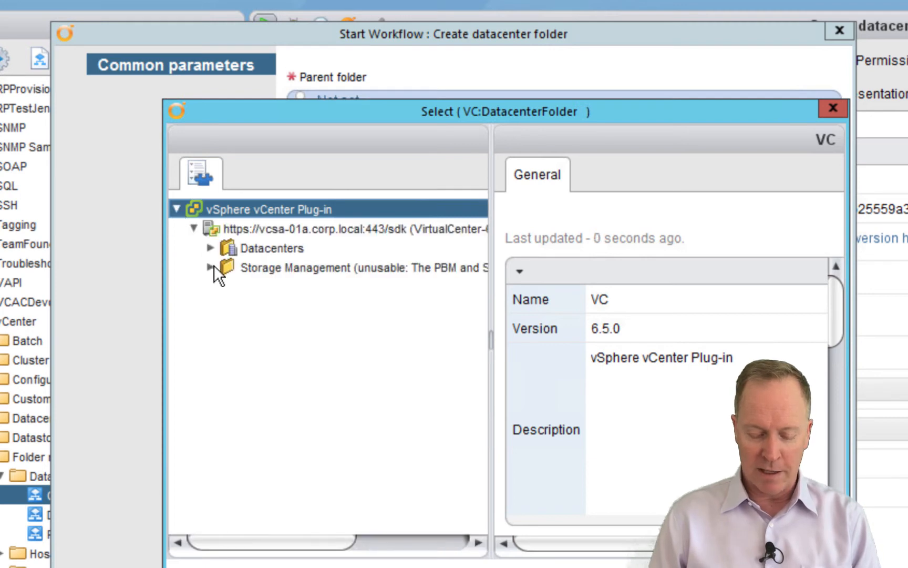
pyautogui.click(211, 247)
pyautogui.click(227, 266)
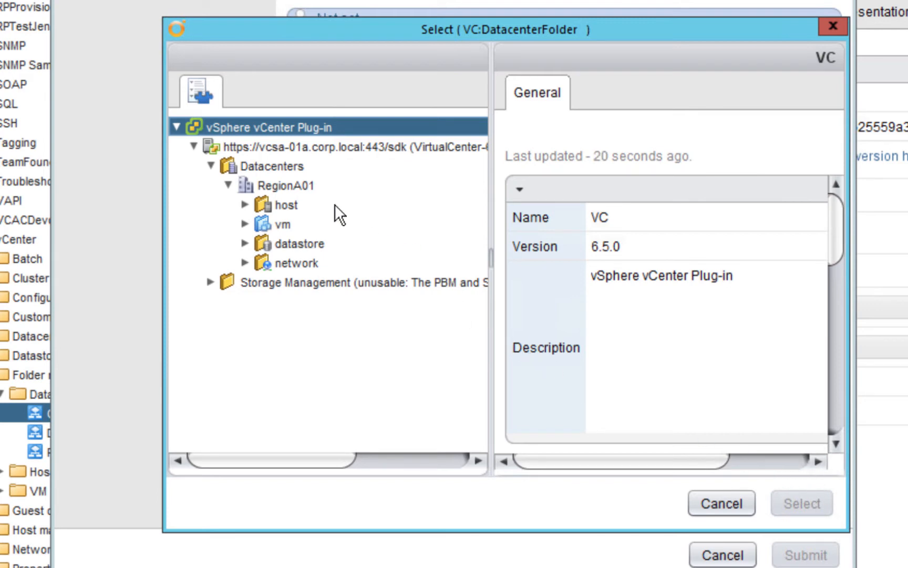
pyautogui.click(294, 186)
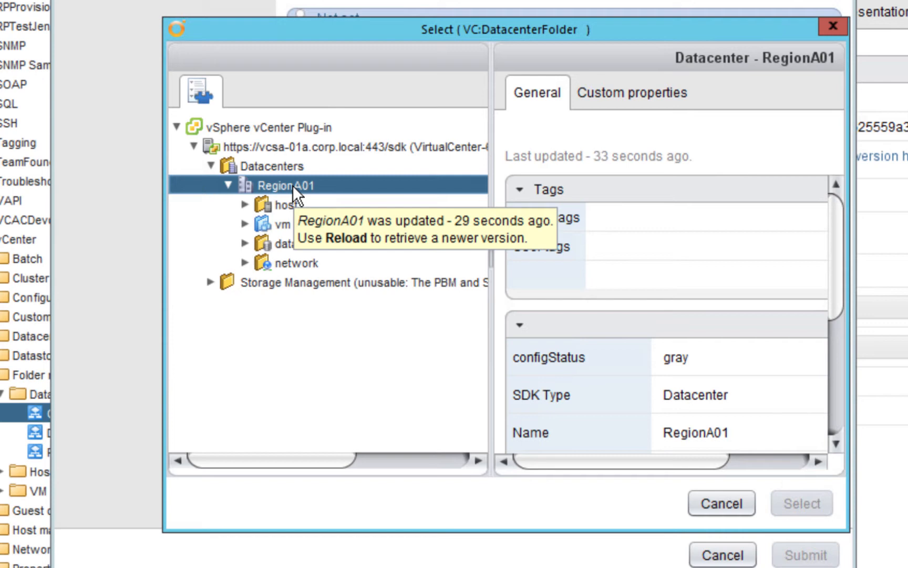
pyautogui.click(264, 170)
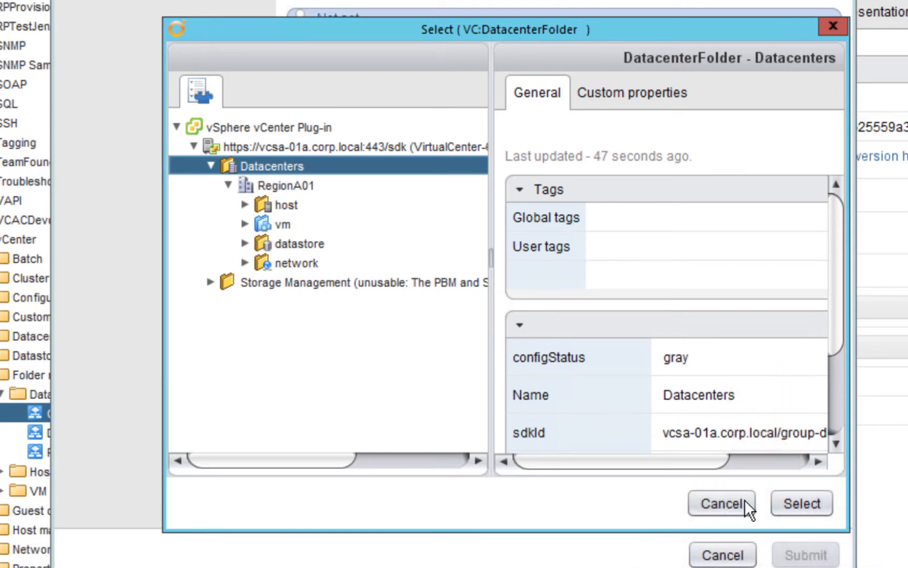
pyautogui.click(796, 516)
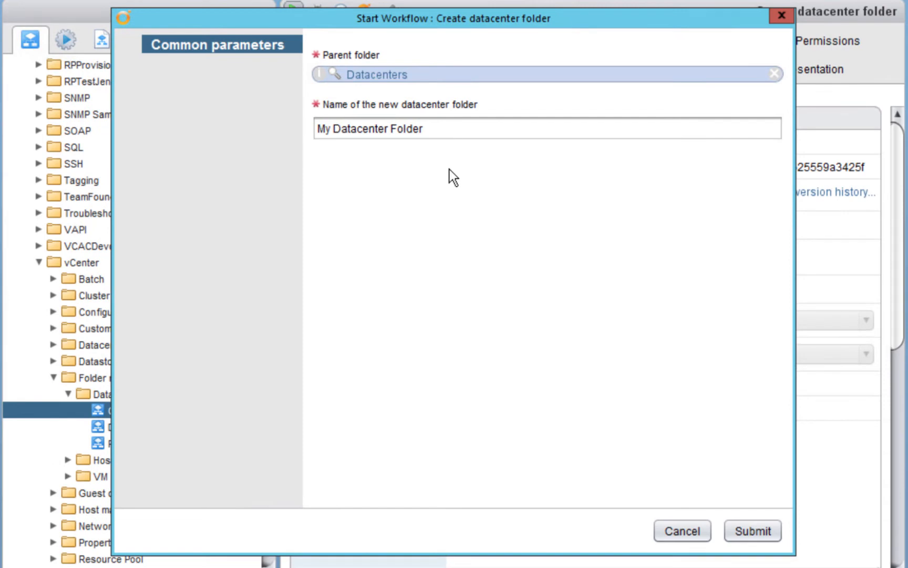
# Submit the Create datacenter folder run so it completes
pyautogui.click(753, 532)
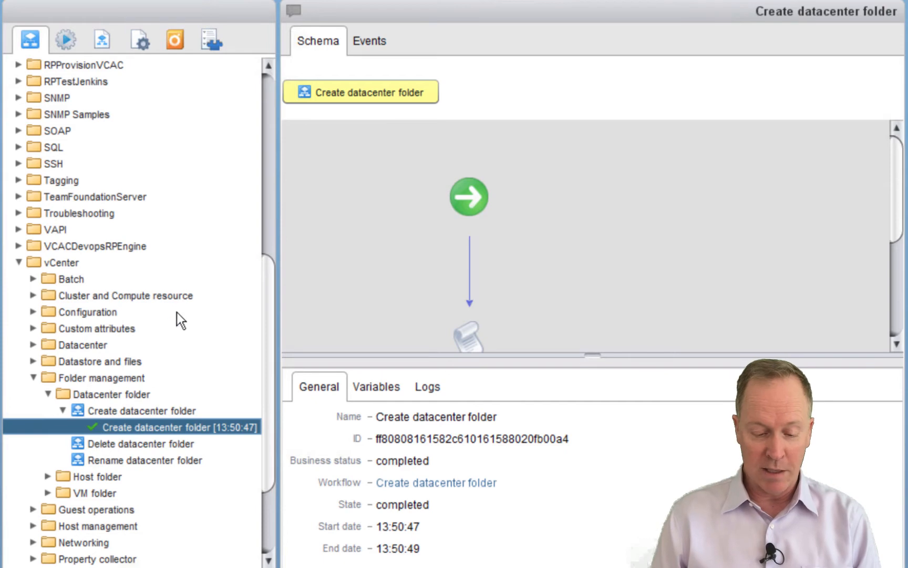
# Find My Datacenter Folder under Datacenters in the Orchestrator inventory, then bring up the vSphere Web Client
pyautogui.click(211, 40)
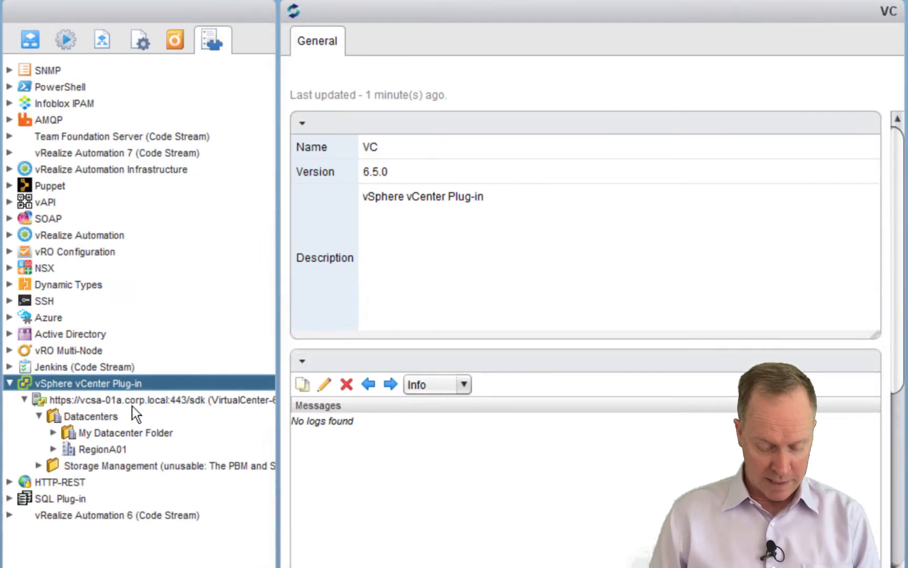
pyautogui.click(93, 435)
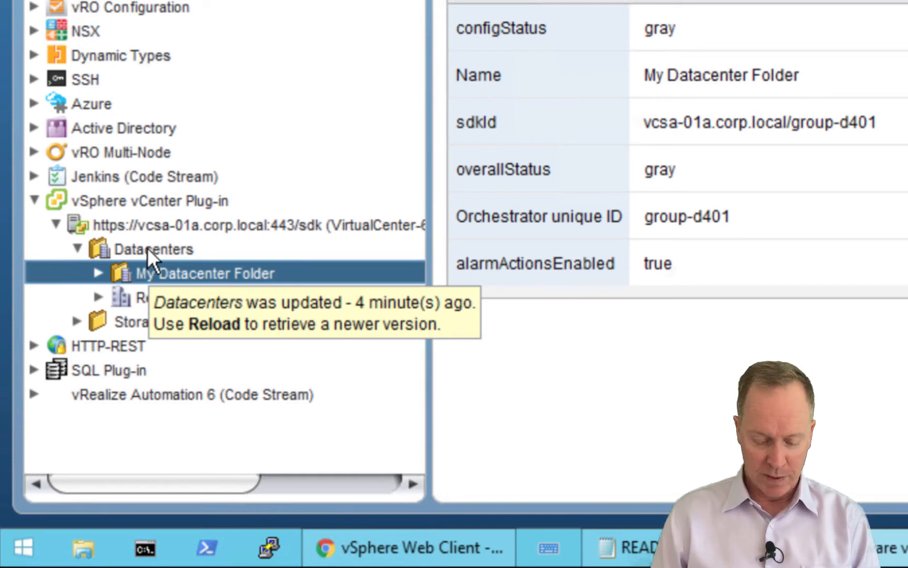
pyautogui.click(387, 559)
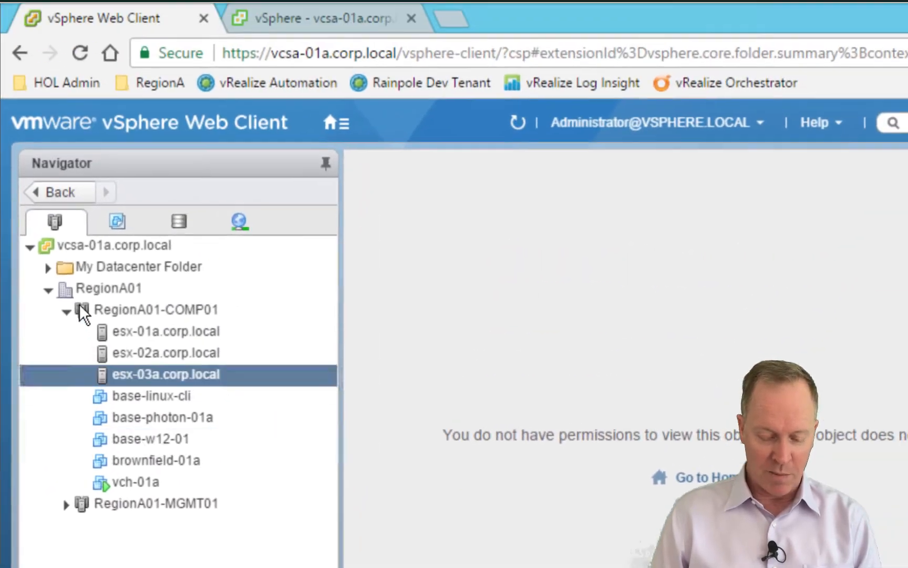
# Select My Datacenter Folder next to RegionA01 in the vSphere Navigator, then return to Orchestrator
pyautogui.click(68, 283)
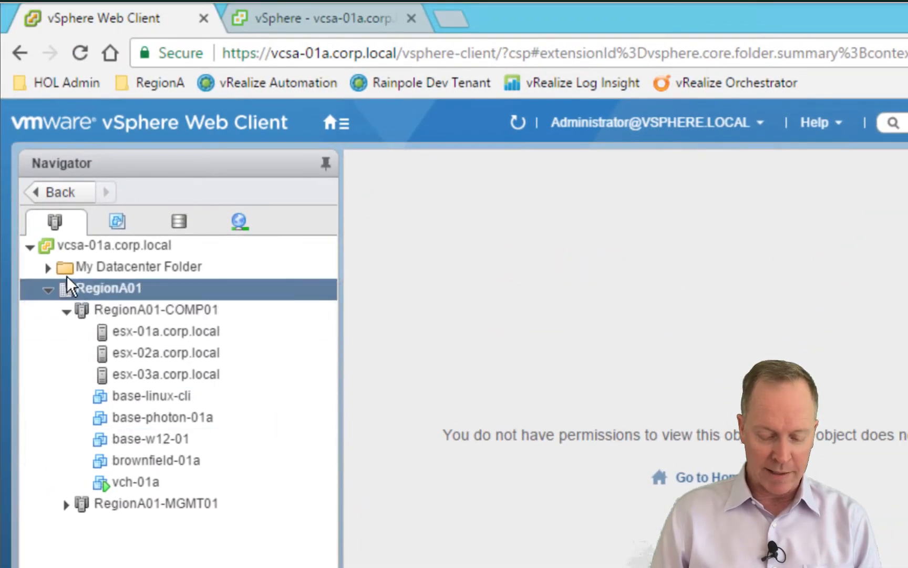
pyautogui.click(65, 271)
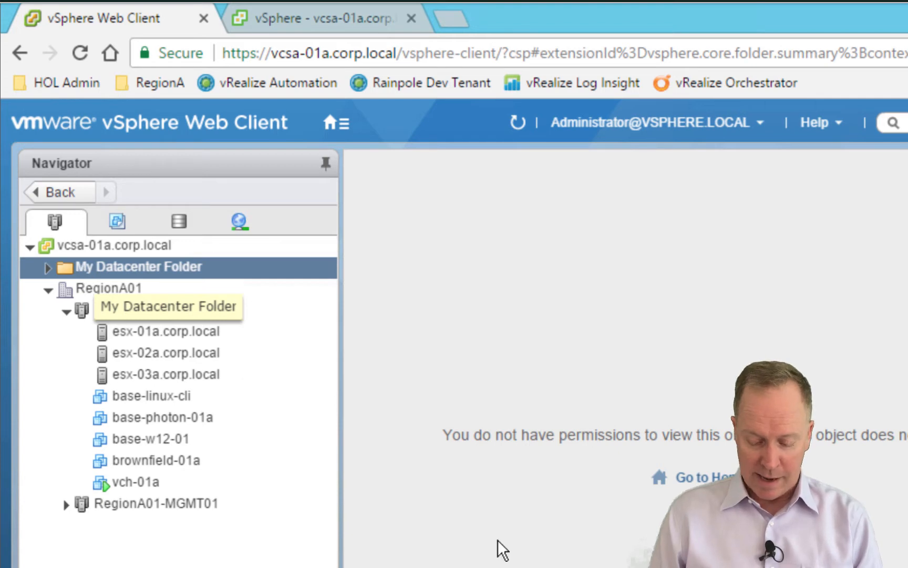
pyautogui.hotkey('alt', 'Tab')
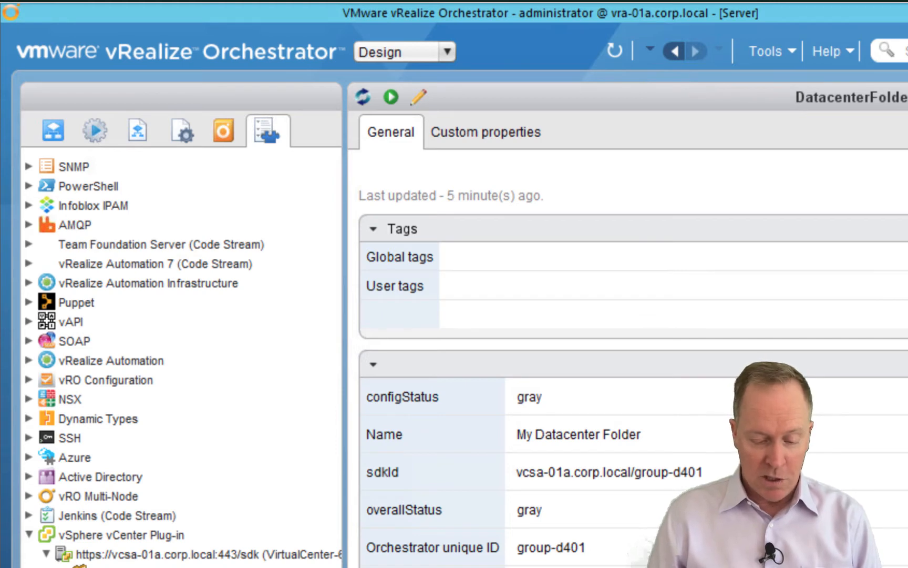
# Return to the workflow library, collapse Library and select the administrator @ vra-01a.corp.local root
pyautogui.click(53, 127)
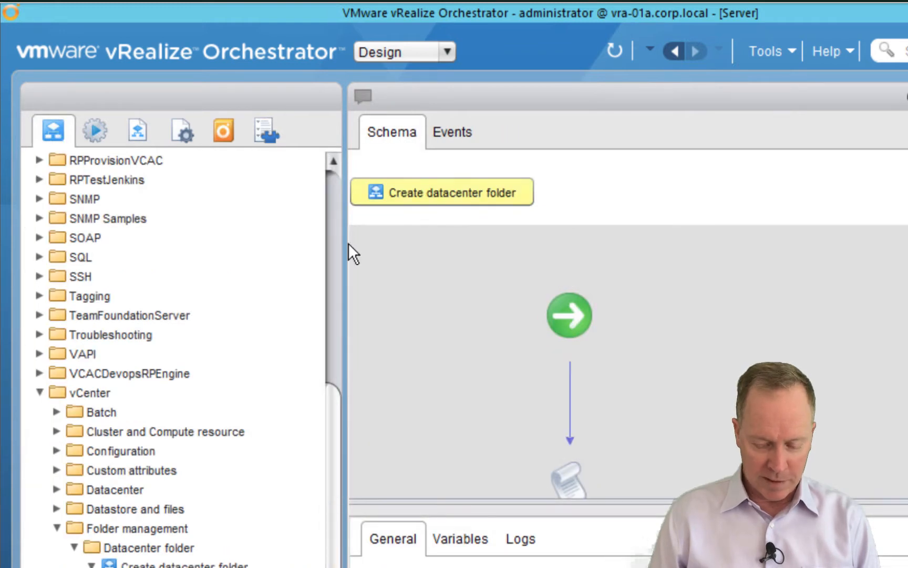
pyautogui.click(331, 200)
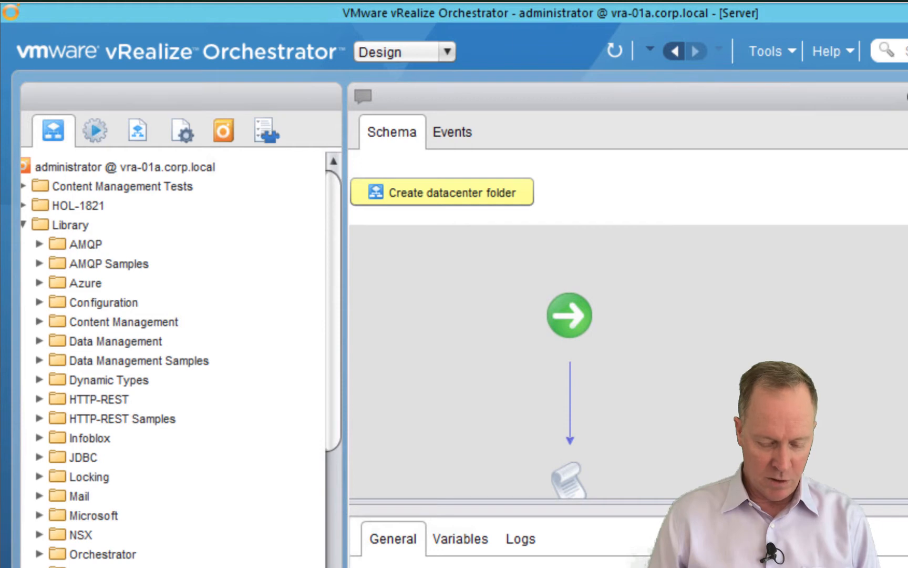
pyautogui.hscroll(-1, 173, 362)
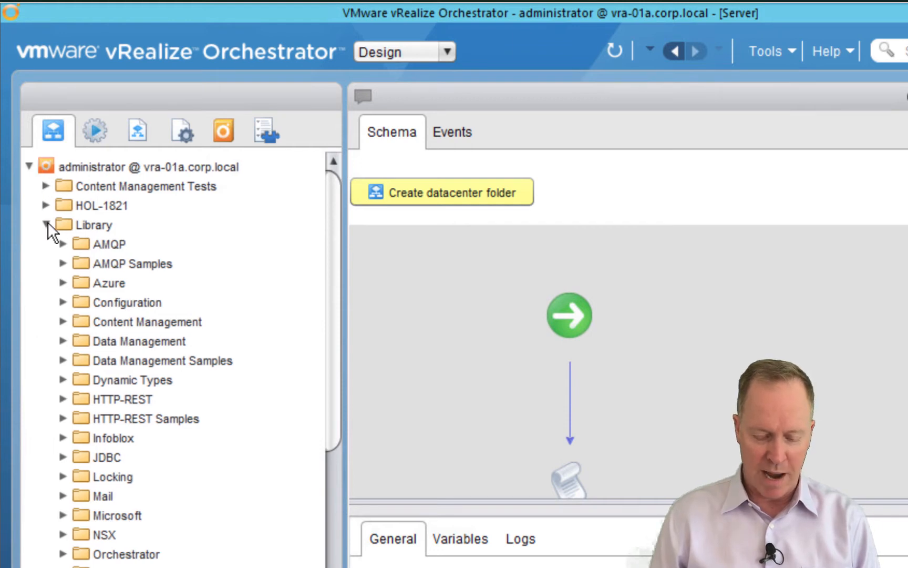
pyautogui.click(47, 224)
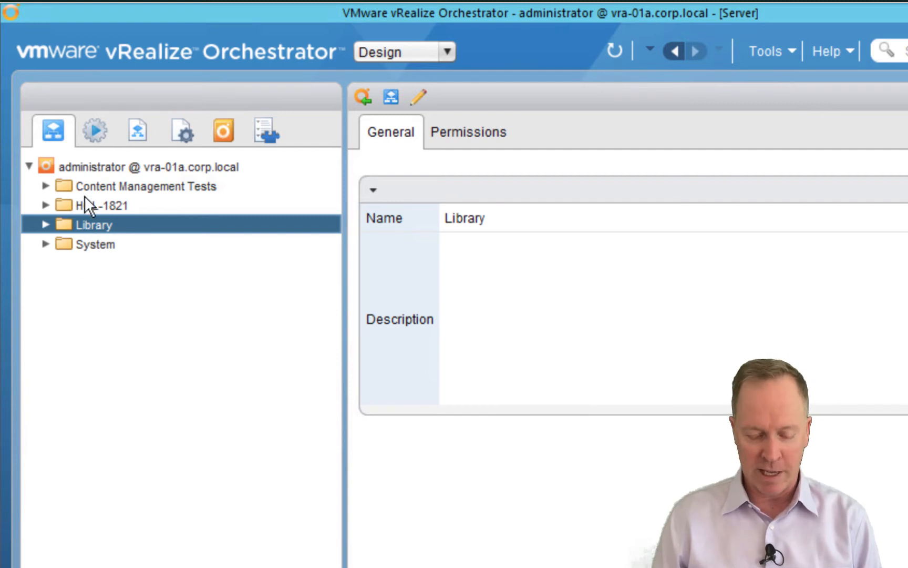
pyautogui.click(73, 168)
# Add a top-level workflow folder named 'VVORK' under the server root
pyautogui.rightClick(73, 168)
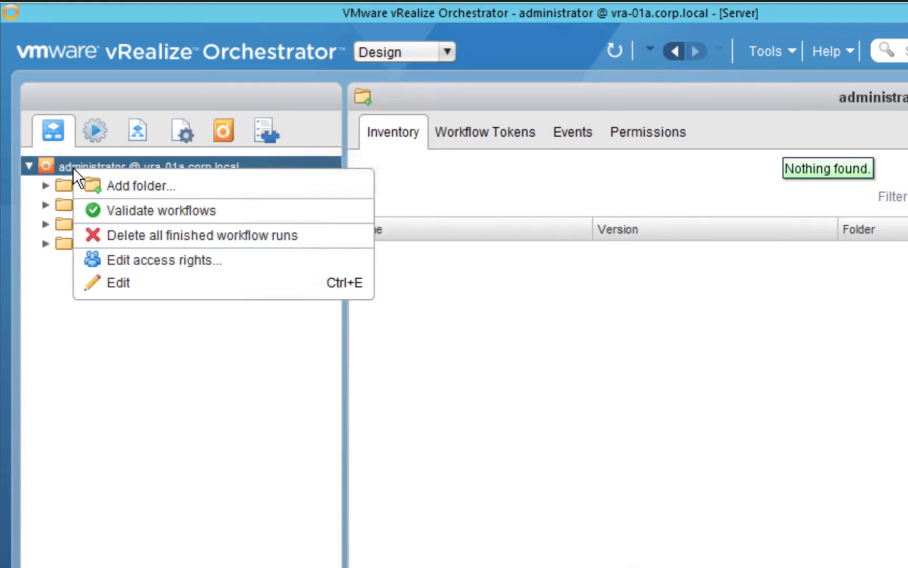
pyautogui.click(101, 184)
pyautogui.write('VV')
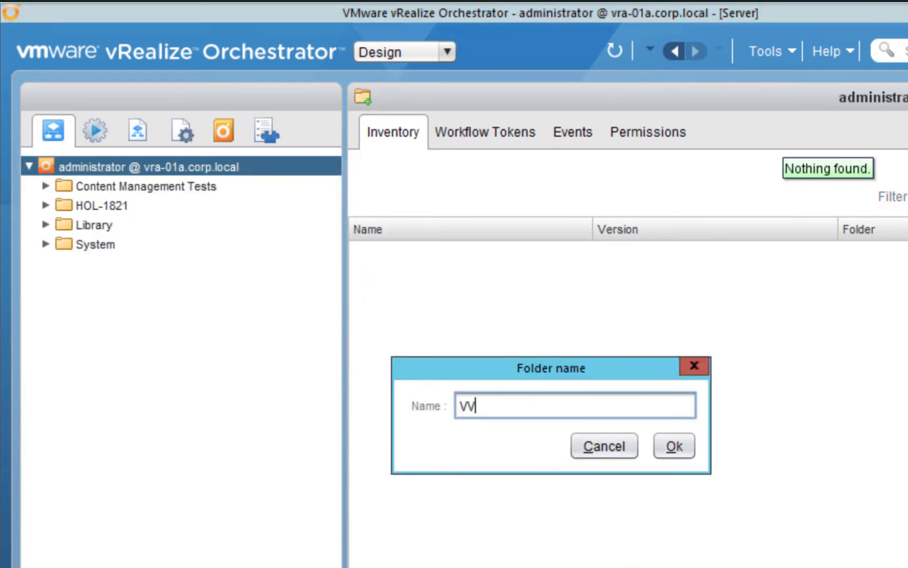
pyautogui.write('ORK')
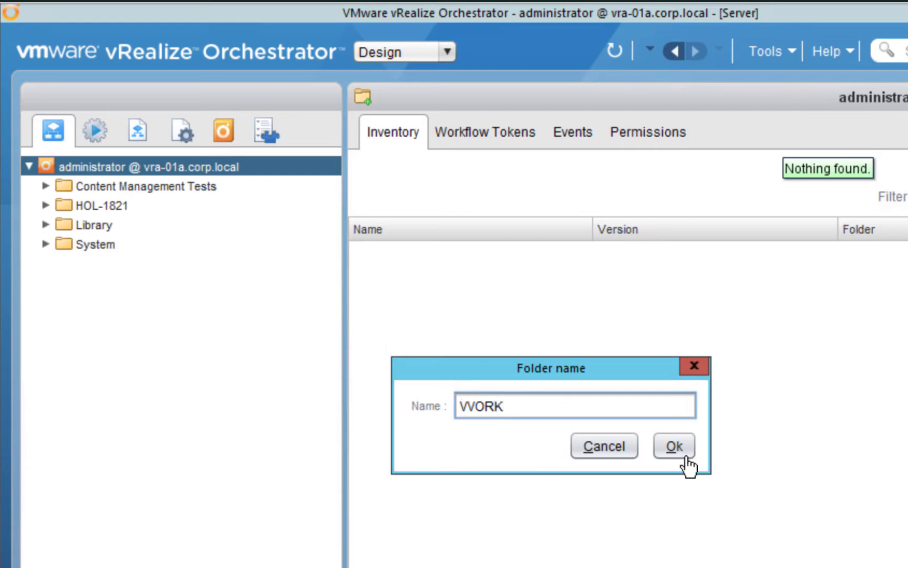
pyautogui.click(675, 446)
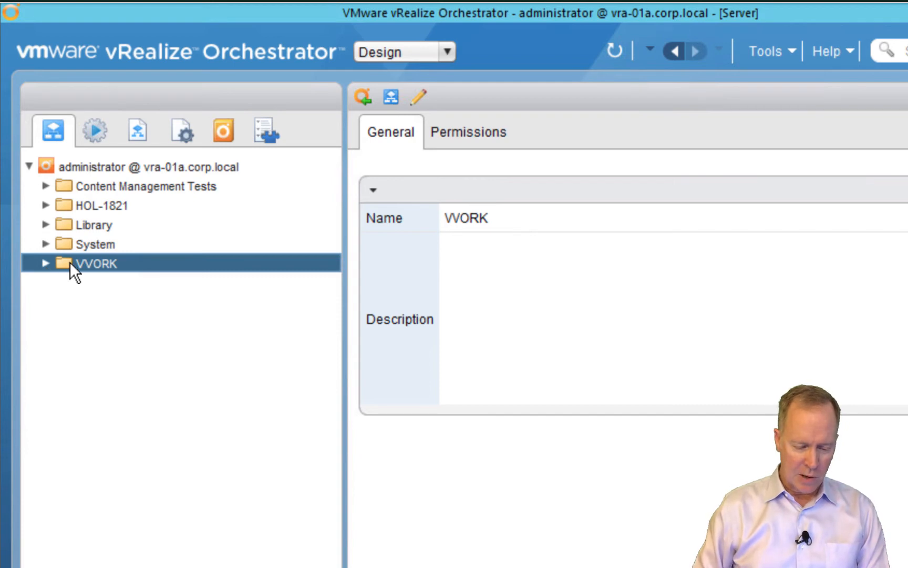
# Create a new workflow called 'Create vCenter Hierarchy' in the VVORK folder
pyautogui.rightClick(69, 261)
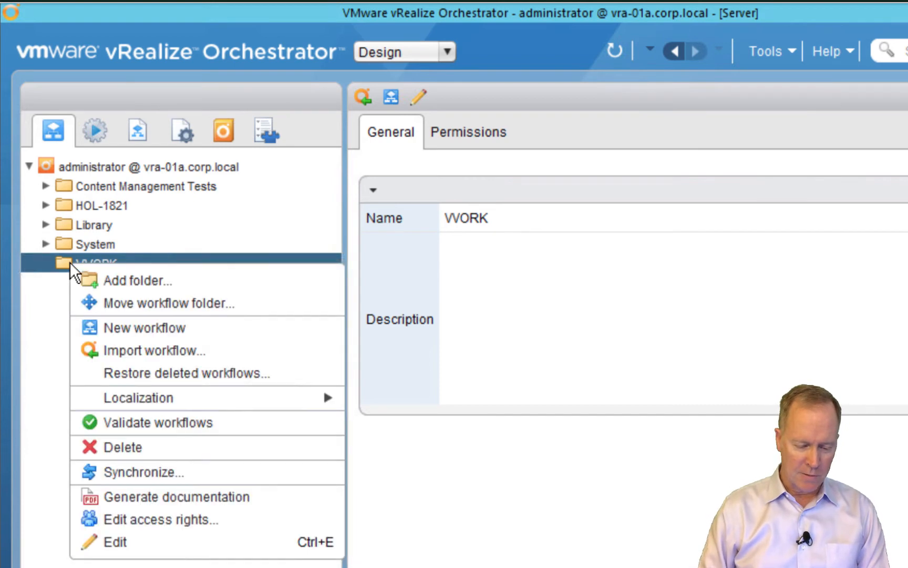
pyautogui.click(111, 323)
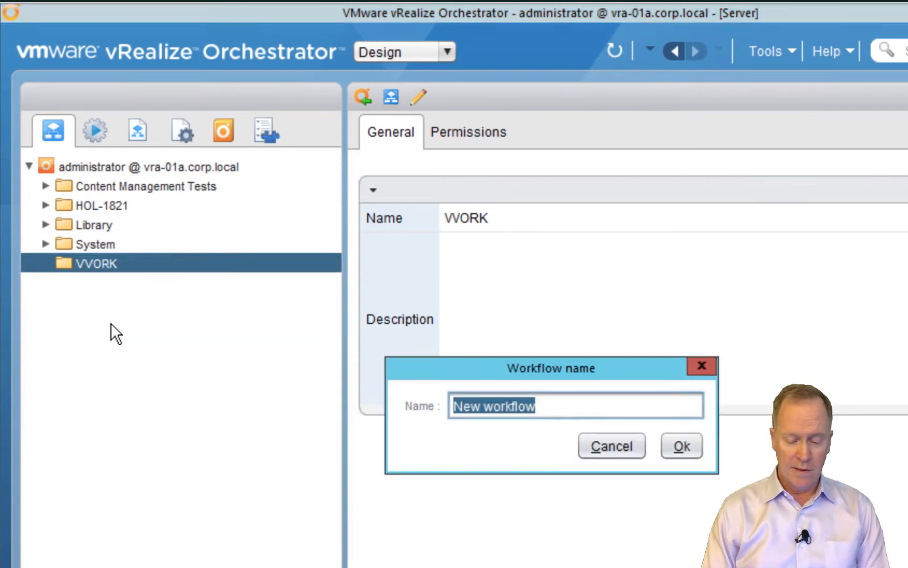
pyautogui.write('Create')
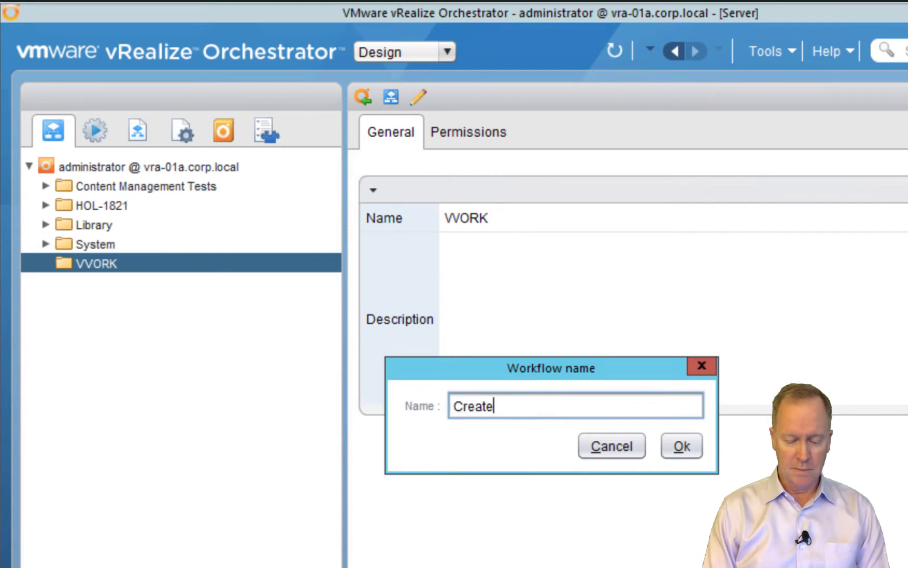
pyautogui.write(' vCenter Hierarchy')
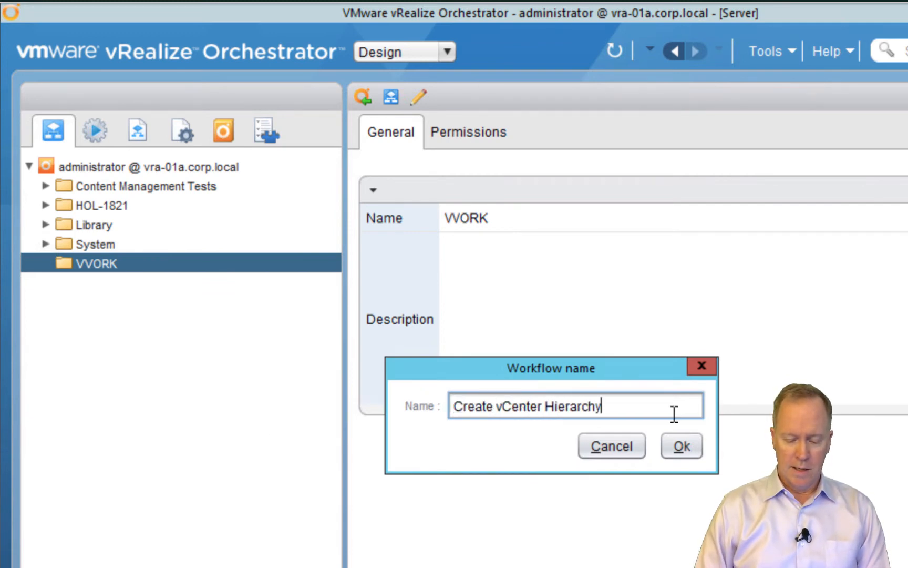
pyautogui.click(678, 452)
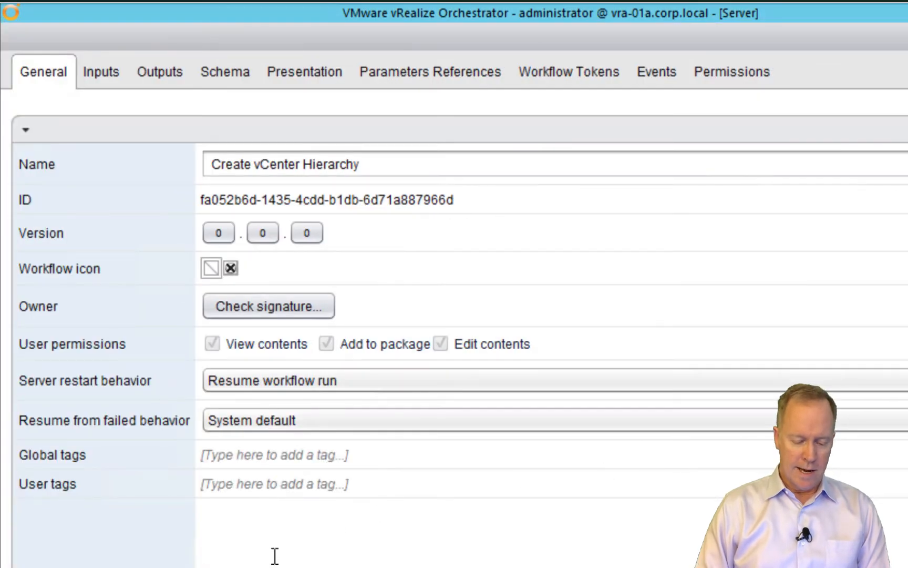
# Enter the description 'This workflow creates a vCenter hierarchy (i.e. datacenter folder, datacenter, cluster…)' and view the Schema
pyautogui.click(280, 551)
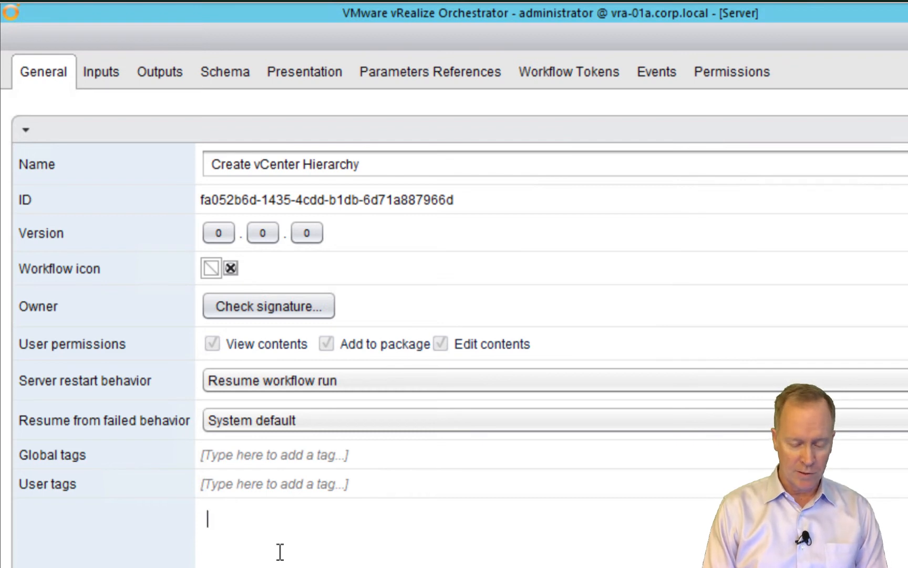
pyautogui.write('This ')
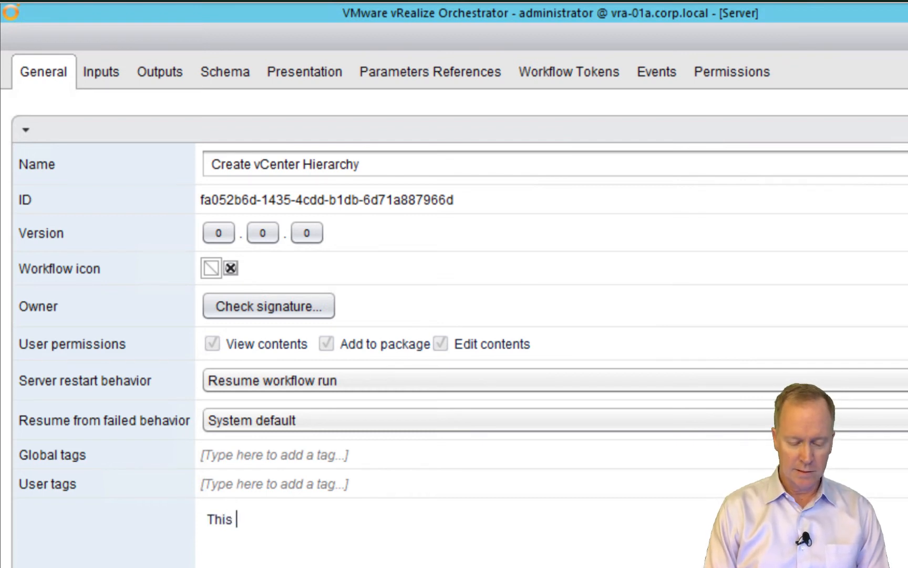
pyautogui.write('workflow creates a vCenter hierar')
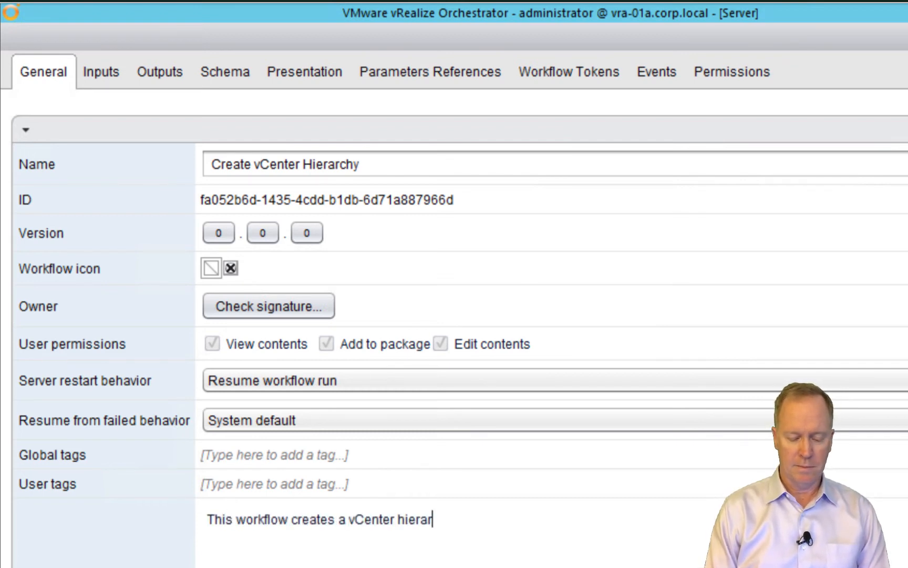
pyautogui.write('chy (i.e. datacenter folder, datacener')
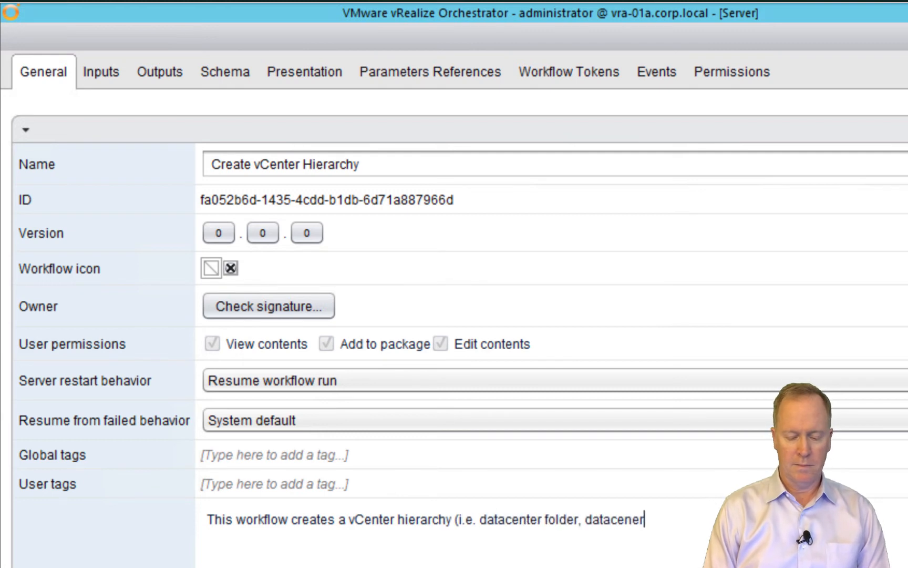
pyautogui.write(', cluster, and adds a host).')
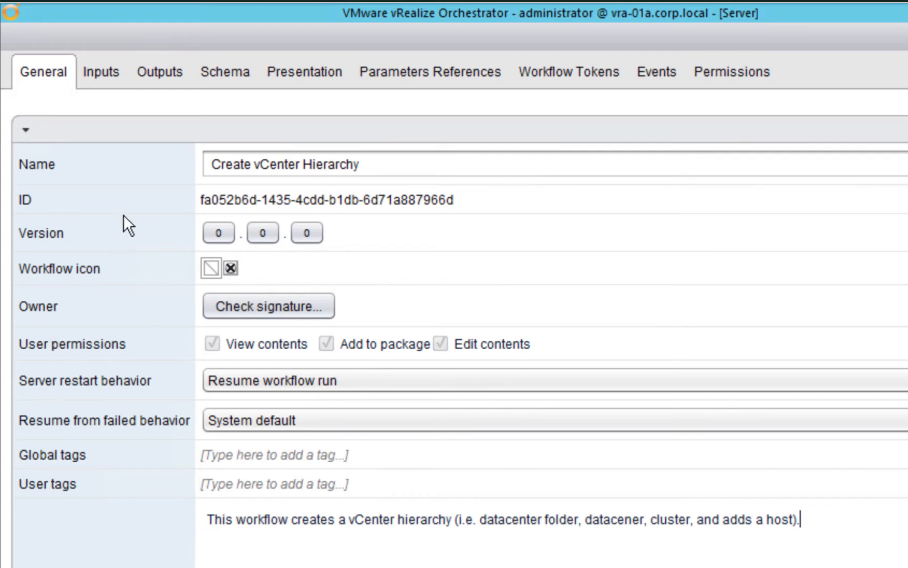
pyautogui.click(225, 78)
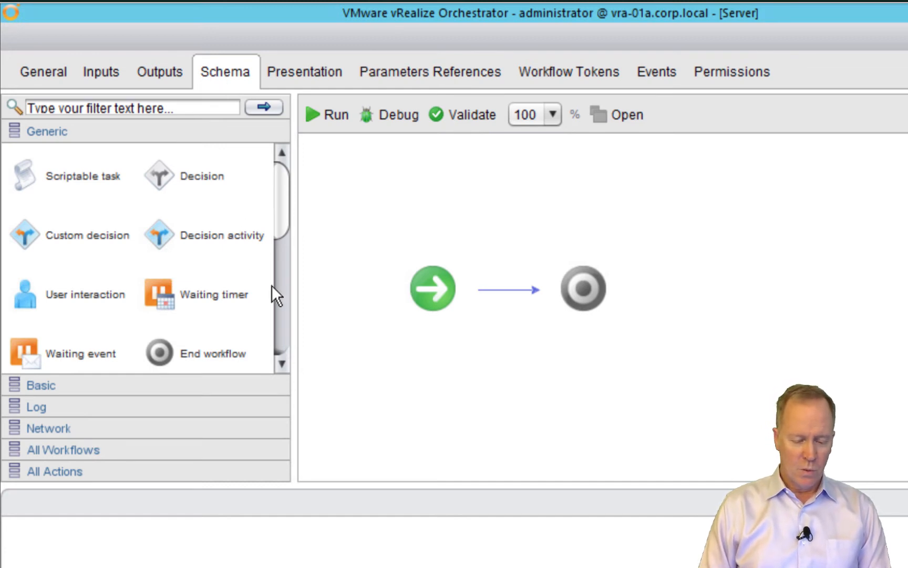
# Place a workflow element between start and end and choose Create datacenter folder from the 'create datacenter' search
pyautogui.moveTo(278, 199); pyautogui.dragTo(287, 274)
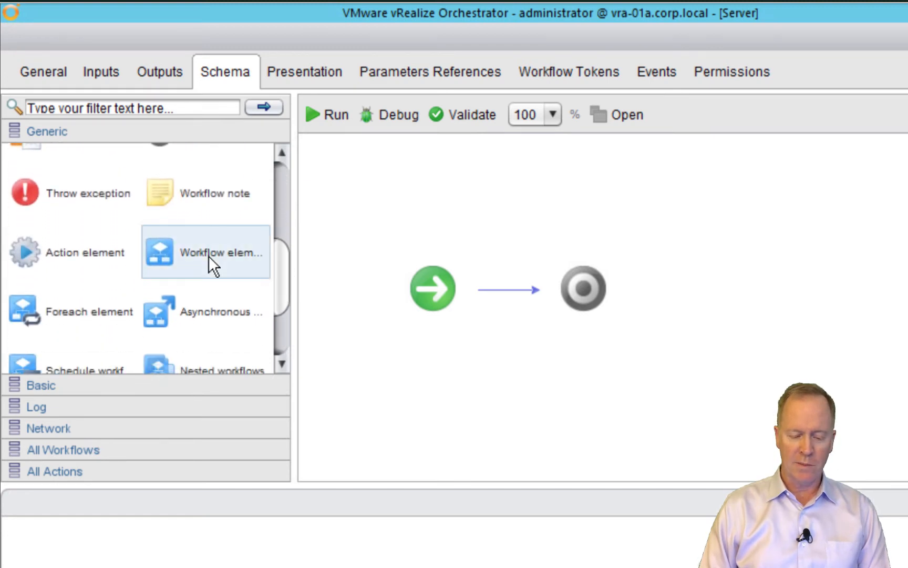
pyautogui.moveTo(170, 254); pyautogui.dragTo(487, 279)
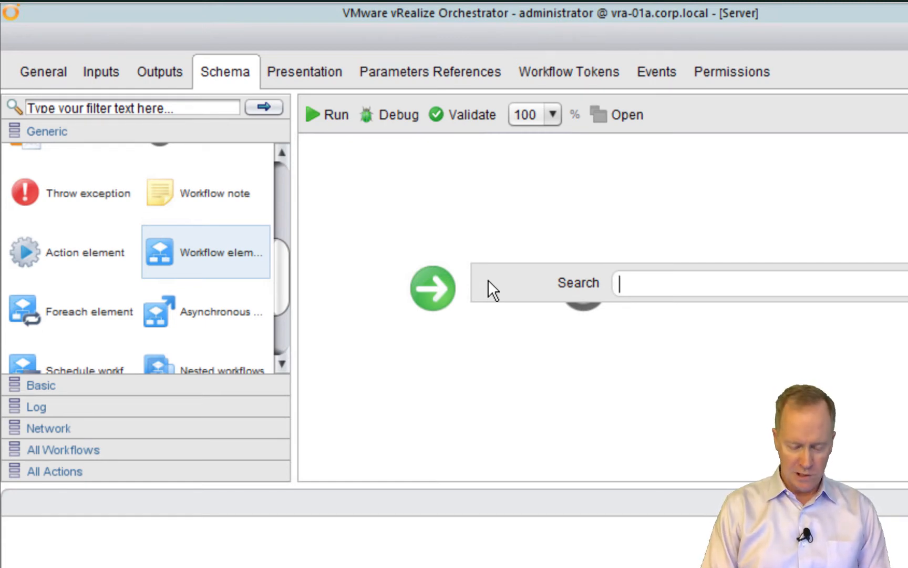
pyautogui.write('cre')
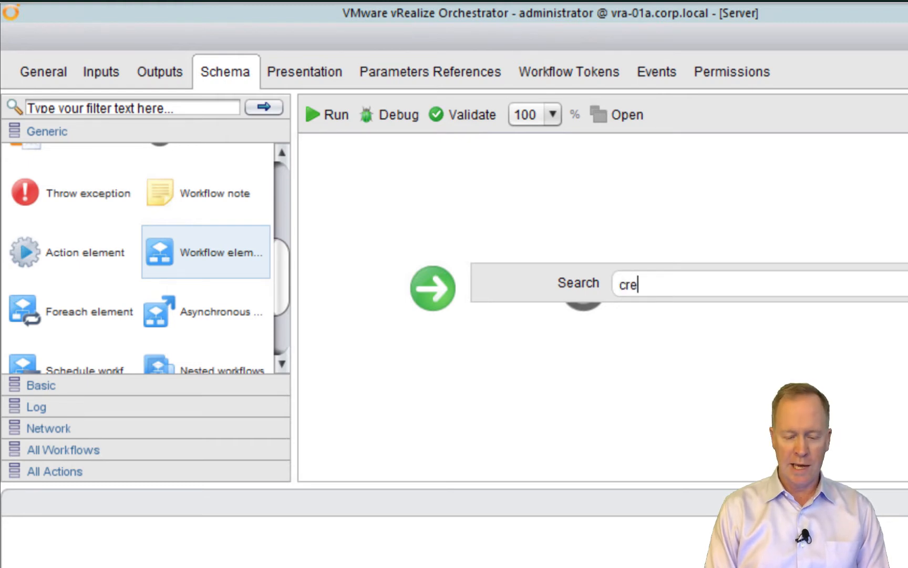
pyautogui.write('ate datacenter')
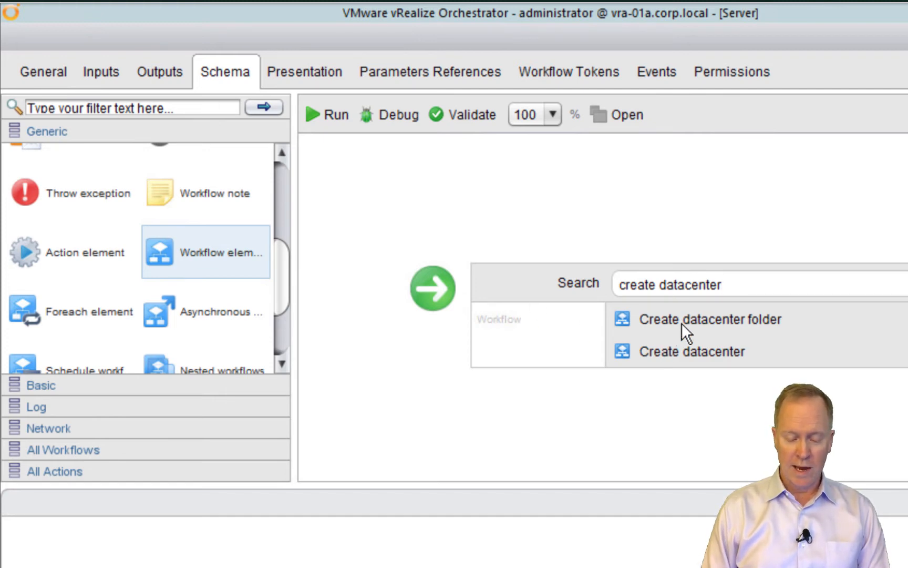
pyautogui.moveTo(681, 321)
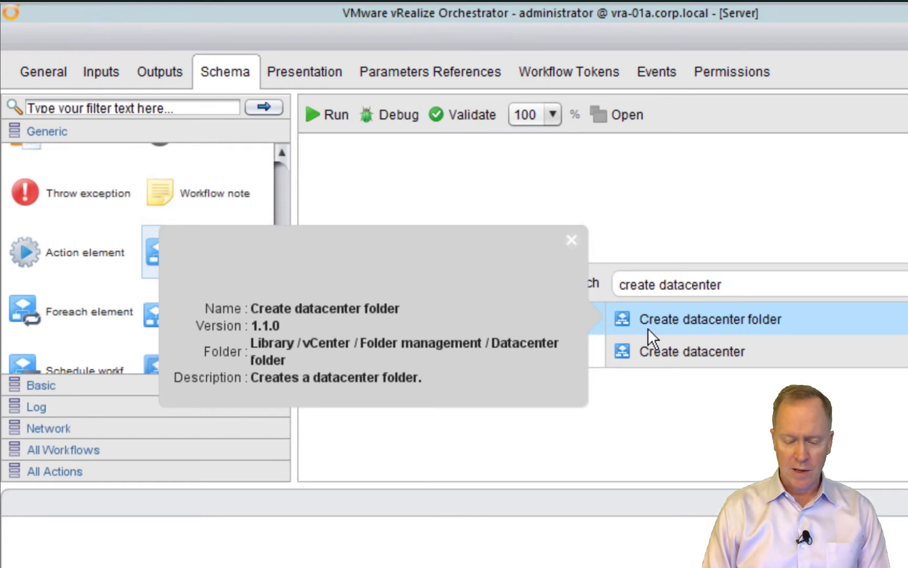
pyautogui.click(690, 319)
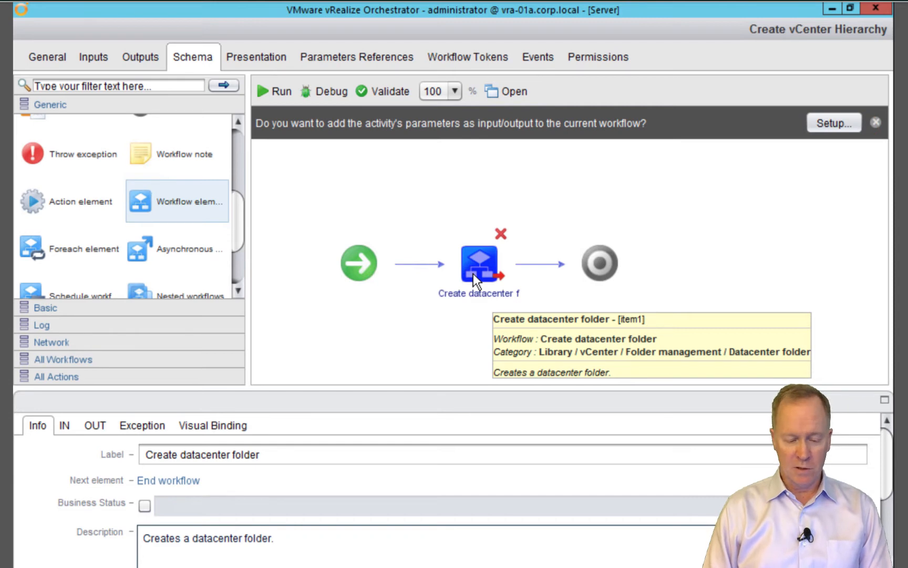
pyautogui.click(235, 426)
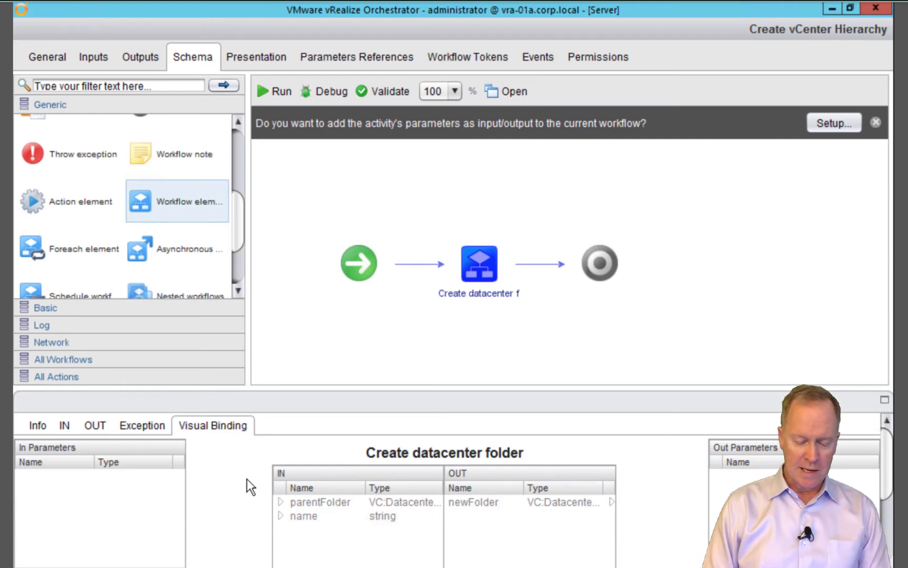
pyautogui.moveTo(886, 477); pyautogui.dragTo(882, 426)
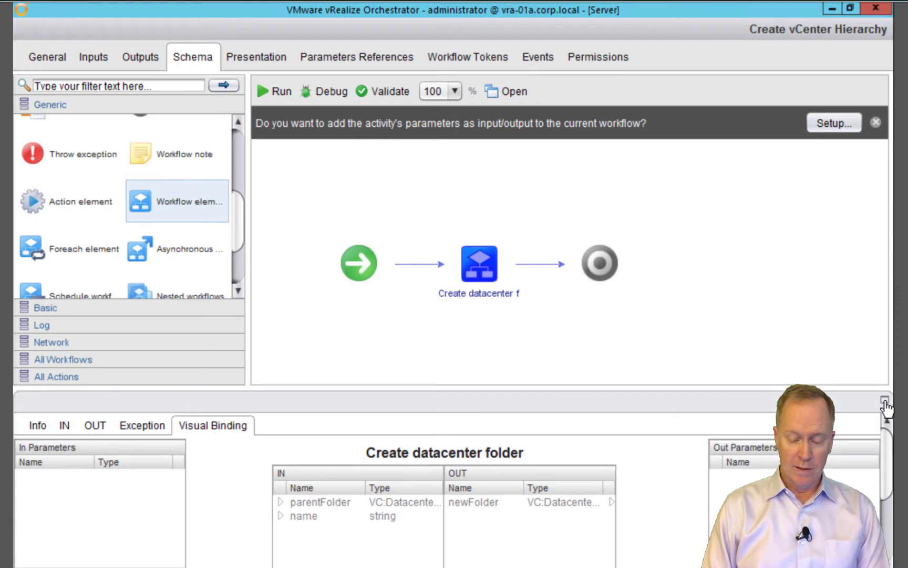
pyautogui.click(885, 401)
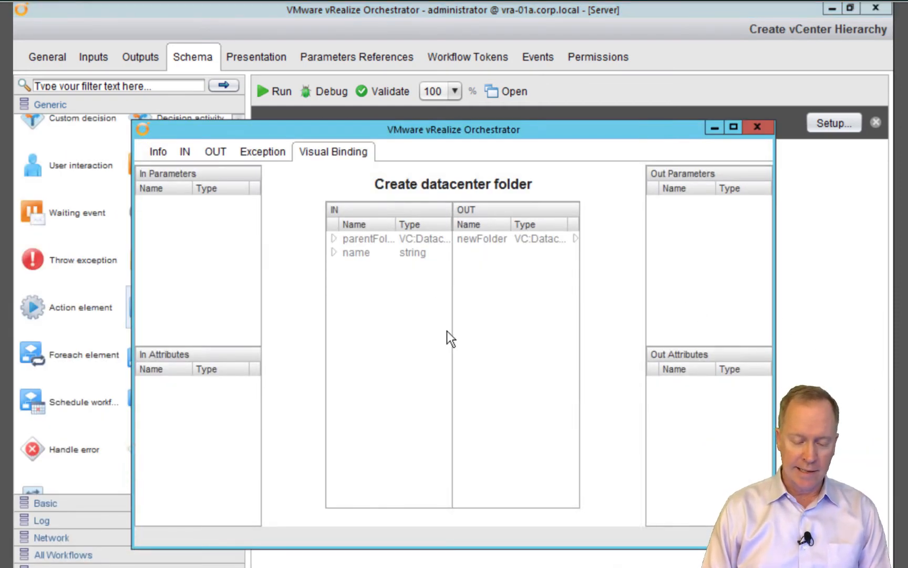
pyautogui.moveTo(434, 132); pyautogui.dragTo(450, 294)
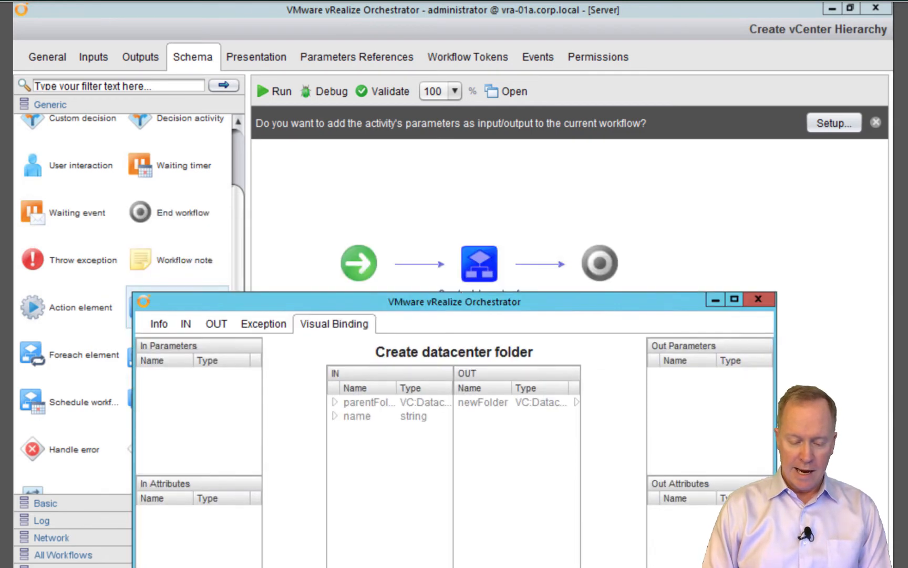
pyautogui.moveTo(475, 264)
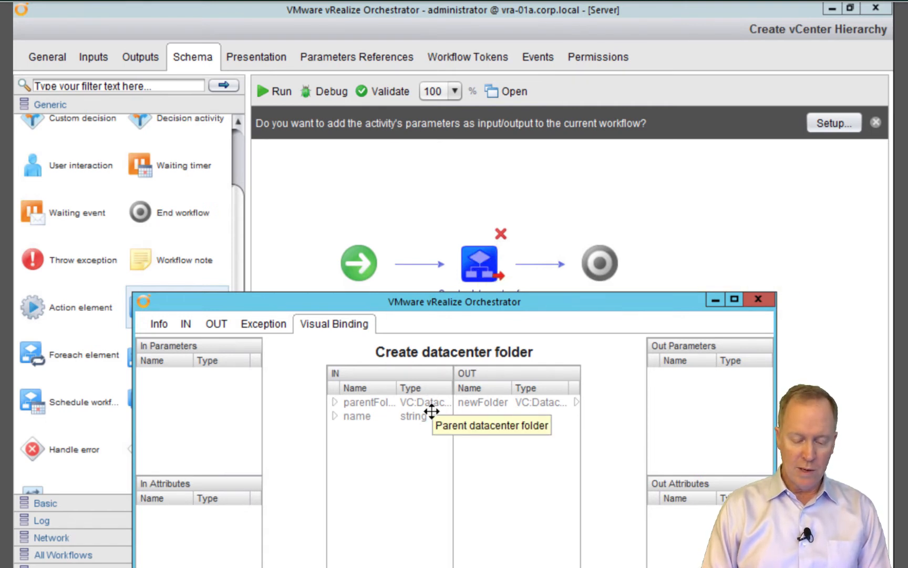
pyautogui.click(383, 402)
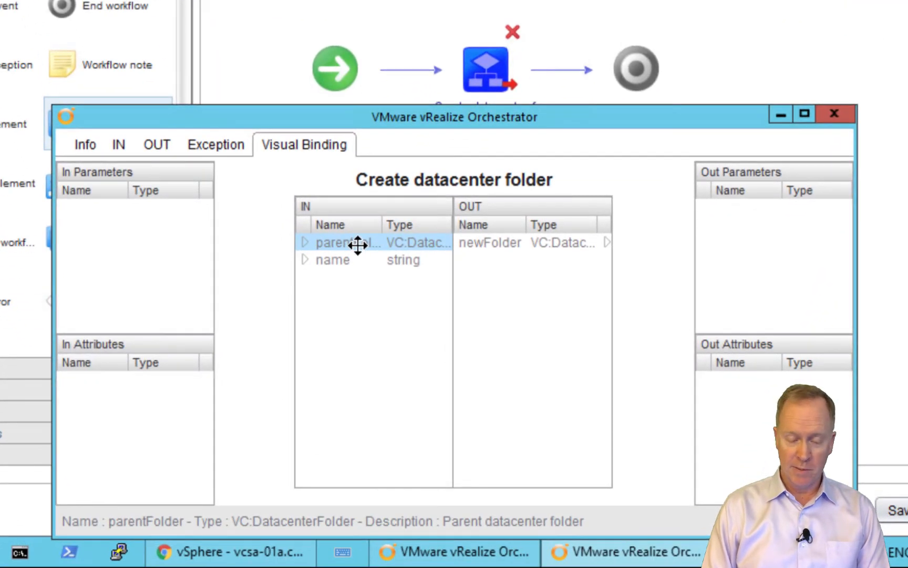
pyautogui.click(342, 261)
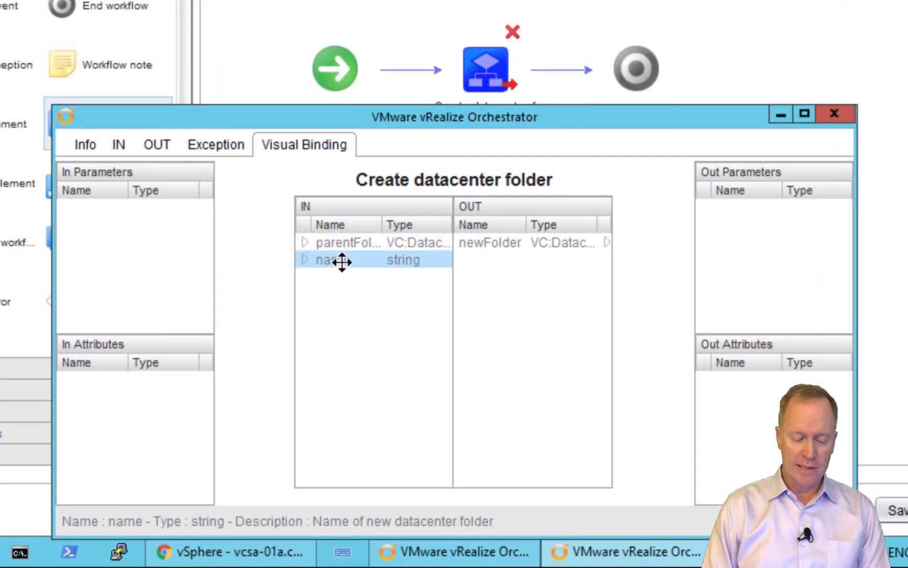
pyautogui.click(513, 245)
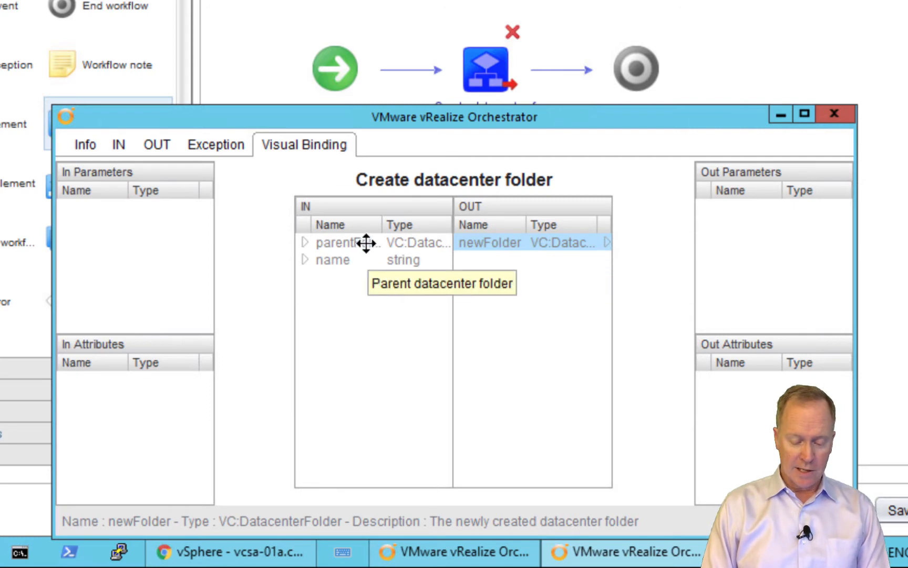
pyautogui.click(351, 259)
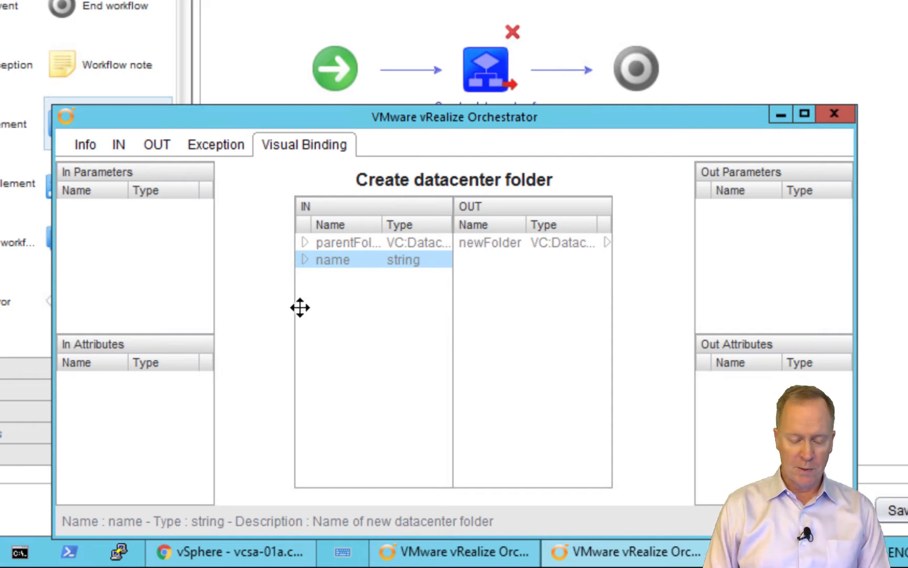
# Turn the name input into a string input parameter renamed datacenterFolderName
pyautogui.moveTo(304, 261); pyautogui.dragTo(180, 216)
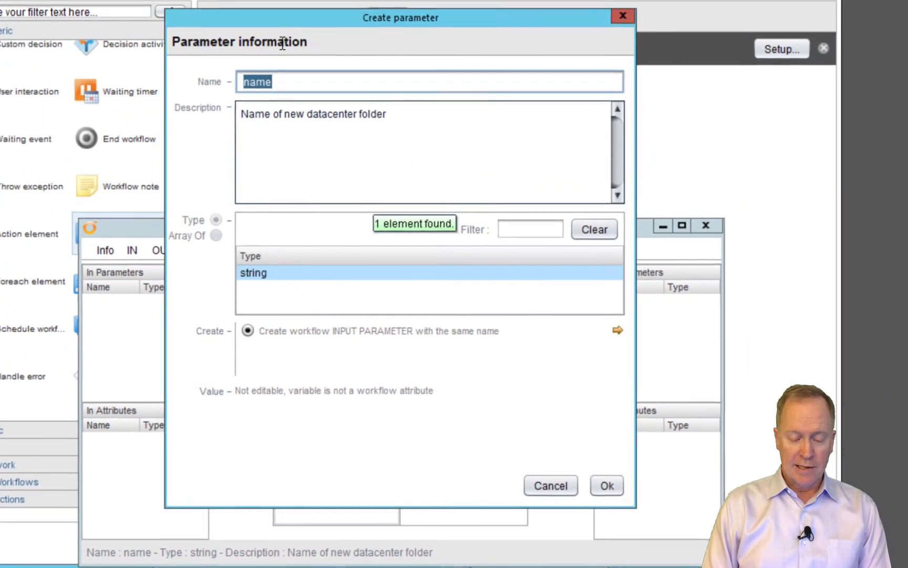
pyautogui.moveTo(285, 25); pyautogui.dragTo(390, 25)
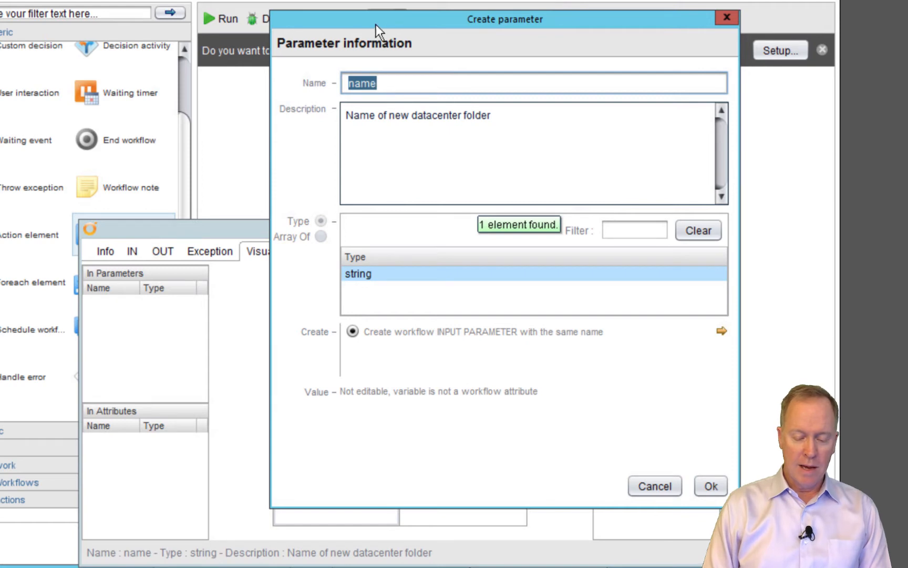
pyautogui.moveTo(371, 23); pyautogui.dragTo(481, 22)
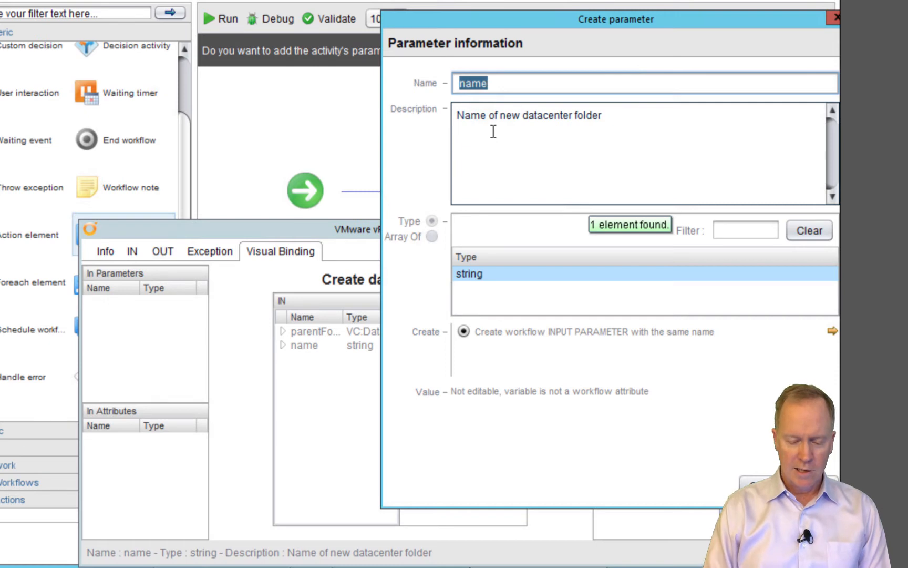
pyautogui.click(466, 83)
pyautogui.press('BackSpace')
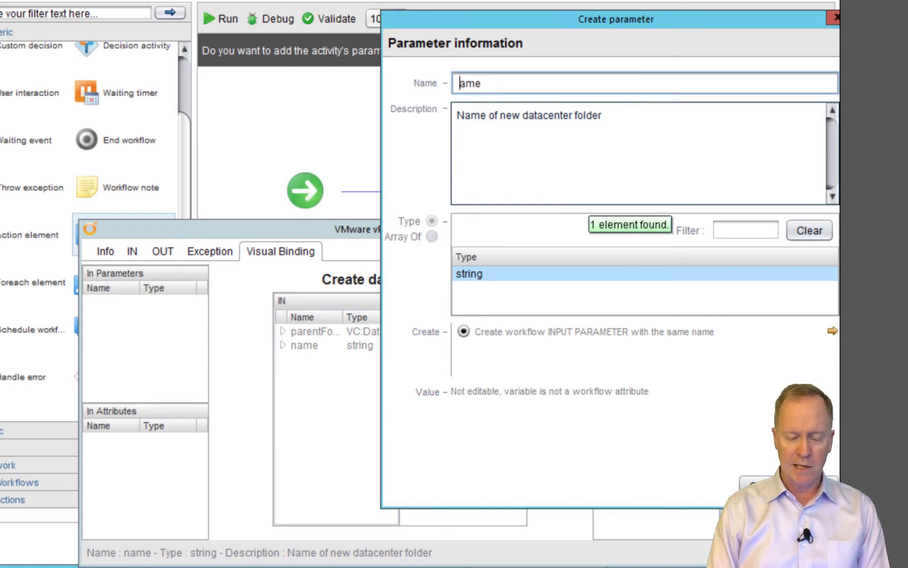
pyautogui.write('datacenter')
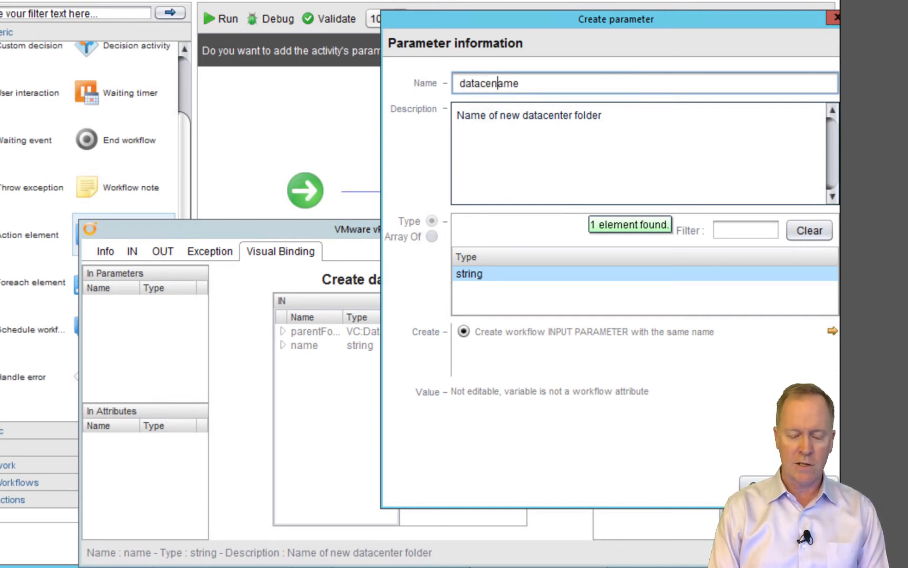
pyautogui.write('Folder')
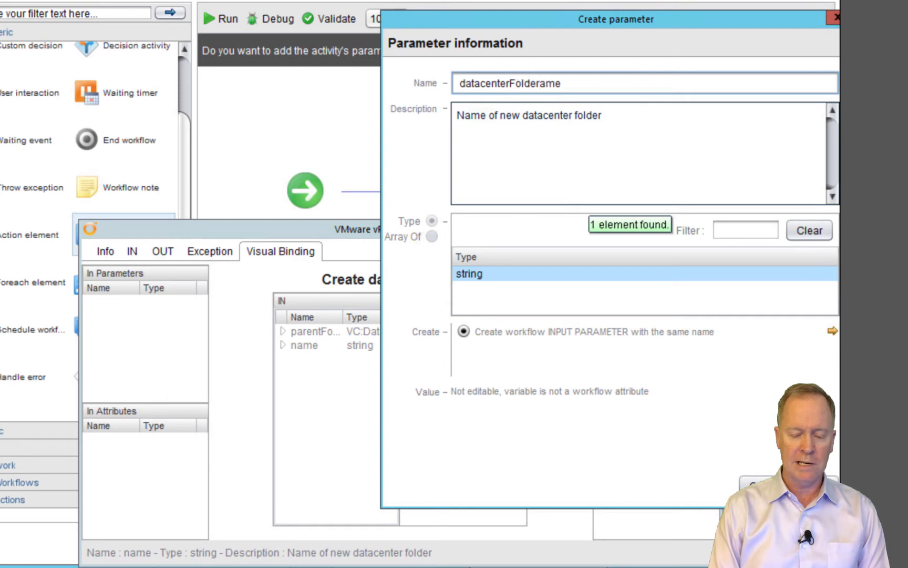
pyautogui.write('N')
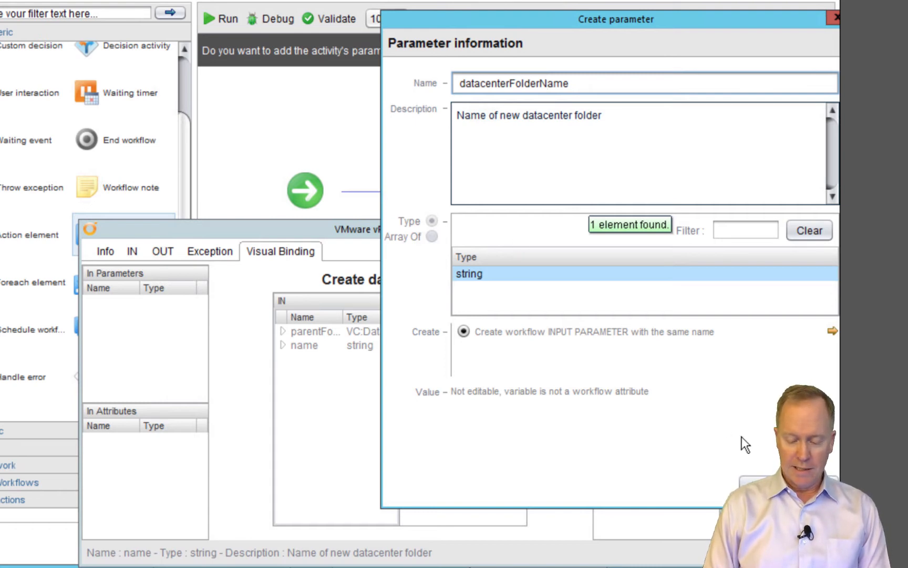
pyautogui.click(762, 485)
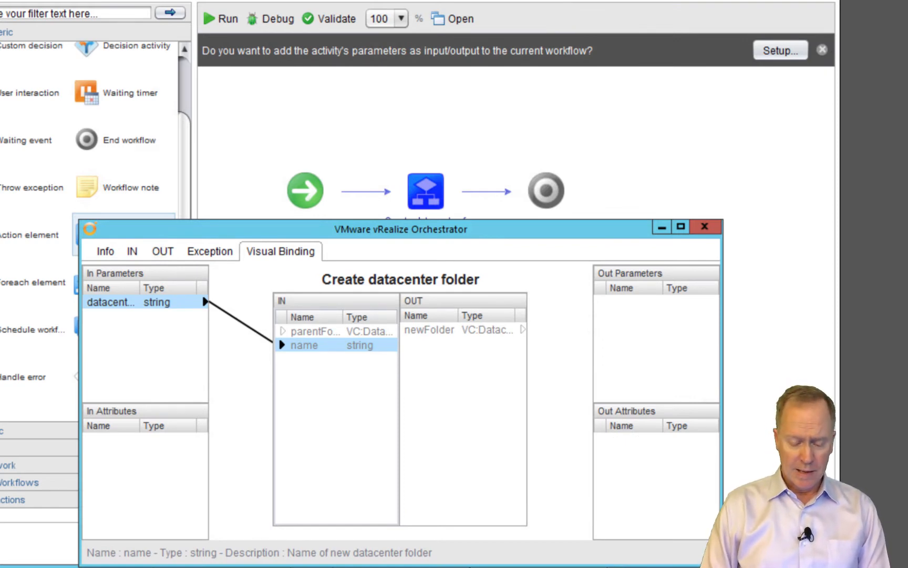
# Make parentFolder an attribute renamed parentDatacenterFolder and open its VC:DatacenterFolder value chooser
pyautogui.click(319, 332)
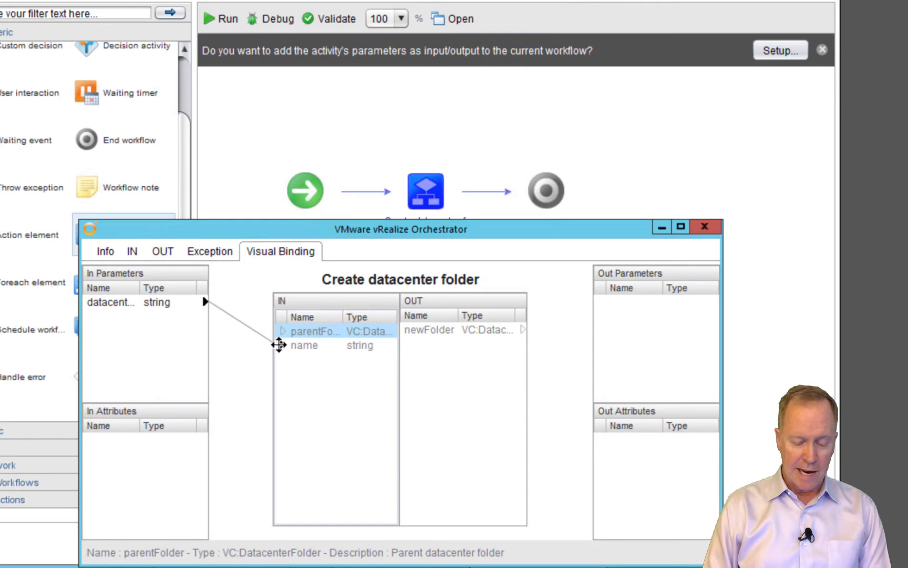
pyautogui.moveTo(280, 331); pyautogui.dragTo(164, 460)
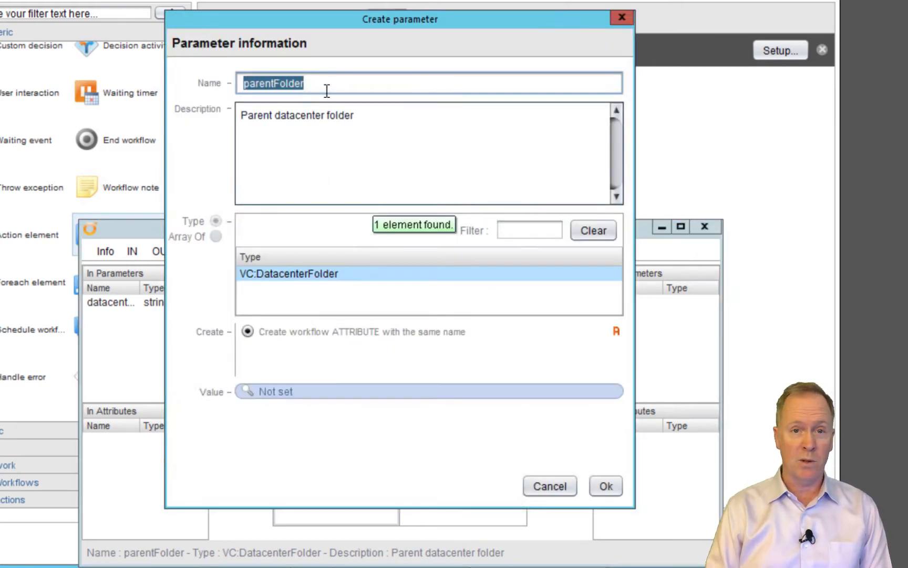
pyautogui.click(274, 85)
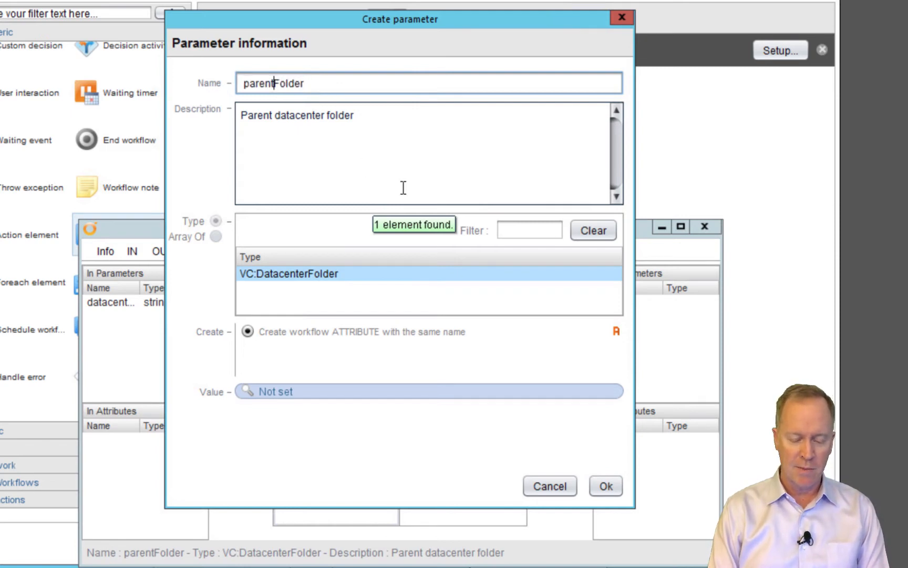
pyautogui.write('Datacenter')
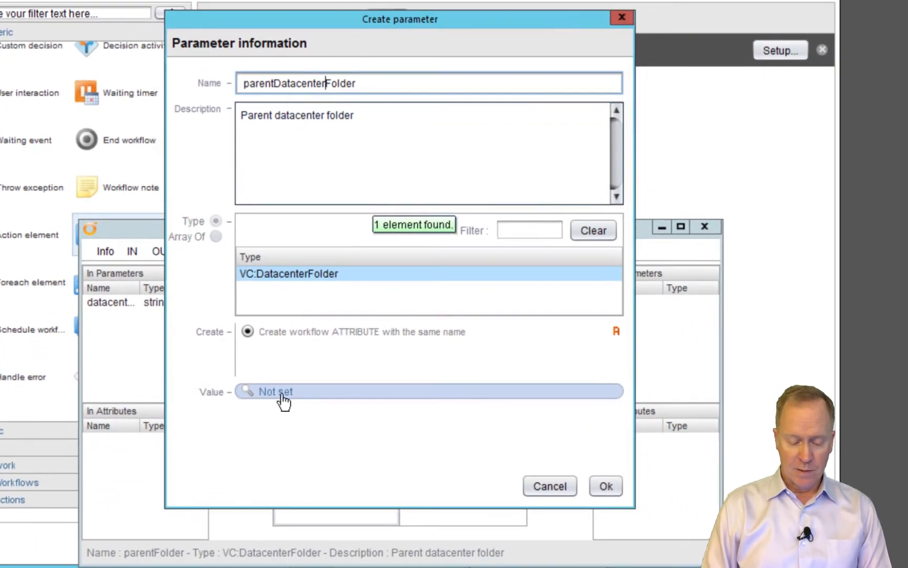
pyautogui.click(283, 396)
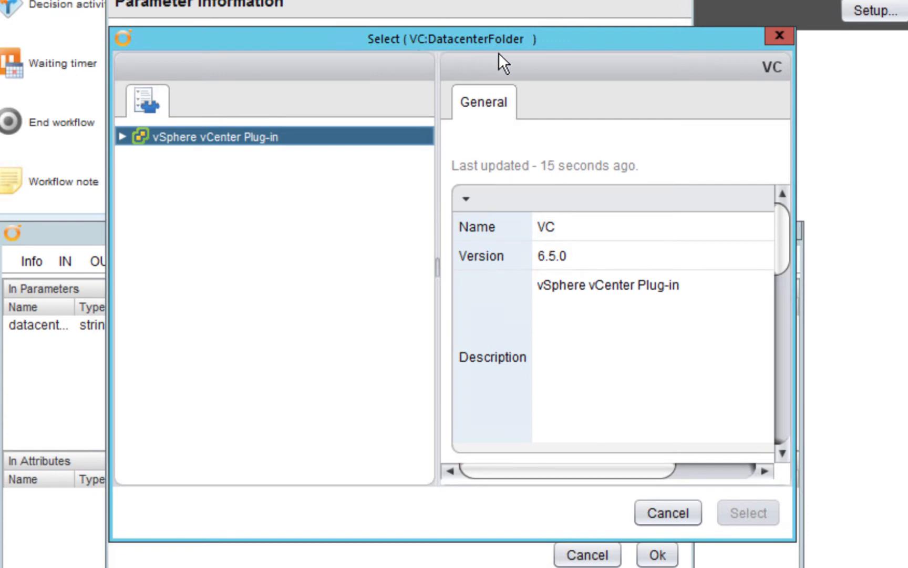
# Set parentDatacenterFolder to the Datacenters folder on the vcsa-01a vCenter server and confirm the attribute
pyautogui.click(123, 137)
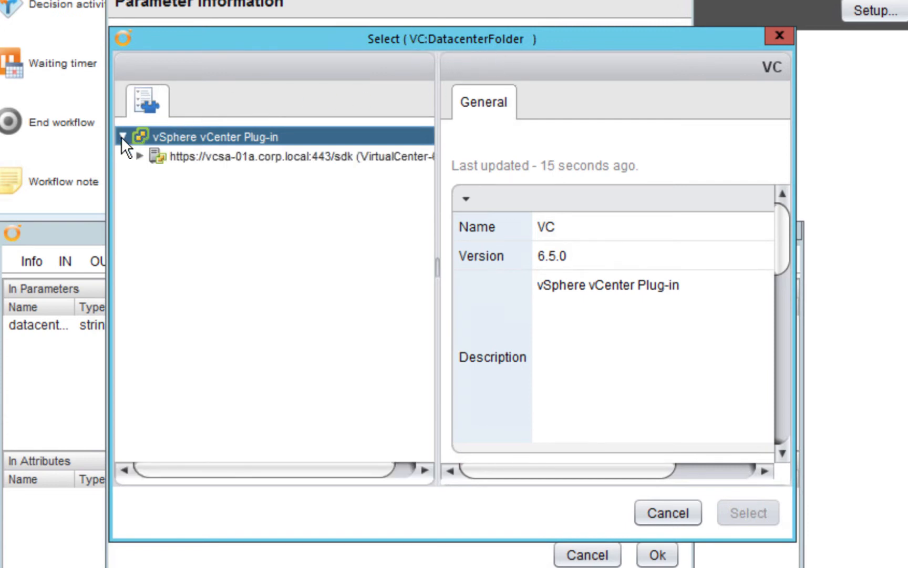
pyautogui.click(140, 156)
pyautogui.click(179, 175)
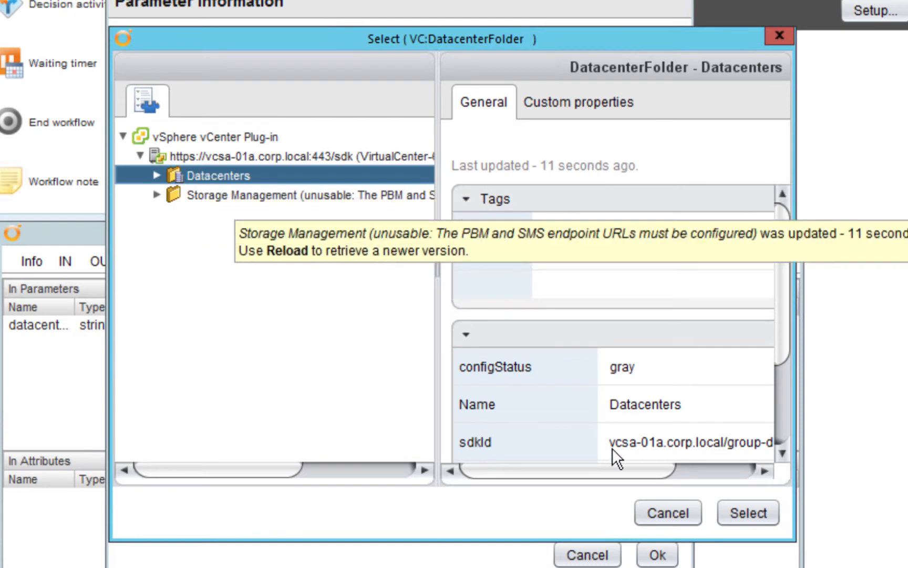
pyautogui.click(741, 518)
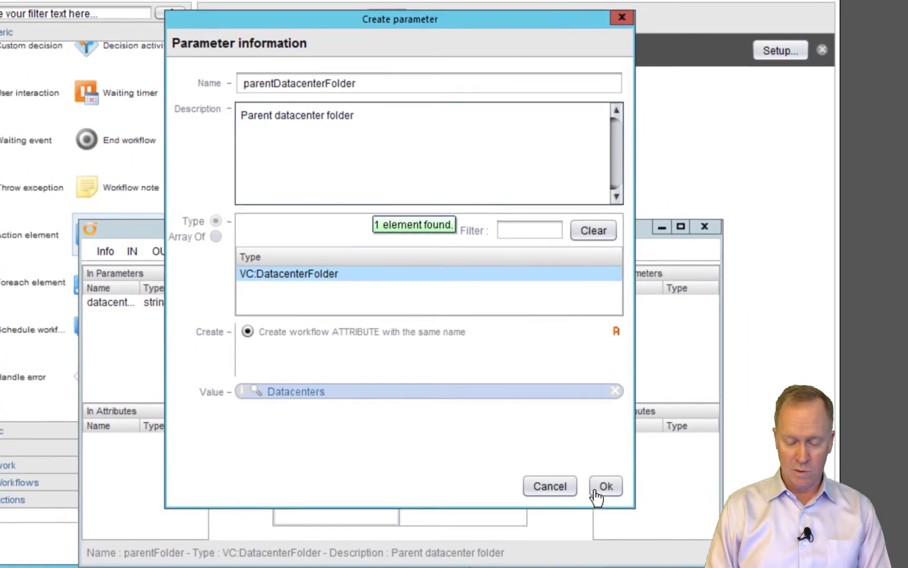
pyautogui.click(655, 558)
pyautogui.click(604, 486)
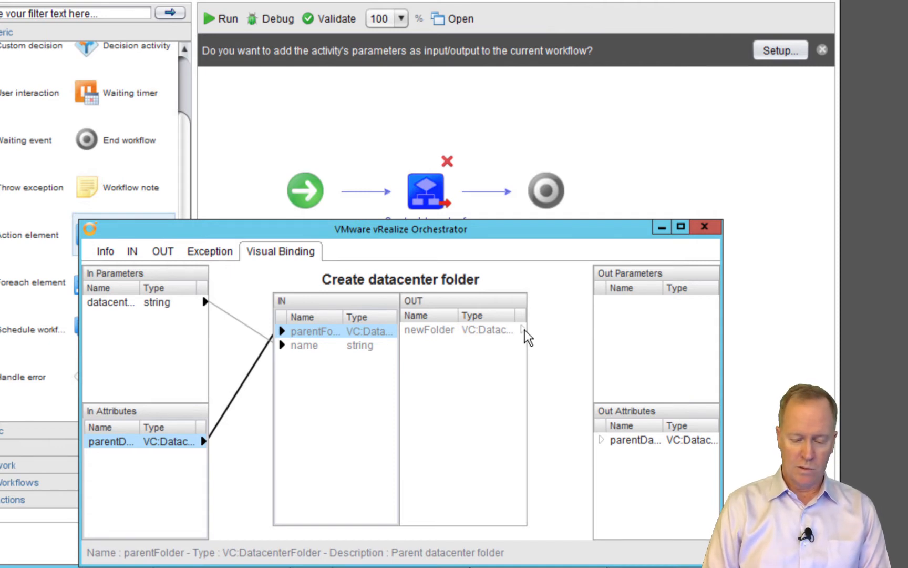
# Create an Out Attribute from the newFolder output and insert 'Datacenter' into its name
pyautogui.moveTo(524, 330)
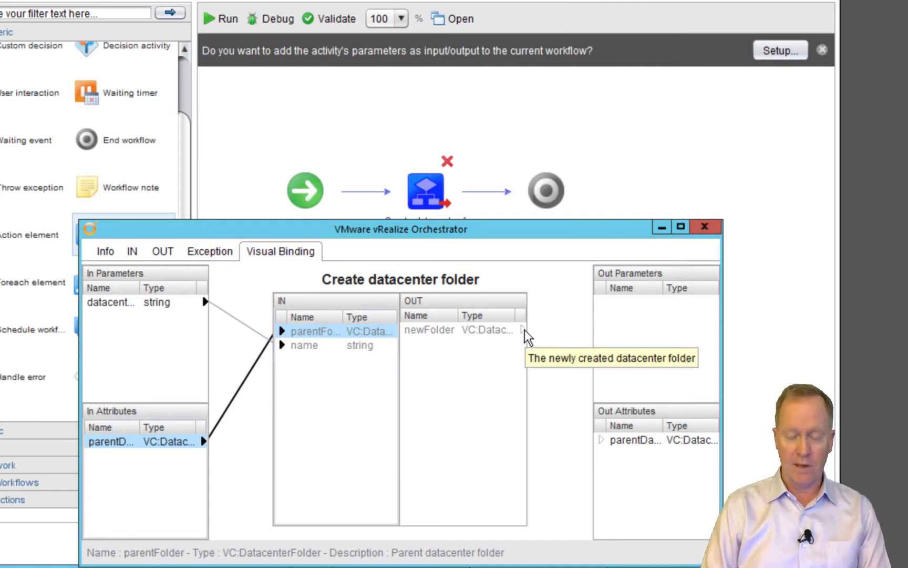
pyautogui.moveTo(525, 330); pyautogui.dragTo(629, 467)
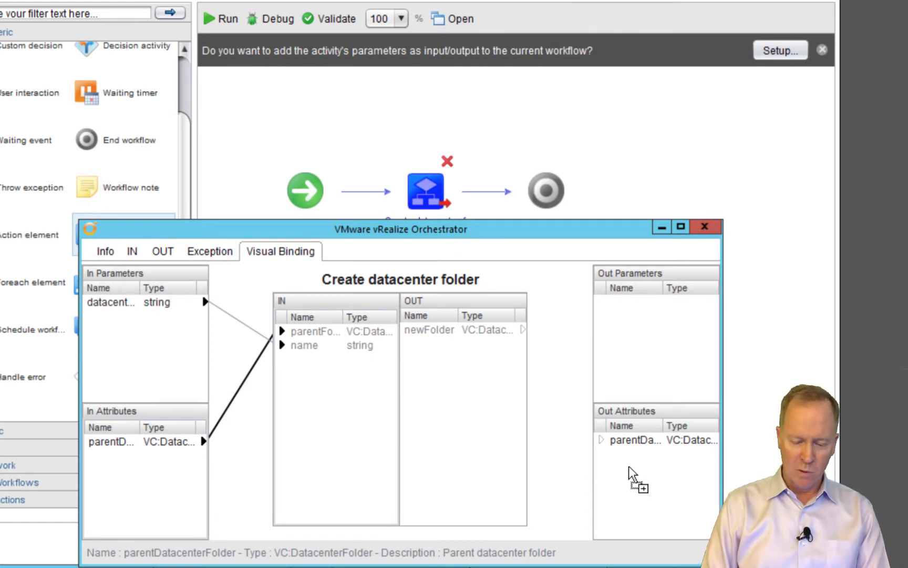
pyautogui.moveTo(629, 467); pyautogui.dragTo(629, 467)
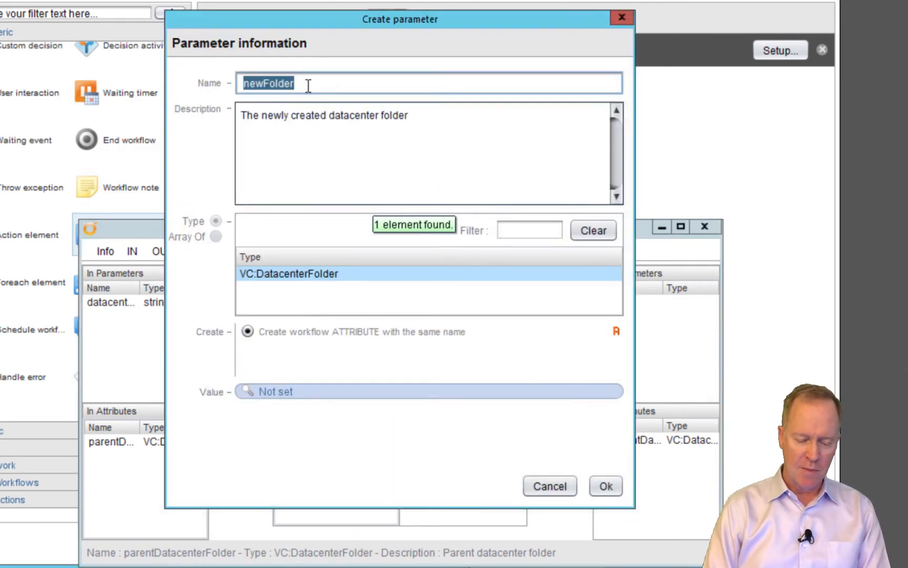
pyautogui.press('Left')
pyautogui.press('Left')
pyautogui.press('Left')
pyautogui.press('Left')
pyautogui.press('Left')
pyautogui.press('Left')
pyautogui.press('Left')
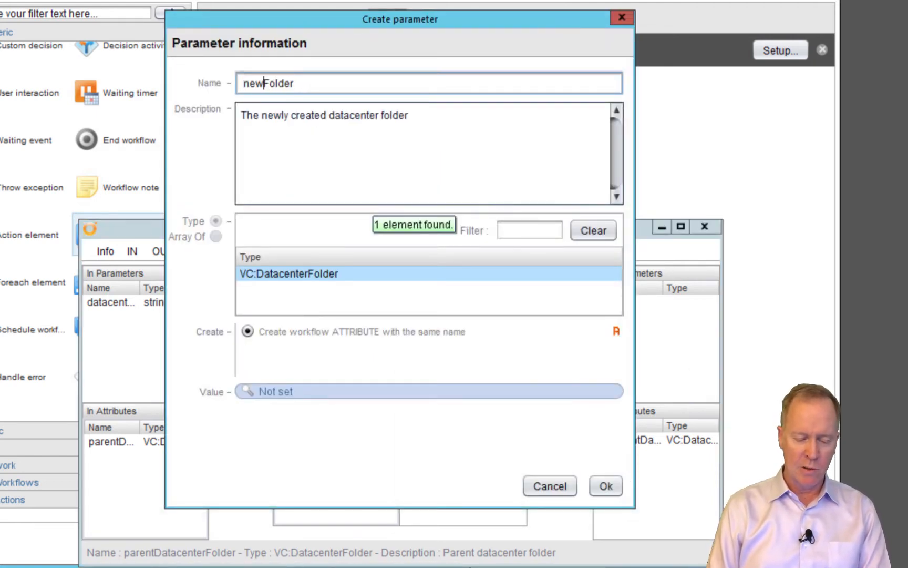
pyautogui.press('Right')
pyautogui.write('Datacenter')
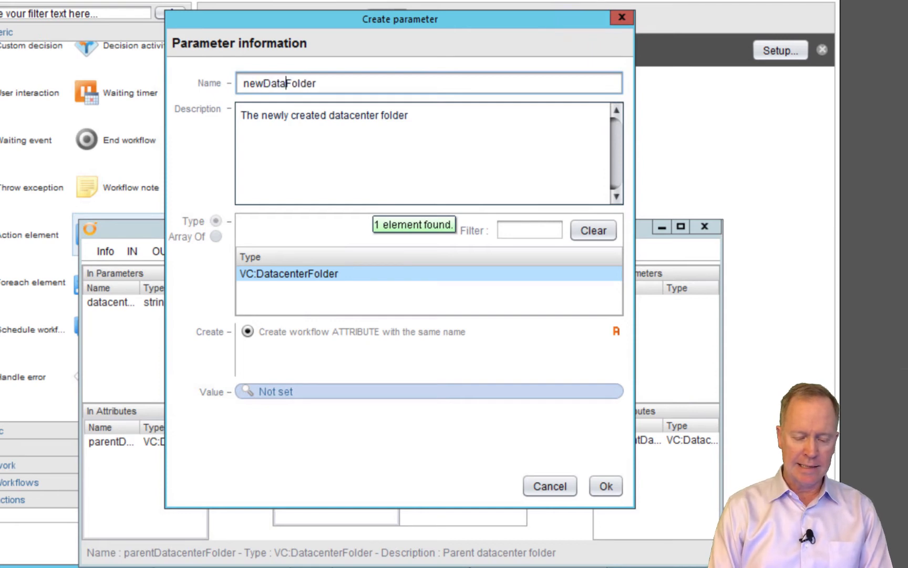
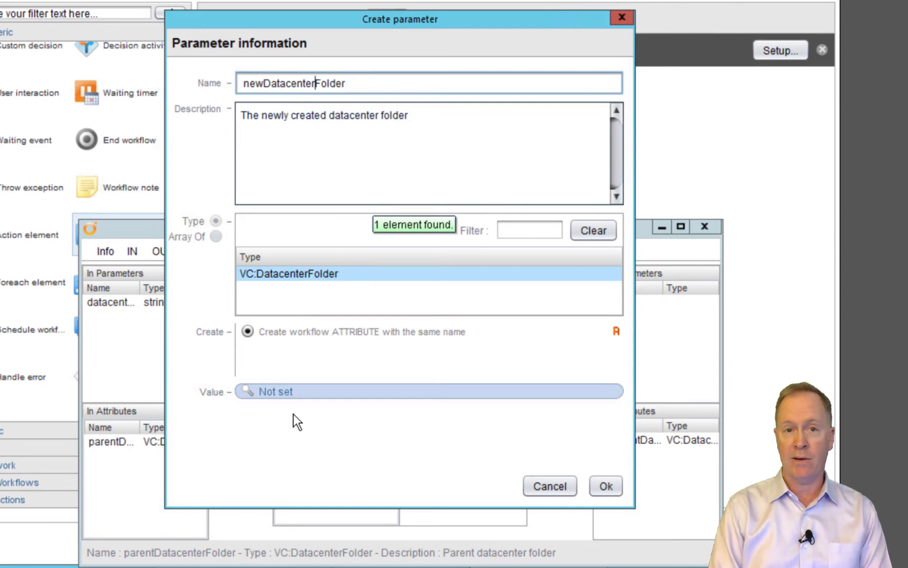
# Confirm the newDatacenterFolder attribute bound to newFolder and close the Visual Binding editor
pyautogui.click(605, 484)
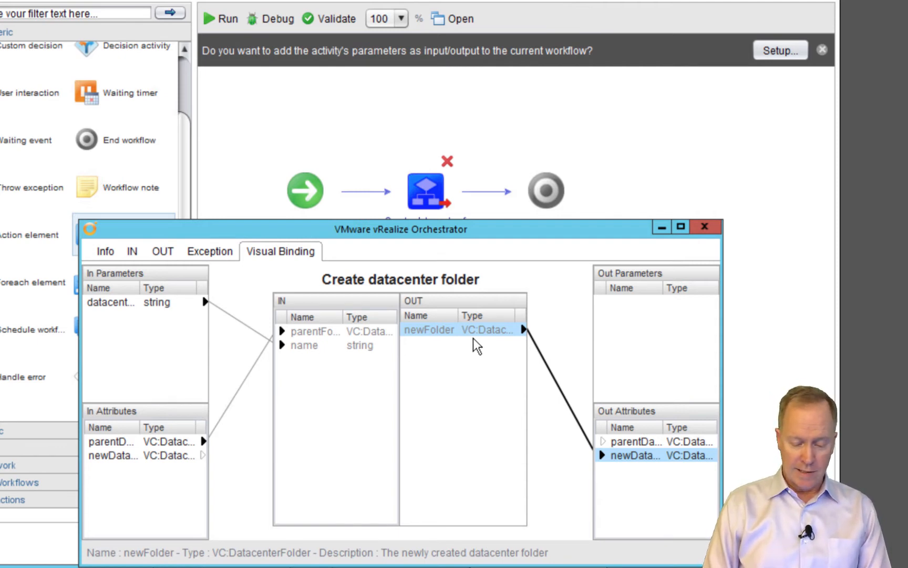
pyautogui.moveTo(505, 232); pyautogui.dragTo(491, 80)
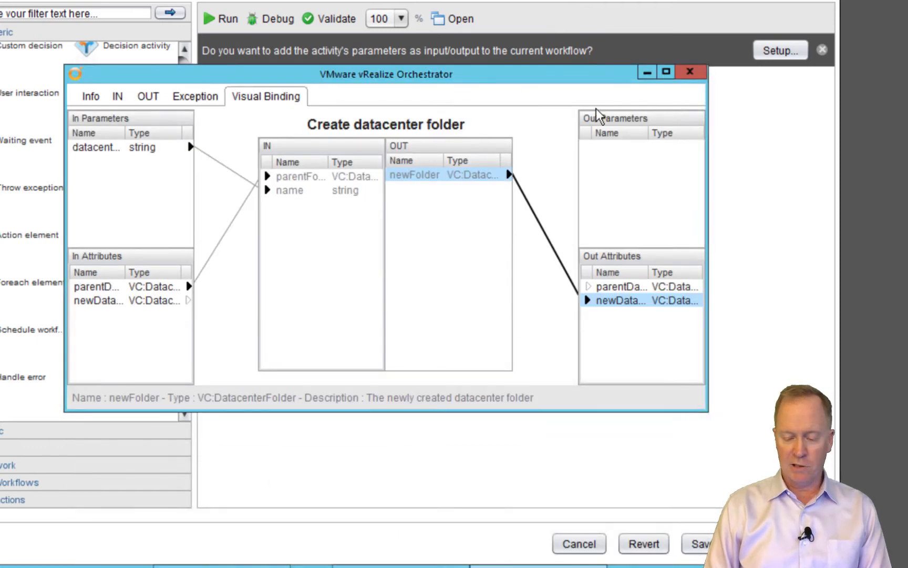
pyautogui.click(692, 79)
# Save and validate the Create vCenter Hierarchy workflow, then start a run
pyautogui.click(699, 544)
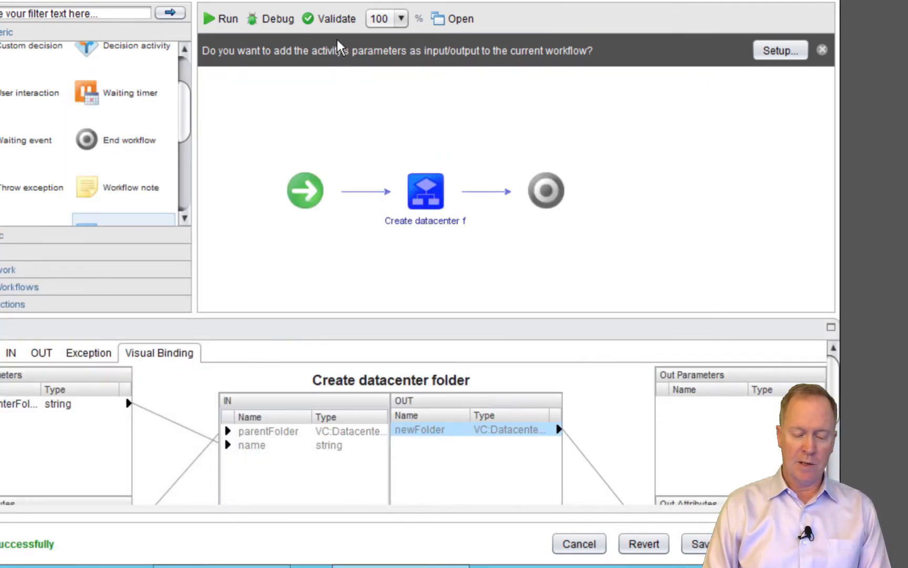
pyautogui.click(331, 26)
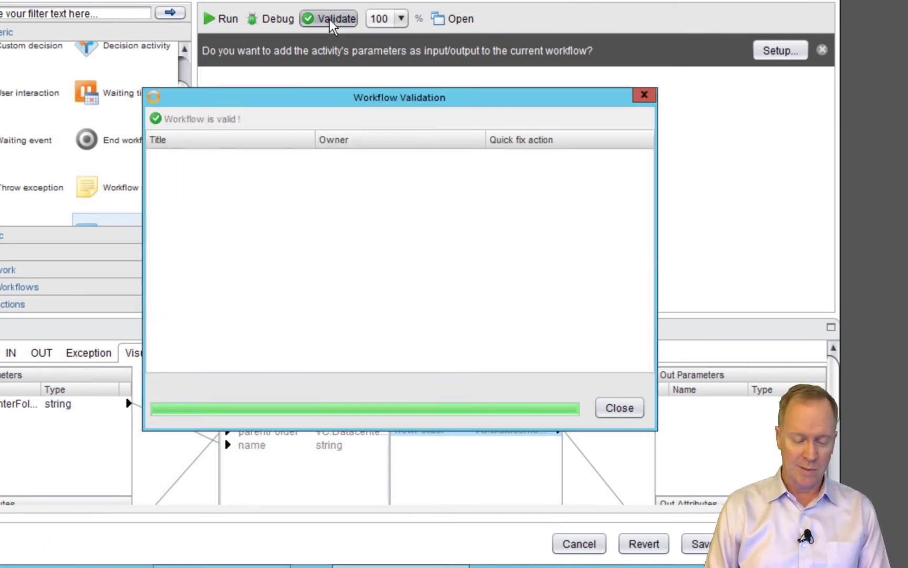
pyautogui.click(615, 410)
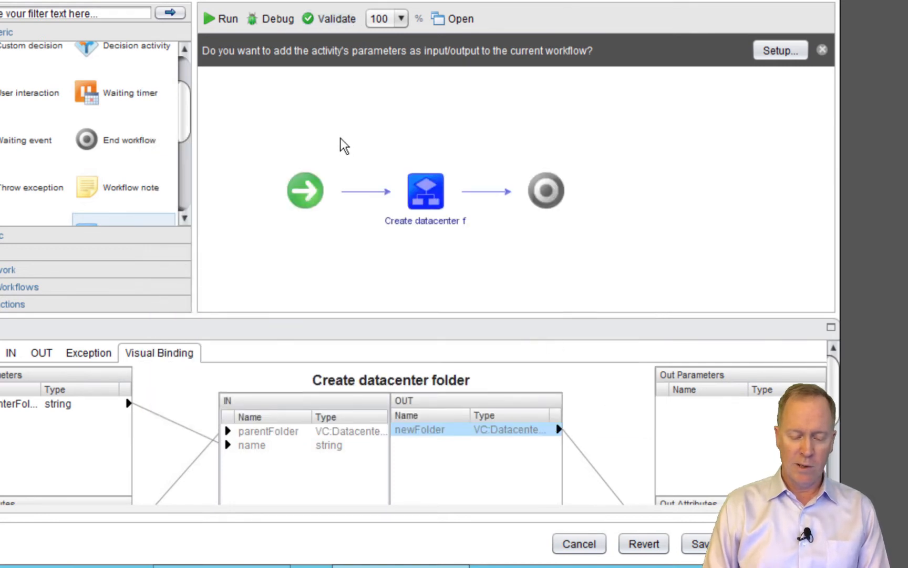
pyautogui.click(216, 20)
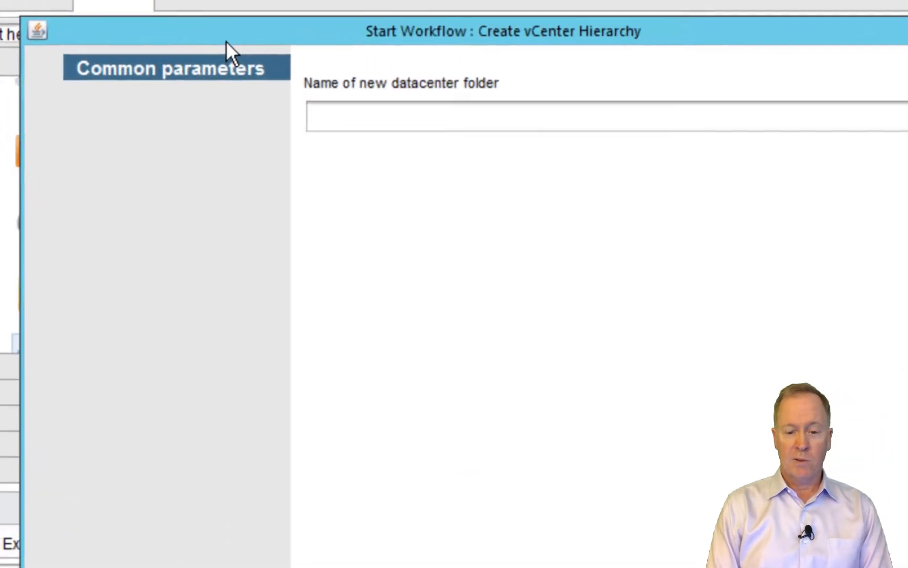
# Enter 'My Datacenter Folder' as the new datacenter folder name and submit the run
pyautogui.click(346, 119)
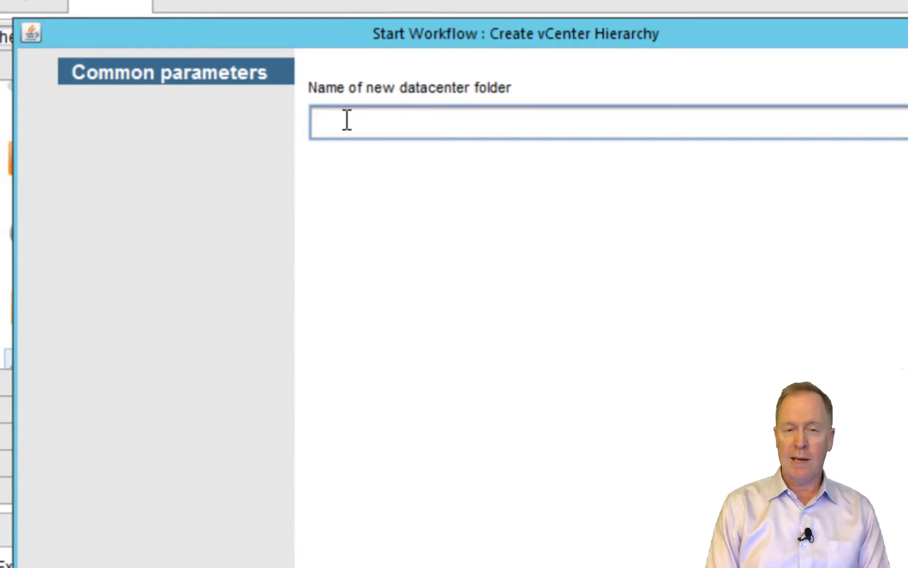
pyautogui.write('M')
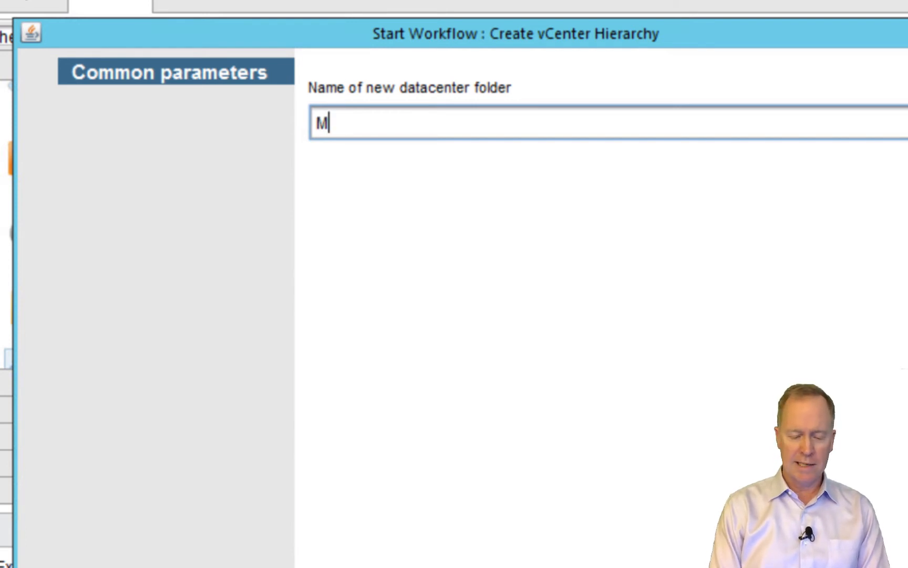
pyautogui.write('y Data')
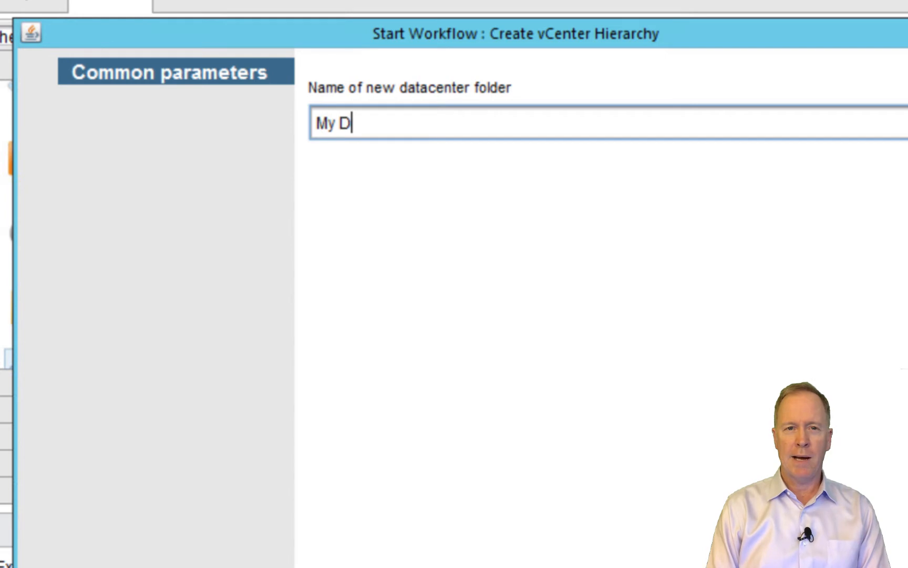
pyautogui.write('center Folder')
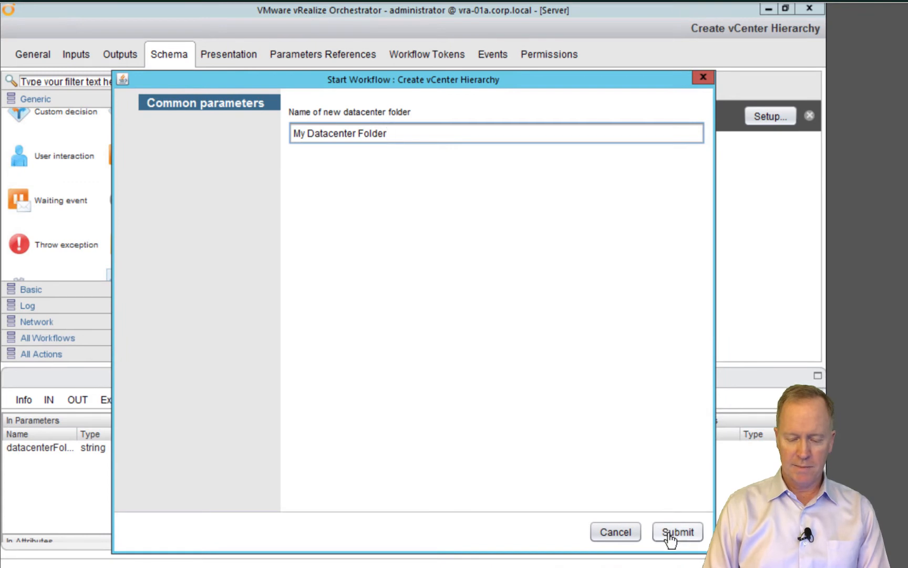
pyautogui.click(670, 534)
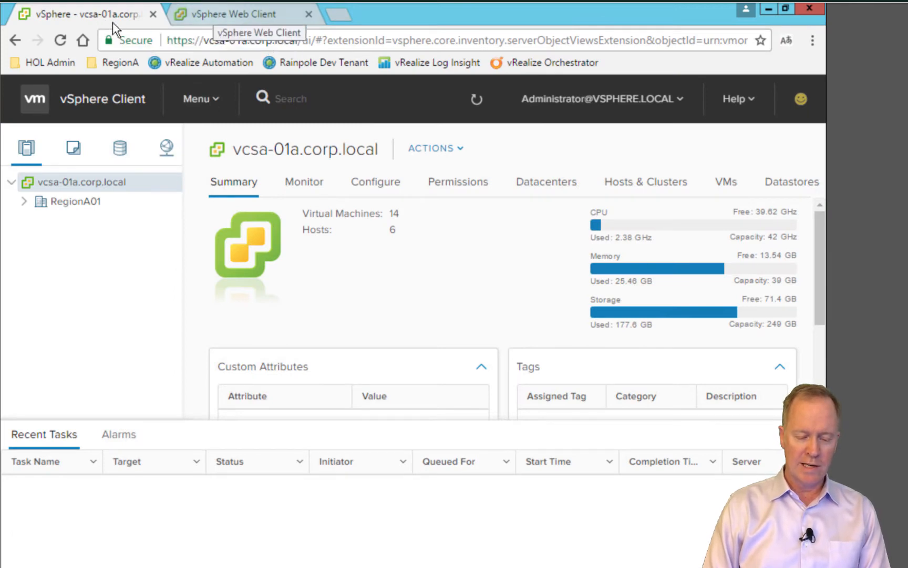
# Switch to the vSphere Web Client tab and submit the Create vCenter Hierarchy run
pyautogui.click(209, 19)
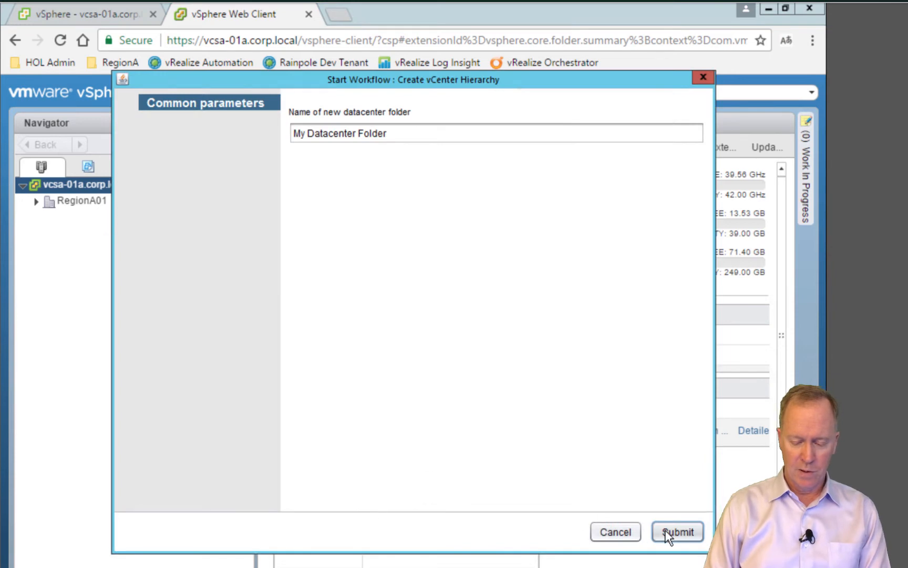
pyautogui.click(664, 531)
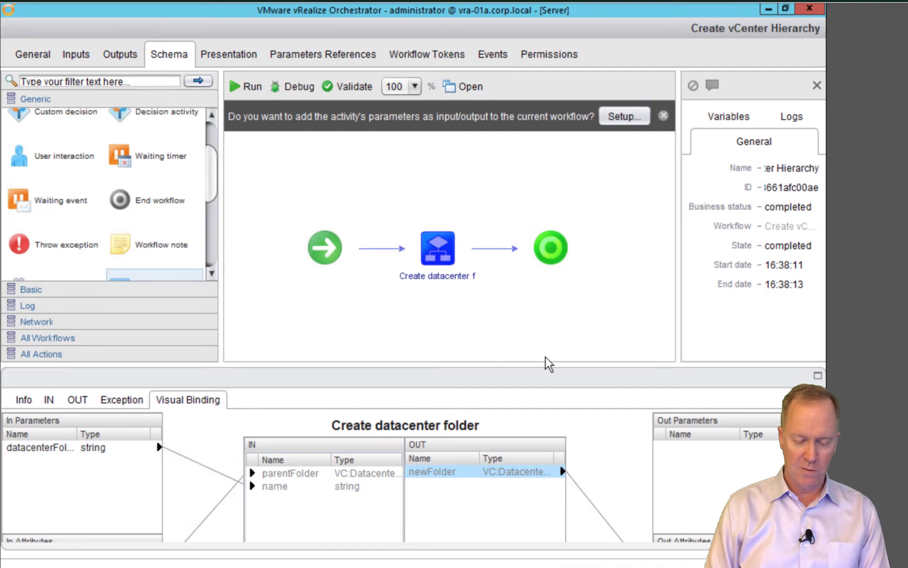
# Expand My Datacenter Folder under vcsa-01a.corp.local in the vSphere Web Client
pyautogui.hotkey('alt', 'Tab')
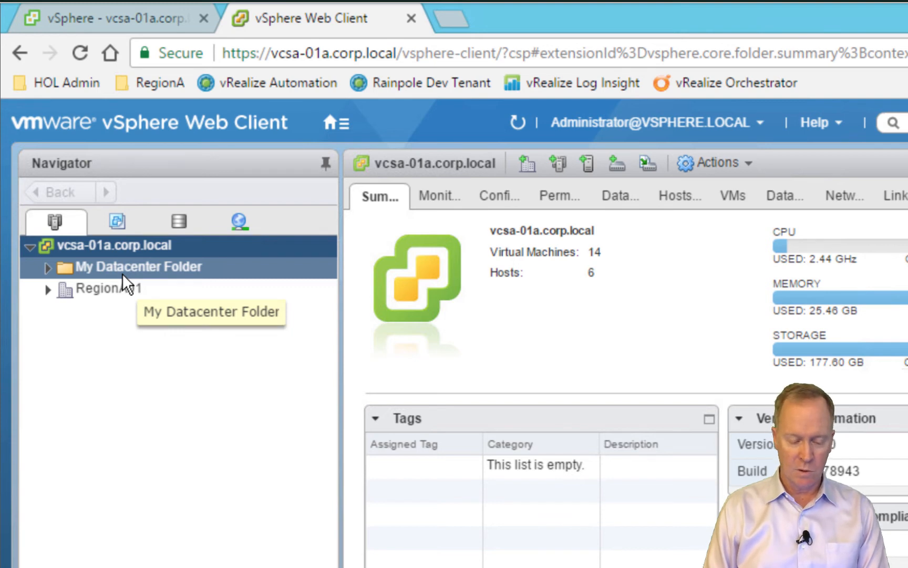
pyautogui.click(48, 267)
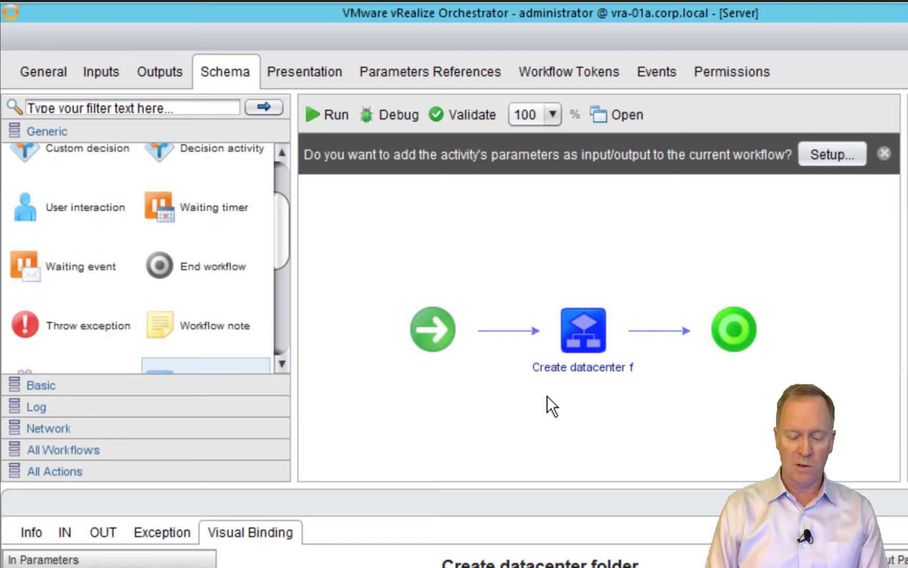
# Browse All Workflows to administrator › Library › vCenter › Datacenter in the workflow tree
pyautogui.moveTo(592, 379)
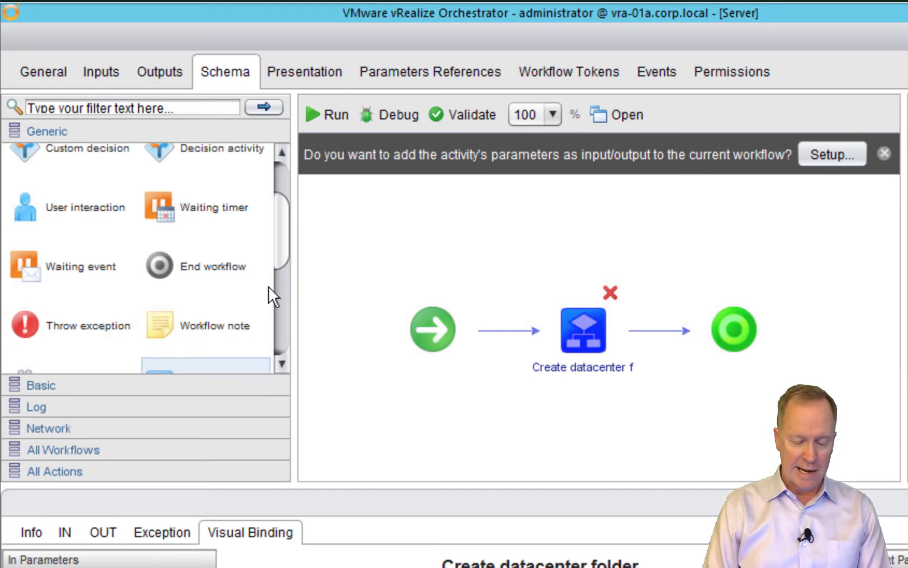
pyautogui.click(276, 300)
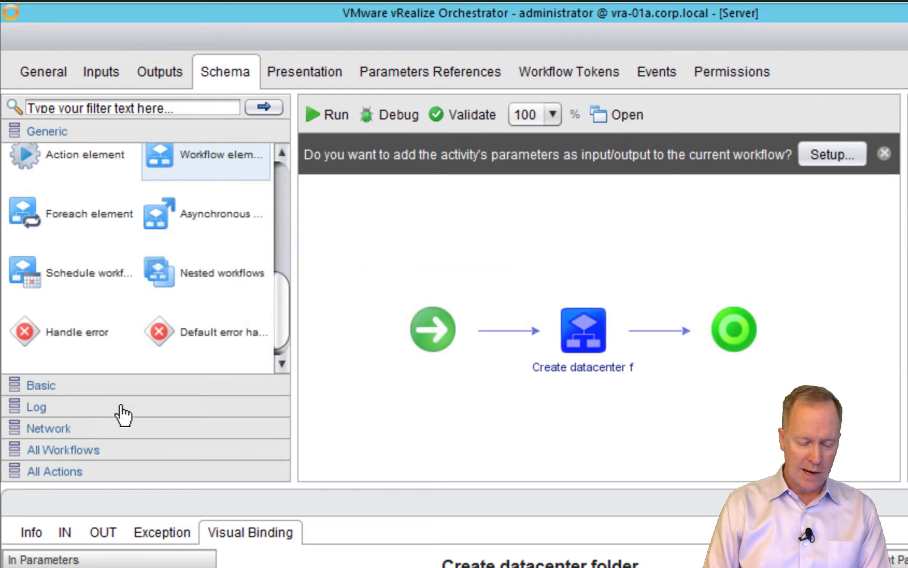
pyautogui.click(55, 458)
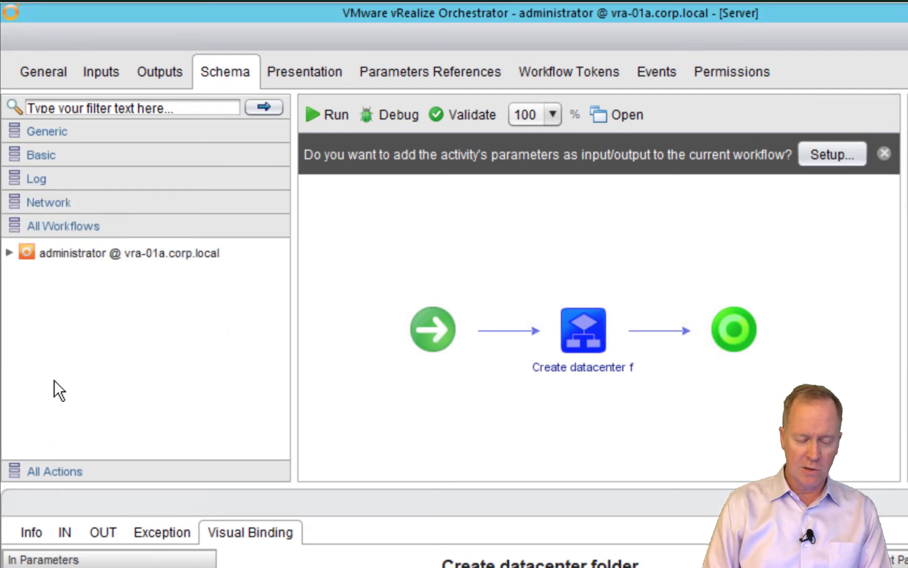
pyautogui.click(9, 253)
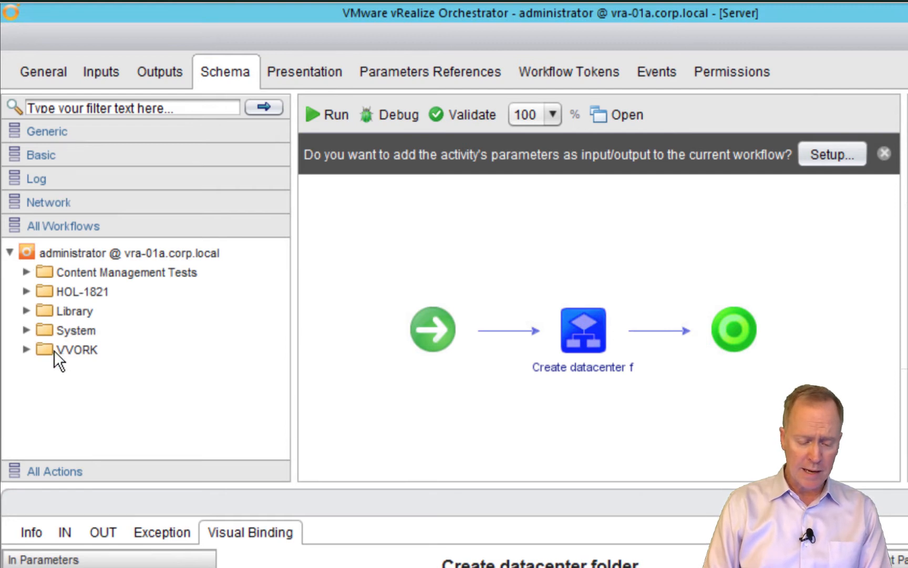
pyautogui.click(24, 310)
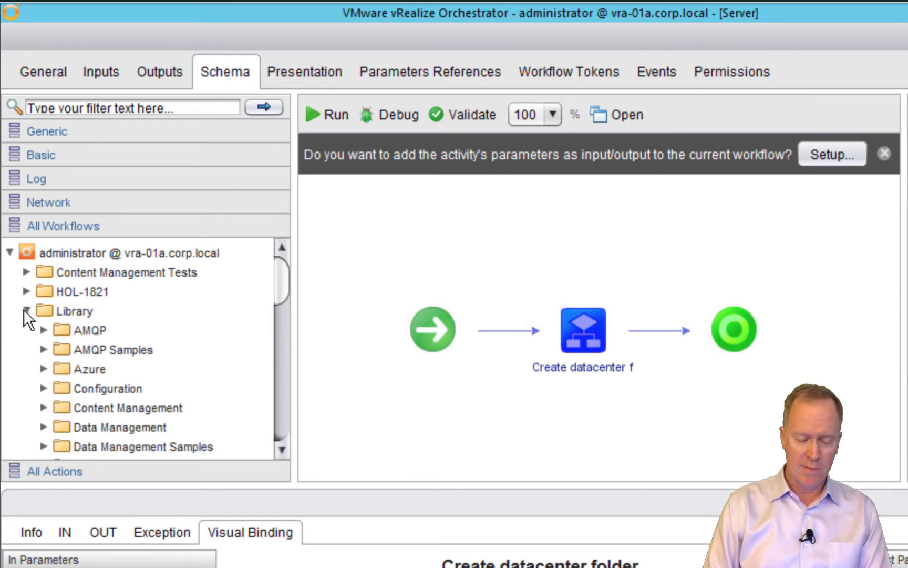
pyautogui.click(279, 431)
pyautogui.click(282, 435)
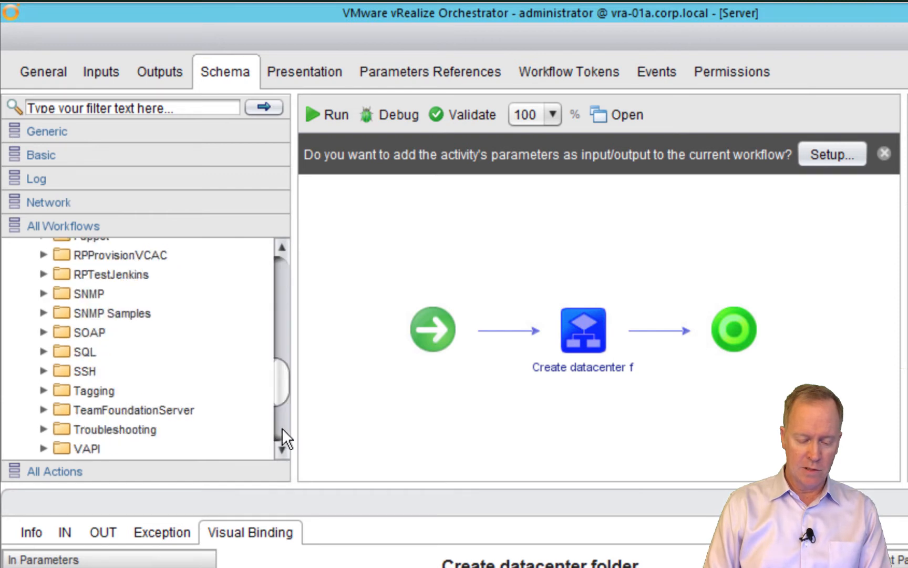
pyautogui.click(282, 430)
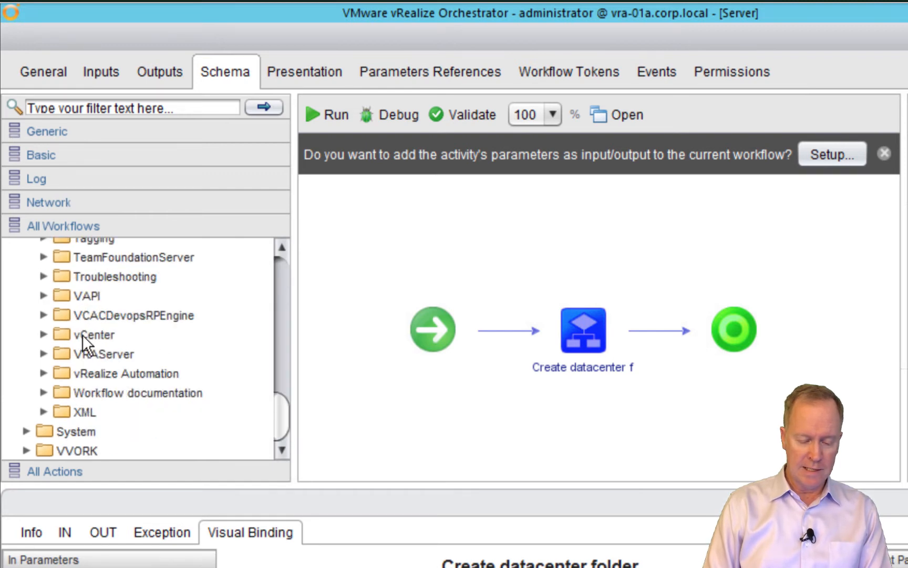
pyautogui.click(44, 334)
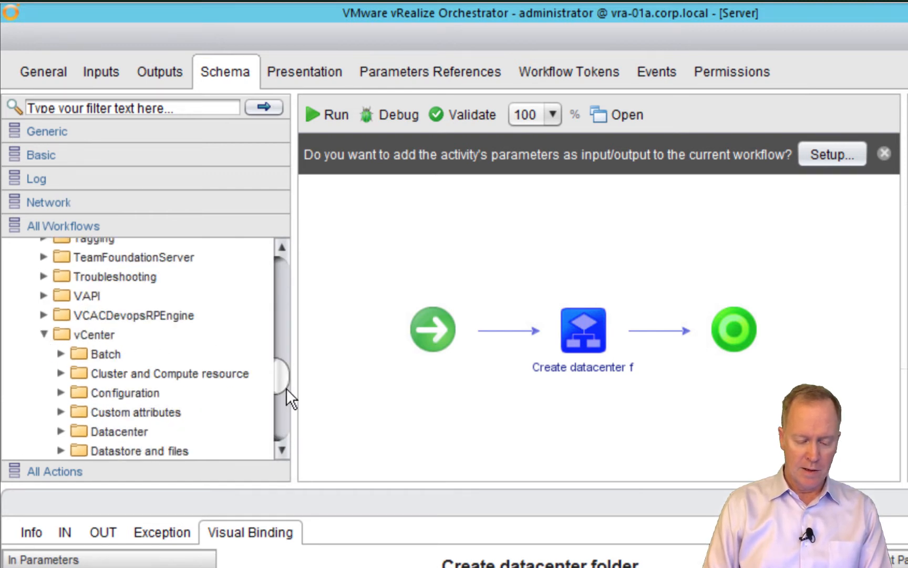
pyautogui.moveTo(285, 385); pyautogui.dragTo(287, 413)
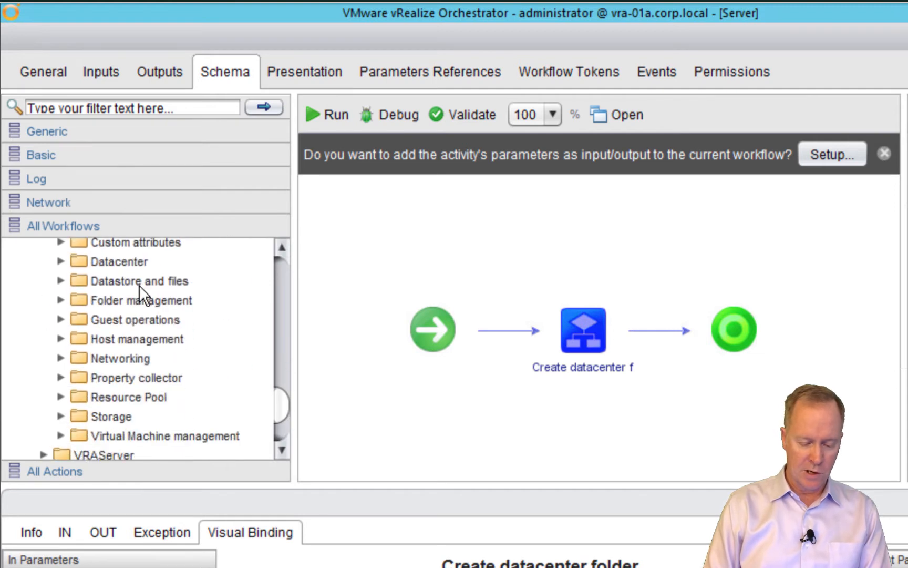
pyautogui.click(122, 263)
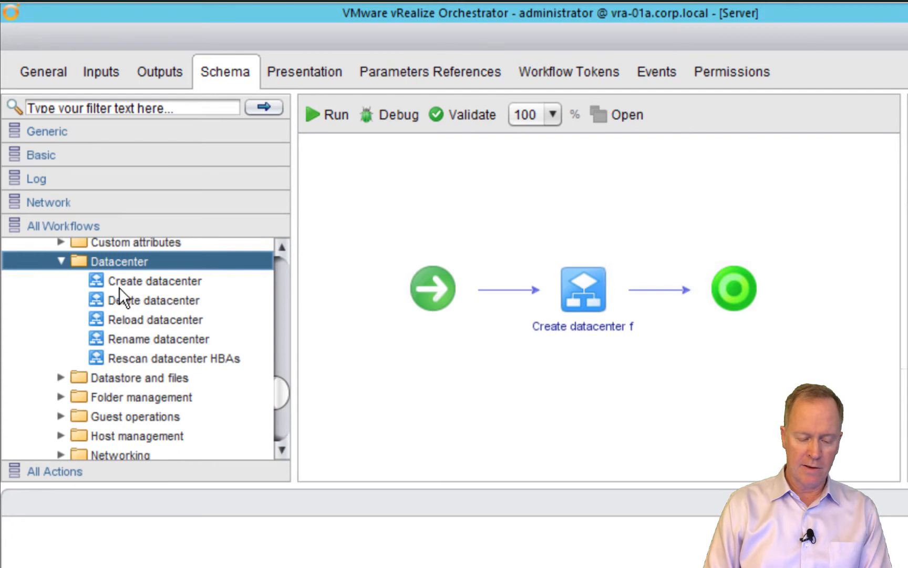
# Place Create datacenter after Create datacenter folder and drag its name parameter out as a workflow input
pyautogui.click(131, 280)
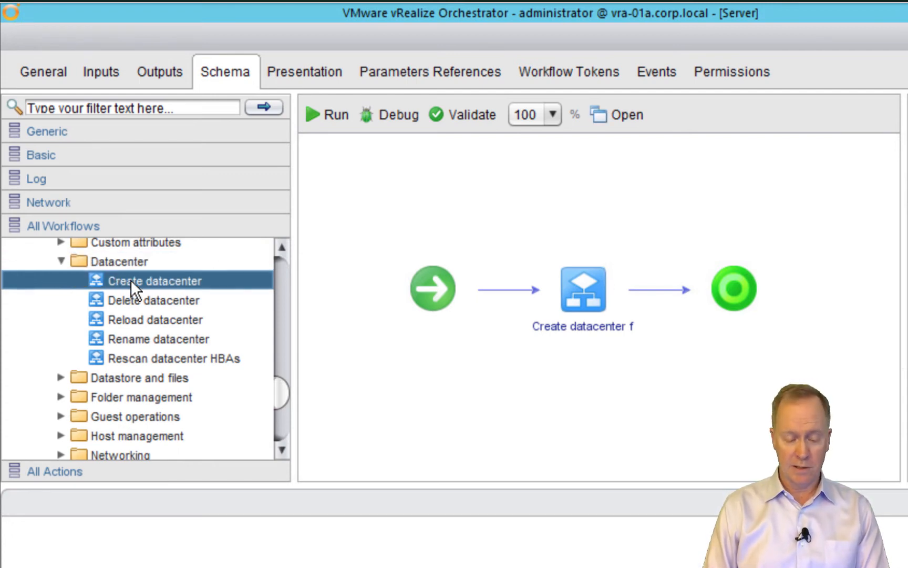
pyautogui.moveTo(130, 279); pyautogui.dragTo(658, 279)
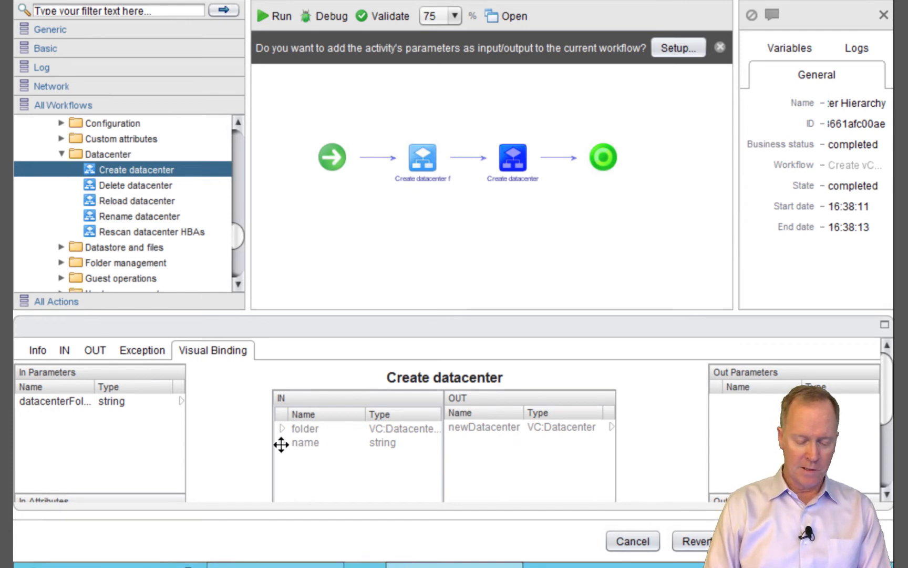
pyautogui.moveTo(281, 444); pyautogui.dragTo(152, 418)
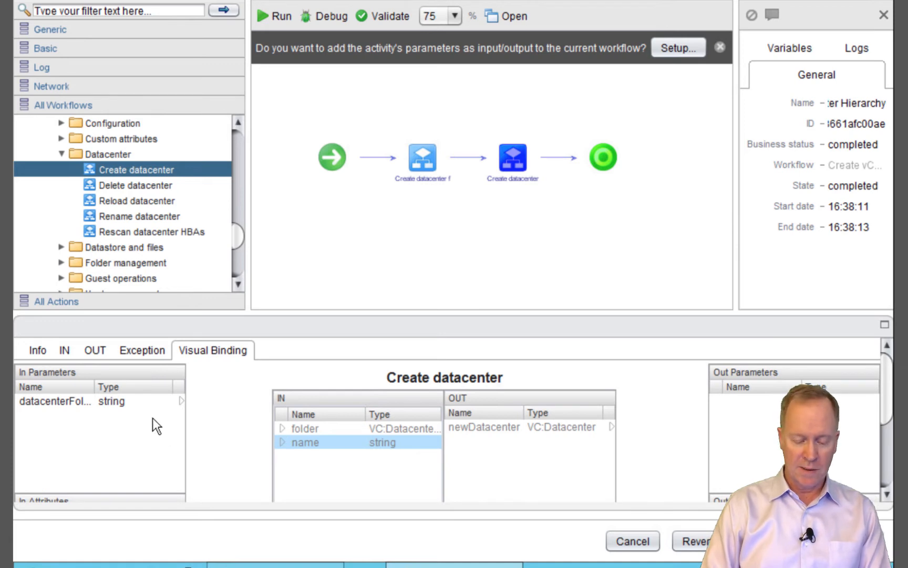
# Rename the new string input to datacenterName and confirm it
pyautogui.press('Home')
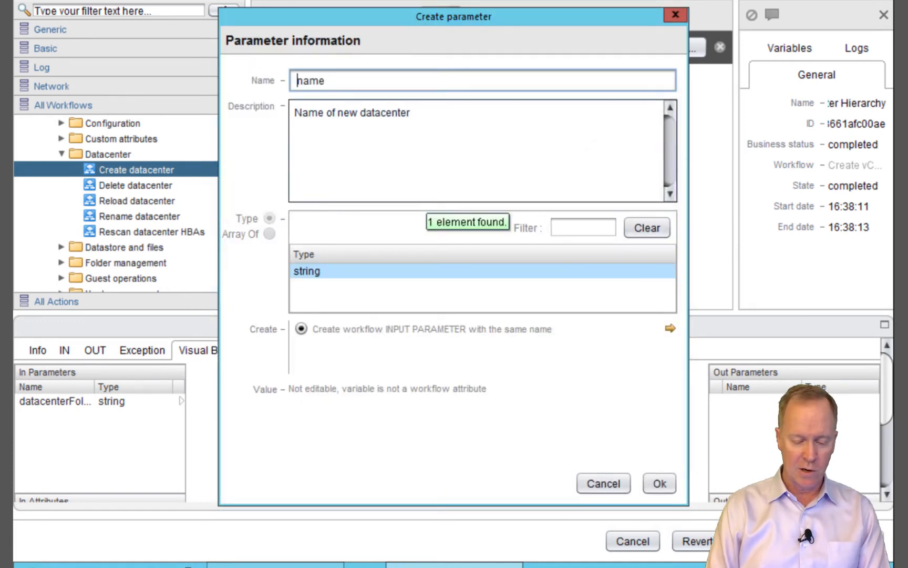
pyautogui.write('datacenter')
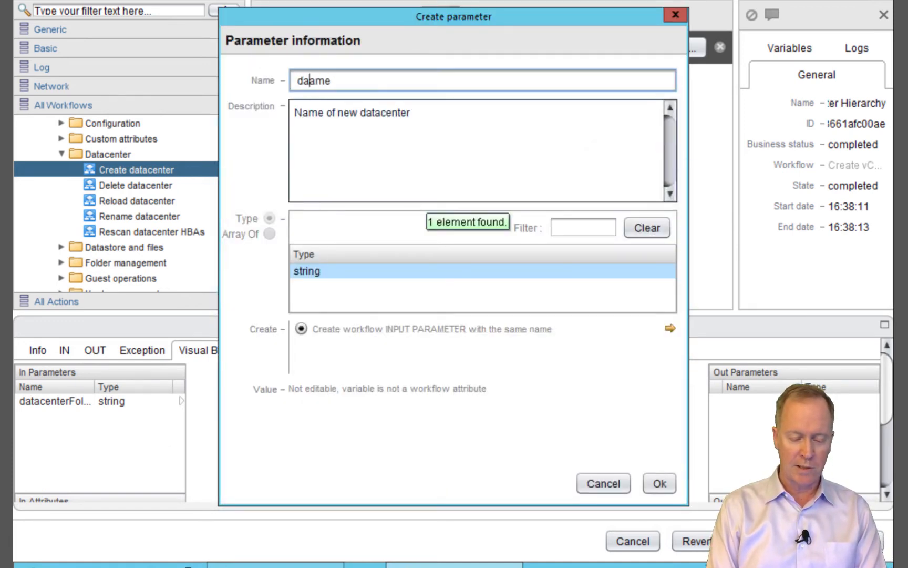
pyautogui.press('Delete')
pyautogui.write('N')
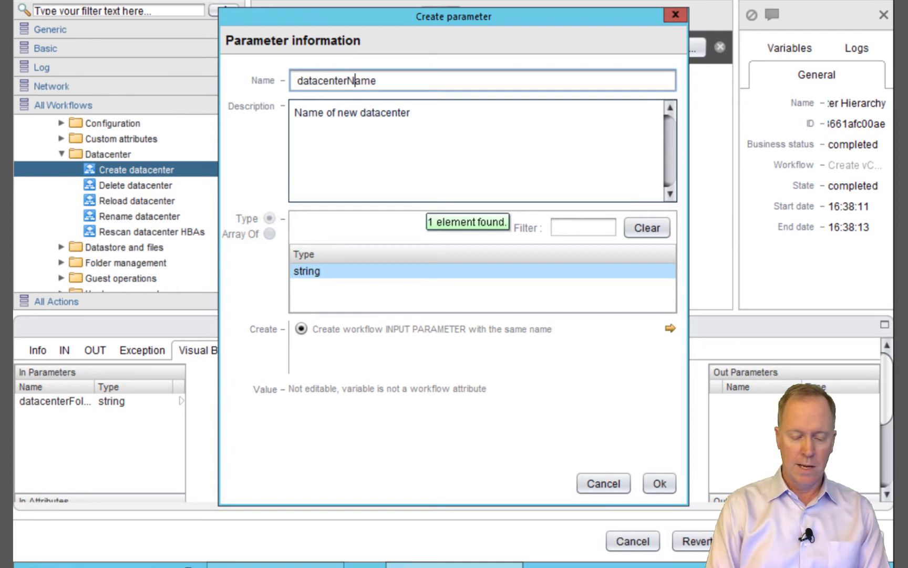
pyautogui.click(661, 484)
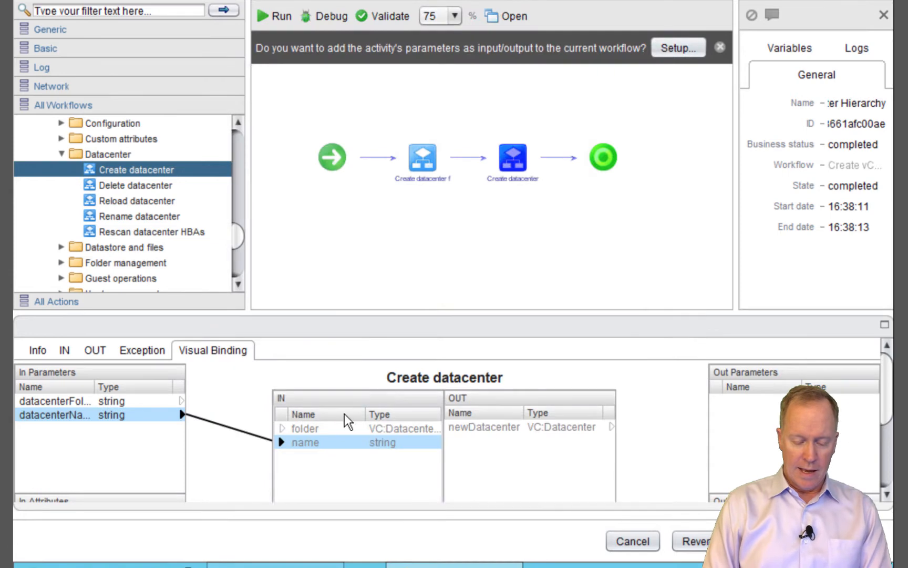
# Select Create datacenter's folder input and undock the Visual Binding panel into its own window
pyautogui.click(312, 430)
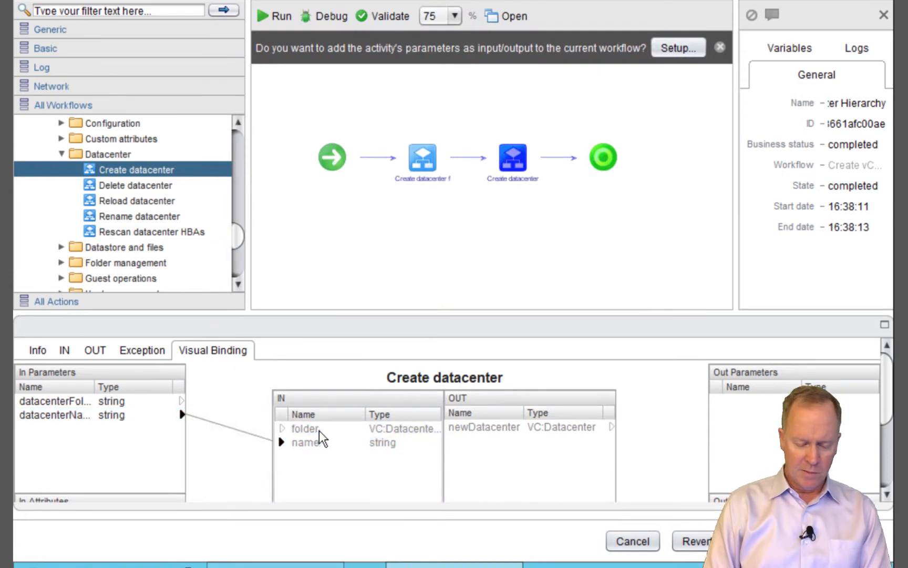
pyautogui.click(310, 435)
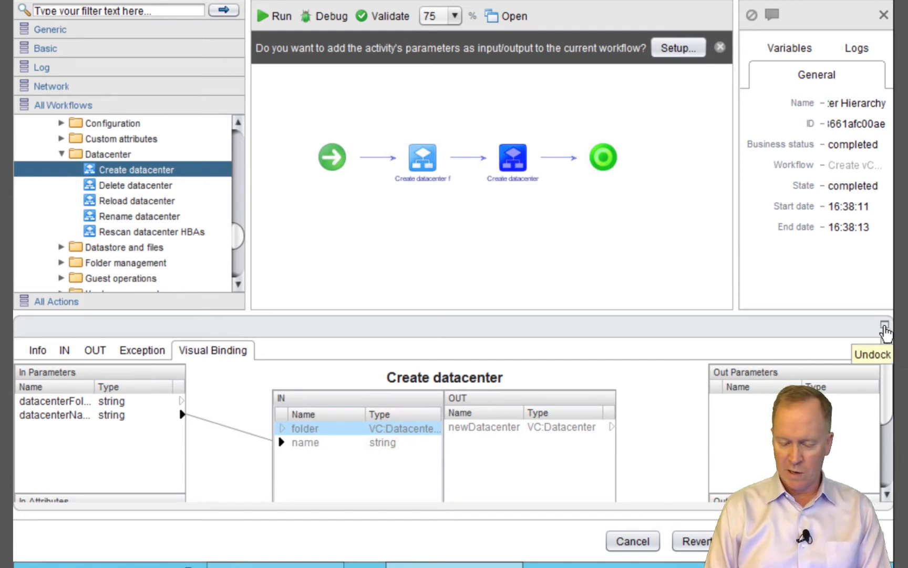
pyautogui.click(884, 331)
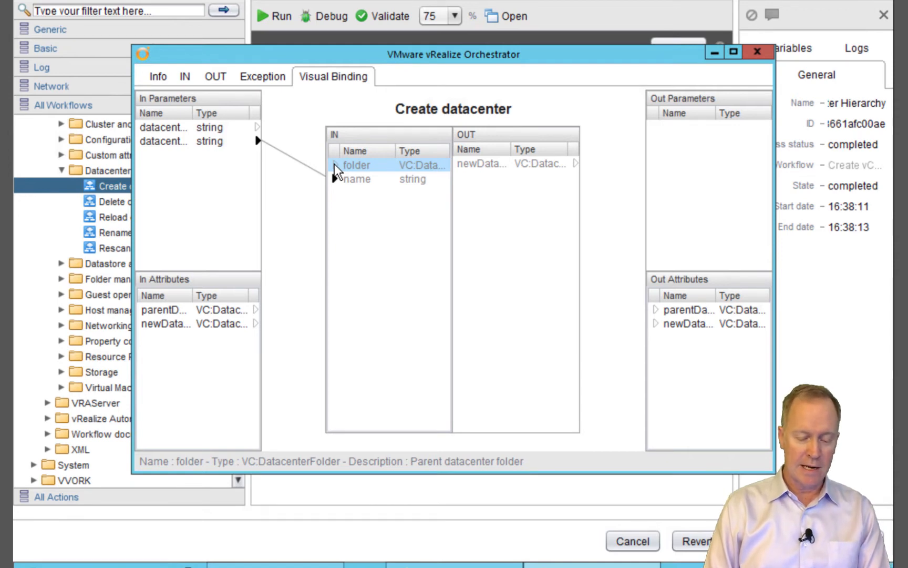
# Drag the folder input onto In Attributes to start a VC:DatacenterFolder attribute
pyautogui.moveTo(334, 169); pyautogui.dragTo(220, 374)
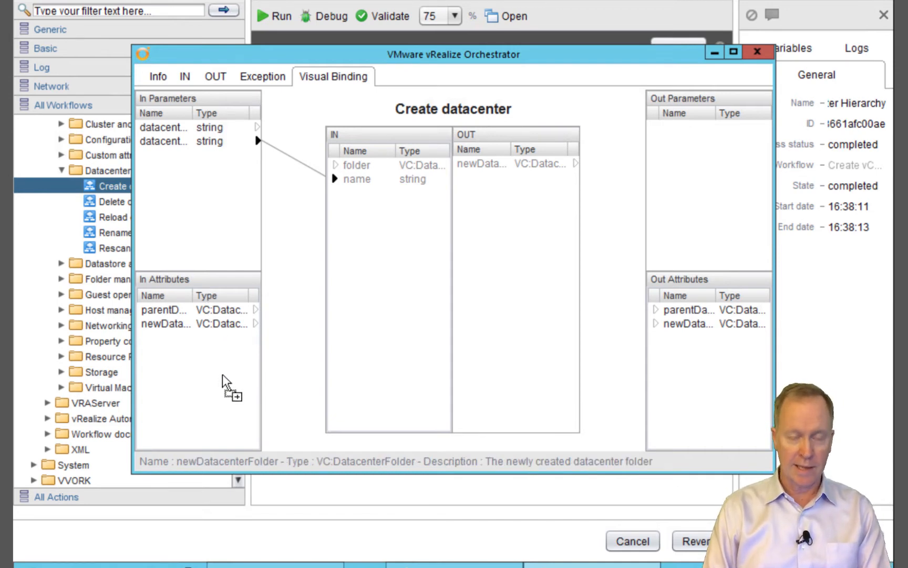
pyautogui.moveTo(222, 374); pyautogui.dragTo(222, 375)
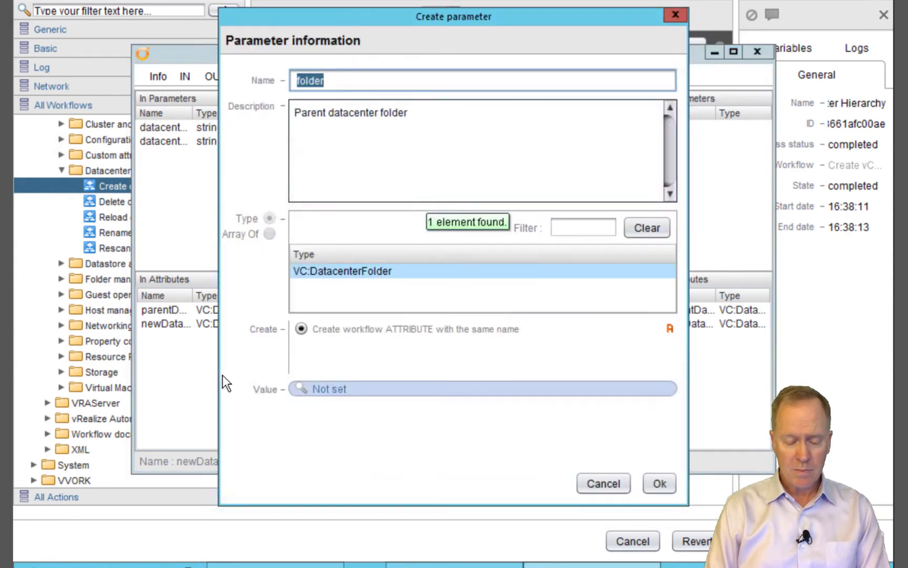
# Rename the folder attribute to datacenterFolder, then to newDatacenterFolder
pyautogui.press('Home')
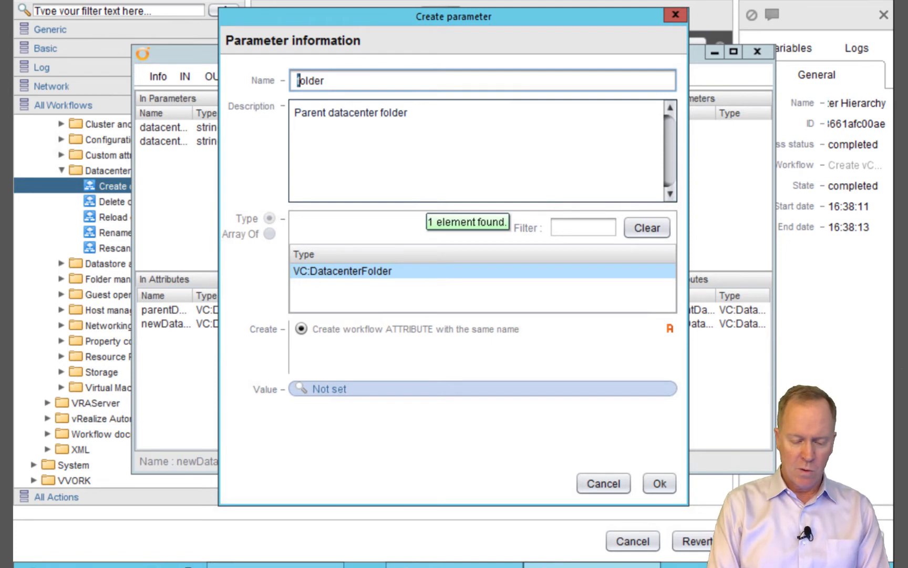
pyautogui.press('Delete')
pyautogui.write('datac')
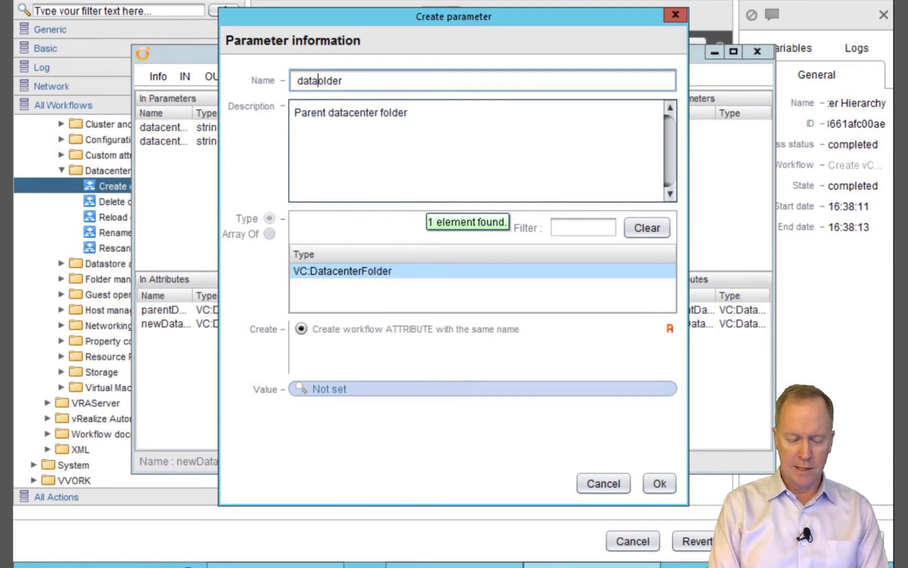
pyautogui.write('enter')
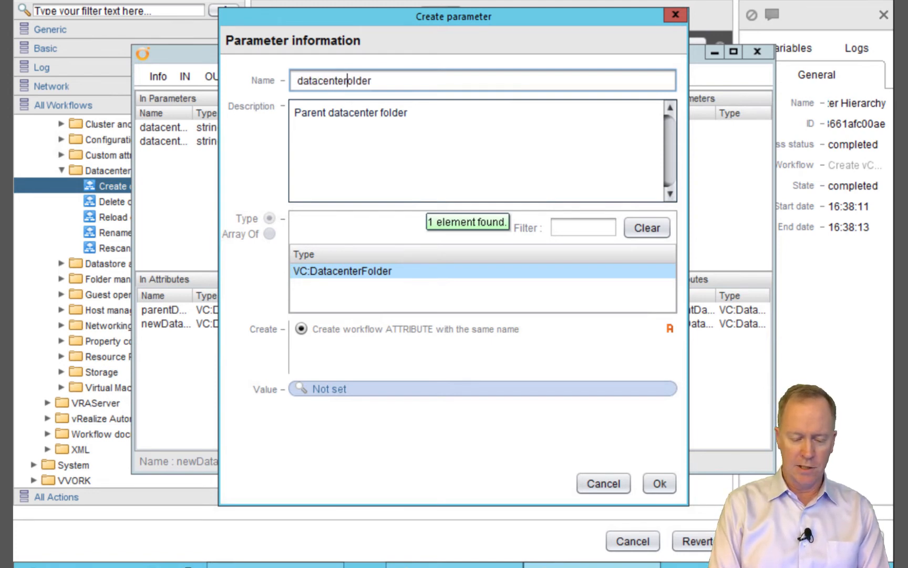
pyautogui.write('F')
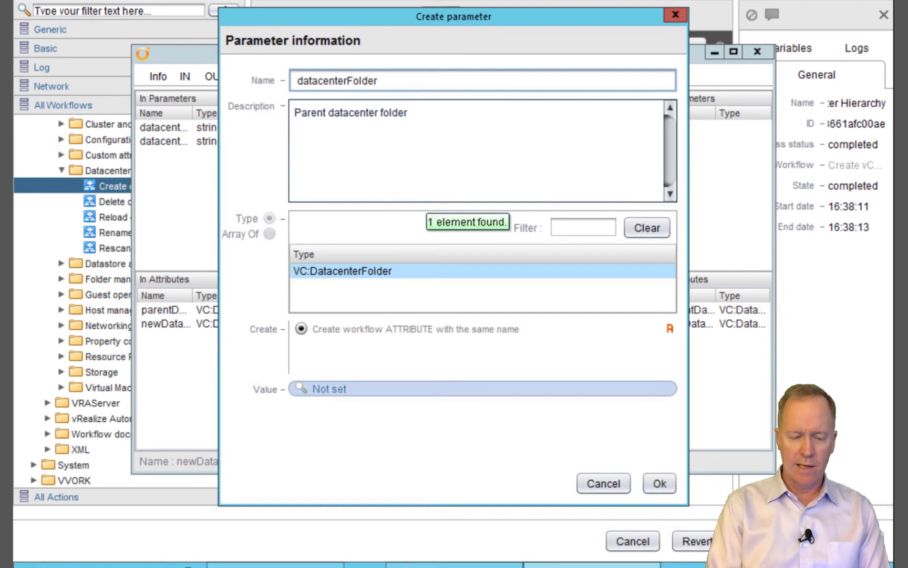
pyautogui.press('Home')
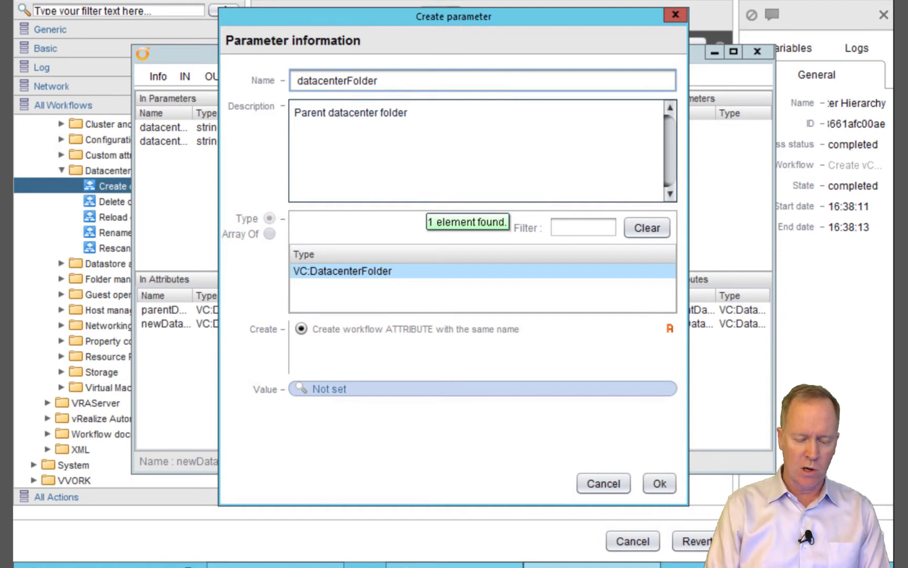
pyautogui.hotkey('shift', 'Right')
pyautogui.write('newD')
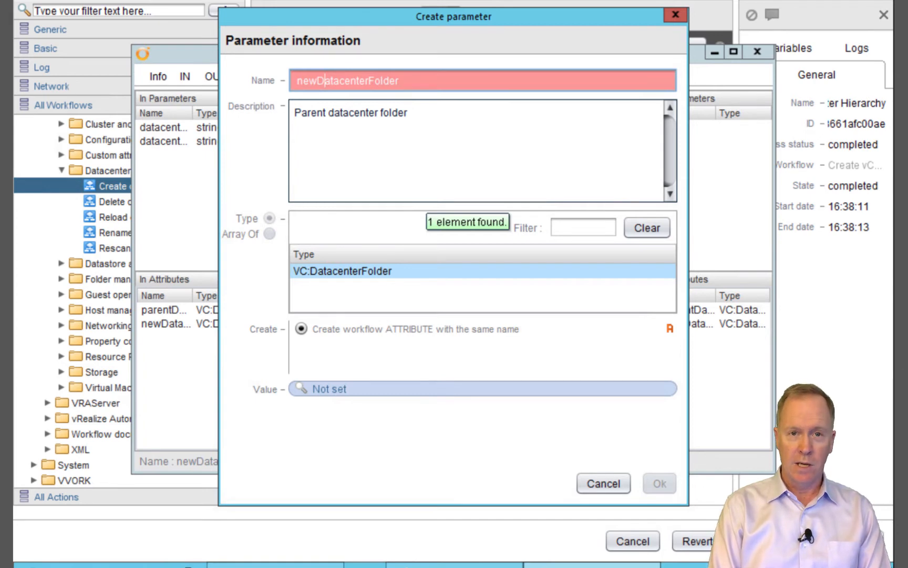
# Append 1 so the attribute name becomes newDatacenterFolder1
pyautogui.press('End')
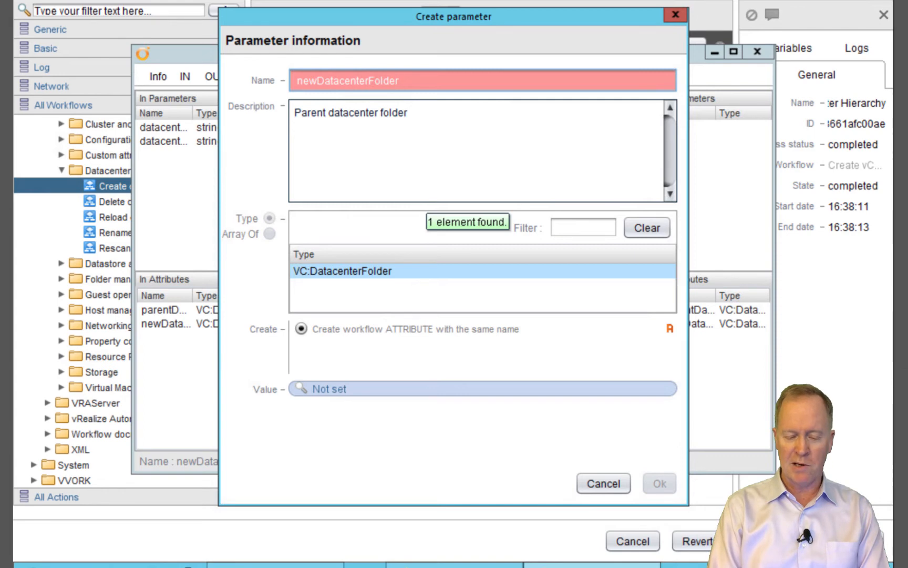
pyautogui.write('1')
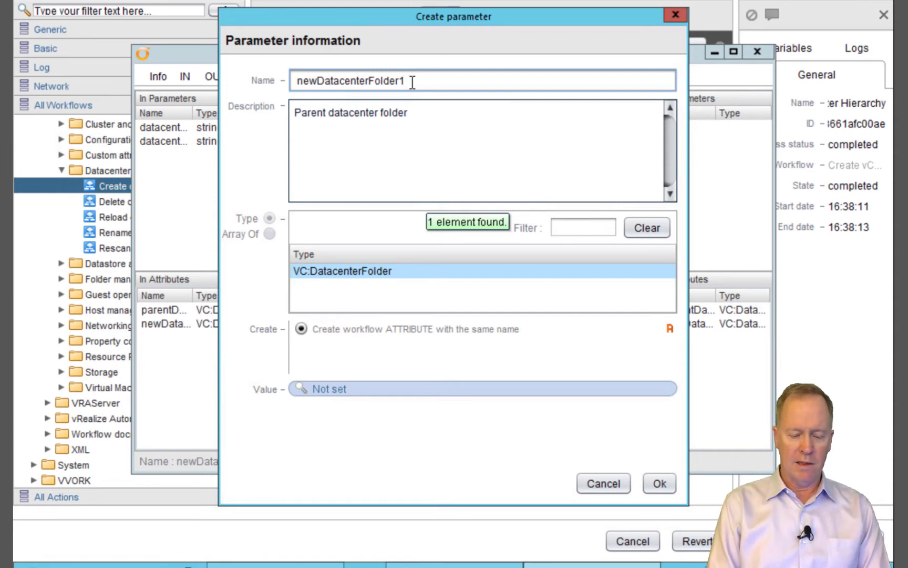
# Remove the trailing 1 so the name clashes again as newDatacenterFolder
pyautogui.press('BackSpace')
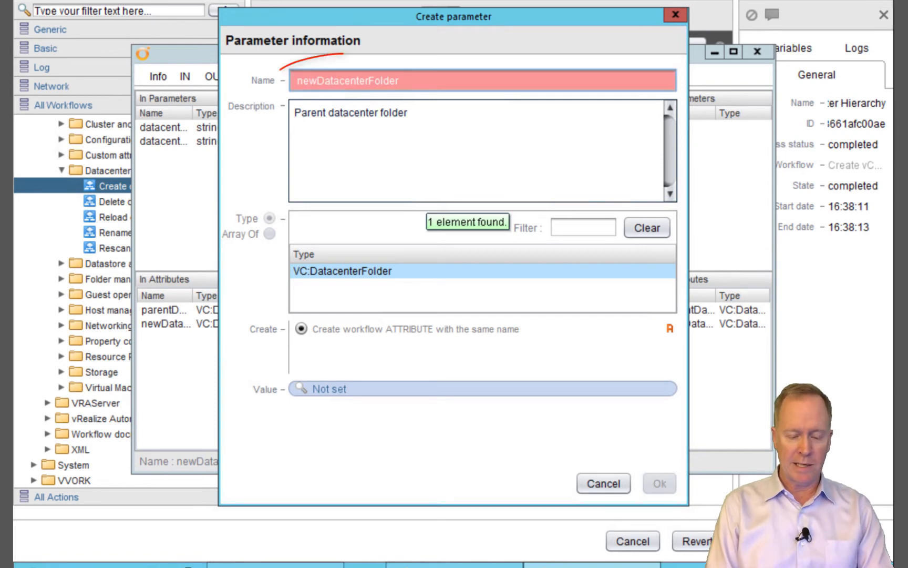
pyautogui.write('1')
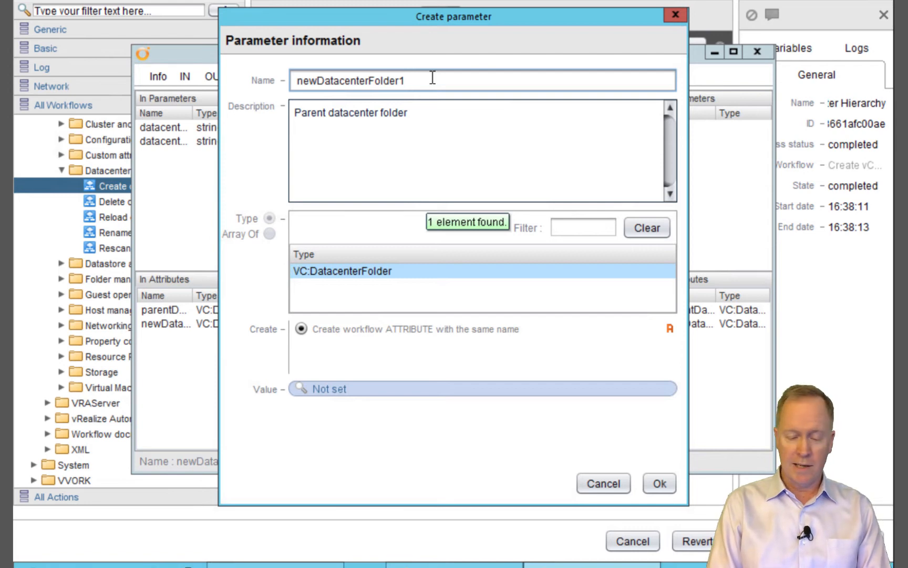
pyautogui.press('BackSpace')
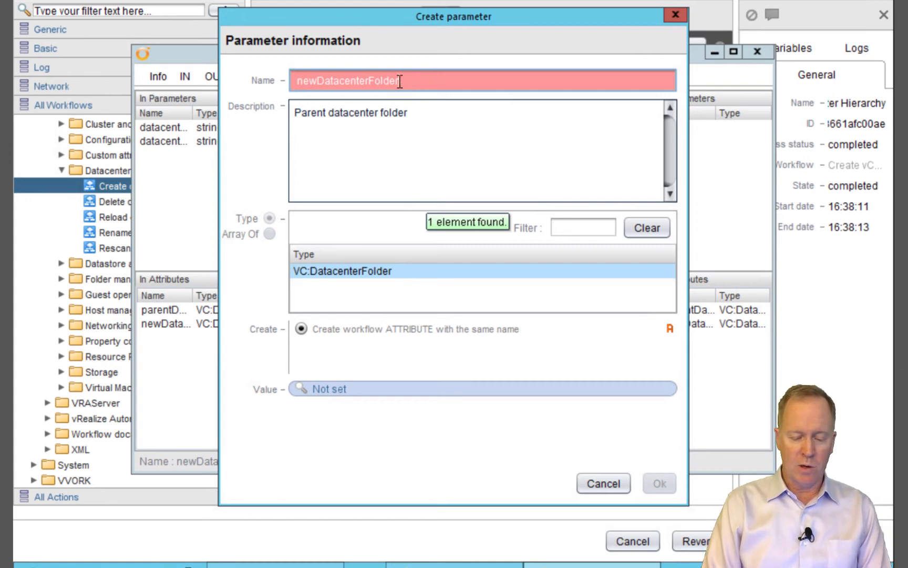
# Cancel the new attribute and drag the folder input toward the existing folder attributes
pyautogui.click(599, 486)
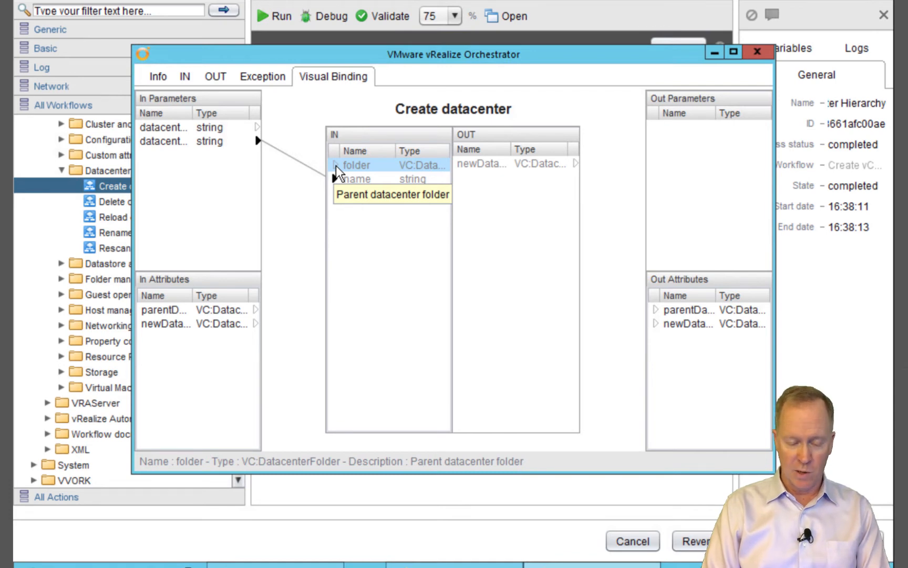
pyautogui.moveTo(335, 168)
pyautogui.mouseDown()
pyautogui.moveTo(297, 181)
pyautogui.moveTo(225, 166)
pyautogui.moveTo(208, 291)
pyautogui.moveTo(215, 337)
pyautogui.moveTo(213, 320)
pyautogui.moveTo(208, 328)
pyautogui.moveTo(208, 310)
pyautogui.moveTo(209, 330)
pyautogui.moveTo(212, 313)
pyautogui.moveTo(219, 324)
pyautogui.moveTo(230, 311)
pyautogui.moveTo(230, 321)
pyautogui.moveTo(250, 323)
pyautogui.moveTo(251, 312)
pyautogui.moveTo(252, 324)
pyautogui.moveTo(223, 327)
pyautogui.moveTo(210, 314)
pyautogui.mouseUp()
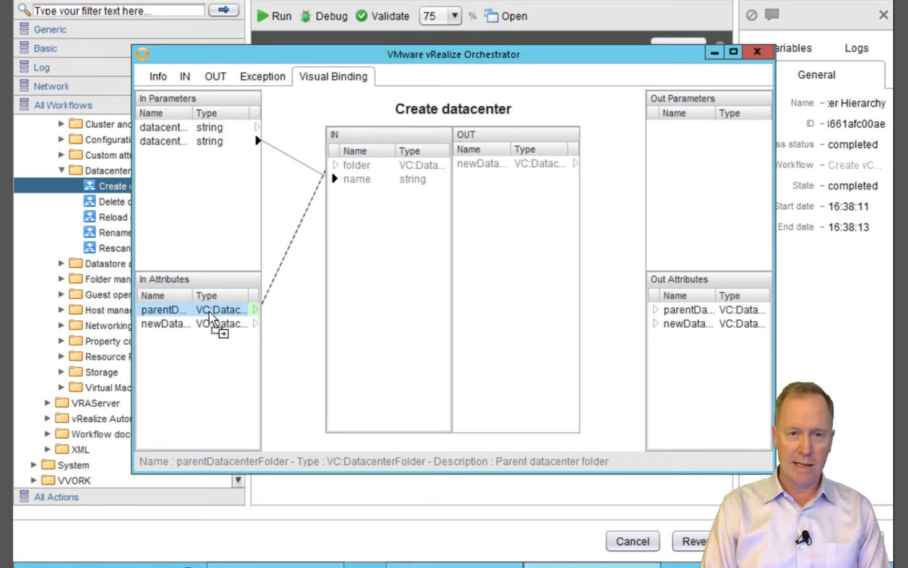
# Bind the folder input to newDatacenterFolder and pick up the newDatacenter output
pyautogui.moveTo(209, 313); pyautogui.dragTo(210, 315)
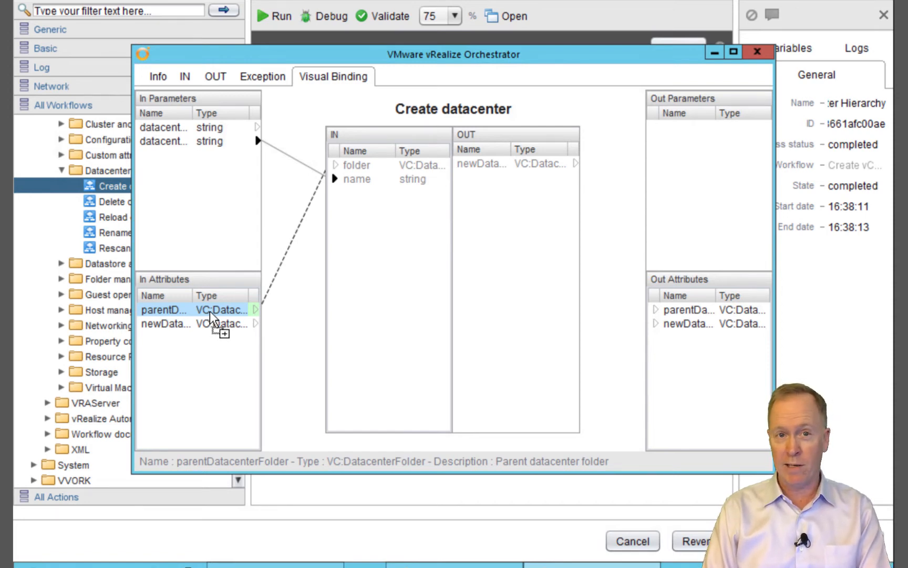
pyautogui.moveTo(210, 312); pyautogui.dragTo(212, 325)
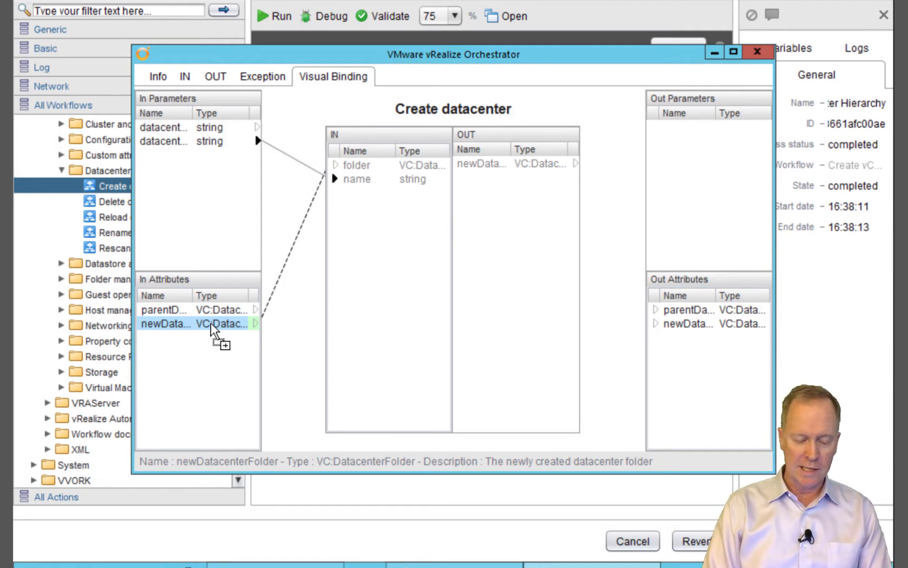
pyautogui.moveTo(210, 324); pyautogui.dragTo(211, 325)
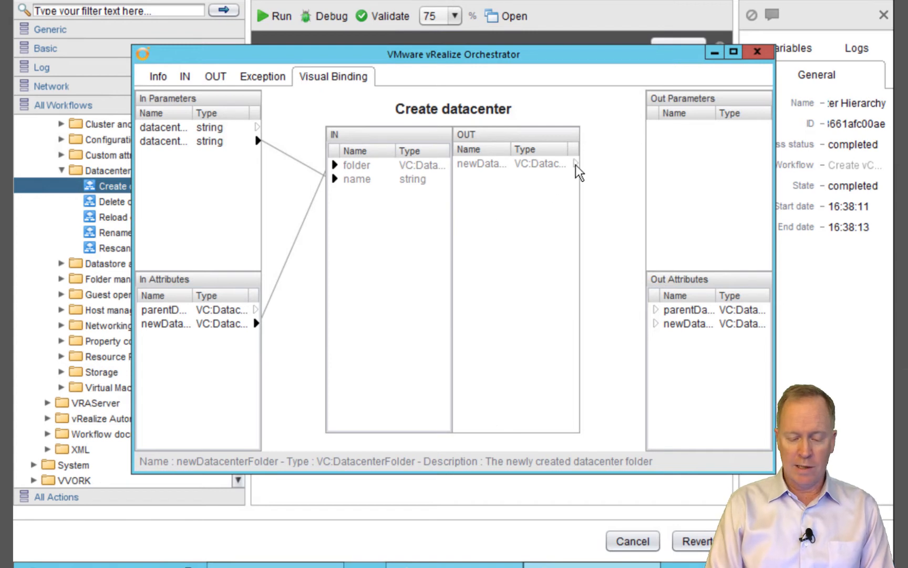
pyautogui.moveTo(577, 167); pyautogui.dragTo(665, 322)
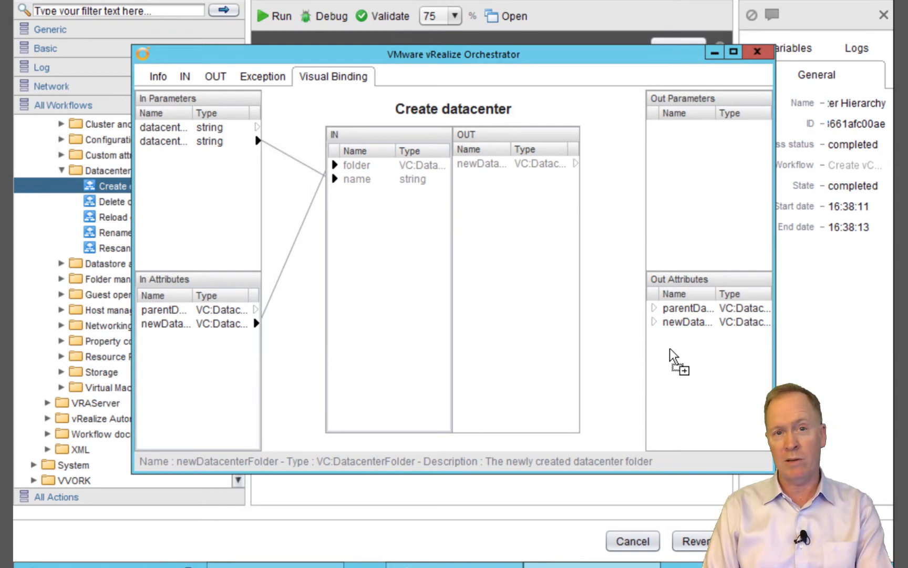
pyautogui.moveTo(669, 349); pyautogui.dragTo(483, 178)
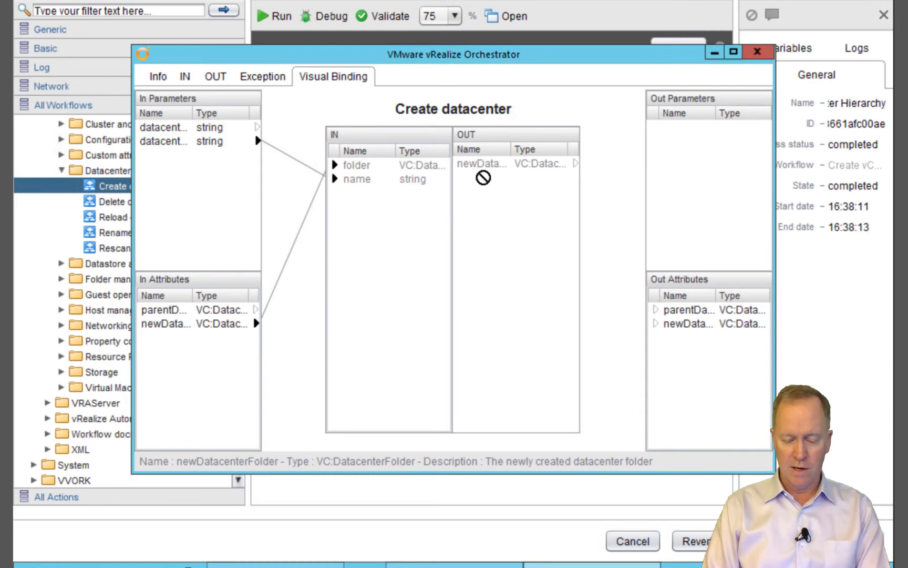
# Drop newDatacenter onto Out Attributes and confirm the new VC:Datacenter attribute newDatacenter
pyautogui.moveTo(483, 178); pyautogui.dragTo(672, 367)
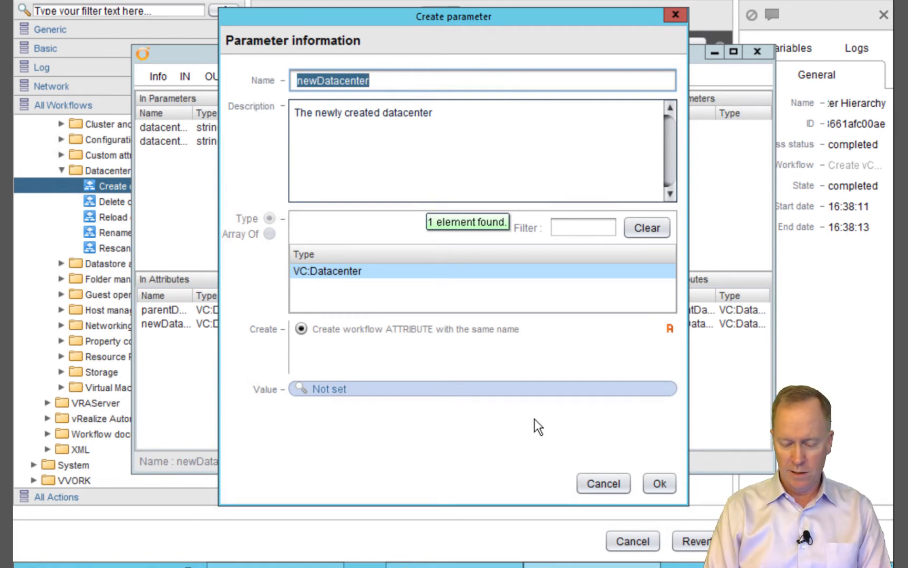
pyautogui.click(660, 484)
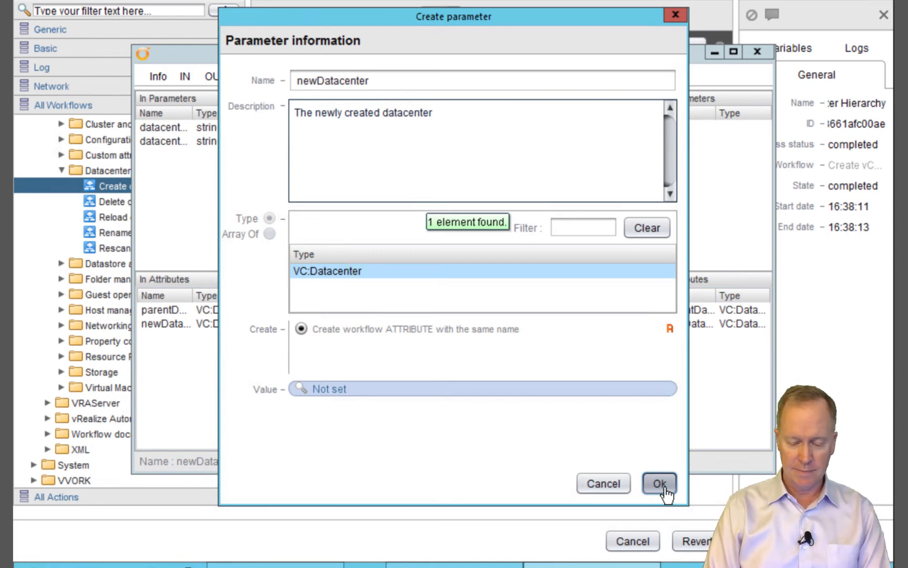
pyautogui.click(660, 484)
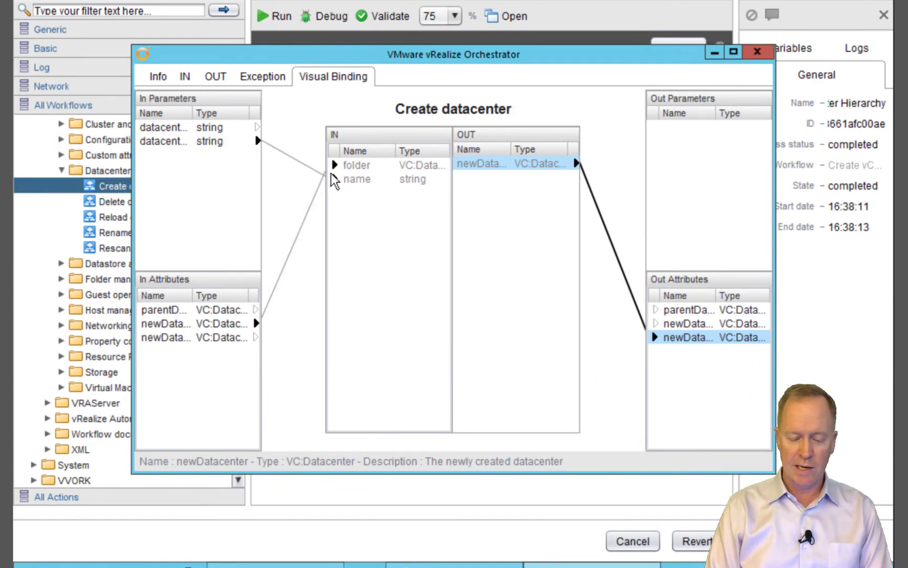
# Close the binding window, validate the workflow, and dismiss the valid result
pyautogui.click(758, 54)
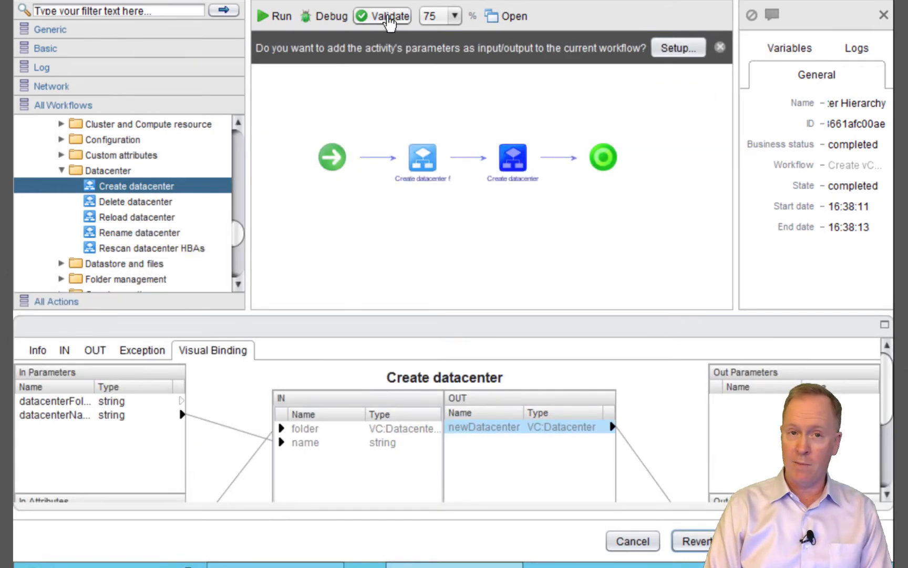
pyautogui.click(387, 17)
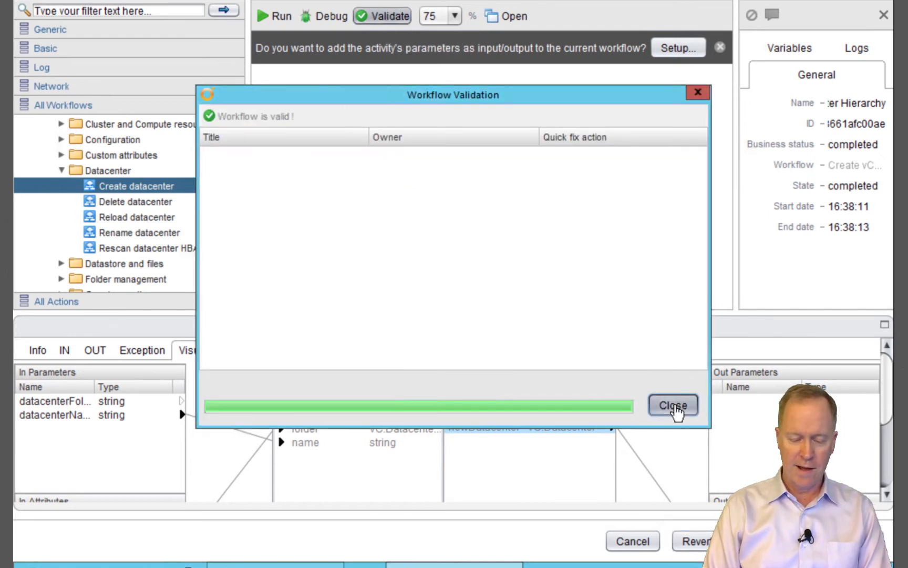
pyautogui.click(675, 413)
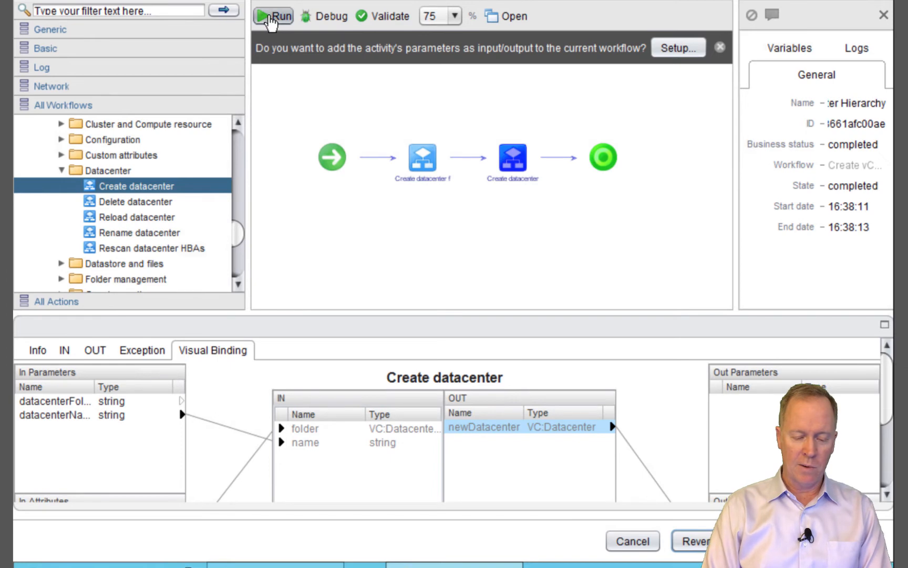
# Run the workflow with folder My Datacenter Folder and datacenter name My Datacenter
pyautogui.click(279, 16)
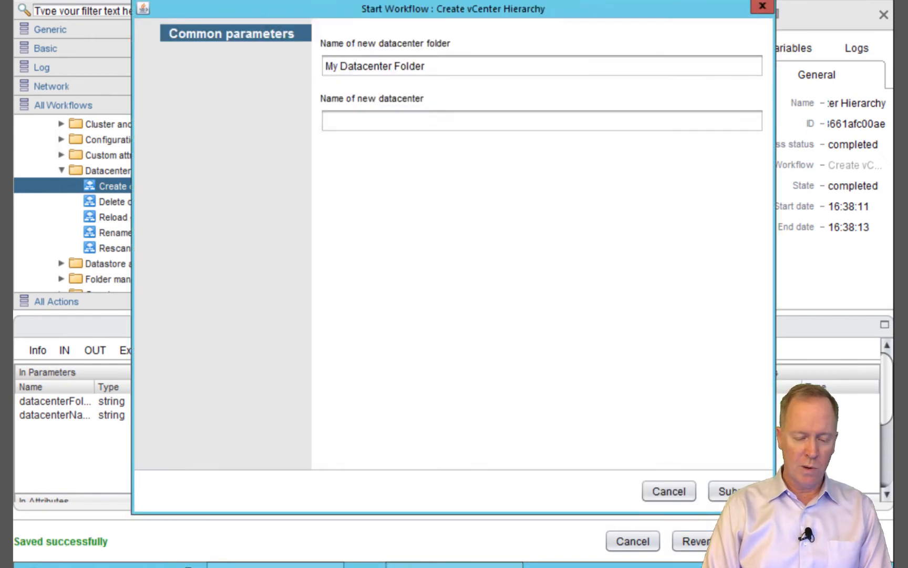
pyautogui.moveTo(278, 3); pyautogui.dragTo(279, 98)
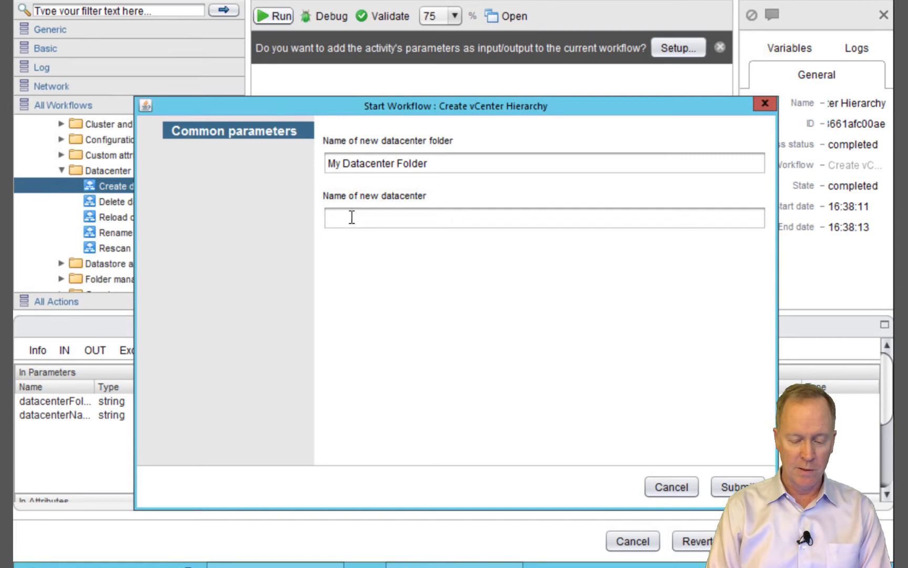
pyautogui.moveTo(443, 162); pyautogui.dragTo(300, 150)
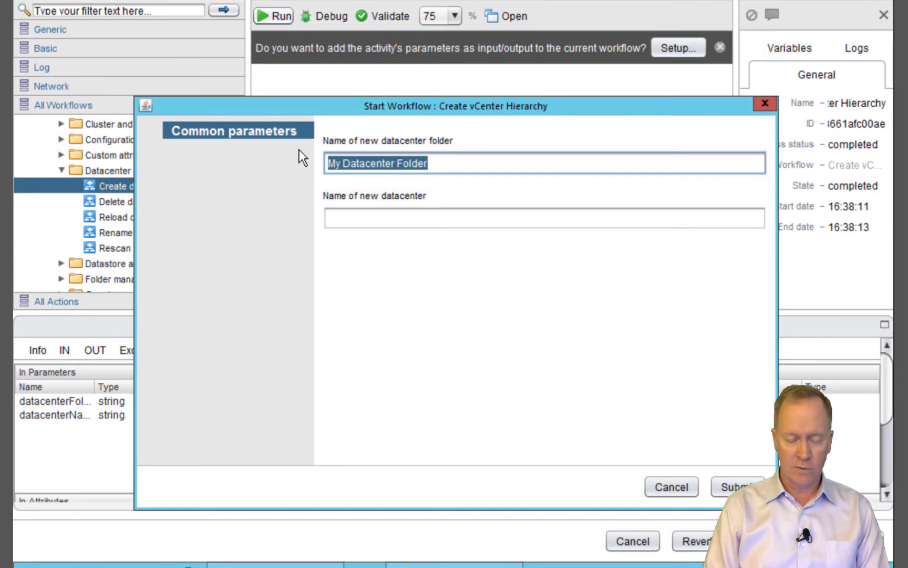
pyautogui.click(376, 222)
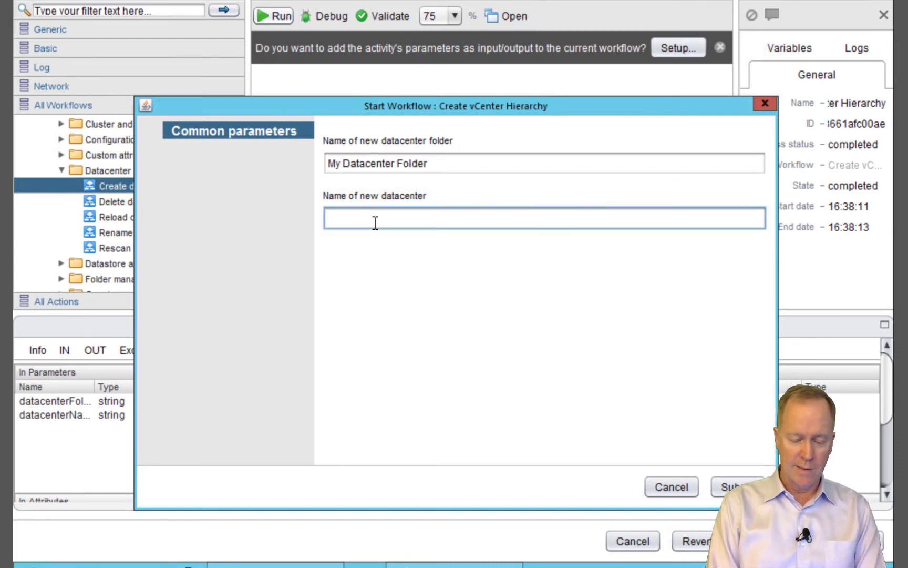
pyautogui.write('My Datacenter')
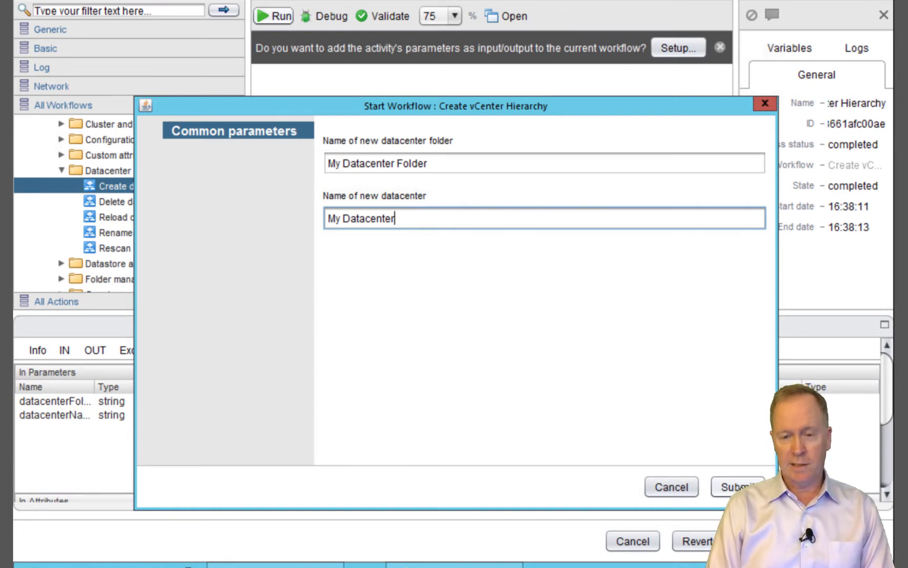
pyautogui.press('Tab')
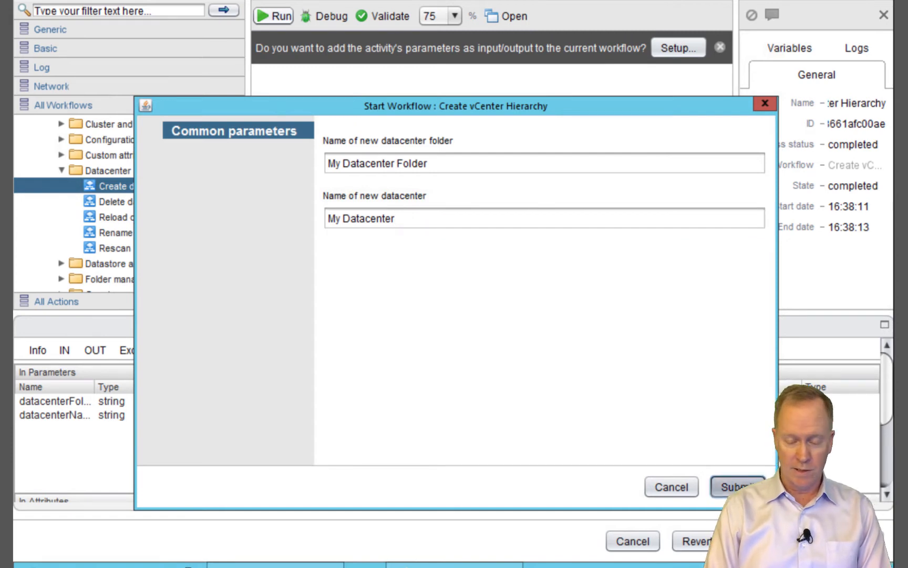
pyautogui.press('Return')
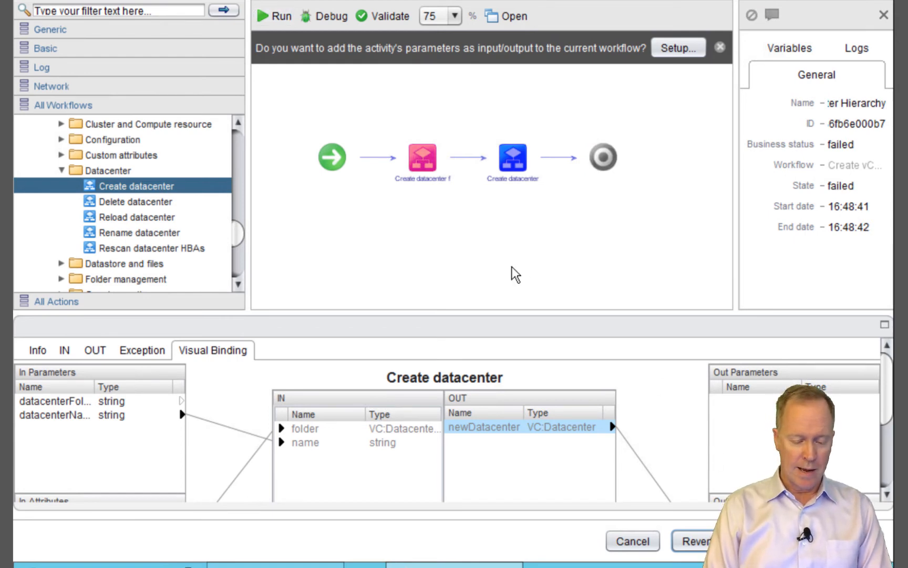
# Dismiss the activity-parameters prompt and resize the run details panel to read the failed state
pyautogui.moveTo(402, 136)
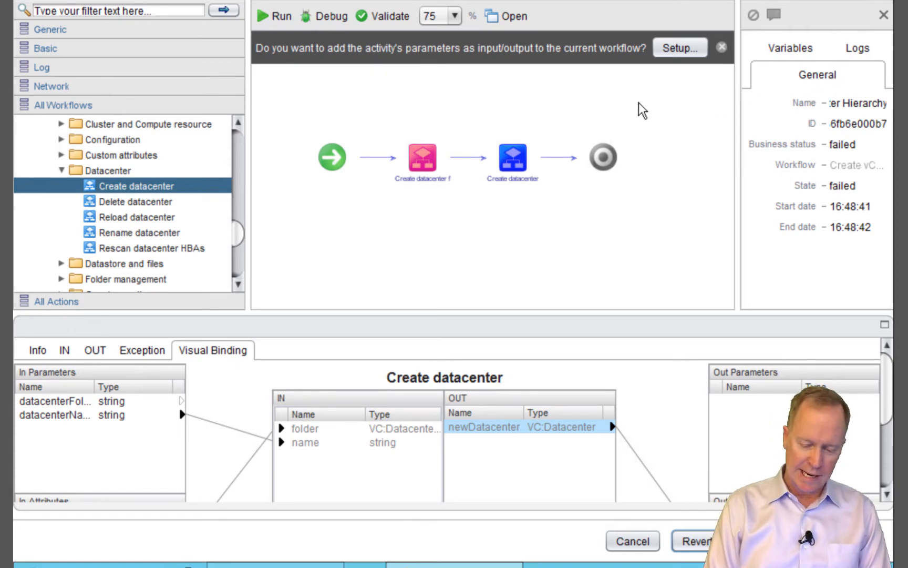
pyautogui.moveTo(736, 113); pyautogui.dragTo(791, 121)
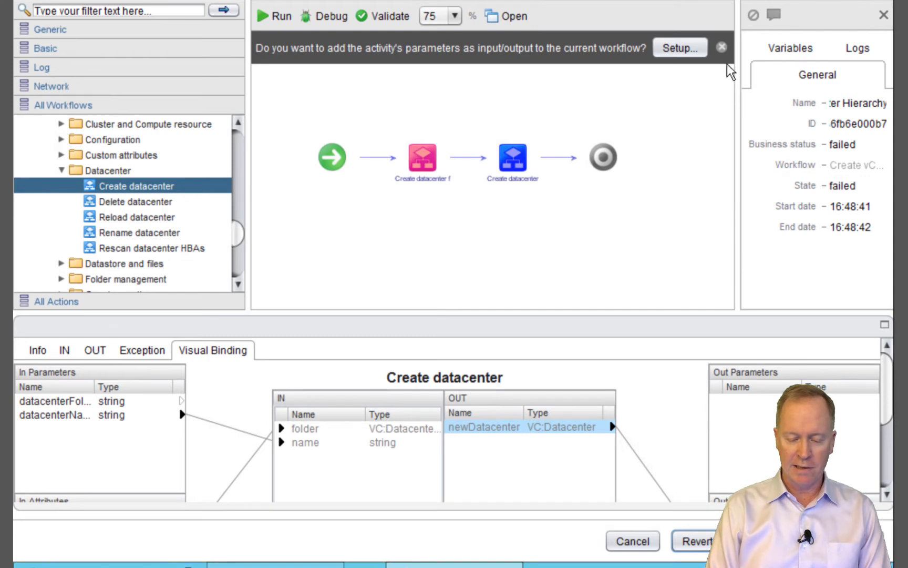
pyautogui.click(721, 47)
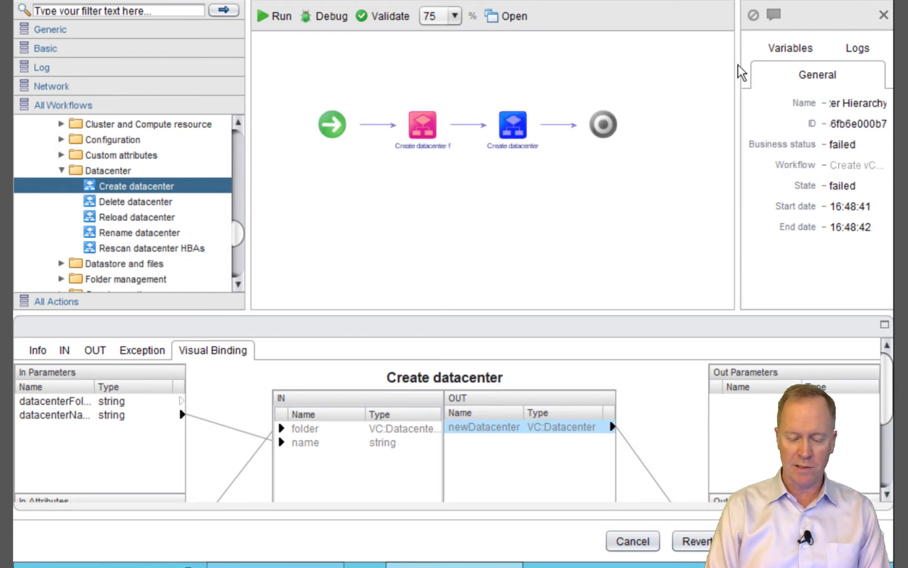
pyautogui.moveTo(740, 73); pyautogui.dragTo(640, 76)
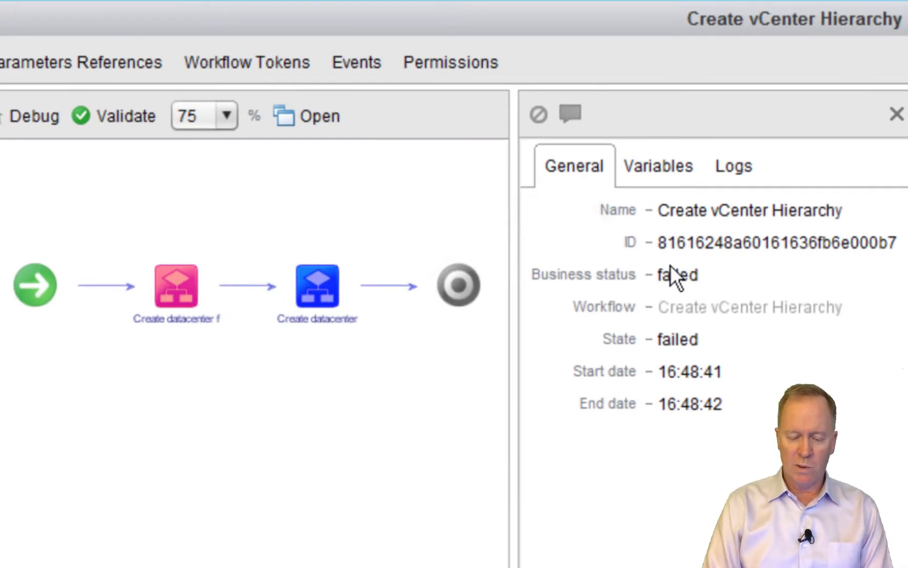
# View the failed run's variables and exception, then switch to the vSphere Web Client
pyautogui.click(661, 175)
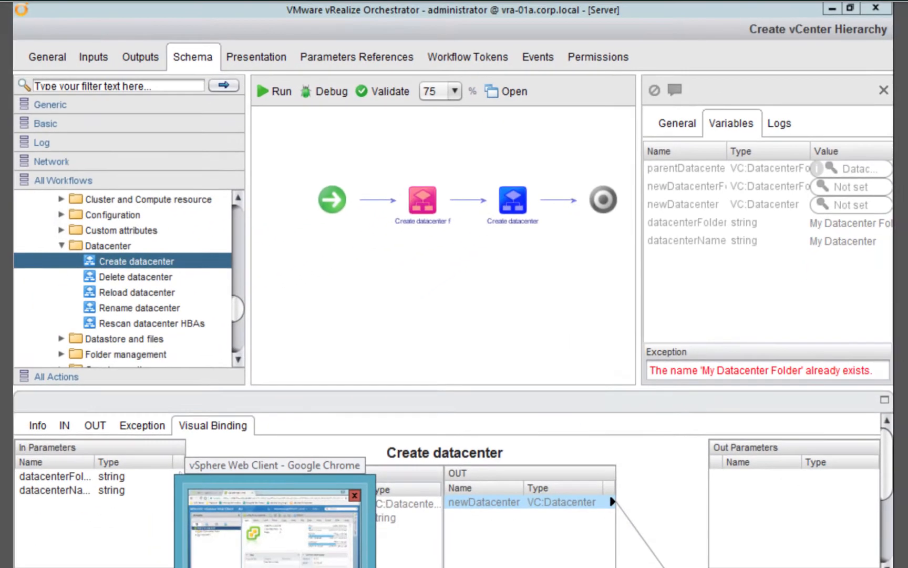
pyautogui.click(276, 541)
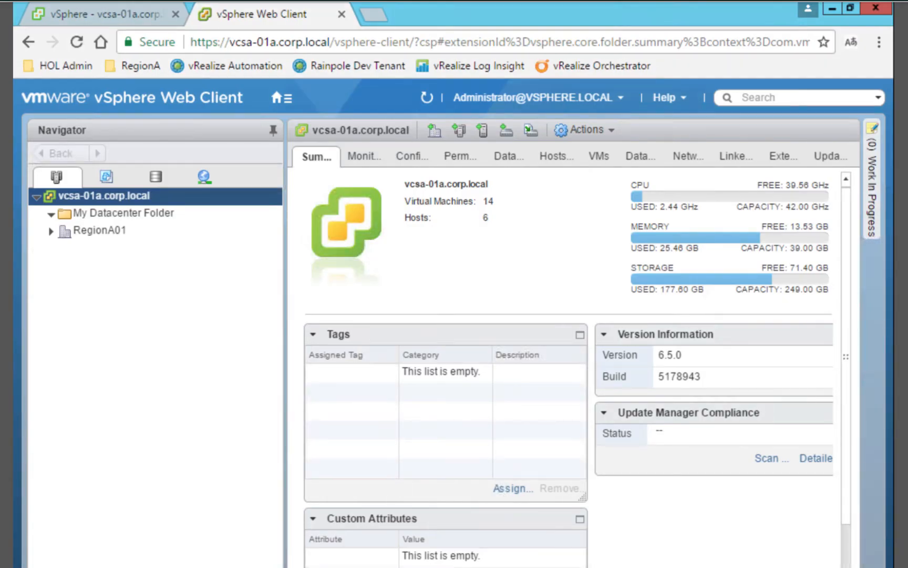
# Remove My Datacenter Folder from the vcsa-01a.corp.local inventory, leaving only RegionA01, and return to Orchestrator
pyautogui.rightClick(64, 215)
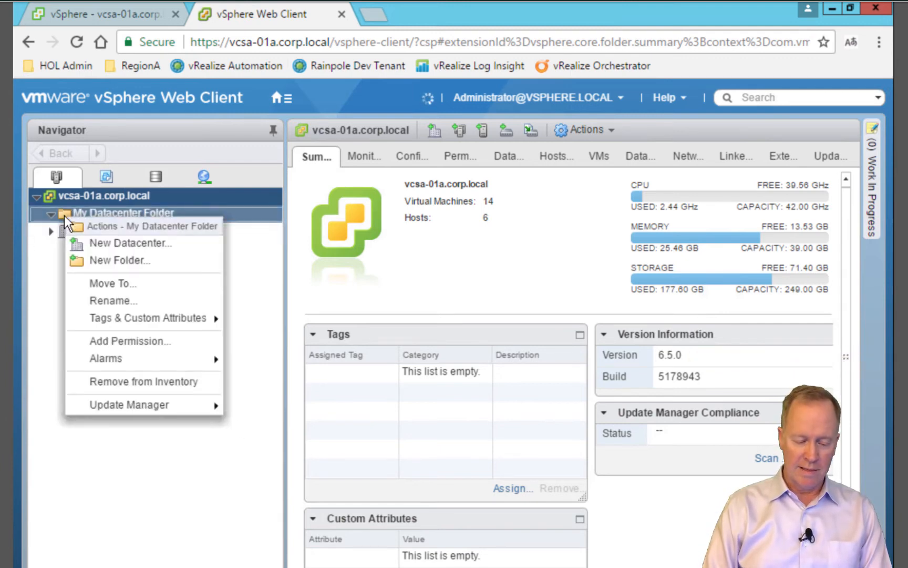
pyautogui.click(127, 382)
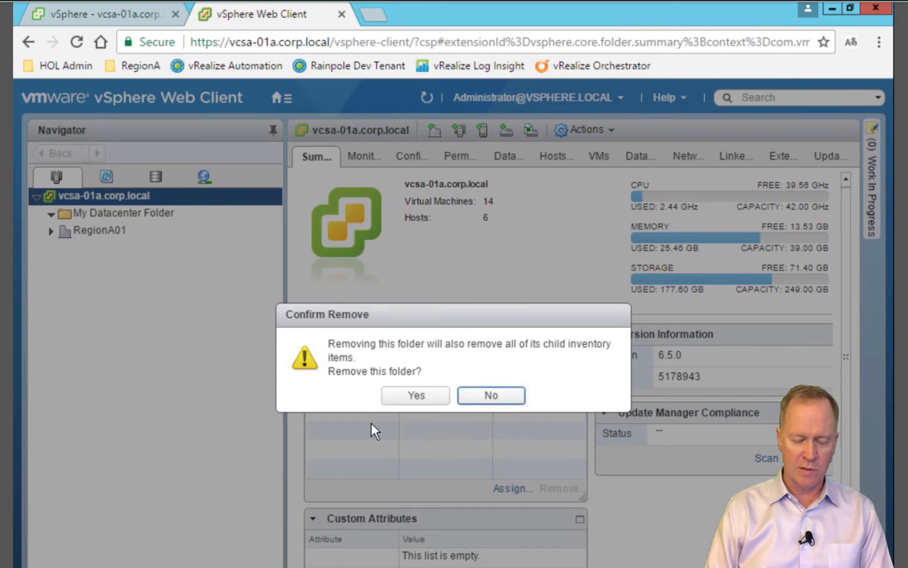
pyautogui.click(423, 398)
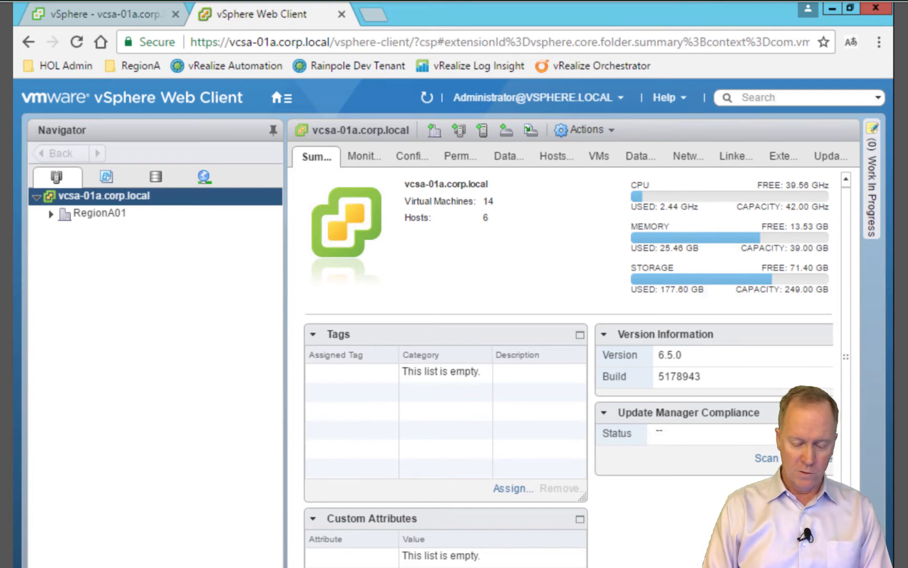
pyautogui.hotkey('alt', 'Tab')
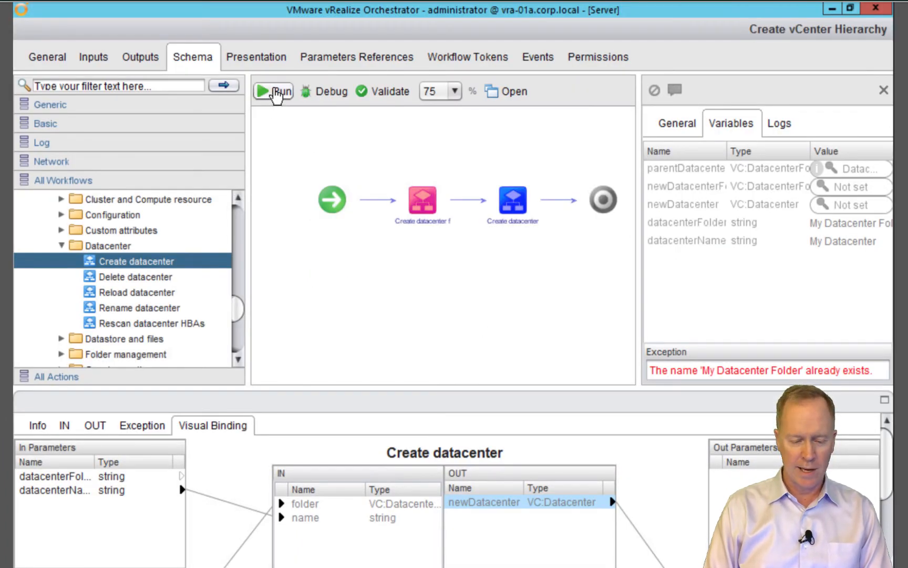
# Rerun Create vCenter Hierarchy with the same folder and datacenter names
pyautogui.click(274, 93)
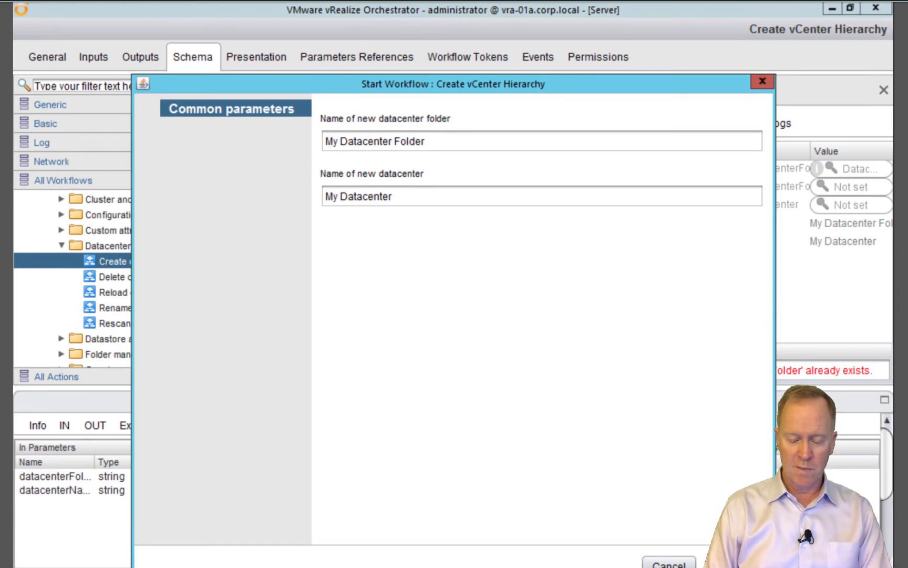
pyautogui.press('Return')
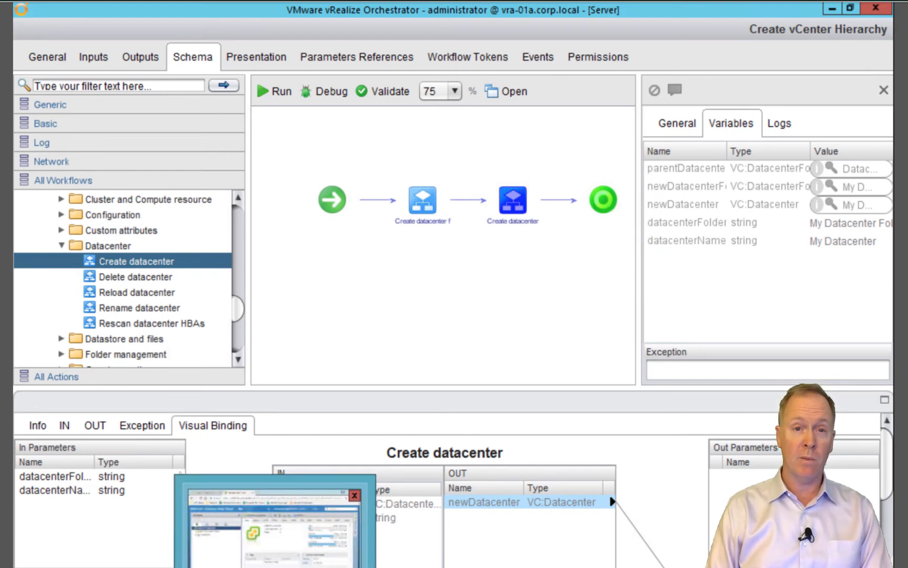
pyautogui.click(273, 526)
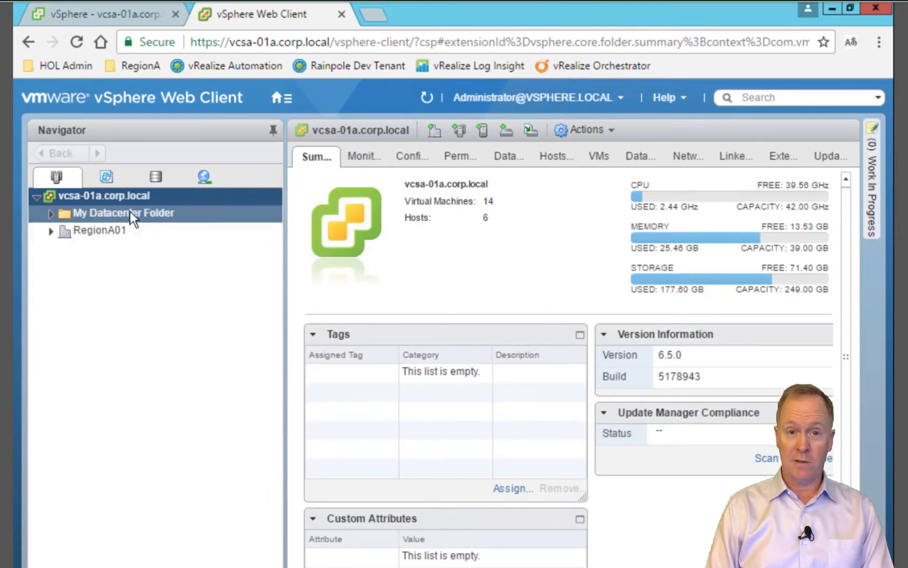
# Expand My Datacenter Folder, My Datacenter and RegionA01 in the Navigator to check the new datacenter
pyautogui.click(50, 214)
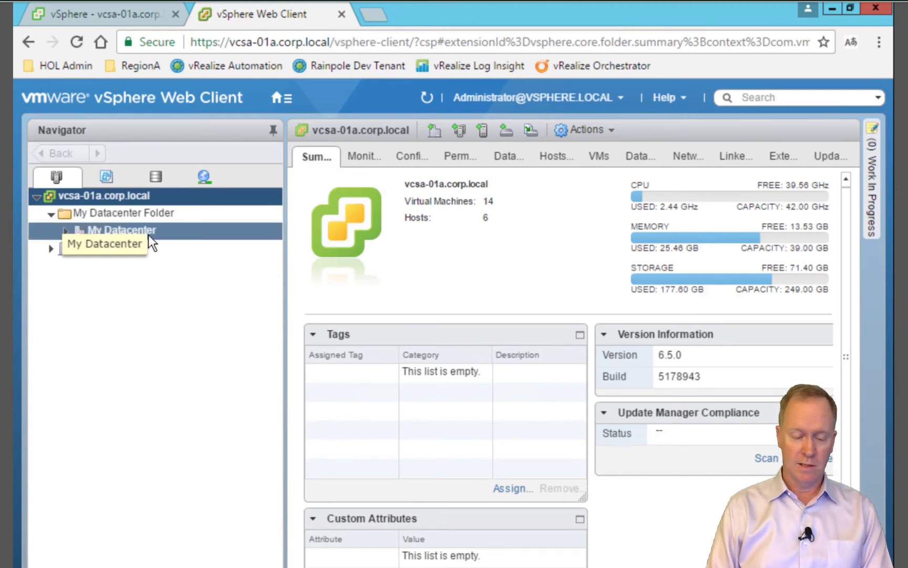
pyautogui.click(64, 230)
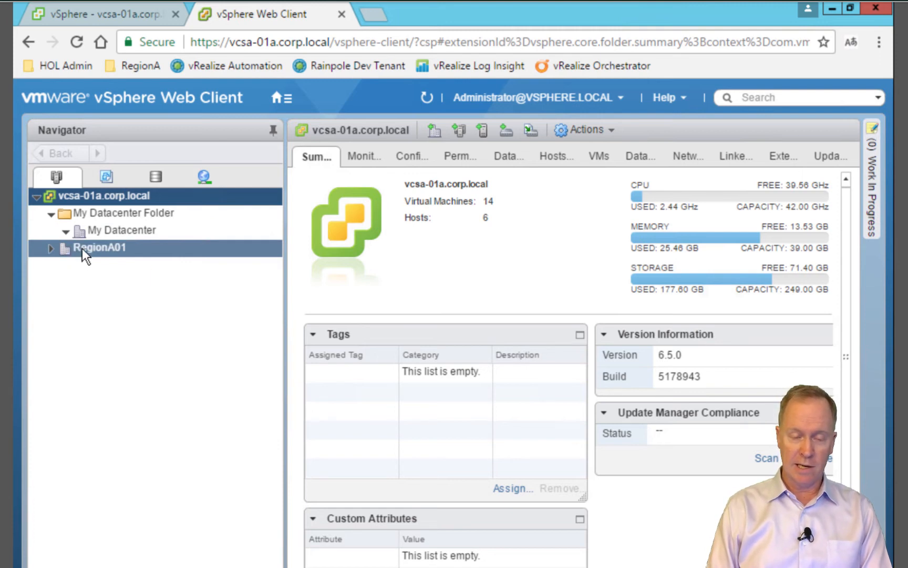
pyautogui.click(51, 248)
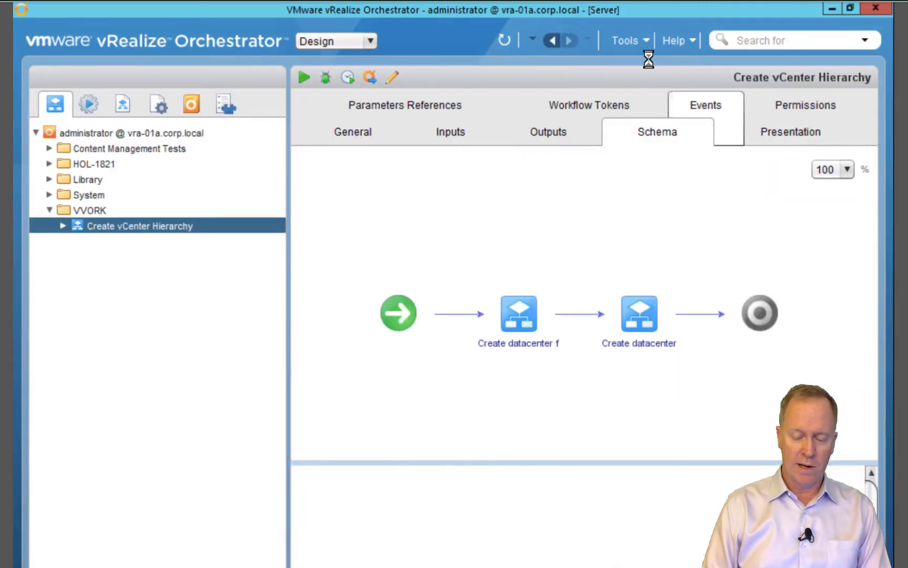
# Open the element search and search for 'create cluster'
pyautogui.click(644, 39)
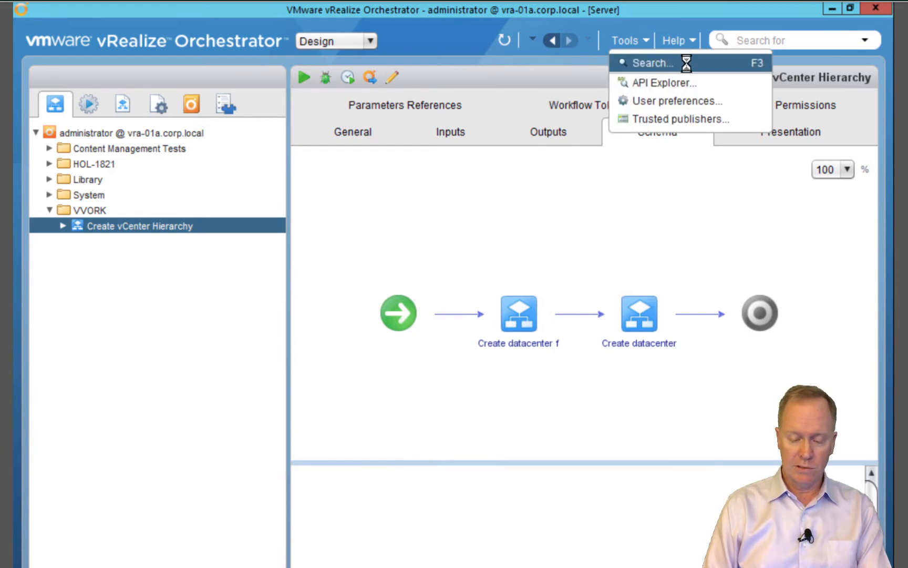
pyautogui.click(652, 64)
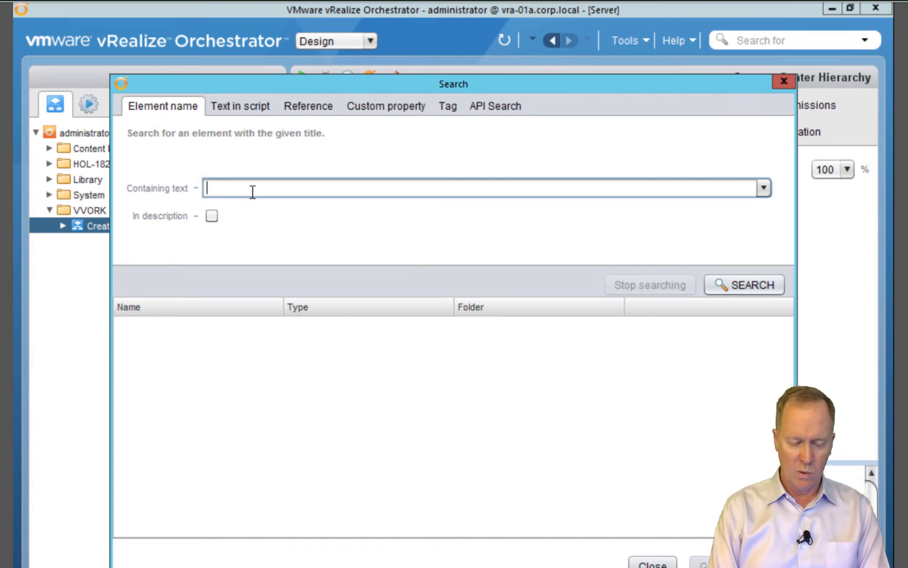
pyautogui.write('create ')
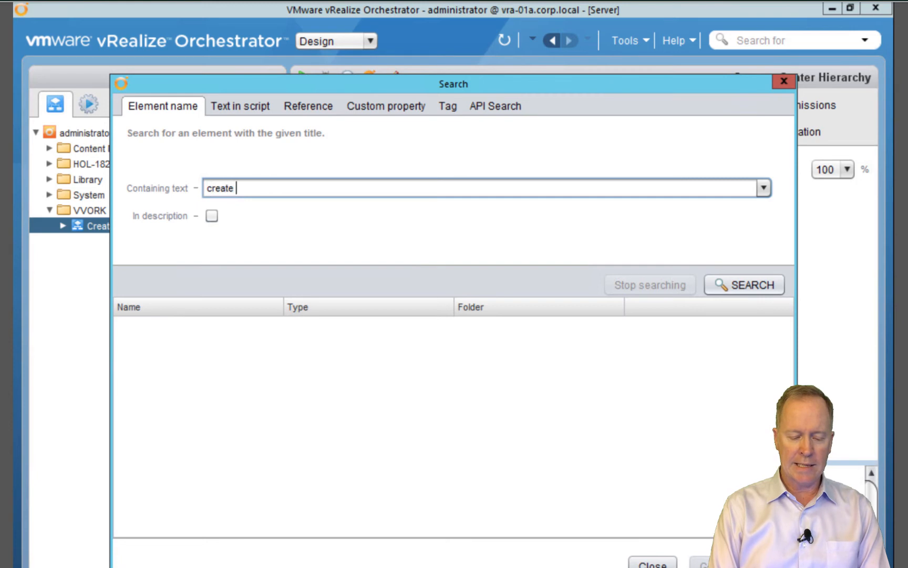
pyautogui.write('cluste')
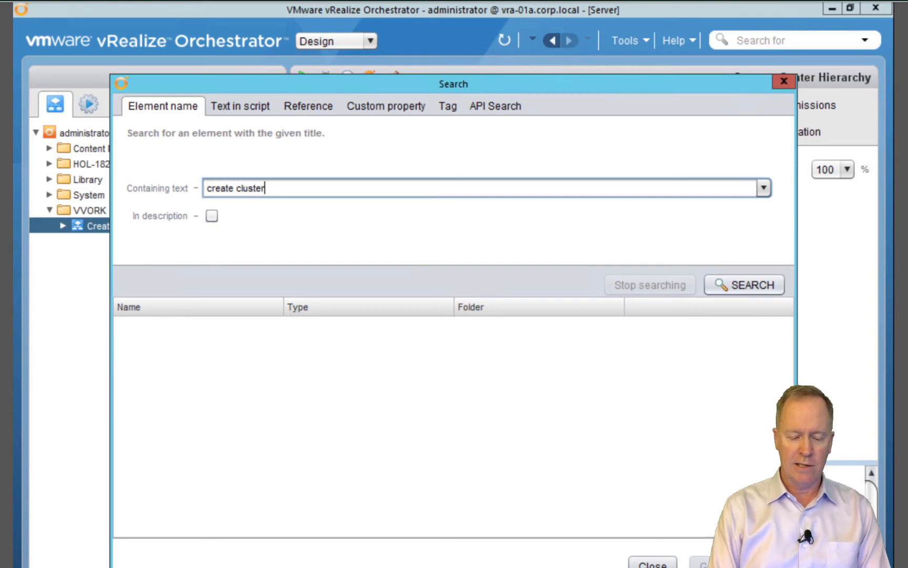
pyautogui.write('r')
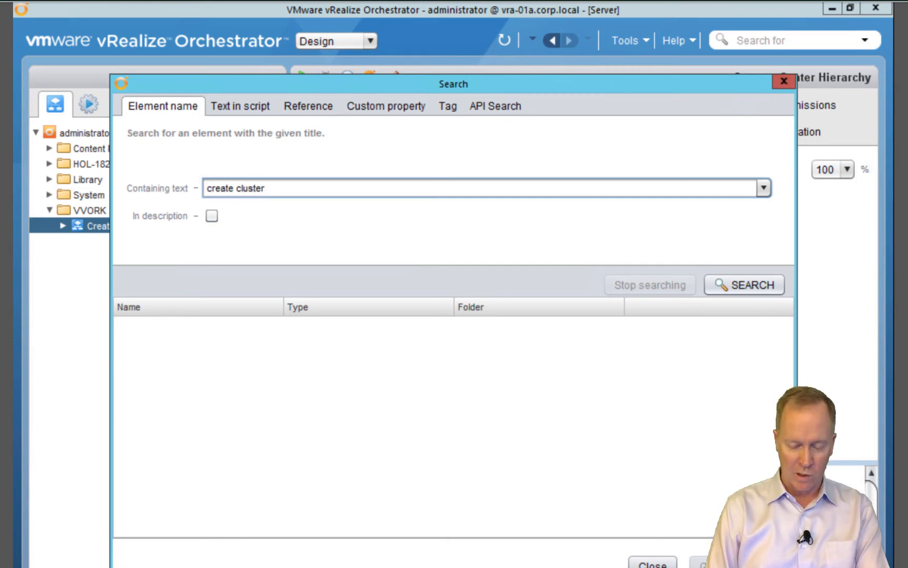
pyautogui.press('Return')
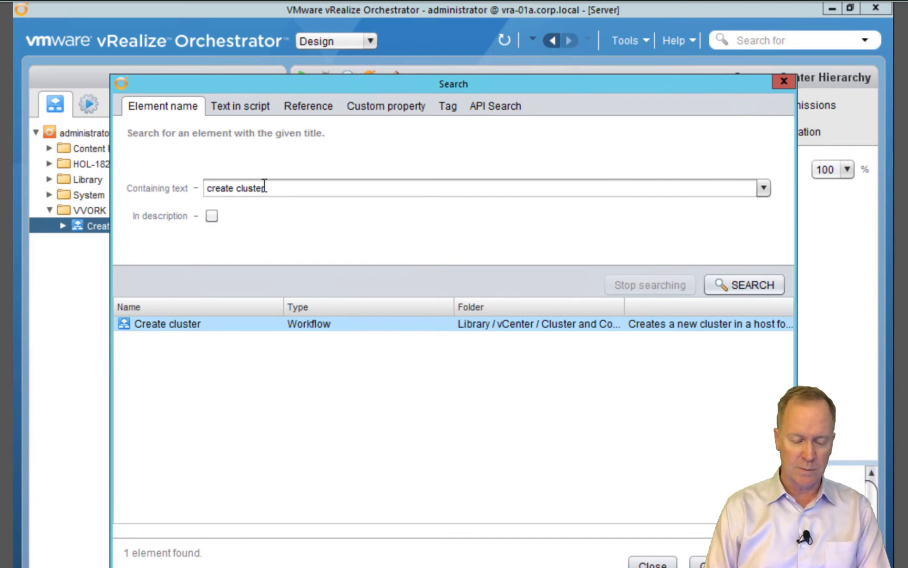
# Try the narrower searches 'cluster' and 'create', selecting the Create cluster result
pyautogui.click(237, 188)
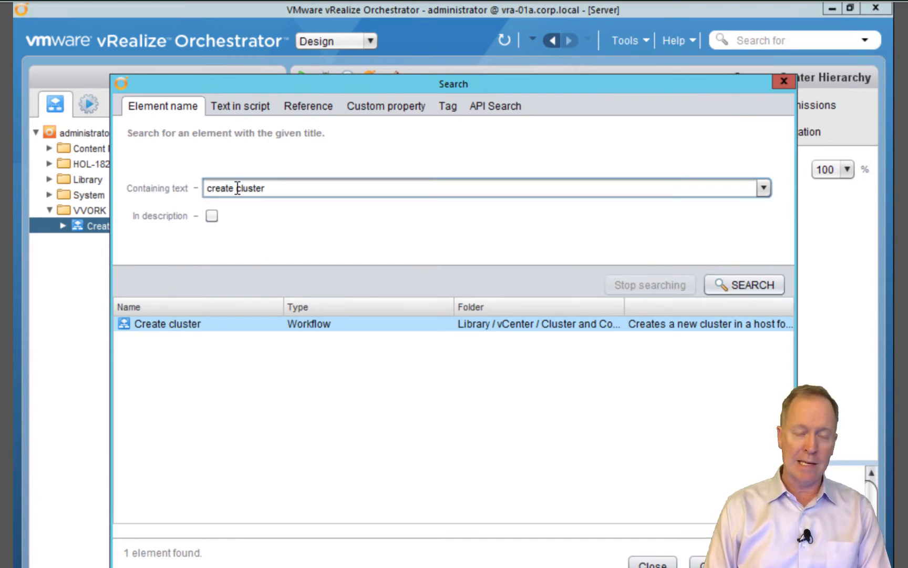
pyautogui.moveTo(237, 188); pyautogui.dragTo(155, 187)
pyautogui.press('BackSpace')
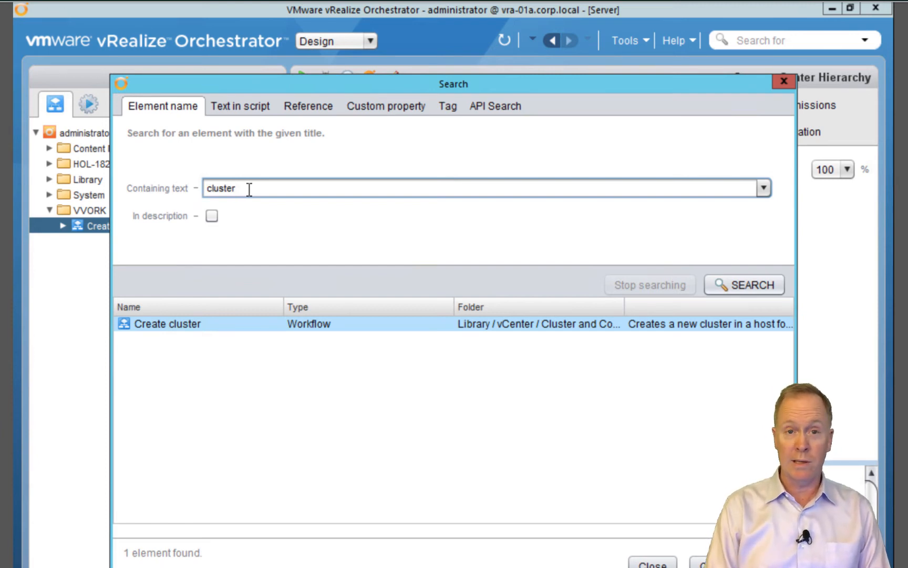
pyautogui.click(729, 287)
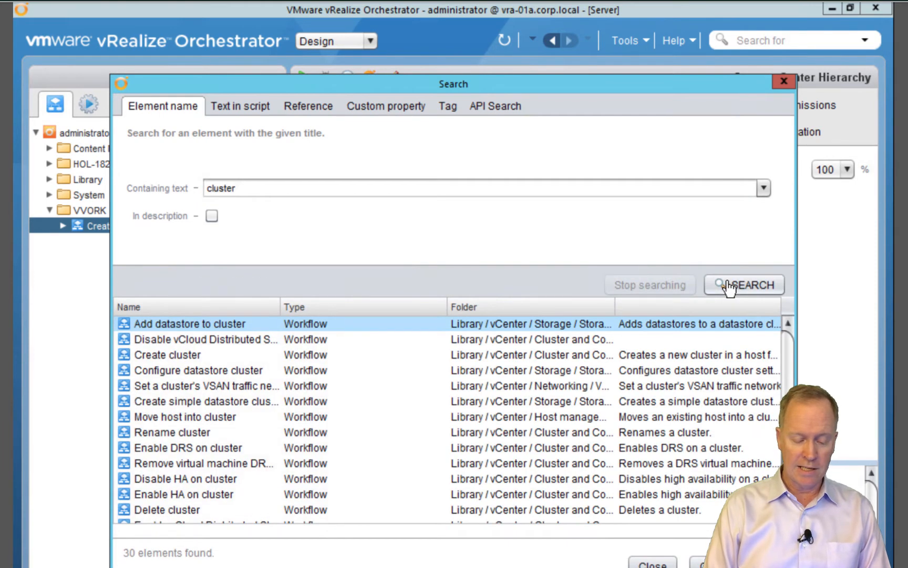
pyautogui.click(202, 355)
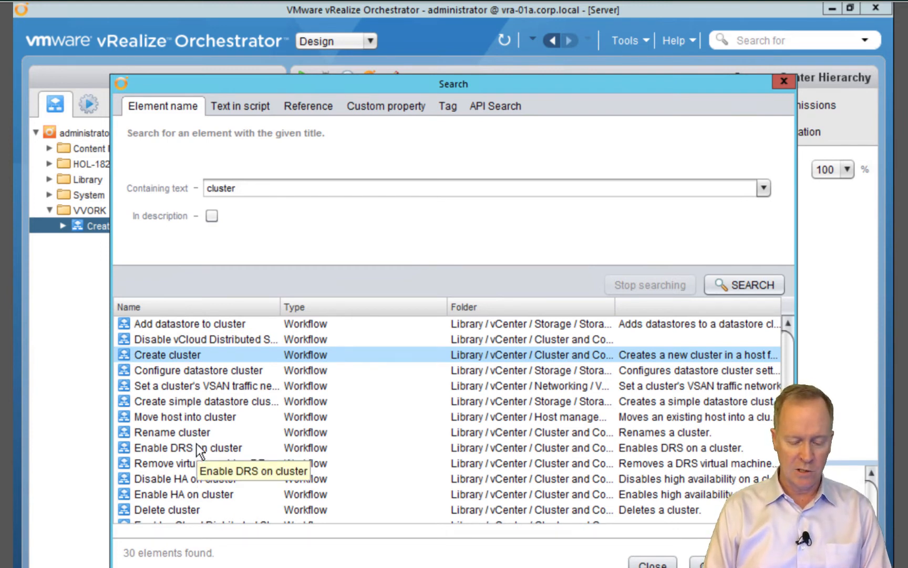
pyautogui.moveTo(262, 188); pyautogui.dragTo(181, 187)
pyautogui.write('create')
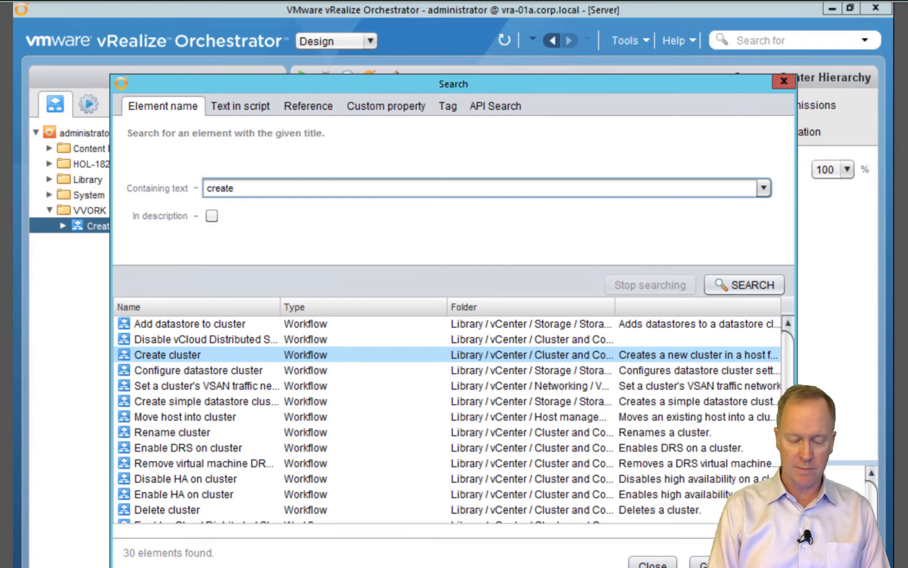
pyautogui.press('Return')
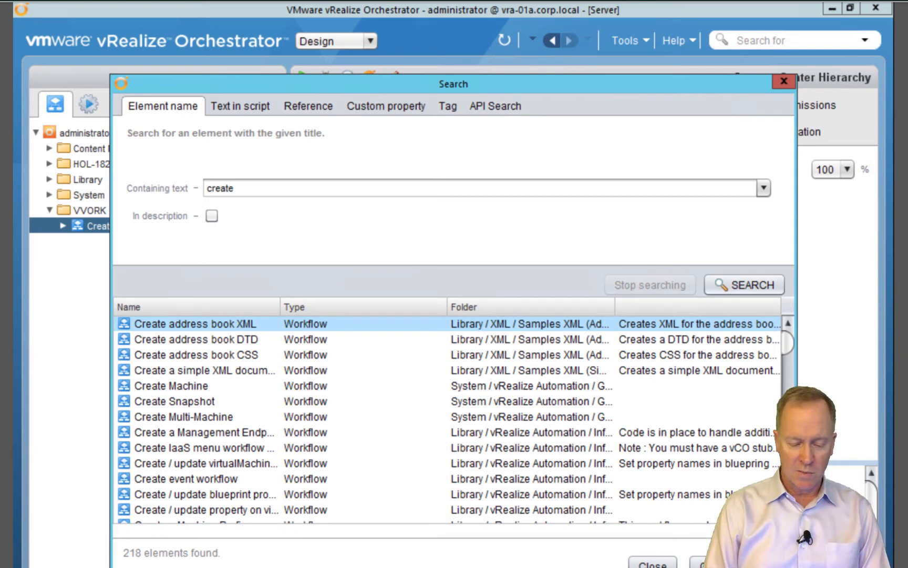
# Search 'create cluster' again and reveal Create cluster under Library › vCenter
pyautogui.click(265, 189)
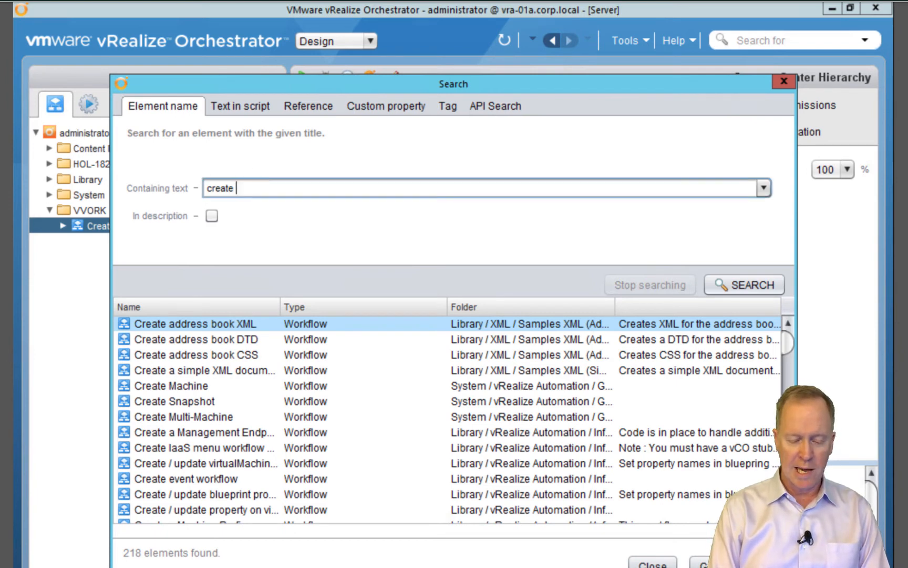
pyautogui.write('cluster')
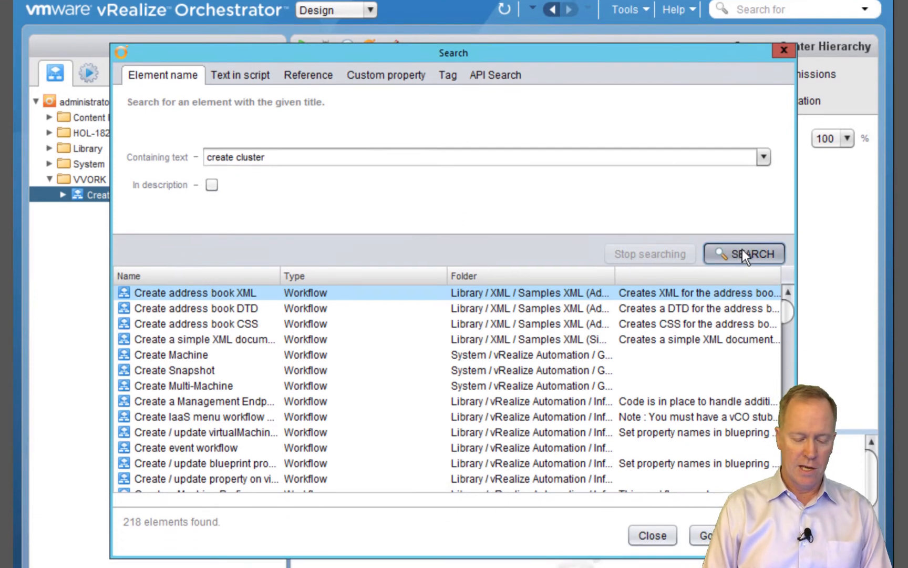
pyautogui.click(744, 282)
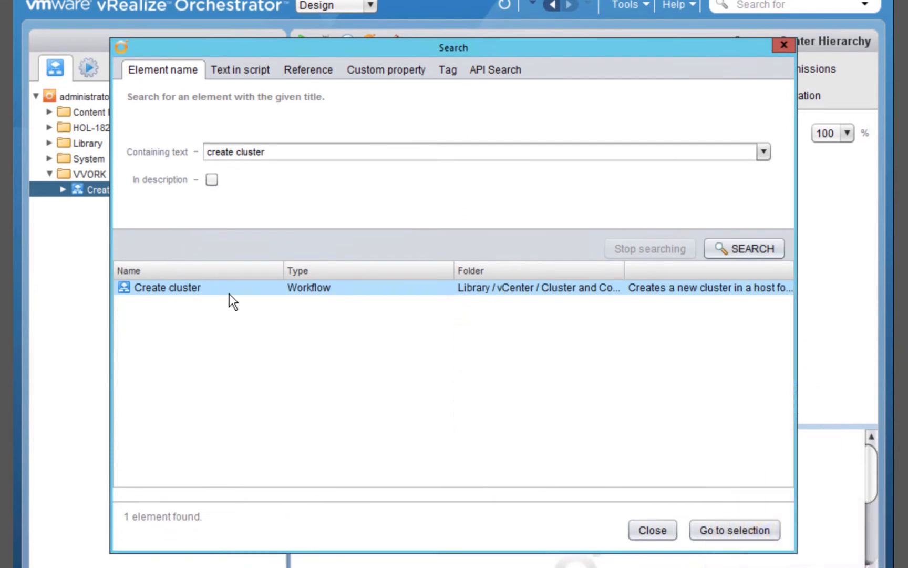
pyautogui.click(713, 535)
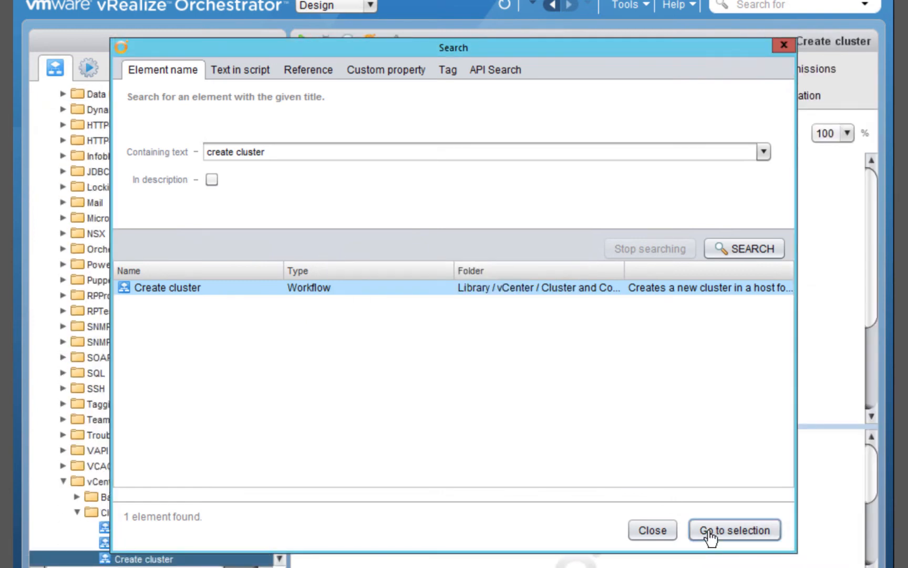
# Close the search and review Create cluster's input and output parameters
pyautogui.click(782, 45)
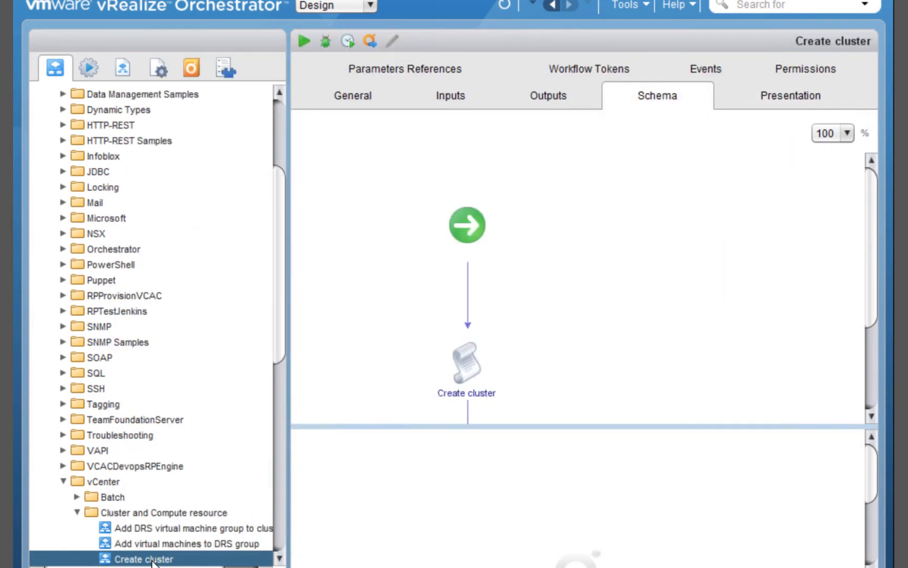
pyautogui.scroll(-10, 158, 562)
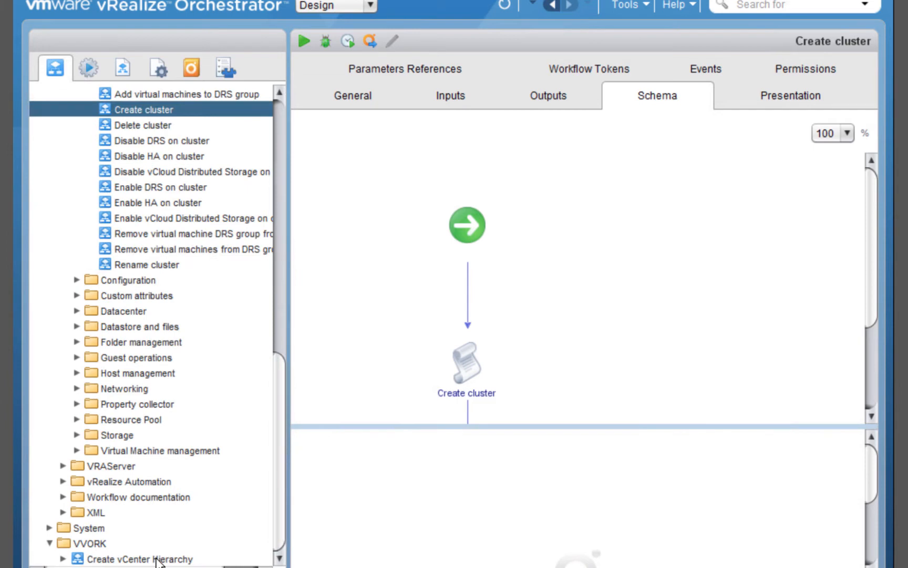
pyautogui.click(454, 97)
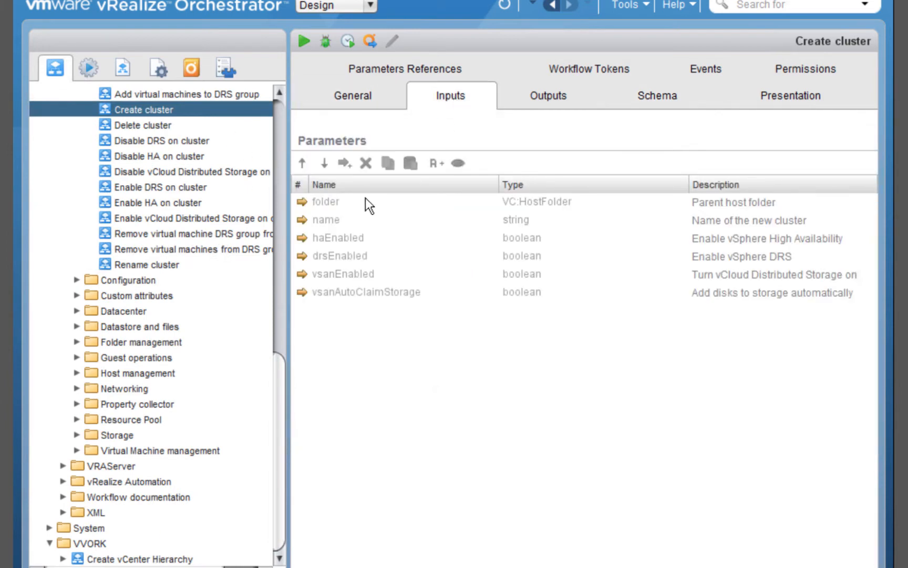
pyautogui.click(531, 101)
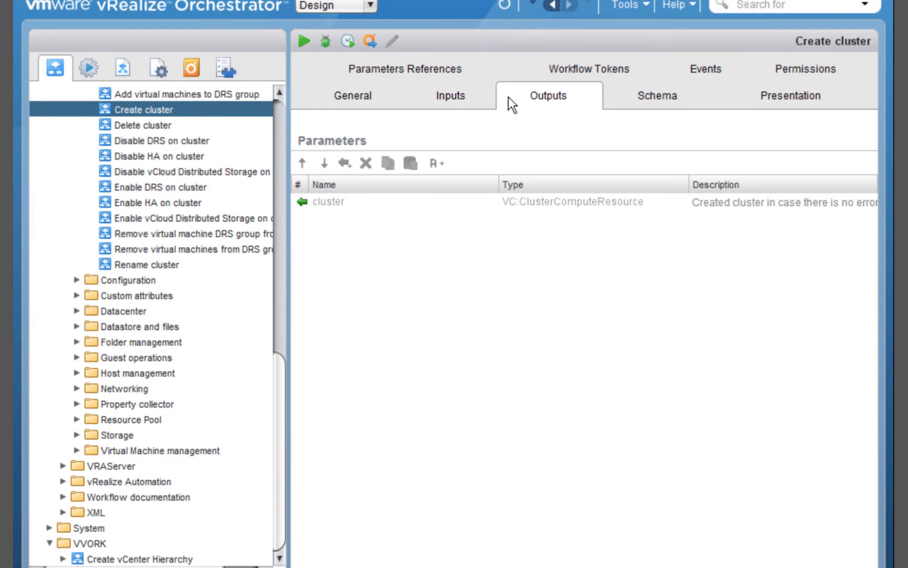
# Check Create cluster's general properties and single-task schema, then reopen Create vCenter Hierarchy
pyautogui.click(360, 94)
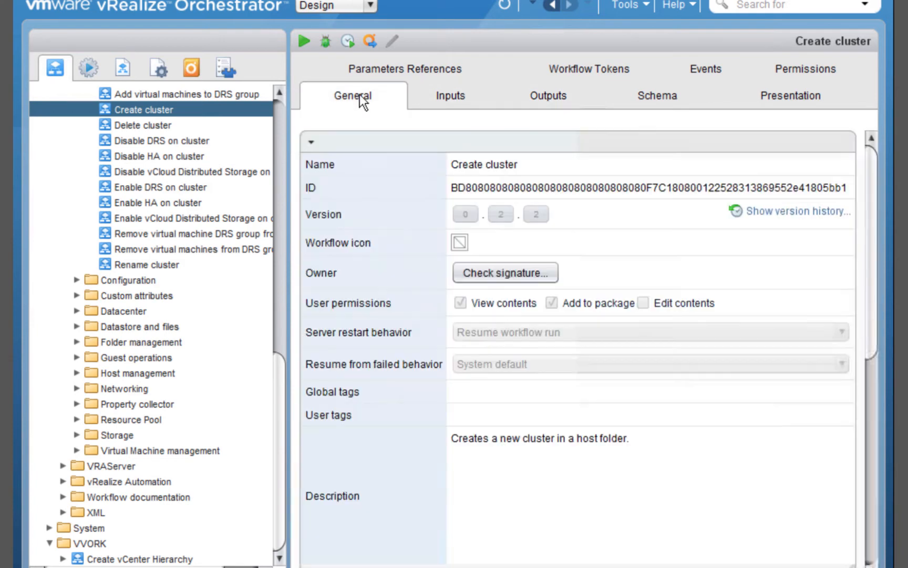
pyautogui.click(312, 145)
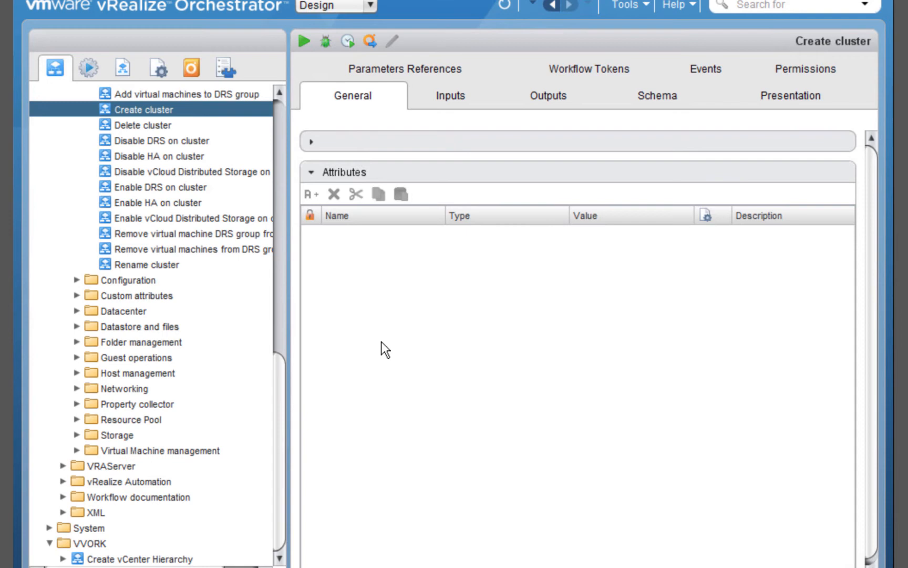
pyautogui.click(311, 145)
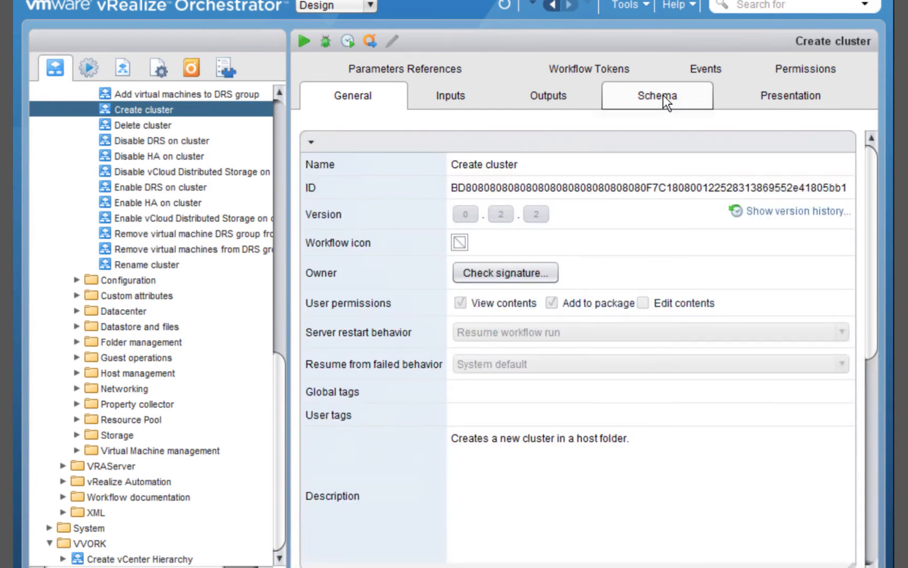
pyautogui.click(663, 96)
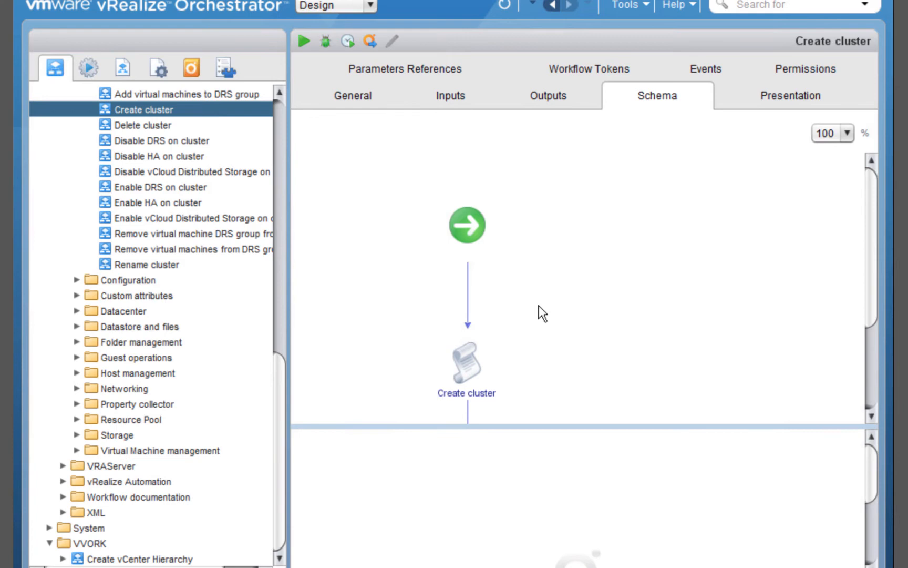
pyautogui.click(467, 362)
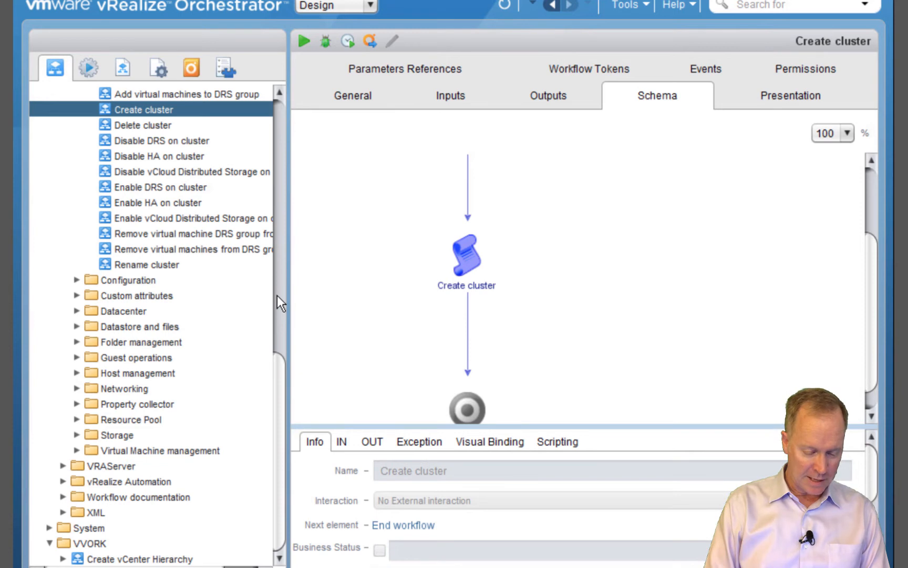
pyautogui.click(164, 559)
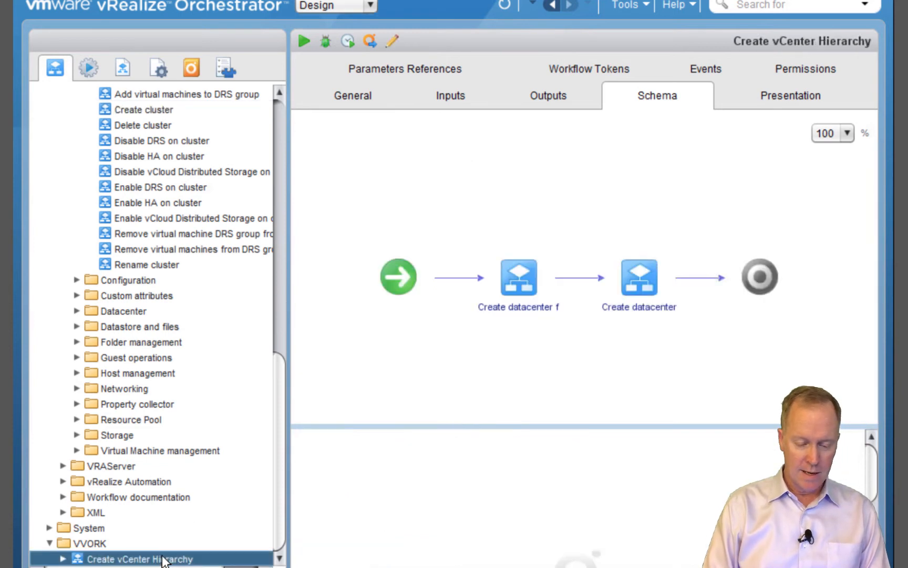
# Insert the library Create cluster workflow after Create datacenter, just before the end node
pyautogui.click(394, 42)
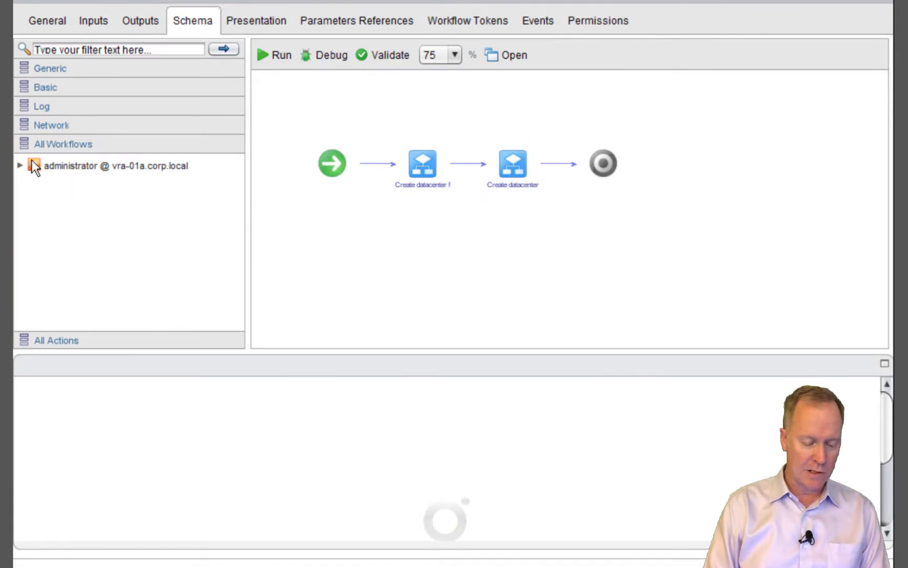
pyautogui.click(26, 71)
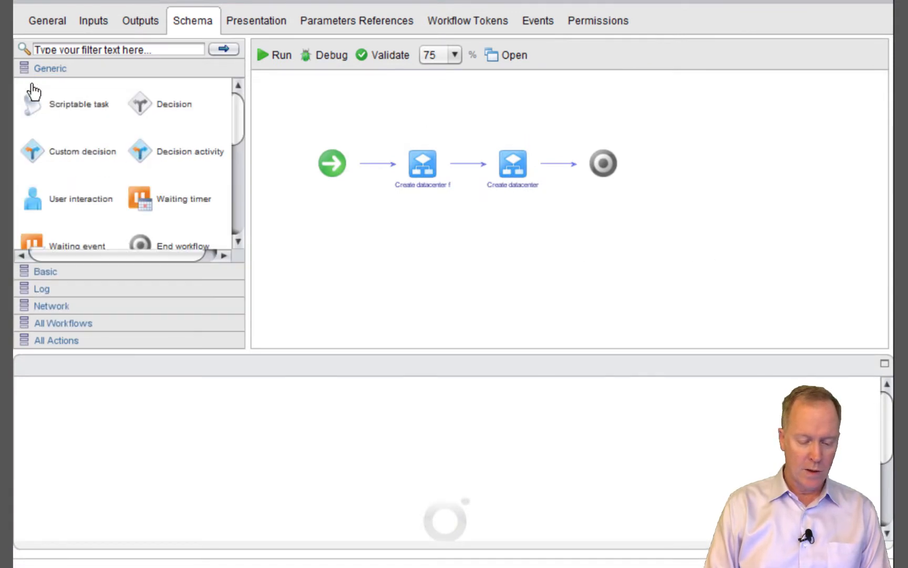
pyautogui.click(240, 202)
pyautogui.moveTo(148, 180); pyautogui.dragTo(444, 155)
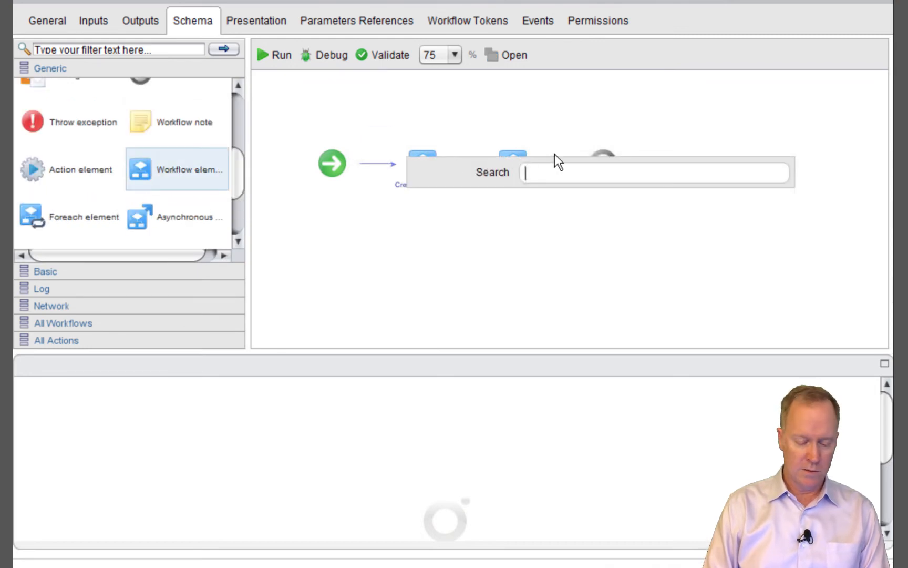
pyautogui.click(554, 154)
pyautogui.moveTo(159, 169); pyautogui.dragTo(559, 157)
pyautogui.write('create cluster')
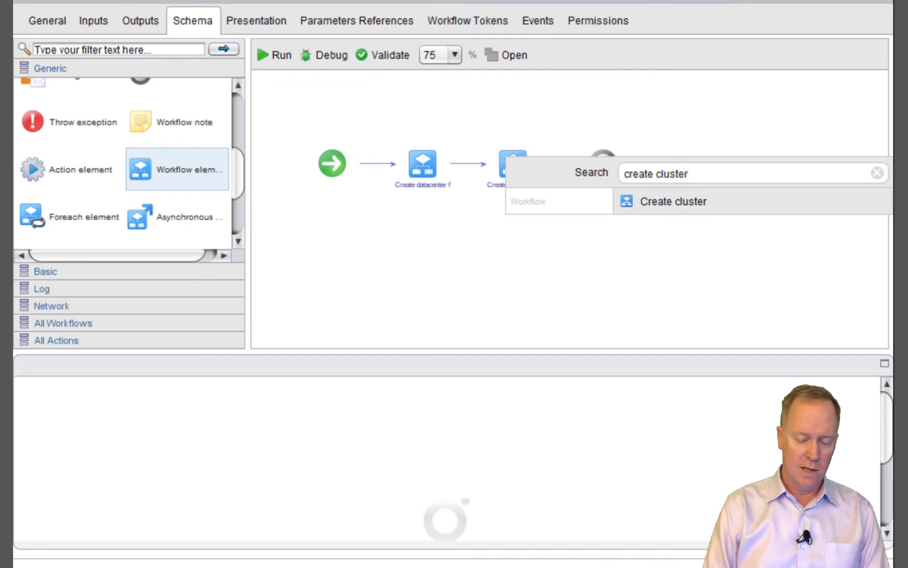
pyautogui.moveTo(639, 212)
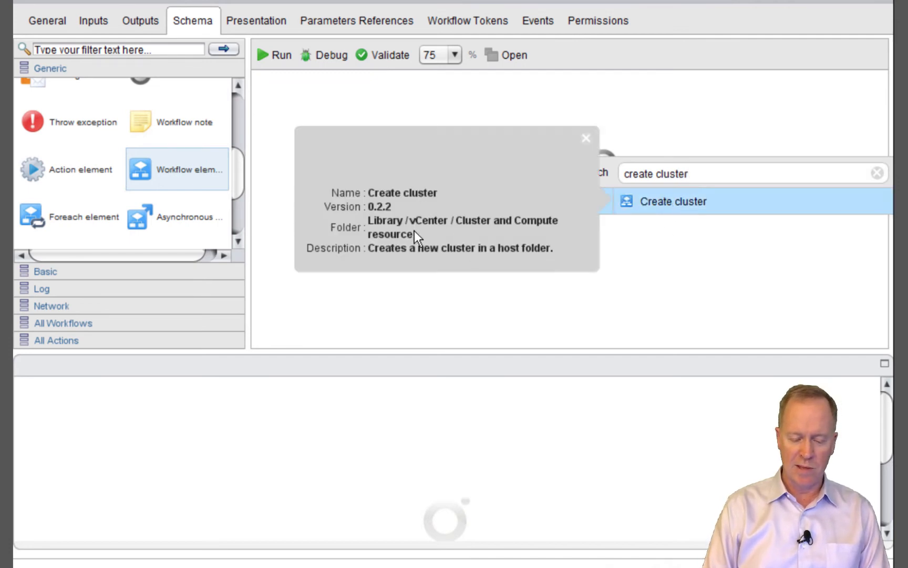
pyautogui.click(679, 205)
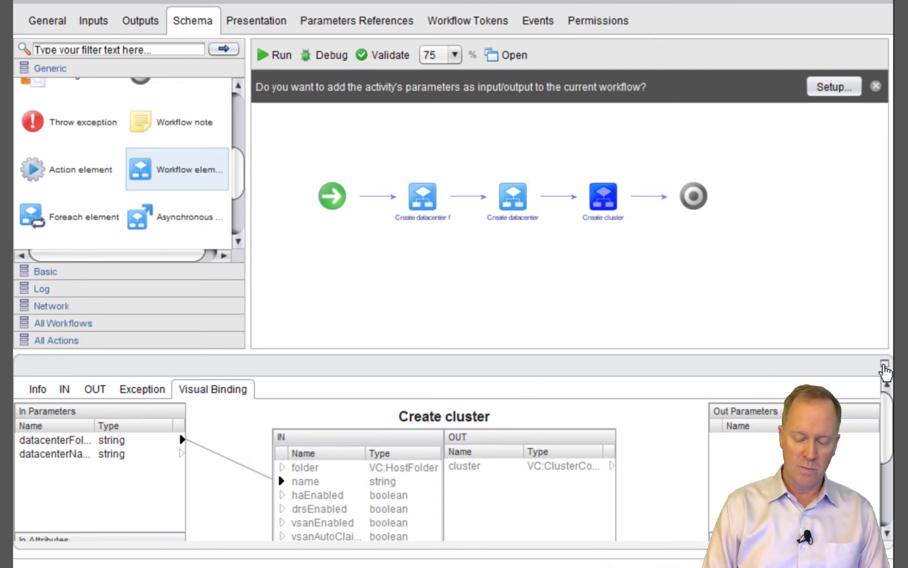
# Inspect Create cluster's bindings and delete the stray datacenterFolderName → name link
pyautogui.click(885, 366)
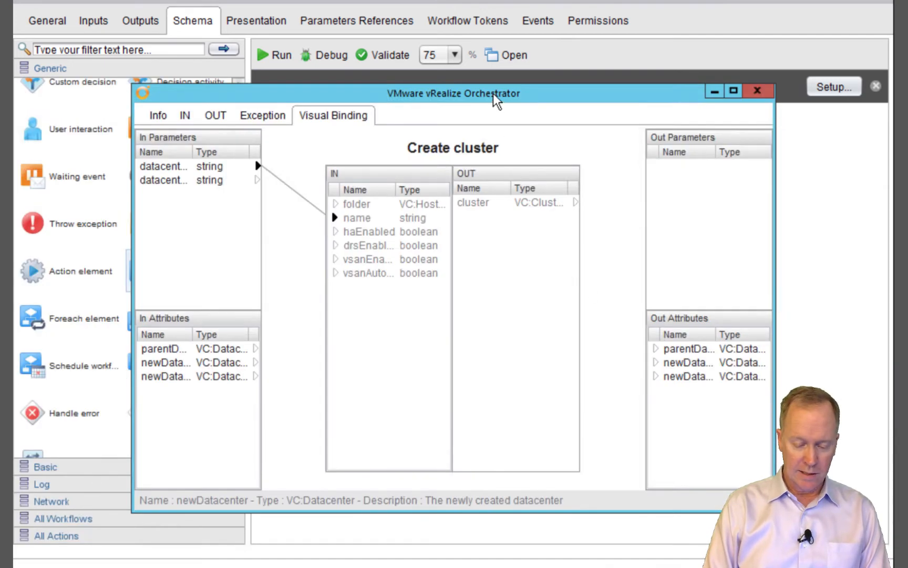
pyautogui.moveTo(497, 100); pyautogui.dragTo(528, 255)
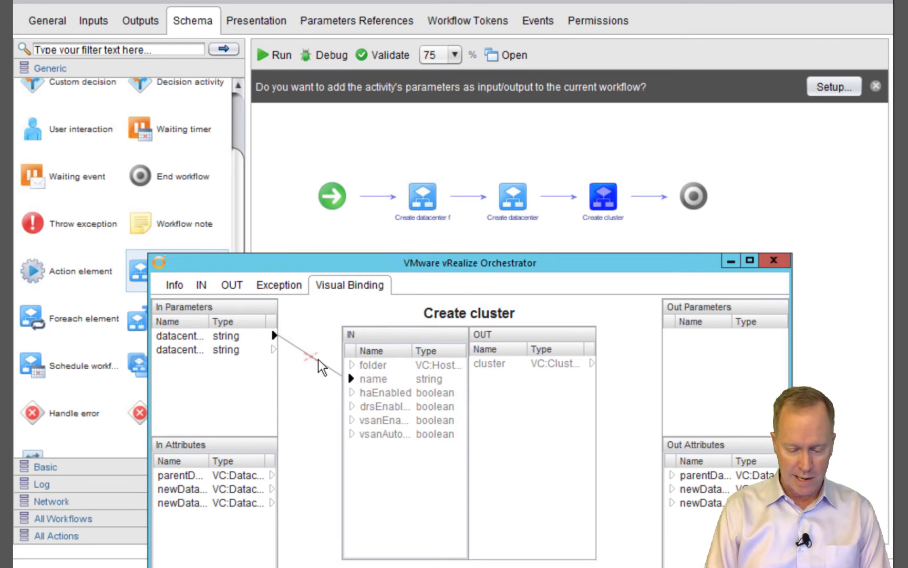
pyautogui.click(374, 381)
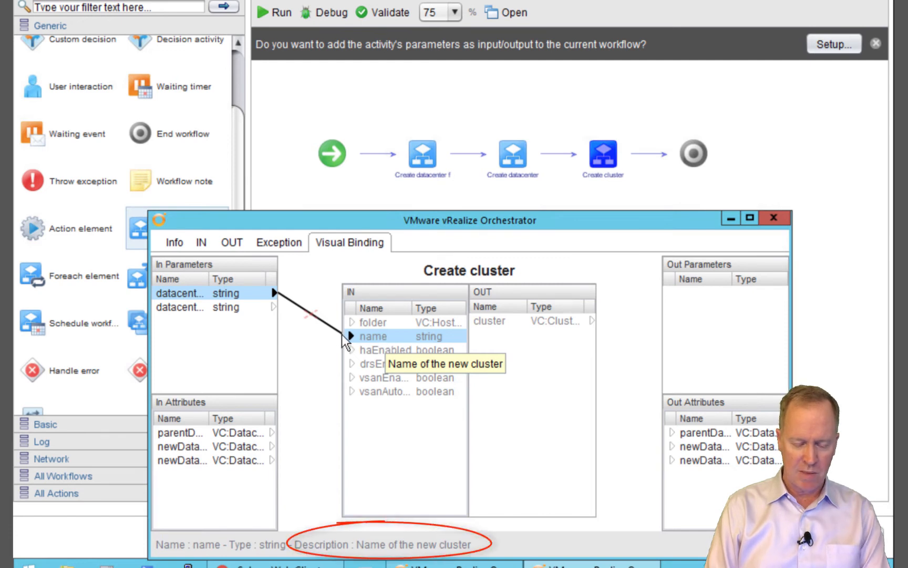
pyautogui.click(187, 293)
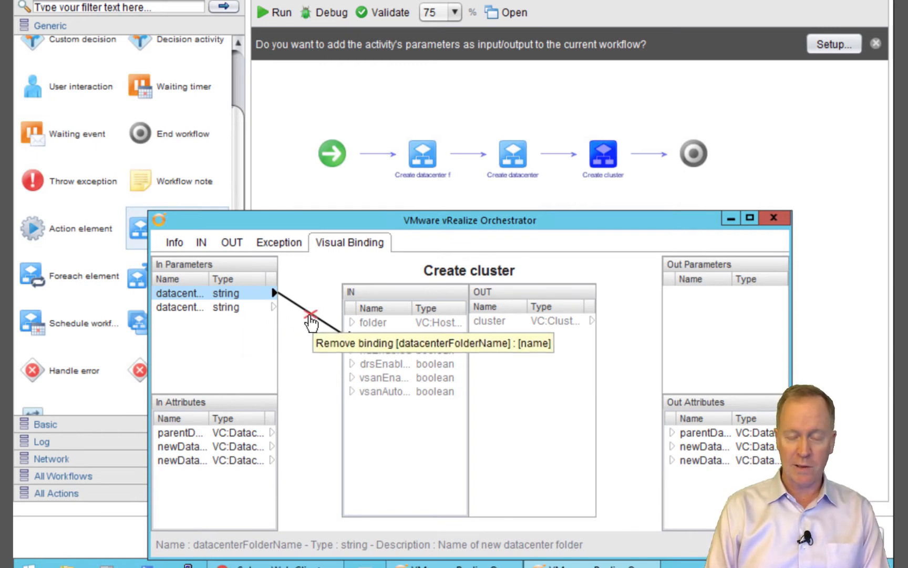
pyautogui.click(203, 243)
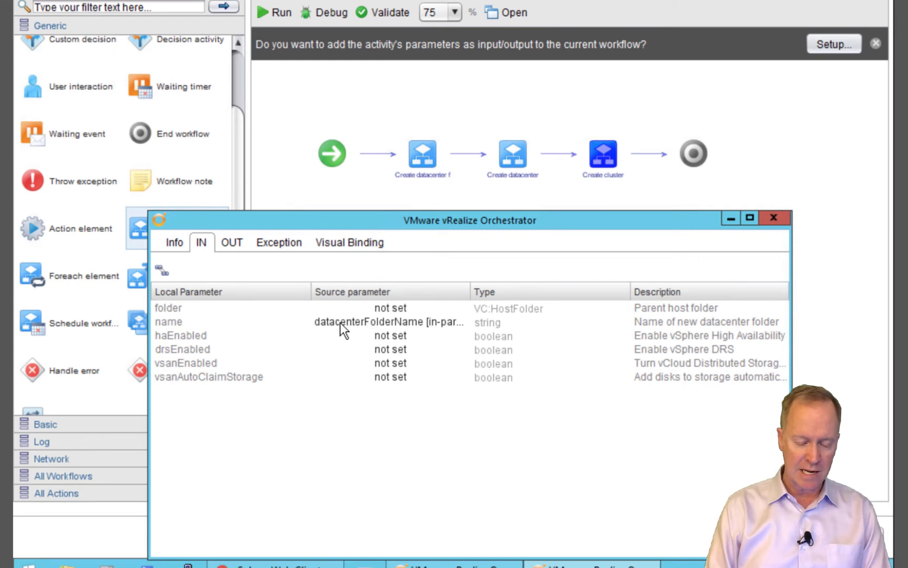
pyautogui.click(334, 246)
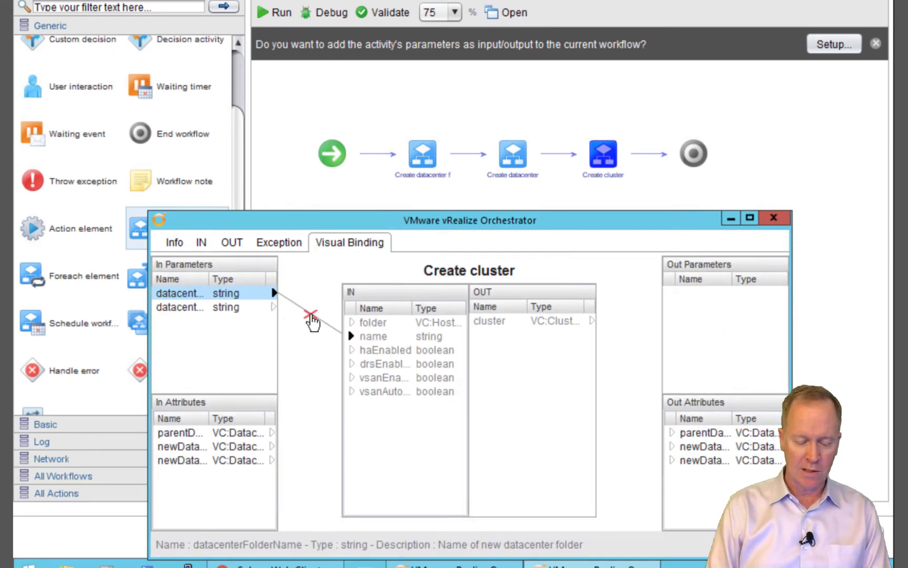
pyautogui.click(310, 315)
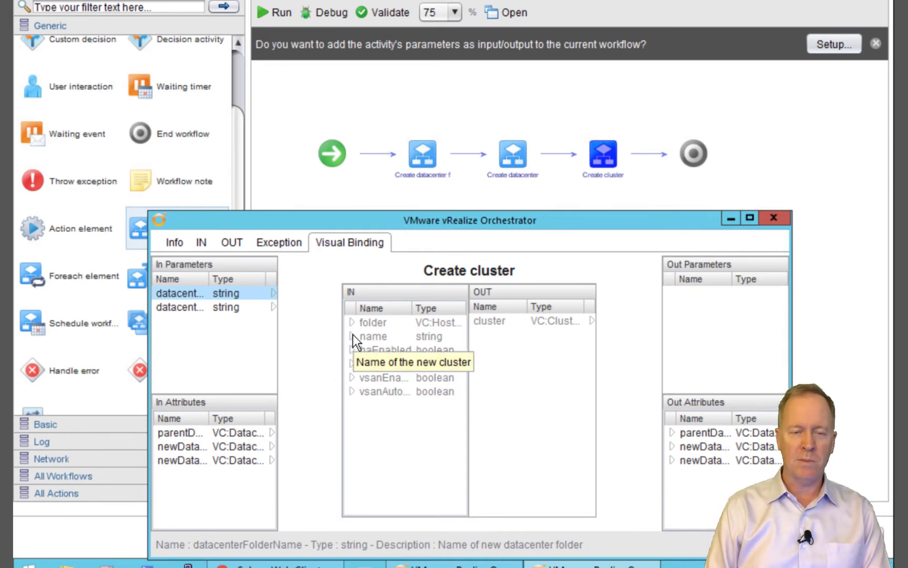
# Create a clusterName string input from Create cluster's name parameter
pyautogui.moveTo(353, 334); pyautogui.dragTo(244, 328)
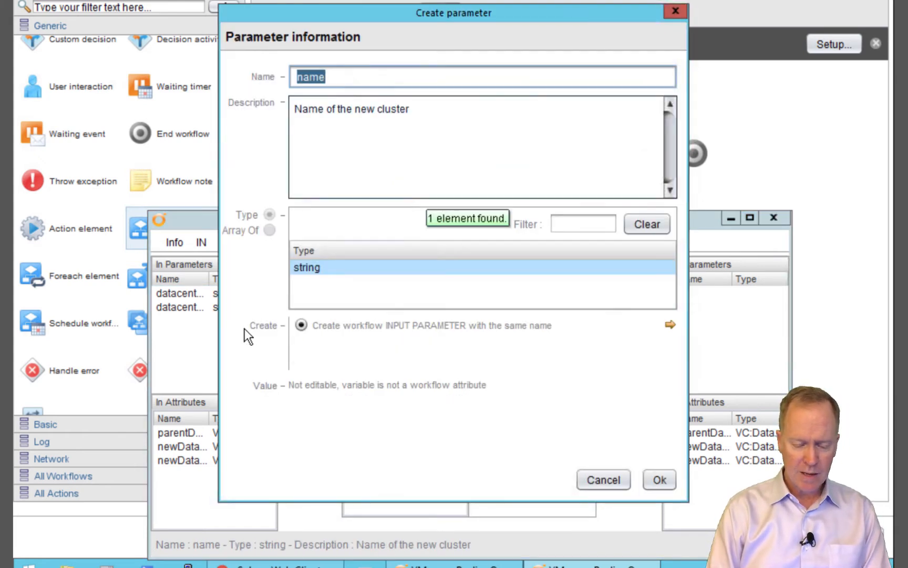
pyautogui.press('Home')
pyautogui.press('Delete')
pyautogui.write('cl')
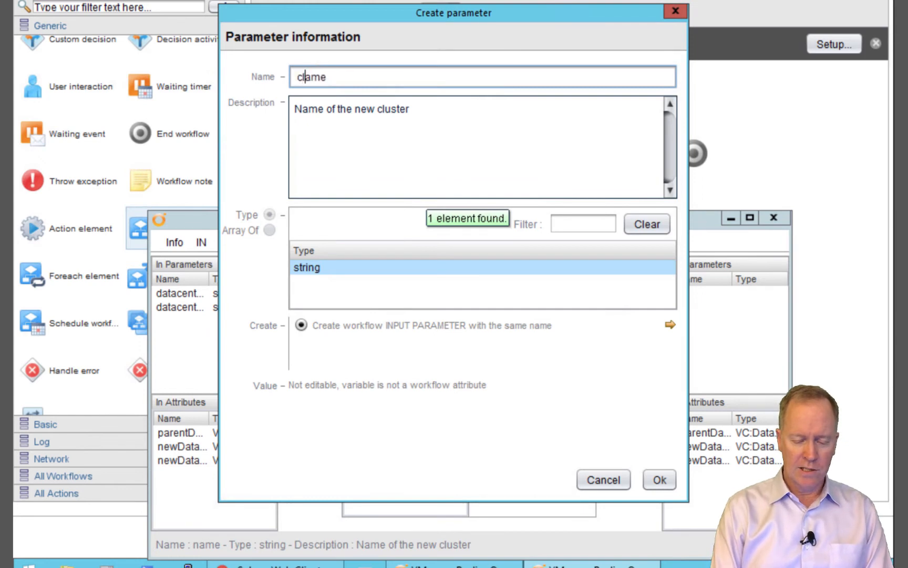
pyautogui.write('usterN')
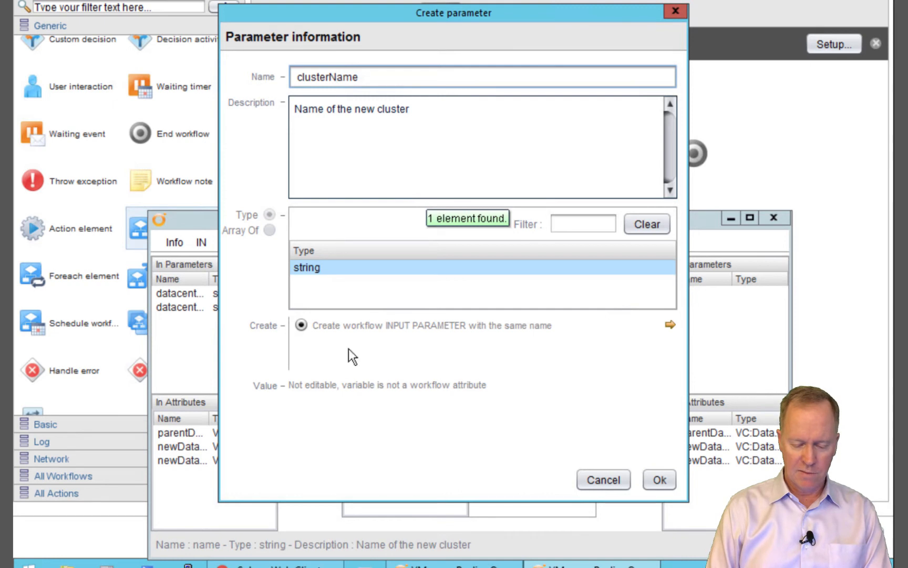
pyautogui.click(660, 480)
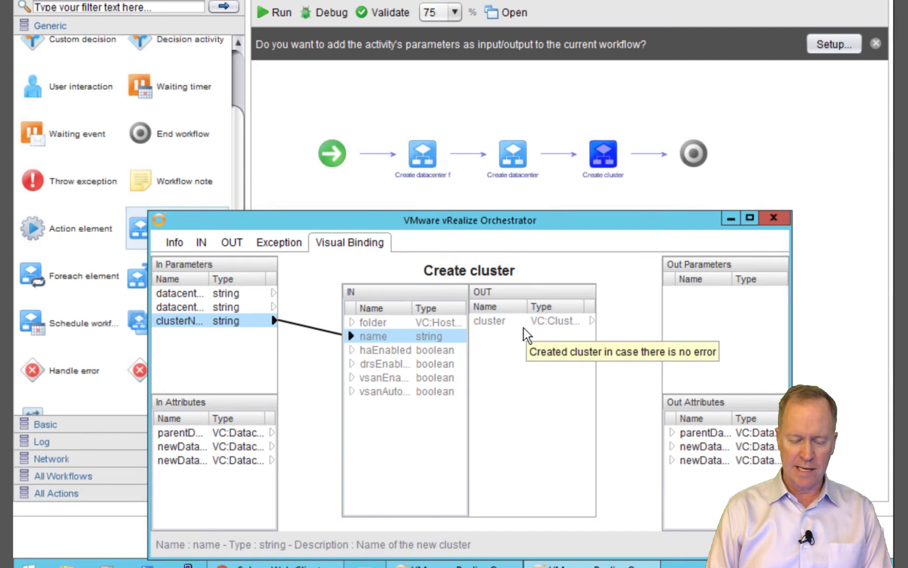
# Create a newCluster attribute from the cluster output, then look over the folder and haEnabled inputs
pyautogui.click(558, 325)
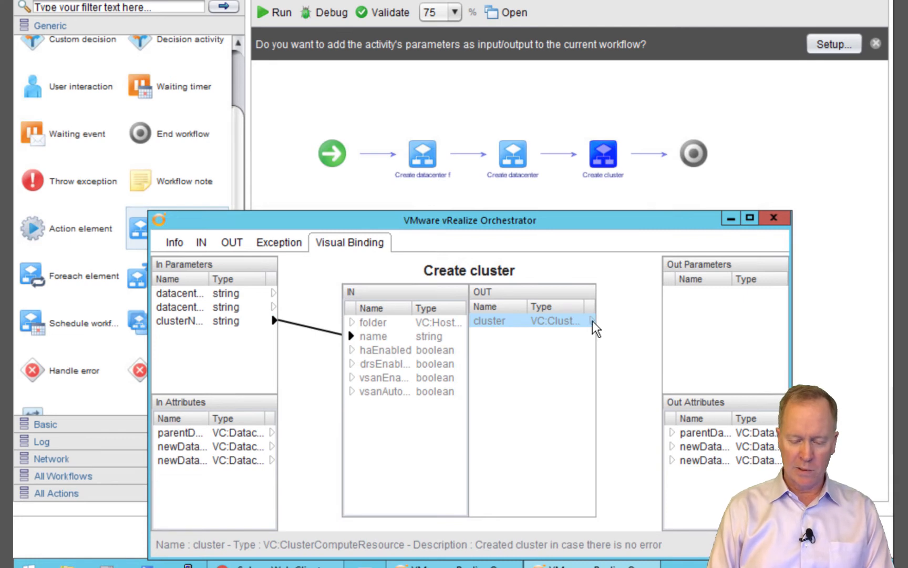
pyautogui.moveTo(592, 319); pyautogui.dragTo(691, 487)
pyautogui.write('newCluster')
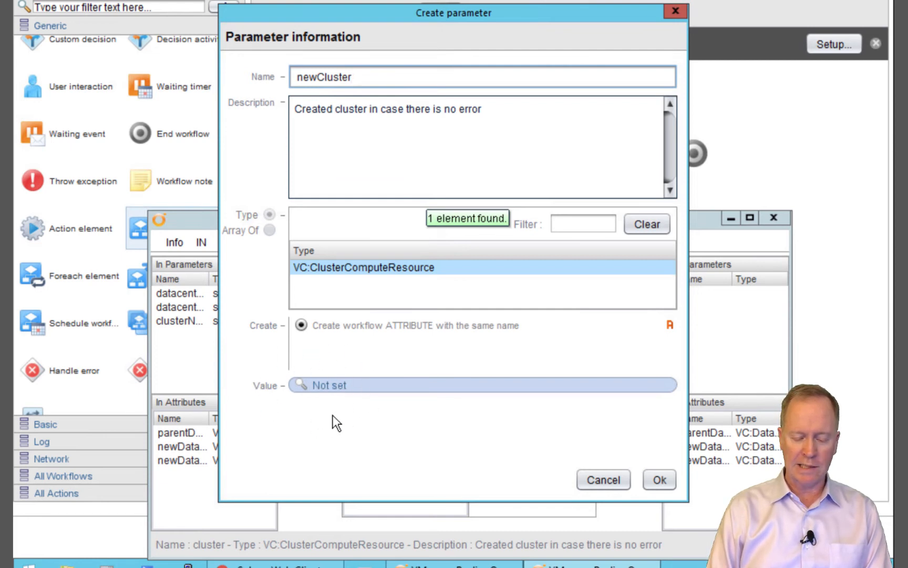
pyautogui.click(661, 482)
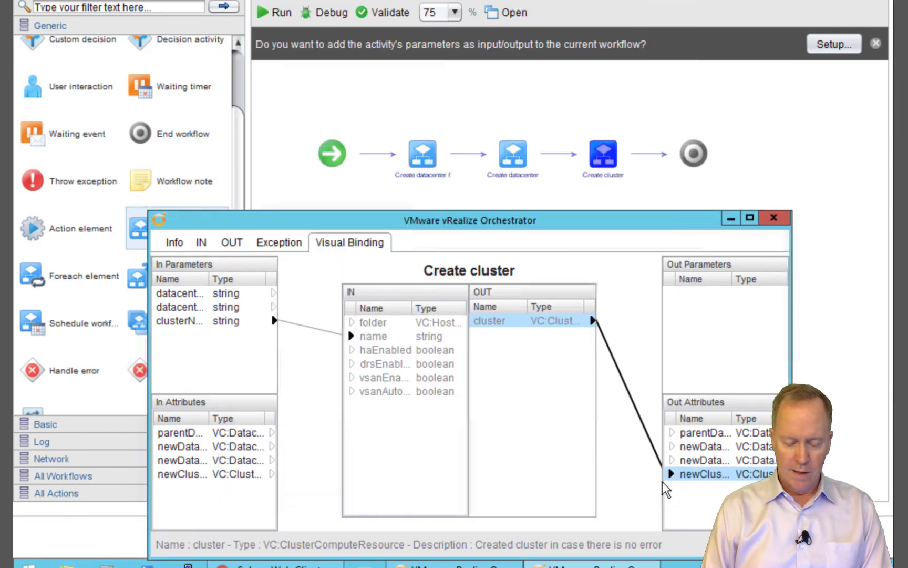
pyautogui.click(381, 324)
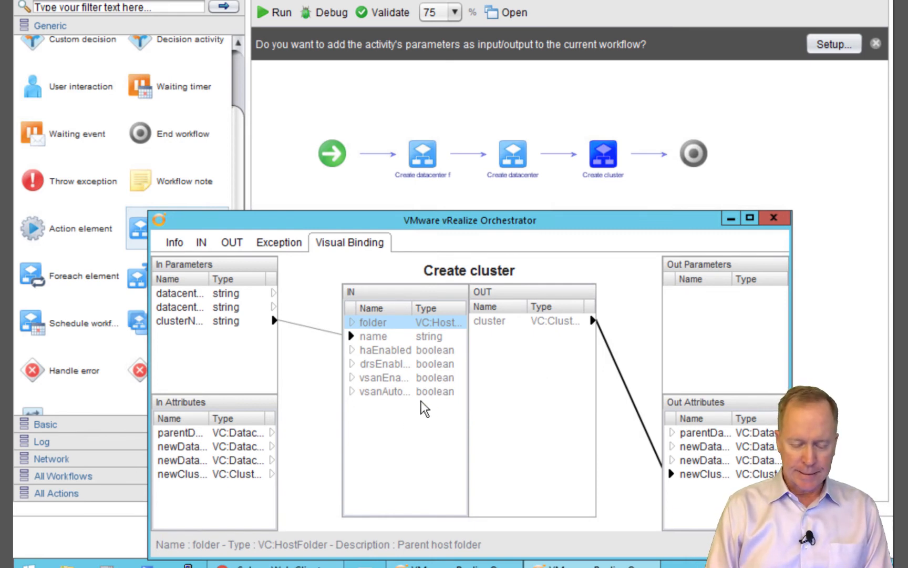
pyautogui.click(372, 350)
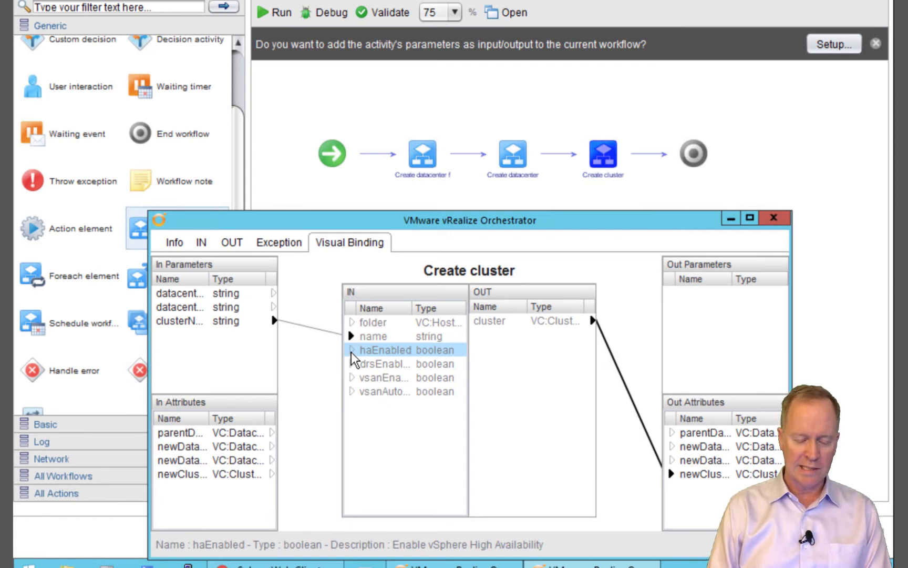
# Create a haEnabled boolean attribute with value No feeding Create cluster's haEnabled input
pyautogui.keyDown('shift'); pyautogui.click(353, 363); pyautogui.keyUp('shift')
pyautogui.moveTo(354, 363); pyautogui.dragTo(217, 500)
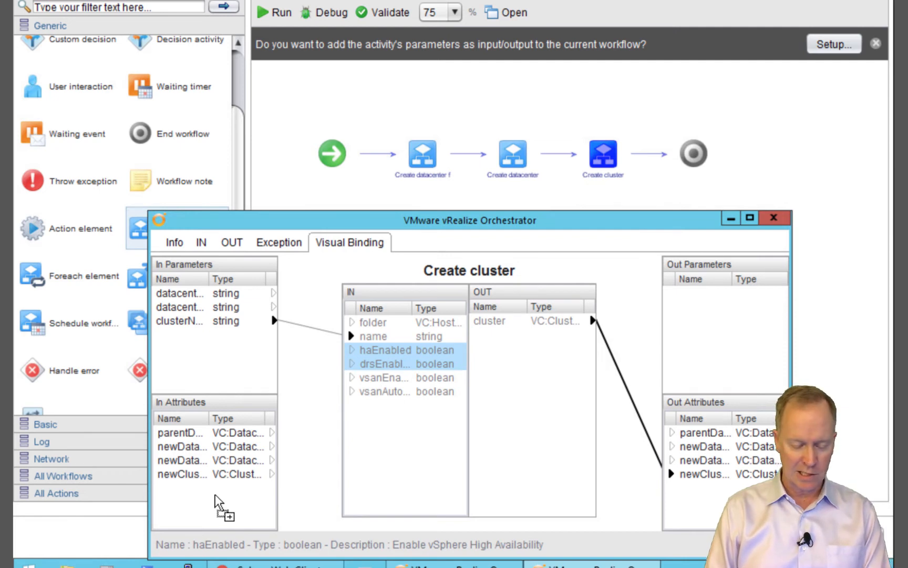
pyautogui.moveTo(215, 497); pyautogui.dragTo(215, 497)
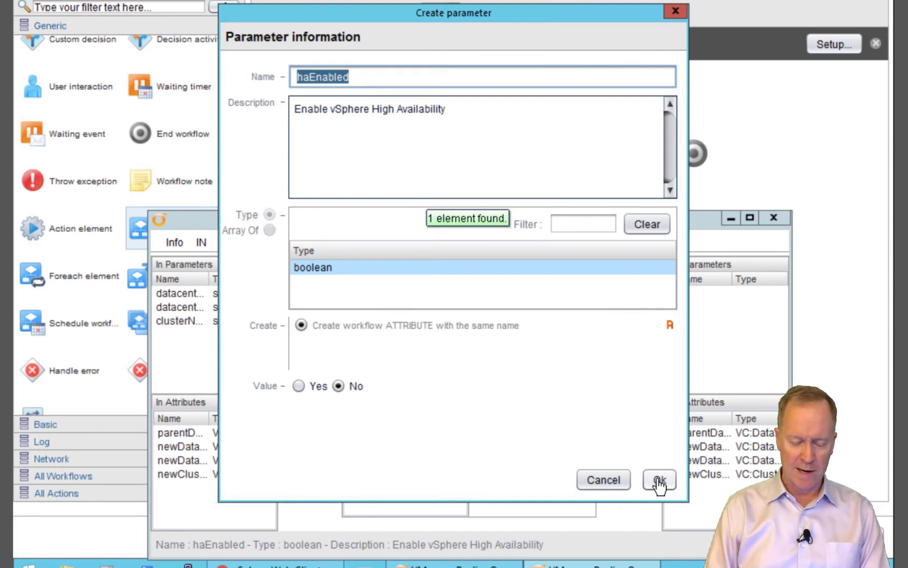
pyautogui.click(659, 481)
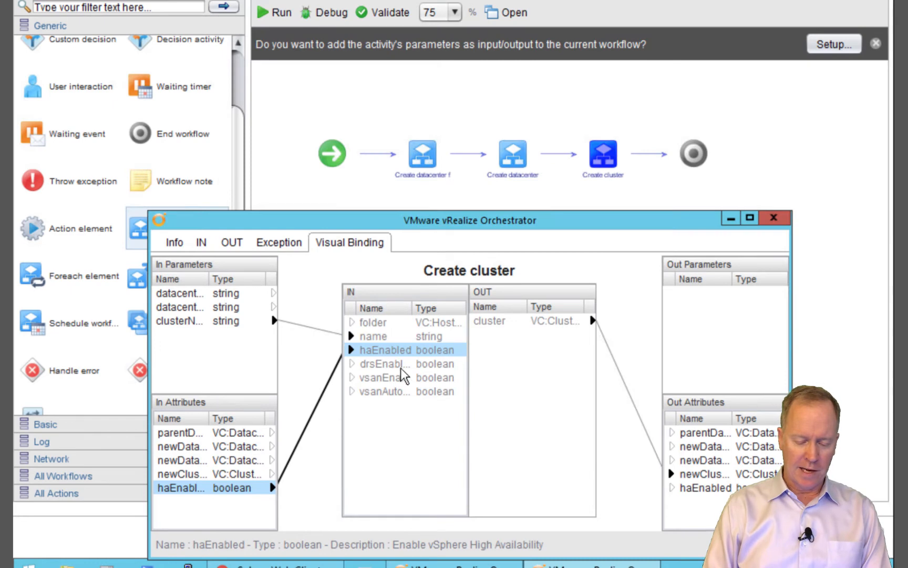
pyautogui.click(354, 364)
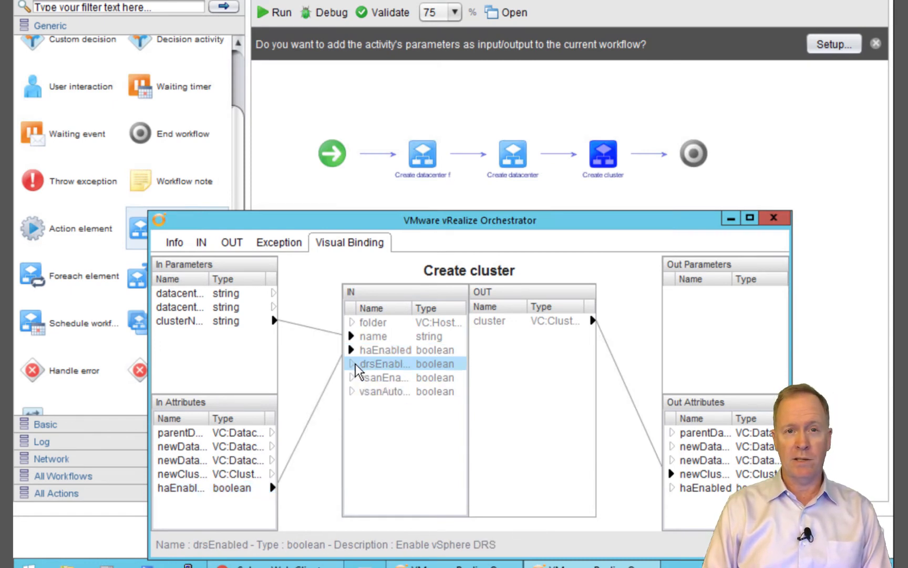
# Create boolean attributes drsEnabled (Yes), vsanEnabled (No) and vsanAutoClaimStorage (No) bound to Create cluster's matching inputs
pyautogui.moveTo(355, 373); pyautogui.dragTo(245, 515)
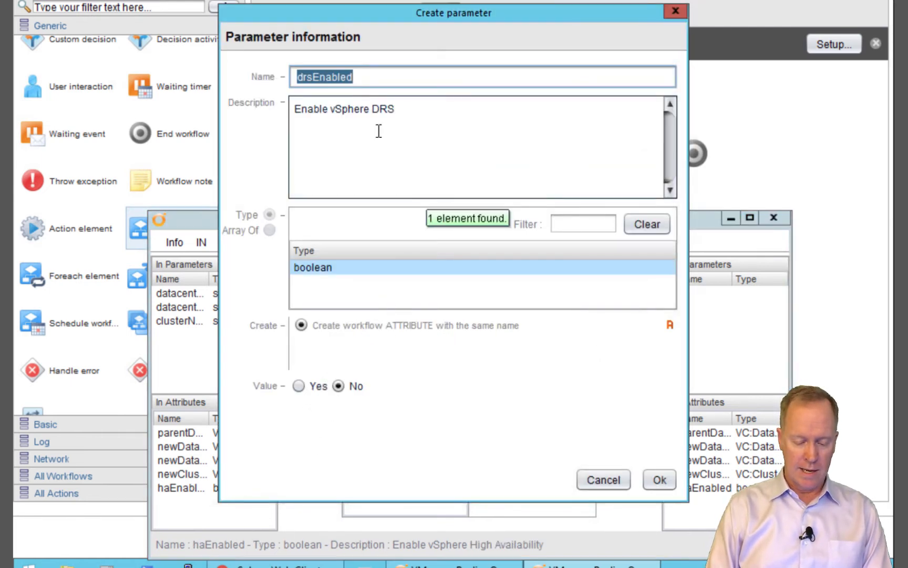
pyautogui.click(298, 387)
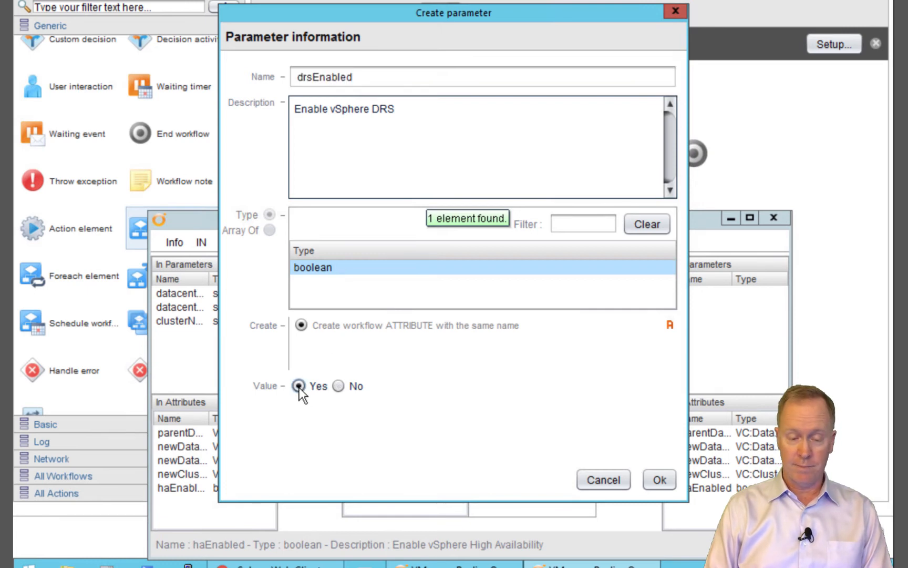
pyautogui.click(660, 480)
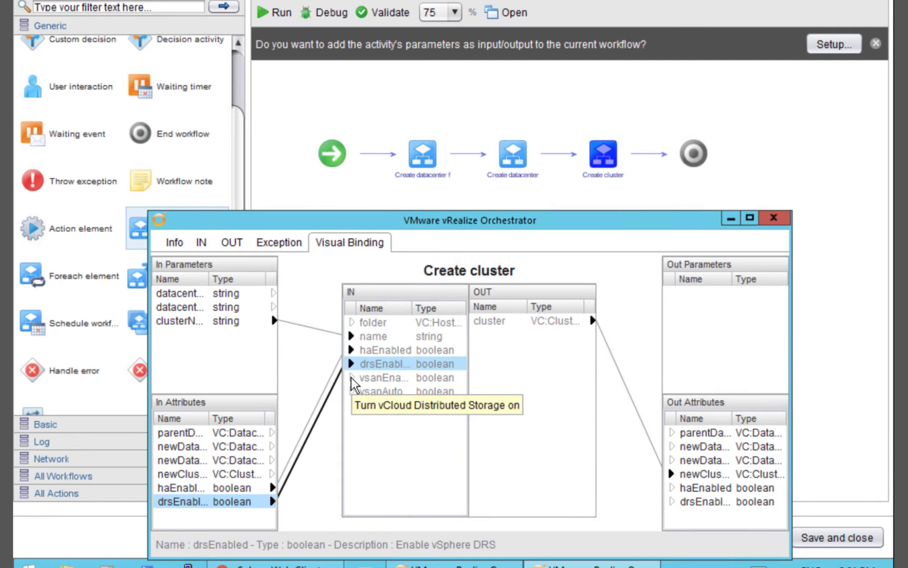
pyautogui.moveTo(351, 385); pyautogui.dragTo(249, 514)
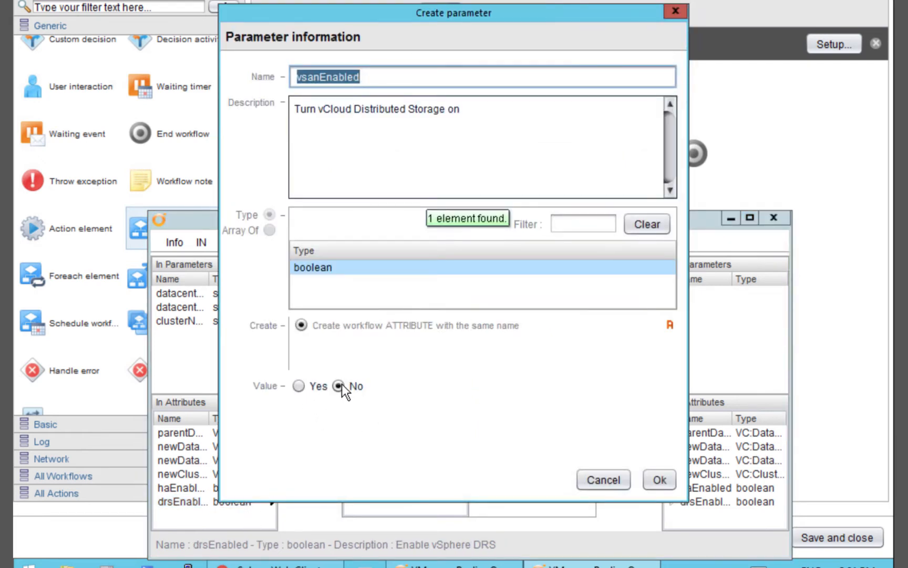
pyautogui.click(660, 480)
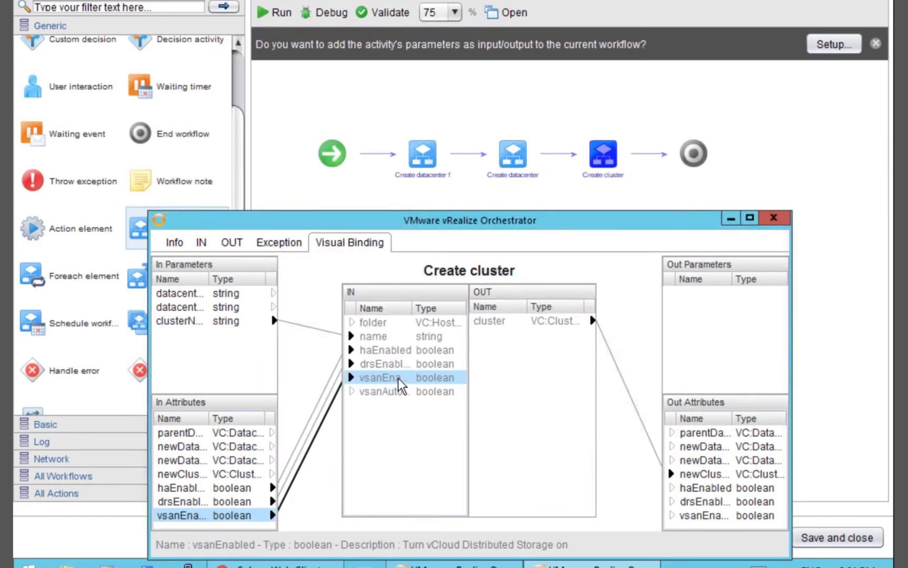
pyautogui.moveTo(361, 391); pyautogui.dragTo(203, 422)
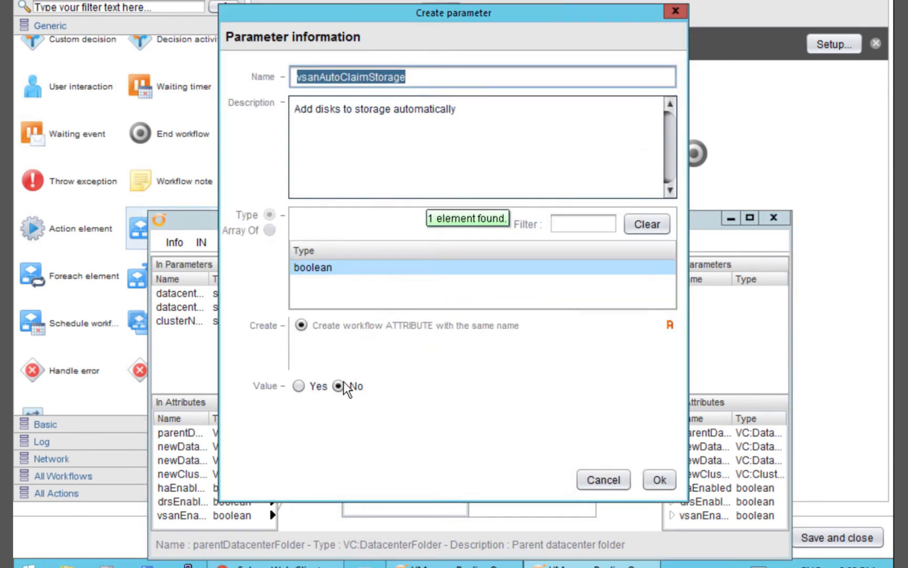
pyautogui.click(659, 481)
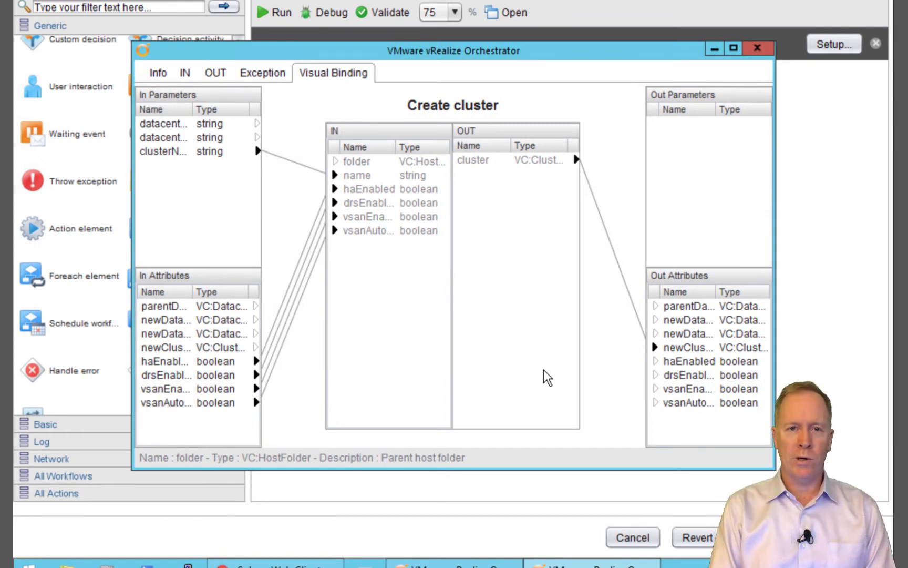
# Leave the folder input unbound, close the binding window, and attempt to save and close the workflow
pyautogui.click(368, 167)
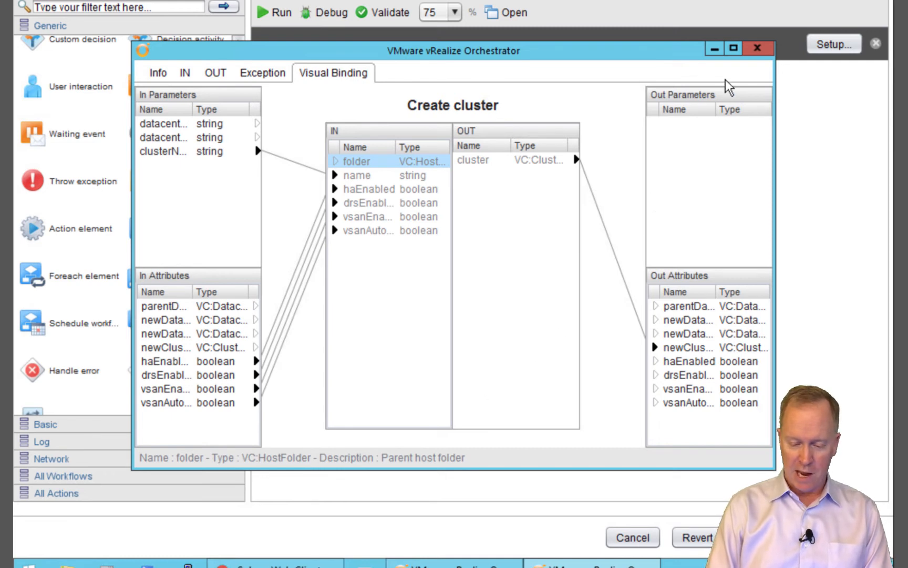
pyautogui.click(757, 48)
pyautogui.click(851, 542)
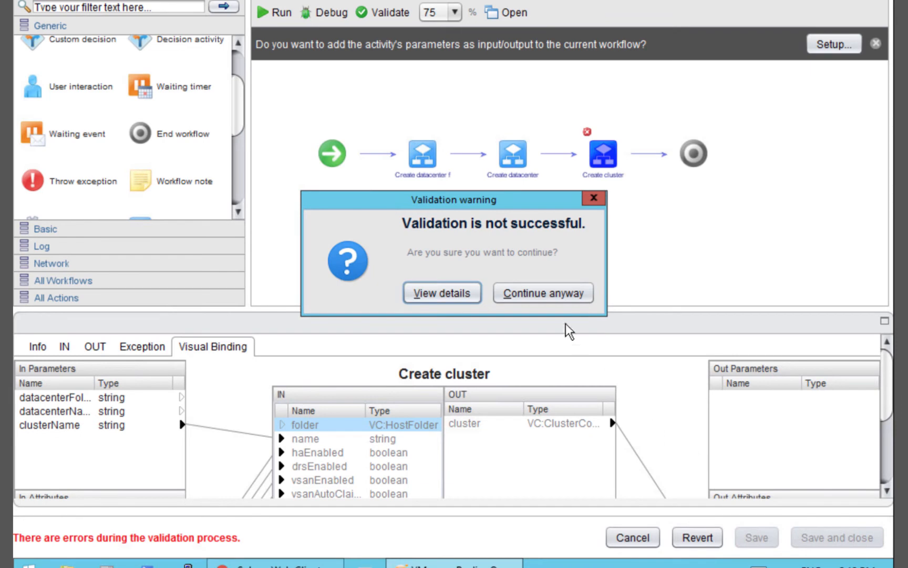
# Continue saving despite the validation errors, deselect the schema element, and go to the vCenter Inventory
pyautogui.click(549, 295)
pyautogui.click(435, 238)
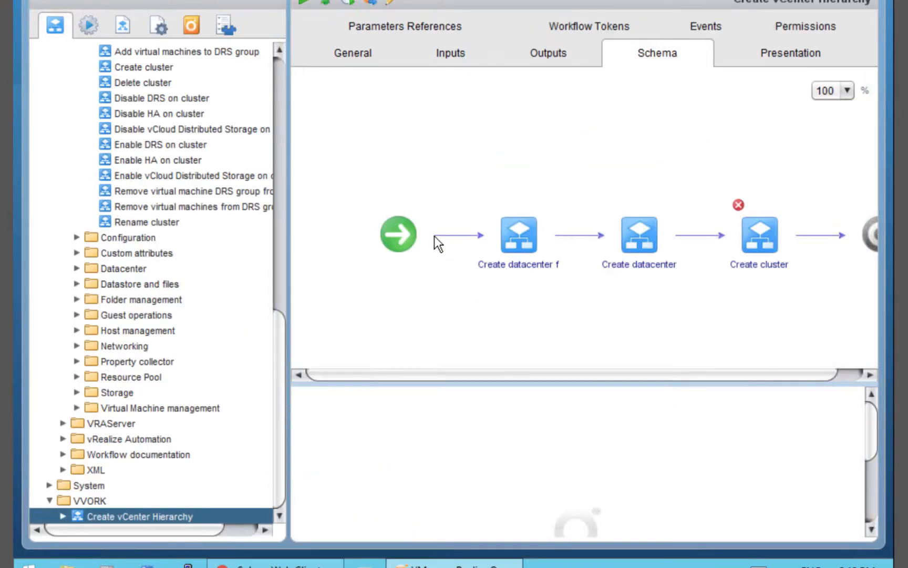
pyautogui.click(220, 30)
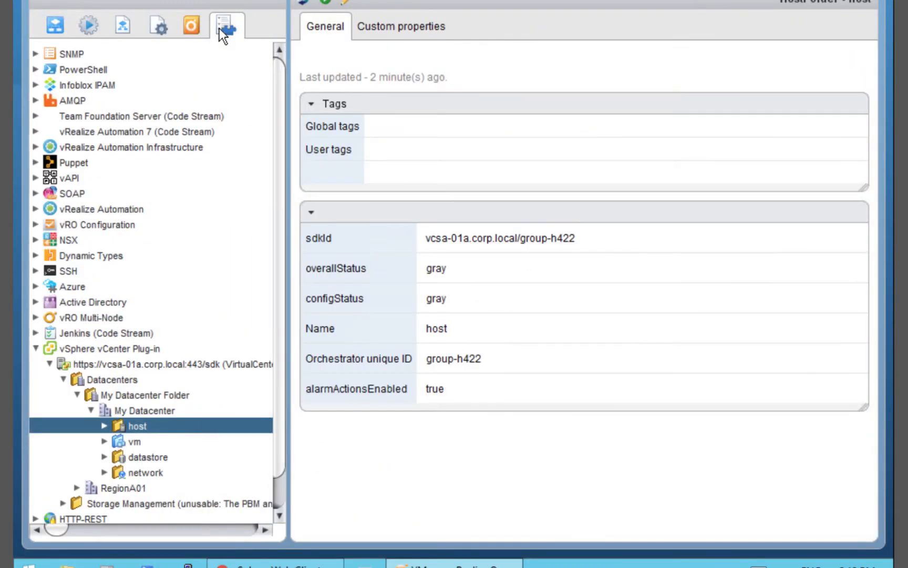
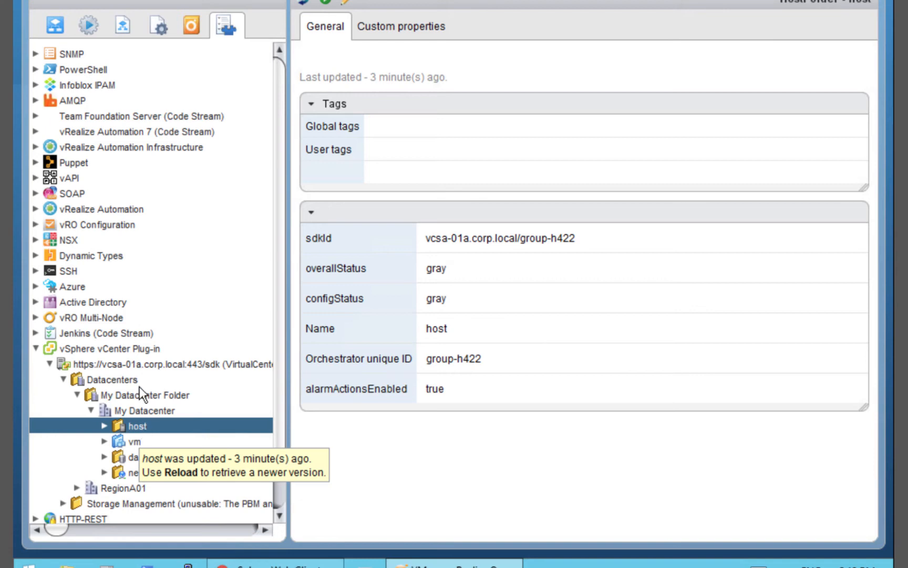
# Open Create vCenter Hierarchy in edit mode, with element properties detached into a lowered window
pyautogui.click(52, 24)
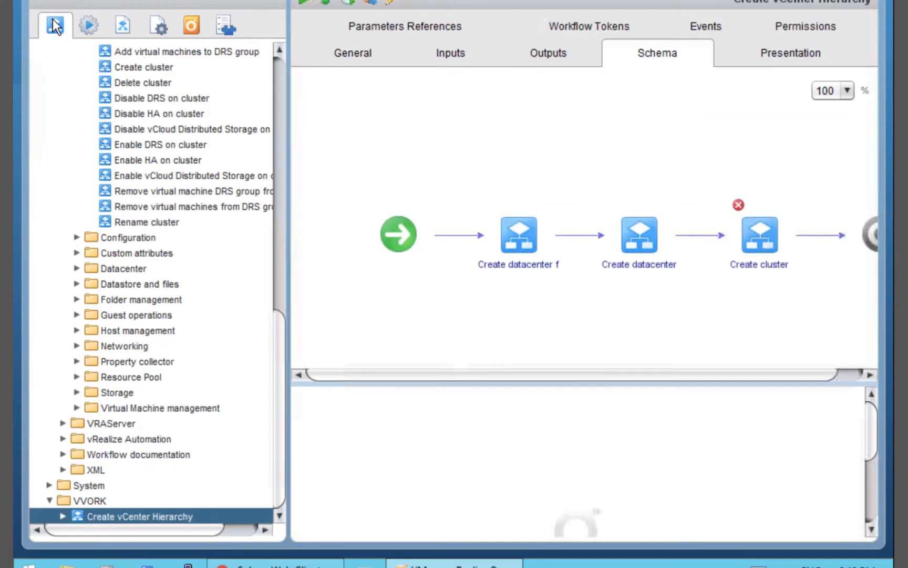
pyautogui.click(390, 2)
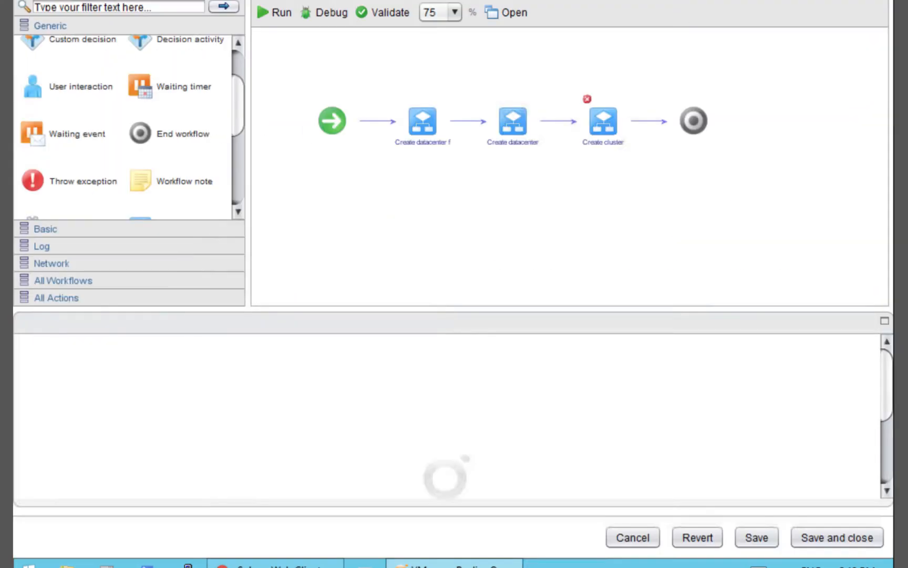
pyautogui.click(885, 321)
pyautogui.moveTo(582, 51); pyautogui.dragTo(589, 151)
# Promote Create cluster's folder input to a new attribute named hostFolder and close the binding window
pyautogui.click(606, 124)
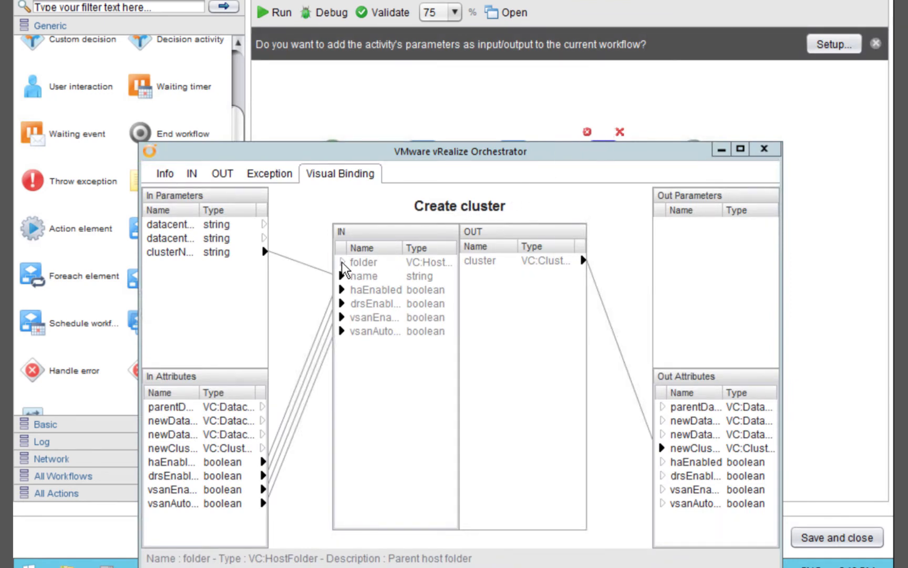
pyautogui.moveTo(342, 268); pyautogui.dragTo(217, 525)
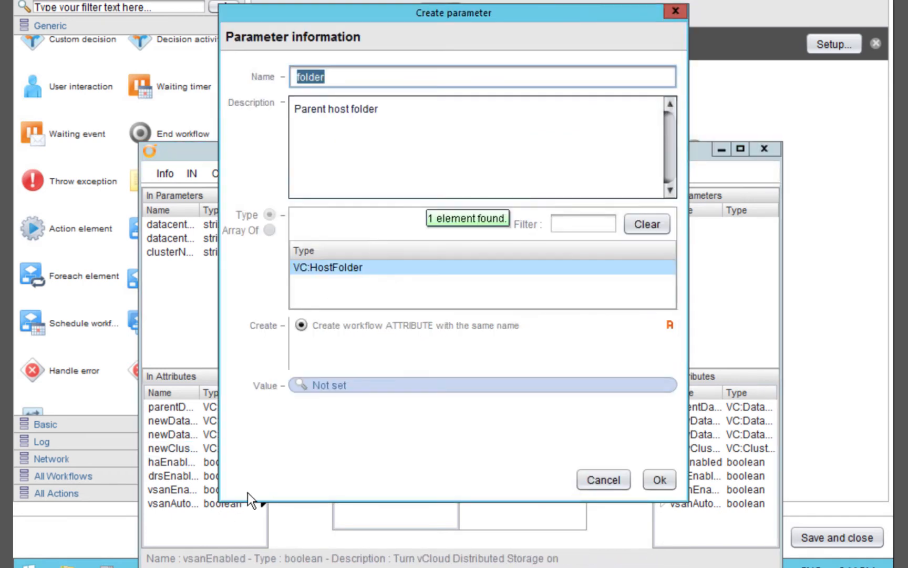
pyautogui.press('Home')
pyautogui.write('host')
pyautogui.press('Delete')
pyautogui.write('F')
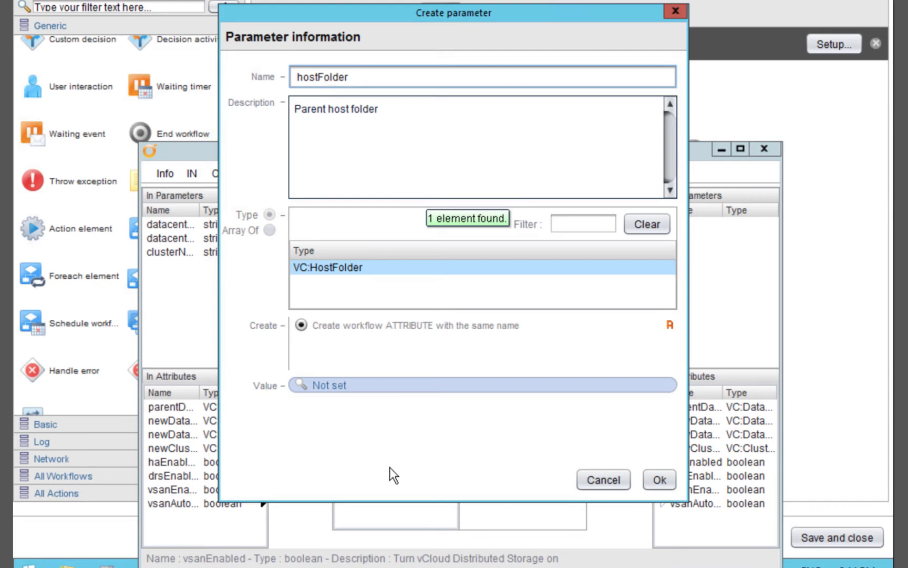
pyautogui.click(657, 476)
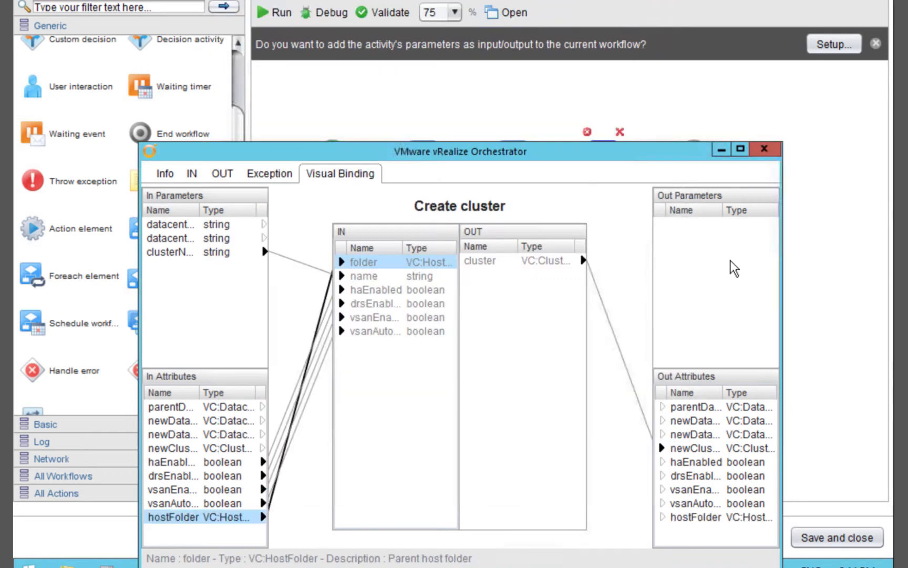
pyautogui.click(765, 149)
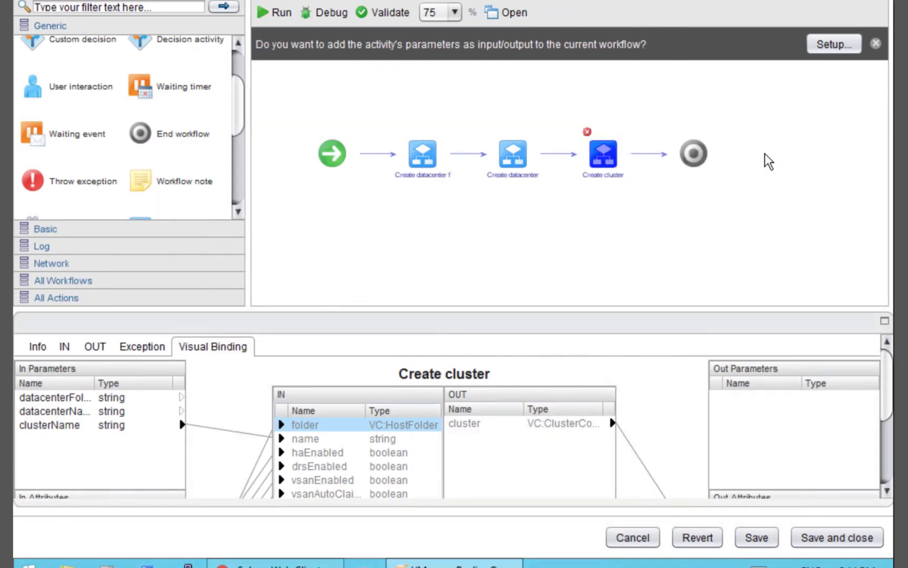
pyautogui.press('super')
pyautogui.press('super')
# Remove My Datacenter Folder from the vSphere inventory, then go back to the Orchestrator editor
pyautogui.hotkey('alt', 'Tab')
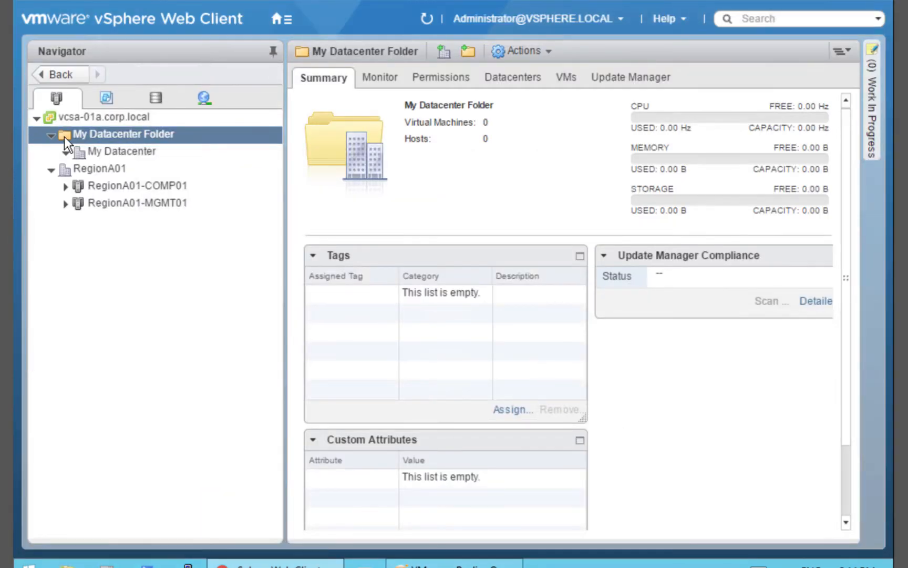
pyautogui.rightClick(64, 136)
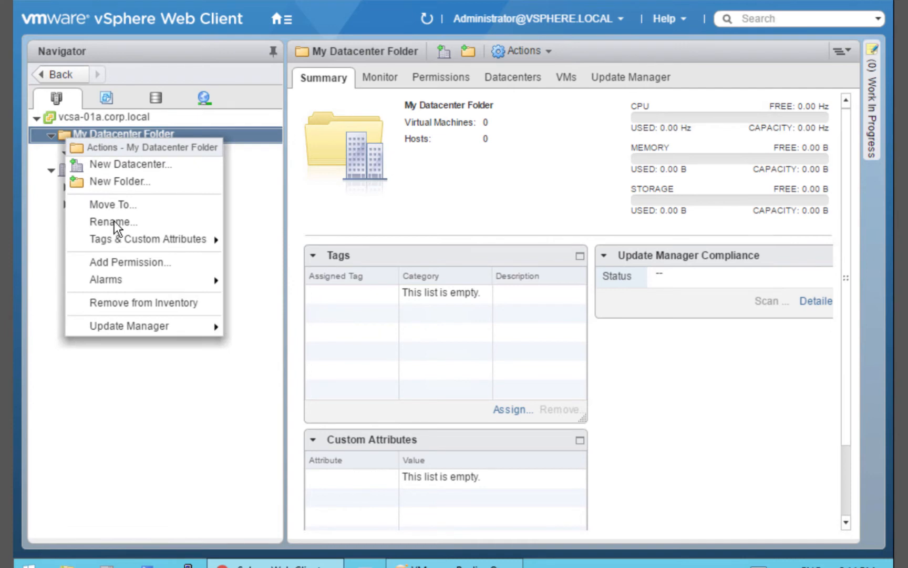
pyautogui.click(123, 299)
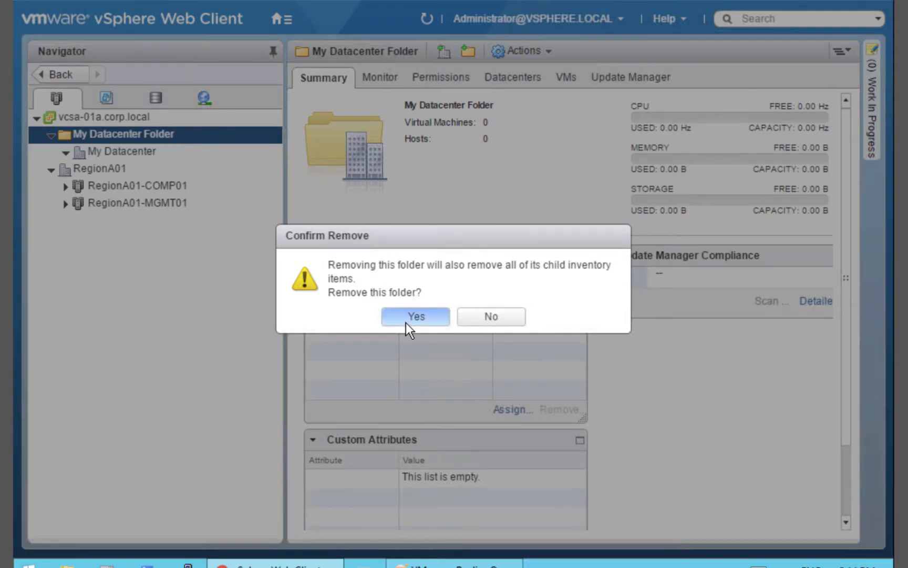
pyautogui.click(415, 316)
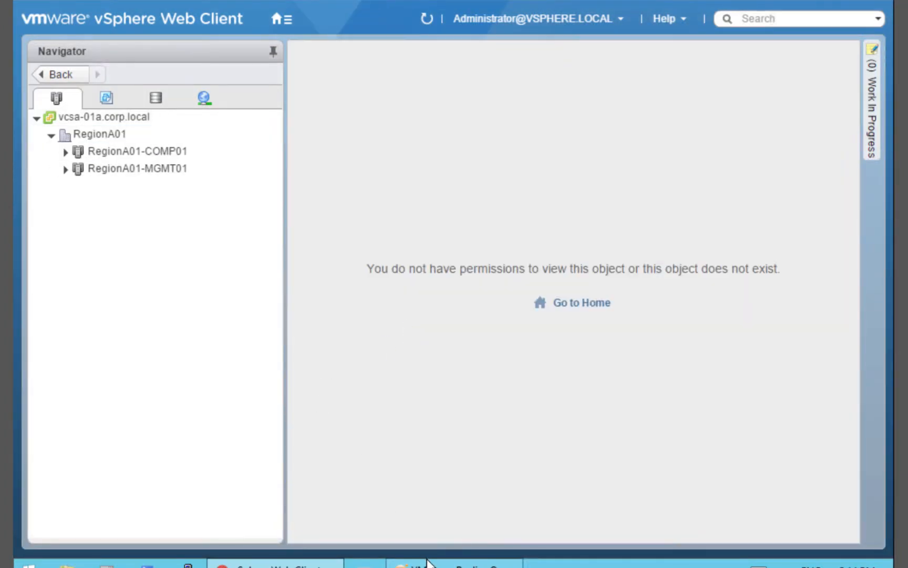
pyautogui.rightClick(455, 563)
pyautogui.click(415, 533)
pyautogui.click(455, 564)
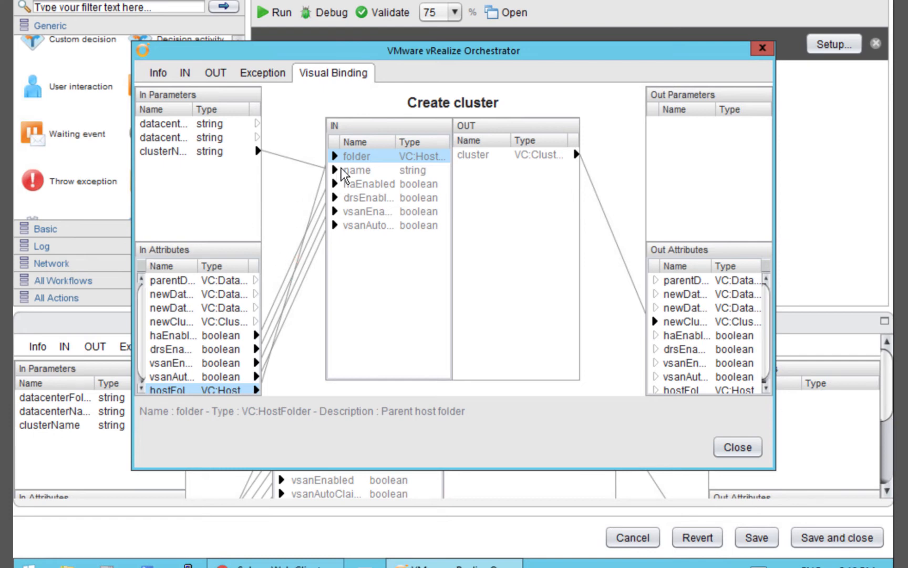
# Wire Create cluster's folder input to the hostFolder attribute and close the binding window
pyautogui.moveTo(362, 164); pyautogui.dragTo(179, 397)
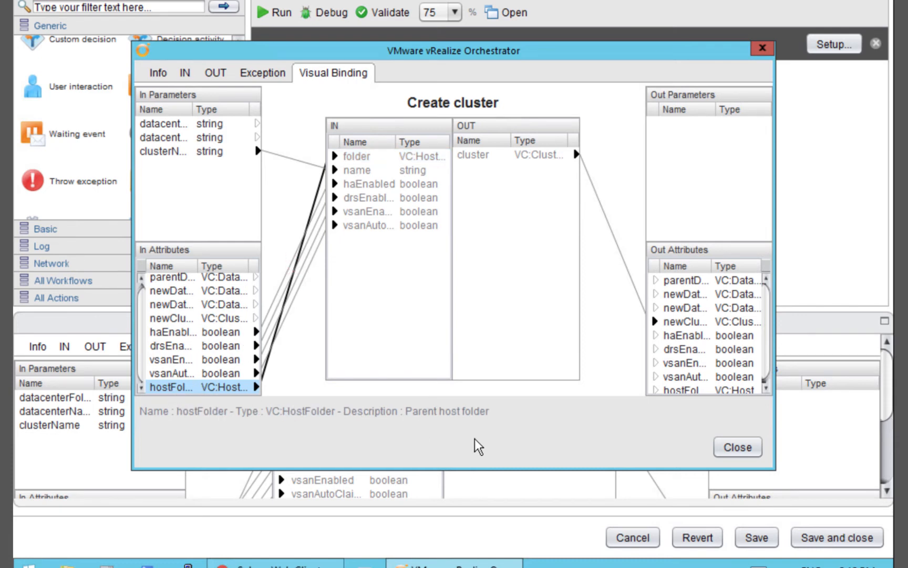
pyautogui.click(734, 453)
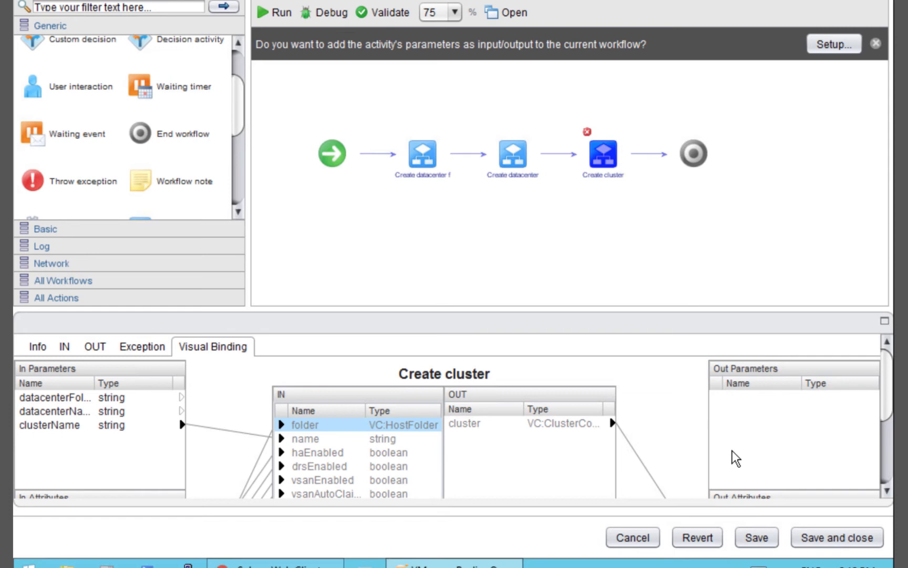
pyautogui.scroll(-1, 239, 199)
pyautogui.scroll(-3, 237, 198)
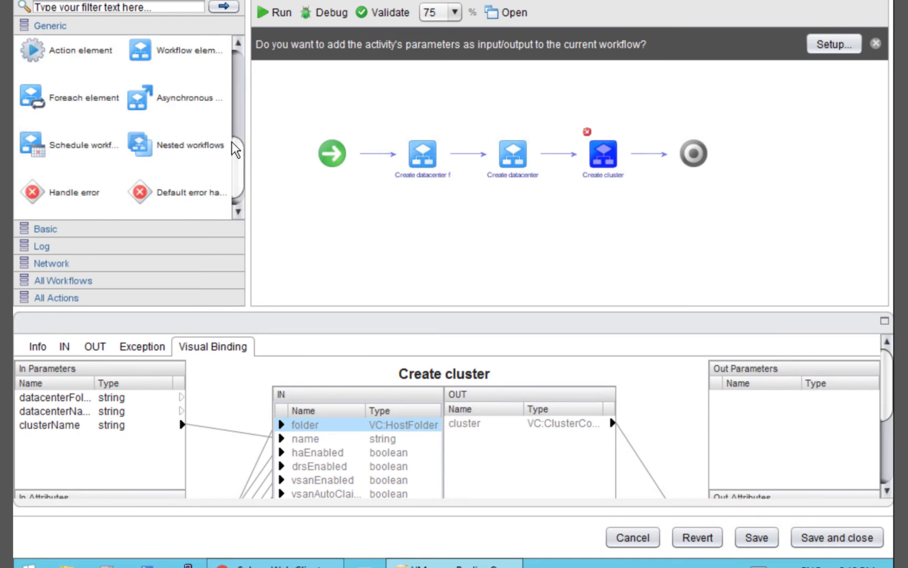
pyautogui.moveTo(604, 152)
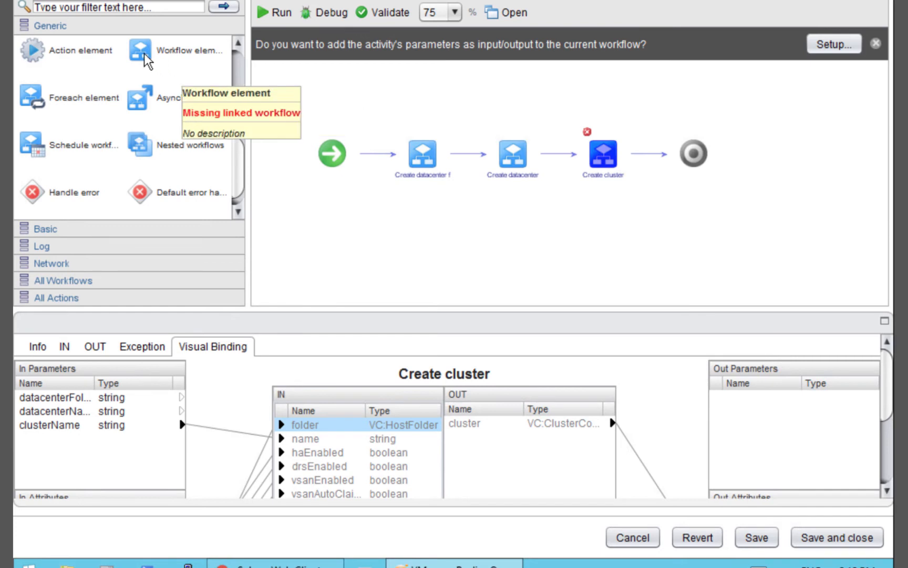
pyautogui.moveTo(147, 59); pyautogui.dragTo(551, 123)
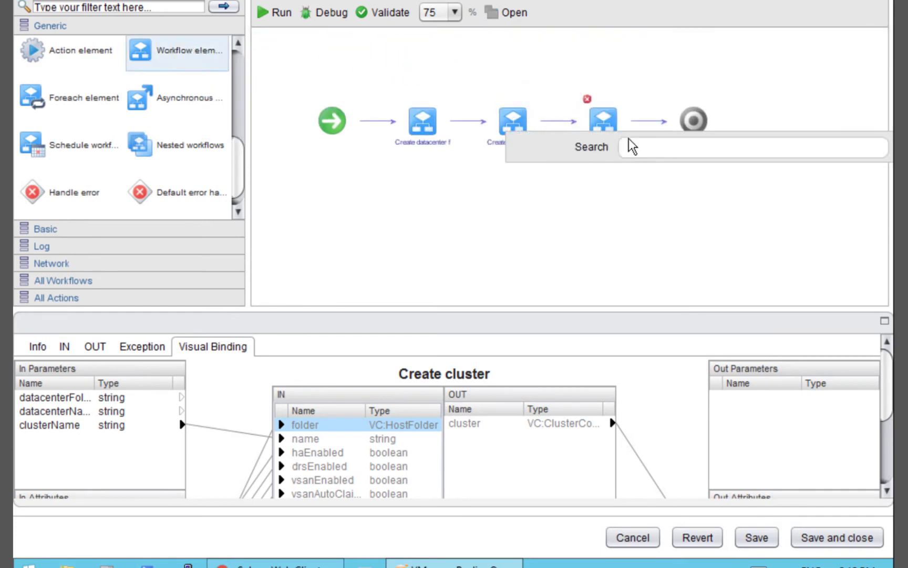
pyautogui.write('host folder')
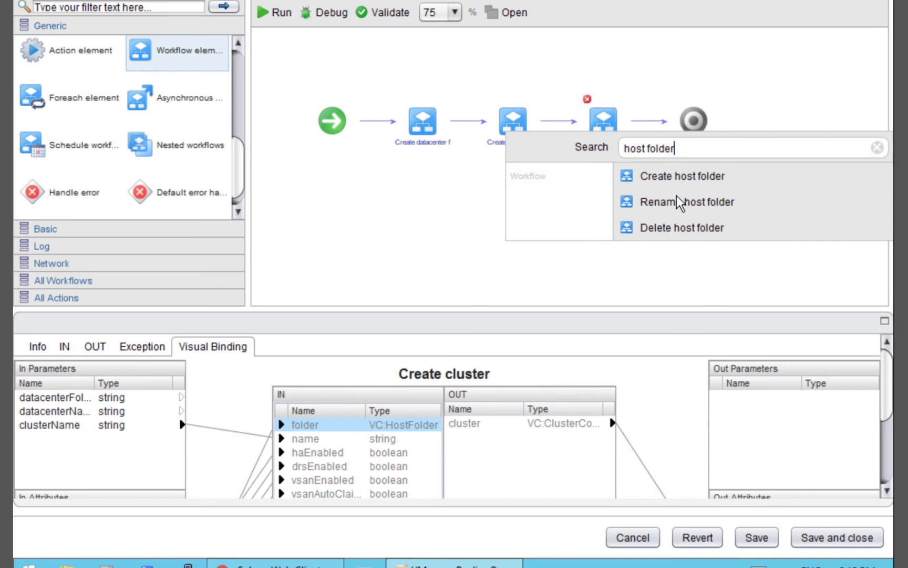
pyautogui.press('Escape')
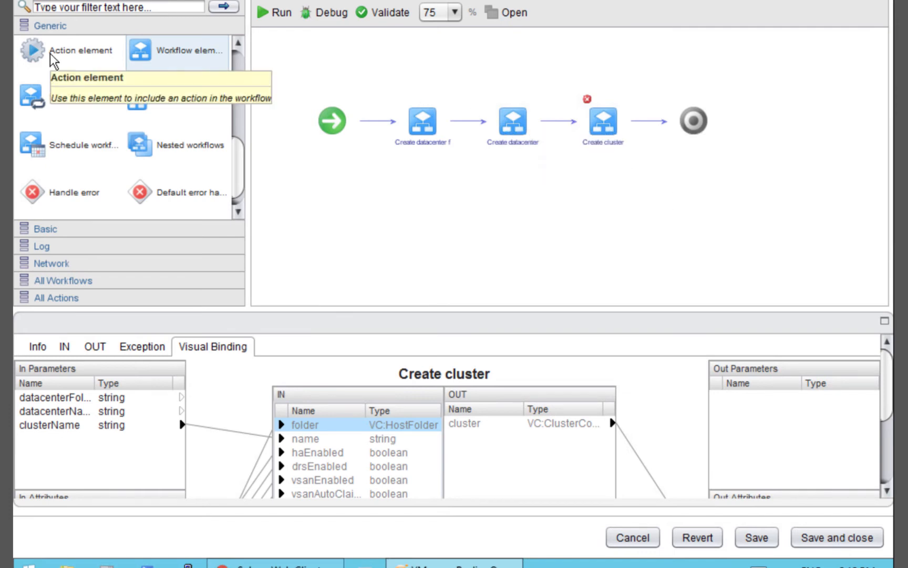
pyautogui.moveTo(50, 53); pyautogui.dragTo(561, 132)
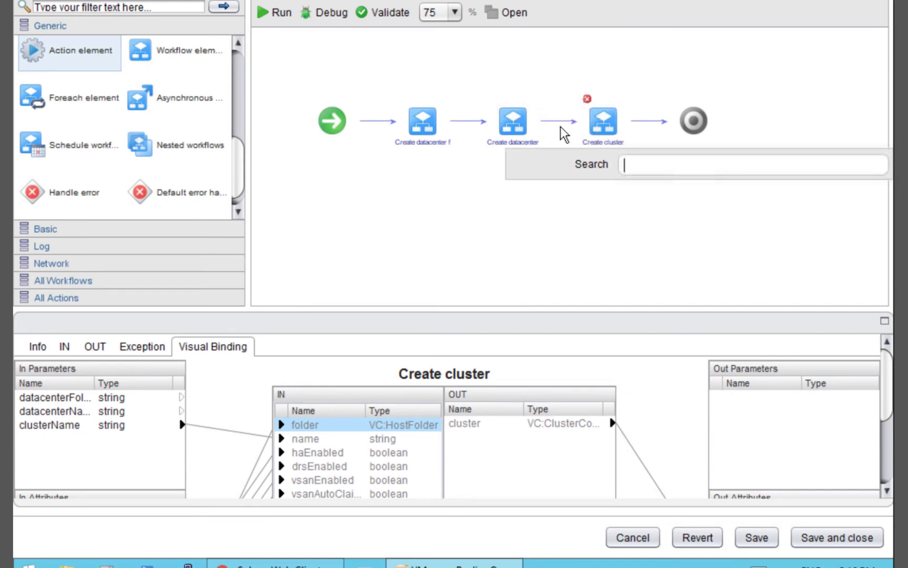
pyautogui.write('hostfolder')
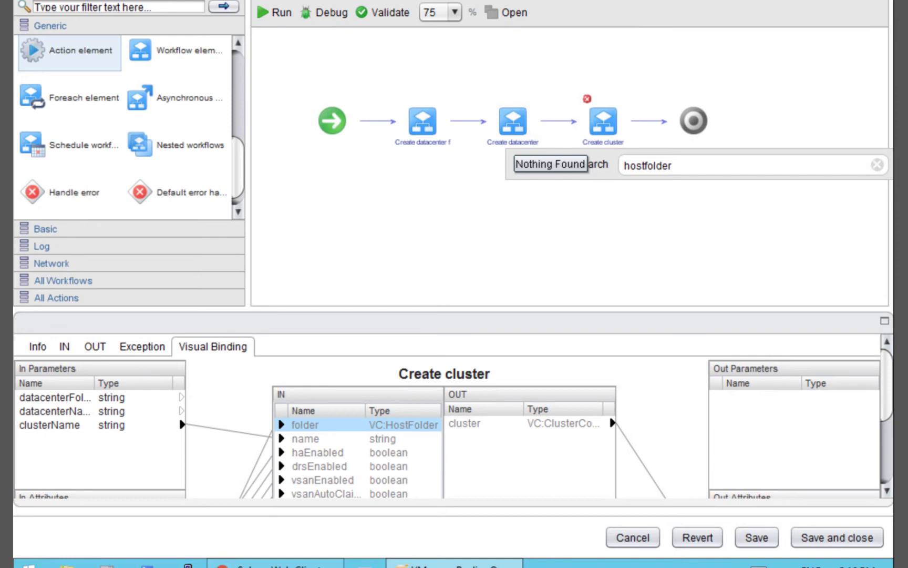
pyautogui.press('BackSpace')
pyautogui.press('BackSpace')
pyautogui.press('BackSpace')
pyautogui.press('BackSpace')
pyautogui.press('BackSpace')
pyautogui.press('BackSpace')
pyautogui.press('BackSpace')
pyautogui.press('BackSpace')
pyautogui.press('BackSpace')
pyautogui.press('BackSpace')
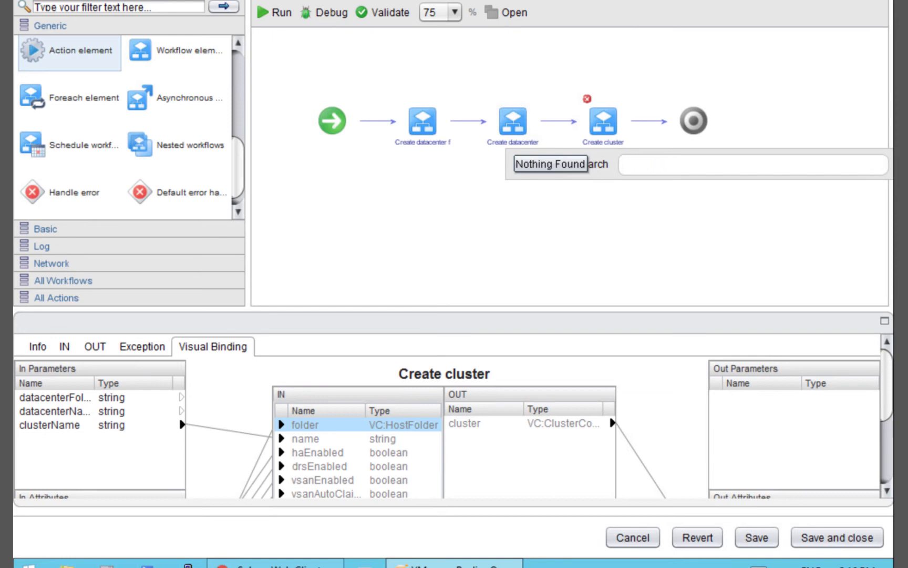
pyautogui.press('Escape')
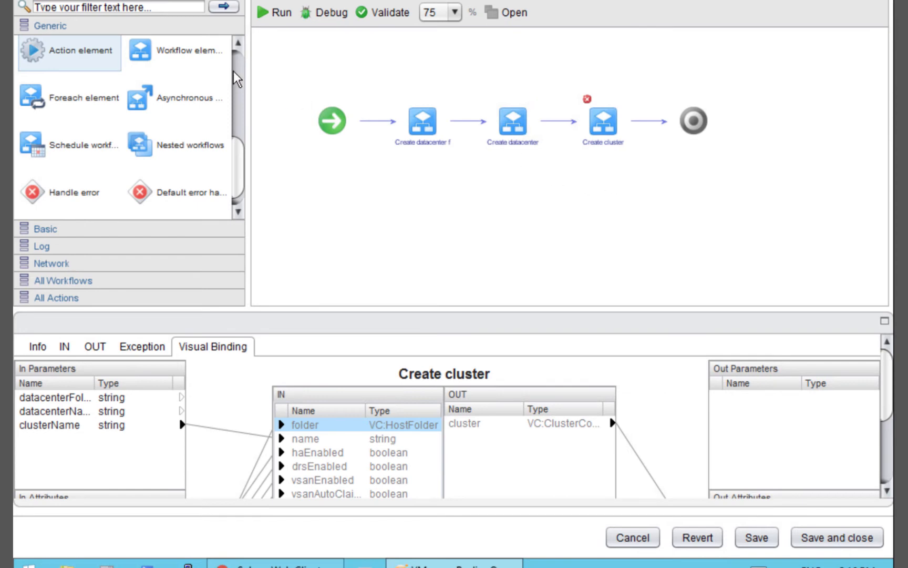
pyautogui.scroll(-3, 241, 74)
pyautogui.scroll(3, 241, 69)
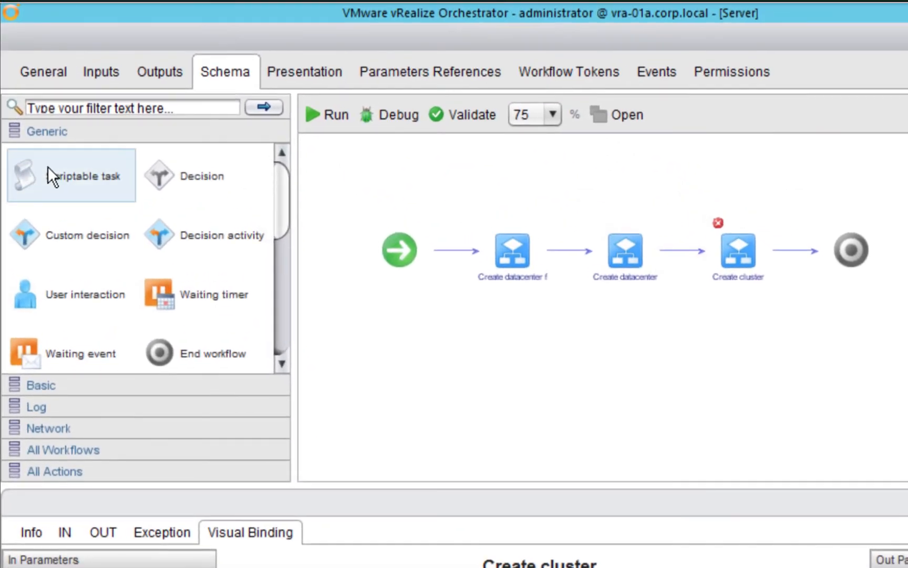
pyautogui.moveTo(48, 168); pyautogui.dragTo(682, 239)
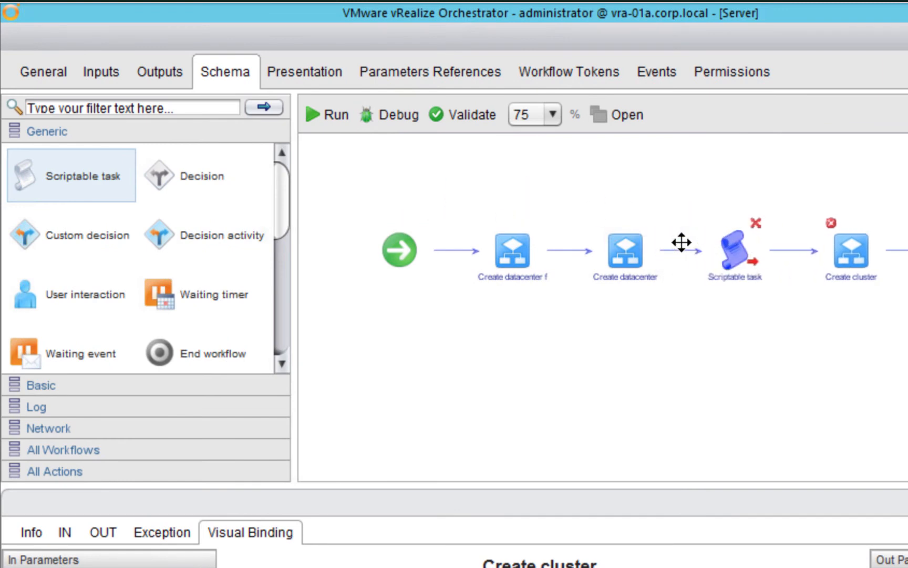
# Rename the new scriptable task to 'Get host folder'
pyautogui.doubleClick(738, 280)
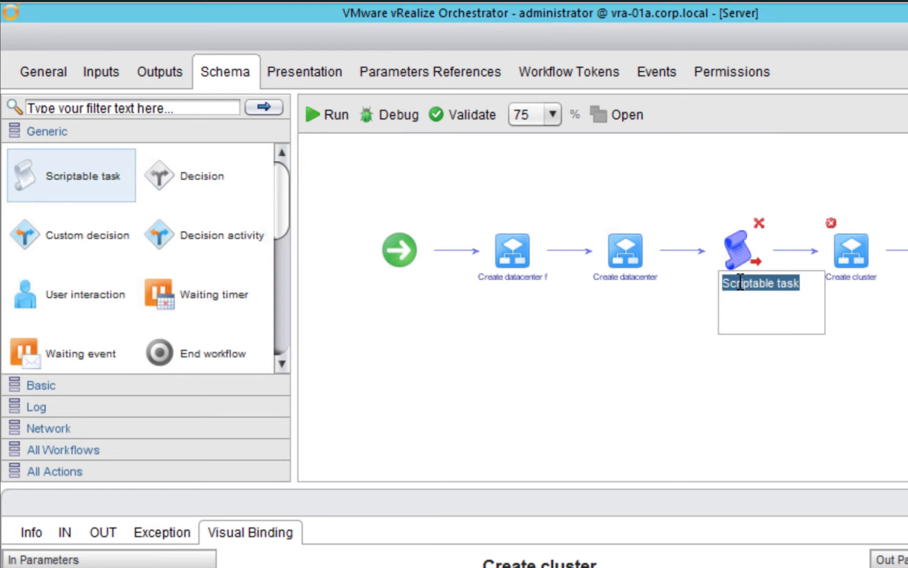
pyautogui.write('Get ')
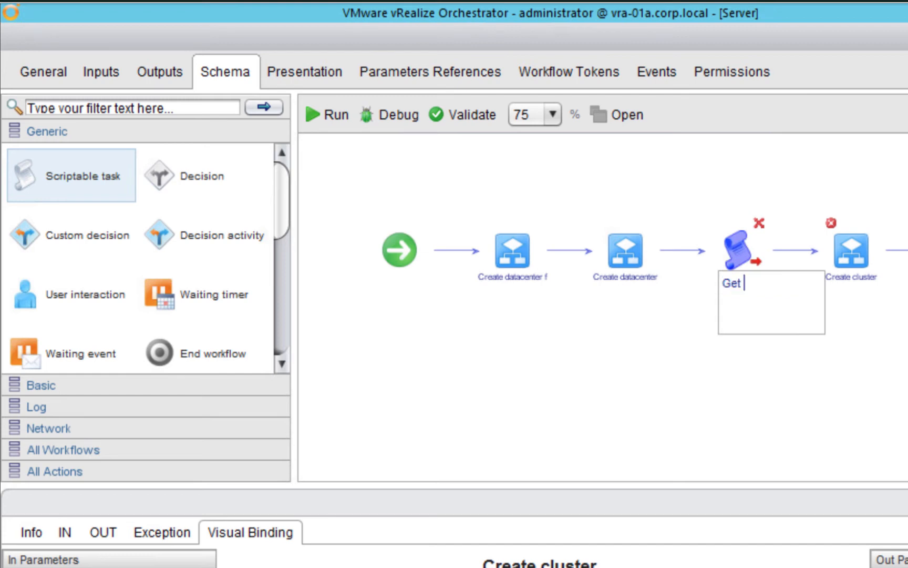
pyautogui.write('host folder')
pyautogui.click(714, 369)
pyautogui.moveTo(730, 258)
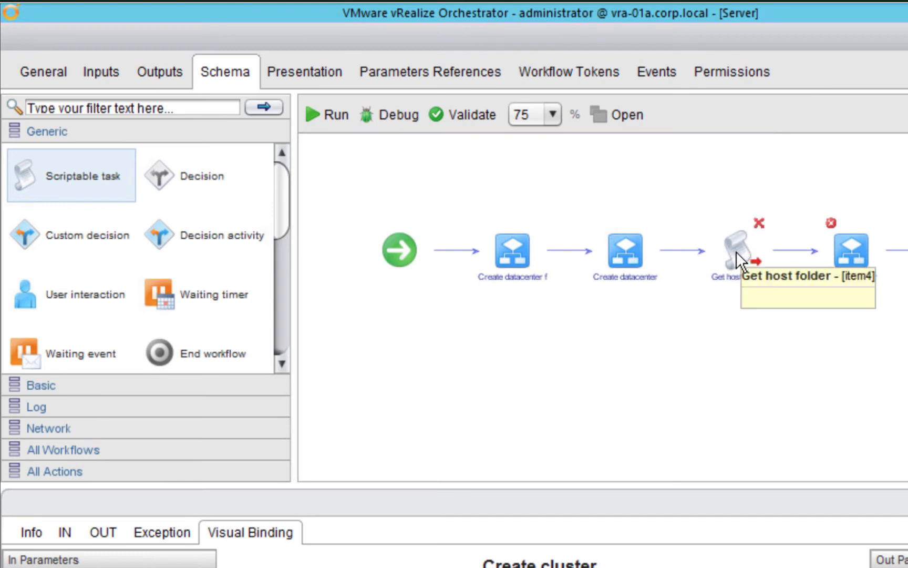
pyautogui.click(736, 251)
# Save and close the workflow, continuing past the validation errors
pyautogui.moveTo(739, 256)
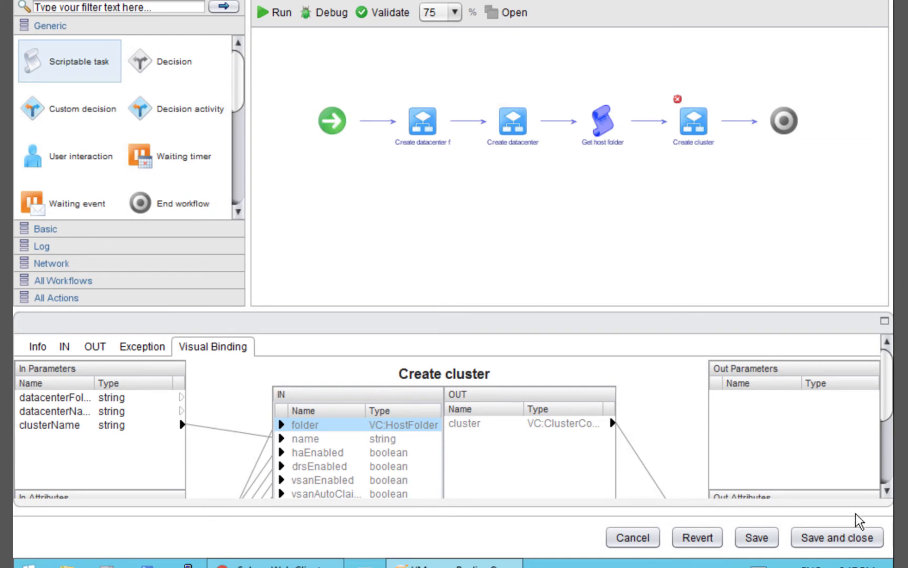
pyautogui.click(846, 541)
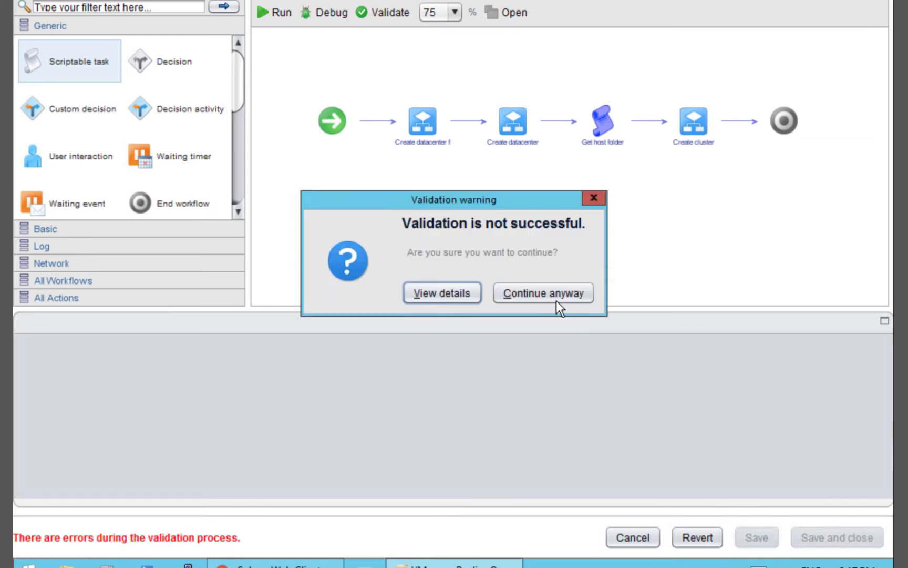
pyautogui.click(558, 302)
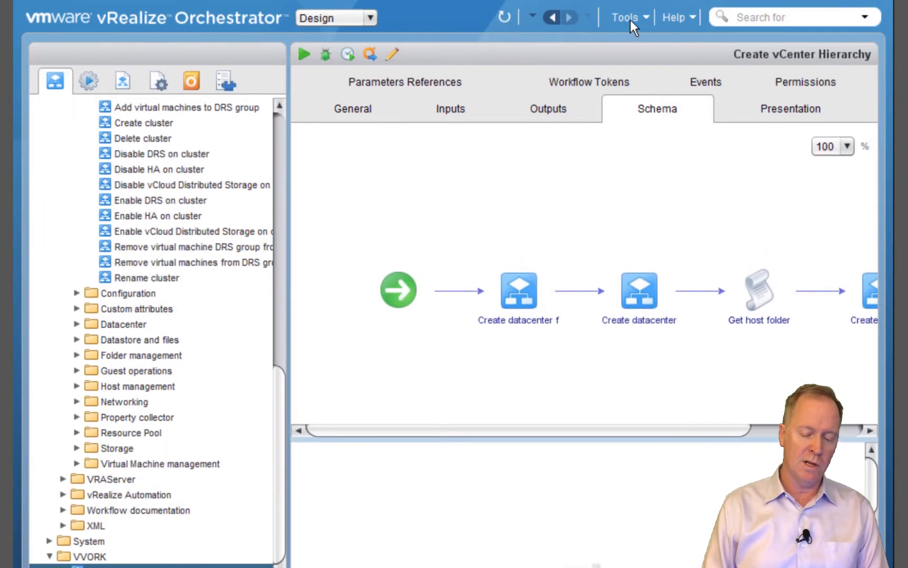
# Open the API Explorer from Tools, maximize it, and focus the Containing search field
pyautogui.click(631, 17)
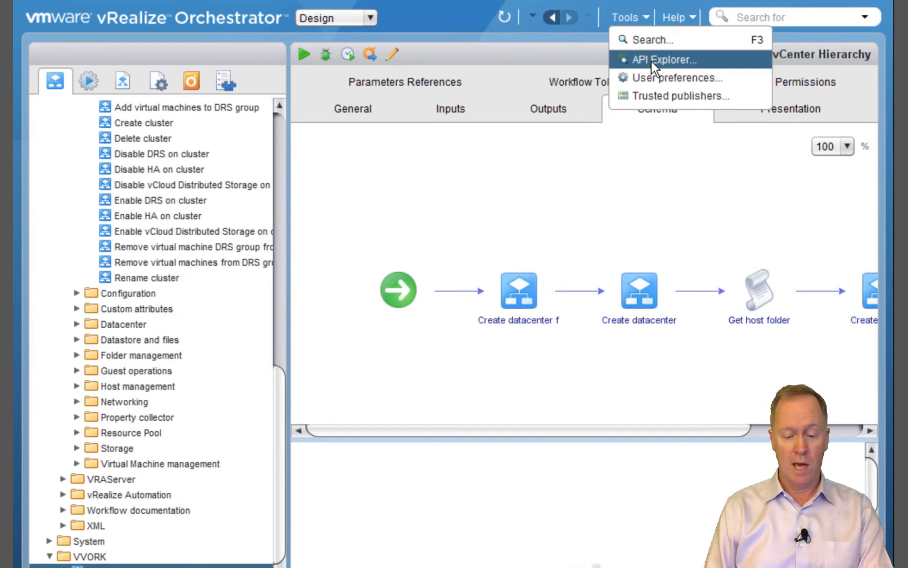
pyautogui.click(650, 61)
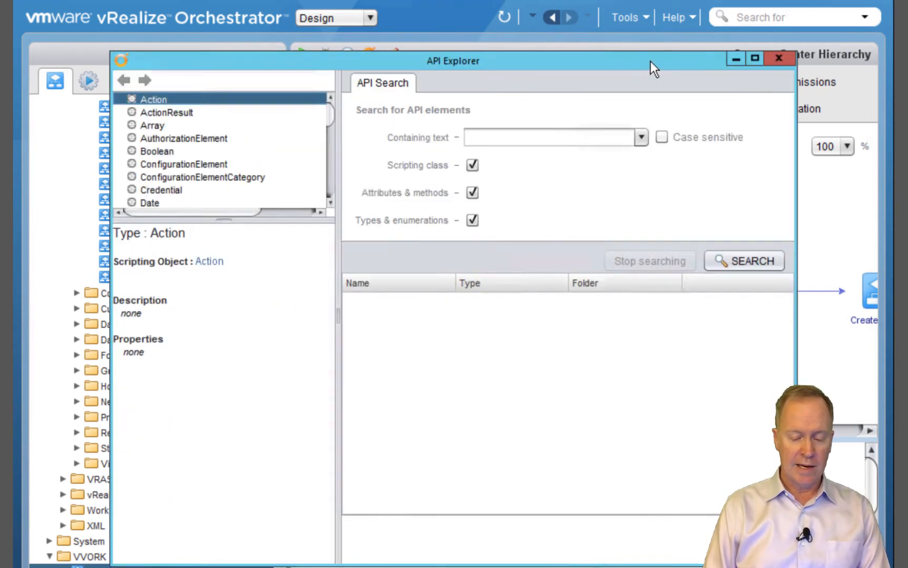
pyautogui.moveTo(582, 57); pyautogui.dragTo(589, 79)
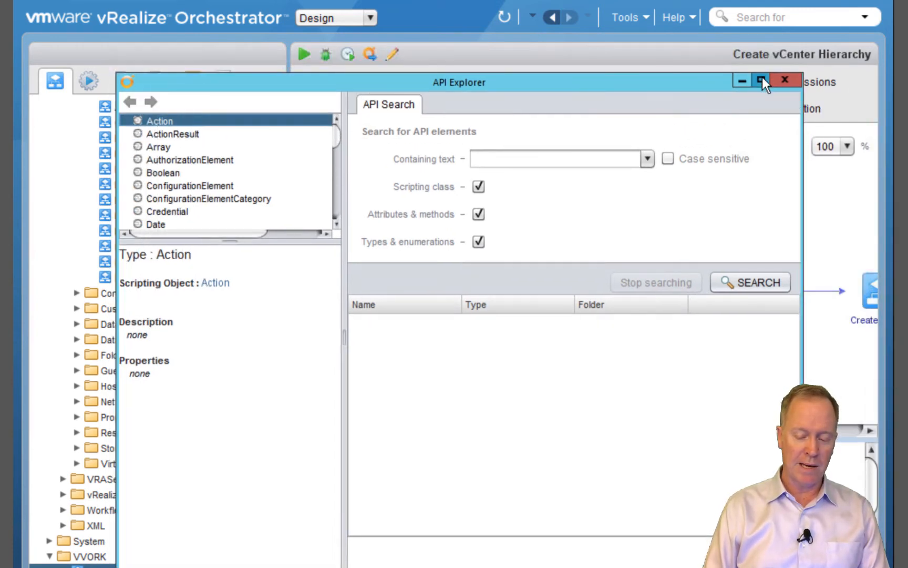
pyautogui.click(762, 79)
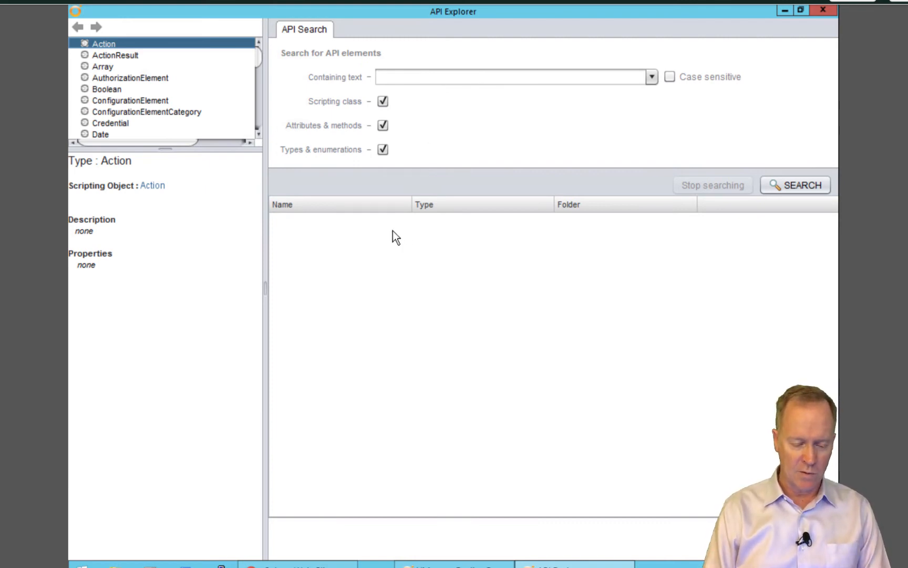
pyautogui.click(406, 78)
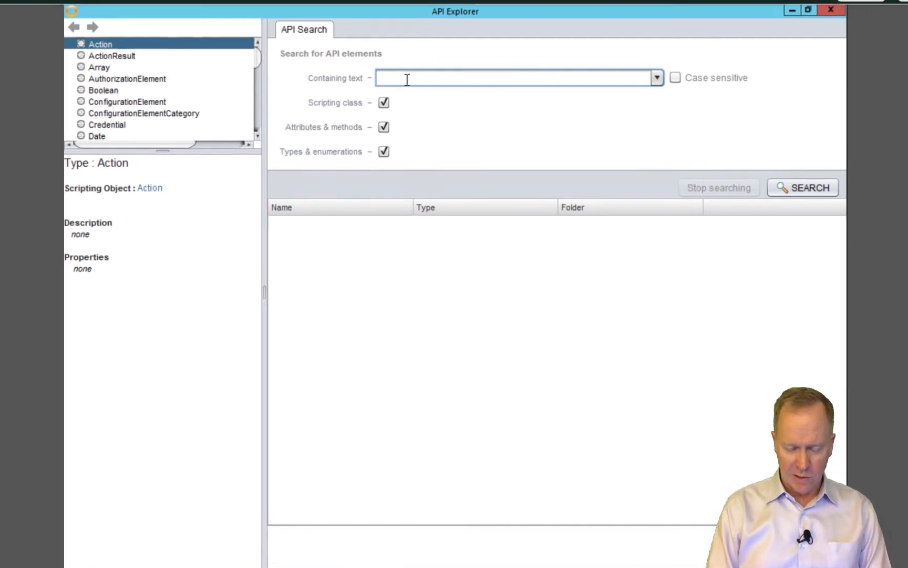
# Search the API for 'vcdatacenter' and select the VcDatacenter scripting class
pyautogui.write('vc:datacenter')
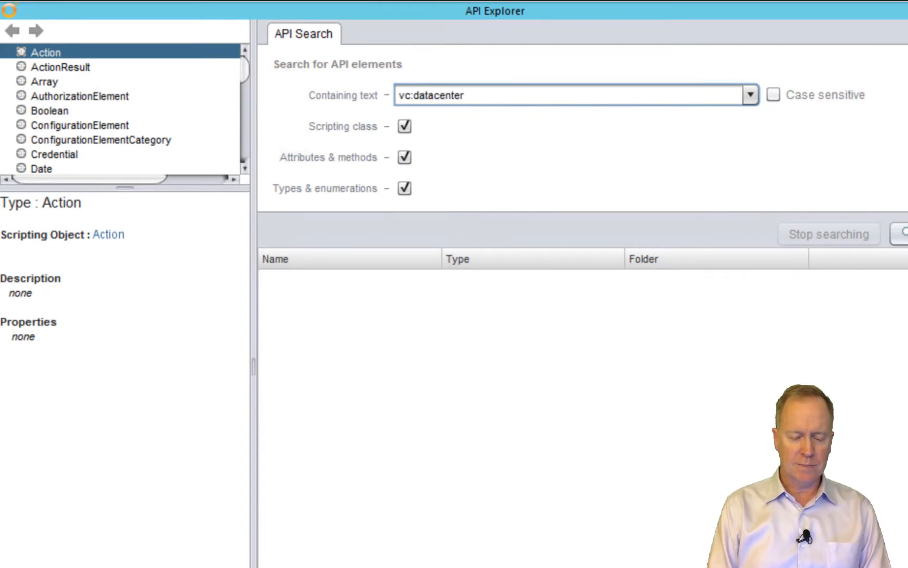
pyautogui.press('Return')
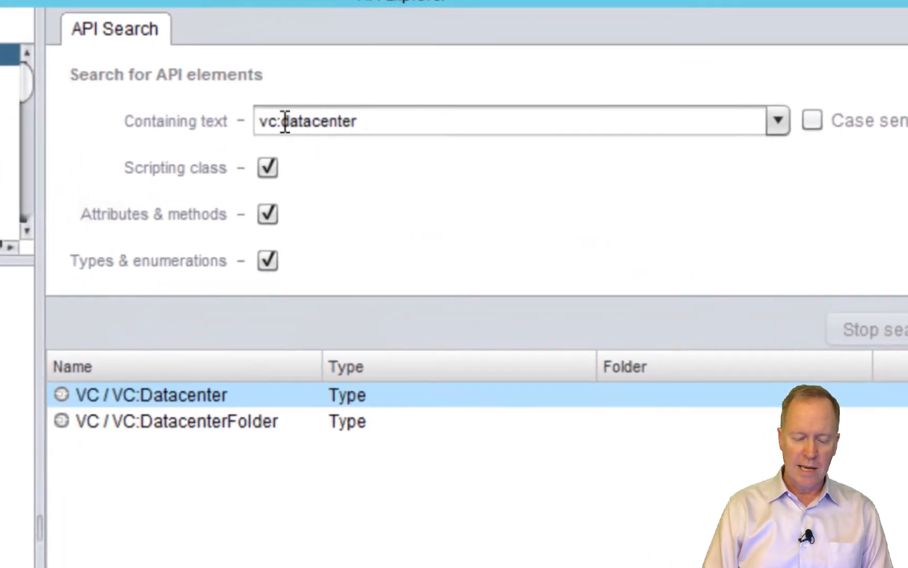
pyautogui.click(283, 124)
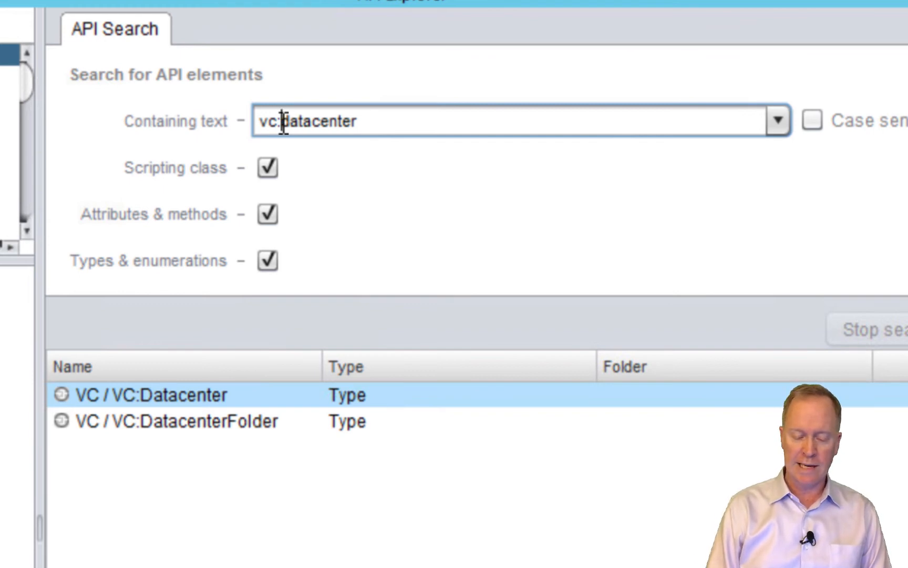
pyautogui.press('BackSpace')
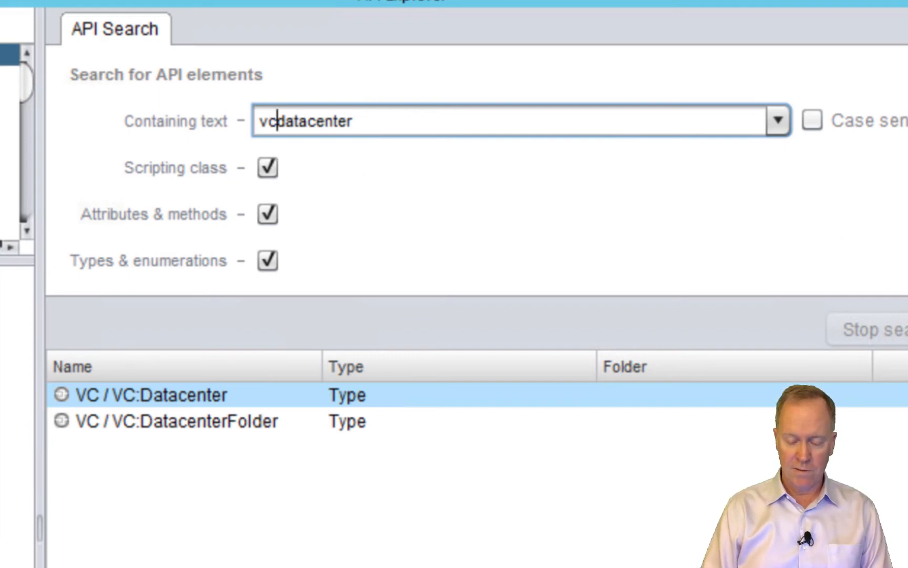
pyautogui.press('Return')
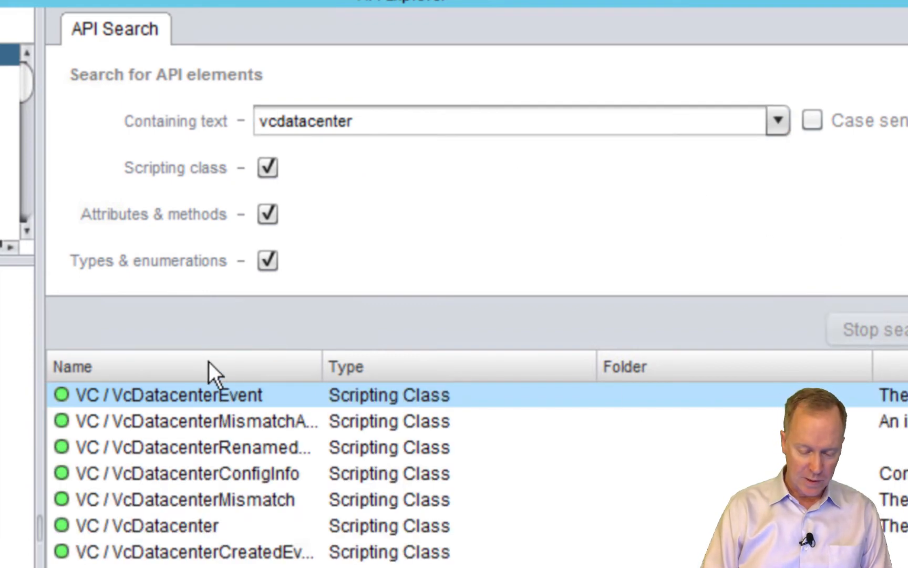
pyautogui.click(144, 526)
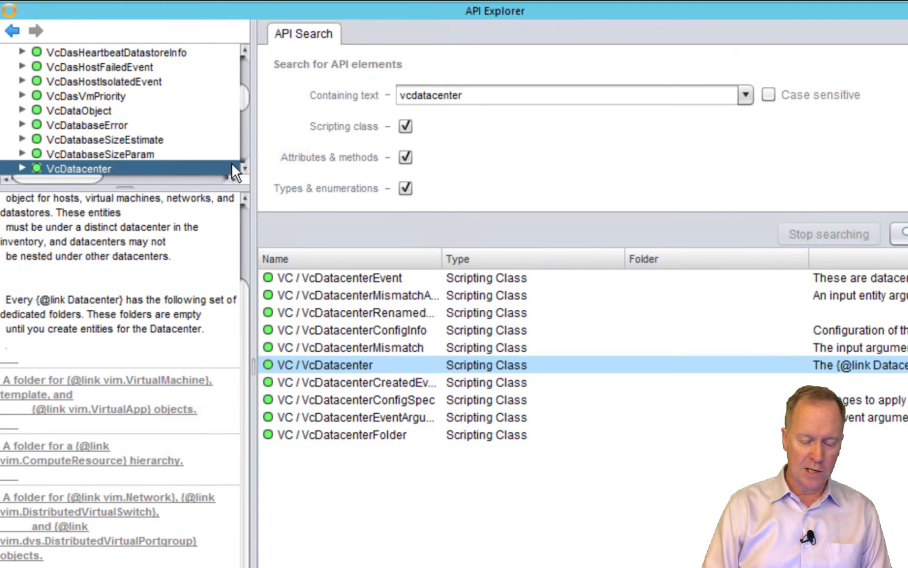
# Review VcDatacenter's hostFolder, vmFolder, network and datastore attributes, then return to Orchestrator
pyautogui.scroll(-6, 244, 166)
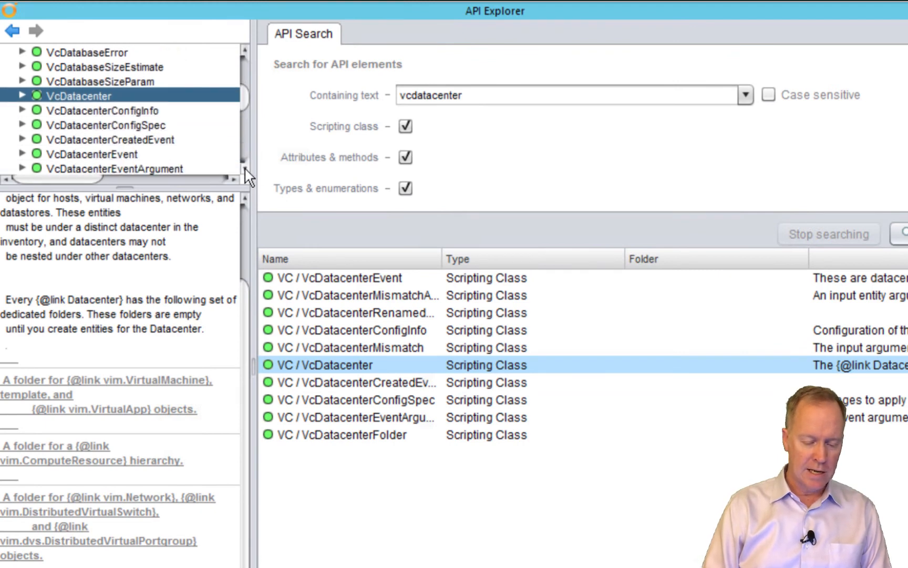
pyautogui.click(21, 79)
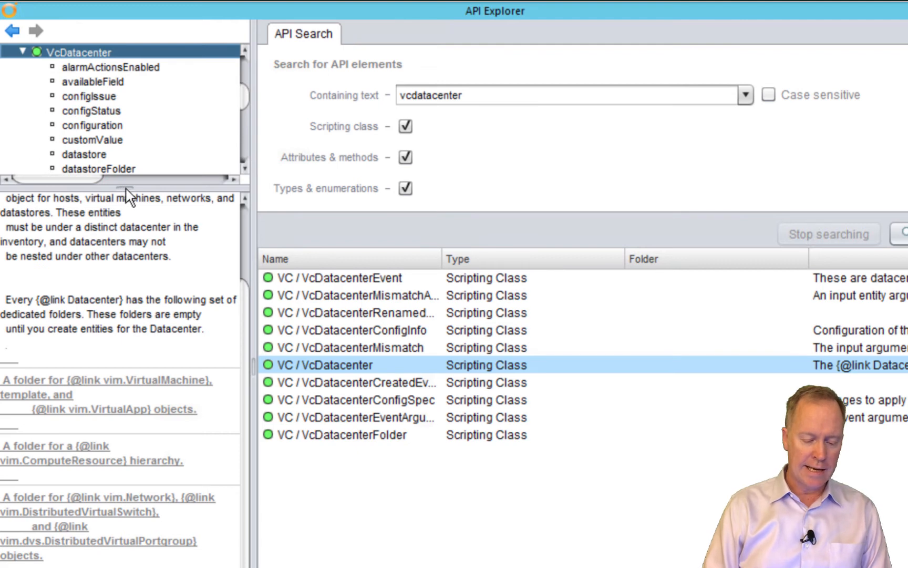
pyautogui.moveTo(126, 252); pyautogui.dragTo(134, 308)
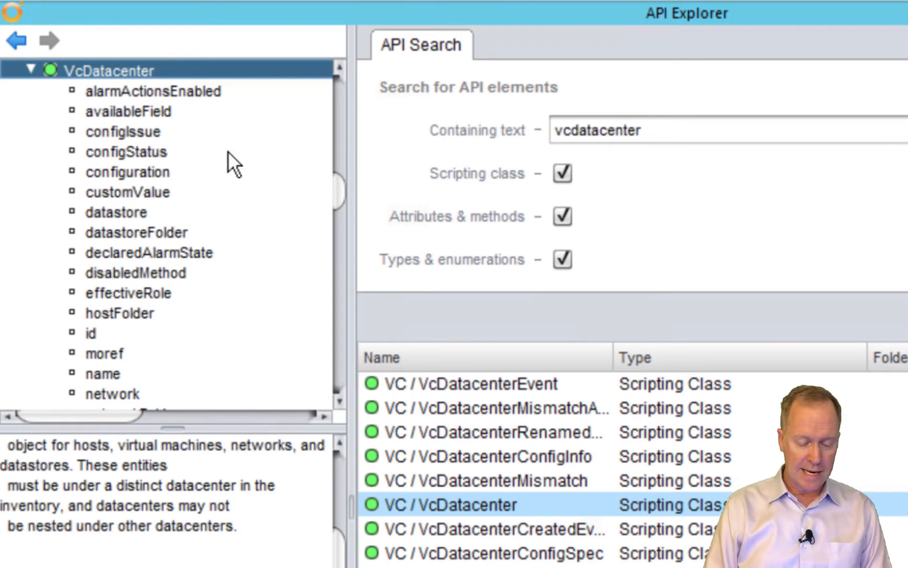
pyautogui.click(137, 315)
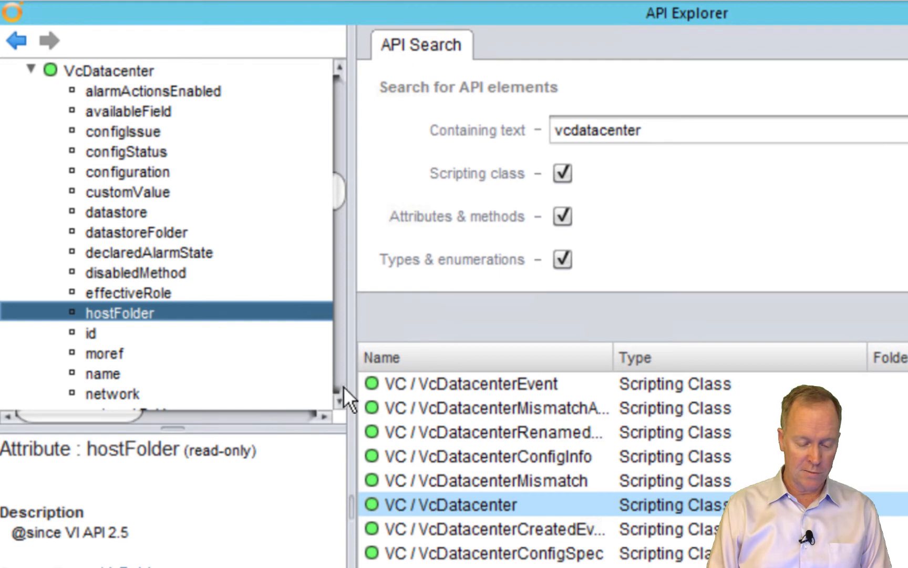
pyautogui.scroll(-6, 342, 397)
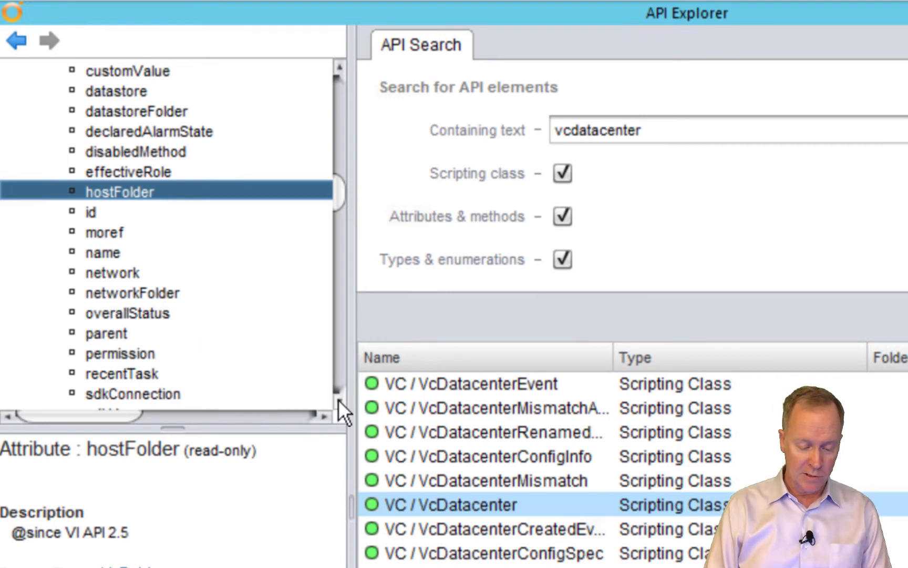
pyautogui.moveTo(338, 399); pyautogui.dragTo(338, 399)
pyautogui.click(135, 372)
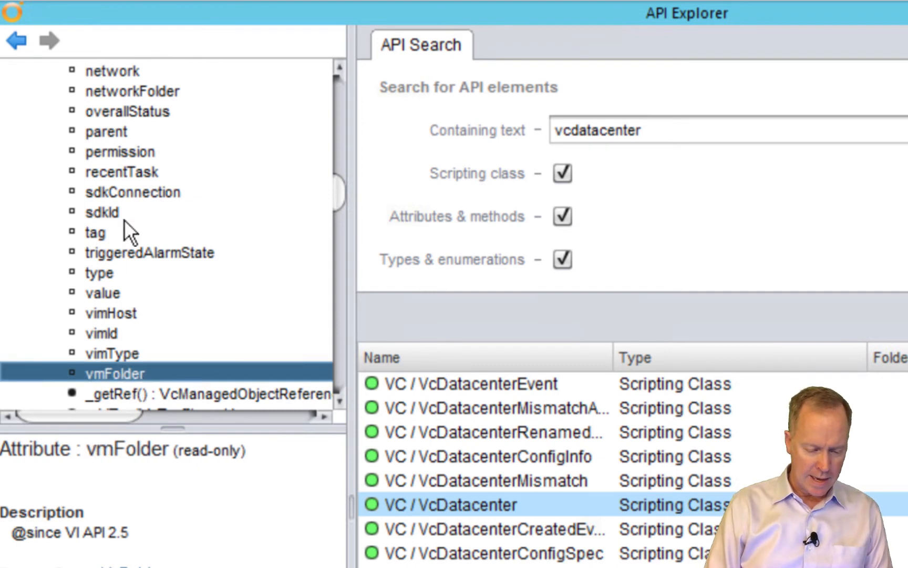
pyautogui.click(113, 70)
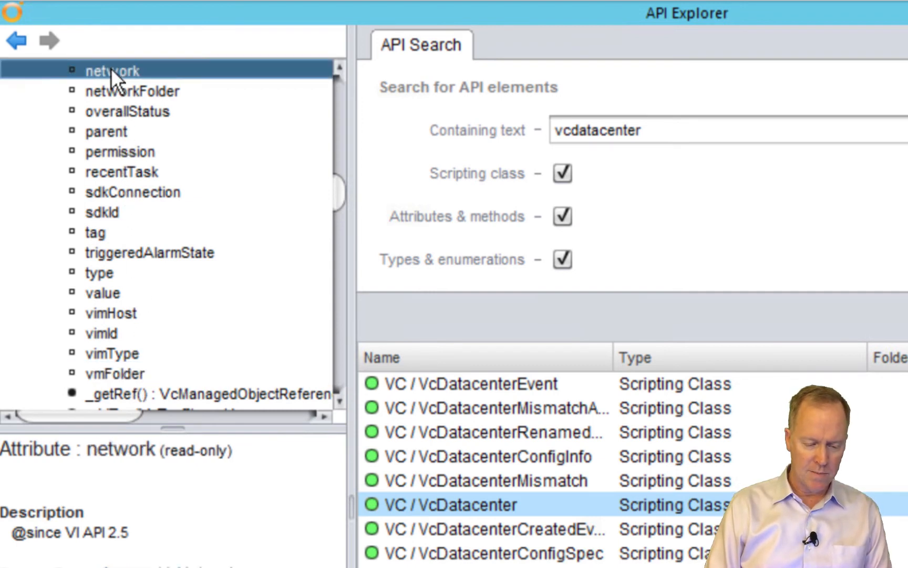
pyautogui.click(345, 110)
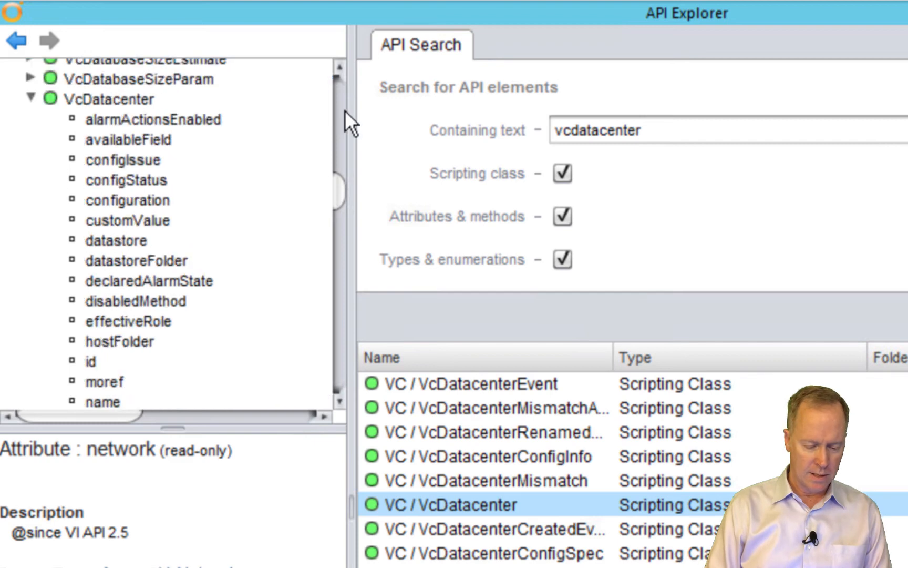
pyautogui.click(131, 238)
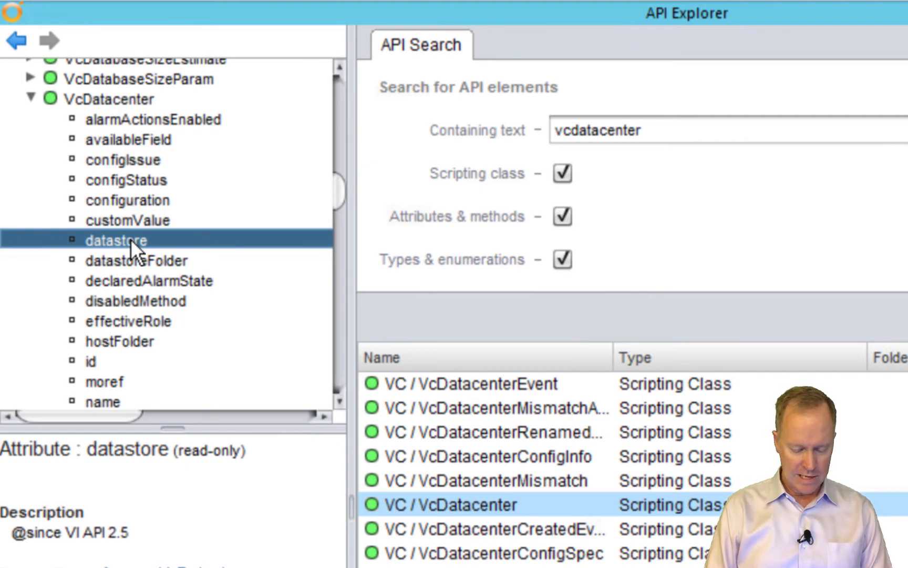
pyautogui.hotkey('alt', 'Tab')
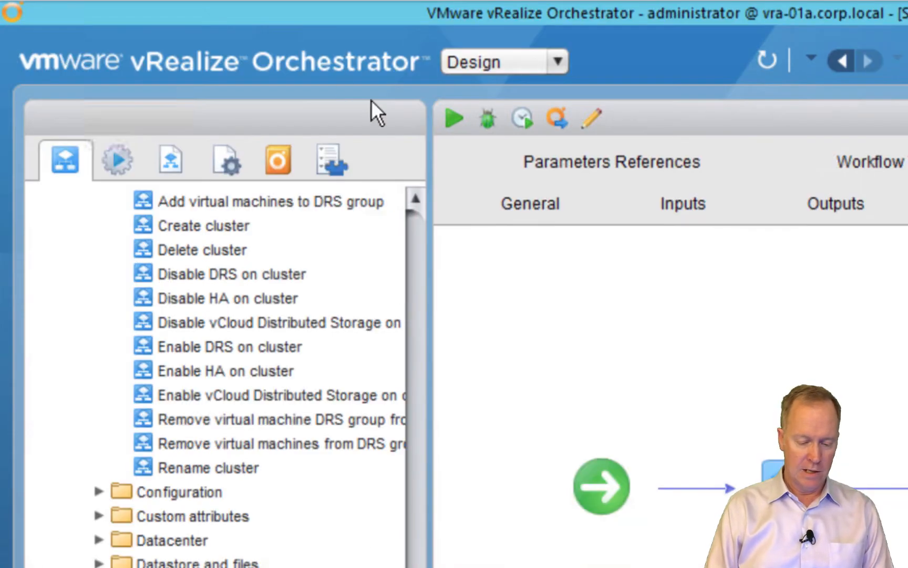
# Inspect My Datacenter's host folder (group-h422) in the inventory, then return to the workflow
pyautogui.click(345, 156)
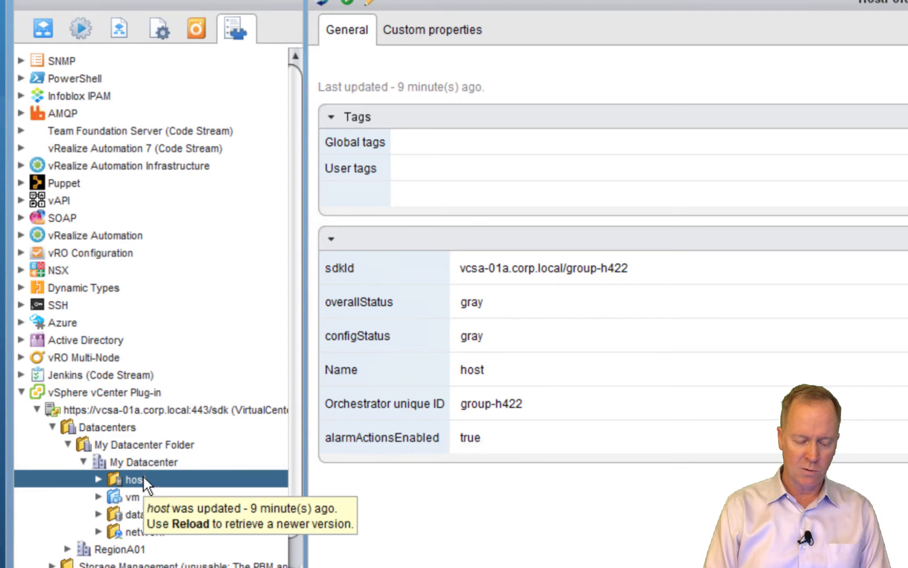
pyautogui.hotkey('alt', 'Tab')
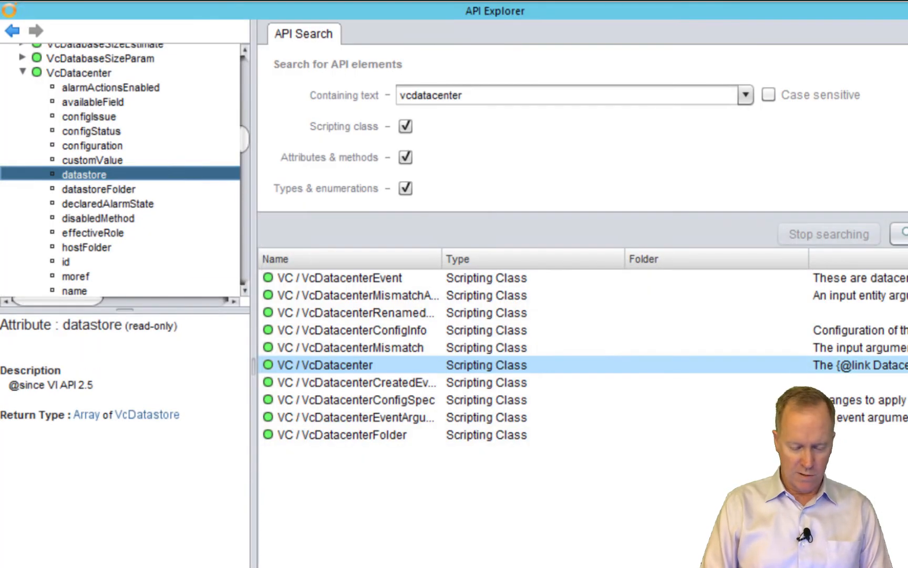
pyautogui.hotkey('alt', 'Tab')
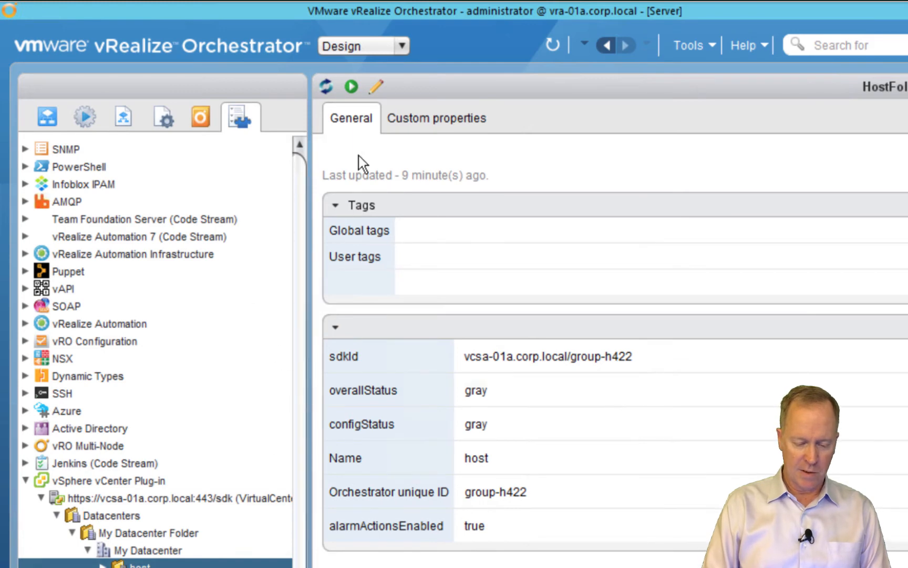
pyautogui.click(49, 120)
# Edit the workflow and show the Get host folder task's parameter bindings
pyautogui.click(427, 88)
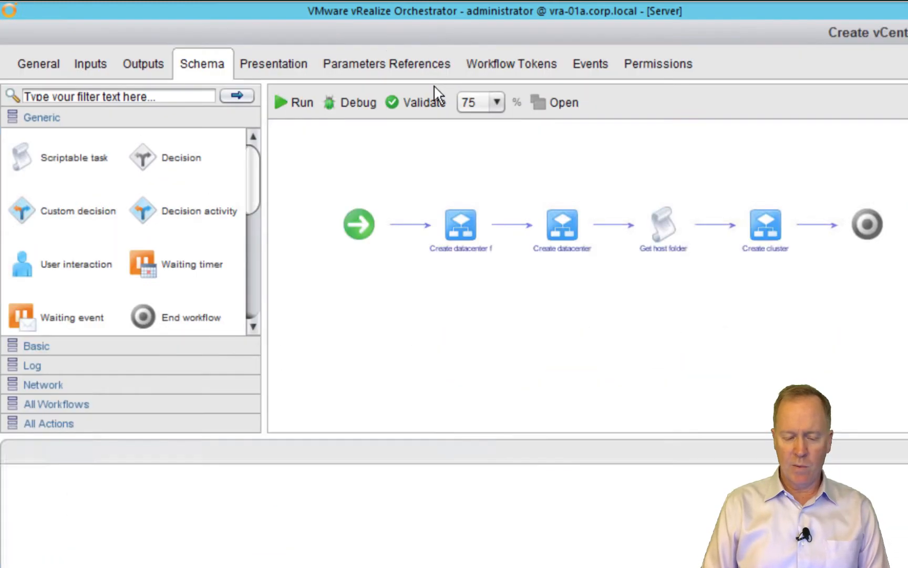
pyautogui.click(664, 226)
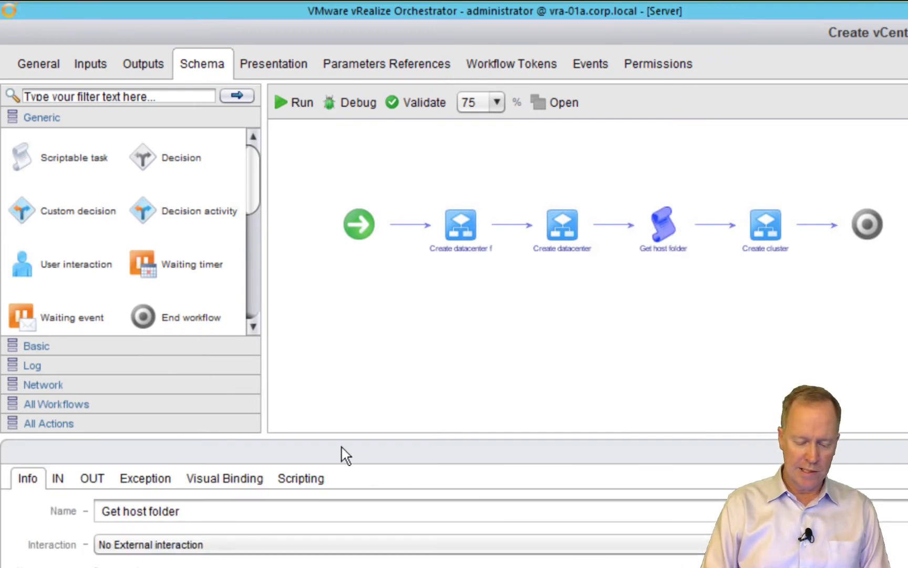
pyautogui.click(237, 479)
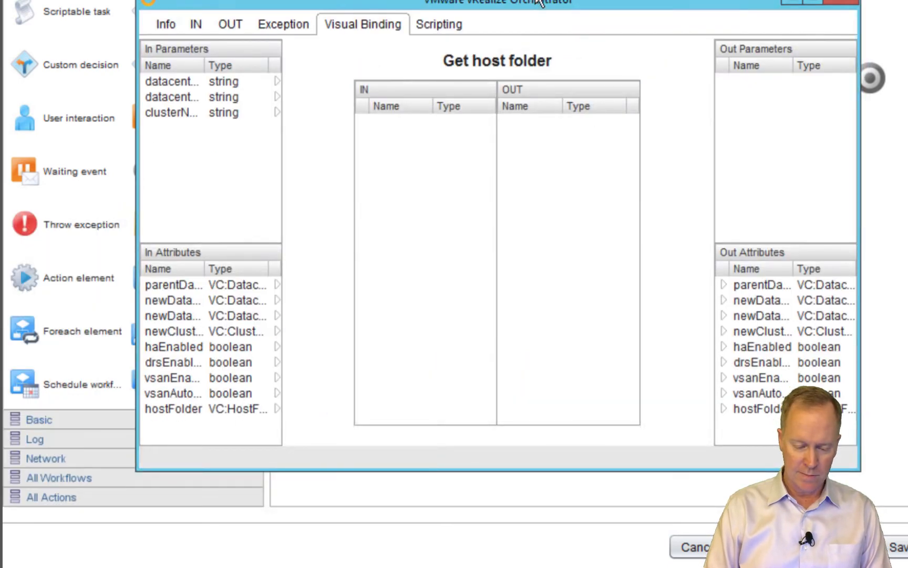
# Shorten the binding window and read parentDatacenterFolder, newDatacenterFolder and newDatacenter descriptions
pyautogui.moveTo(541, 3); pyautogui.dragTo(543, 207)
pyautogui.moveTo(657, 94)
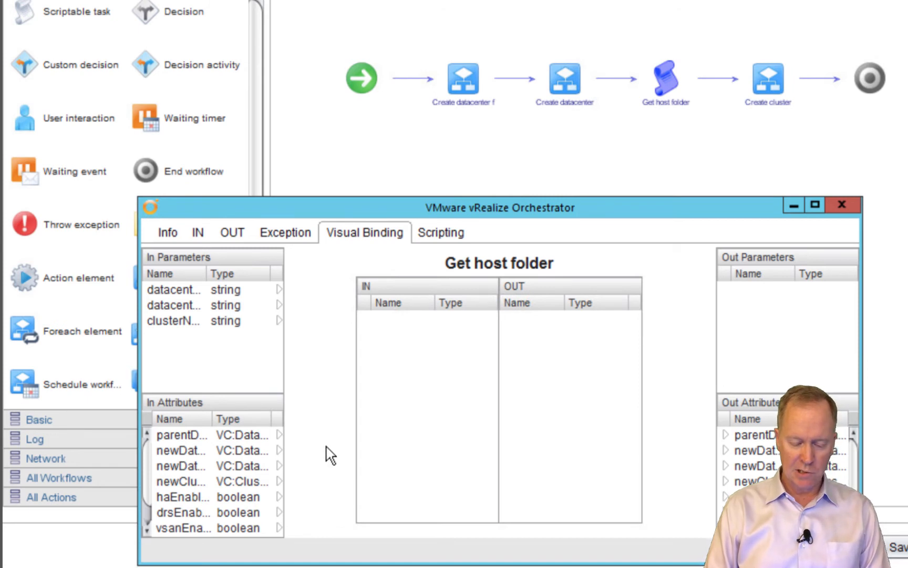
pyautogui.click(247, 434)
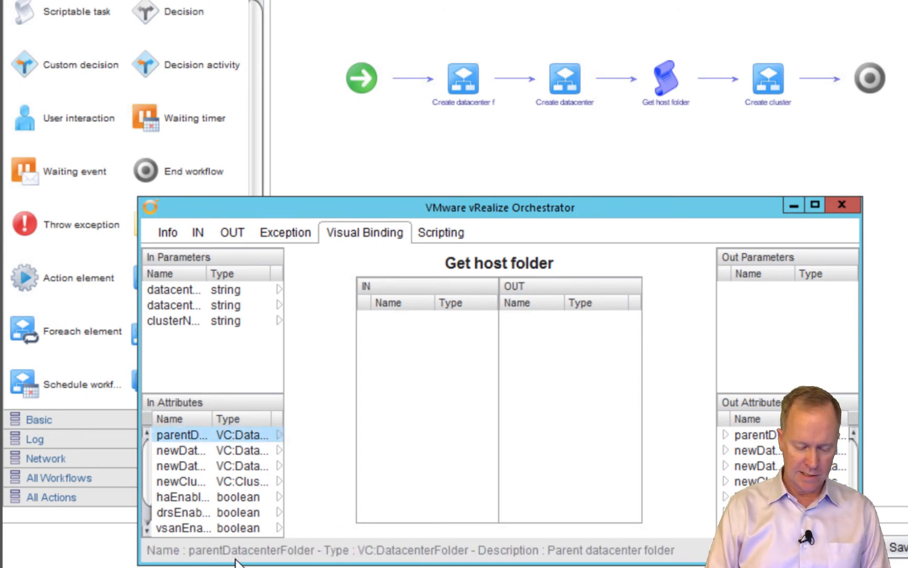
pyautogui.click(183, 451)
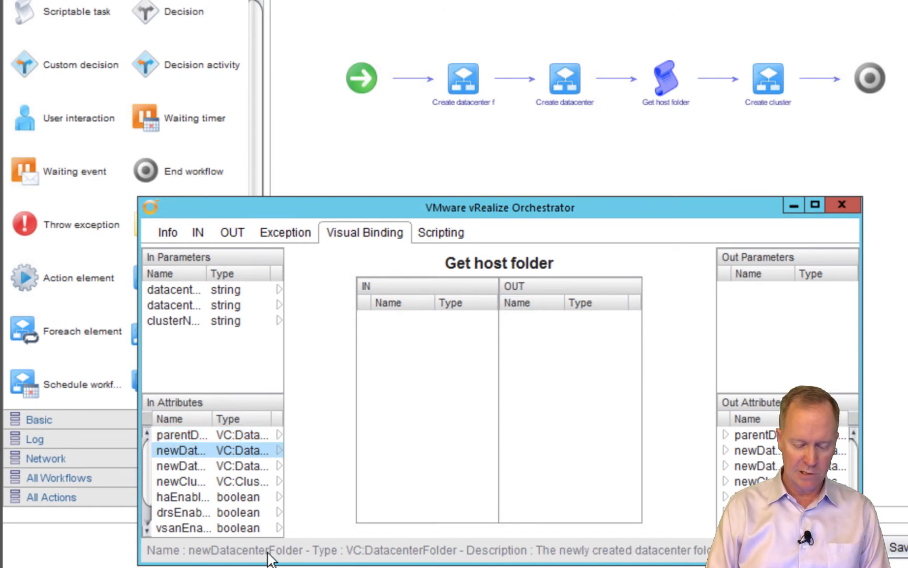
pyautogui.click(192, 466)
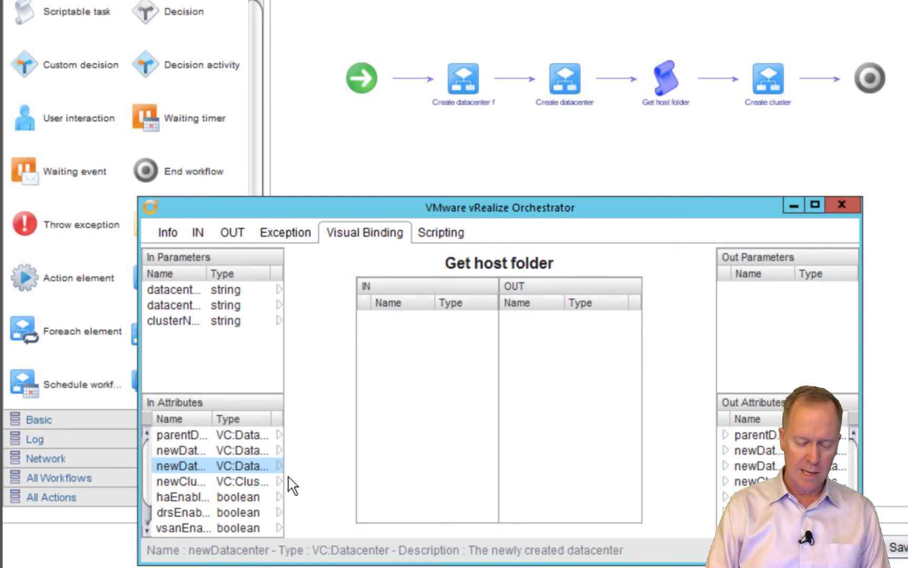
# Bind newDatacenter as Get host folder's IN parameter and hostFolder as its OUT parameter
pyautogui.moveTo(298, 450); pyautogui.dragTo(377, 391)
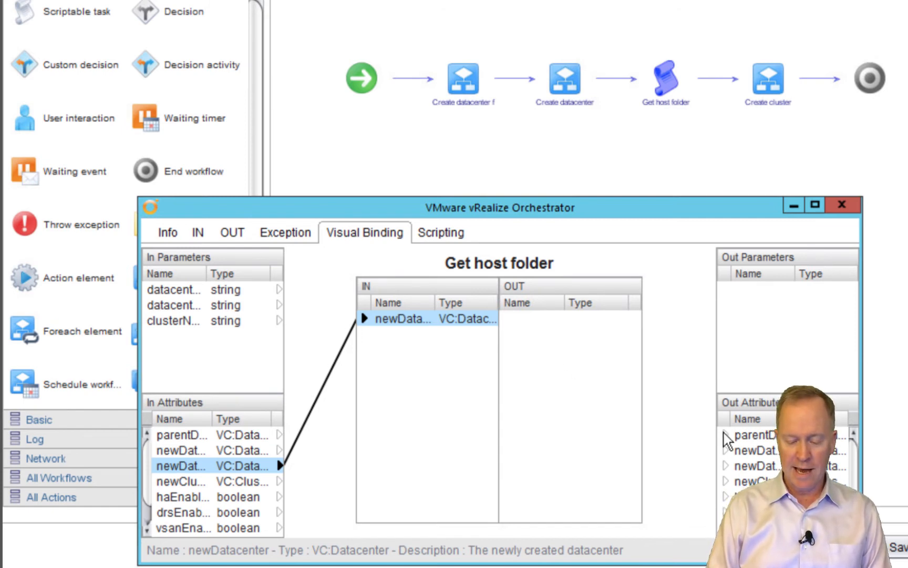
pyautogui.scroll(-1, 859, 521)
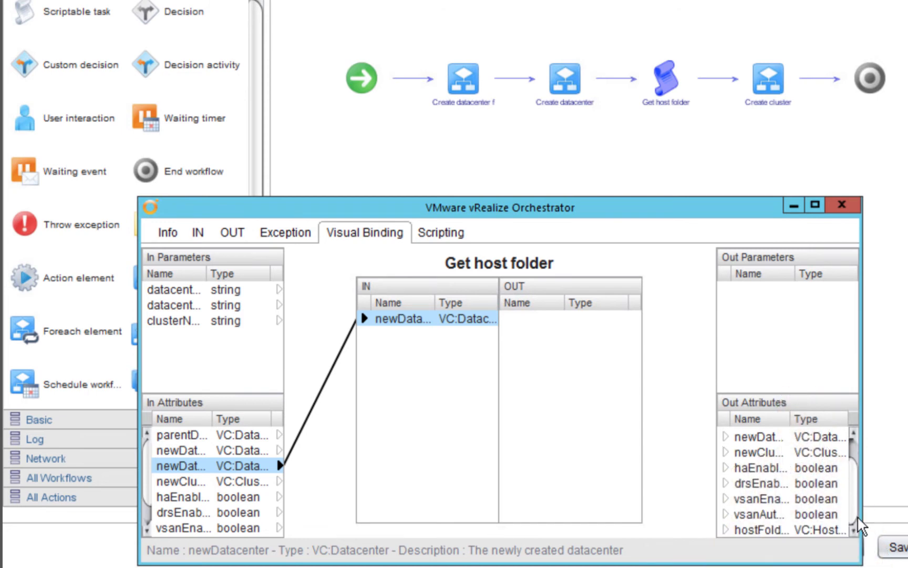
pyautogui.click(760, 530)
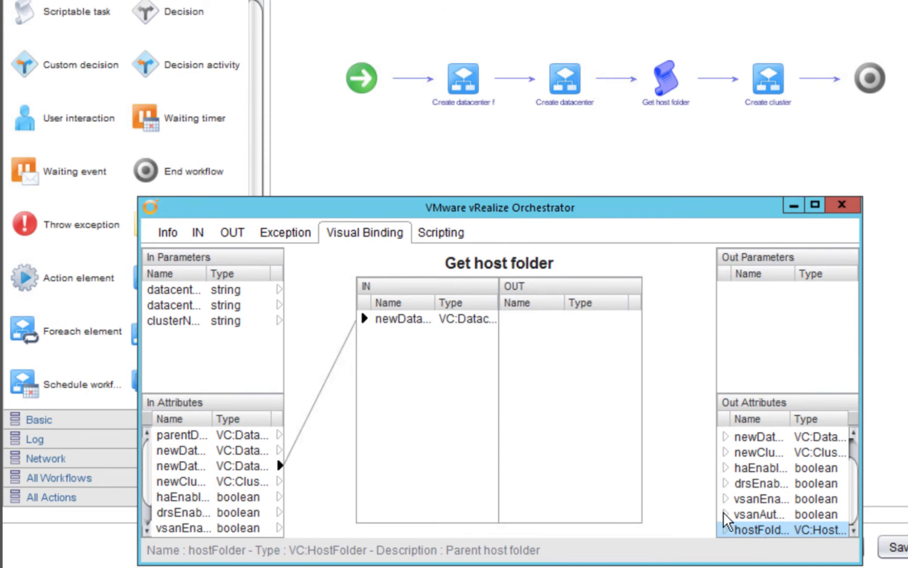
pyautogui.moveTo(731, 536); pyautogui.dragTo(609, 352)
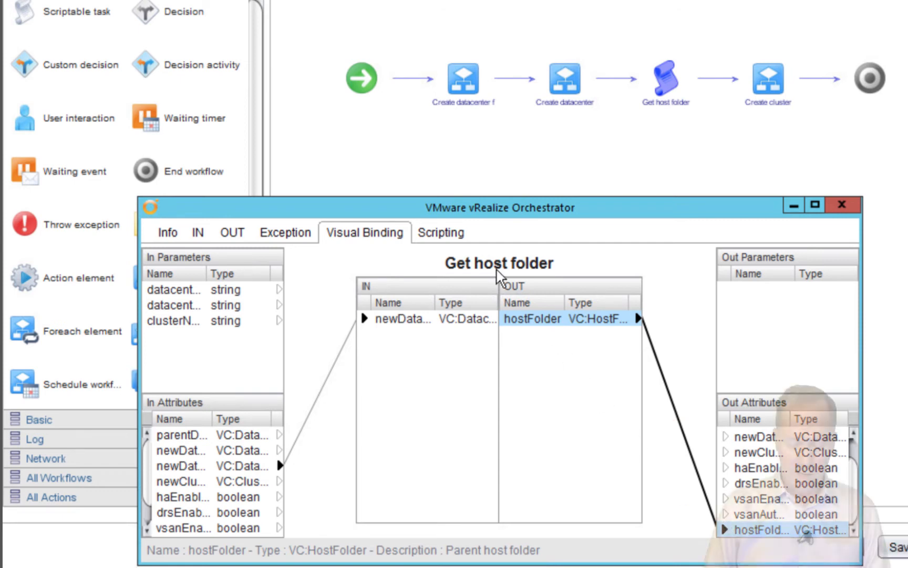
pyautogui.click(438, 235)
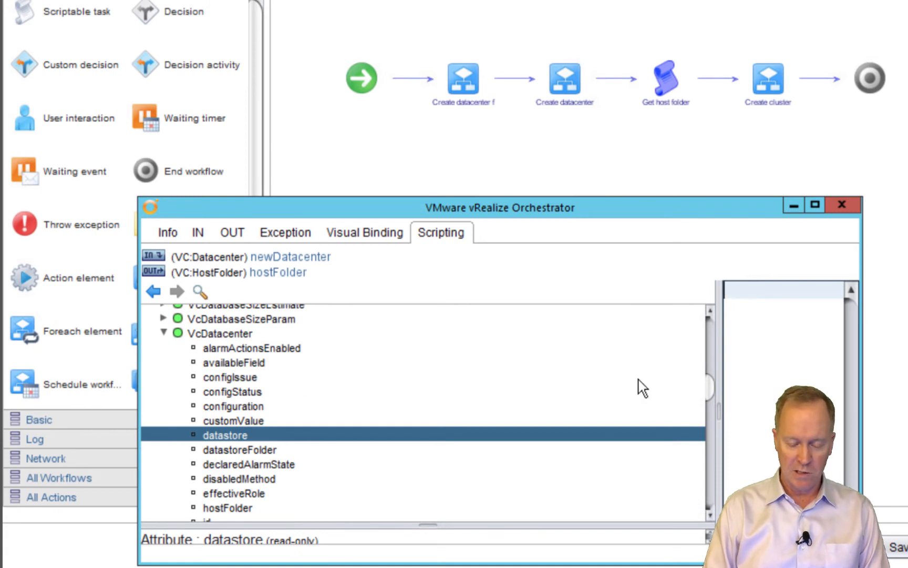
# Widen the Get host folder script editor, shrinking the property tree to a narrow strip
pyautogui.hotkey('alt', 'Tab')
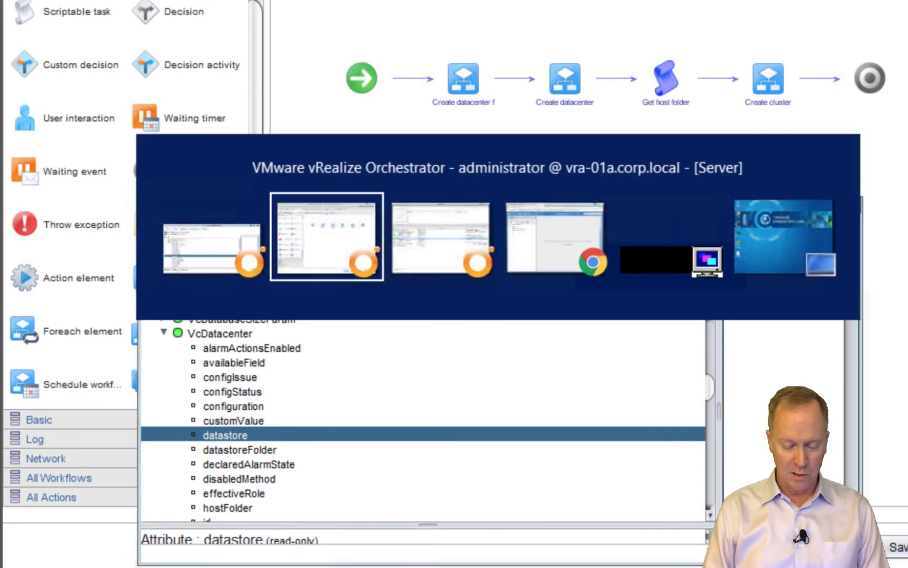
pyautogui.hotkey('alt', 'Tab')
pyautogui.press('Tab')
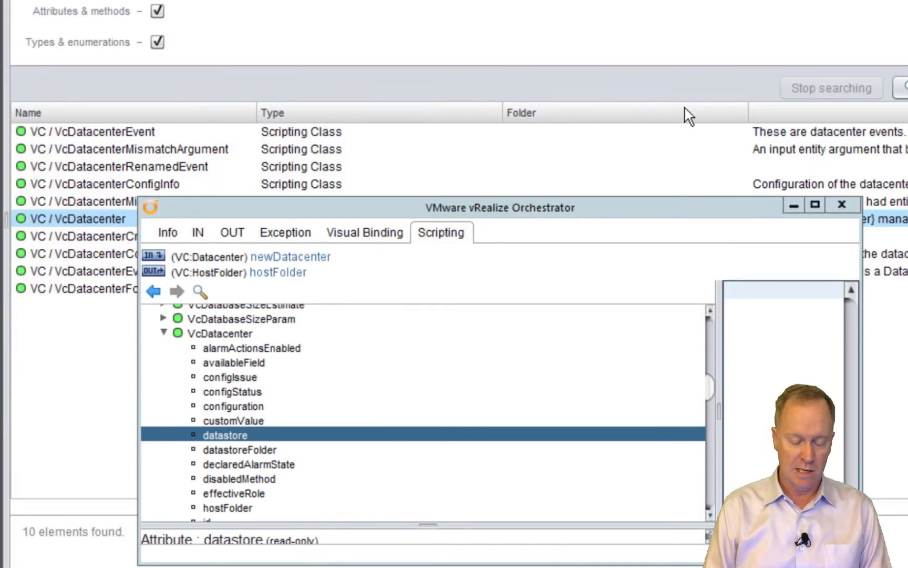
pyautogui.hotkey('alt', 'Tab')
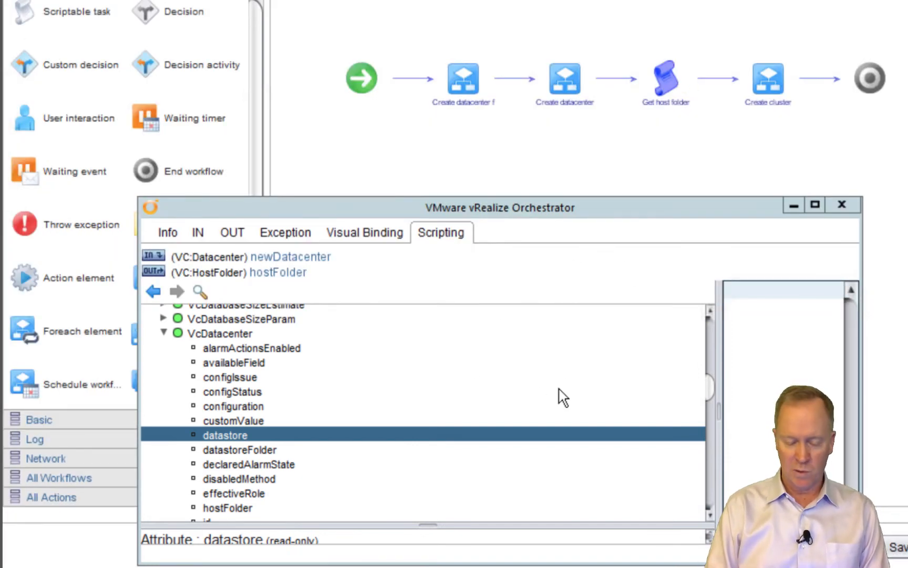
pyautogui.moveTo(718, 405); pyautogui.dragTo(202, 385)
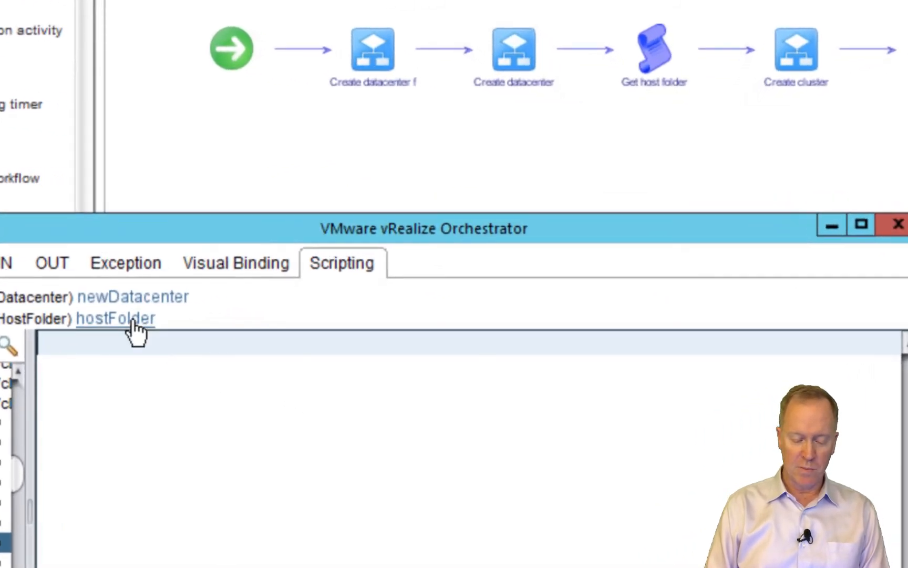
# Start the script line as 'hostFolder = newDatacenter.' using the property tree
pyautogui.click(136, 331)
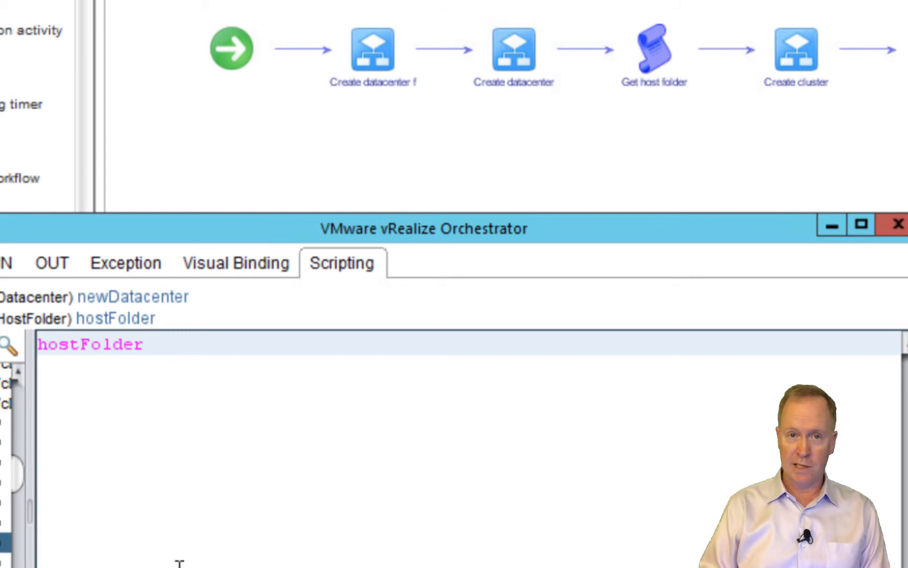
pyautogui.write('=')
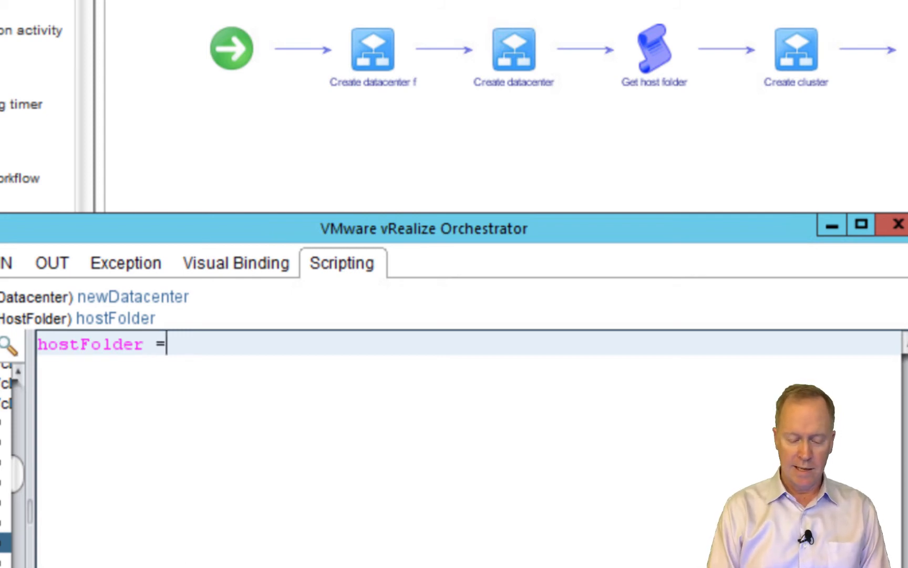
pyautogui.click(170, 308)
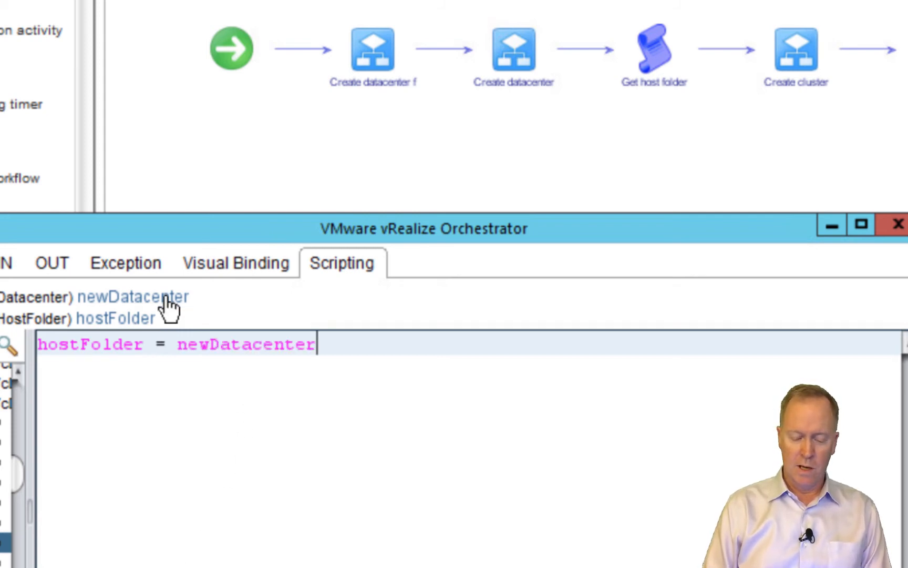
pyautogui.write('.')
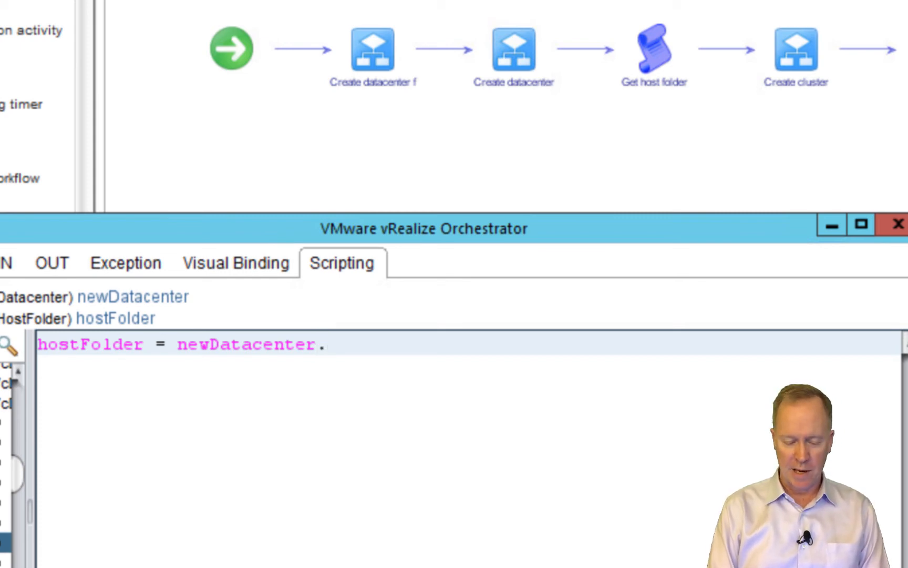
pyautogui.write('hostHolder')
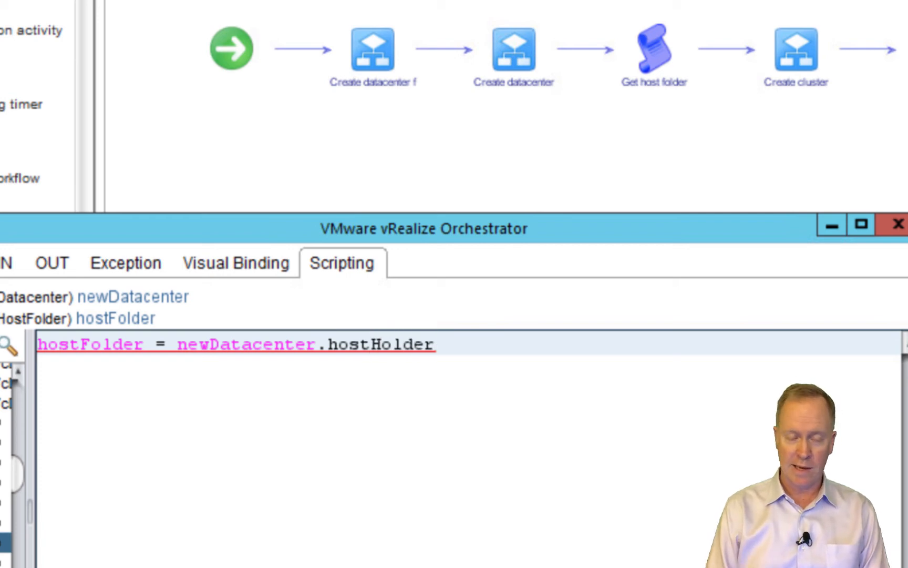
pyautogui.press('BackSpace')
pyautogui.press('BackSpace')
pyautogui.press('BackSpace')
pyautogui.press('BackSpace')
pyautogui.press('BackSpace')
pyautogui.press('BackSpace')
pyautogui.press('BackSpace')
pyautogui.press('BackSpace')
pyautogui.press('BackSpace')
pyautogui.press('BackSpace')
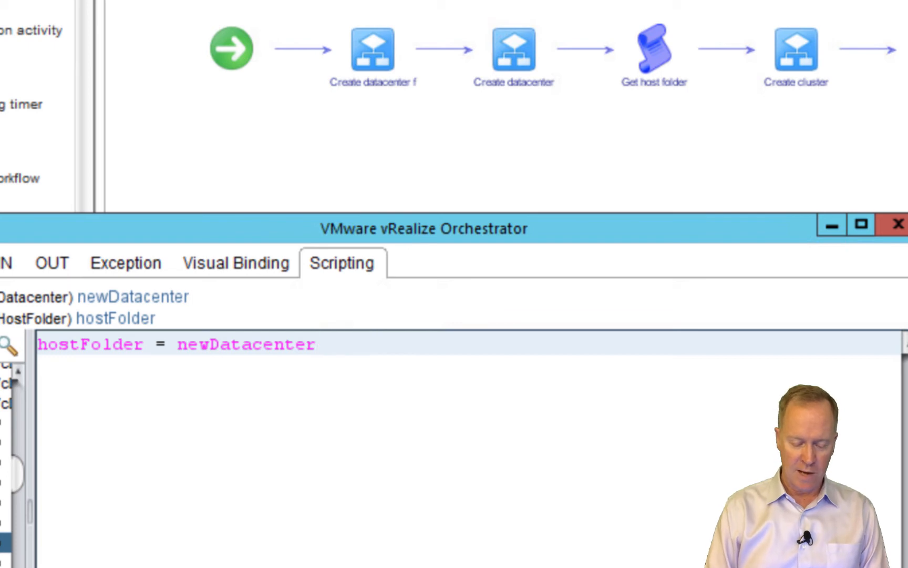
pyautogui.write('.')
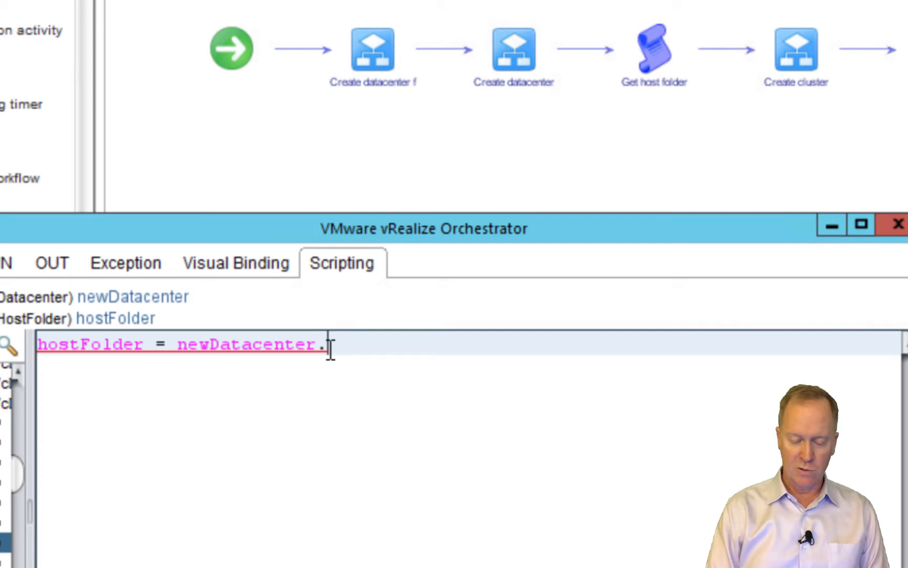
# Complete the line with the hostFolder property and ';', then review the task's bindings
pyautogui.hotkey('ctrl', 'space')
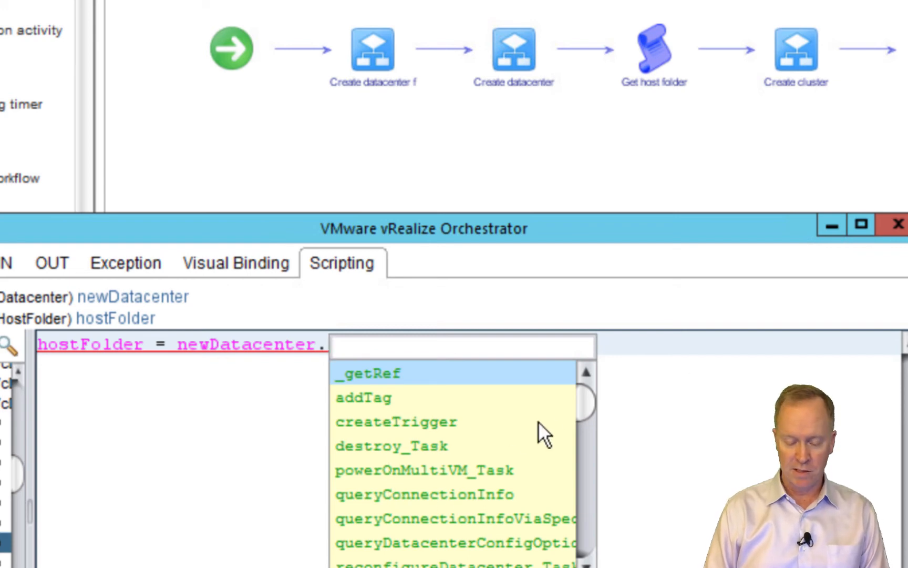
pyautogui.moveTo(581, 395); pyautogui.dragTo(608, 534)
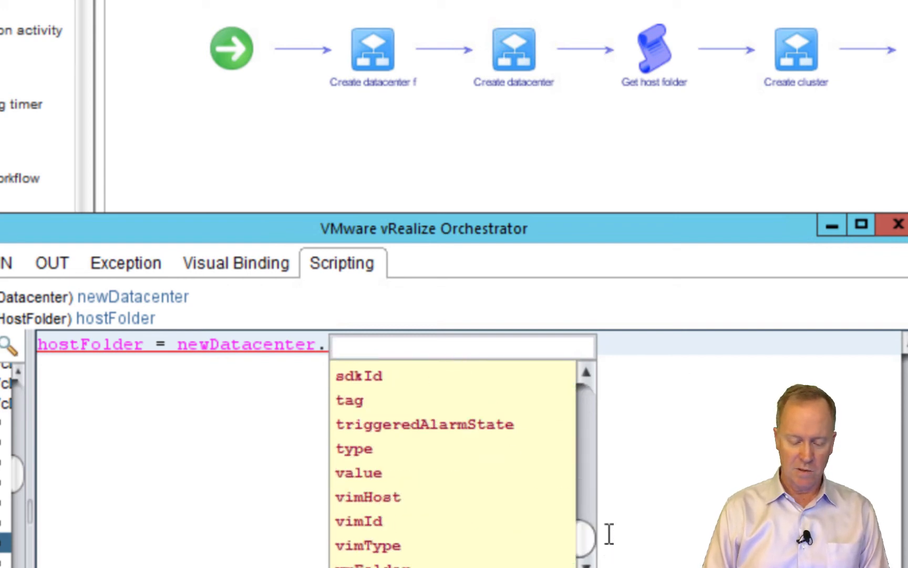
pyautogui.moveTo(609, 534); pyautogui.dragTo(604, 479)
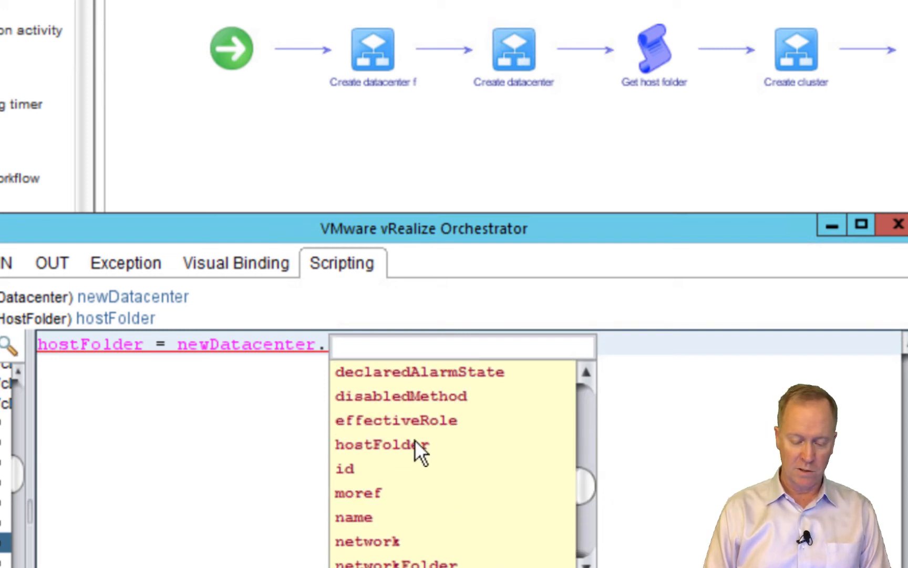
pyautogui.write('host')
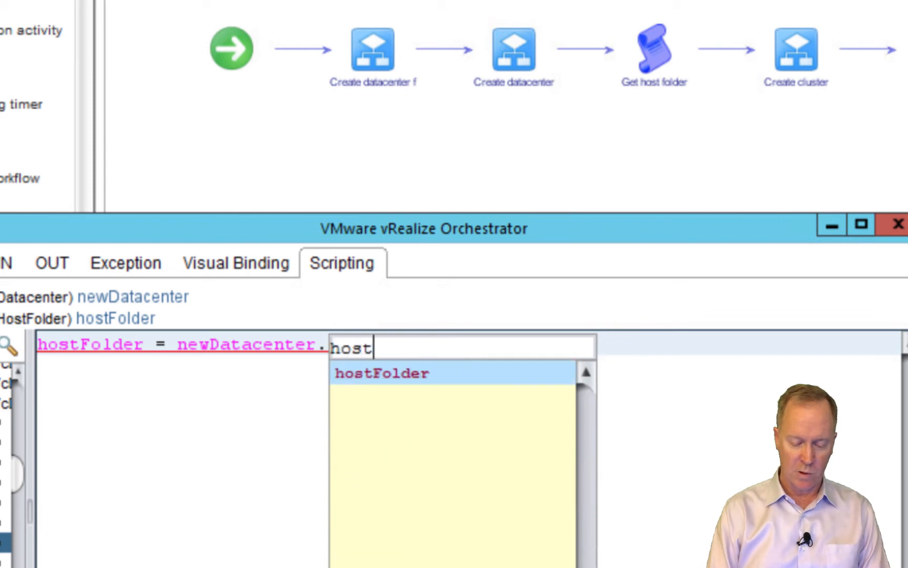
pyautogui.doubleClick(388, 372)
pyautogui.write(';')
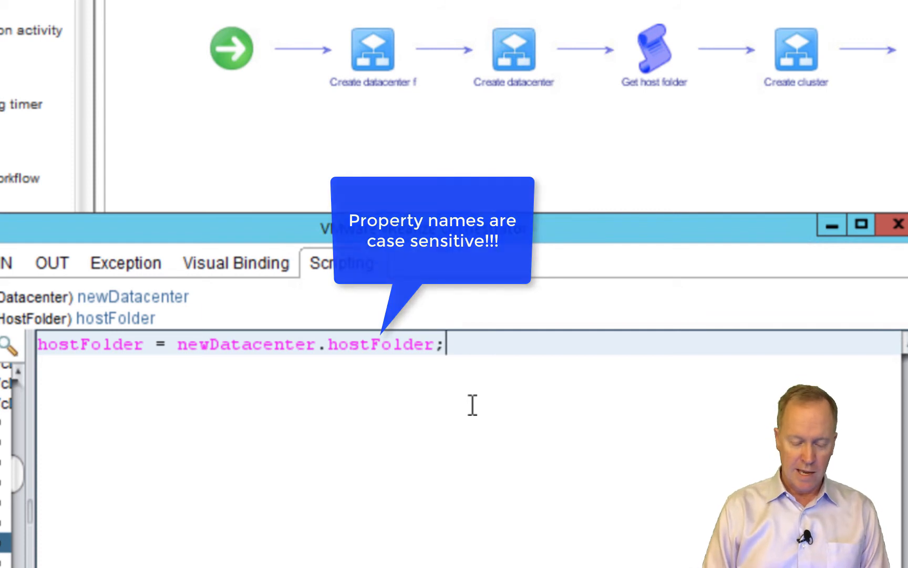
pyautogui.click(249, 260)
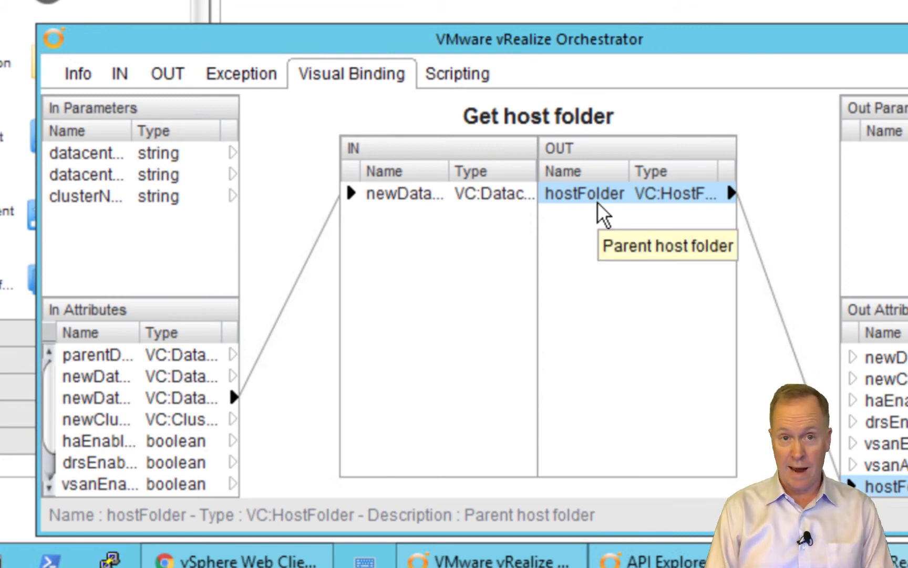
# Check the finished hostFolder line, noting the capital F, and close the floating task editor
pyautogui.click(480, 72)
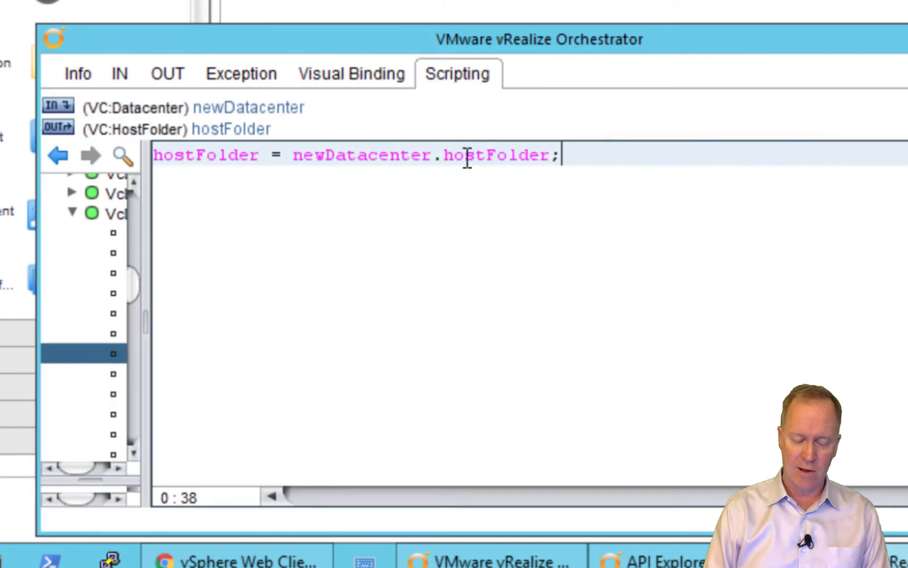
pyautogui.click(493, 156)
pyautogui.click(487, 155)
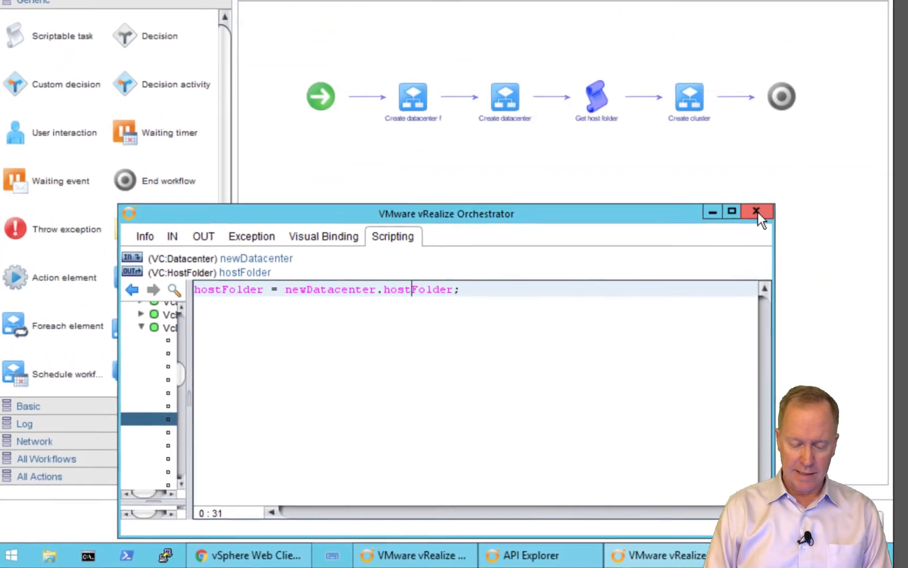
pyautogui.click(758, 212)
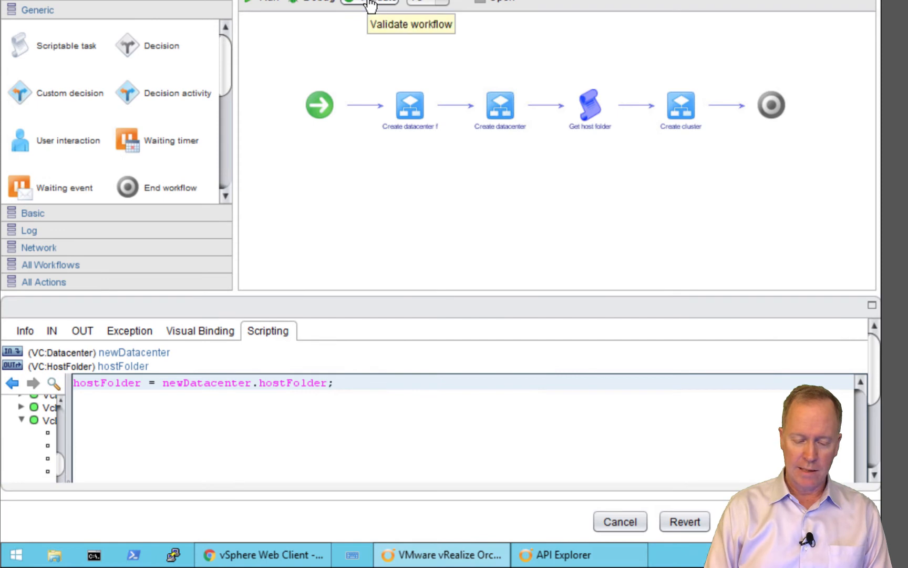
# Detach the script editor into its own window and move it down below the workflow diagram
pyautogui.moveTo(588, 109)
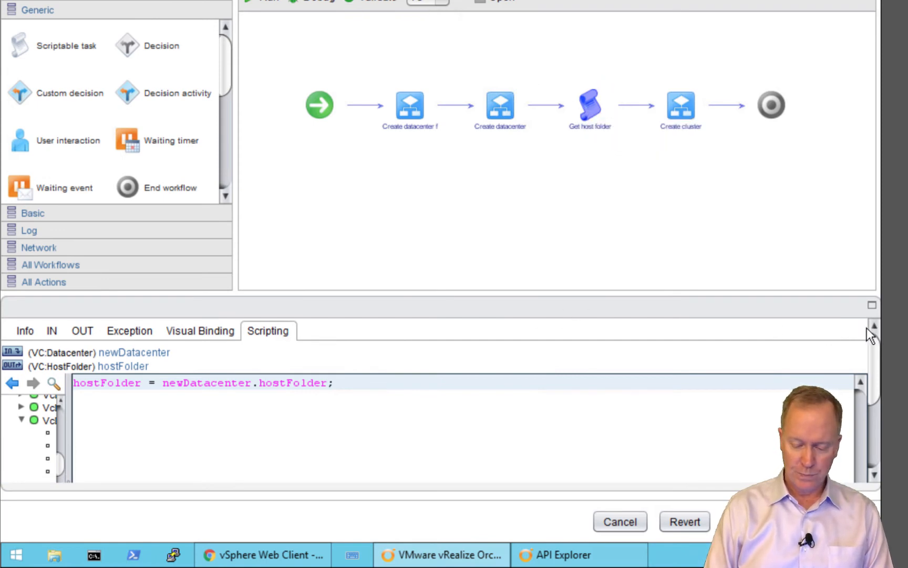
pyautogui.click(871, 306)
pyautogui.moveTo(430, 38); pyautogui.dragTo(425, 179)
# Inspect the bindings of the Get host folder, Create datacenter and Create cluster steps
pyautogui.click(326, 199)
pyautogui.moveTo(514, 124)
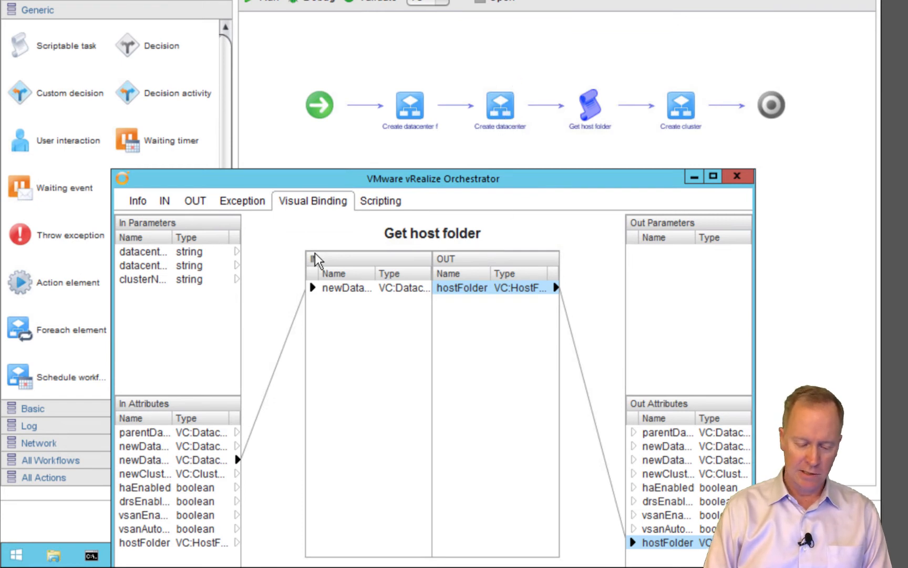
pyautogui.click(489, 111)
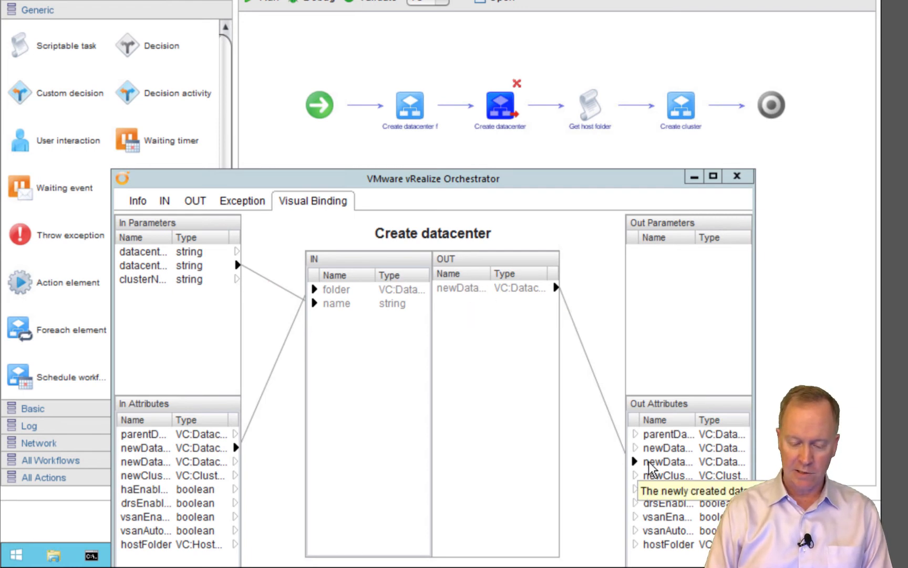
pyautogui.click(586, 121)
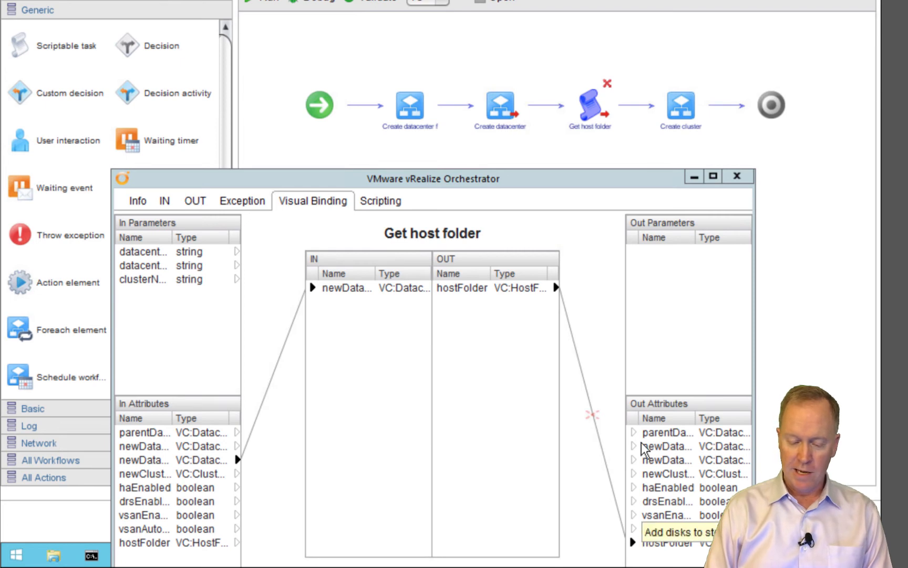
pyautogui.click(681, 117)
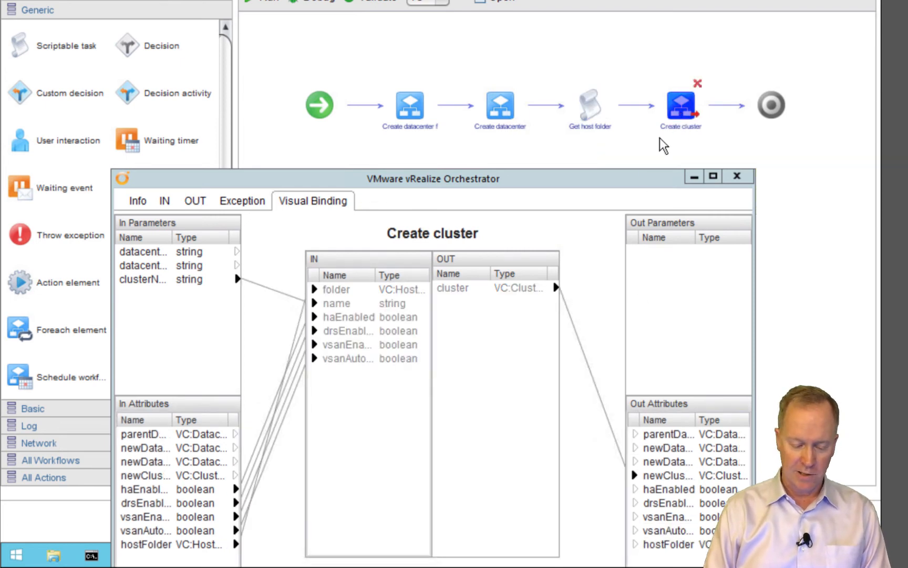
# Check the folder input's binding, dock the bindings panel under the schema, and validate the workflow
pyautogui.click(349, 290)
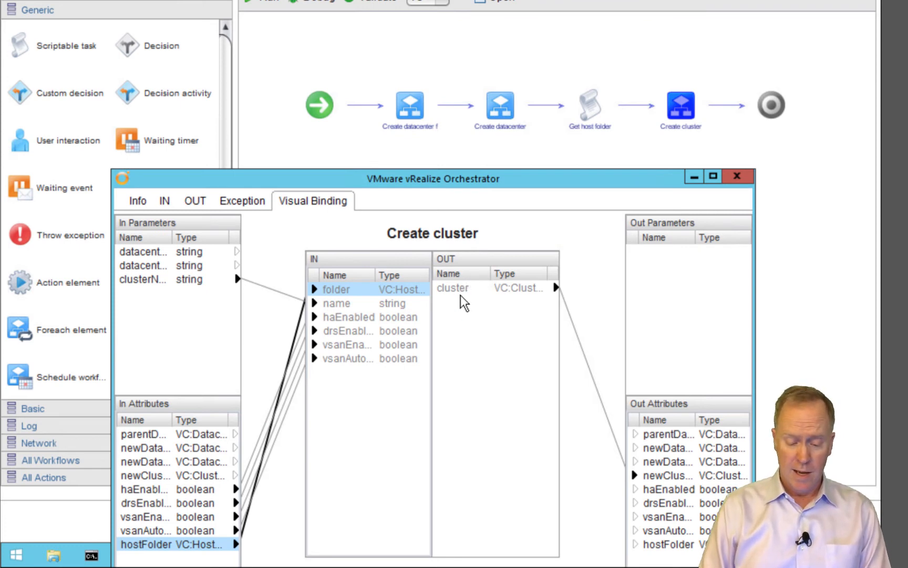
pyautogui.click(731, 180)
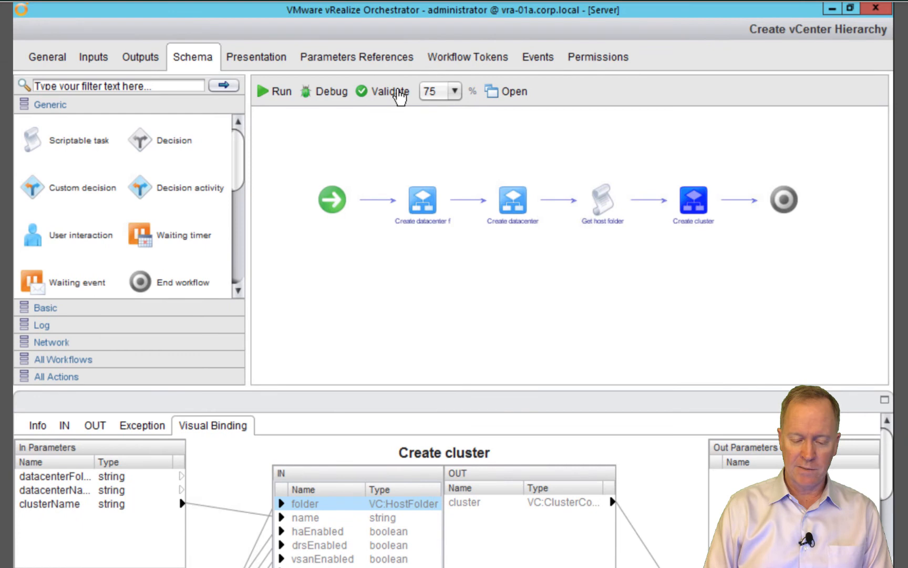
pyautogui.click(400, 95)
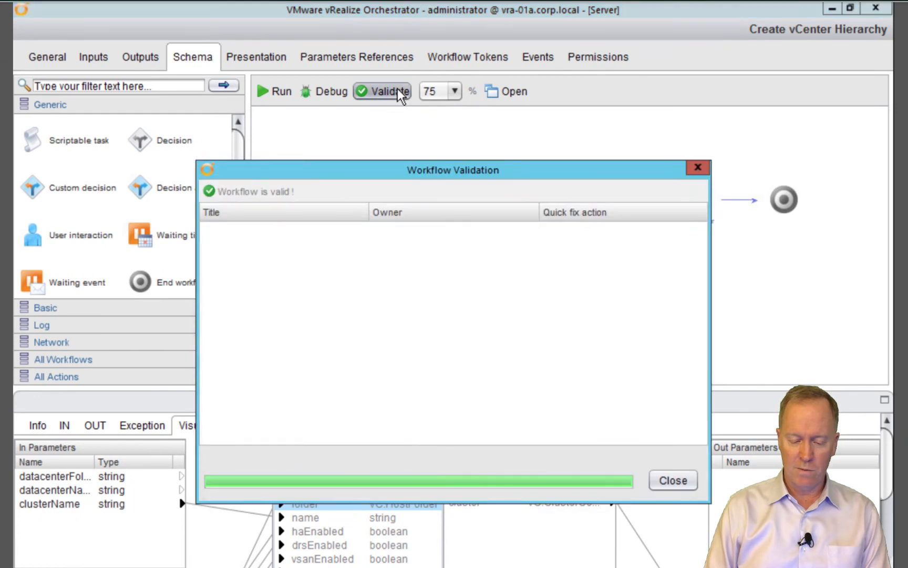
# Dismiss the validation results and start running Create vCenter Hierarchy
pyautogui.click(699, 168)
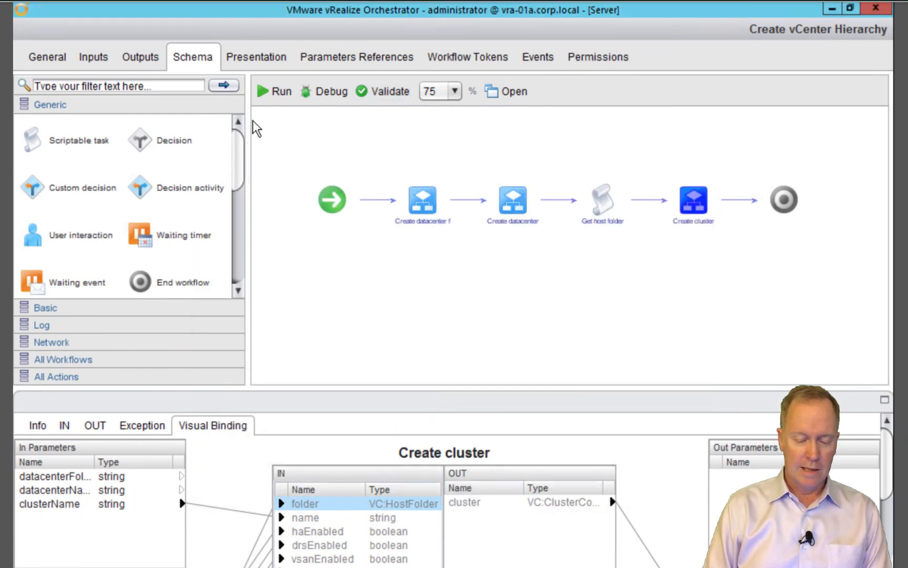
pyautogui.click(280, 94)
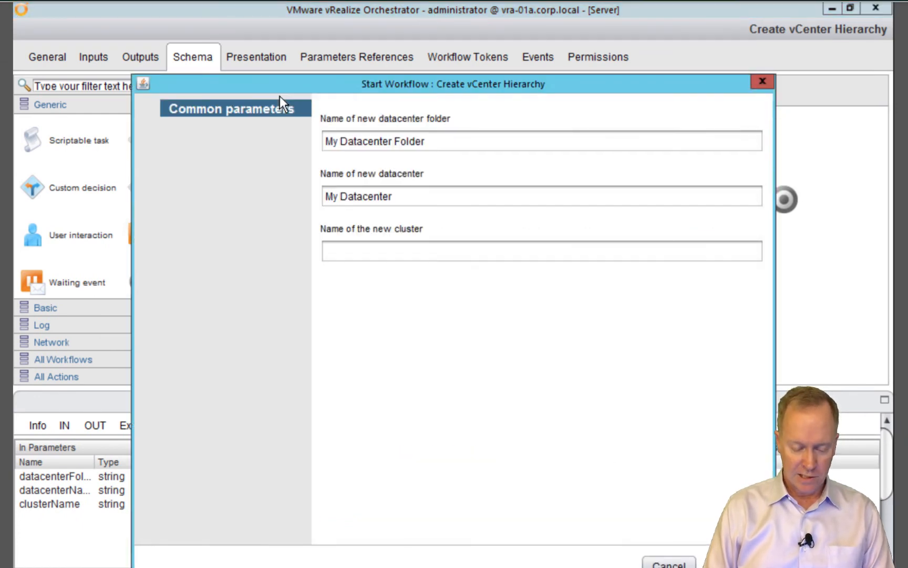
pyautogui.hotkey('alt', 'Tab')
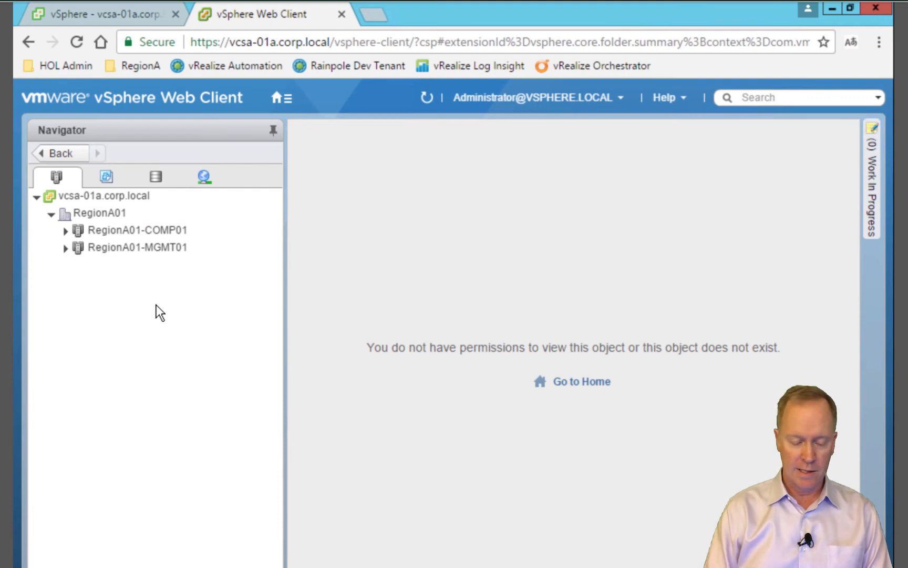
pyautogui.hotkey('alt', 'Tab')
# Enter My Cluster as the new cluster name, submit, and switch to the vSphere Web Client
pyautogui.click(331, 256)
pyautogui.write('My Cluster')
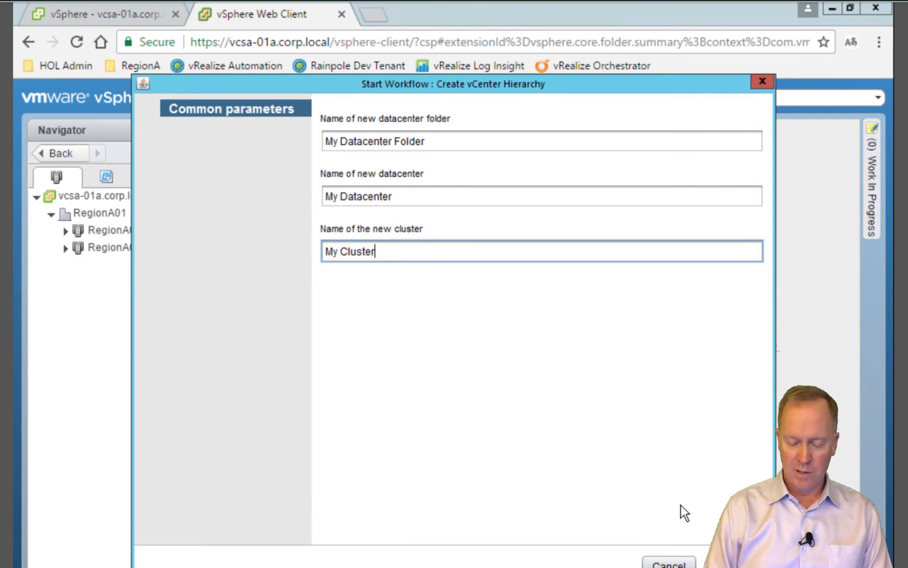
pyautogui.press('Return')
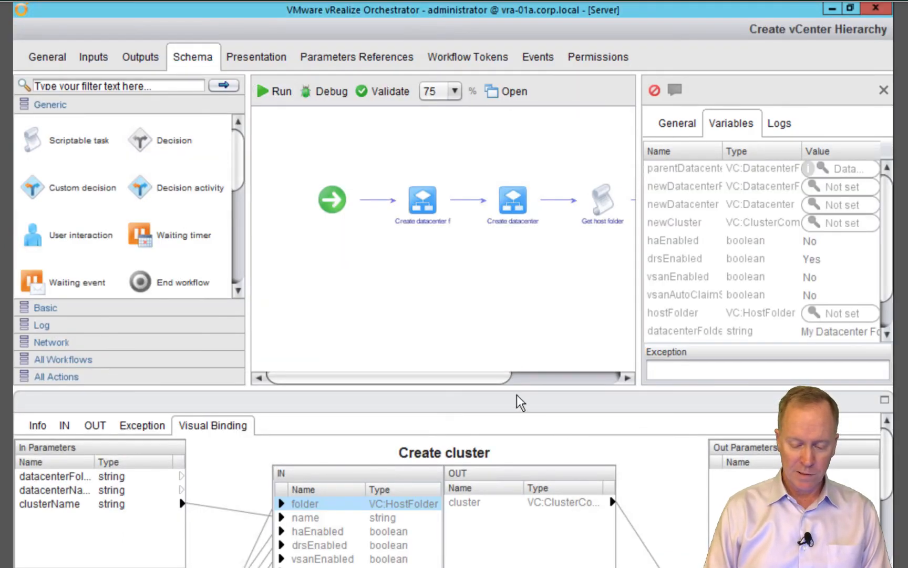
pyautogui.moveTo(502, 379); pyautogui.dragTo(613, 385)
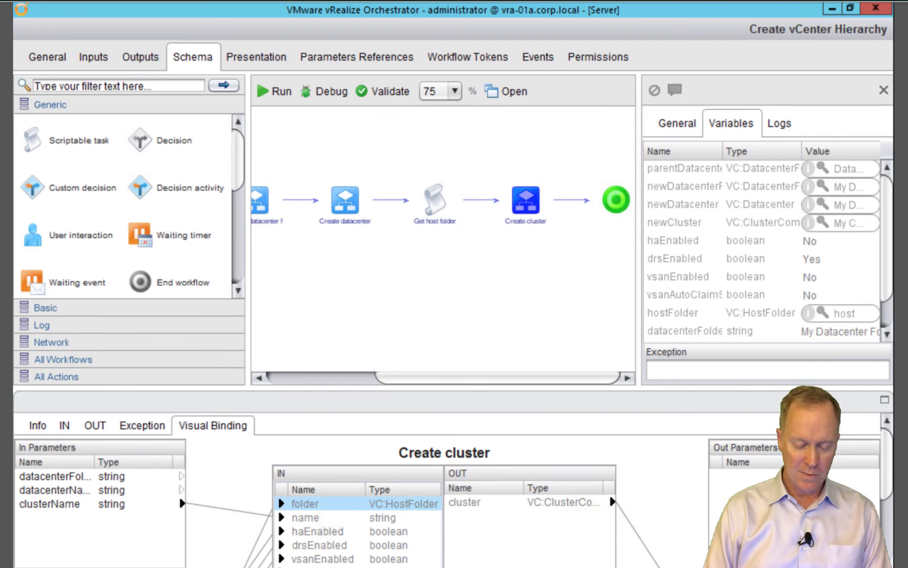
pyautogui.hotkey('alt', 'Tab')
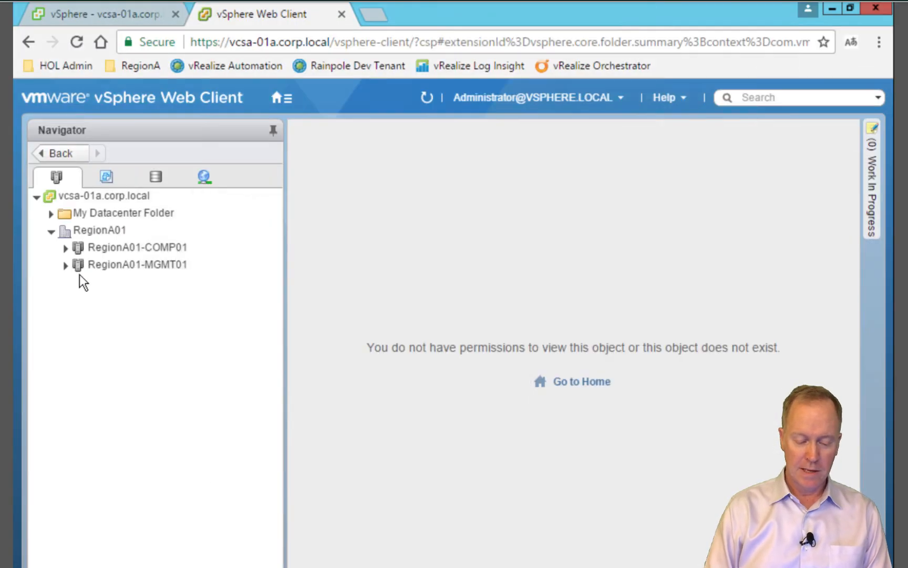
# Expand My Datacenter Folder and My Datacenter in the Navigator to show My Cluster
pyautogui.click(51, 216)
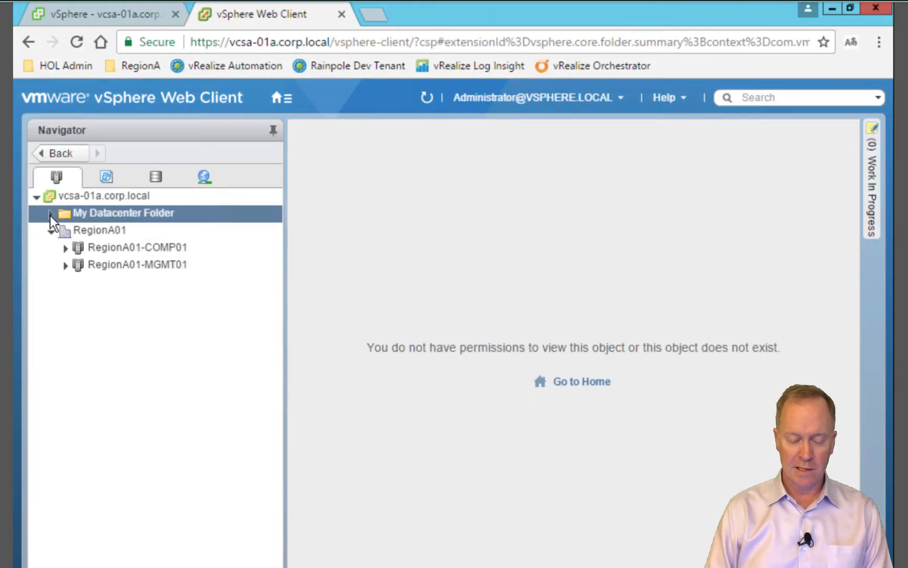
pyautogui.click(49, 216)
pyautogui.click(69, 233)
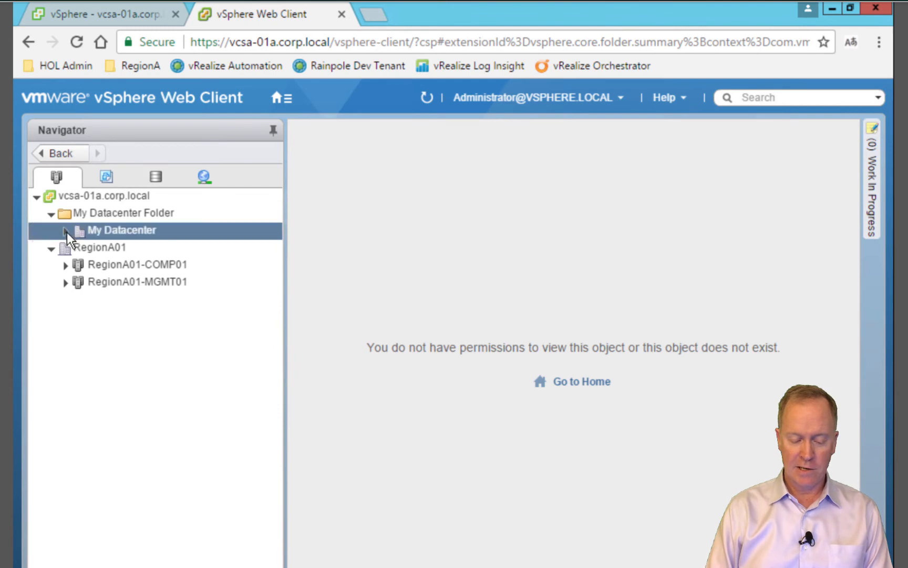
pyautogui.click(66, 232)
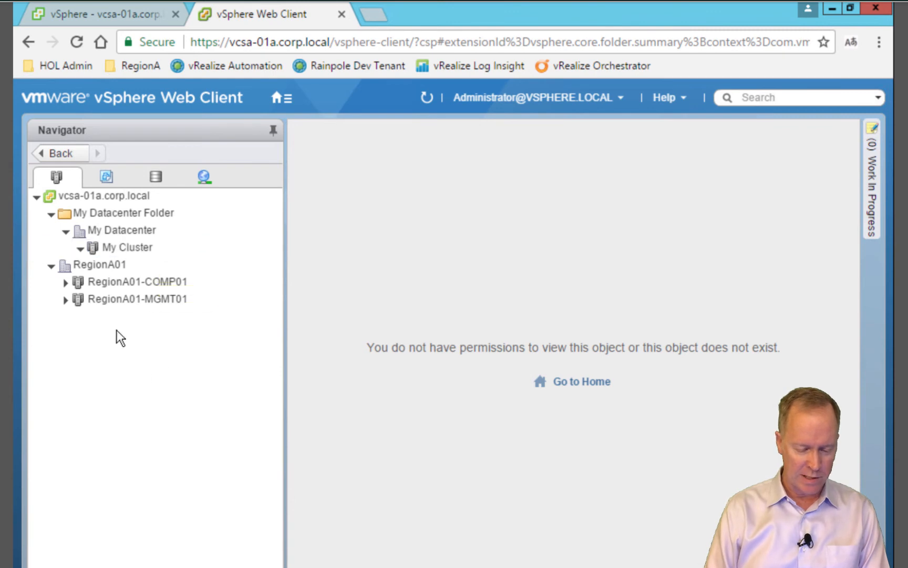
# Expand RegionA01-COMP01 and disconnect the host esx-03a.corp.local
pyautogui.click(65, 283)
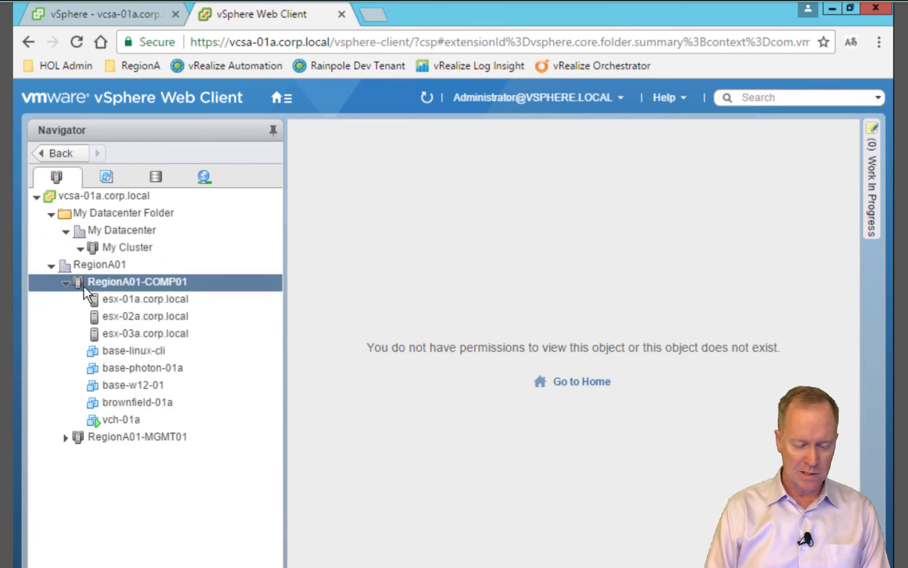
pyautogui.click(132, 333)
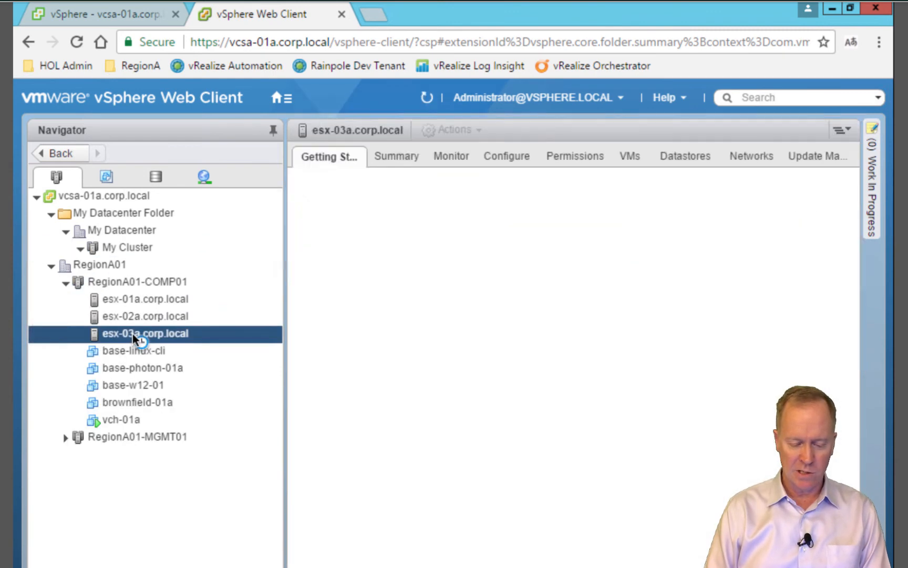
pyautogui.rightClick(165, 334)
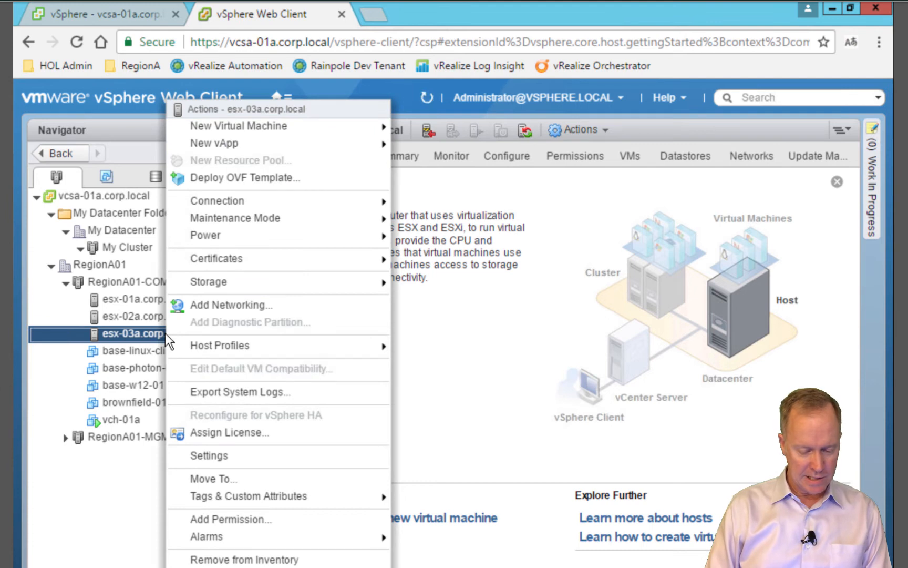
pyautogui.moveTo(207, 200)
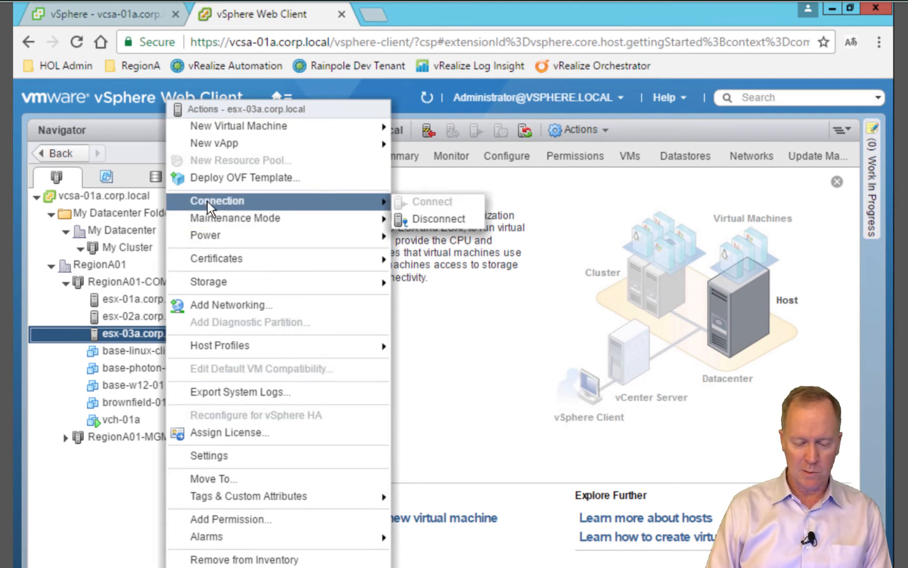
pyautogui.click(423, 221)
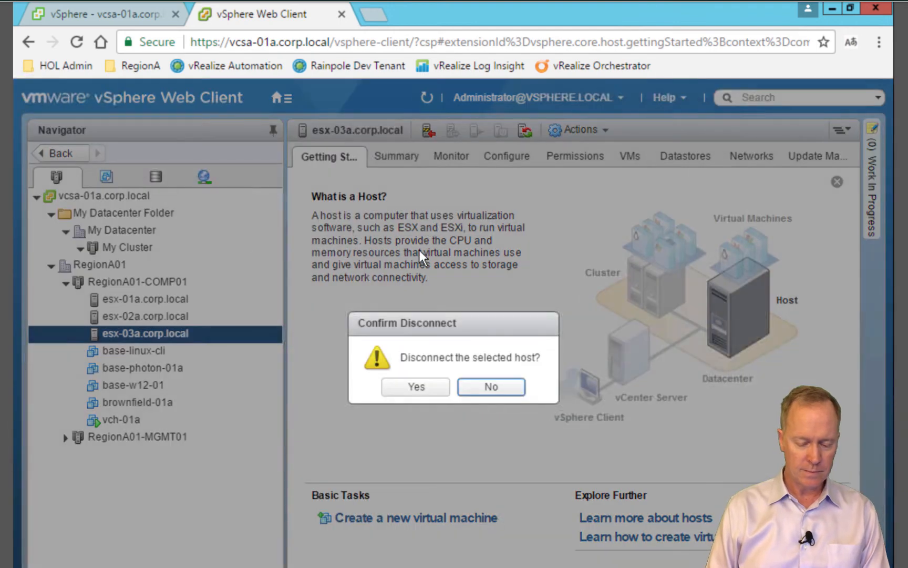
pyautogui.click(440, 382)
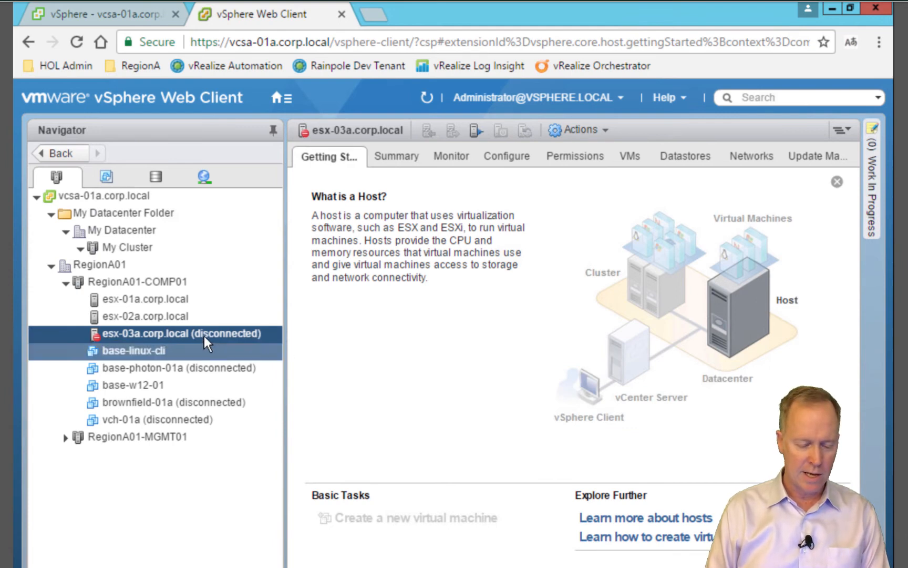
# Remove the disconnected esx-03a.corp.local host from the inventory
pyautogui.rightClick(190, 333)
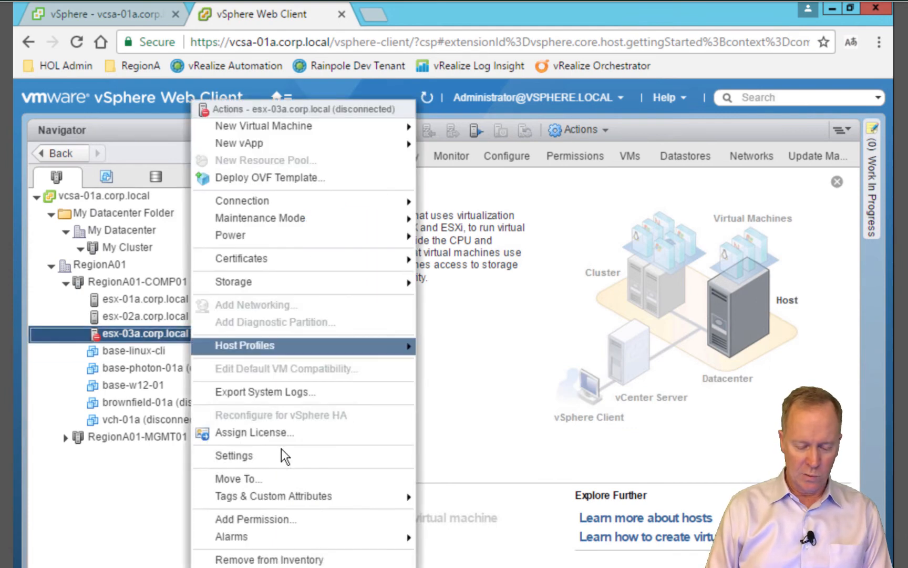
pyautogui.click(294, 560)
pyautogui.click(403, 437)
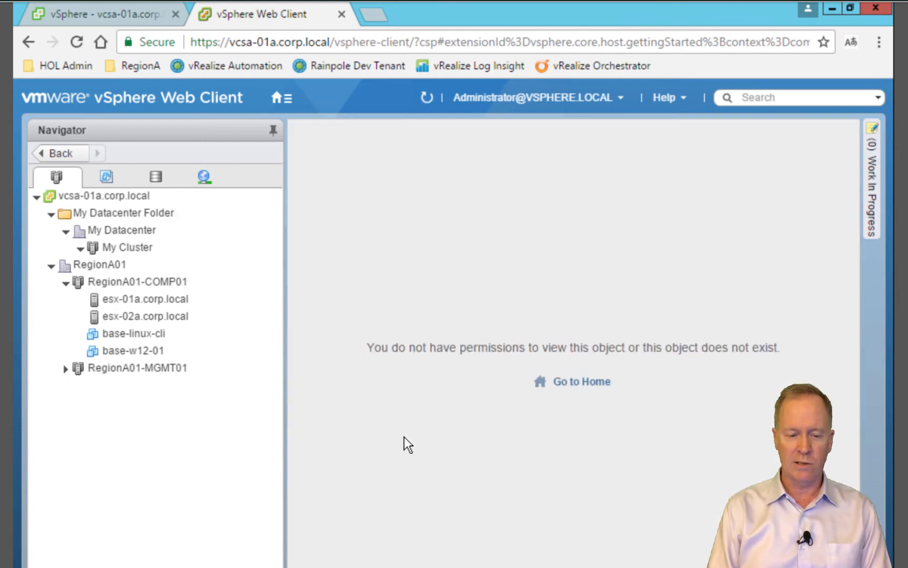
pyautogui.click(196, 356)
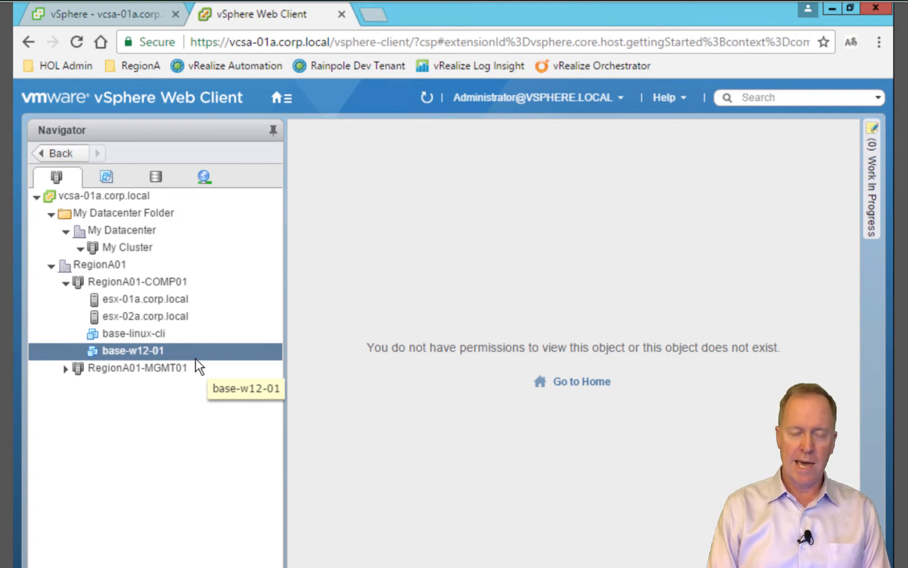
# Remove My Datacenter Folder with My Datacenter and My Cluster, then switch to vRealize Orchestrator
pyautogui.click(126, 264)
pyautogui.click(135, 247)
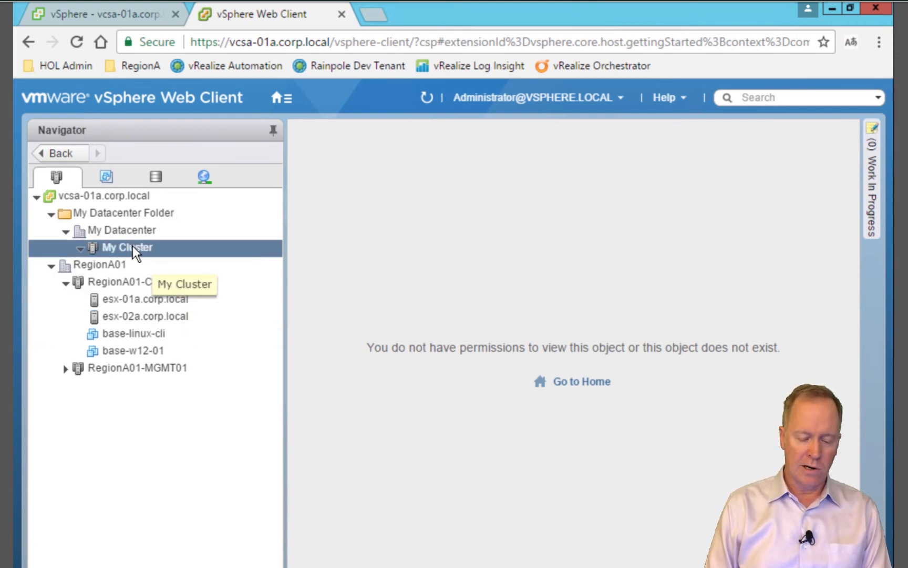
pyautogui.click(90, 213)
pyautogui.rightClick(89, 212)
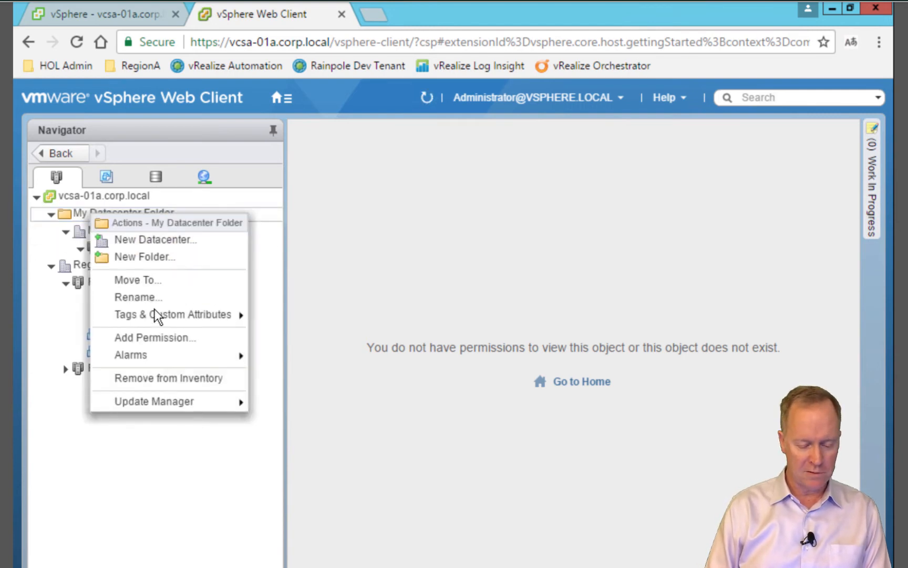
pyautogui.click(162, 377)
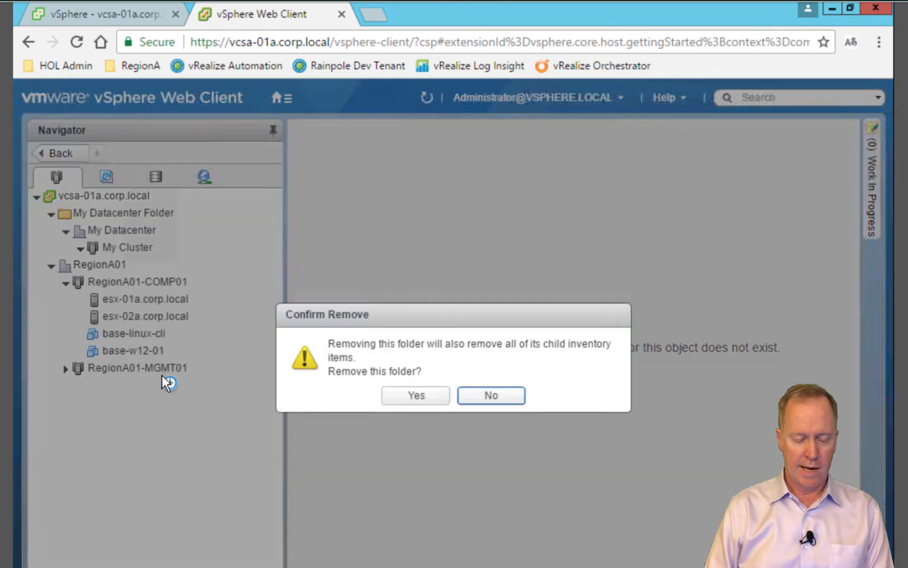
pyautogui.click(426, 401)
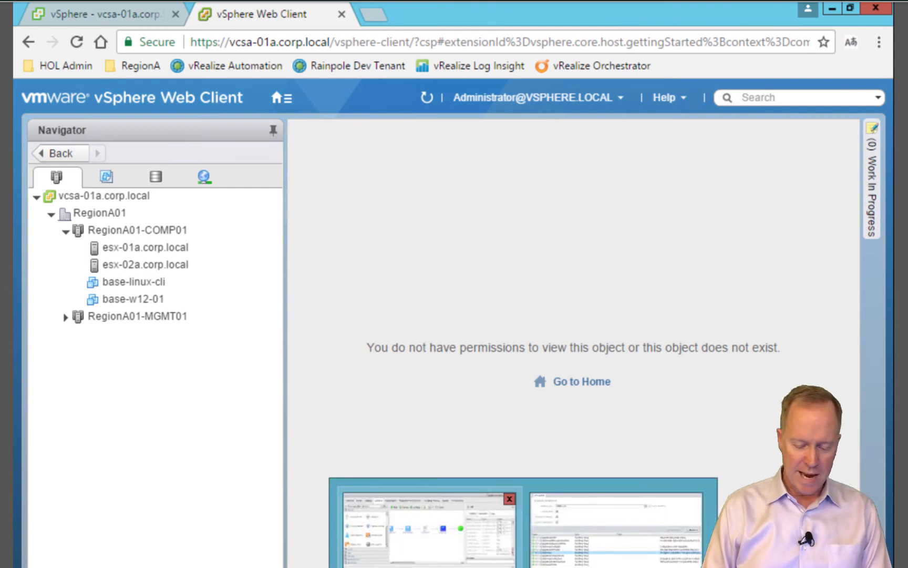
pyautogui.click(425, 520)
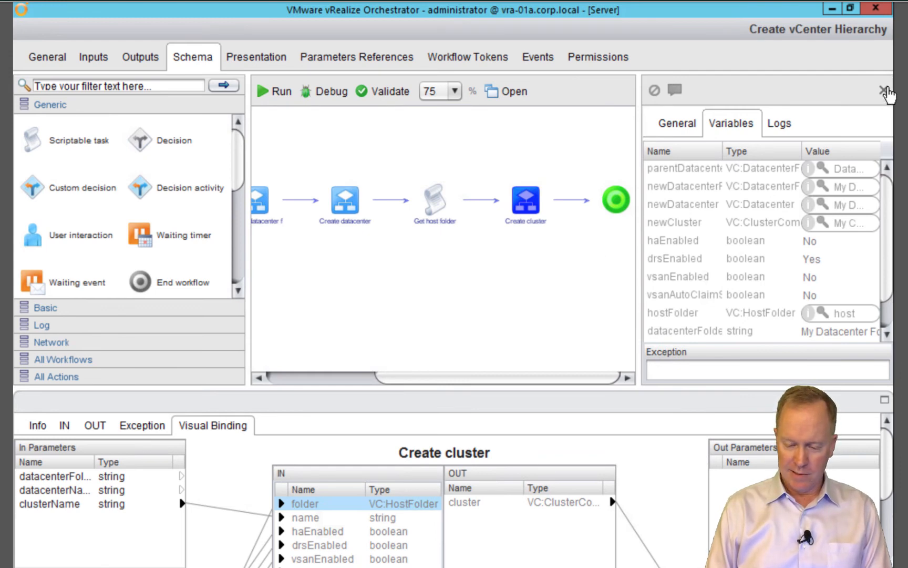
# Close the Variables panel and move Get host folder, Create cluster and the end node below Create datacenter
pyautogui.click(883, 90)
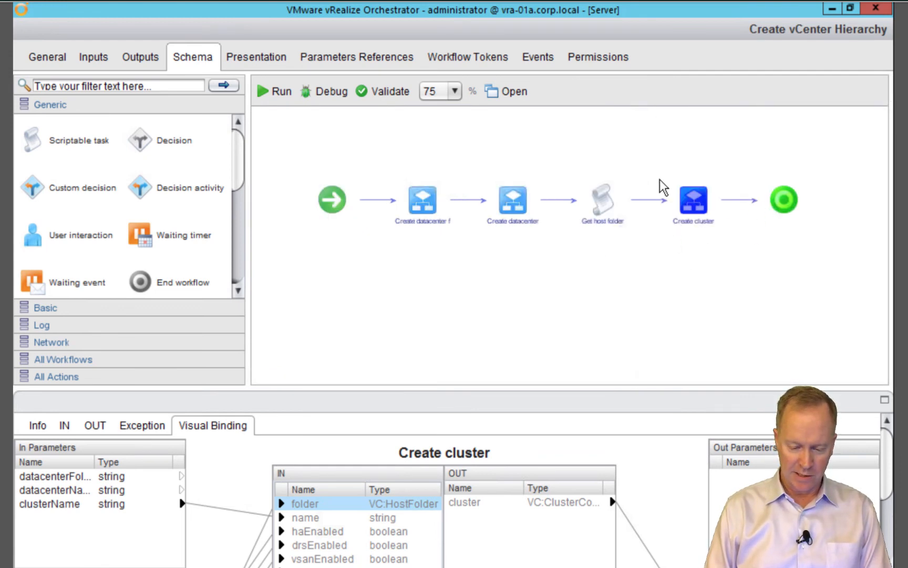
pyautogui.moveTo(578, 151); pyautogui.dragTo(826, 246)
pyautogui.moveTo(695, 202); pyautogui.dragTo(604, 279)
pyautogui.moveTo(519, 284); pyautogui.dragTo(406, 275)
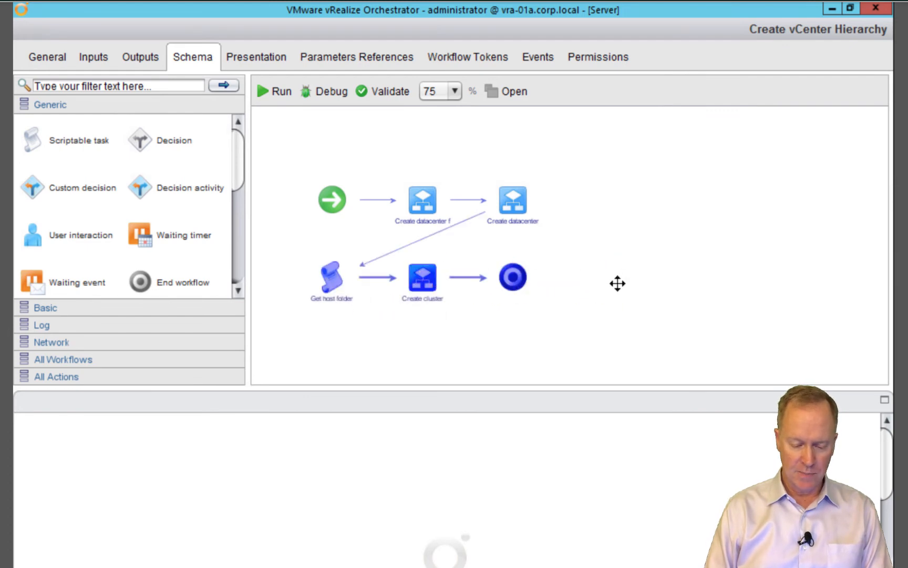
pyautogui.click(618, 283)
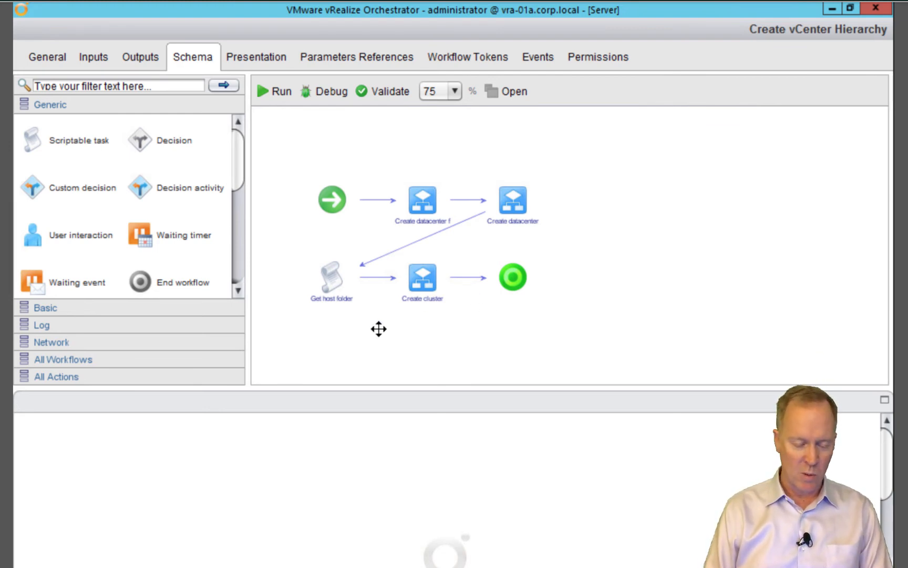
pyautogui.click(237, 254)
pyautogui.click(177, 193)
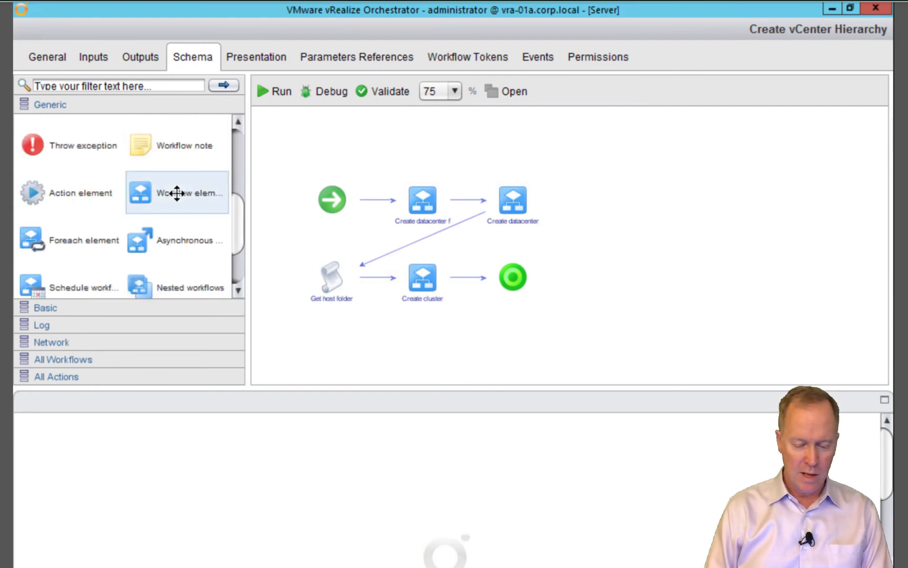
# Drop a workflow element after Create cluster, choose Add host to cluster via 'add host', and enlarge its bindings
pyautogui.moveTo(174, 192); pyautogui.dragTo(465, 277)
pyautogui.write('add host')
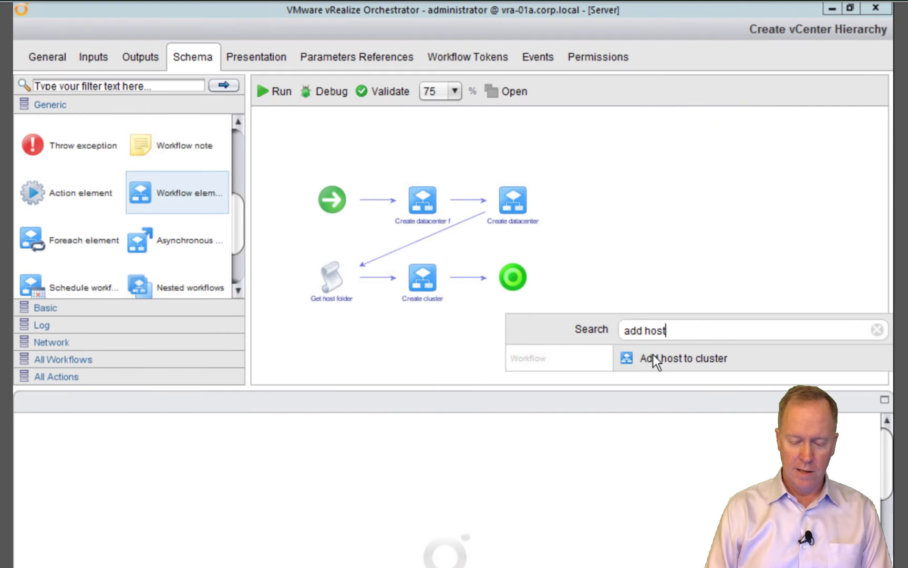
pyautogui.moveTo(653, 355)
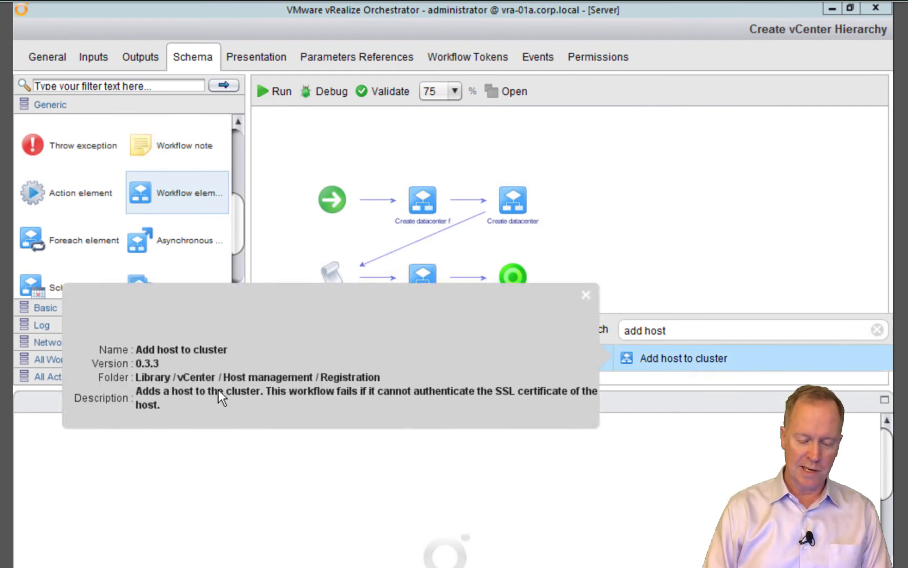
pyautogui.click(665, 360)
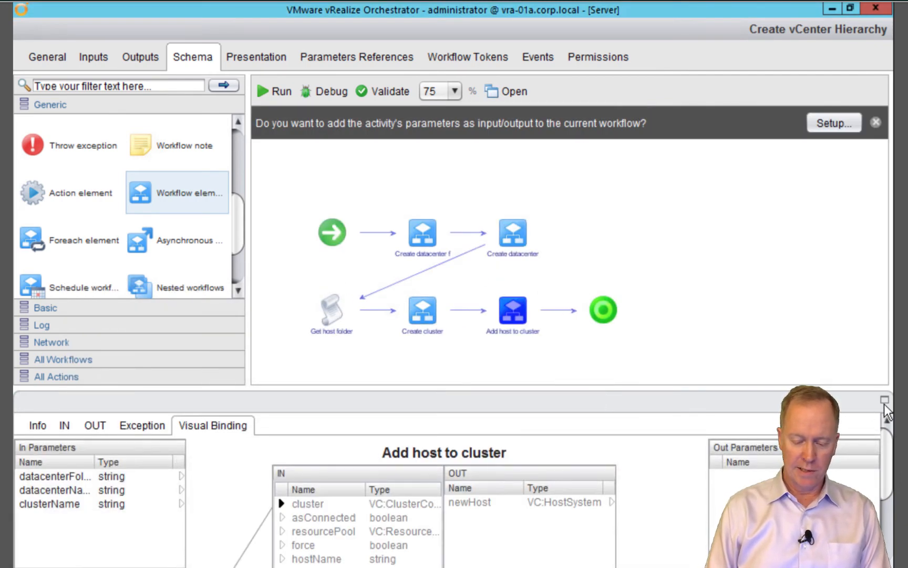
pyautogui.click(884, 400)
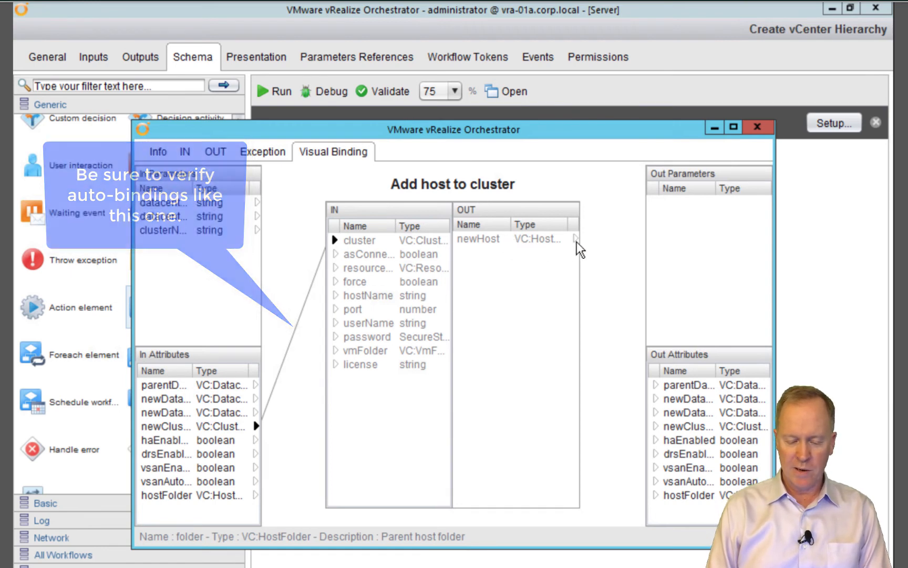
# Bind the newHost output to a new VC:HostSystem workflow attribute named newHost
pyautogui.click(537, 237)
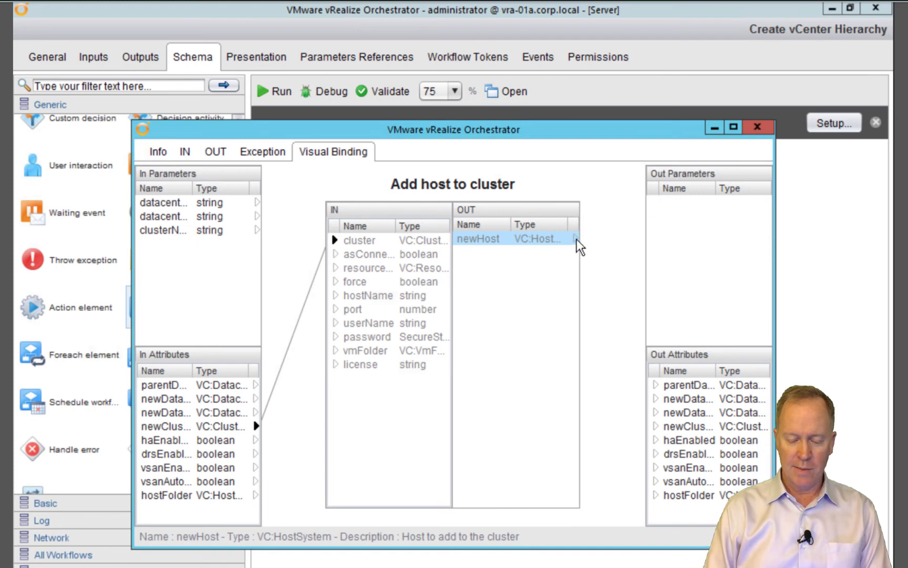
pyautogui.moveTo(578, 239); pyautogui.dragTo(682, 368)
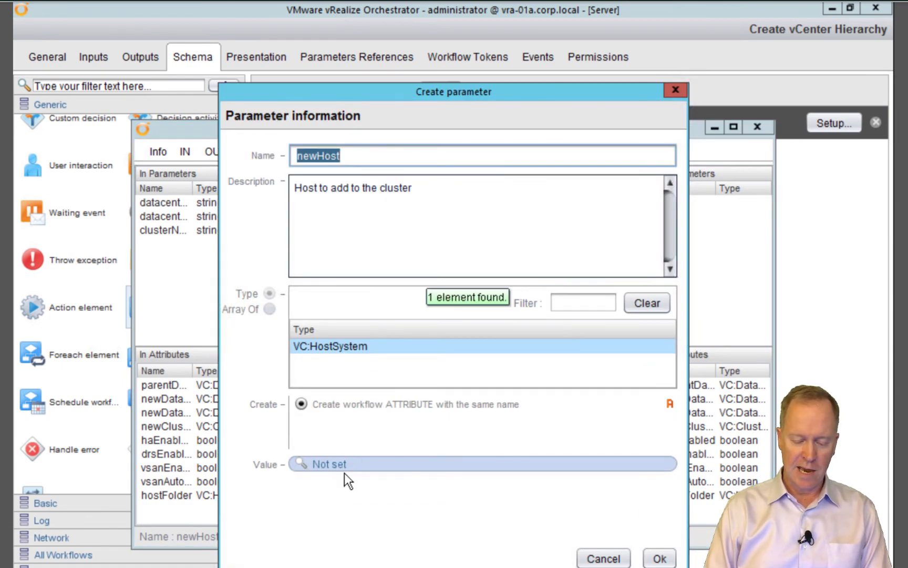
pyautogui.click(660, 559)
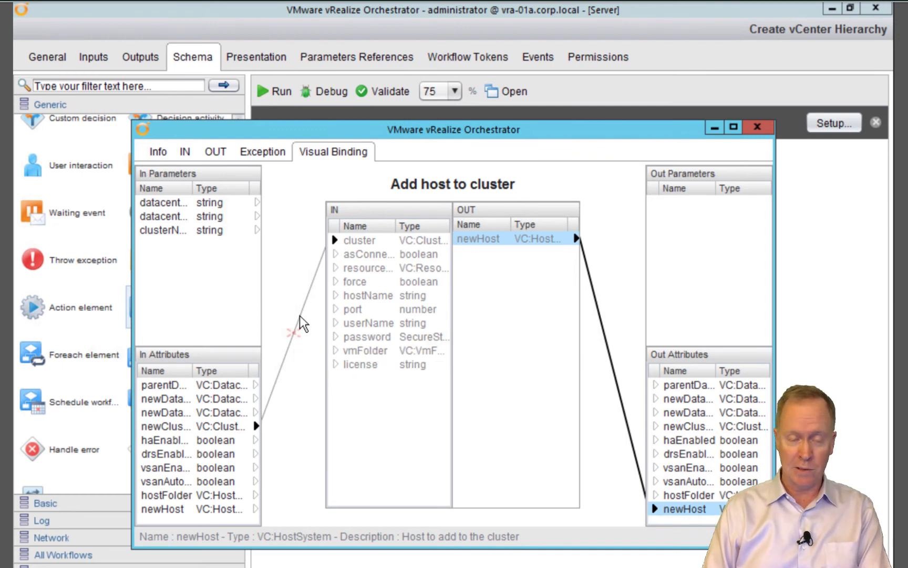
# Confirm cluster is bound to newCluster, then bind asConnected to a new boolean attribute set to Yes
pyautogui.click(359, 244)
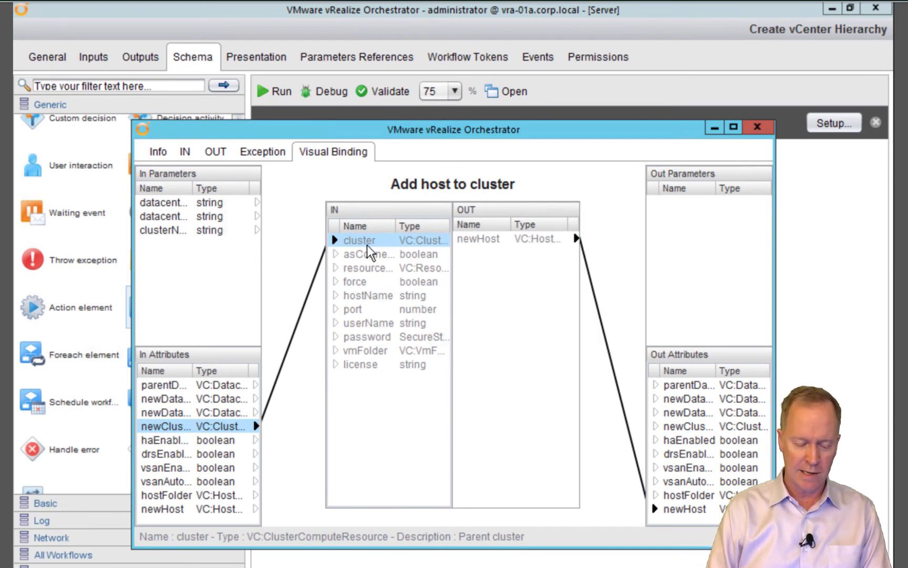
pyautogui.click(161, 427)
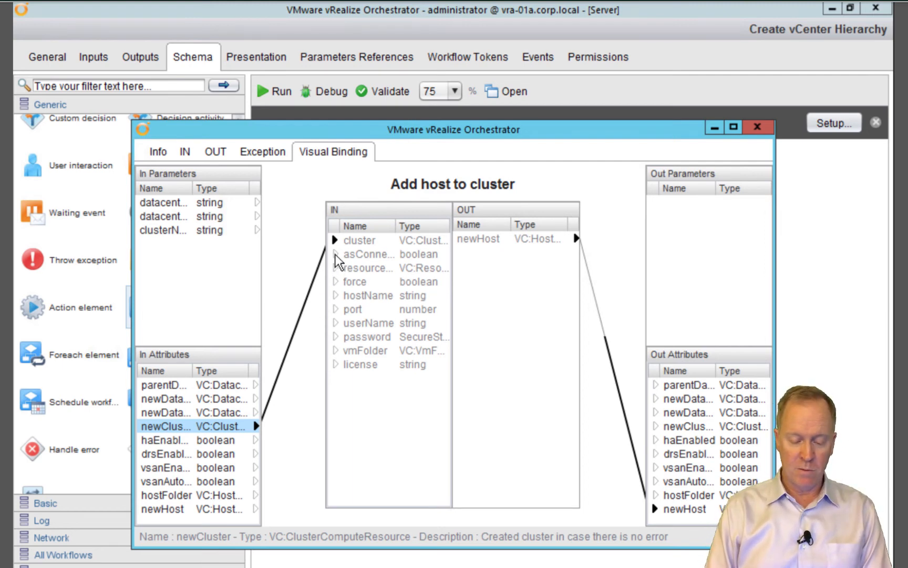
pyautogui.moveTo(337, 259); pyautogui.dragTo(220, 374)
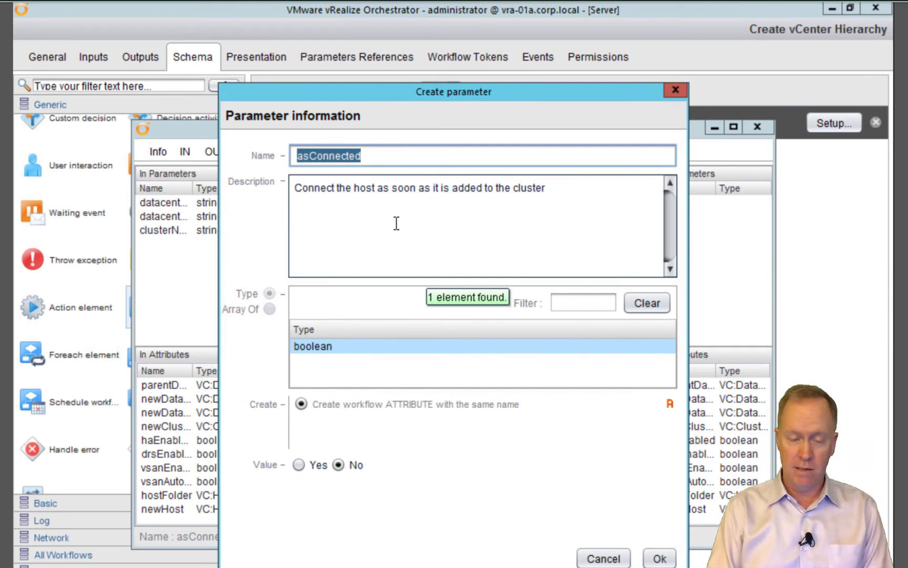
pyautogui.click(298, 465)
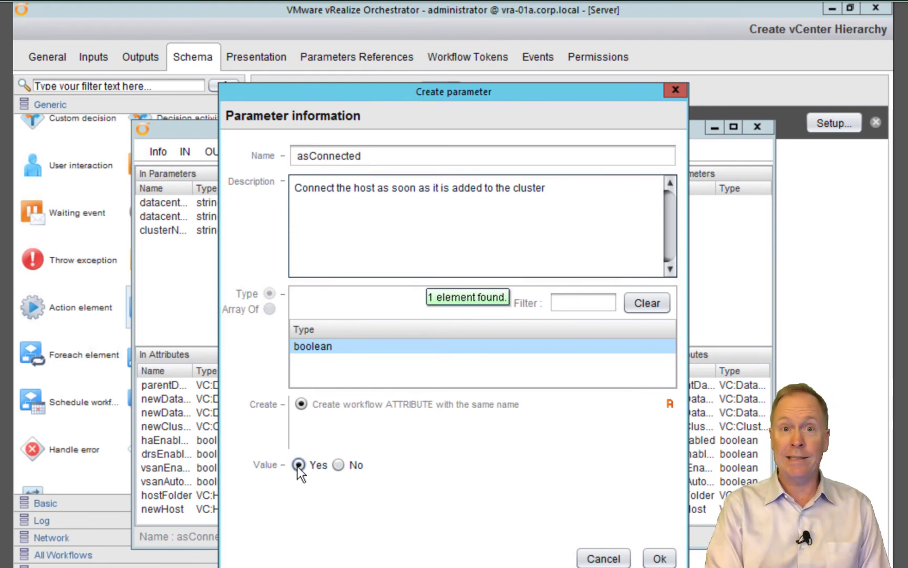
pyautogui.click(666, 560)
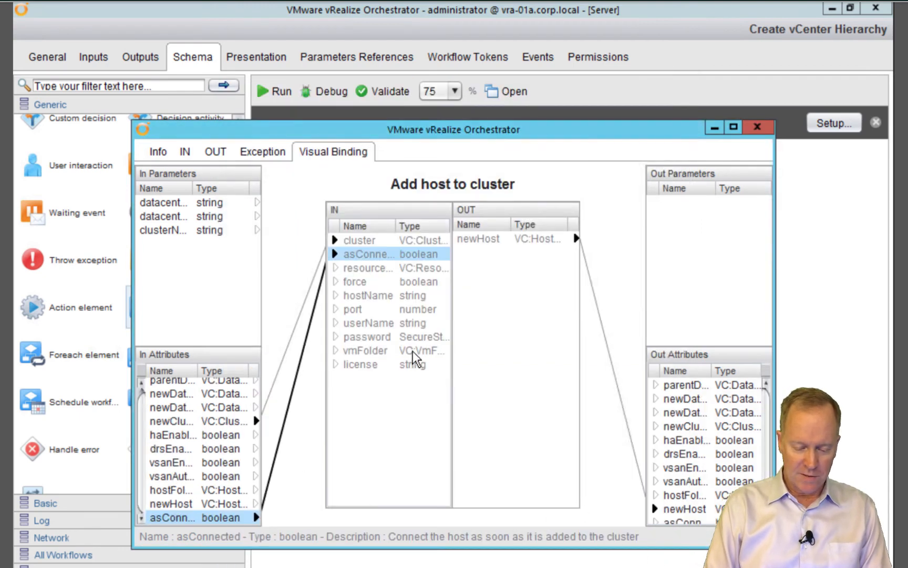
# Bind force to a new boolean workflow attribute with value Yes
pyautogui.moveTo(338, 288)
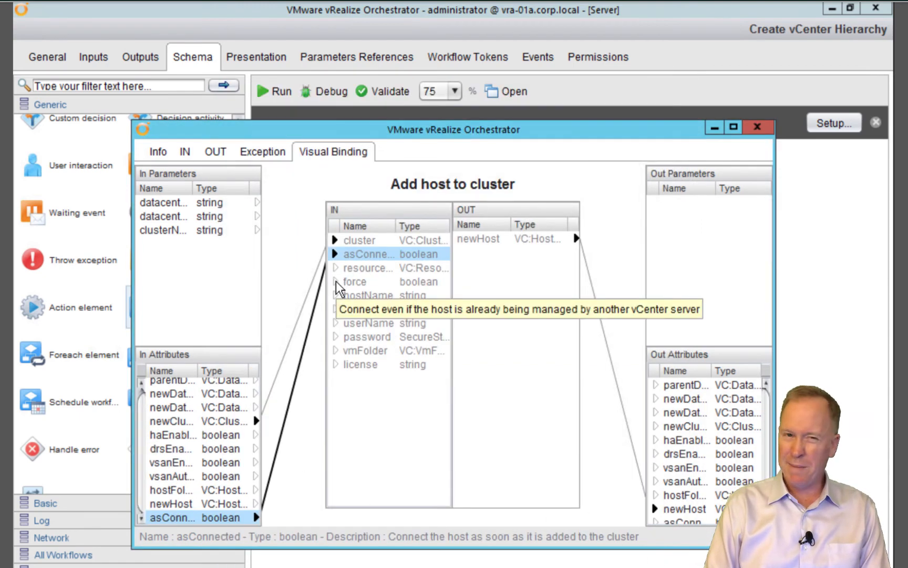
pyautogui.moveTo(338, 288); pyautogui.dragTo(227, 375)
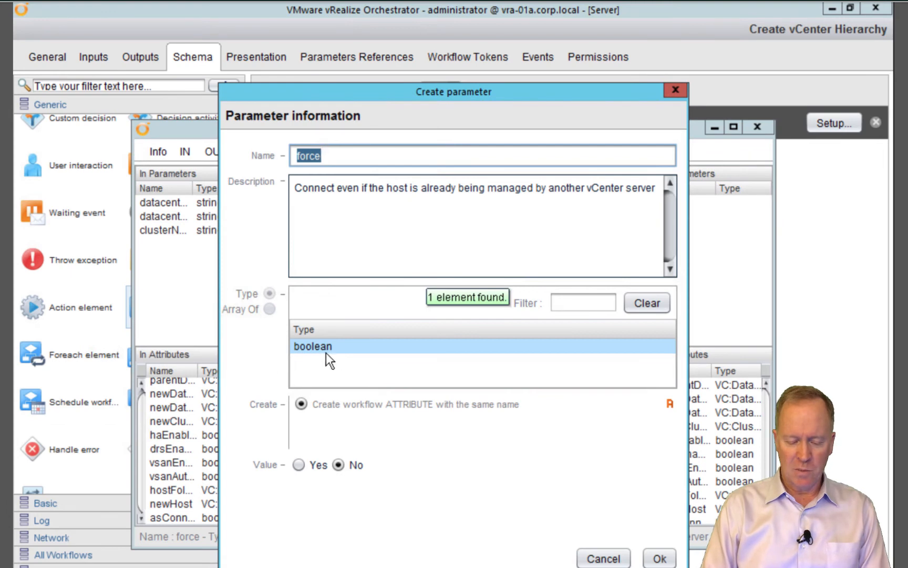
pyautogui.click(299, 464)
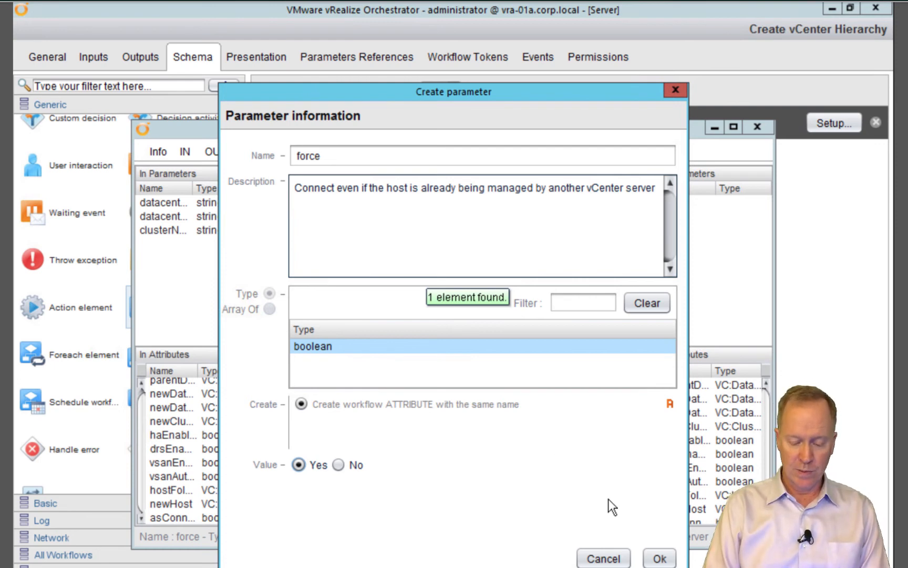
pyautogui.click(660, 558)
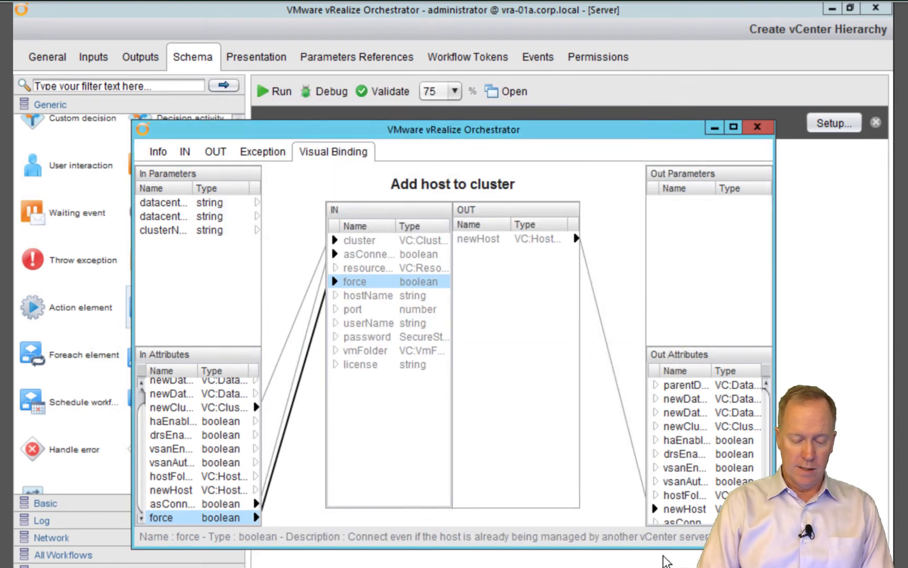
pyautogui.click(339, 298)
pyautogui.moveTo(339, 308); pyautogui.dragTo(341, 303)
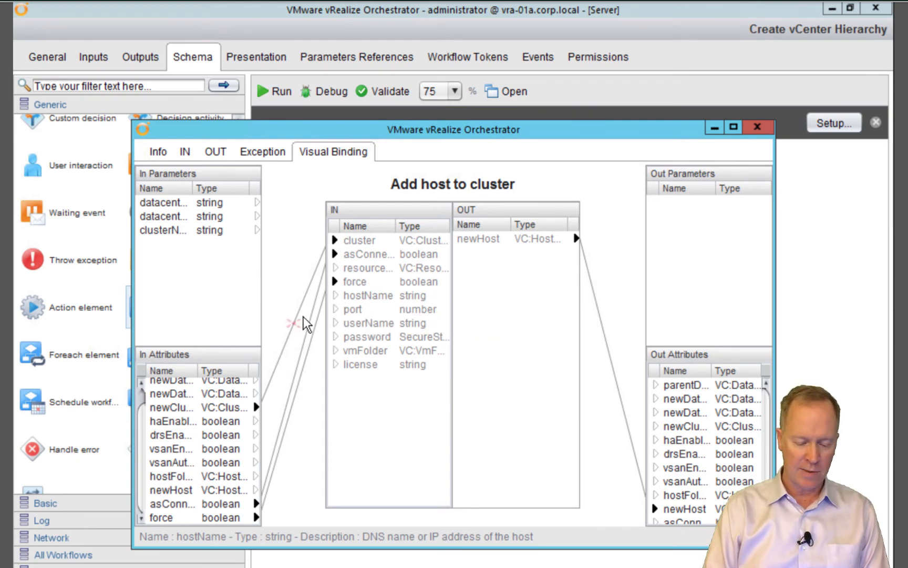
# Bind hostName and port to new attributes holding esx-03a.corp.local and 443
pyautogui.moveTo(336, 296); pyautogui.dragTo(217, 369)
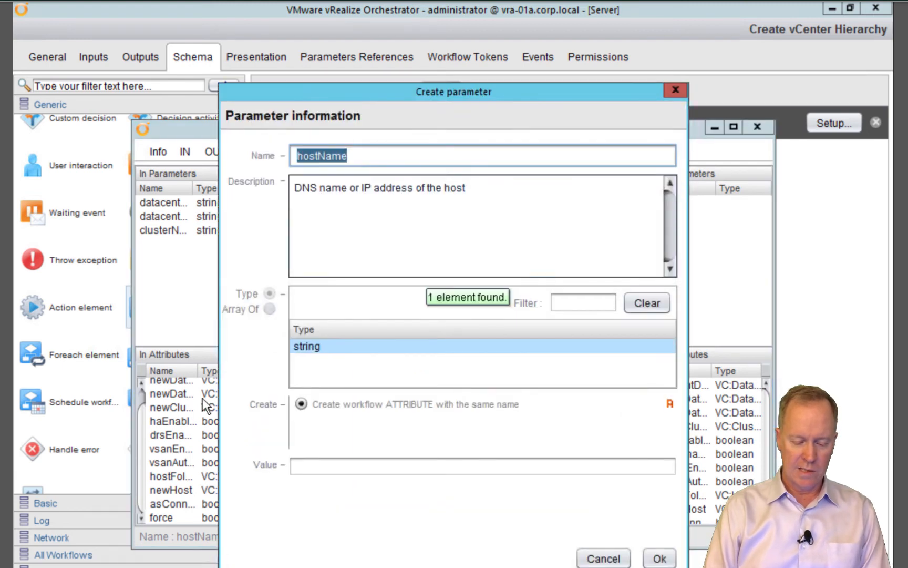
pyautogui.click(348, 466)
pyautogui.write('esx')
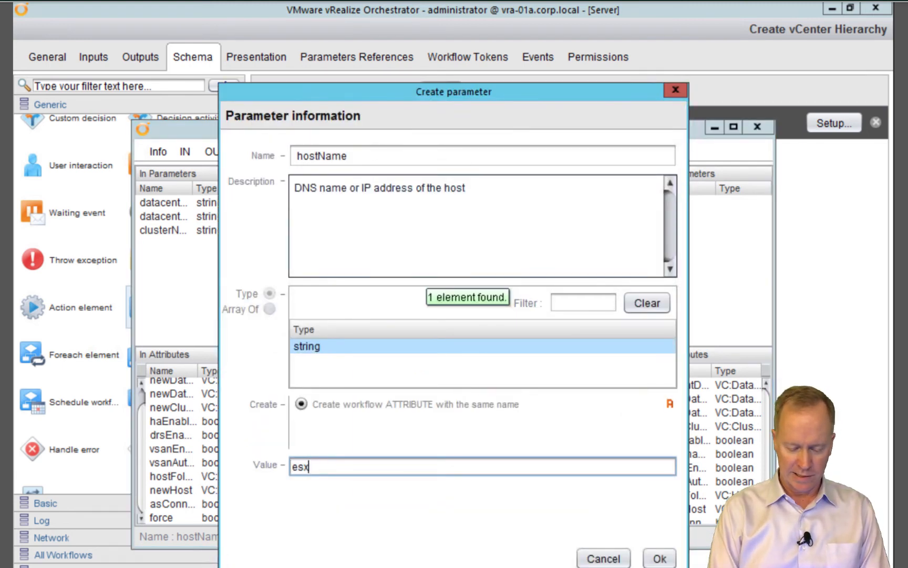
pyautogui.write('-03a.co')
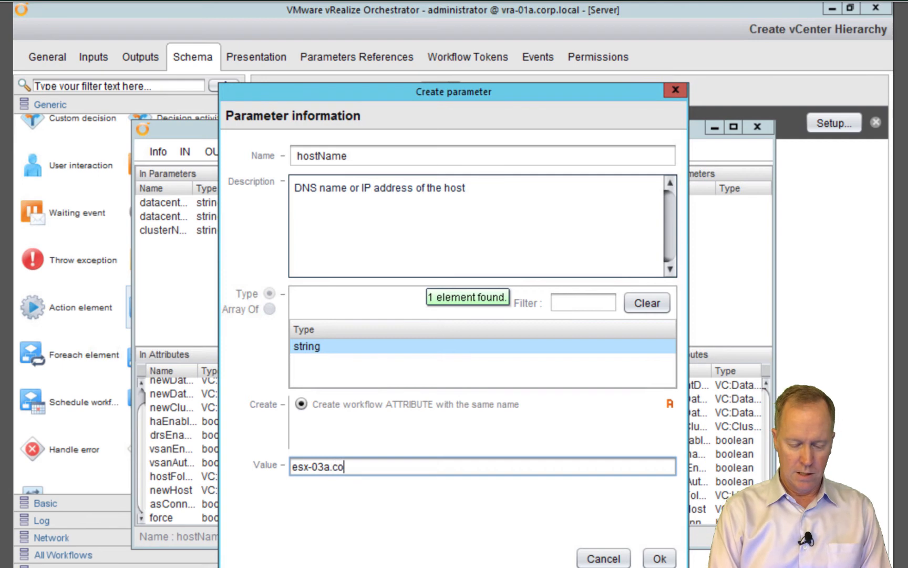
pyautogui.write('rp.local')
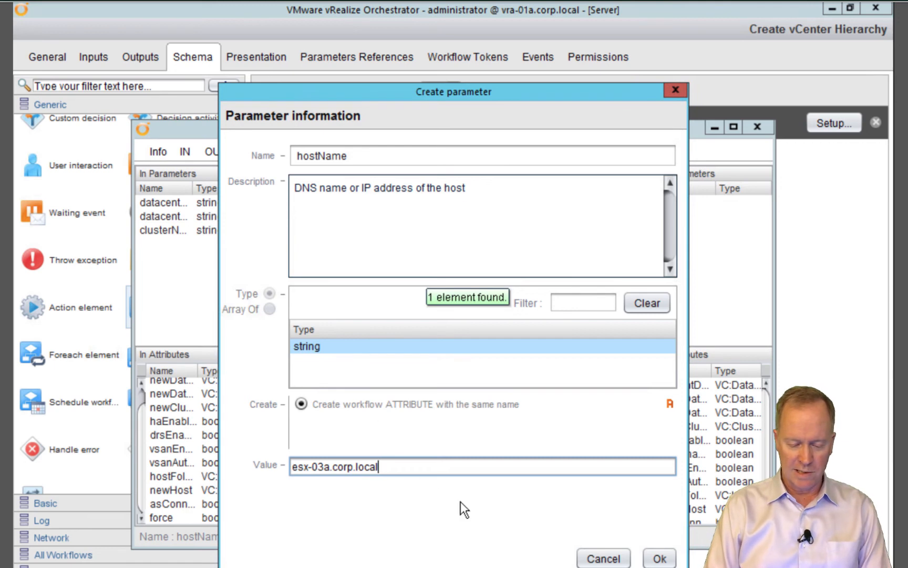
pyautogui.click(658, 558)
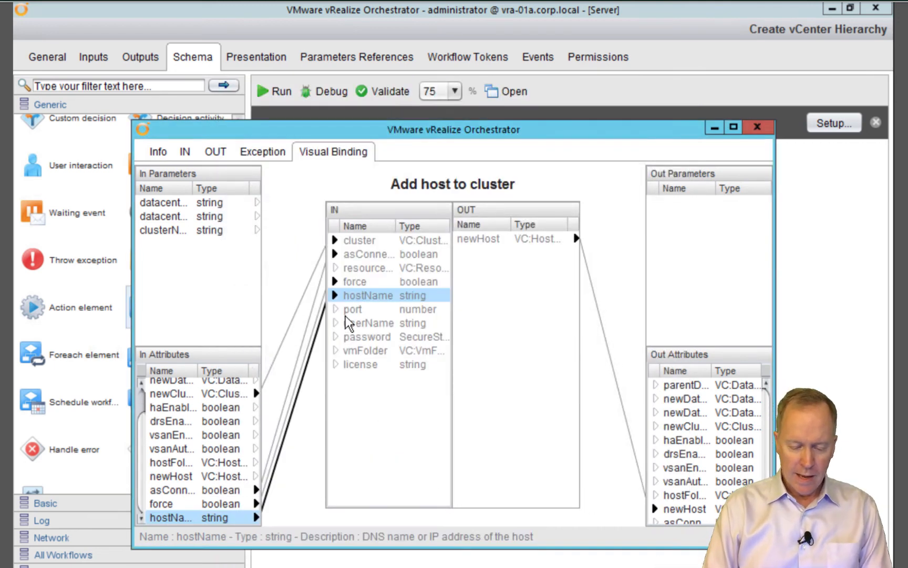
pyautogui.moveTo(338, 314); pyautogui.dragTo(217, 370)
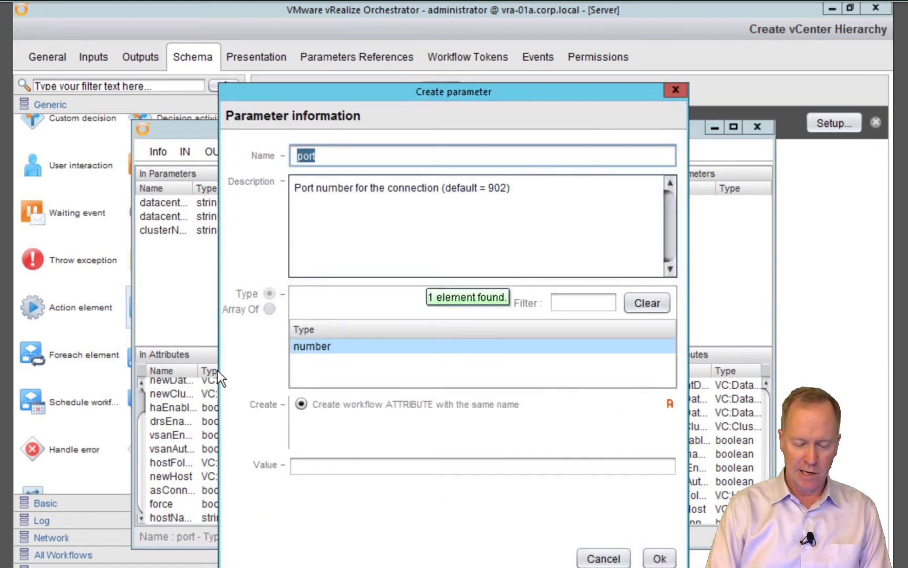
pyautogui.click(379, 466)
pyautogui.write('443')
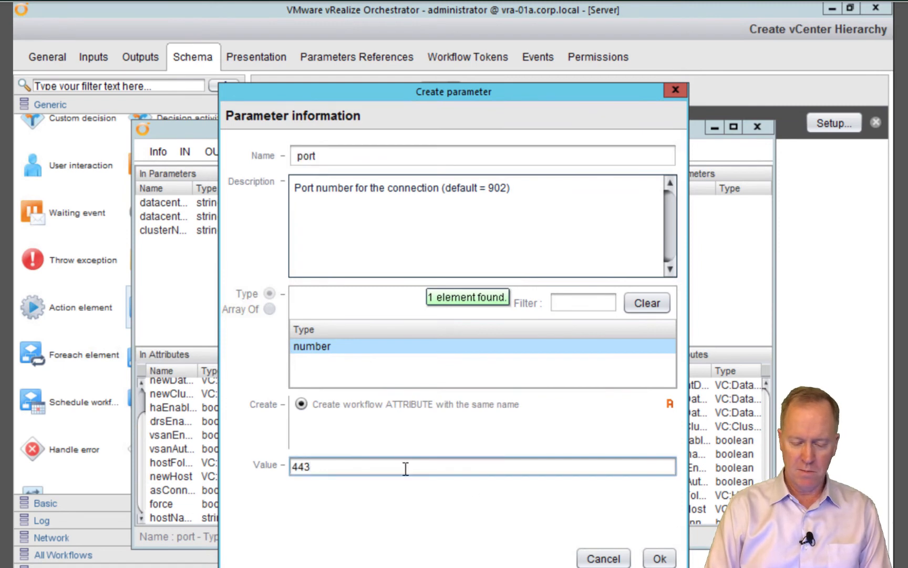
pyautogui.click(656, 558)
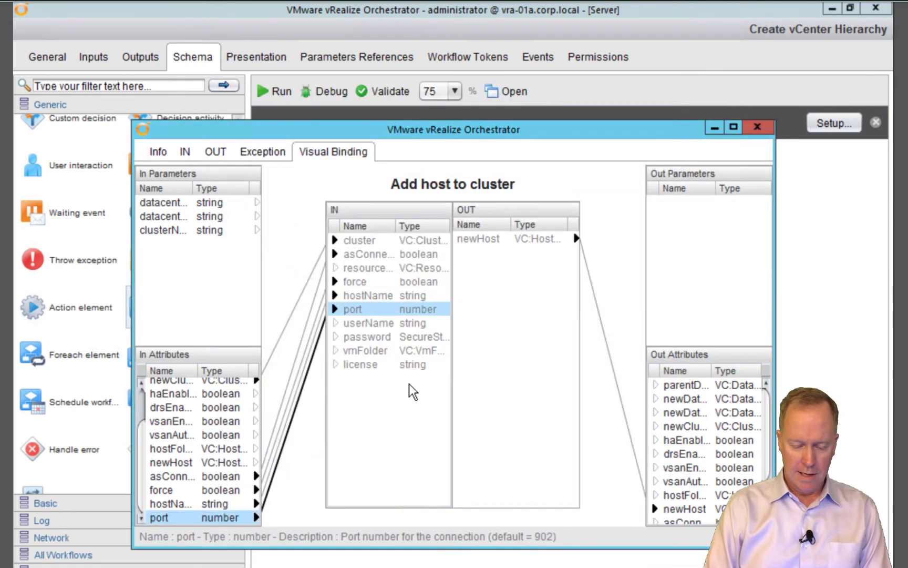
# Bind userName to a new workflow attribute with value root
pyautogui.moveTo(365, 326); pyautogui.dragTo(366, 329)
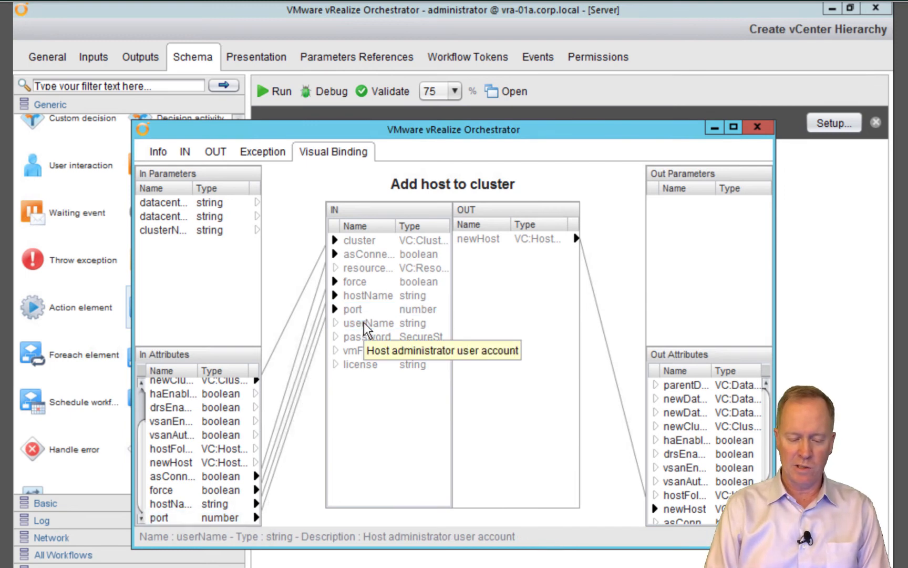
pyautogui.moveTo(366, 328); pyautogui.dragTo(211, 371)
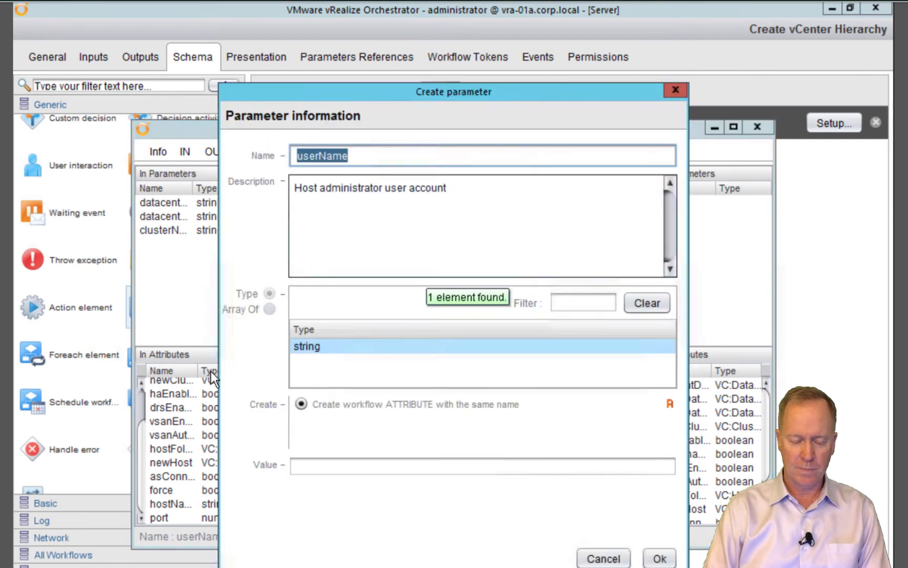
pyautogui.click(377, 464)
pyautogui.write('root')
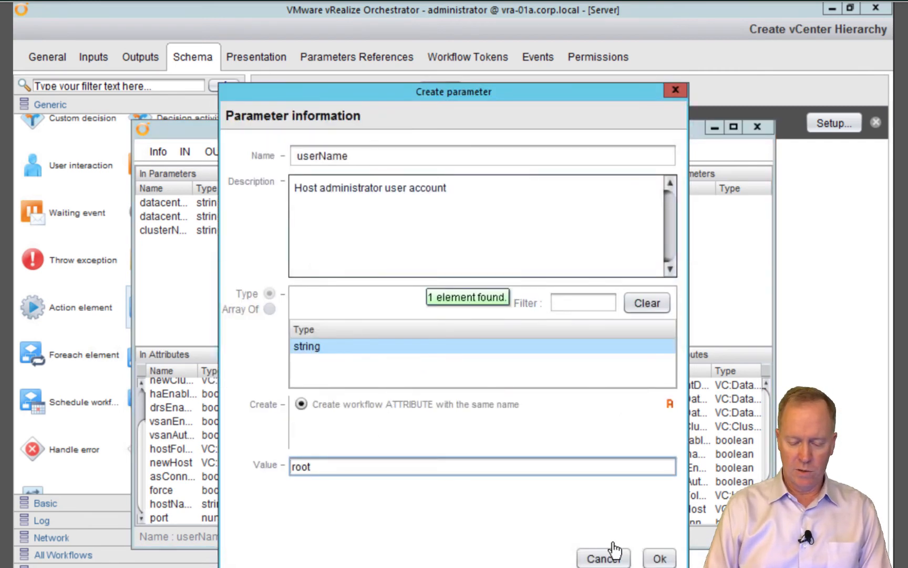
pyautogui.click(657, 560)
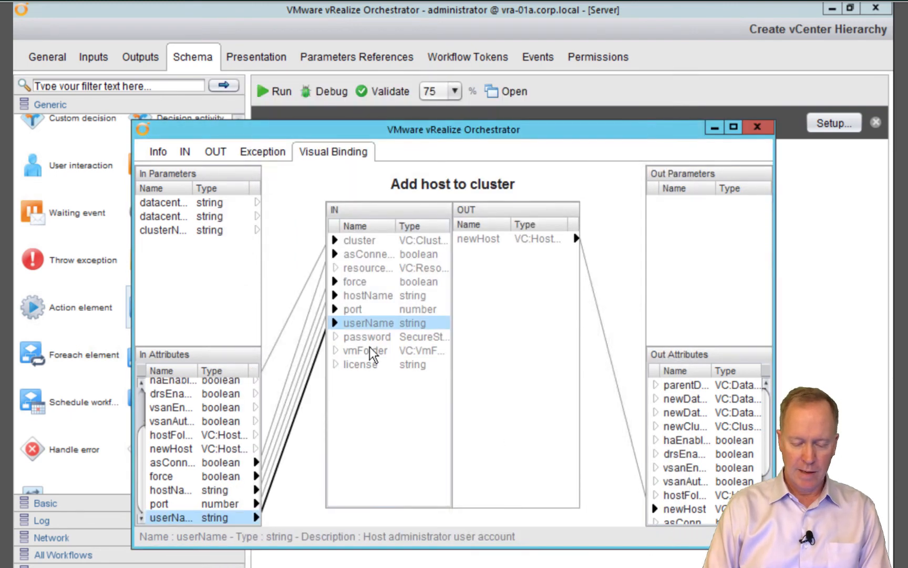
# Bind password to a new SecureString input named esxiHostPassword, then start a license attribute
pyautogui.moveTo(335, 337); pyautogui.dragTo(199, 271)
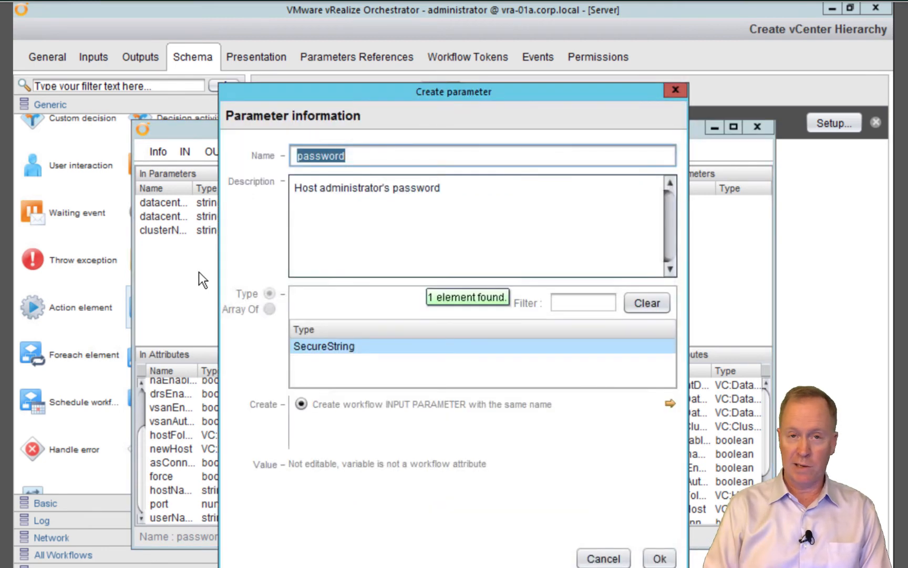
pyautogui.click(297, 156)
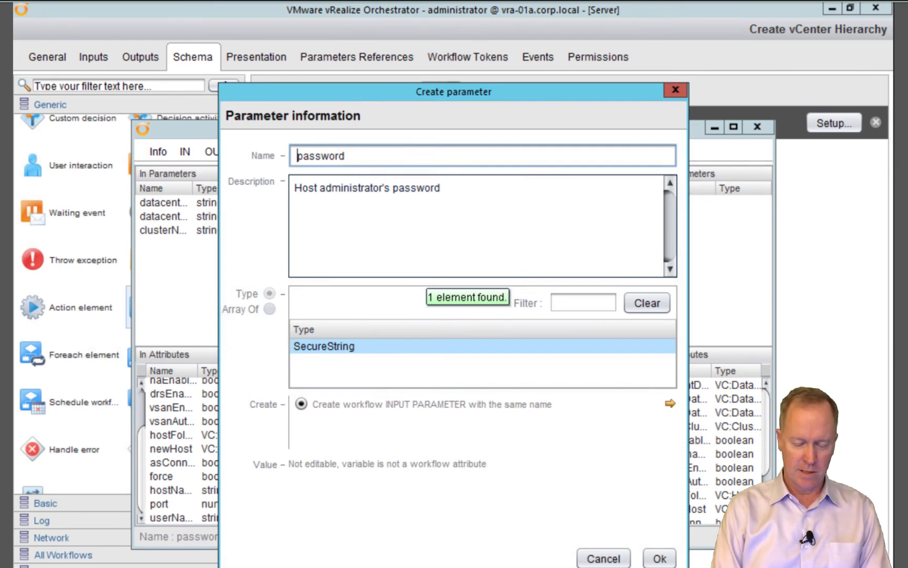
pyautogui.write('esx')
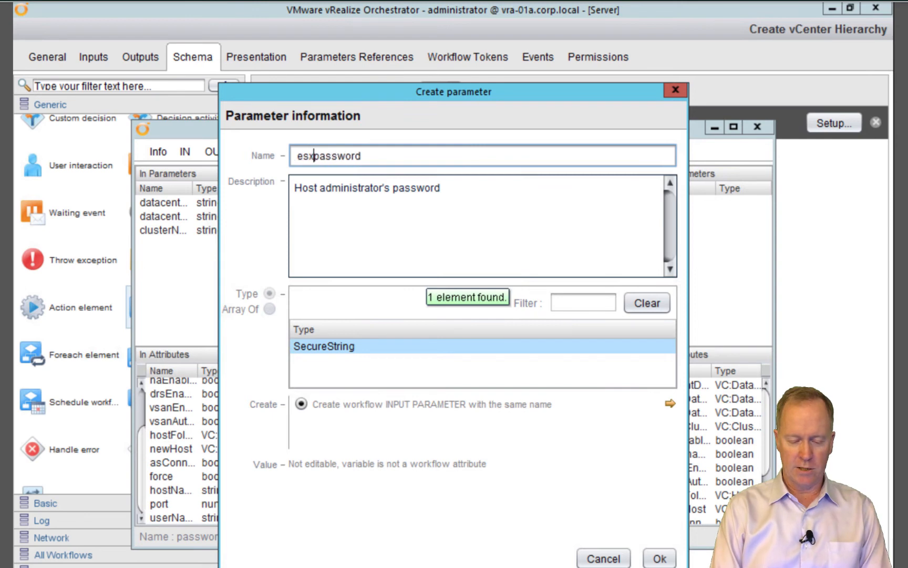
pyautogui.write('iHostP')
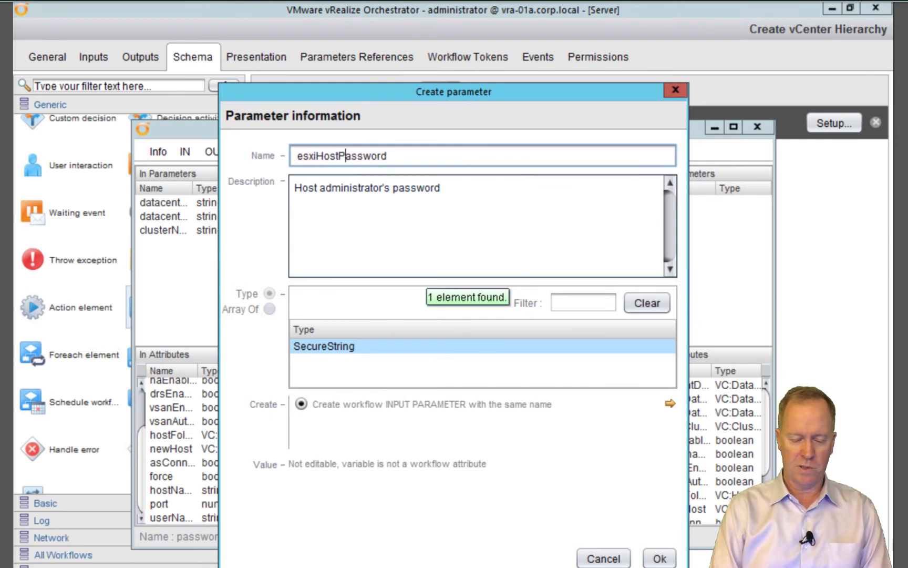
pyautogui.press('Delete')
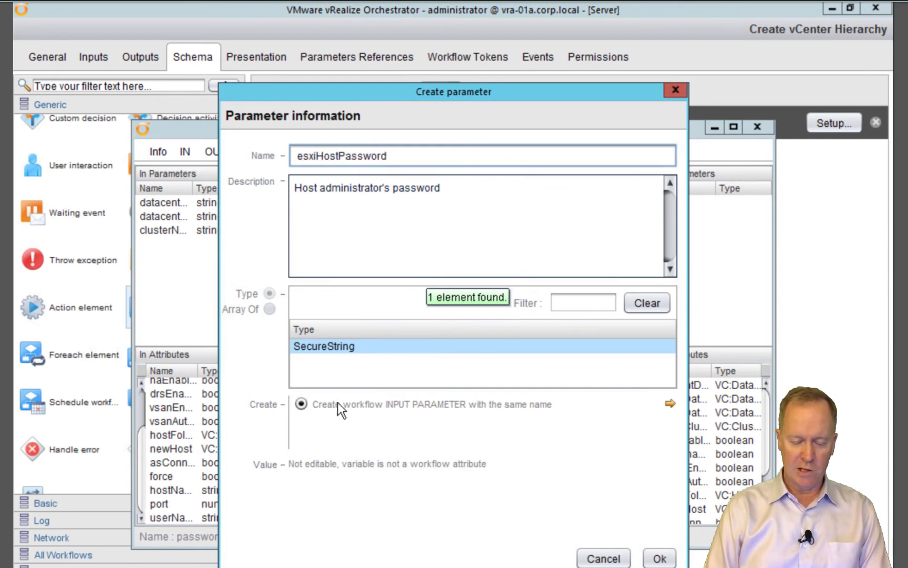
pyautogui.click(666, 561)
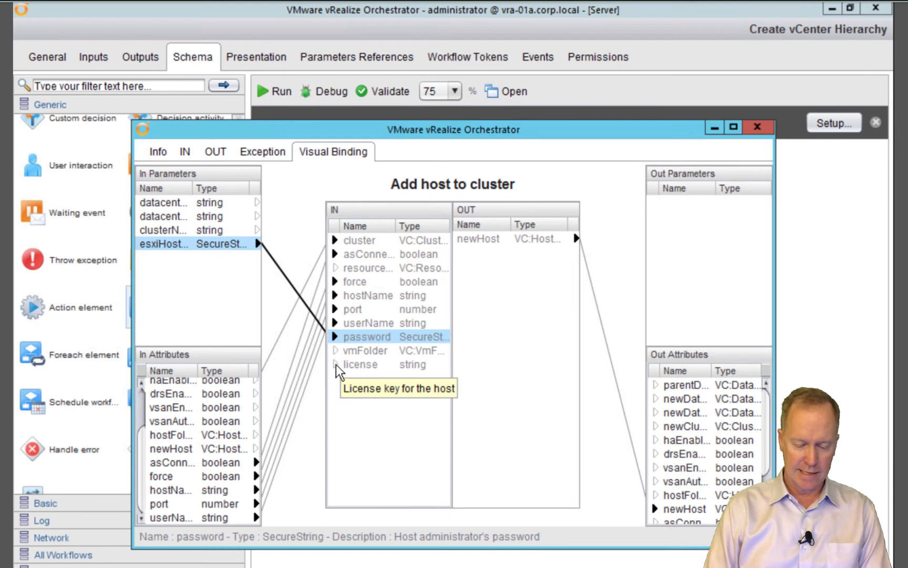
pyautogui.moveTo(337, 371); pyautogui.dragTo(224, 370)
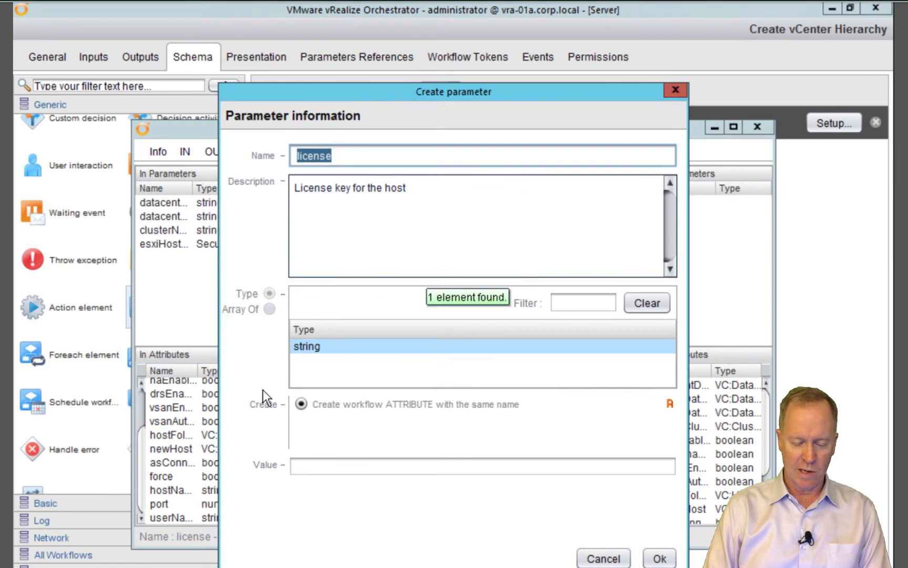
# Paste the host licence key as the new license attribute's value and confirm it
pyautogui.click(340, 465)
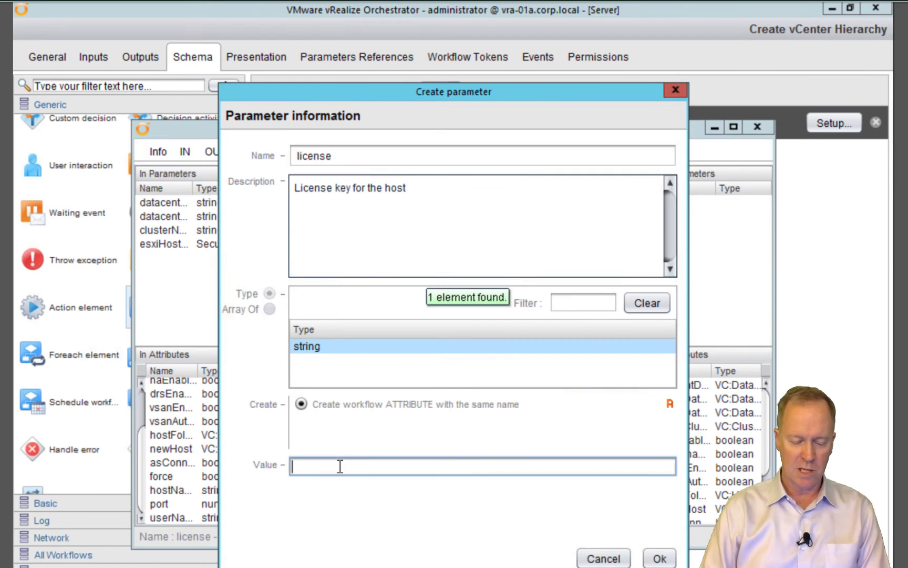
pyautogui.hotkey('ctrl', 'v')
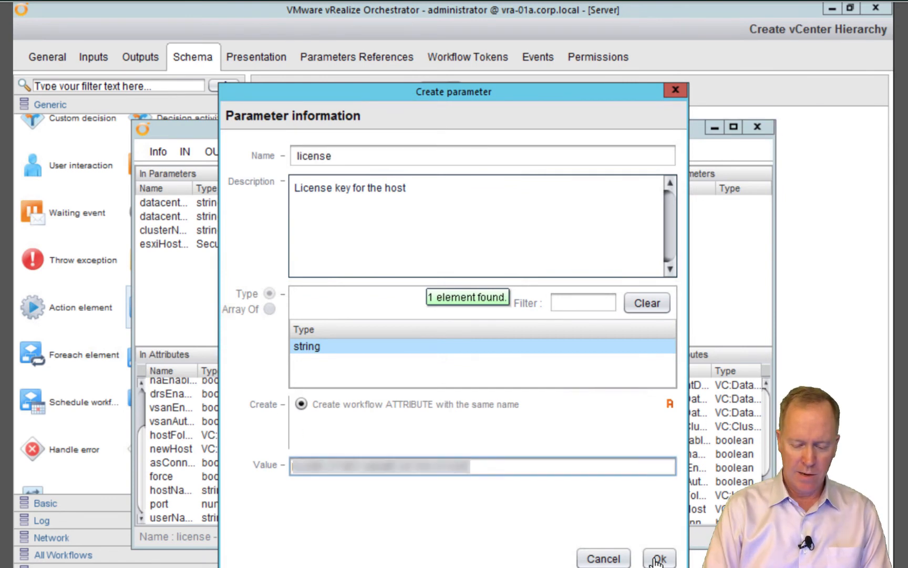
pyautogui.click(659, 560)
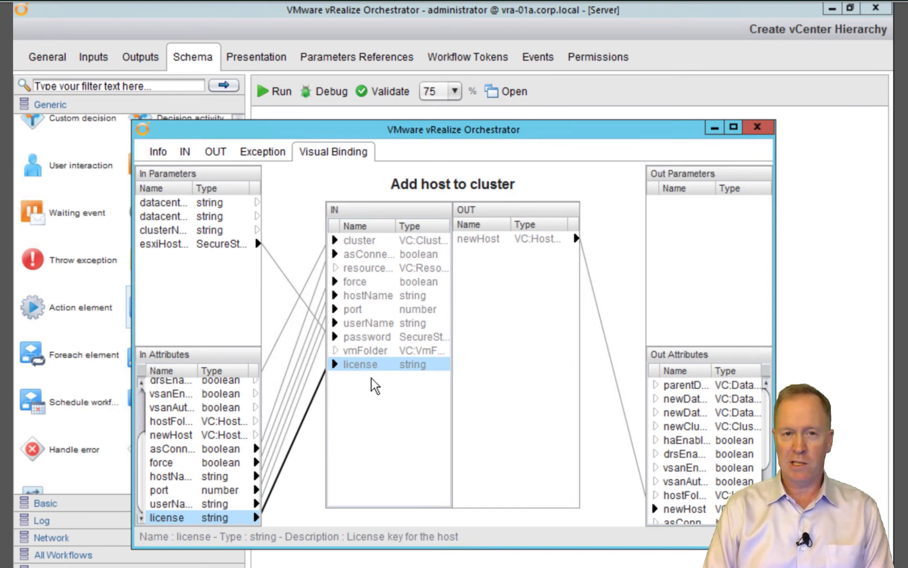
pyautogui.click(358, 353)
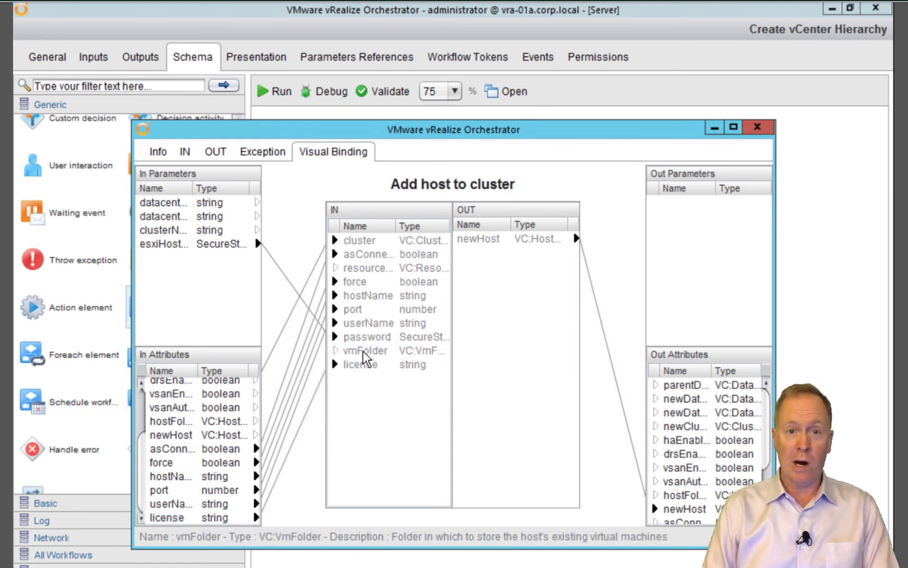
# Bind vmFolder to a new VC:VmFolder attribute named vmFolder and close the Visual Binding window
pyautogui.click(364, 351)
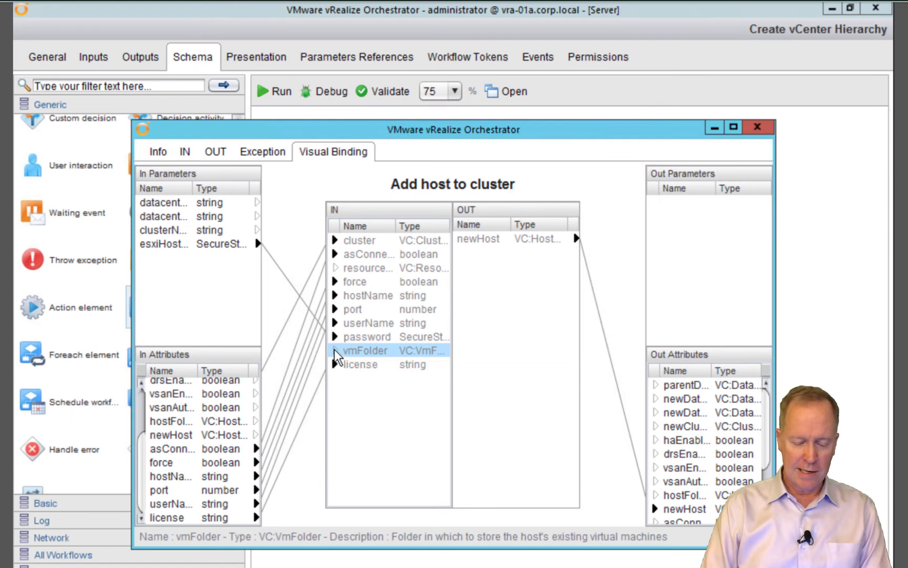
pyautogui.moveTo(337, 357); pyautogui.dragTo(229, 373)
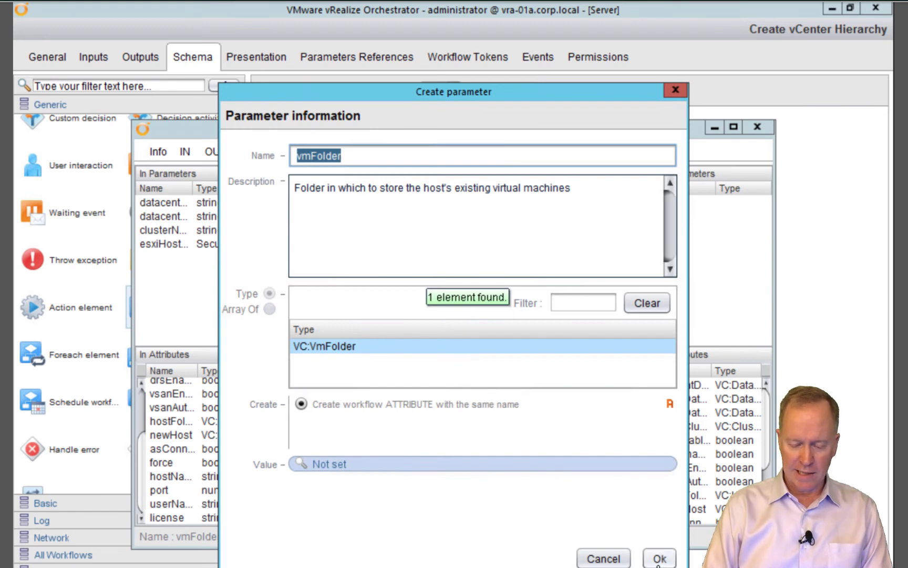
pyautogui.click(660, 560)
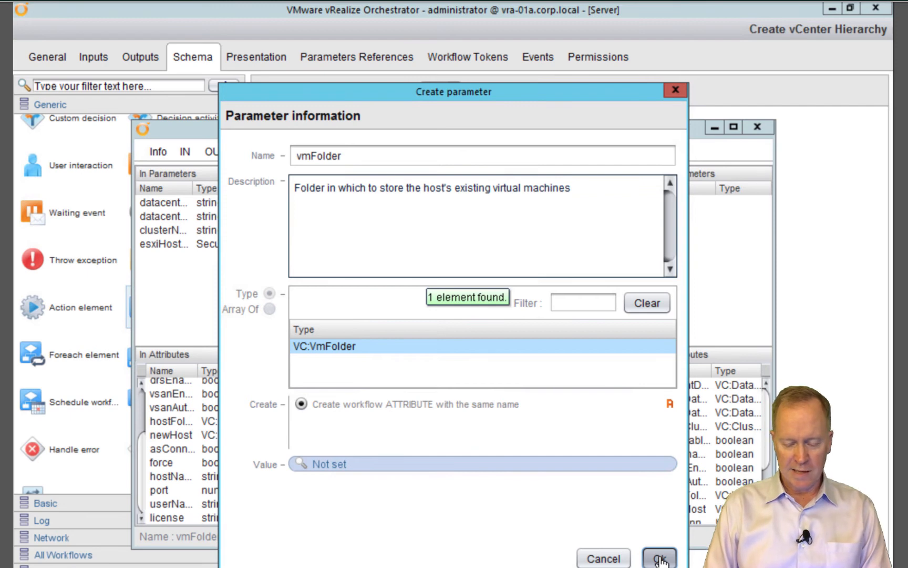
pyautogui.click(660, 561)
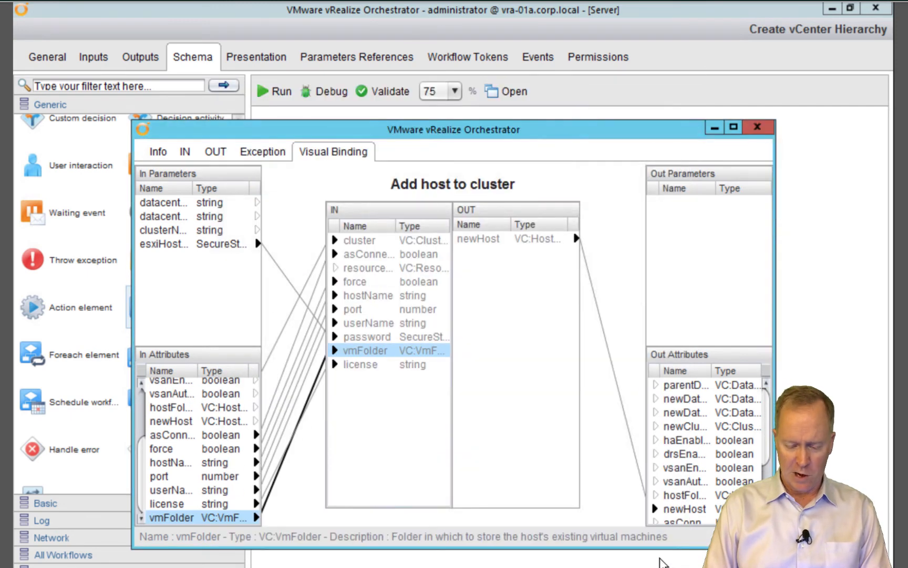
pyautogui.click(755, 131)
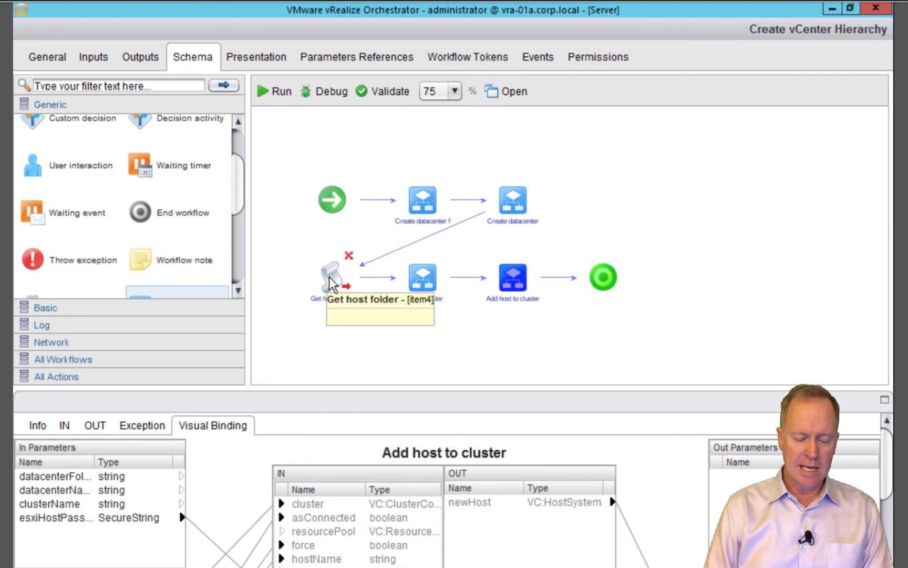
# Show the Get host folder element's script and select its whole script line
pyautogui.click(330, 279)
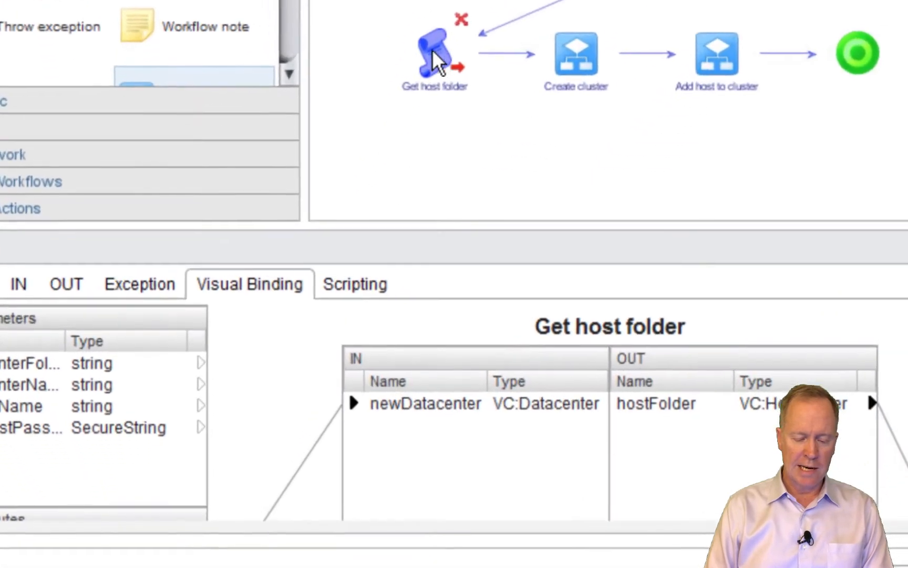
pyautogui.click(370, 287)
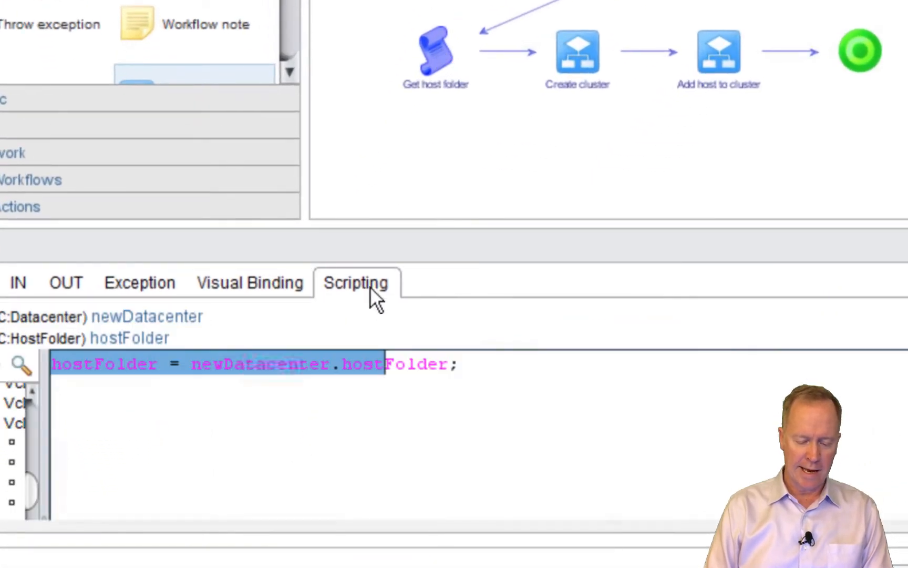
pyautogui.click(480, 363)
pyautogui.hotkey('ctrl', 'a')
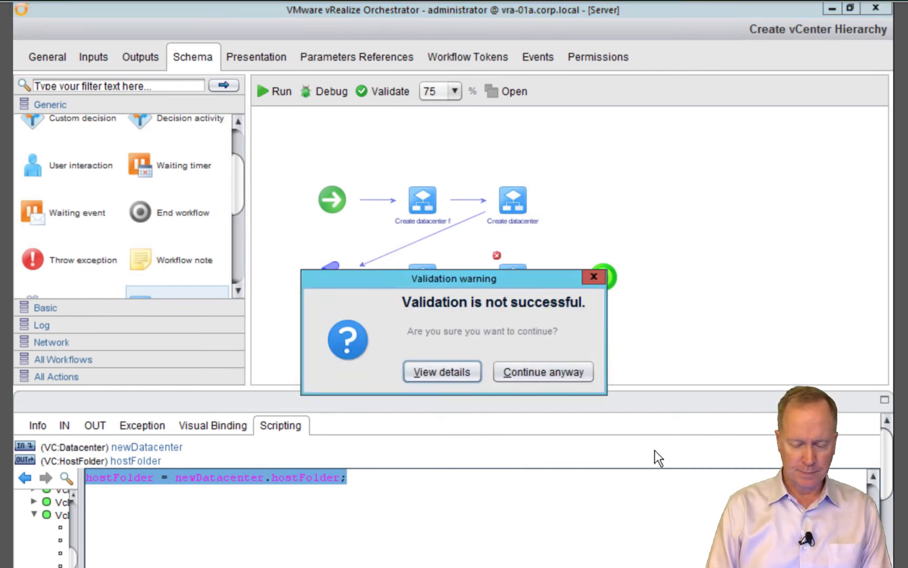
# Choose Continue anyway on the validation warning and switch to the Actions library
pyautogui.click(558, 376)
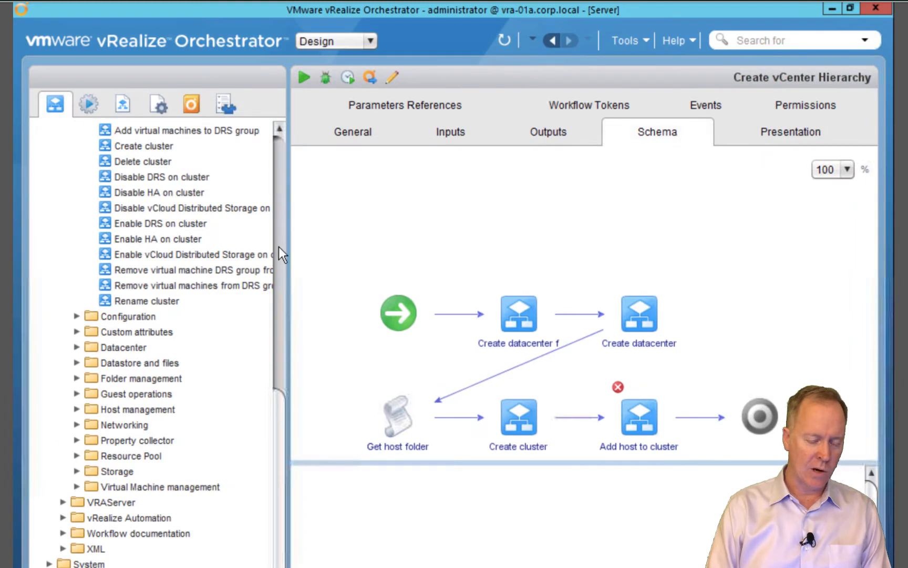
pyautogui.click(88, 104)
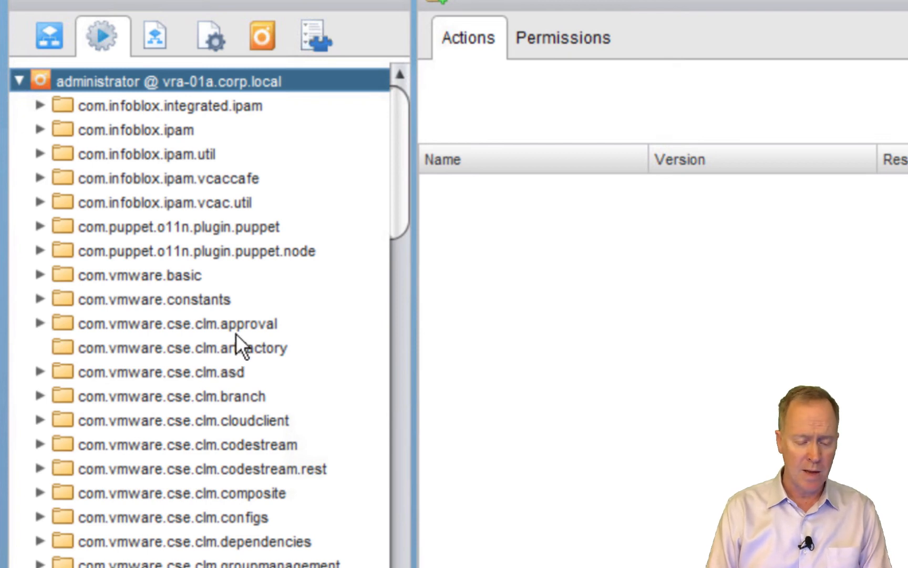
# Add a new action module named info.vvork.vsphere under the server root
pyautogui.rightClick(91, 83)
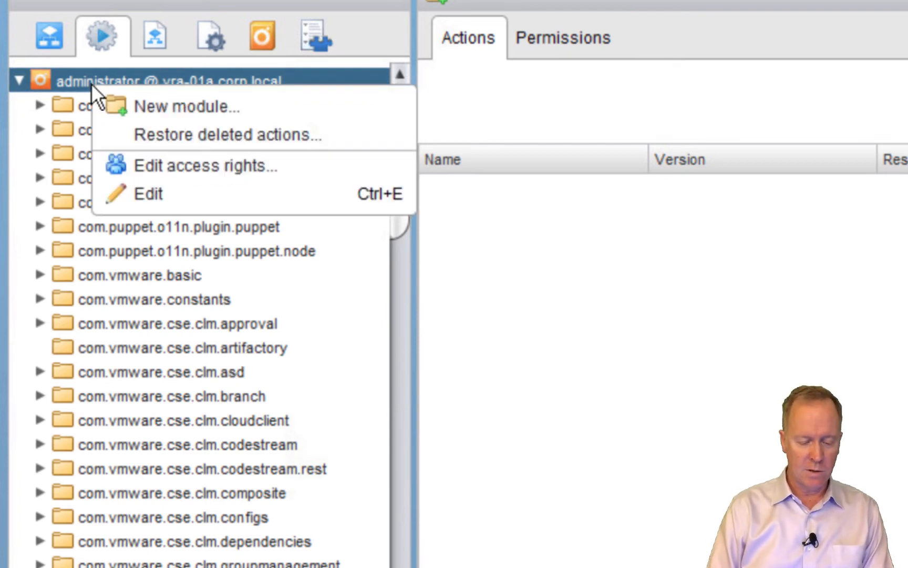
pyautogui.click(146, 105)
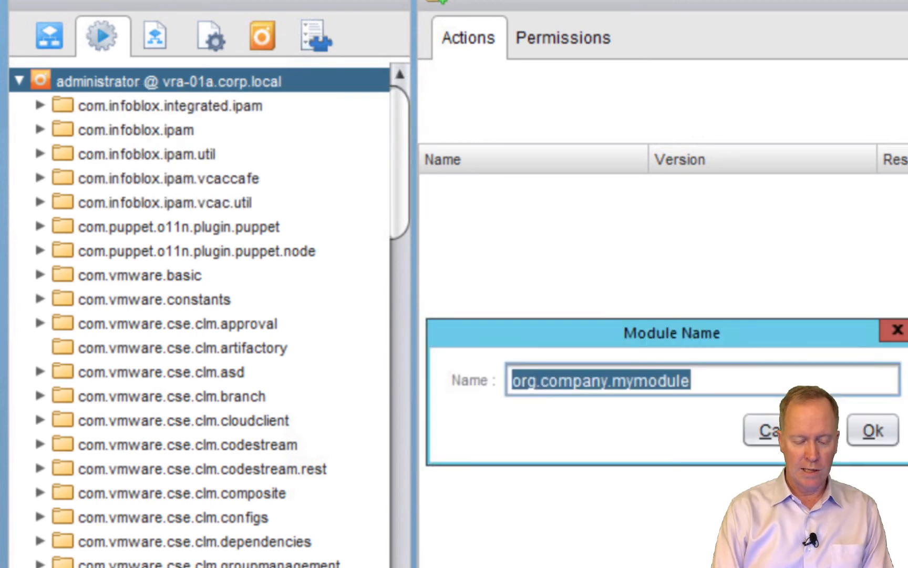
pyautogui.write('INFO.')
pyautogui.press('BackSpace')
pyautogui.press('BackSpace')
pyautogui.press('BackSpace')
pyautogui.press('BackSpace')
pyautogui.press('BackSpace')
pyautogui.write('info.work')
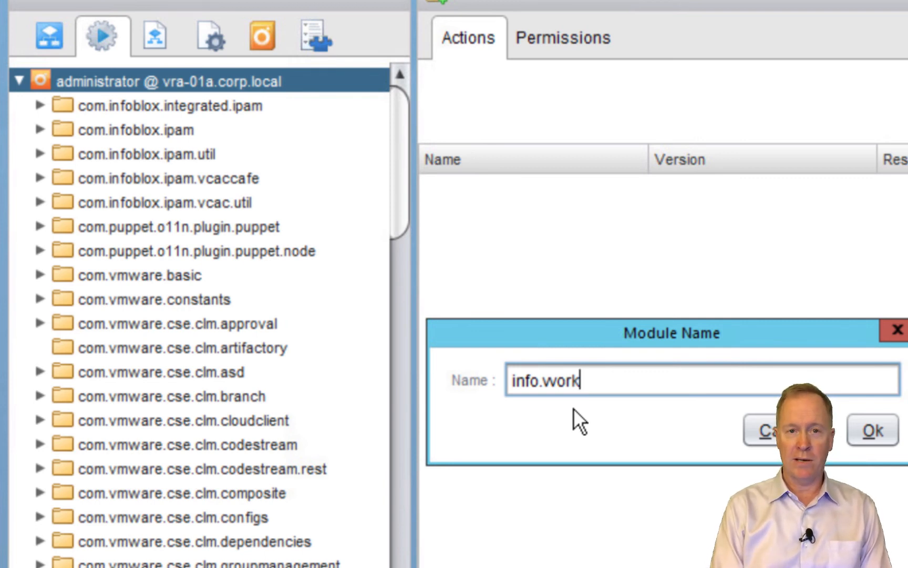
pyautogui.write('.vsphere')
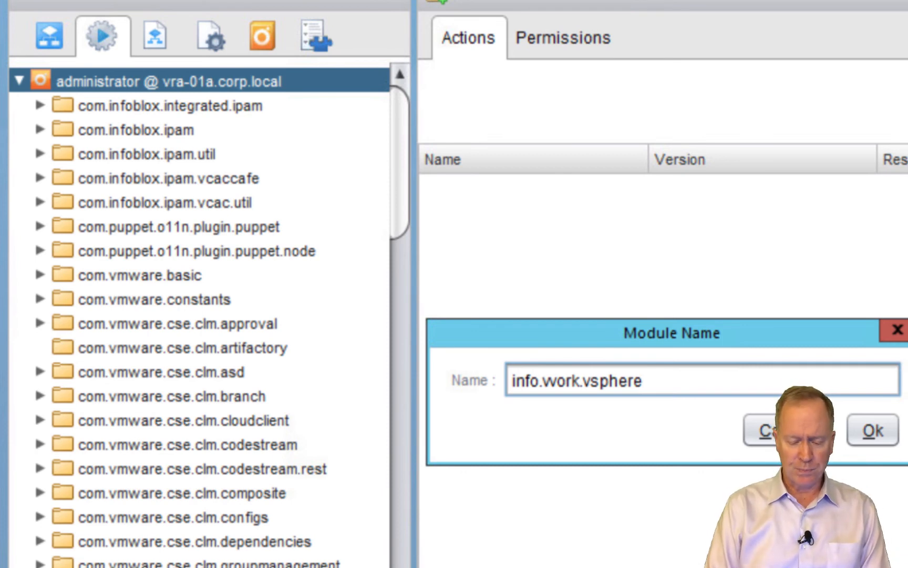
pyautogui.click(866, 432)
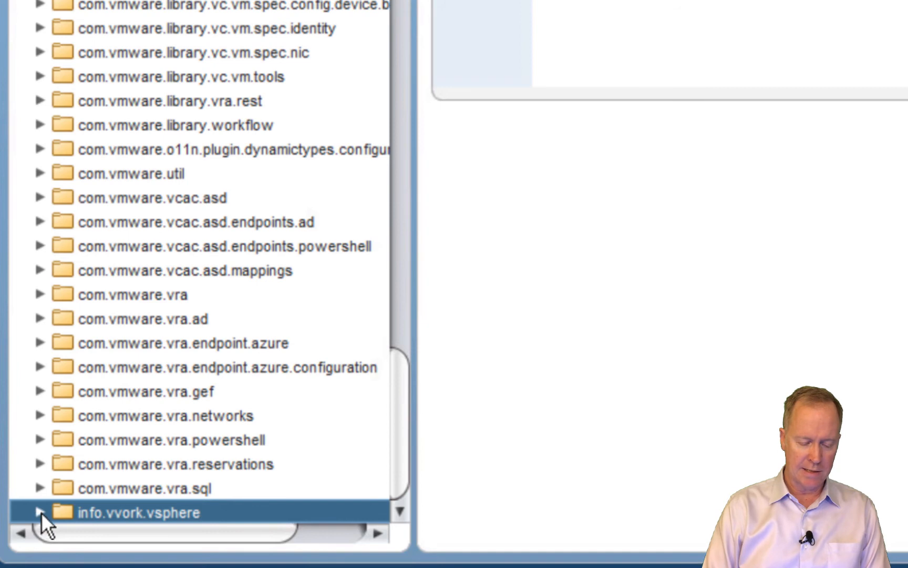
# Add an action named getVmFolderFromDatacenter to the info.vvork.vsphere module
pyautogui.rightClick(73, 512)
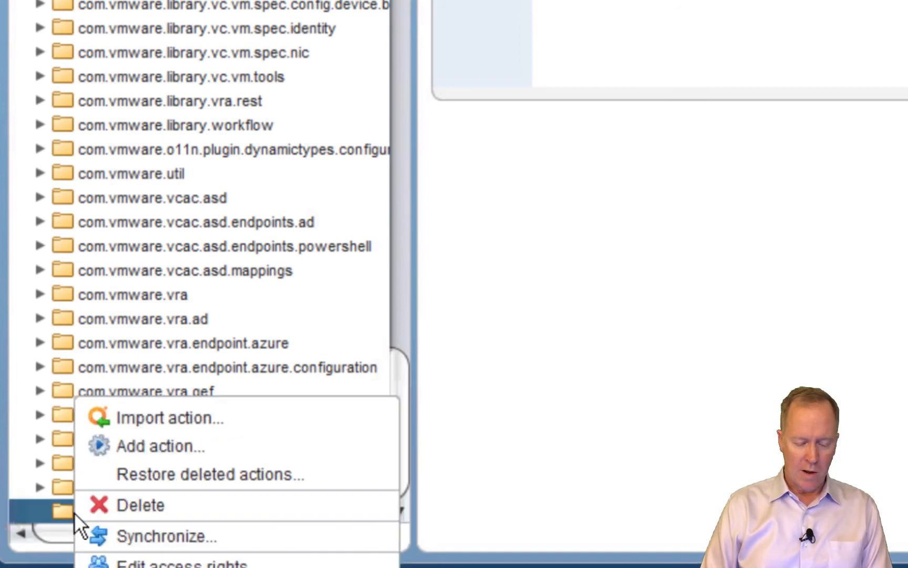
pyautogui.click(137, 446)
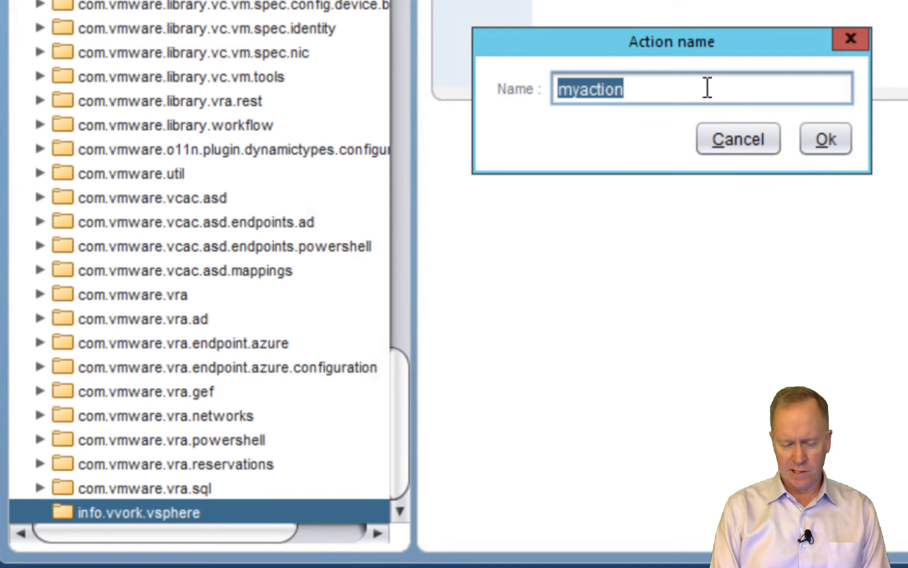
pyautogui.write('get')
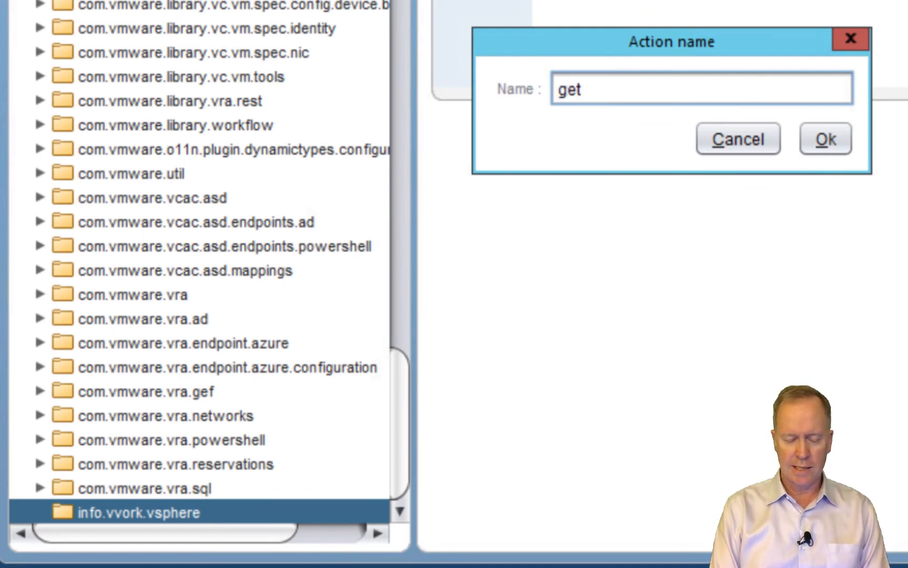
pyautogui.write('VmFolderFrom')
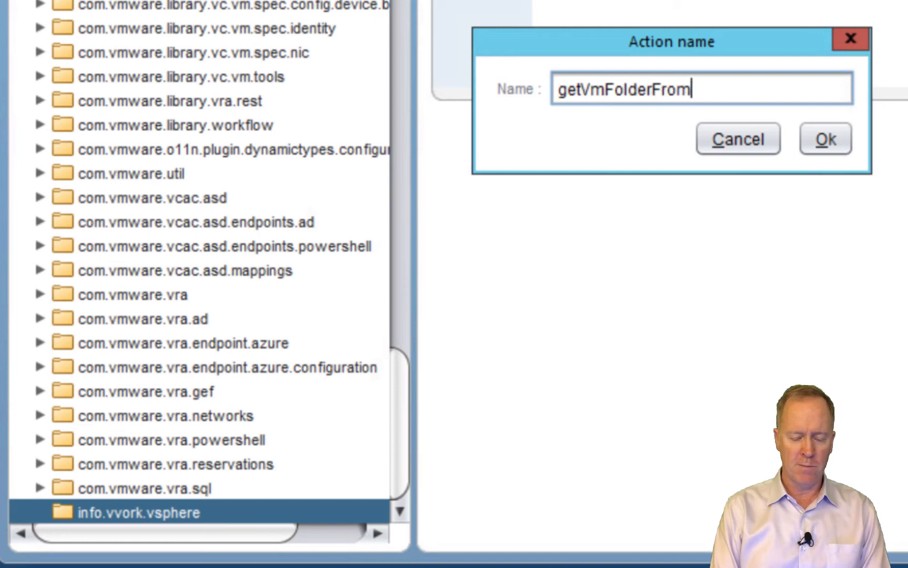
pyautogui.write('Datacenter')
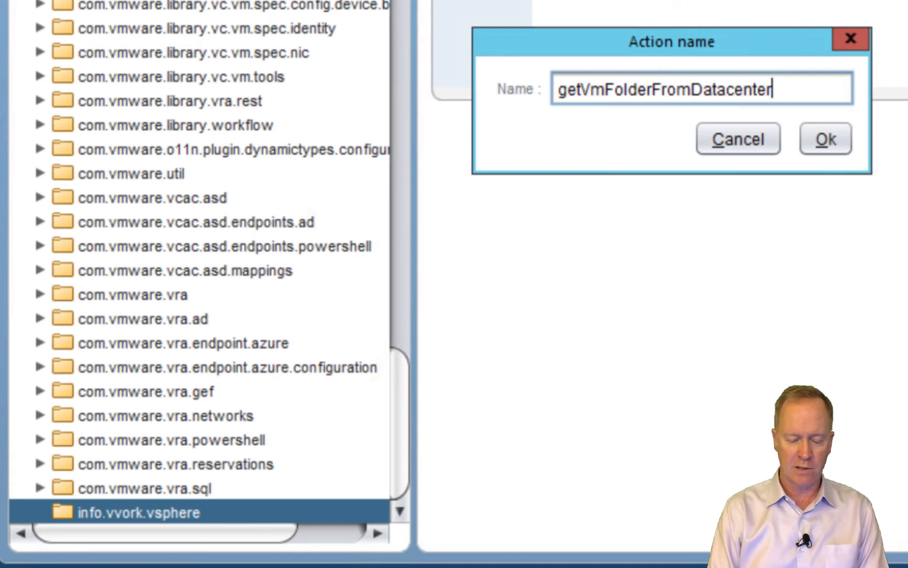
pyautogui.click(829, 147)
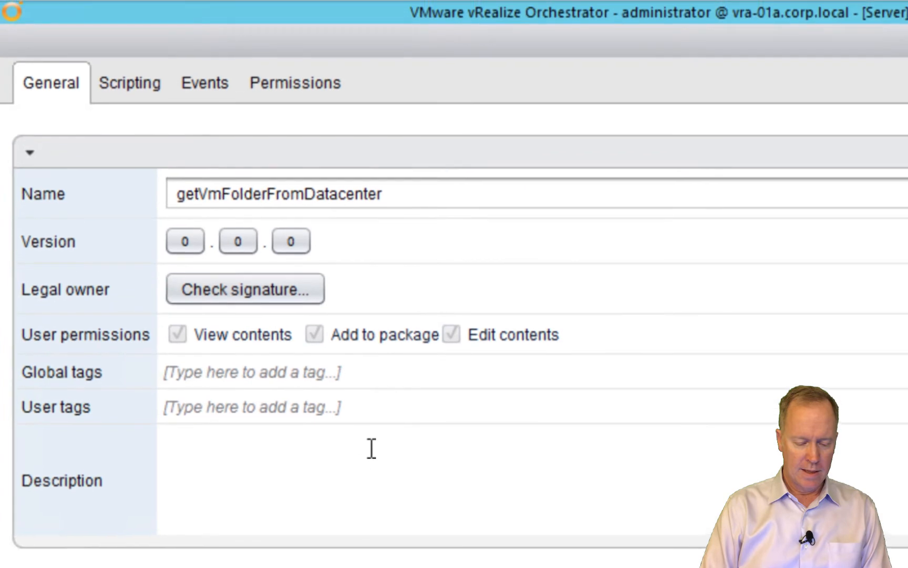
# Set the description to 'Given a VC:Datacenter object as input, this action returns that datacenter's VM folder.'
pyautogui.click(340, 475)
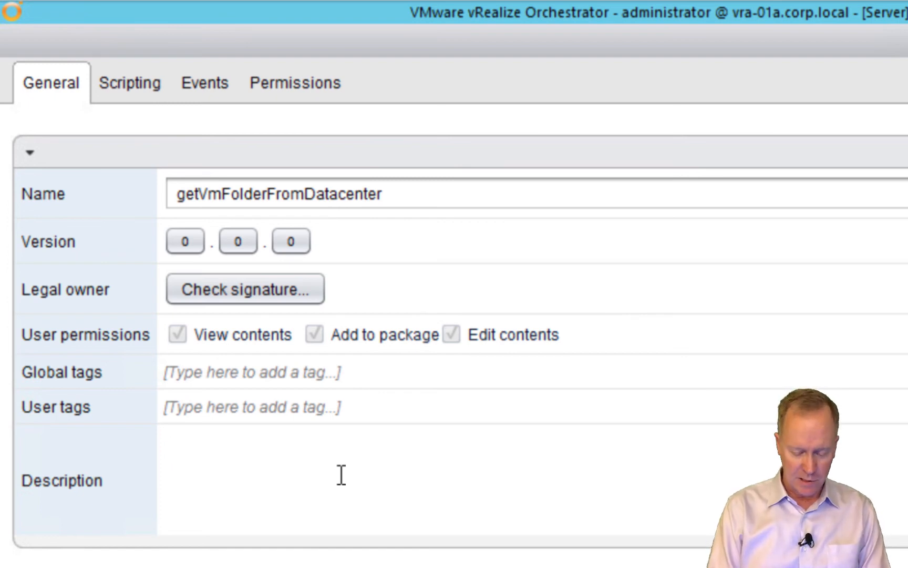
pyautogui.write('This action')
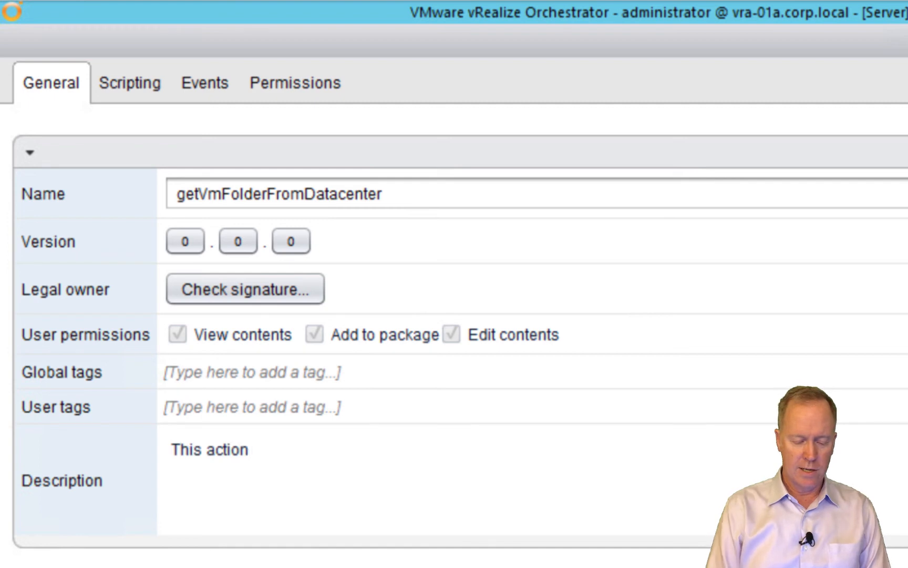
pyautogui.hotkey('ctrl', 'a')
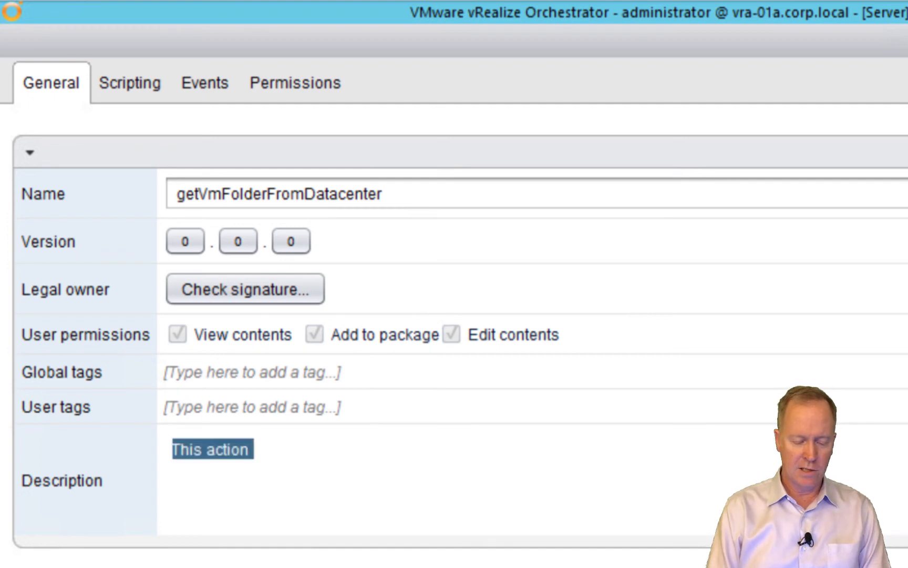
pyautogui.write('Given a ')
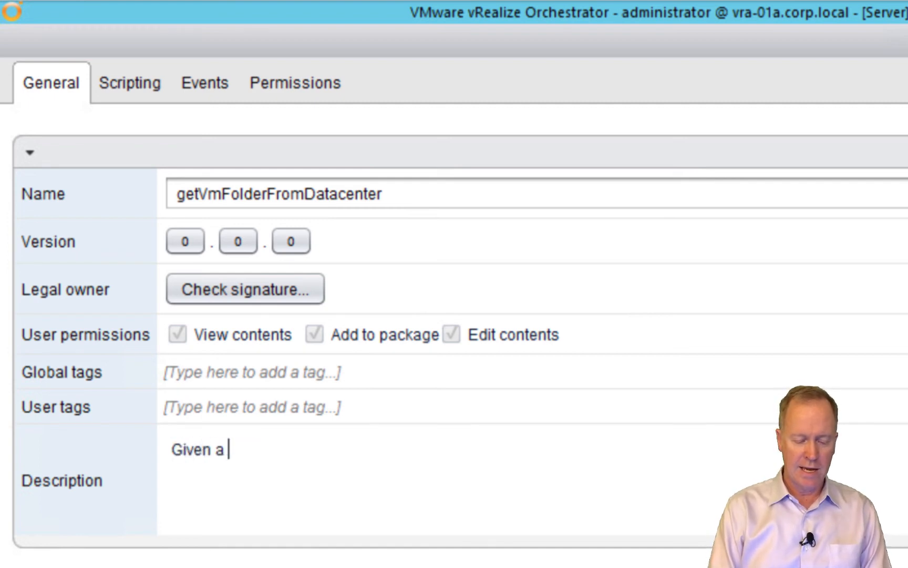
pyautogui.write('datacenter')
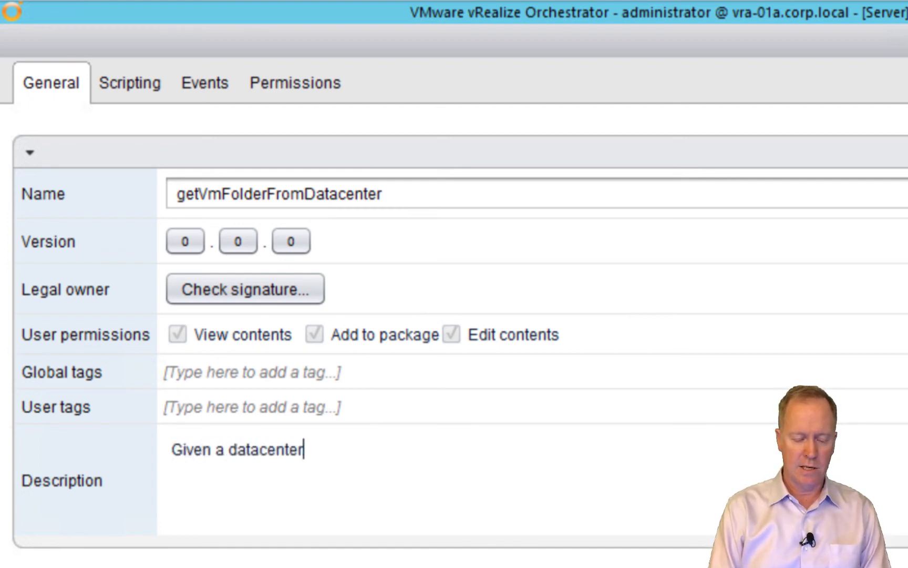
pyautogui.write(' object as')
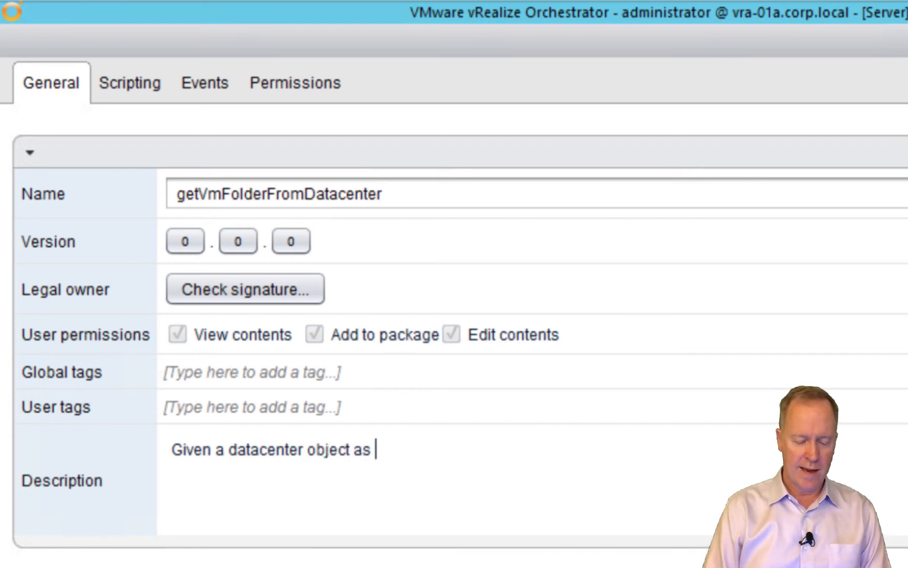
pyautogui.click(240, 447)
pyautogui.press('BackSpace')
pyautogui.write('VC:D')
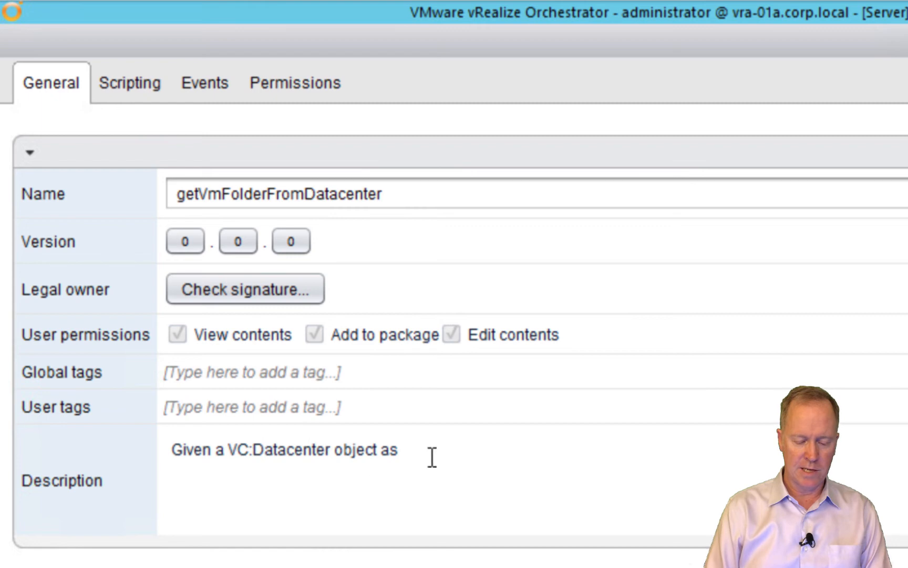
pyautogui.click(432, 457)
pyautogui.write('input')
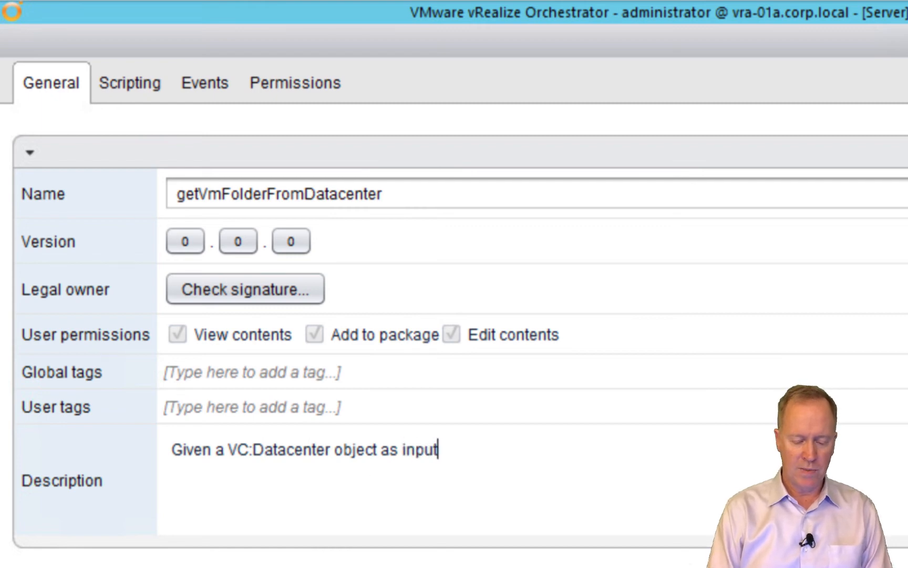
pyautogui.write(', this actions')
pyautogui.press('BackSpace')
pyautogui.press('BackSpace')
pyautogui.press('BackSpace')
pyautogui.write('n return')
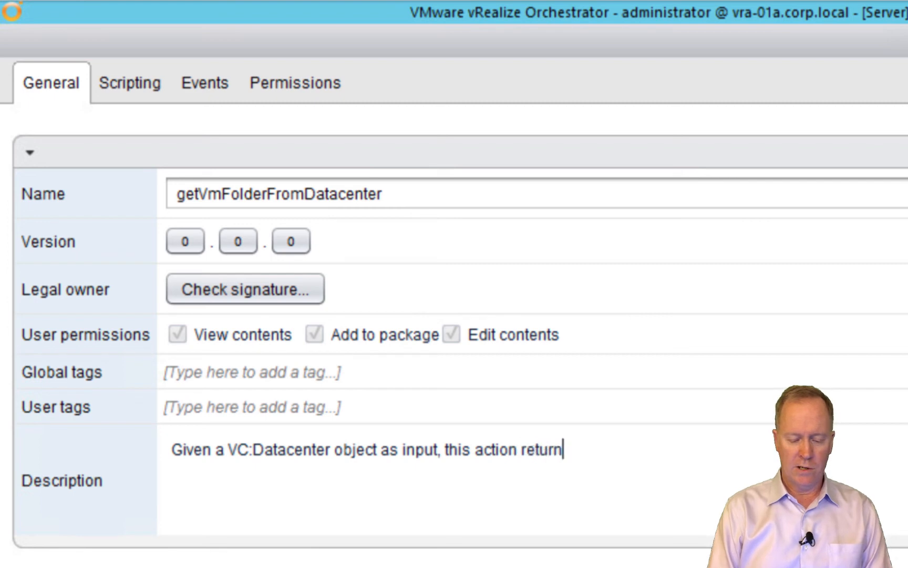
pyautogui.write('s that datace')
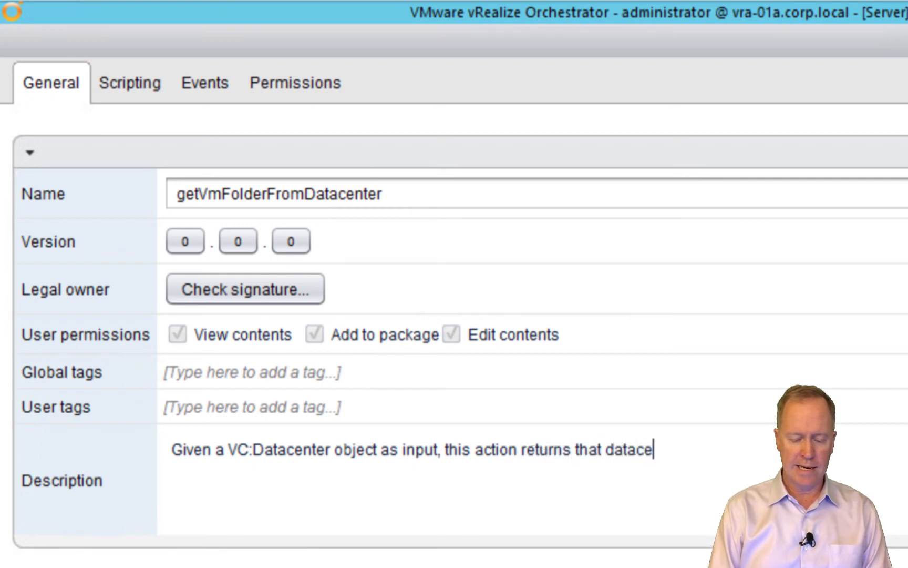
pyautogui.write("nter's ")
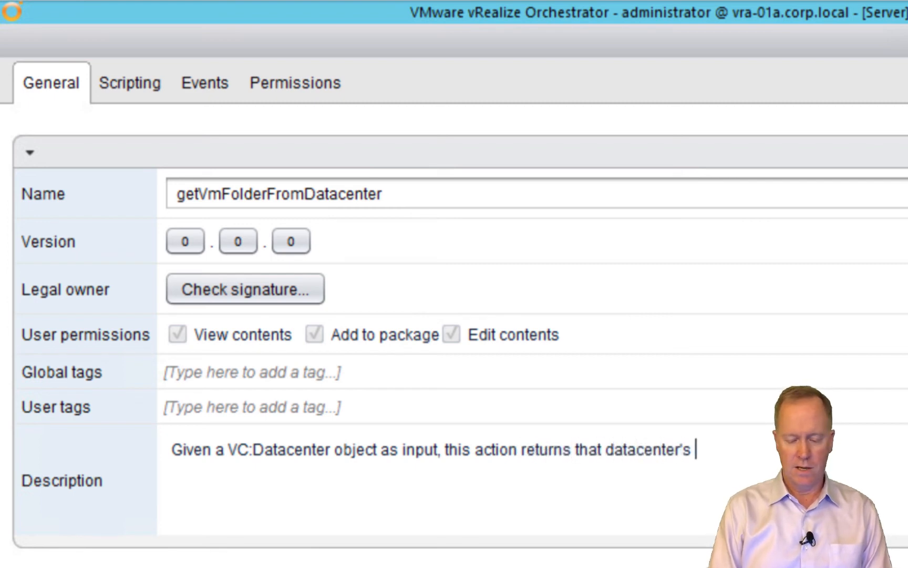
pyautogui.write('VM folder.')
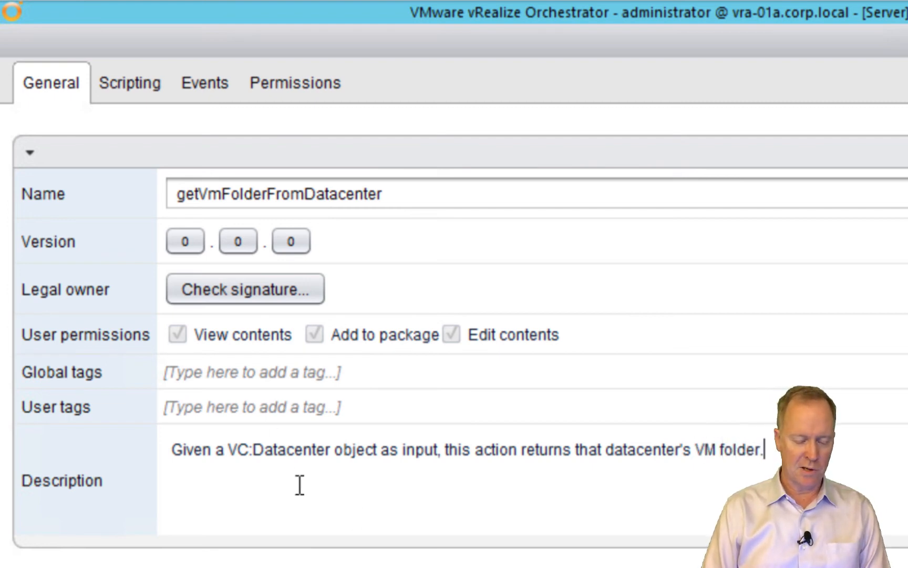
# Increase getVmFolderFromDatacenter to version 0.0.1 with the version comment 'Initial version'
pyautogui.click(288, 241)
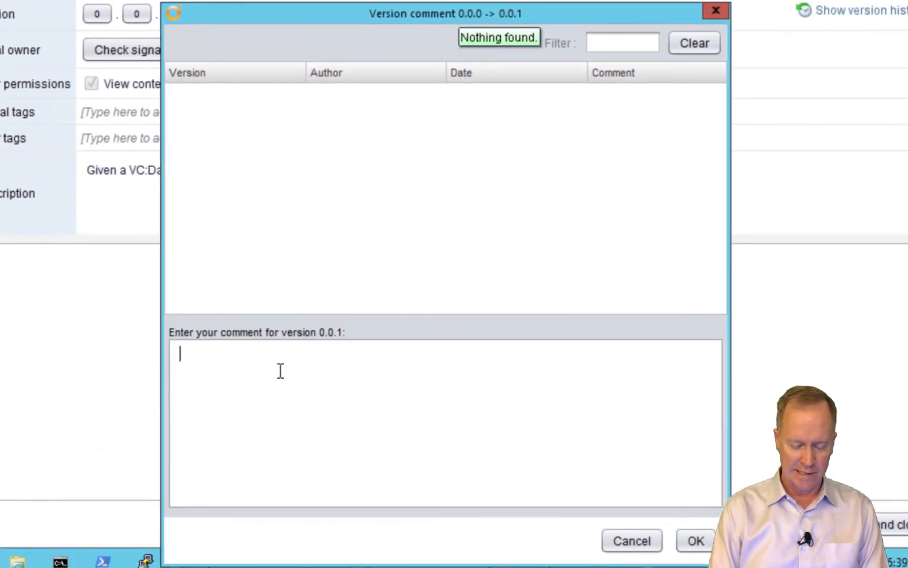
pyautogui.write('Initial ver')
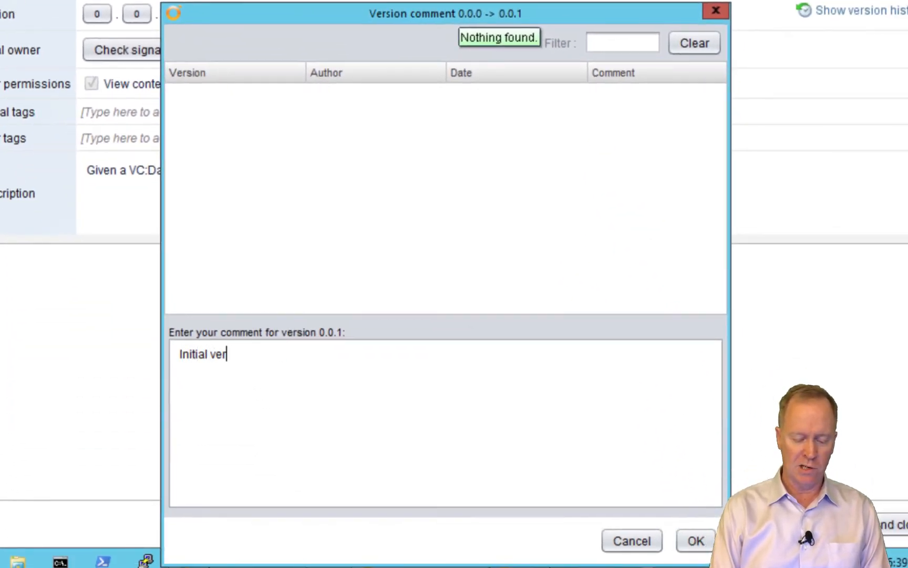
pyautogui.write('sion')
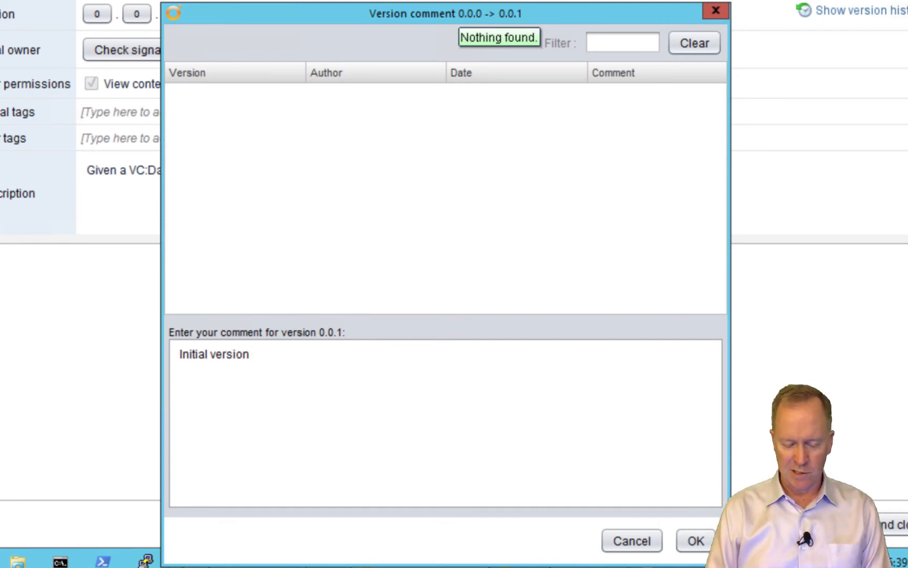
pyautogui.click(697, 546)
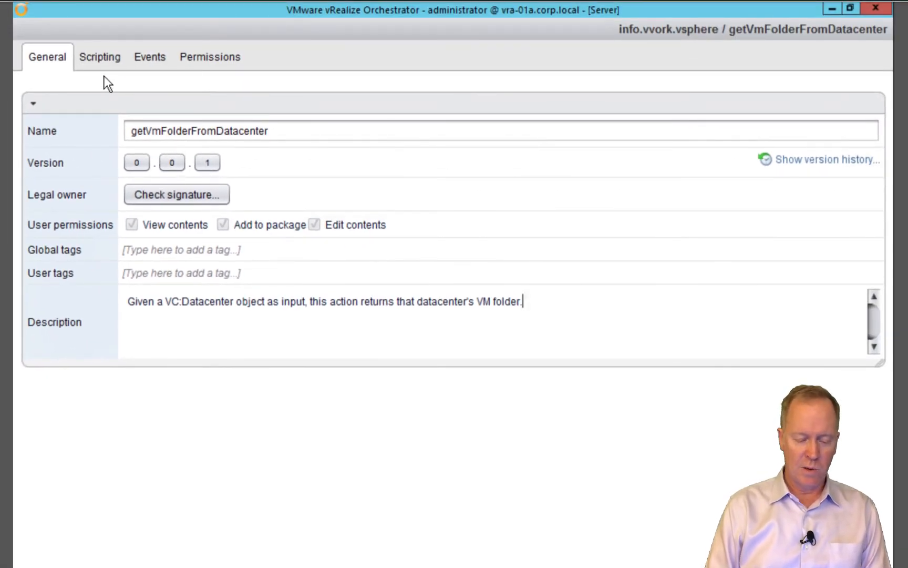
# Add a new input parameter to the action and name it datacenter
pyautogui.click(104, 57)
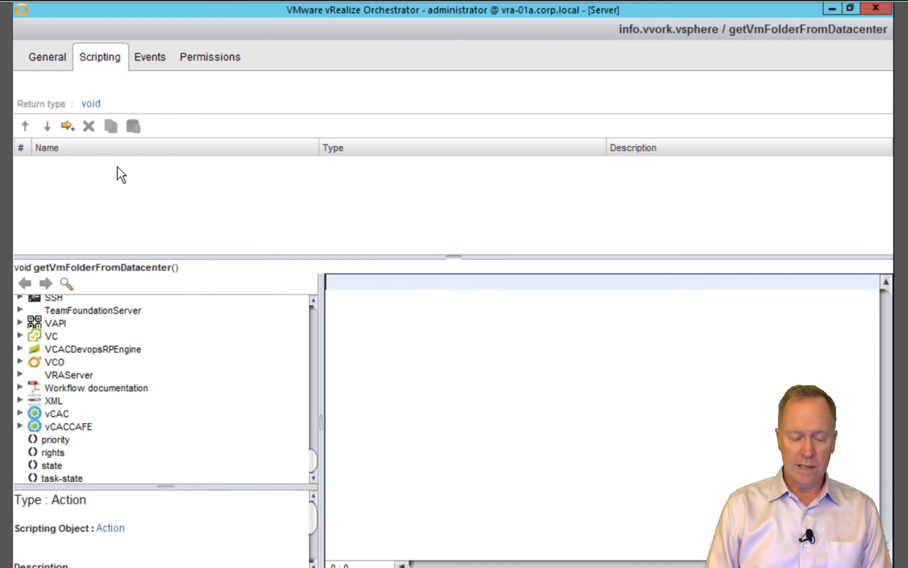
pyautogui.click(67, 126)
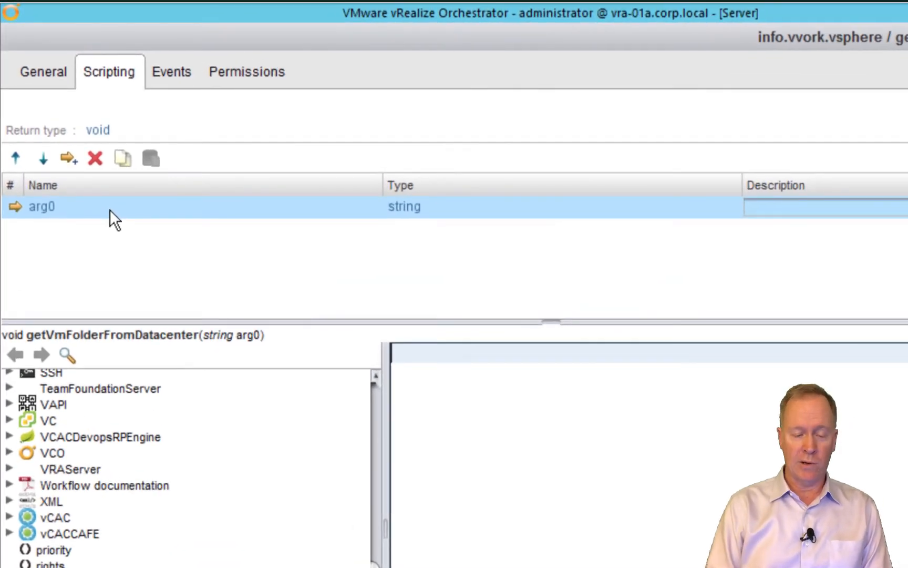
pyautogui.click(41, 206)
pyautogui.write('datacenter')
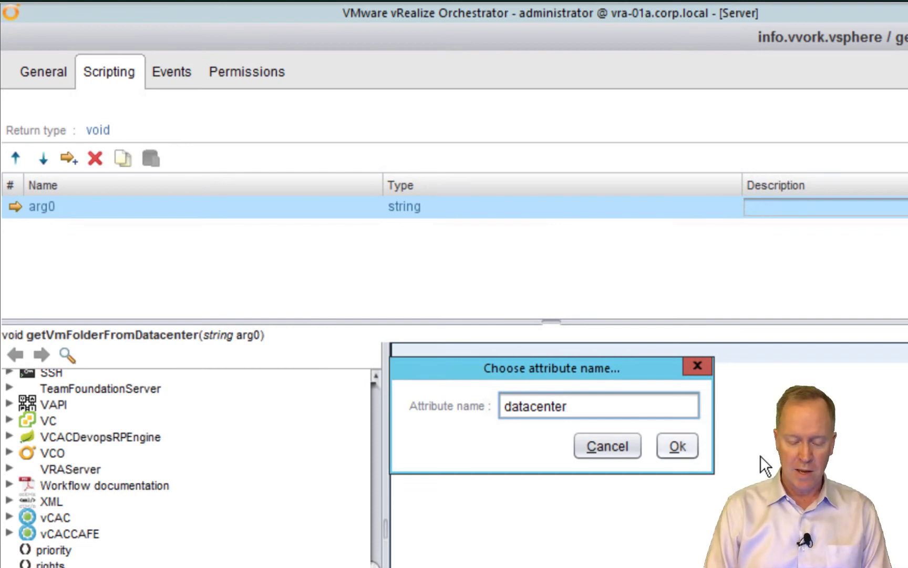
pyautogui.click(692, 447)
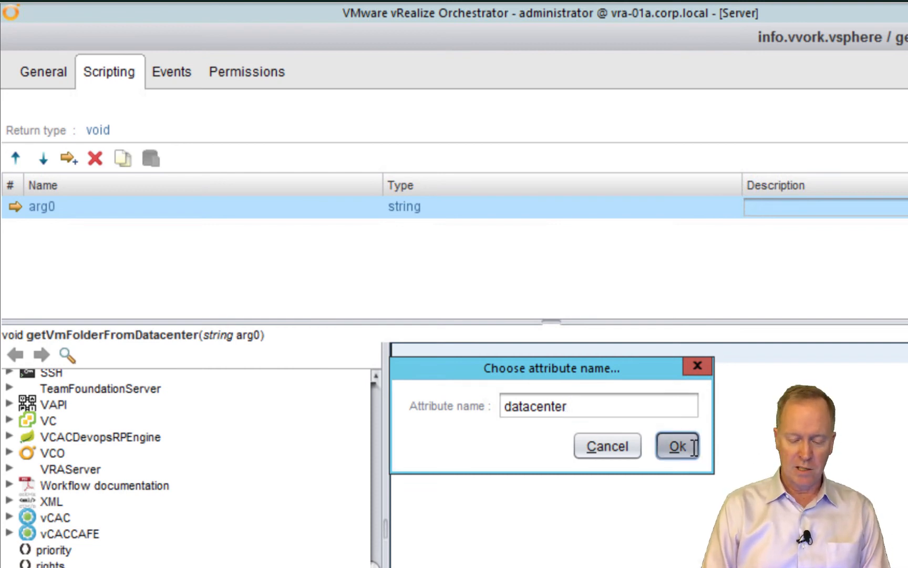
# Give the datacenter input the description 'Datacenter with the VM folder'
pyautogui.click(779, 205)
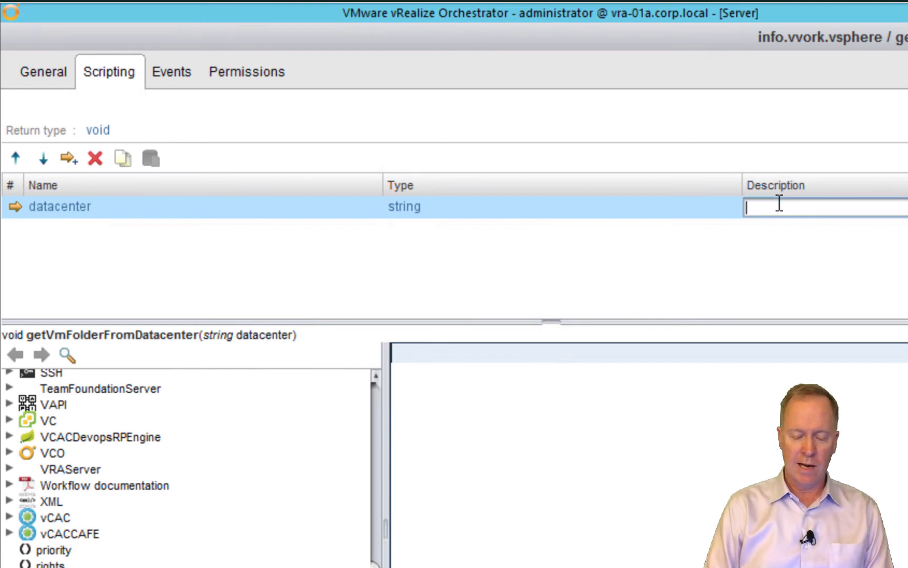
pyautogui.write('Datacenter')
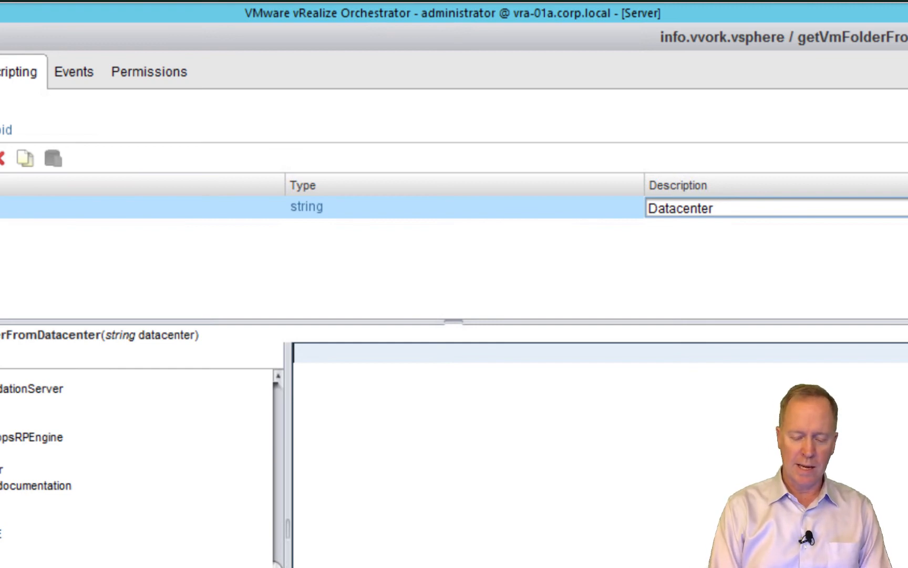
pyautogui.write('w')
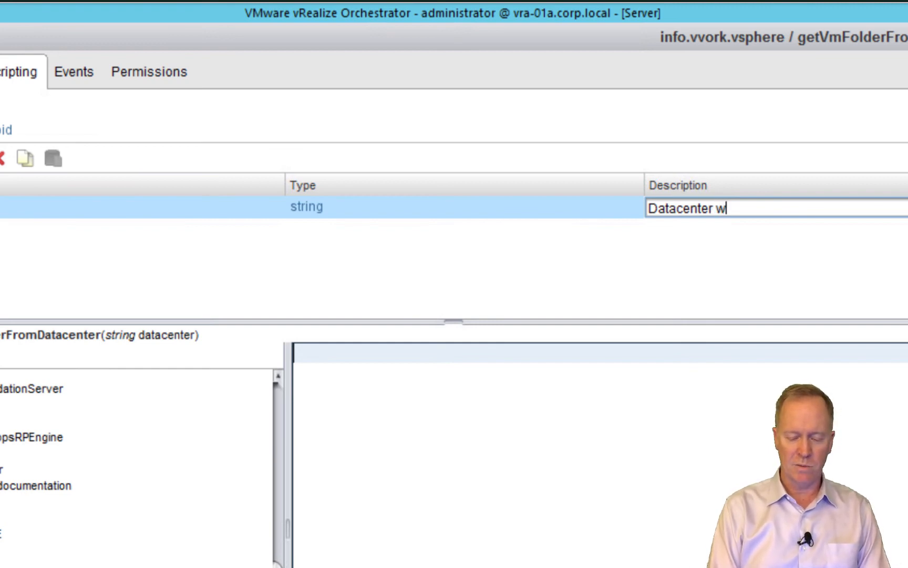
pyautogui.write('ith the VM ')
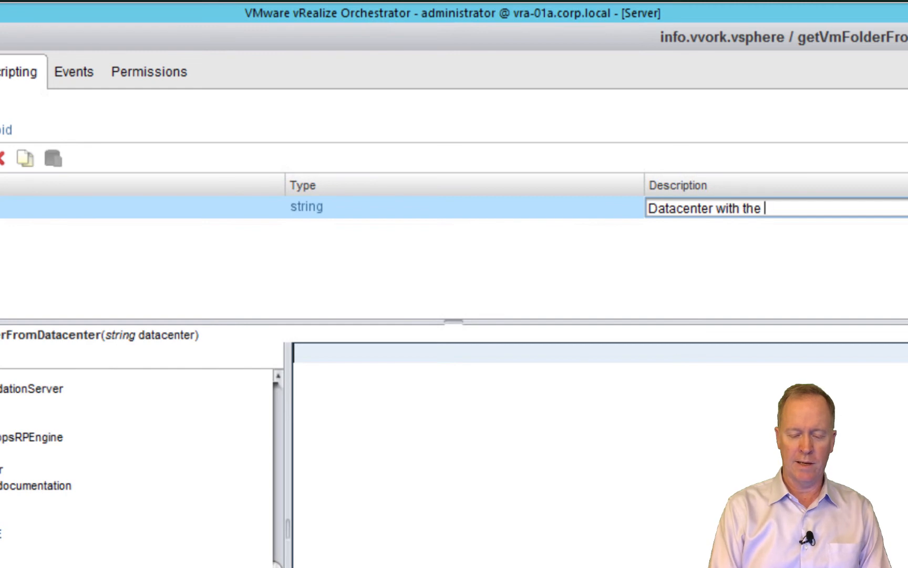
pyautogui.write('fold')
pyautogui.press('BackSpace')
pyautogui.press('BackSpace')
pyautogui.press('BackSpace')
pyautogui.press('BackSpace')
pyautogui.write('folder')
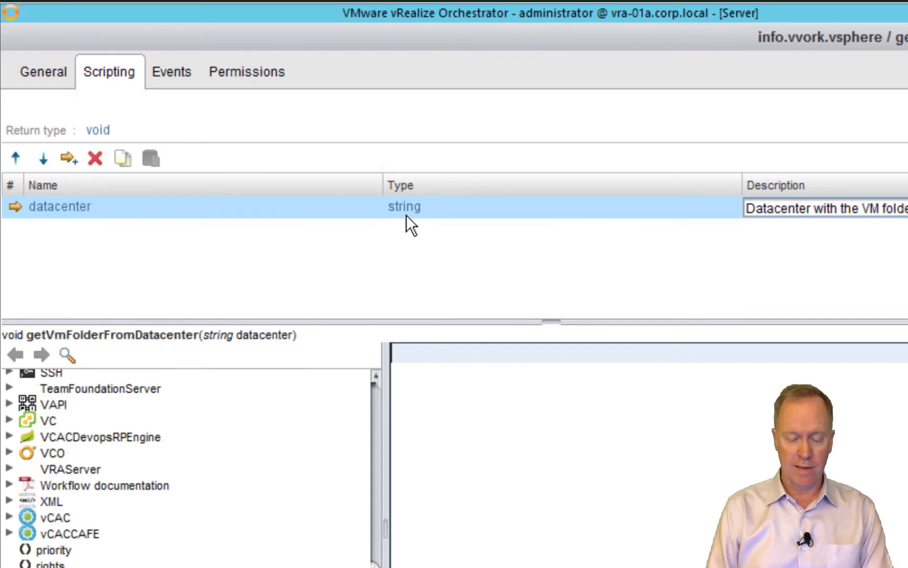
# Change the datacenter input's type from string to VC:Datacenter
pyautogui.click(407, 209)
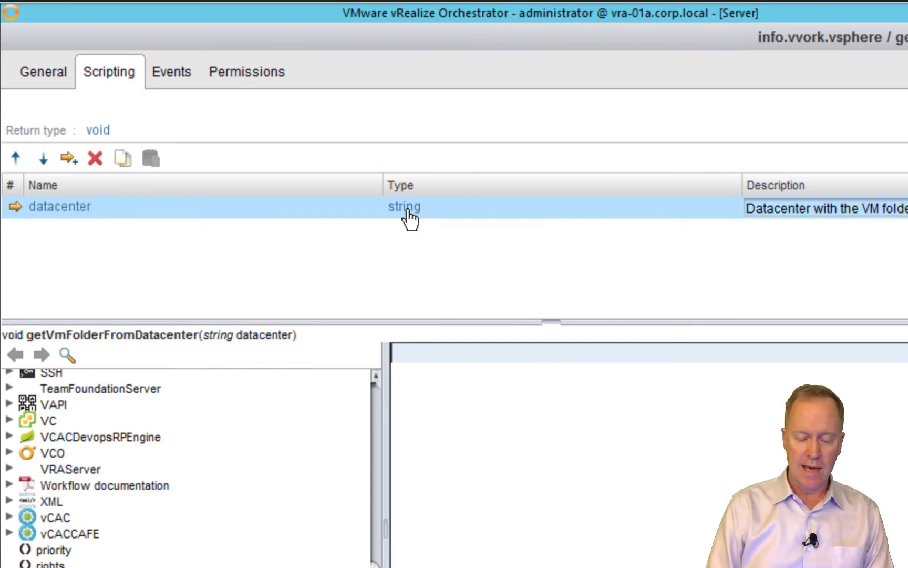
pyautogui.click(407, 208)
pyautogui.write('v')
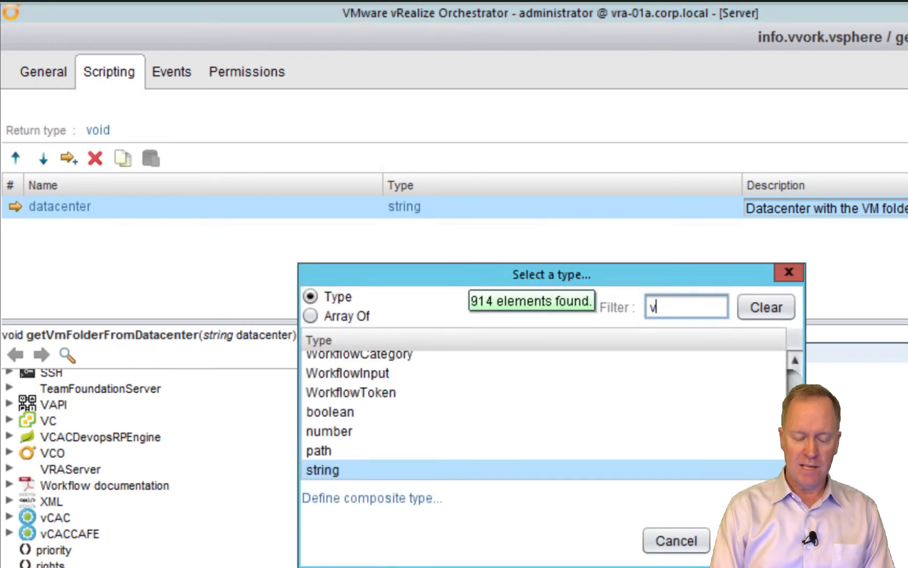
pyautogui.write('c:datacenter')
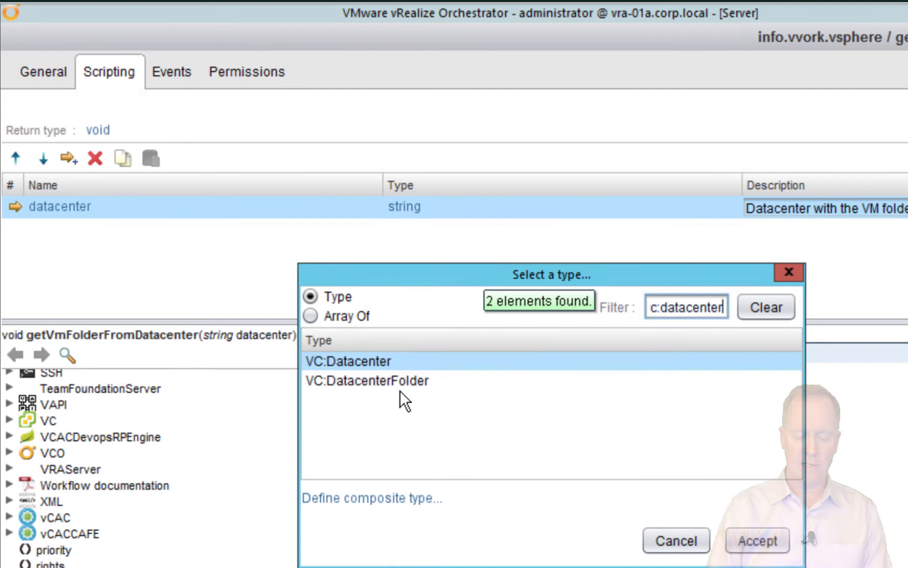
pyautogui.click(757, 541)
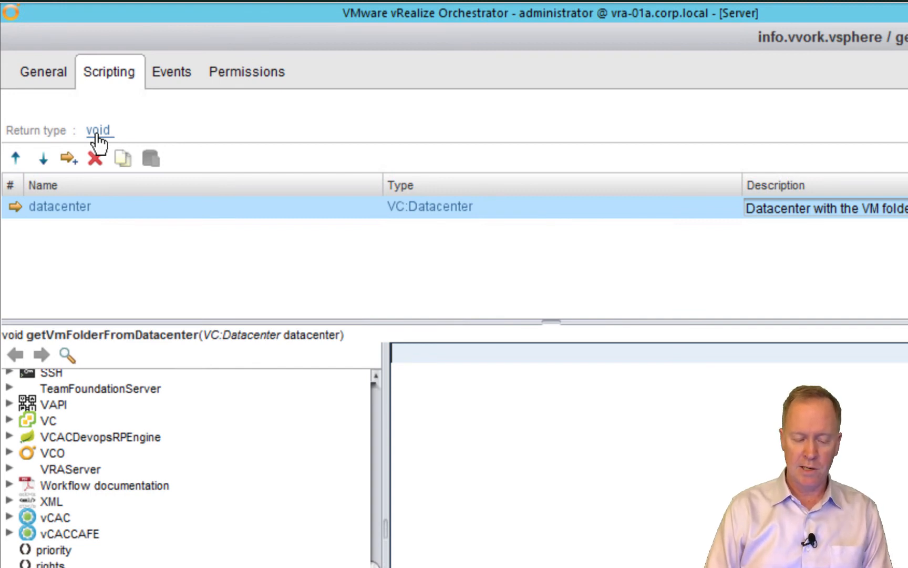
# Change the action's return type from void to VC:VmFolder
pyautogui.click(97, 131)
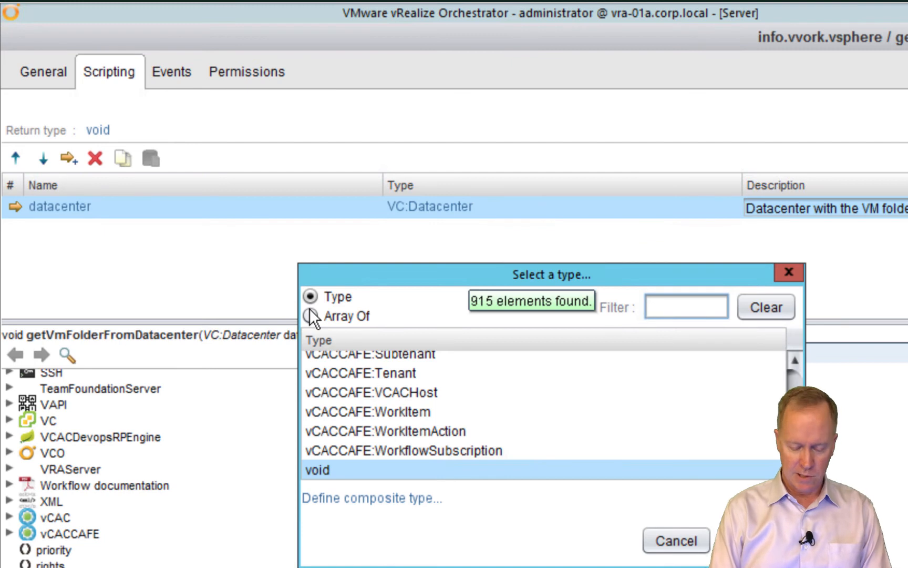
pyautogui.write('vc:vmfol')
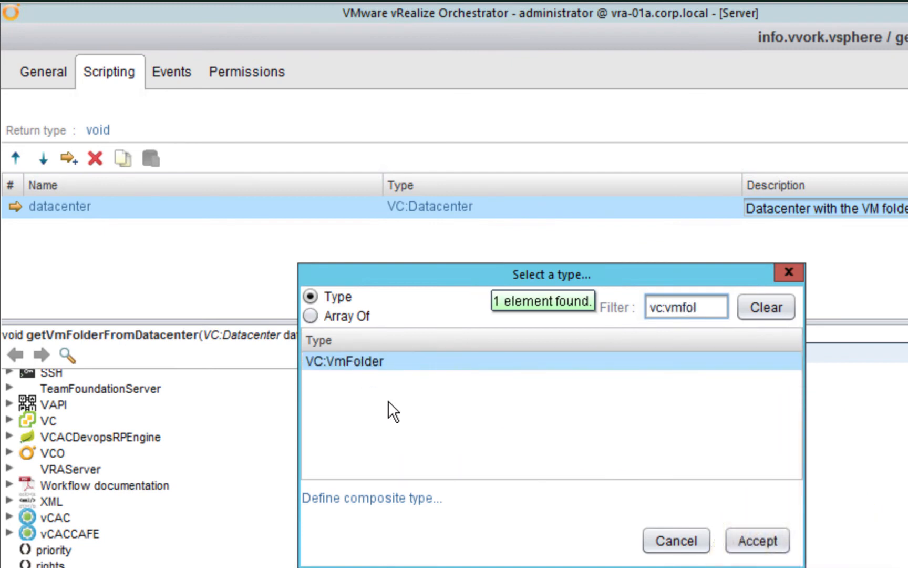
pyautogui.click(744, 549)
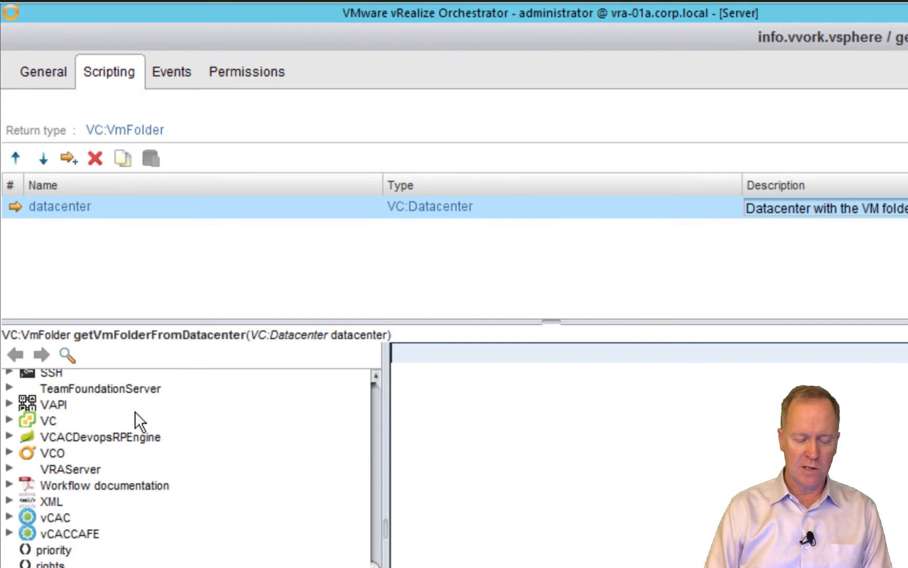
# Paste the copied line 'vmFolder = newDatacenter.hostFolder;' from the API Explorer into the empty script
pyautogui.hotkey('alt', 'Tab')
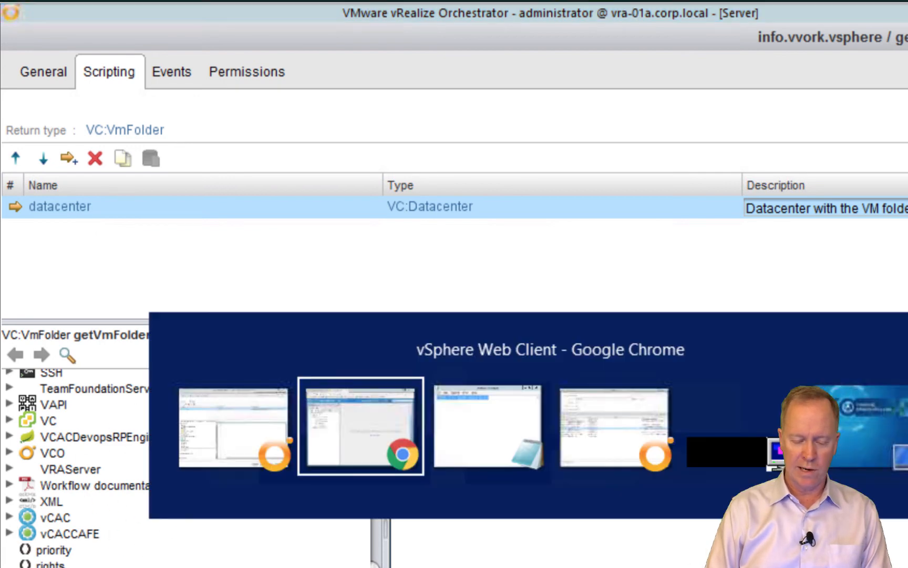
pyautogui.hotkey('alt', 'Tab')
pyautogui.hotkey('alt', 'Tab')
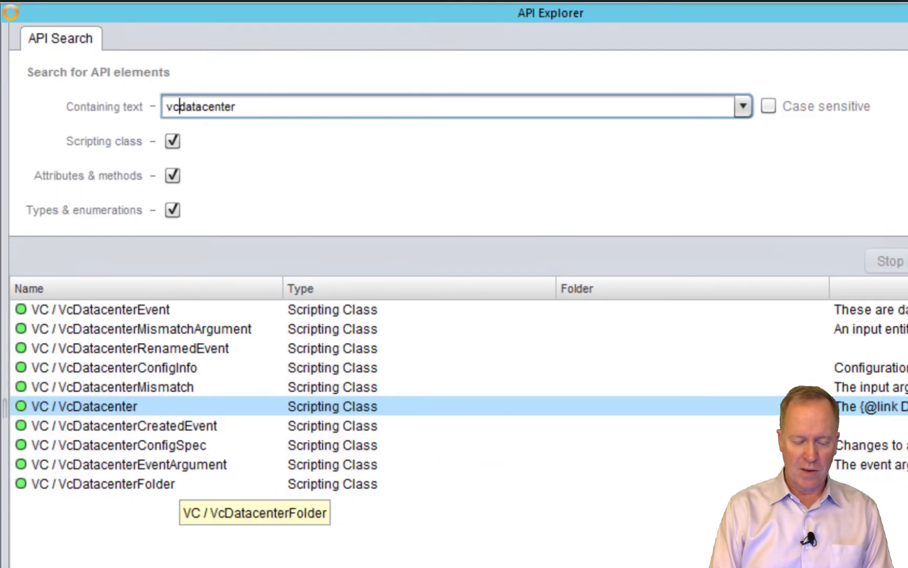
pyautogui.hotkey('alt', 'Tab')
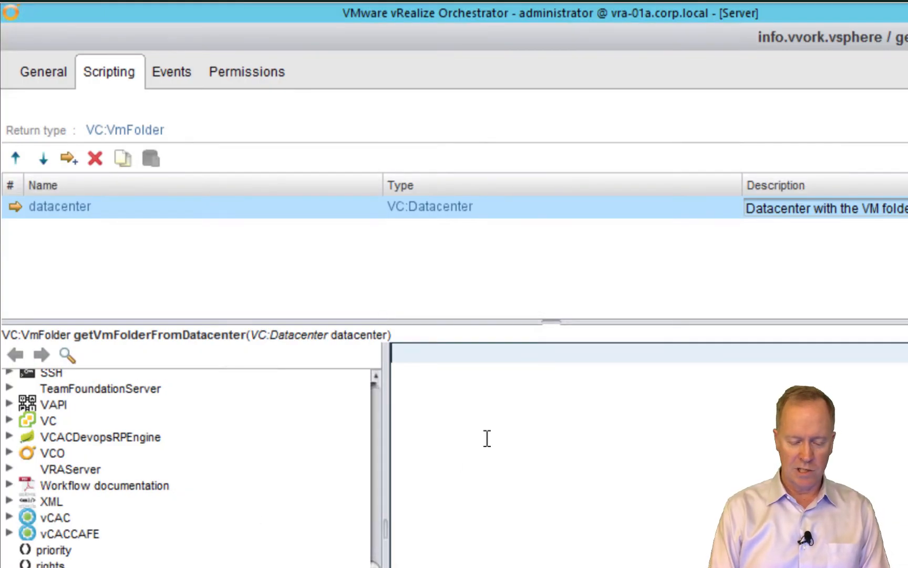
pyautogui.write('hostFolder = newDatacenter.hostFolder;')
# Change the pasted line to use vmFolder, datacenter and the vmFolder property
pyautogui.click(425, 355)
pyautogui.moveTo(425, 355); pyautogui.dragTo(351, 349)
pyautogui.write('vm')
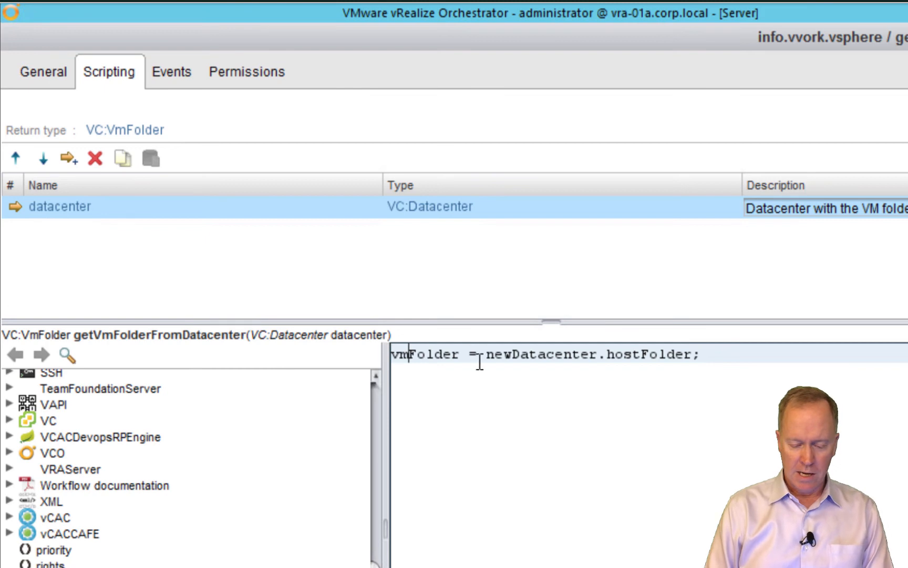
pyautogui.moveTo(519, 355); pyautogui.dragTo(484, 357)
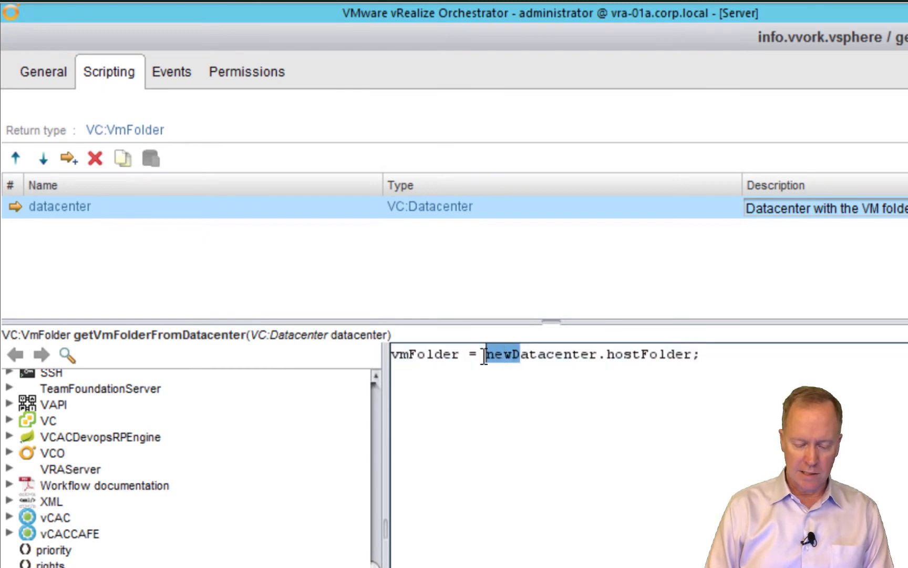
pyautogui.write('d')
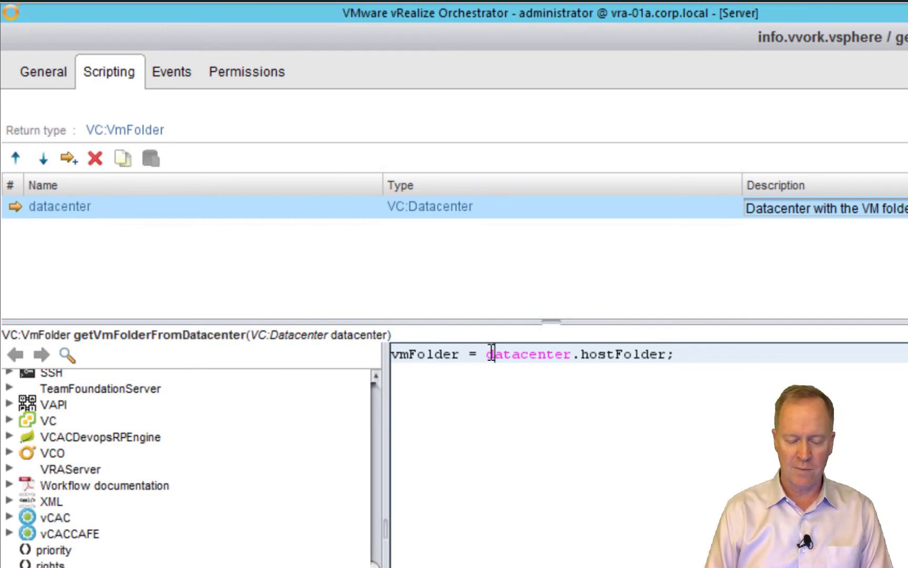
pyautogui.click(616, 354)
pyautogui.press('BackSpace')
pyautogui.press('BackSpace')
pyautogui.press('BackSpace')
pyautogui.press('BackSpace')
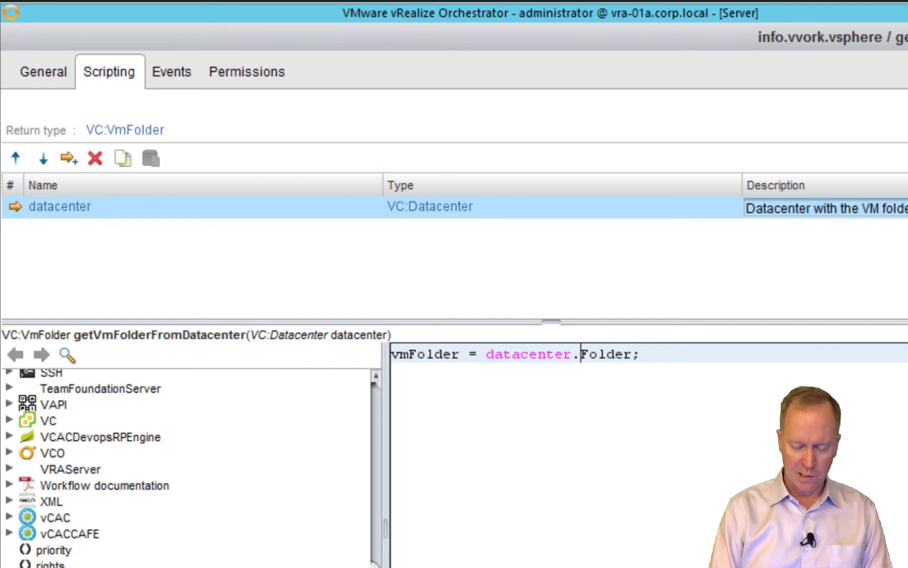
pyautogui.write('vm')
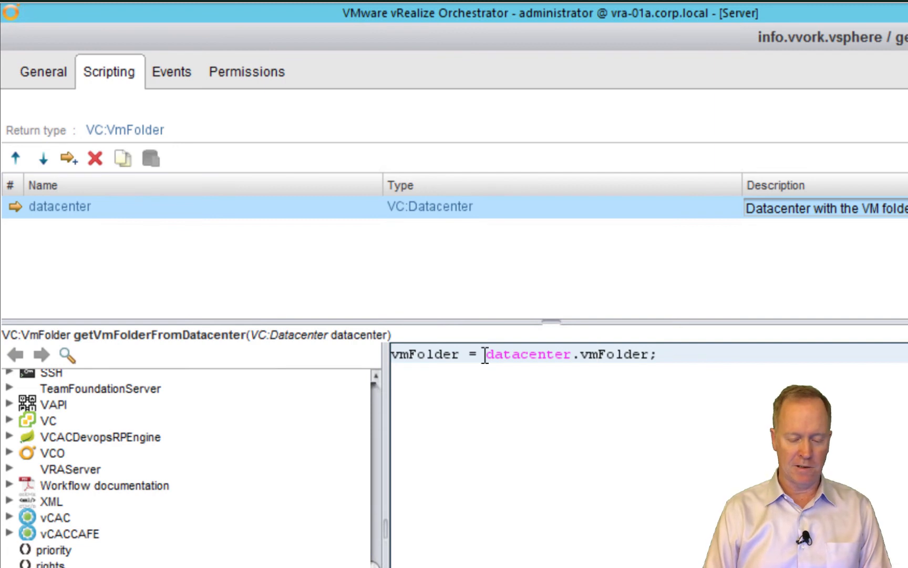
# Replace the 'vmFolder =' assignment so the line reads return(datacenter.vmFolder);
pyautogui.click(485, 354)
pyautogui.moveTo(485, 355); pyautogui.dragTo(381, 357)
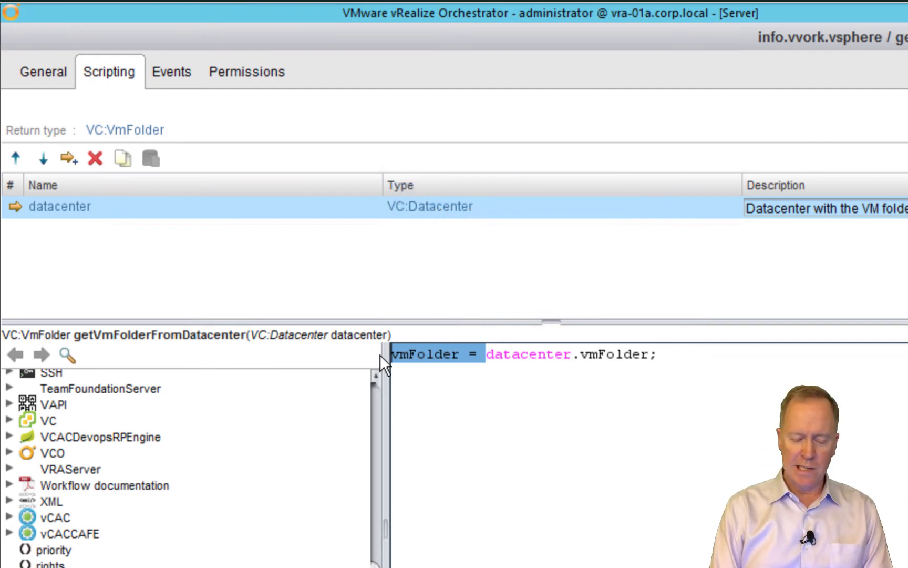
pyautogui.write('return')
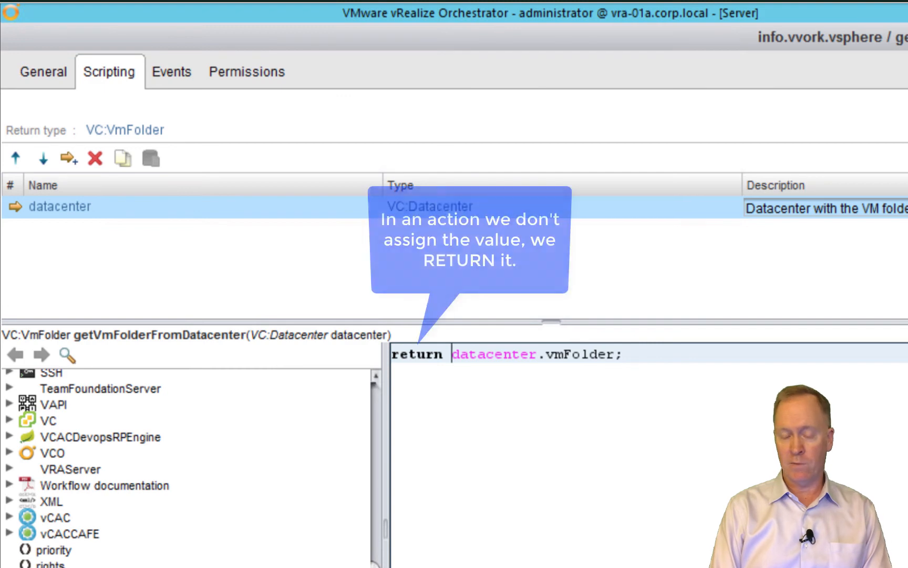
pyautogui.hotkey('shift', 'Left')
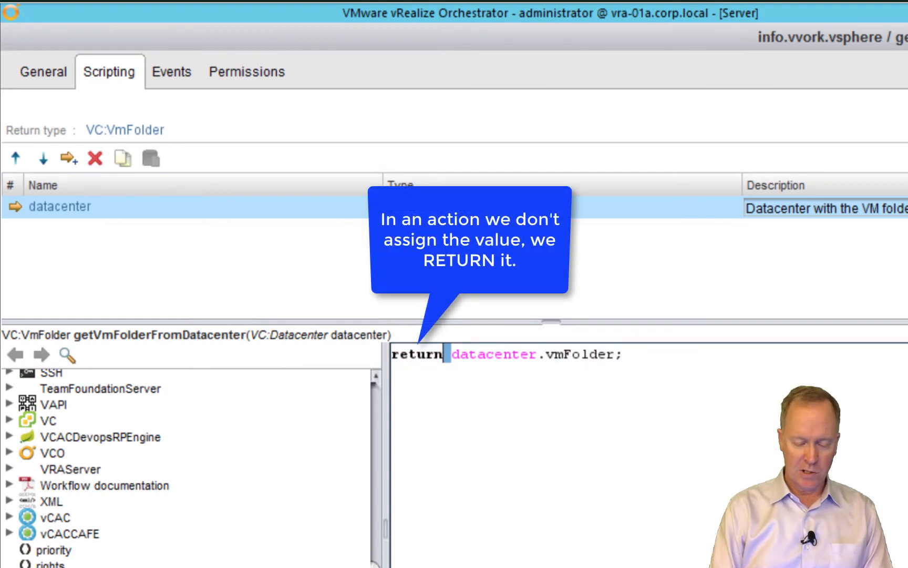
pyautogui.write('(')
pyautogui.click(615, 355)
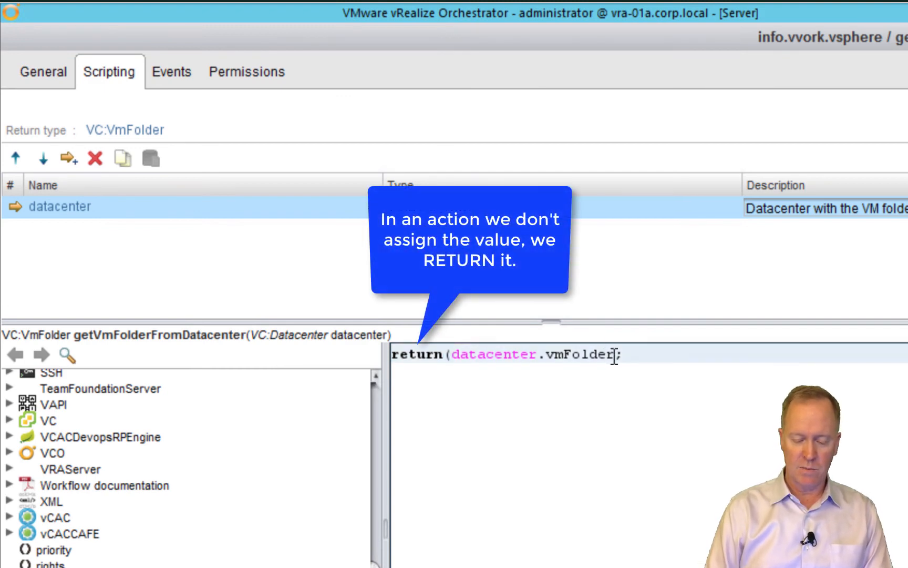
pyautogui.write(')')
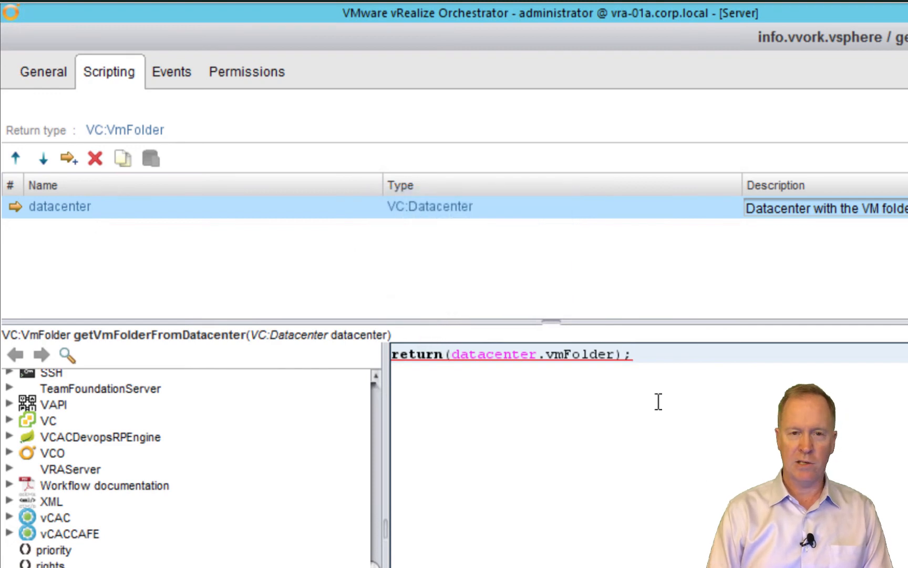
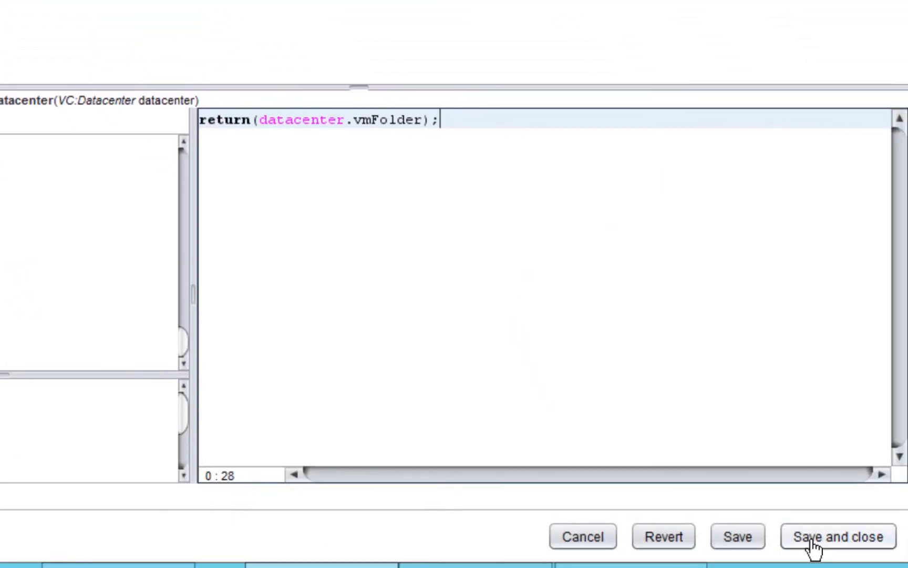
# Save and close the getVmFolderFromDatacenter action that returns datacenter.vmFolder
pyautogui.click(811, 540)
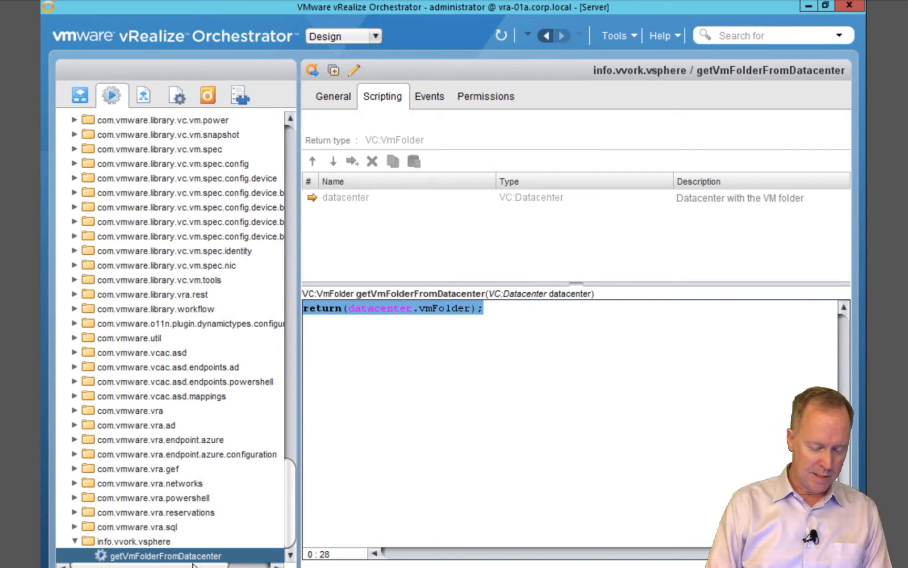
# Duplicate getVmFolderFromDatacenter as getHostFolderFromDatacenter in info.vvork.vsphere
pyautogui.rightClick(184, 557)
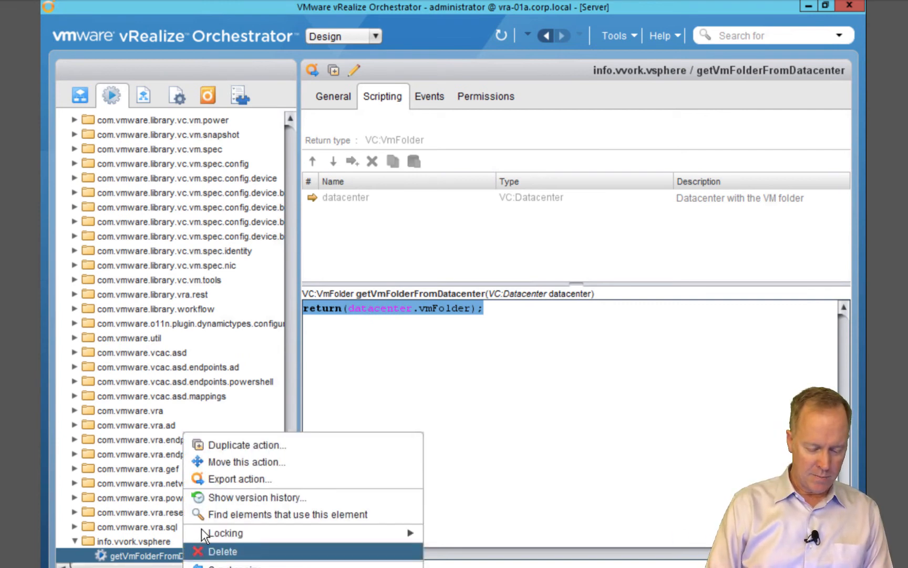
pyautogui.click(222, 445)
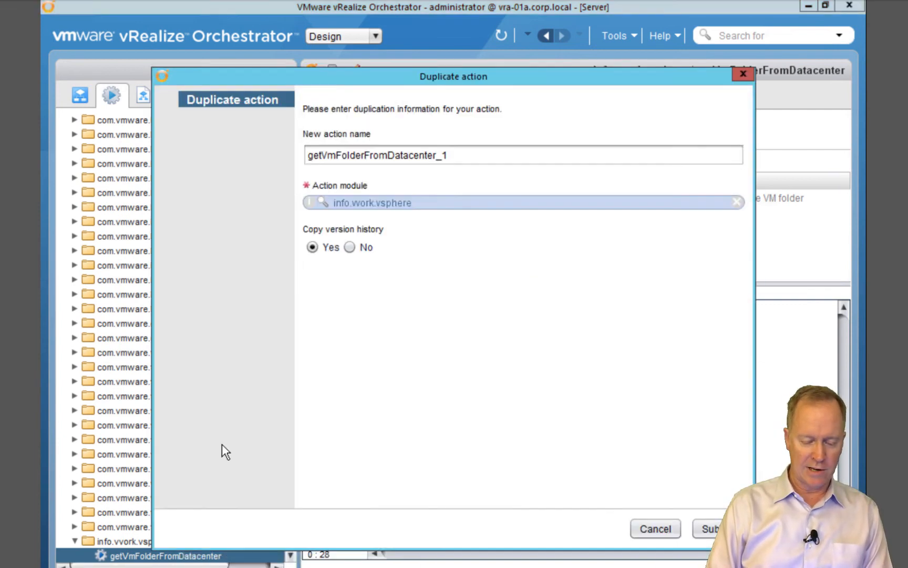
pyautogui.click(336, 155)
pyautogui.press('BackSpace')
pyautogui.press('BackSpace')
pyautogui.write('Host')
pyautogui.click(475, 156)
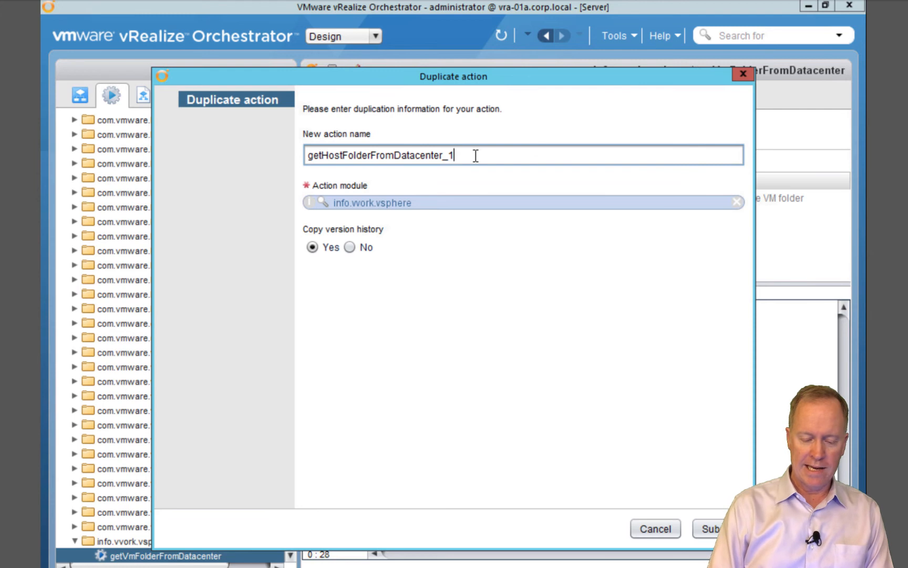
pyautogui.press('BackSpace')
pyautogui.press('BackSpace')
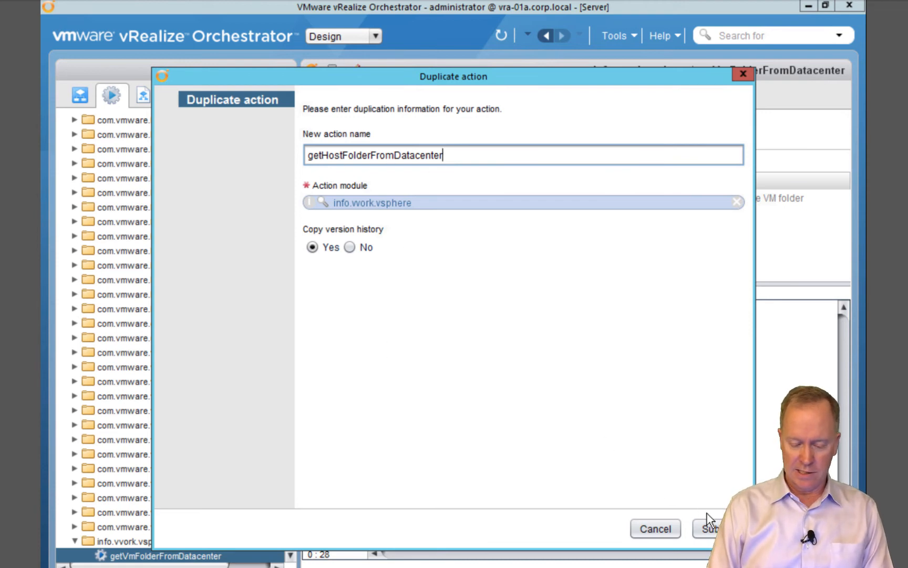
pyautogui.click(709, 529)
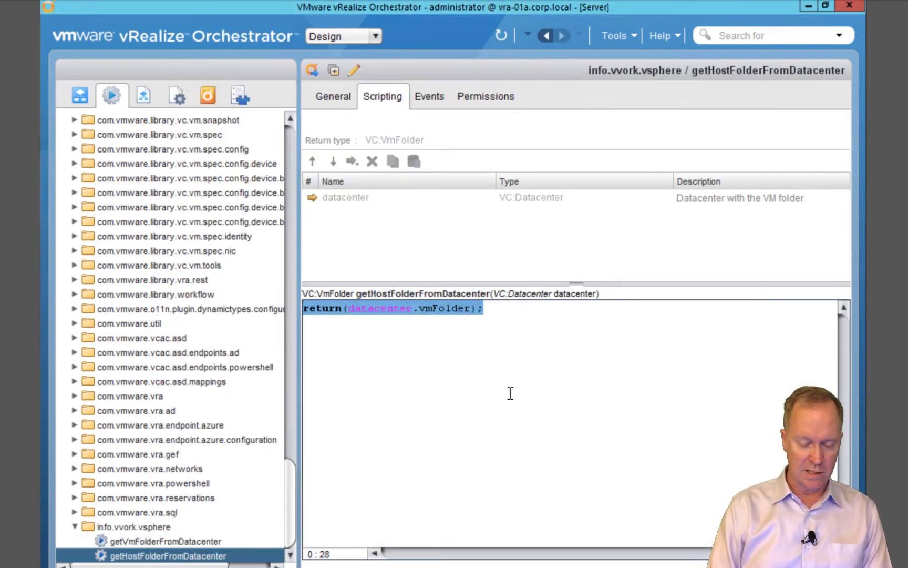
# Change getHostFolderFromDatacenter's description from VM to host folder wording
pyautogui.click(354, 70)
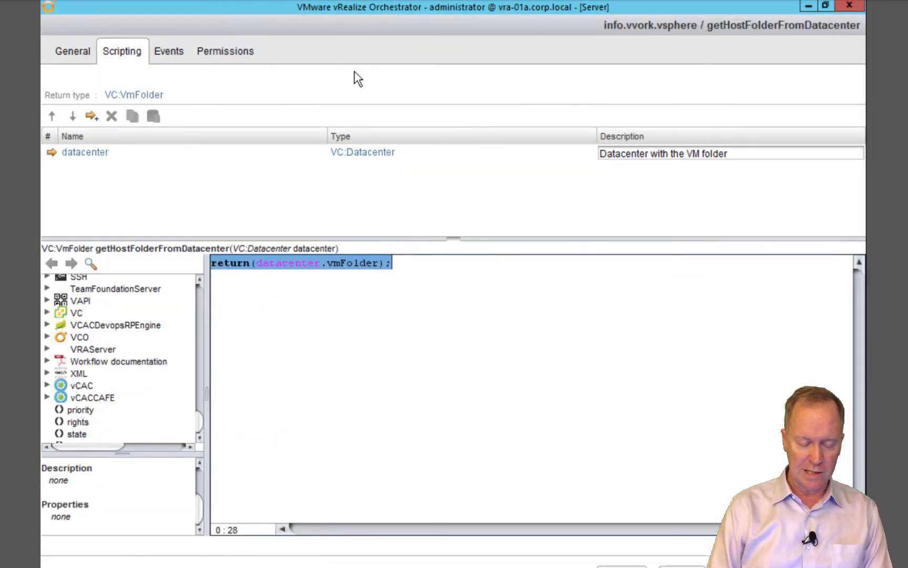
pyautogui.click(79, 58)
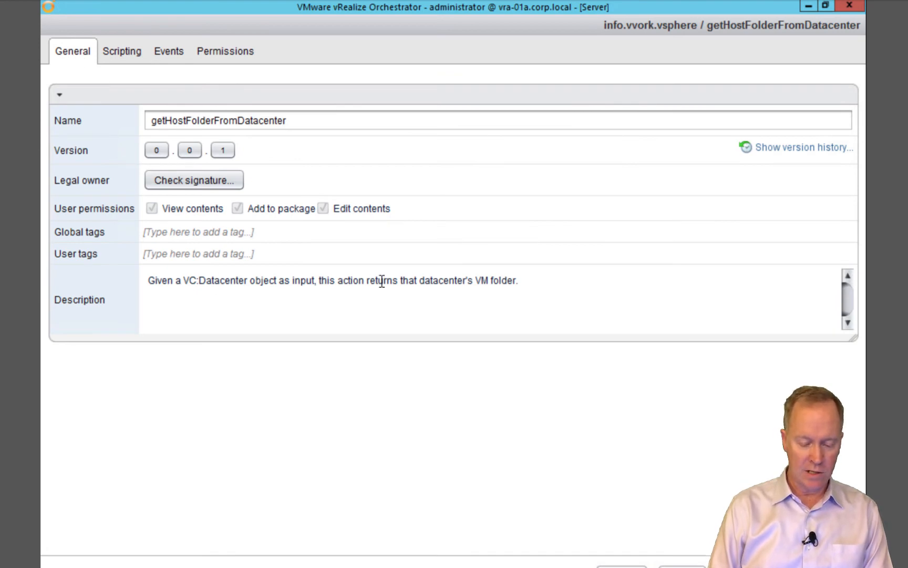
pyautogui.press('BackSpace')
pyautogui.press('BackSpace')
pyautogui.write('host')
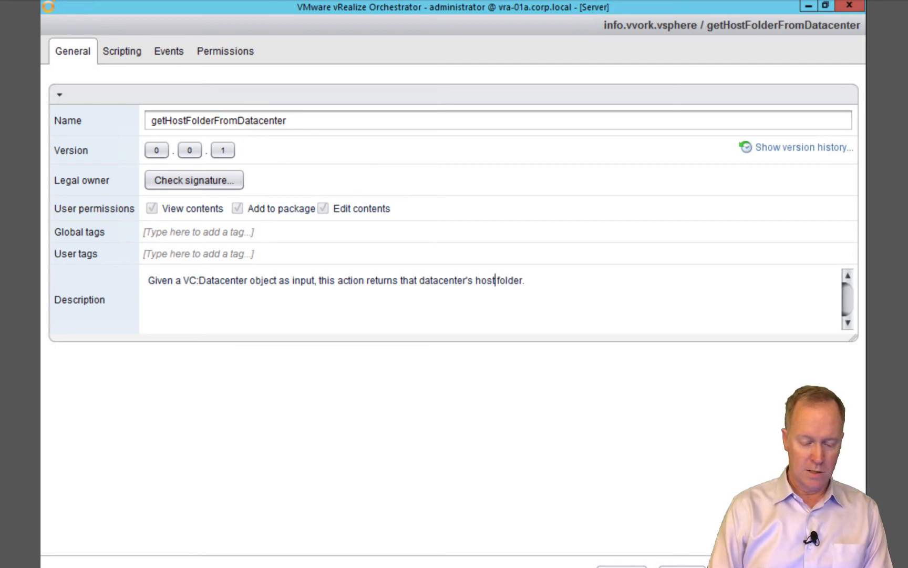
pyautogui.click(128, 56)
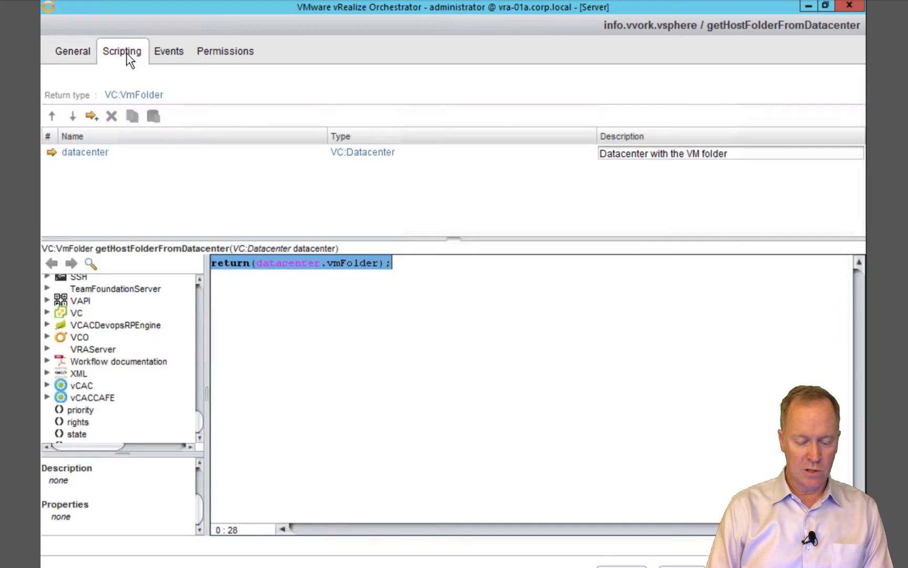
# Set the action's return type to VC:HostFolder
pyautogui.click(134, 96)
pyautogui.write('vc  hostfolder')
pyautogui.press('Home')
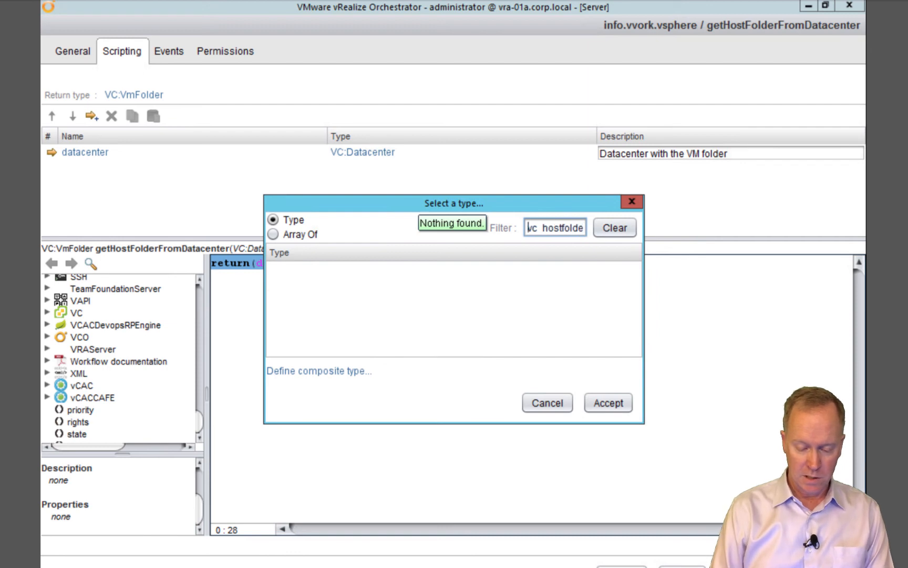
pyautogui.write(':')
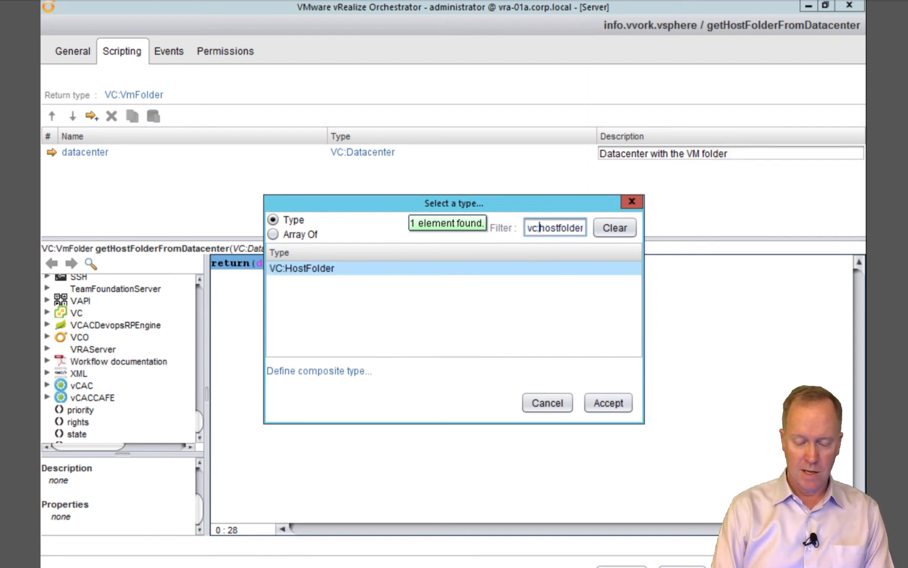
pyautogui.doubleClick(355, 267)
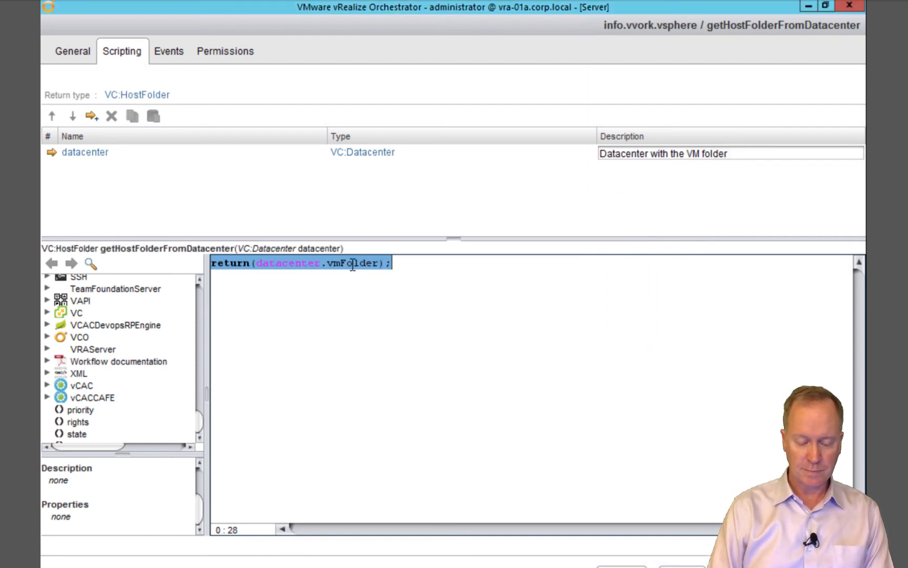
# Make the script return datacenter.hostFolder, update the parameter description, and save the action
pyautogui.click(341, 268)
pyautogui.press('BackSpace')
pyautogui.press('BackSpace')
pyautogui.write('host')
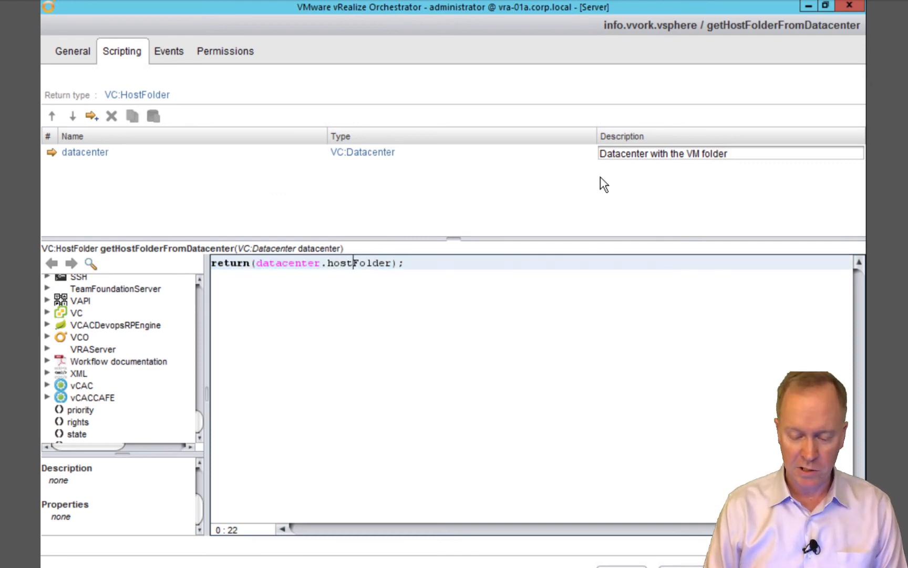
pyautogui.click(693, 152)
pyautogui.press('BackSpace')
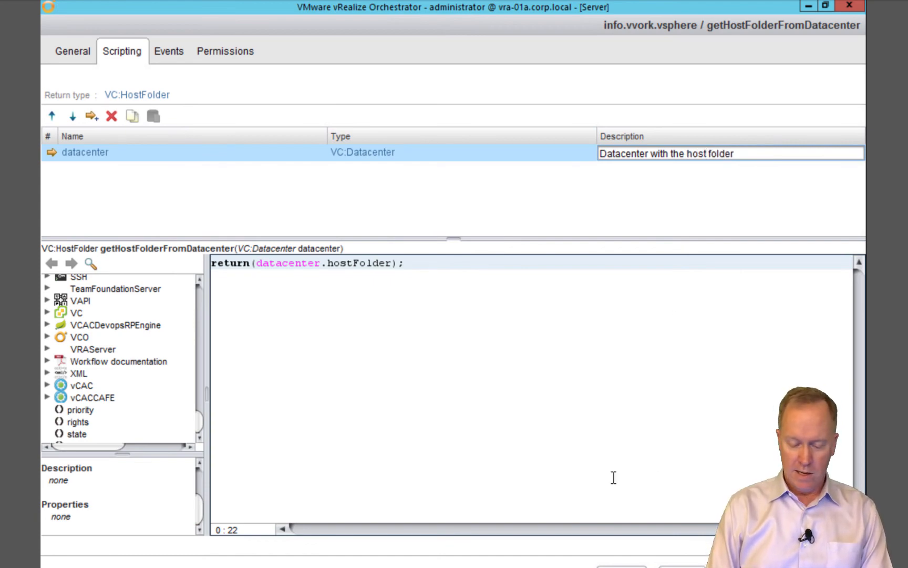
pyautogui.click(820, 566)
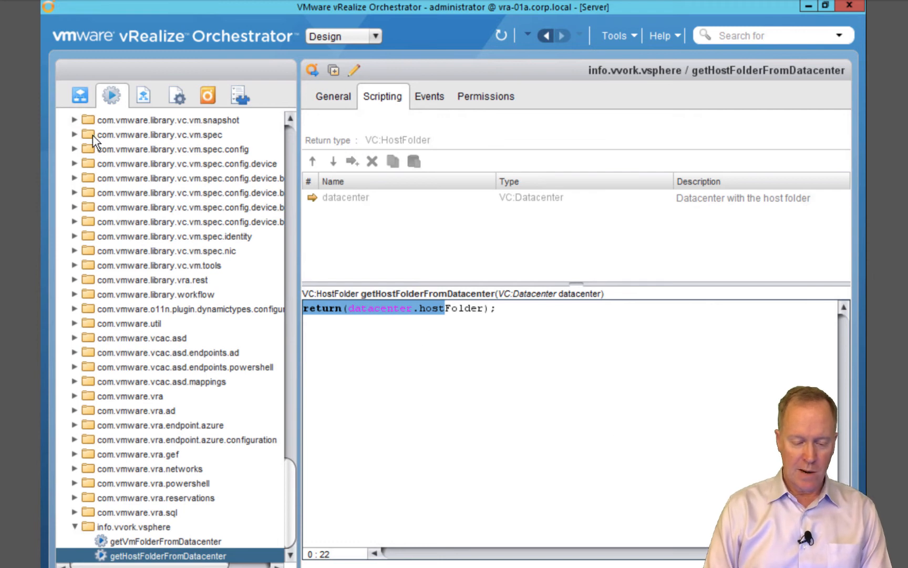
# Edit the Create vCenter Hierarchy workflow and select its Add host to cluster element
pyautogui.click(78, 92)
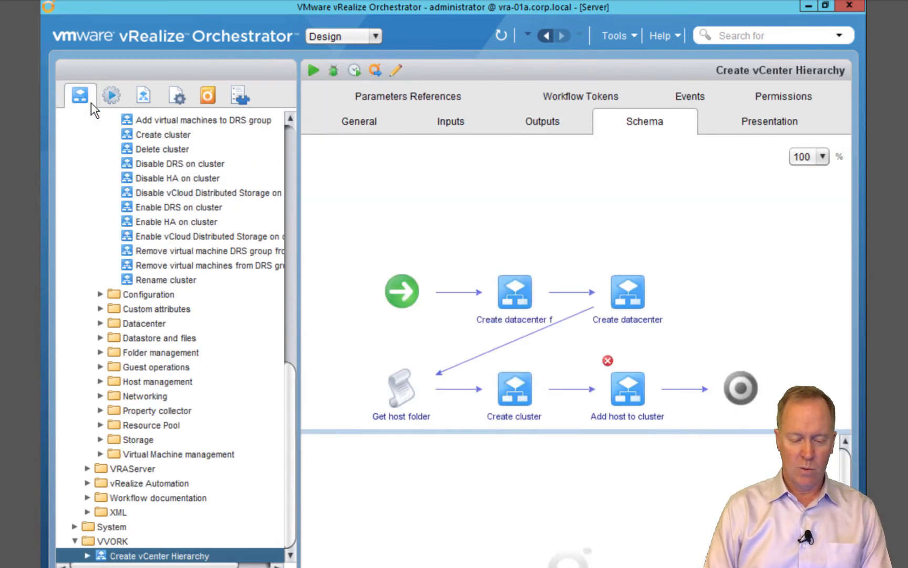
pyautogui.click(395, 70)
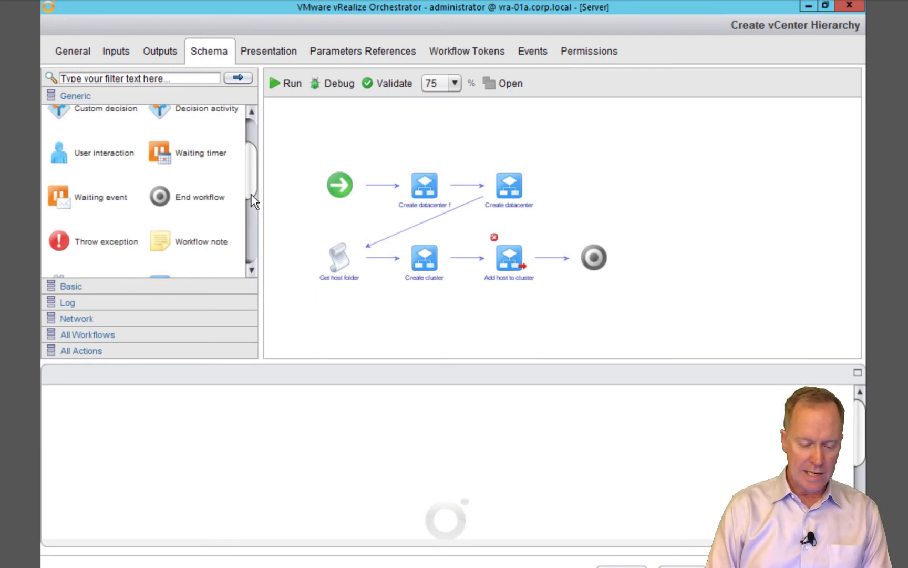
pyautogui.scroll(-1, 253, 195)
pyautogui.scroll(-1, 256, 204)
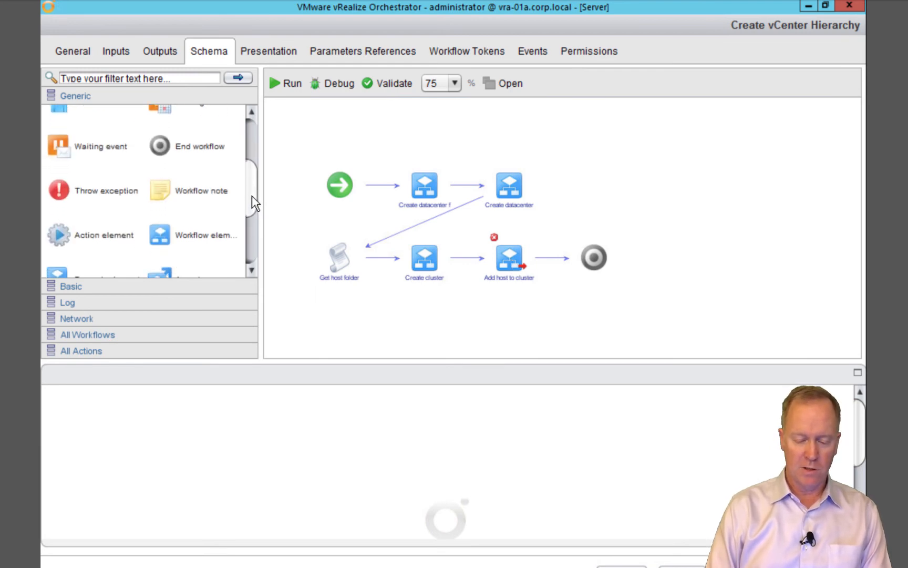
pyautogui.click(500, 262)
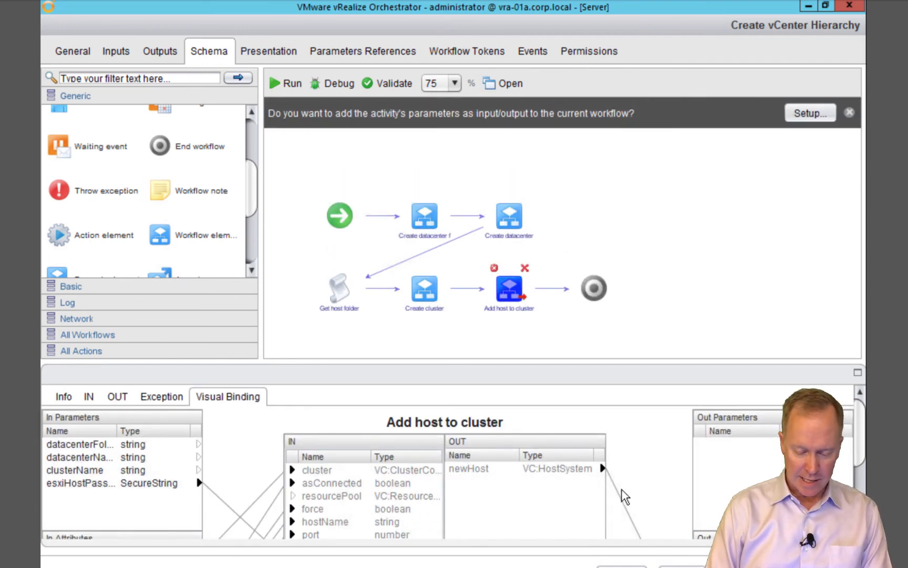
pyautogui.moveTo(860, 439); pyautogui.dragTo(864, 480)
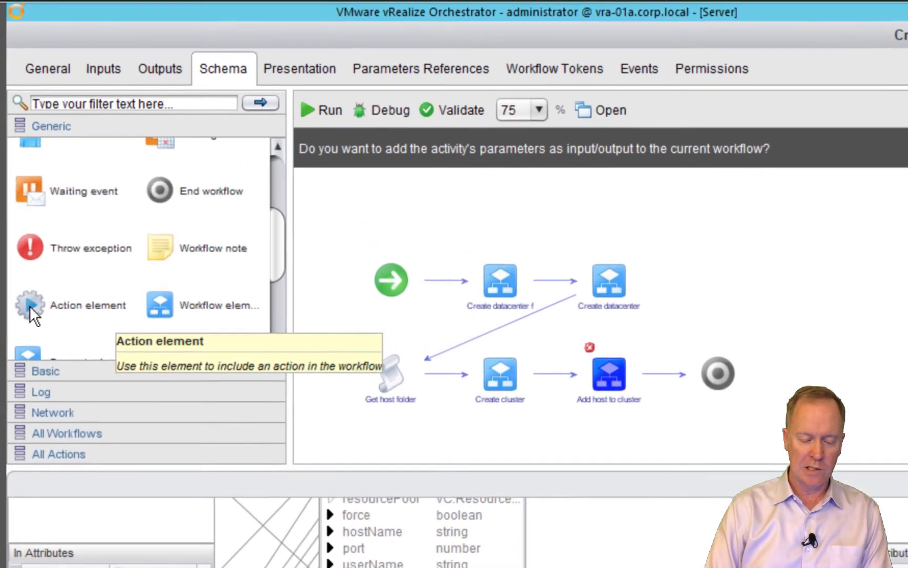
# Insert a getVmFolderFromDatacenter action element between Create cluster and Add host to cluster
pyautogui.moveTo(29, 305); pyautogui.dragTo(569, 353)
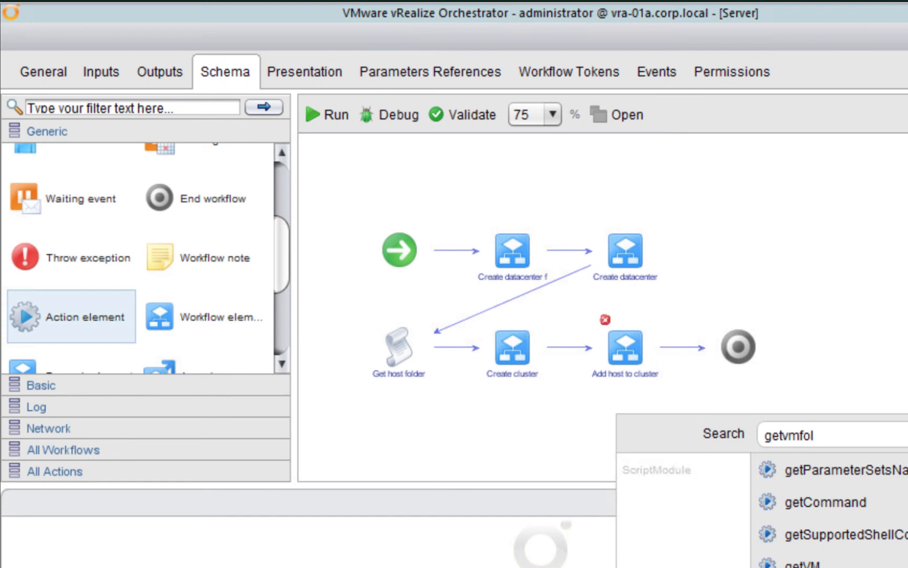
pyautogui.moveTo(822, 481)
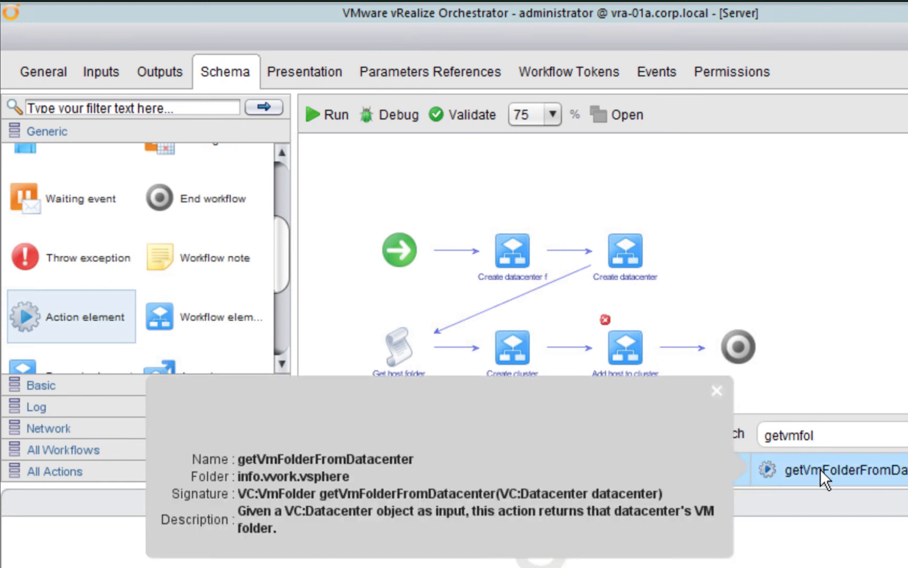
pyautogui.doubleClick(820, 468)
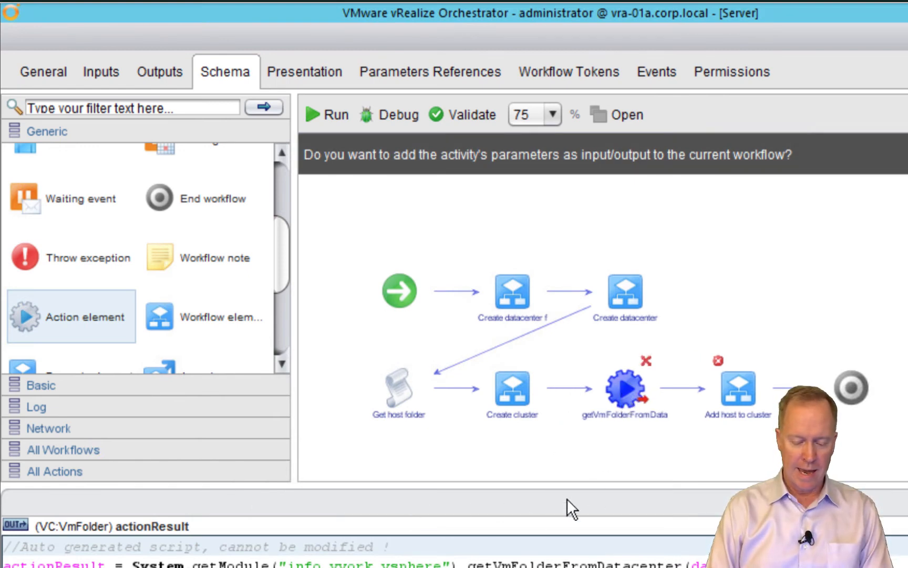
# In the element's Visual Binding, rebind its datacenter input to newDatacenter
pyautogui.moveTo(623, 390)
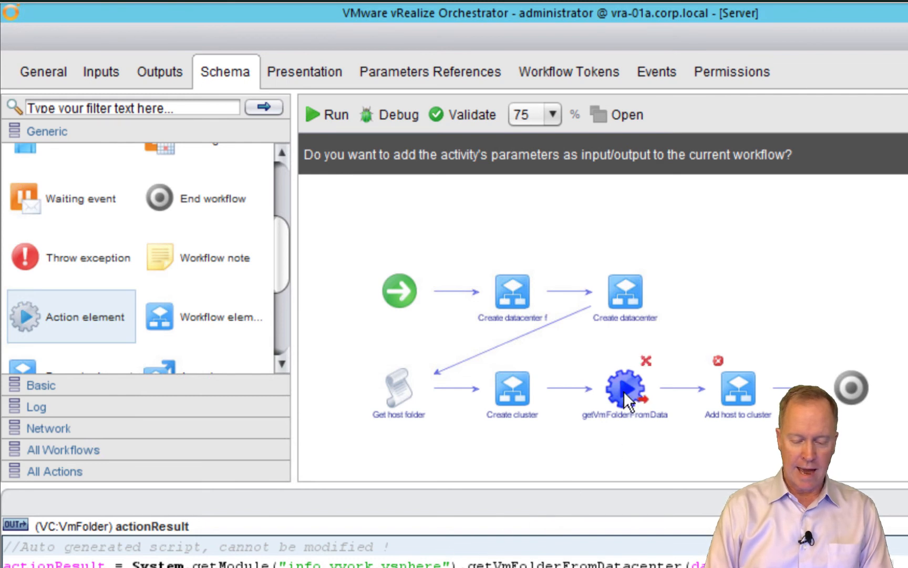
pyautogui.doubleClick(623, 390)
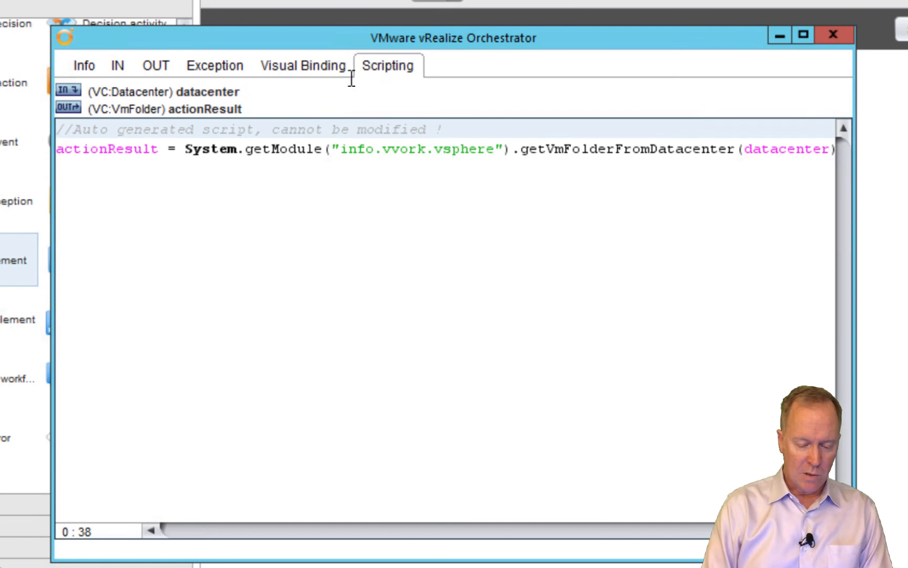
pyautogui.click(323, 65)
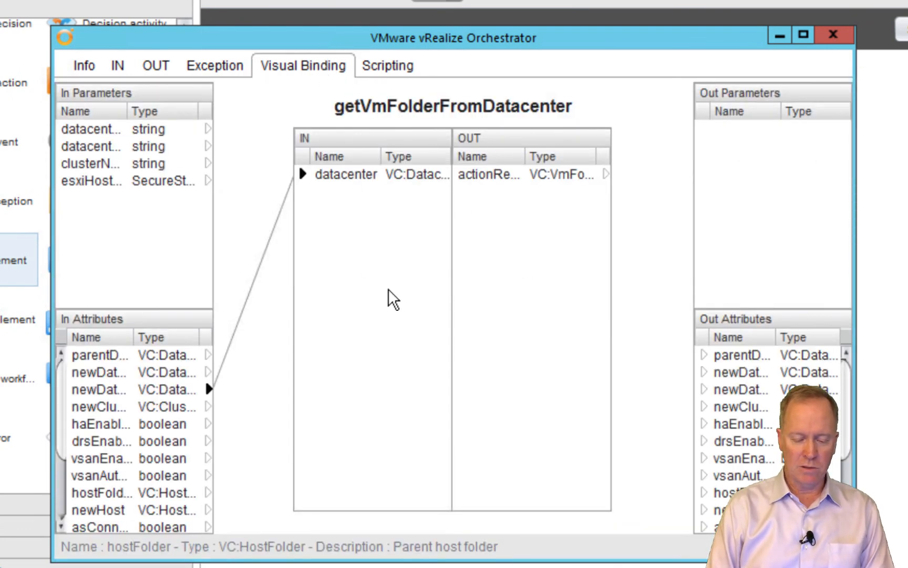
pyautogui.moveTo(429, 38); pyautogui.dragTo(460, 227)
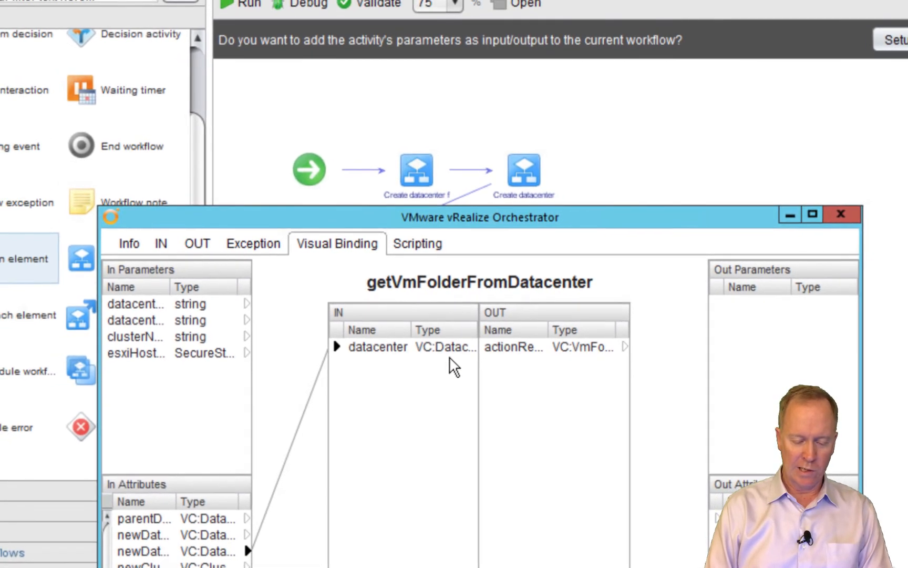
pyautogui.moveTo(153, 549)
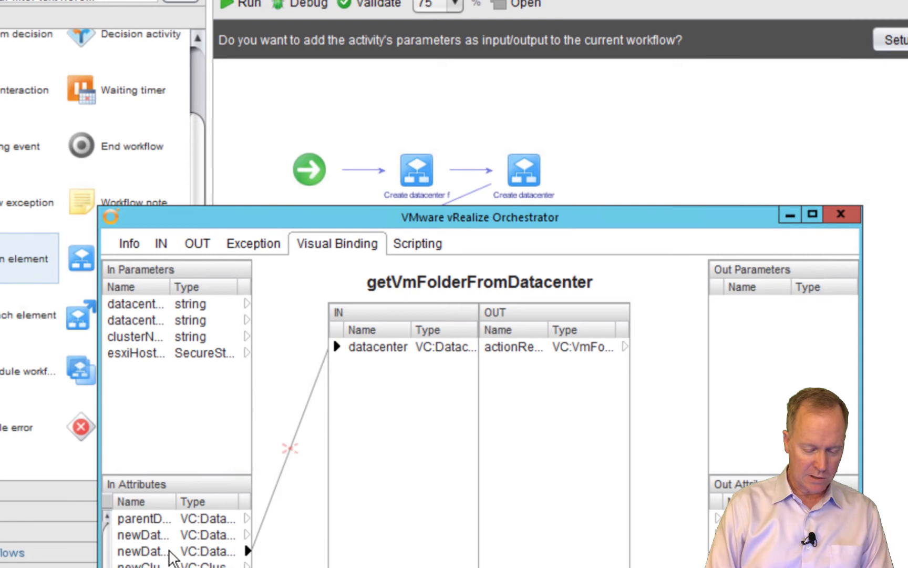
pyautogui.click(150, 535)
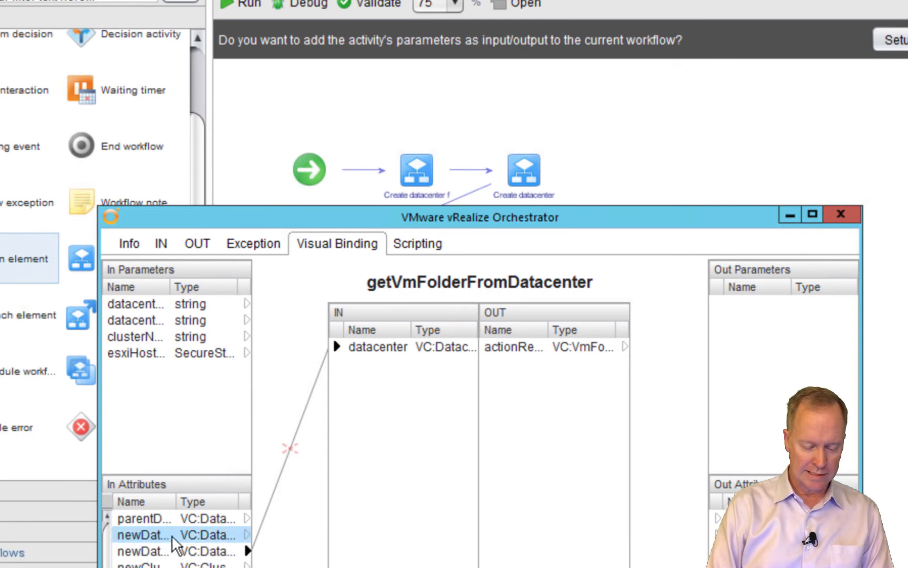
pyautogui.click(342, 152)
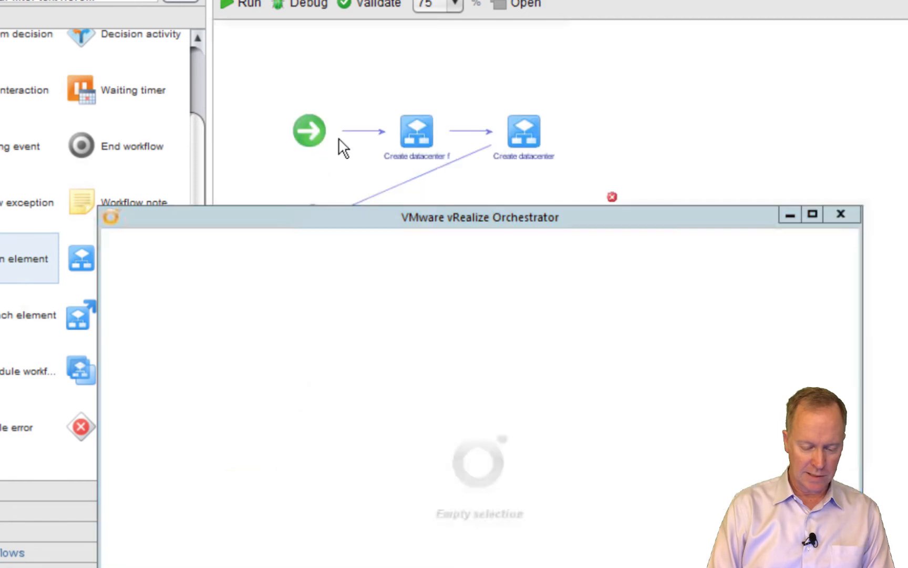
pyautogui.moveTo(324, 216); pyautogui.dragTo(343, 373)
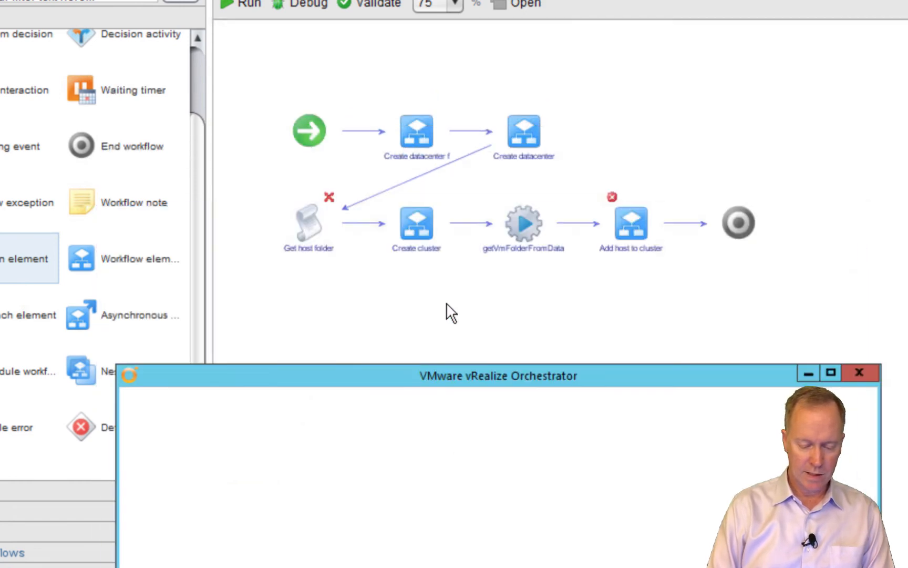
pyautogui.click(523, 225)
pyautogui.moveTo(422, 373); pyautogui.dragTo(381, 35)
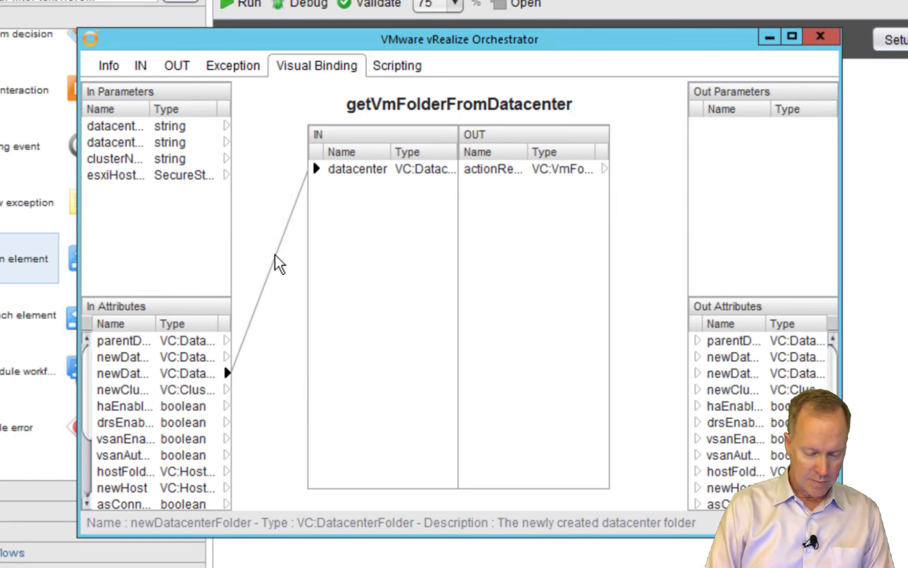
pyautogui.click(270, 273)
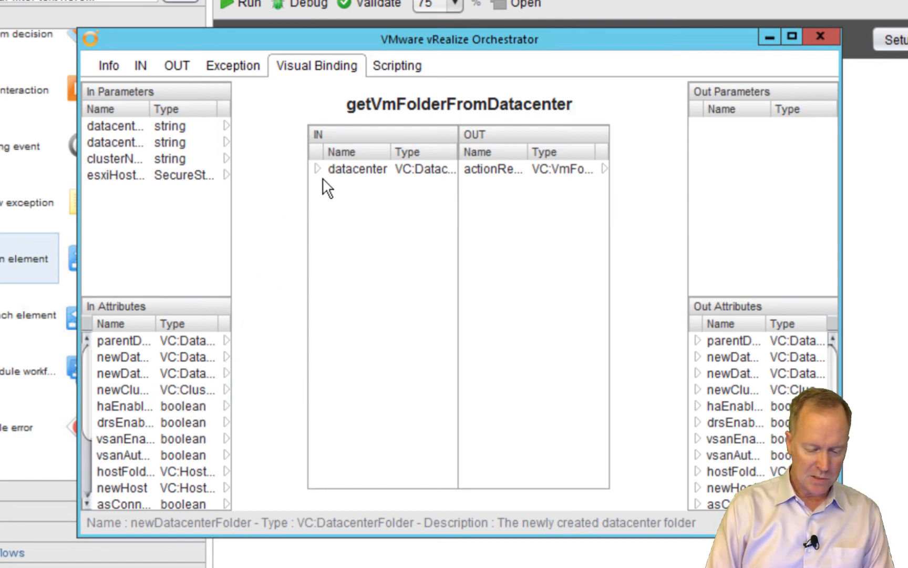
pyautogui.moveTo(317, 166); pyautogui.dragTo(167, 377)
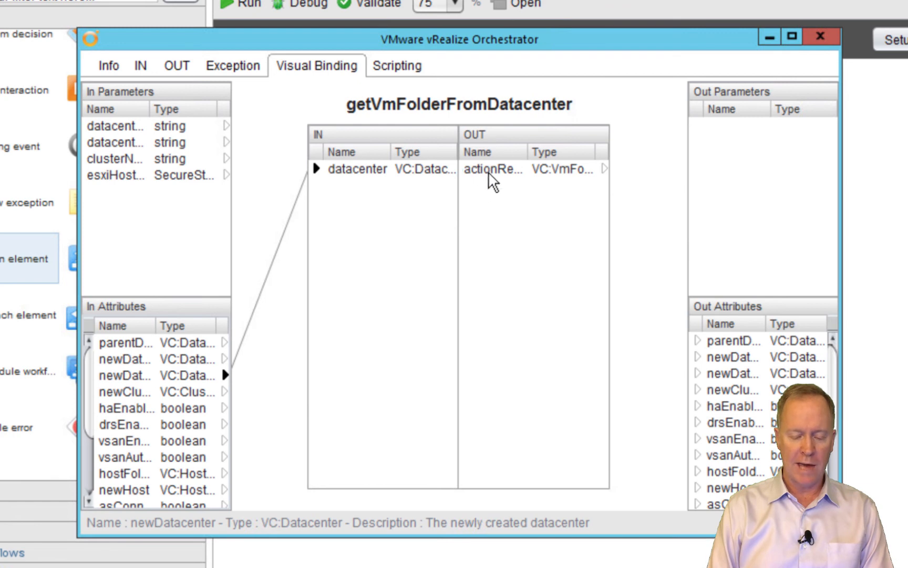
# Bind the actionResult output to the vmFolder attribute
pyautogui.click(489, 171)
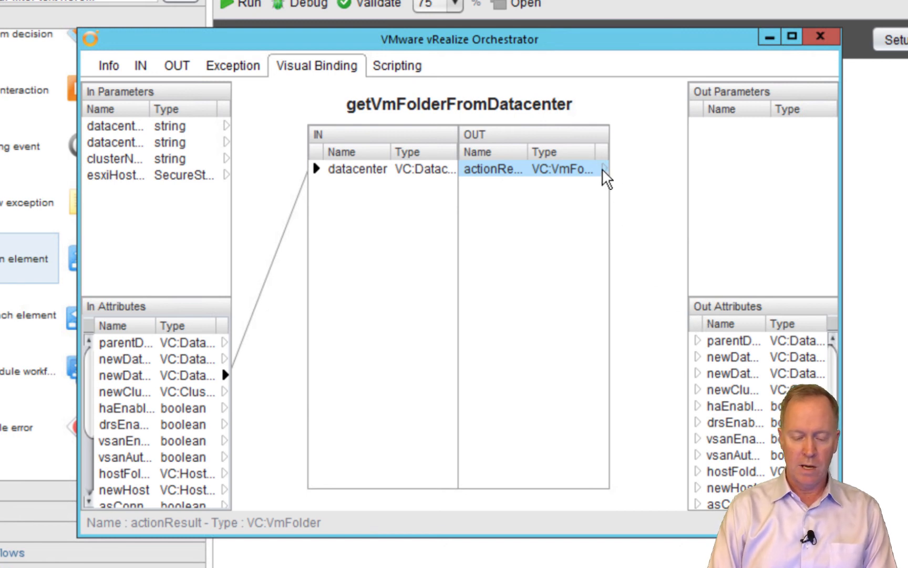
pyautogui.moveTo(603, 170); pyautogui.dragTo(708, 323)
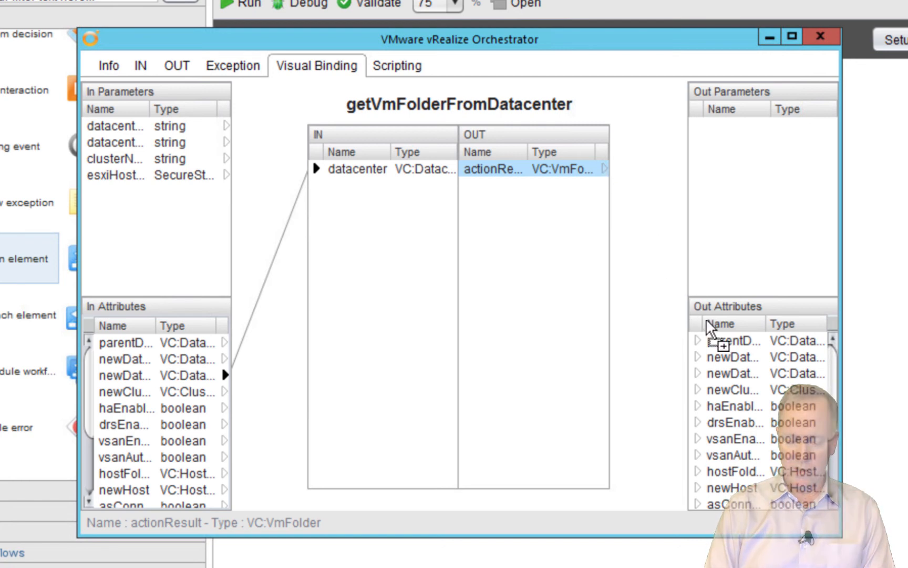
pyautogui.moveTo(707, 323); pyautogui.dragTo(710, 503)
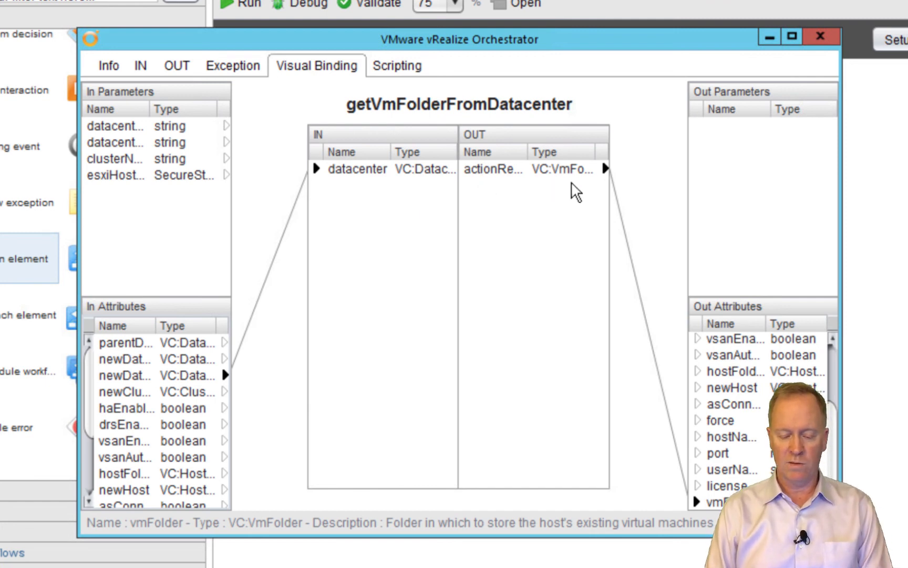
pyautogui.click(818, 37)
pyautogui.moveTo(311, 260)
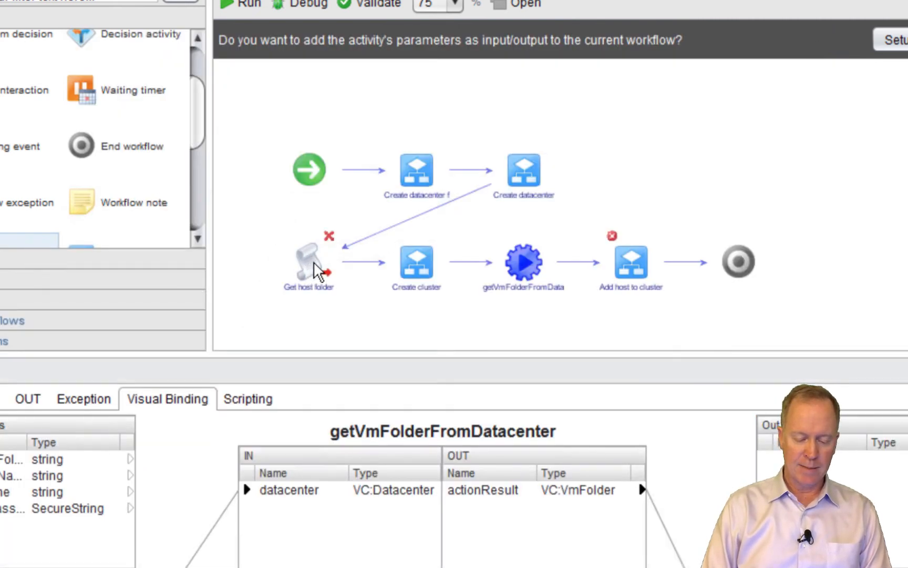
# Insert a getHostFolderFromDatacenter action element after Get host folder
pyautogui.click(311, 260)
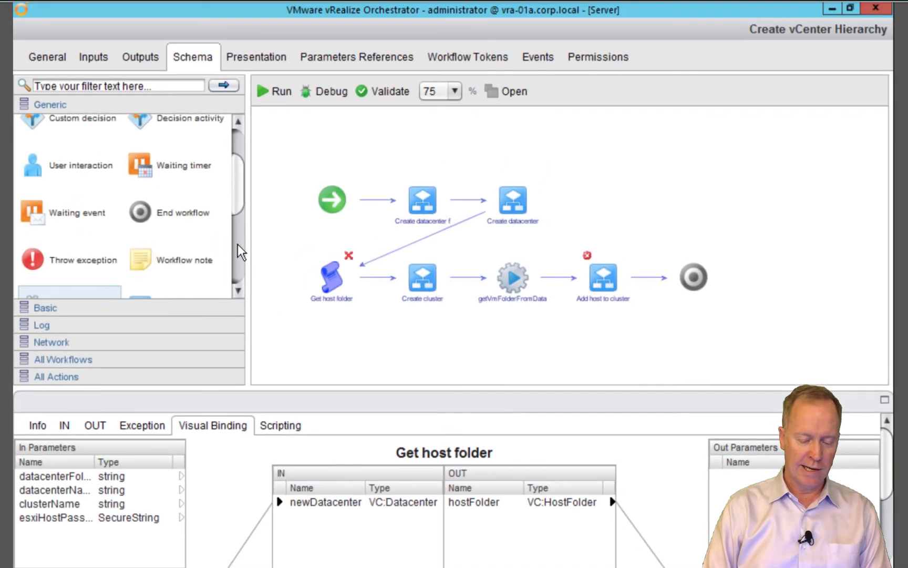
pyautogui.scroll(3, 239, 251)
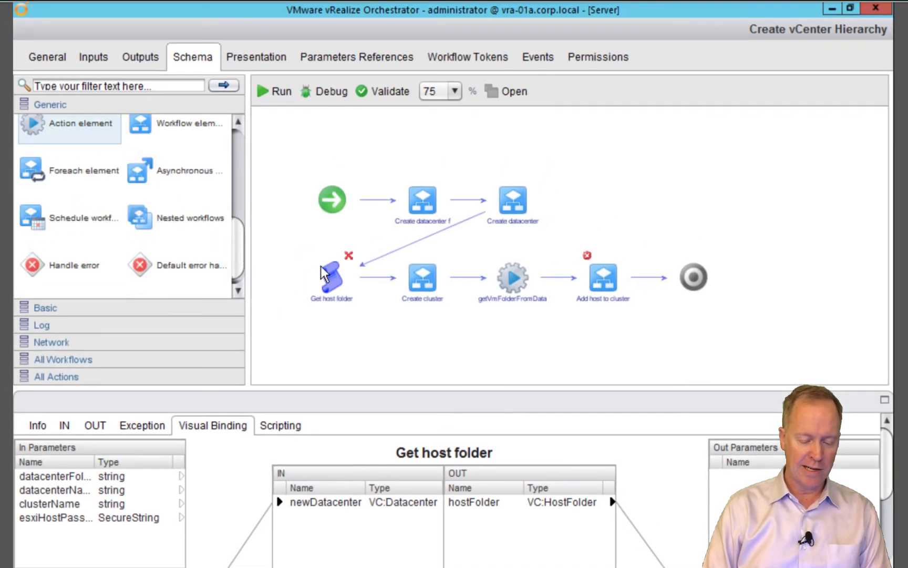
pyautogui.moveTo(37, 132); pyautogui.dragTo(371, 283)
pyautogui.write('gethost')
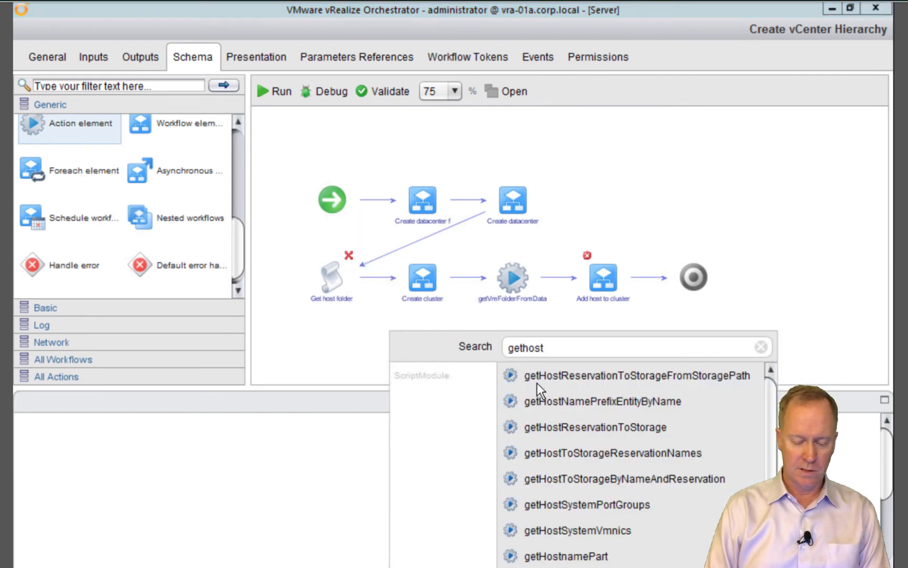
pyautogui.write('folder')
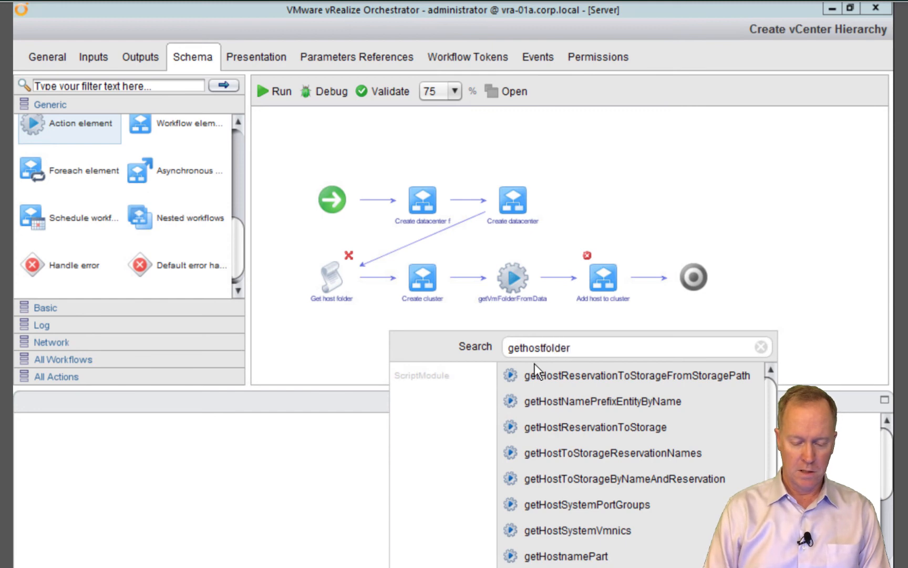
pyautogui.moveTo(529, 375)
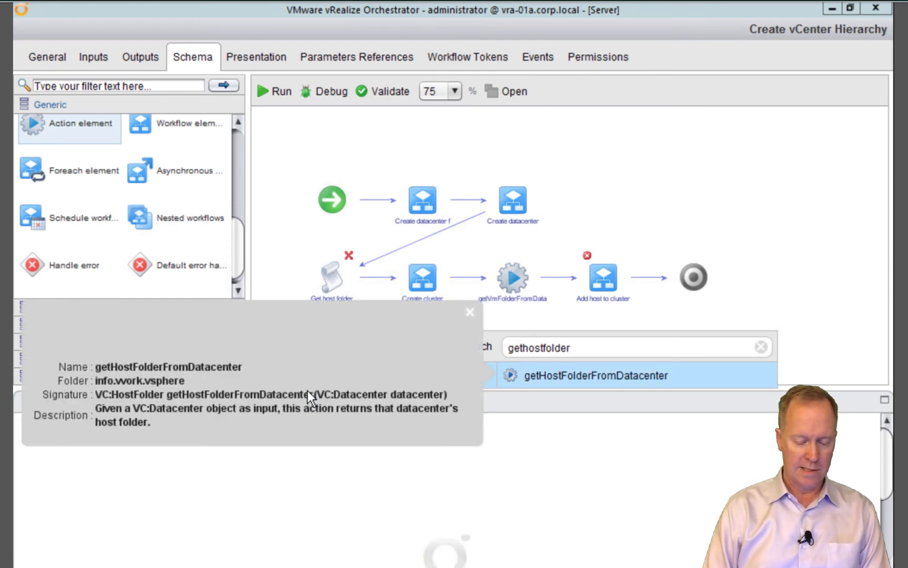
pyautogui.doubleClick(540, 377)
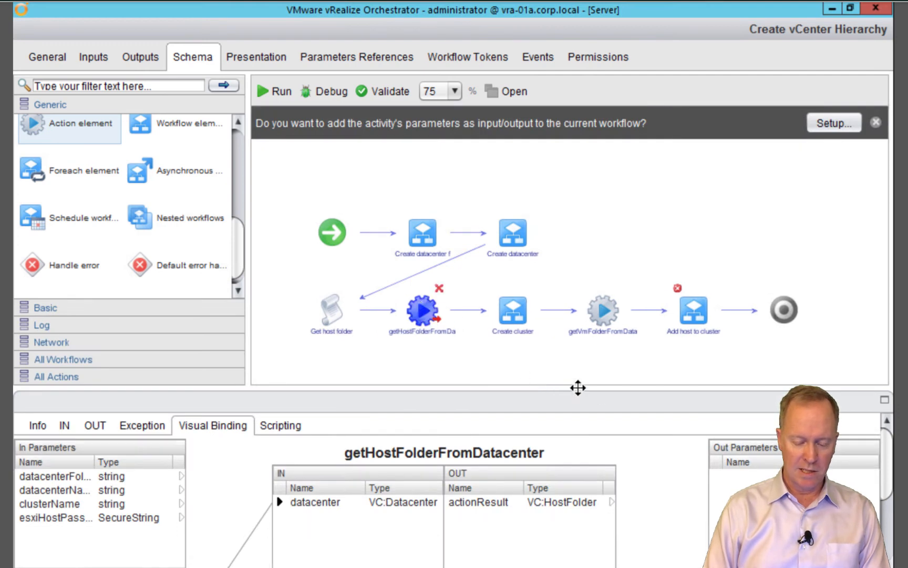
# Bind its actionResult output to the hostFolder attribute
pyautogui.click(884, 400)
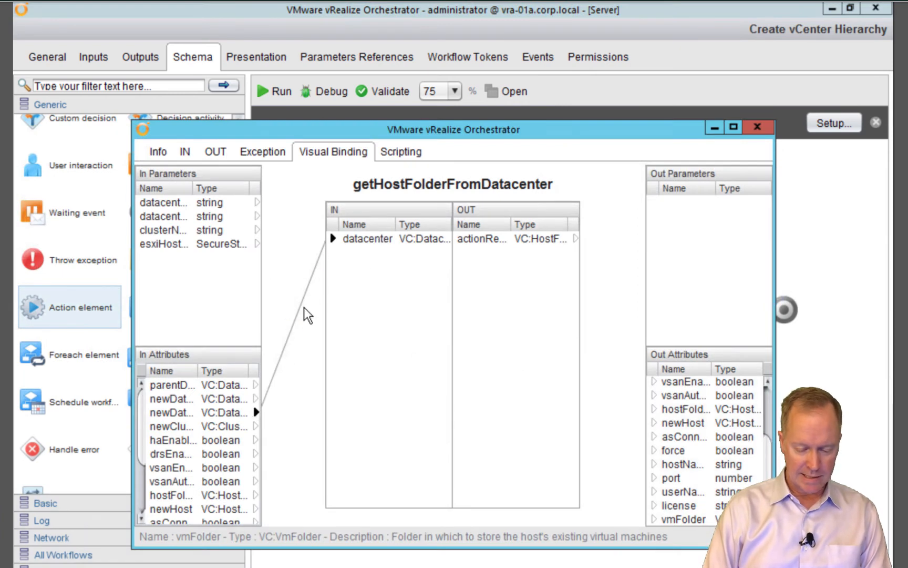
pyautogui.moveTo(577, 238); pyautogui.dragTo(681, 409)
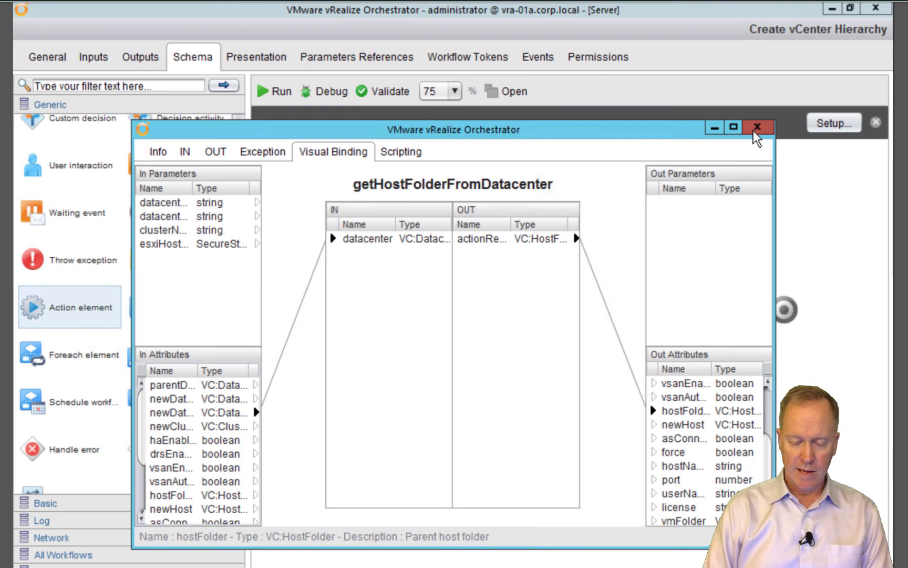
pyautogui.click(757, 127)
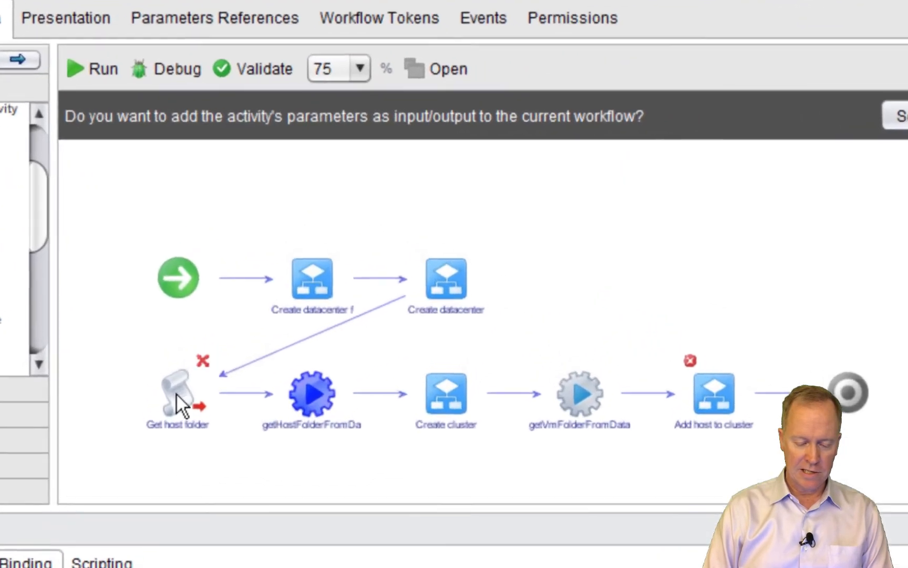
# Delete Get host folder and shift getHostFolderFromDatacenter and Create cluster left into the gap
pyautogui.click(176, 393)
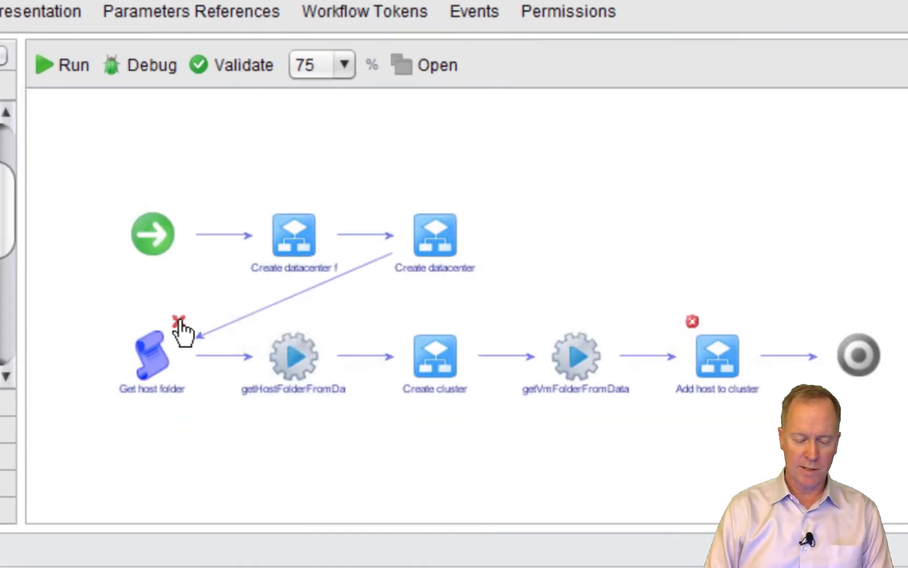
pyautogui.click(179, 321)
pyautogui.moveTo(214, 302); pyautogui.dragTo(521, 423)
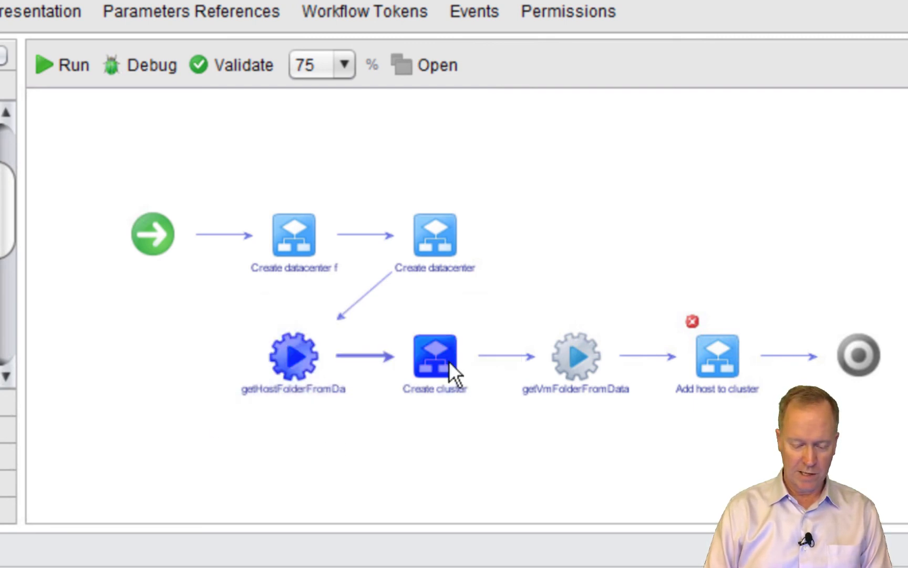
pyautogui.moveTo(412, 361); pyautogui.dragTo(299, 362)
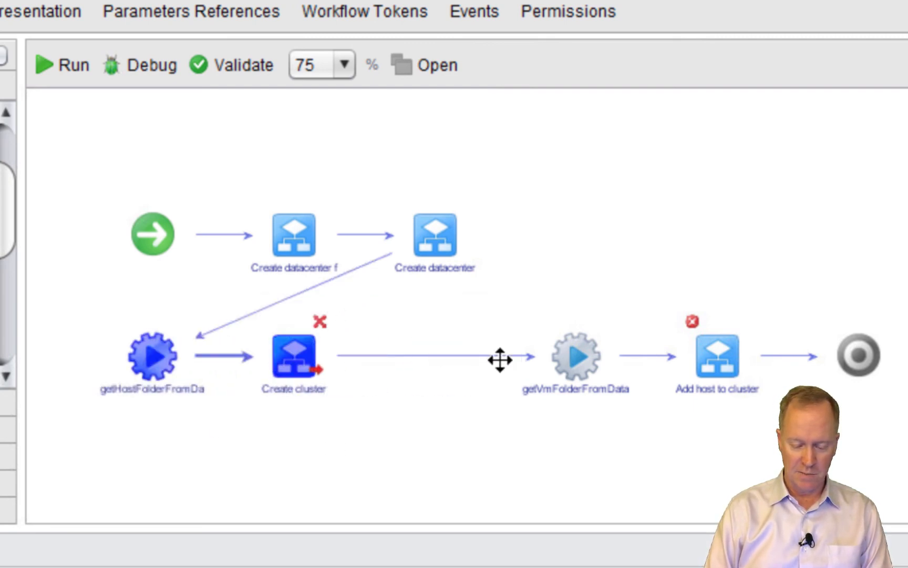
# Move getVmFolderFromData, Add host to cluster and the end element down into a second row
pyautogui.moveTo(905, 258); pyautogui.dragTo(831, 523)
pyautogui.moveTo(578, 522)
pyautogui.mouseDown()
pyautogui.moveTo(569, 464)
pyautogui.moveTo(547, 426)
pyautogui.moveTo(568, 516)
pyautogui.mouseUp()
pyautogui.moveTo(900, 441)
pyautogui.mouseDown()
pyautogui.moveTo(889, 400)
pyautogui.moveTo(771, 319)
pyautogui.moveTo(618, 295)
pyautogui.moveTo(543, 306)
pyautogui.moveTo(494, 286)
pyautogui.mouseUp()
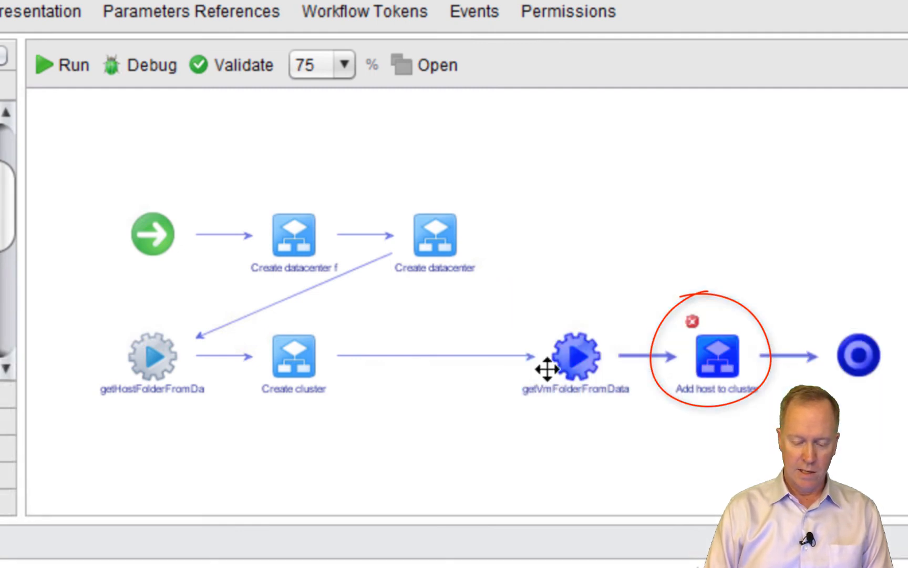
pyautogui.moveTo(573, 385); pyautogui.dragTo(162, 495)
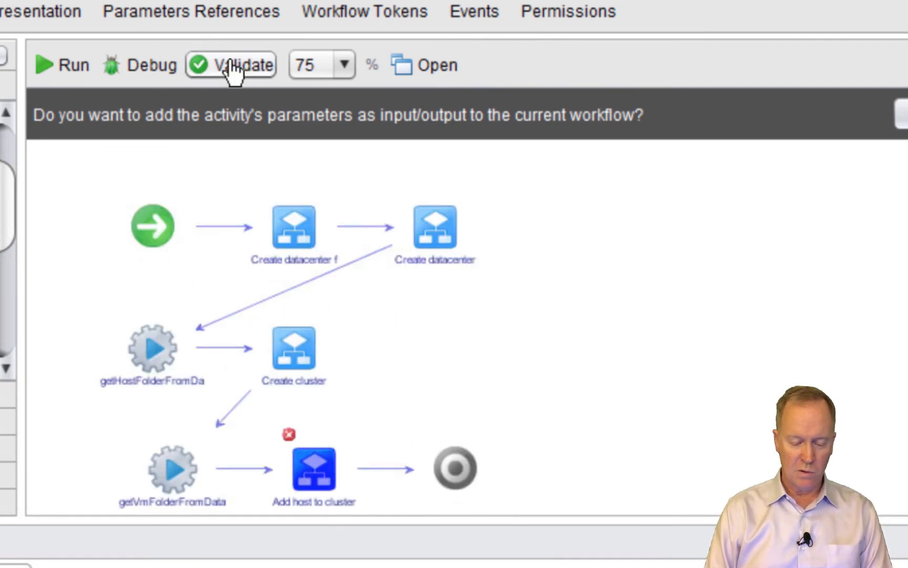
# Validate the workflow and dismiss the validation results
pyautogui.moveTo(286, 432)
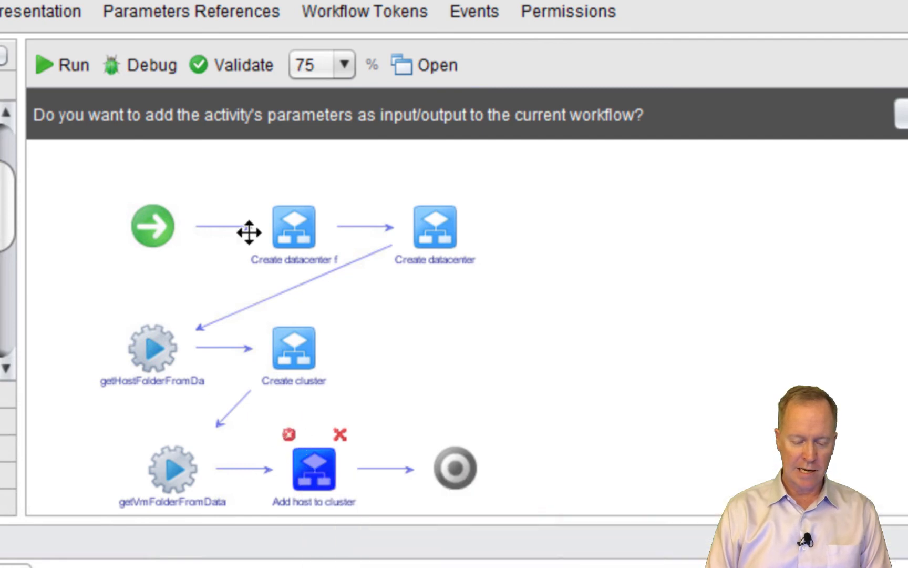
pyautogui.click(219, 74)
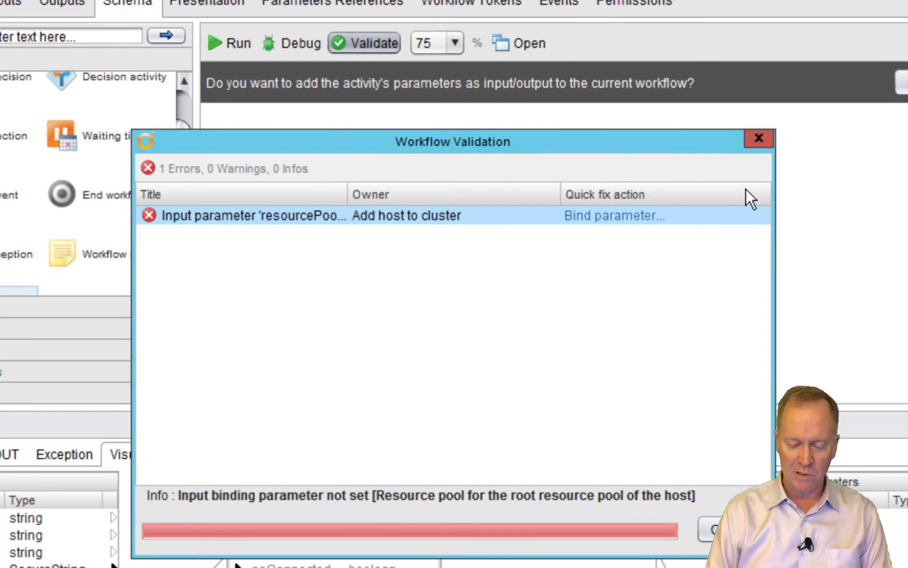
pyautogui.click(758, 138)
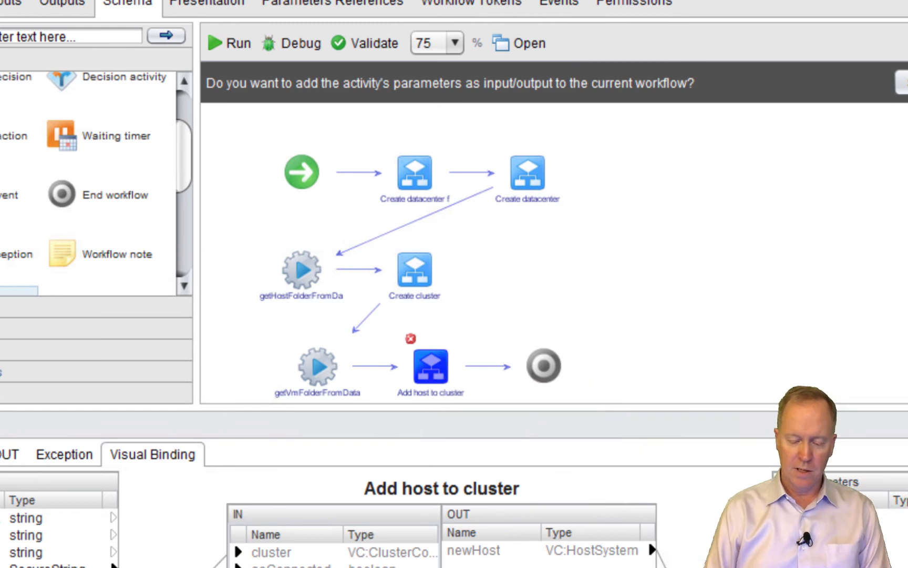
# Bind Add host to cluster's resourcePool input to a new resourcePool parameter of type VC:ResourcePool
pyautogui.doubleClick(430, 365)
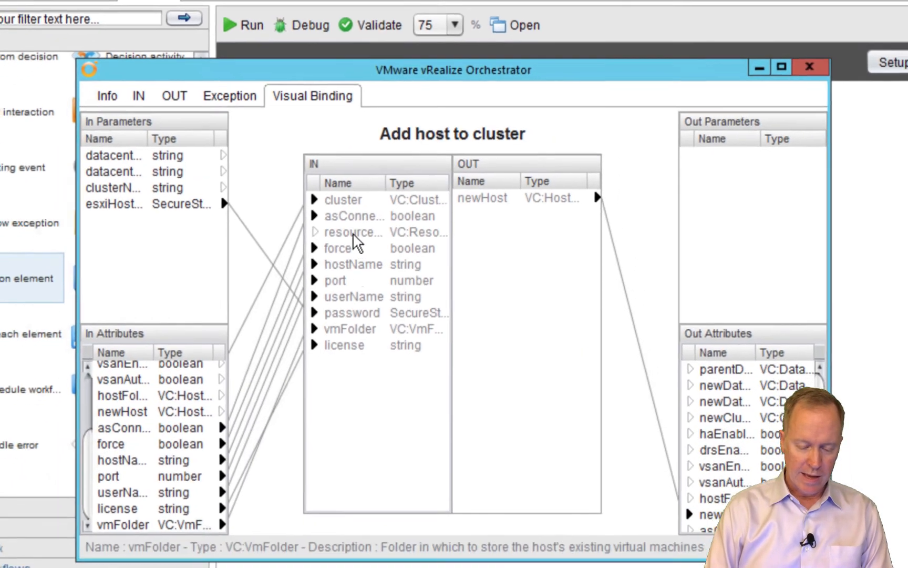
pyautogui.click(355, 233)
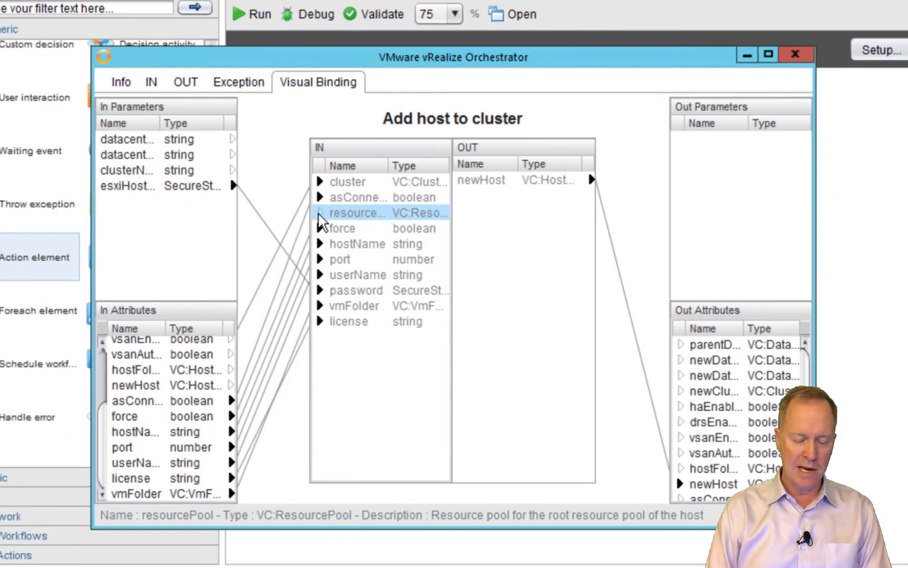
pyautogui.moveTo(320, 213); pyautogui.dragTo(196, 329)
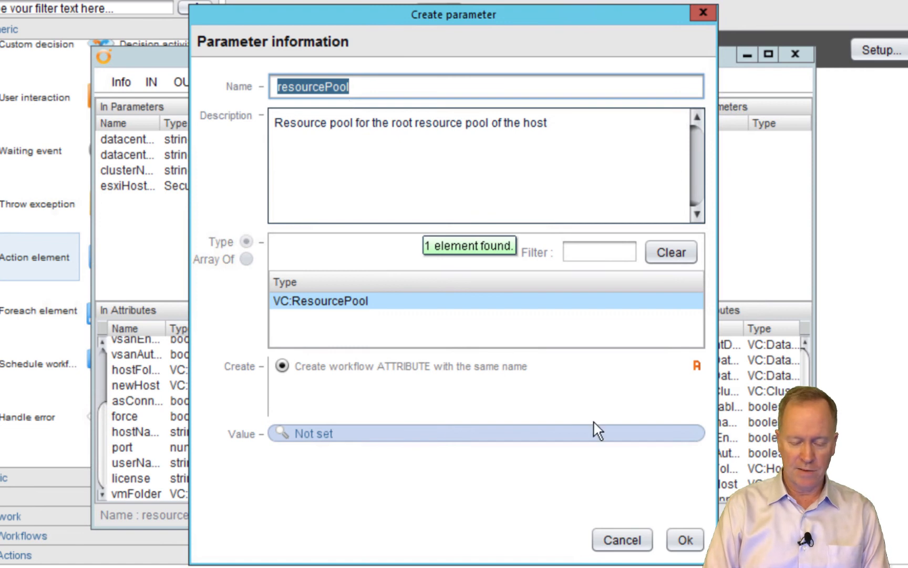
pyautogui.click(682, 542)
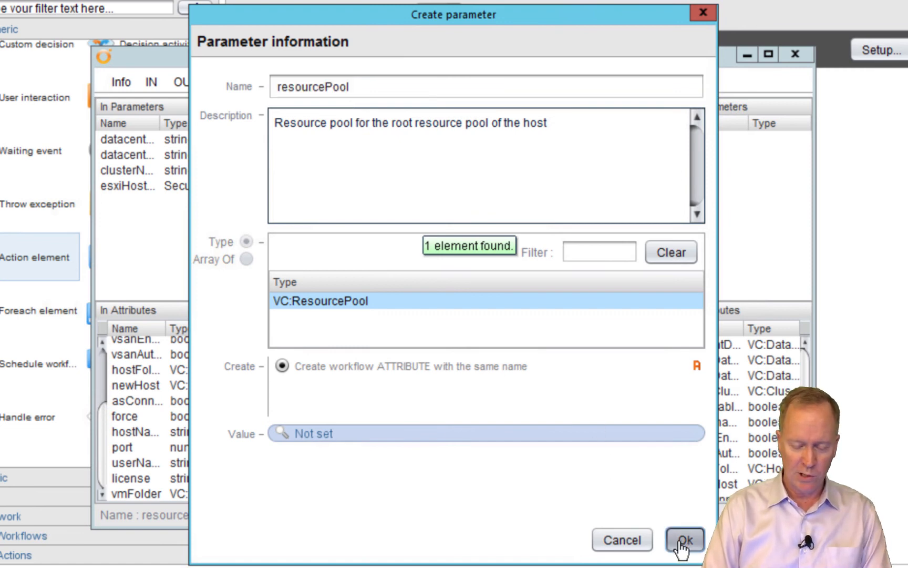
pyautogui.click(680, 541)
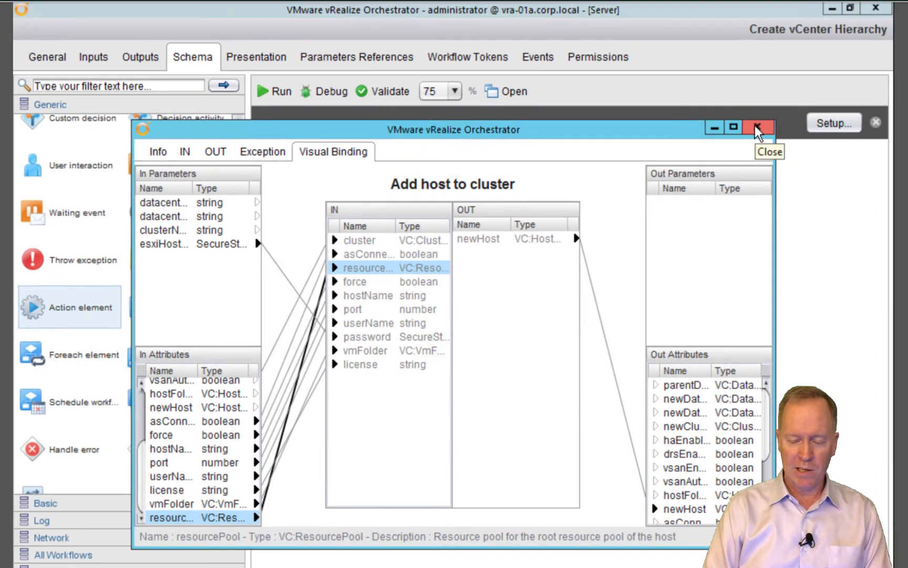
pyautogui.click(757, 129)
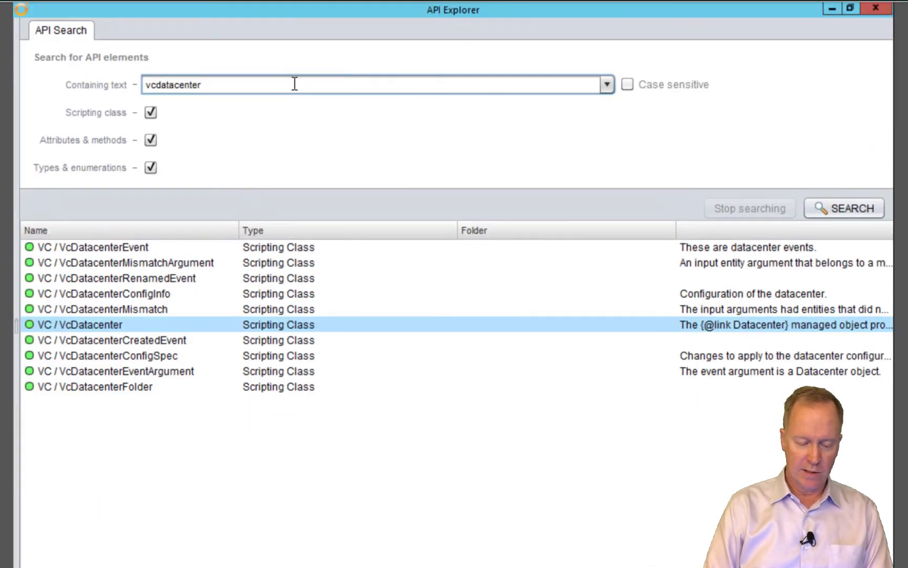
pyautogui.hotkey('ctrl', 'a')
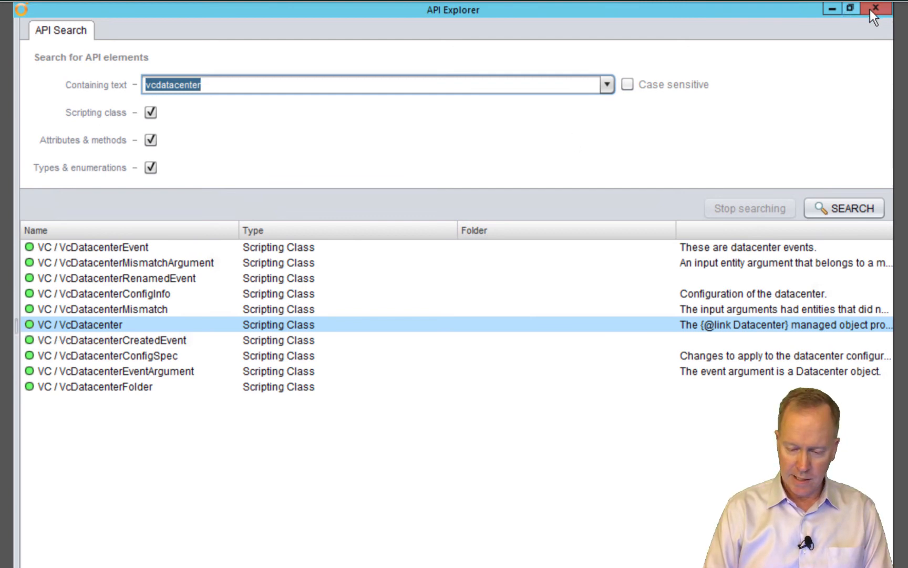
pyautogui.write('re')
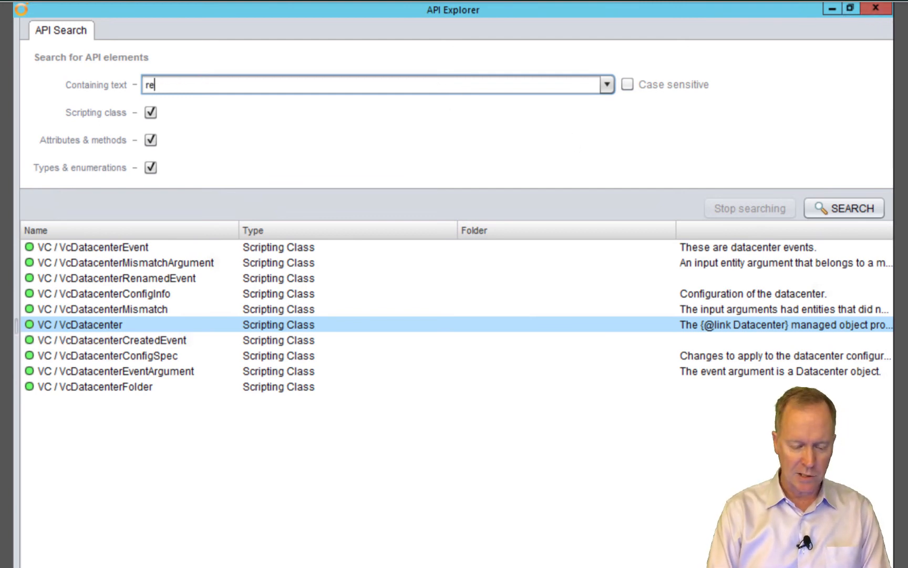
pyautogui.write('sourcePool')
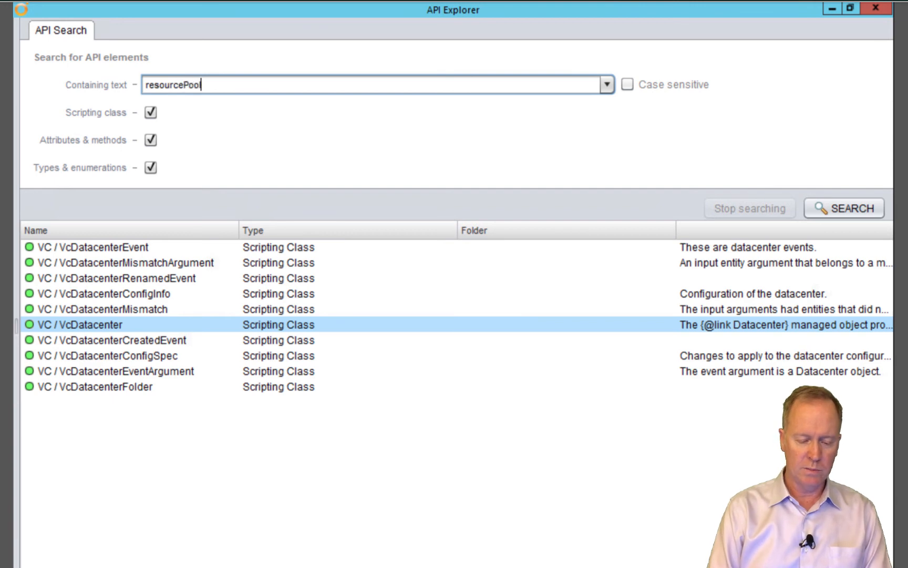
pyautogui.press('Return')
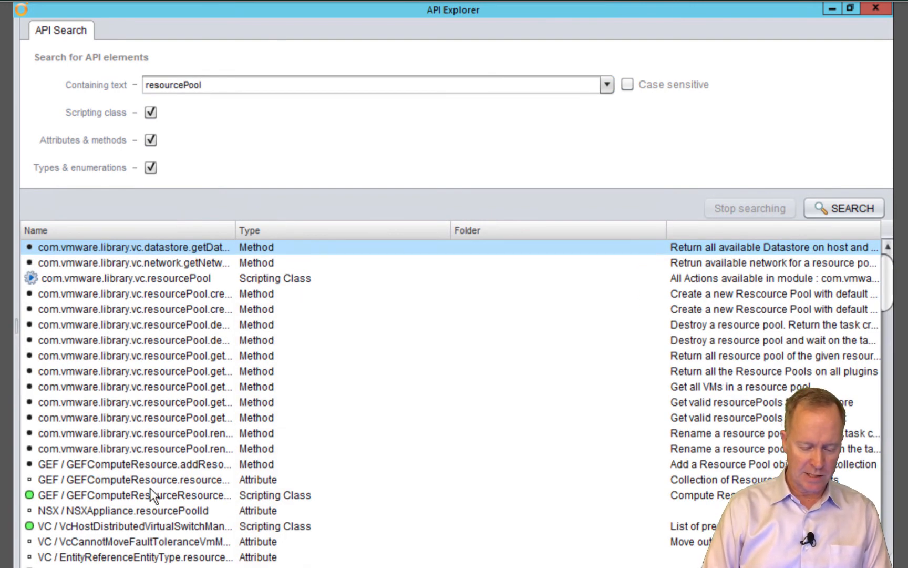
pyautogui.click(61, 495)
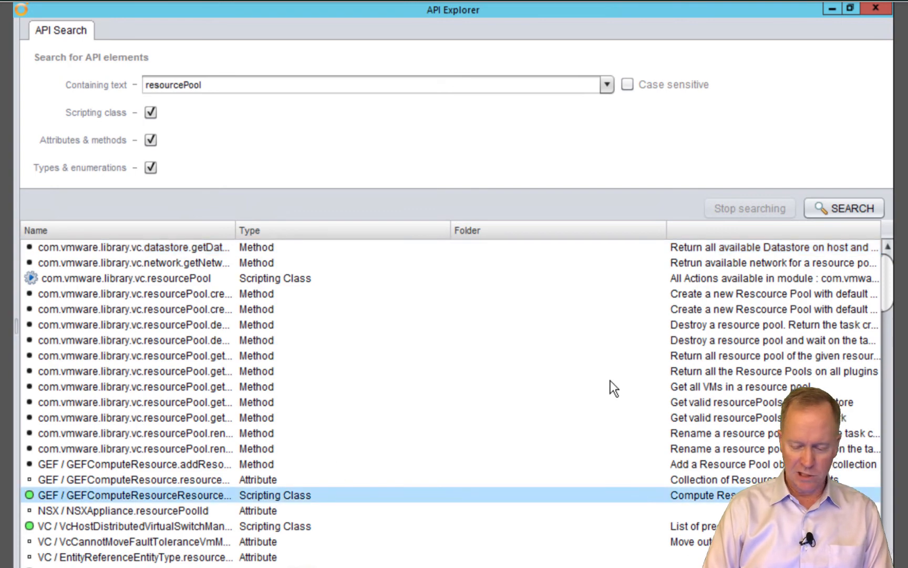
pyautogui.moveTo(885, 278); pyautogui.dragTo(891, 324)
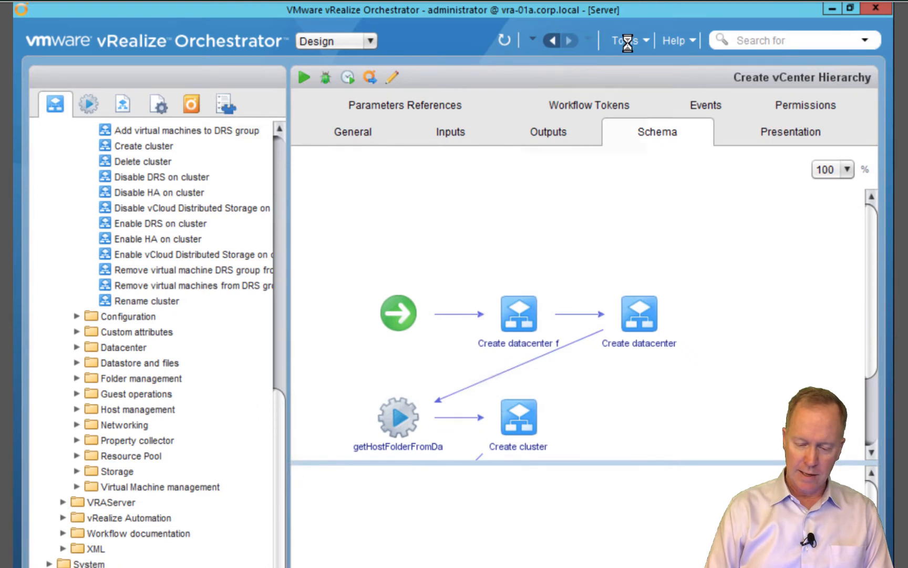
pyautogui.click(627, 42)
pyautogui.click(634, 81)
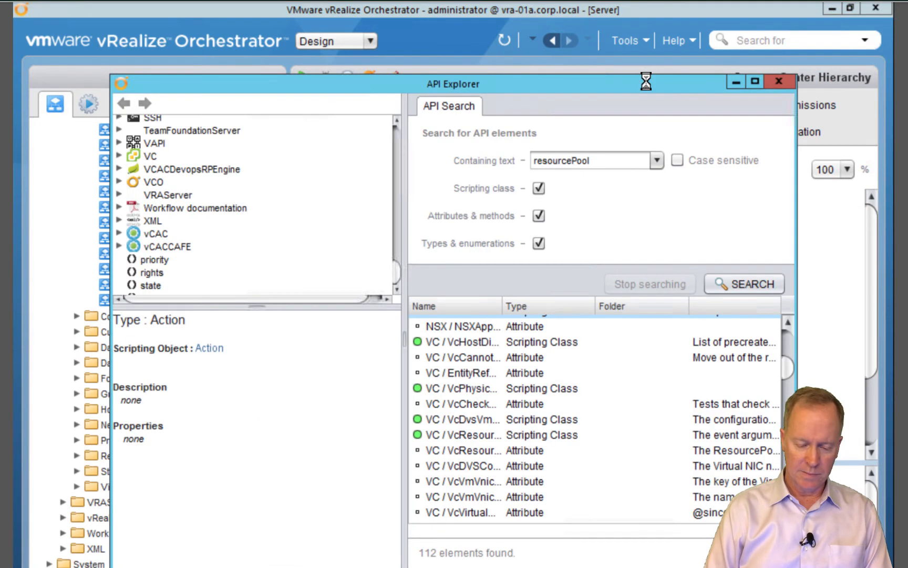
pyautogui.click(120, 155)
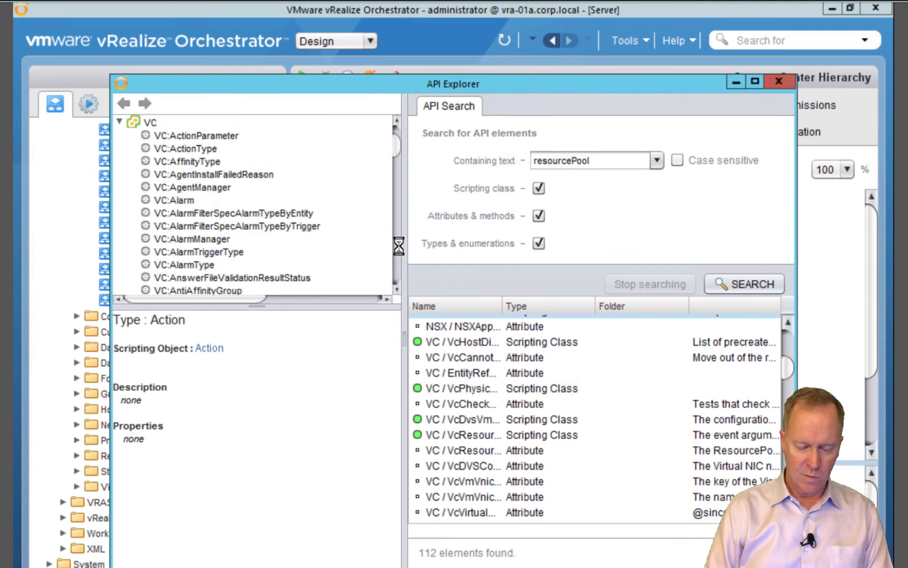
pyautogui.scroll(-20, 399, 245)
pyautogui.scroll(-20, 399, 245)
pyautogui.scroll(-20, 399, 246)
pyautogui.moveTo(393, 153)
pyautogui.mouseDown()
pyautogui.moveTo(401, 172)
pyautogui.moveTo(398, 136)
pyautogui.mouseUp()
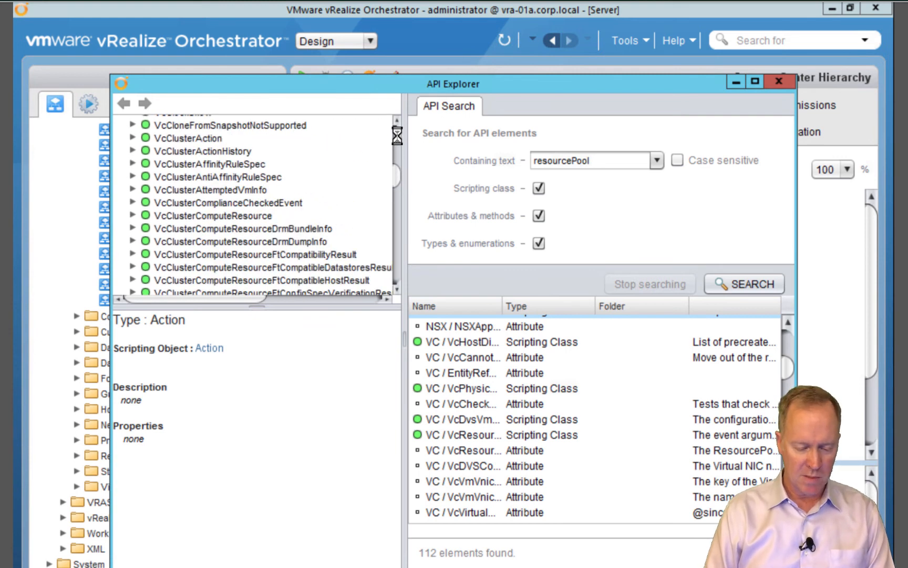
pyautogui.click(177, 218)
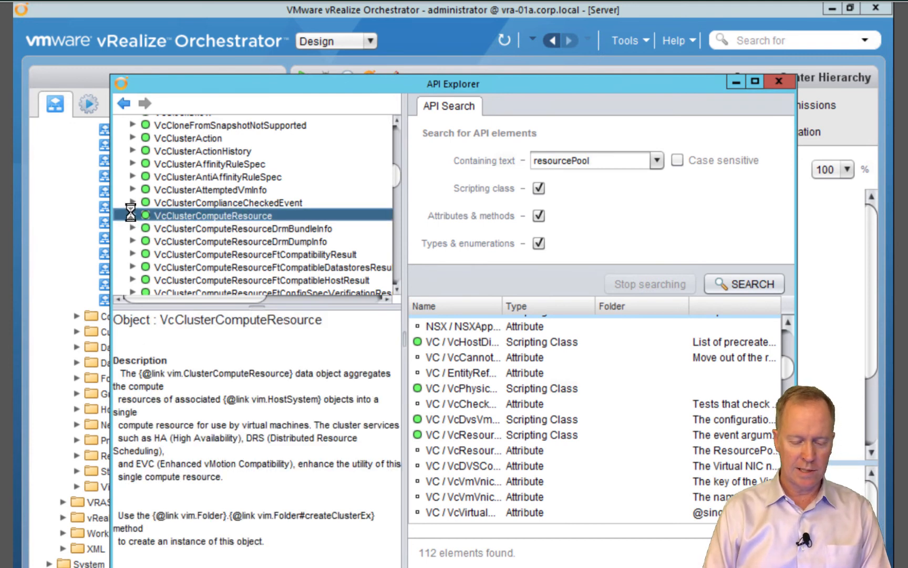
pyautogui.click(131, 213)
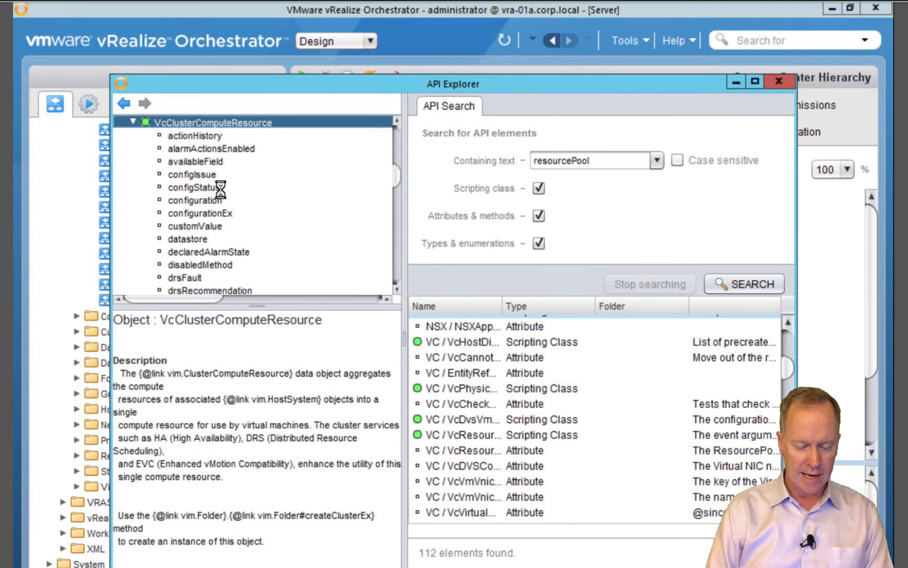
pyautogui.click(396, 264)
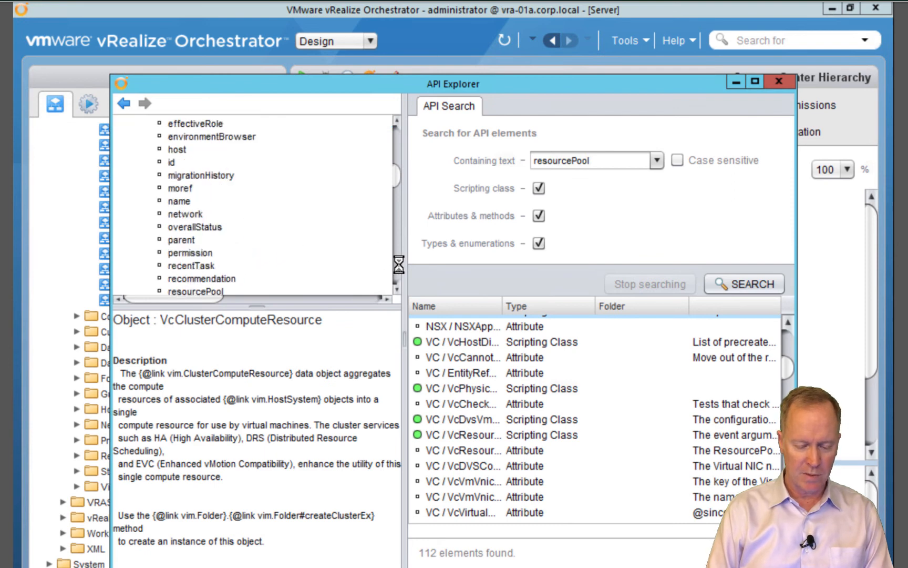
pyautogui.click(207, 290)
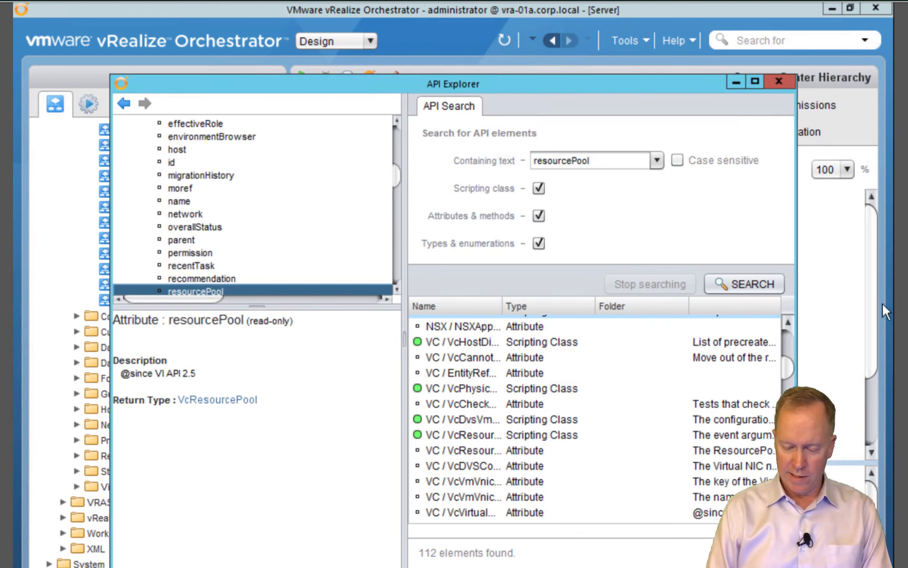
pyautogui.hotkey('alt', 'Tab')
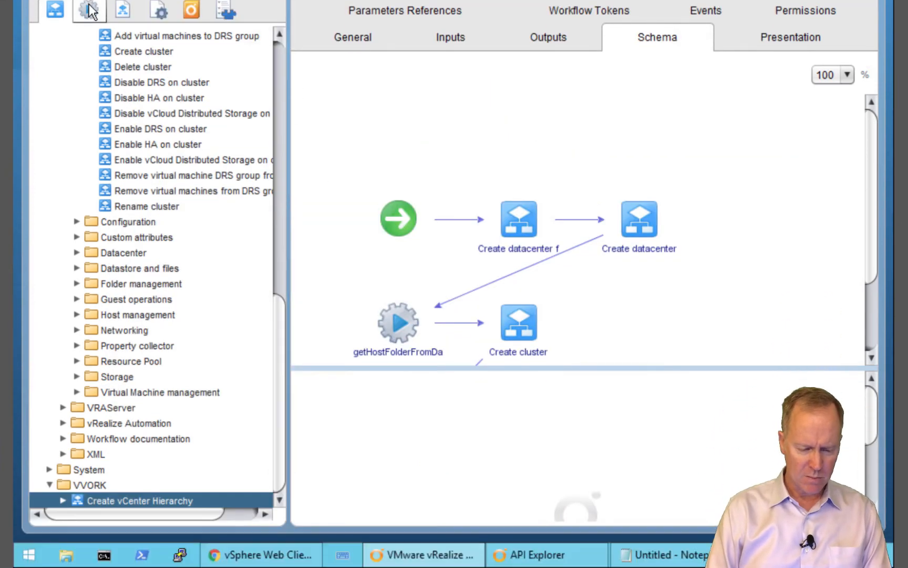
# Add a new action named getResourcePoolFromCluster to the info.vvork.vsphere module
pyautogui.click(88, 105)
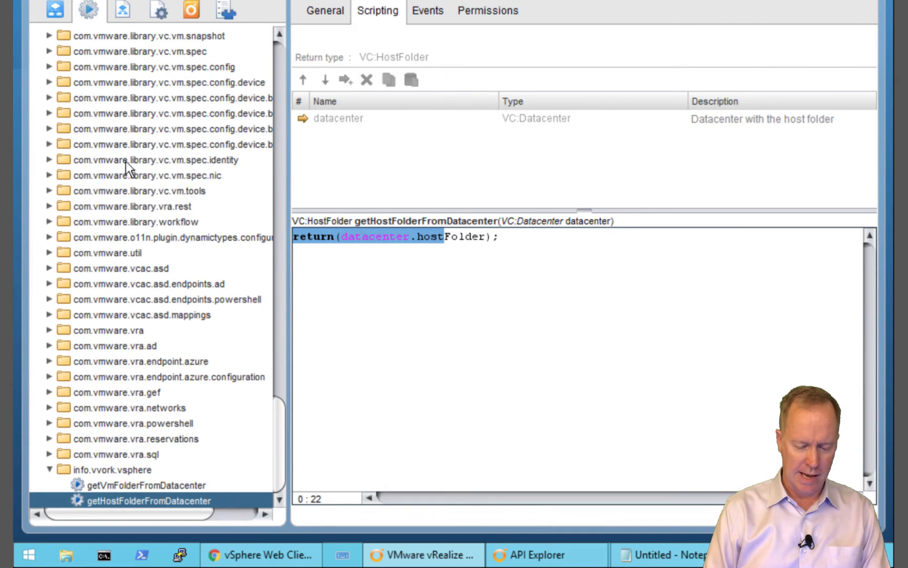
pyautogui.rightClick(90, 470)
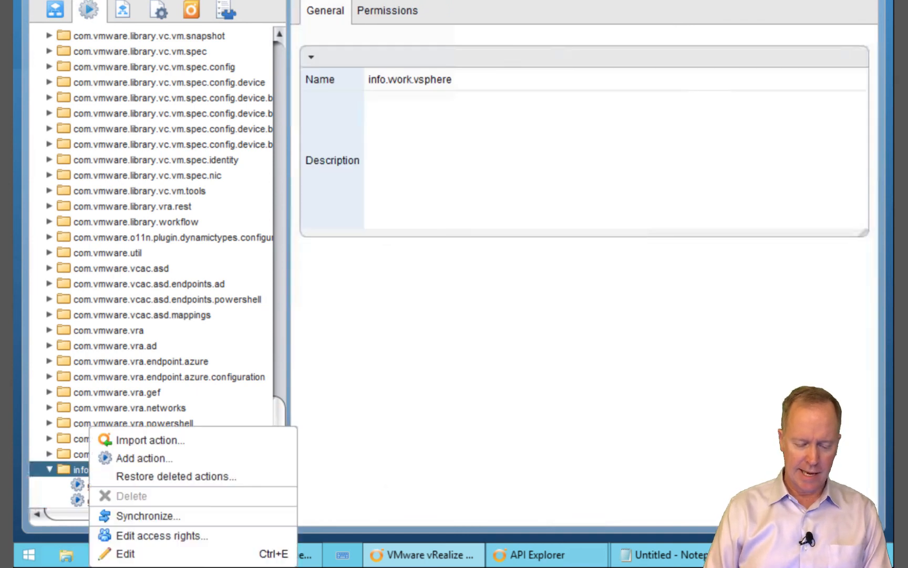
pyautogui.click(121, 457)
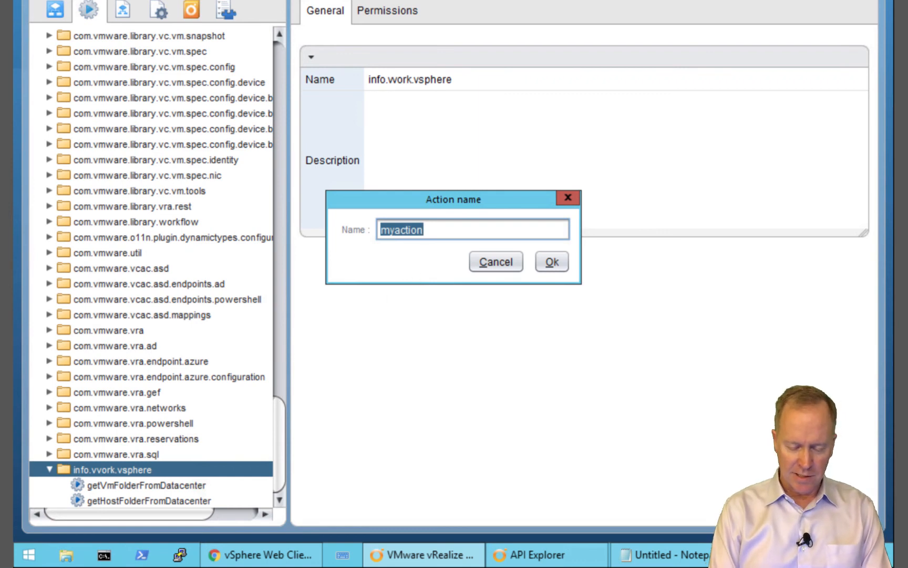
pyautogui.write('getRe')
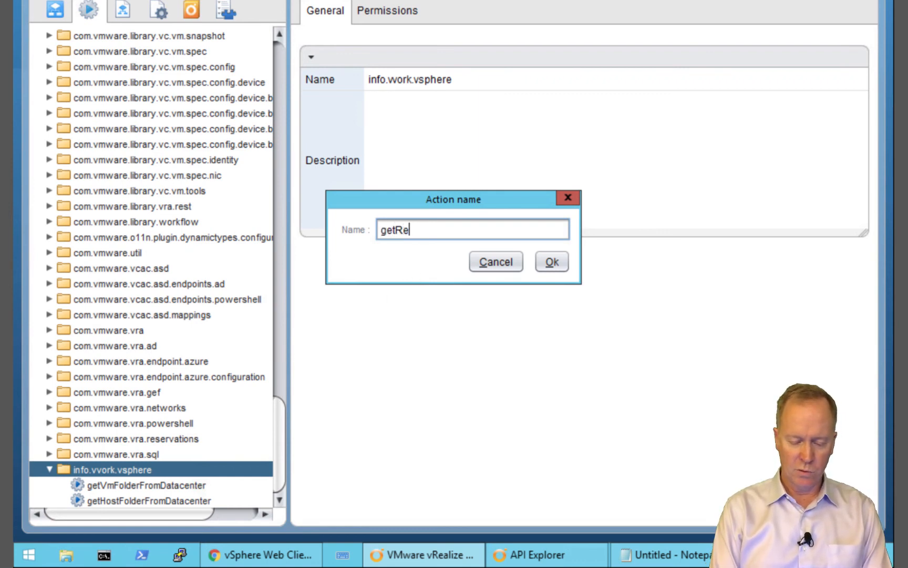
pyautogui.write('sourcePoolFrom')
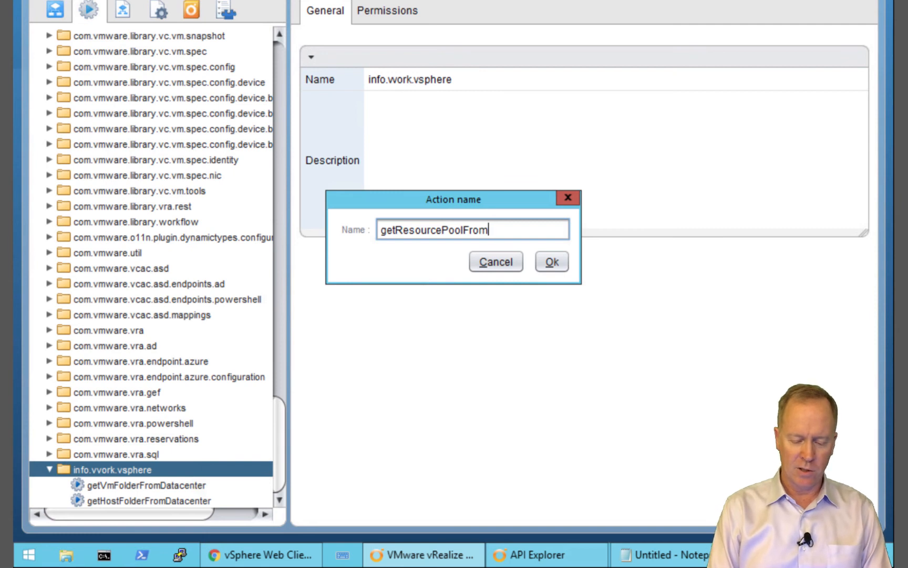
pyautogui.write('Cluster')
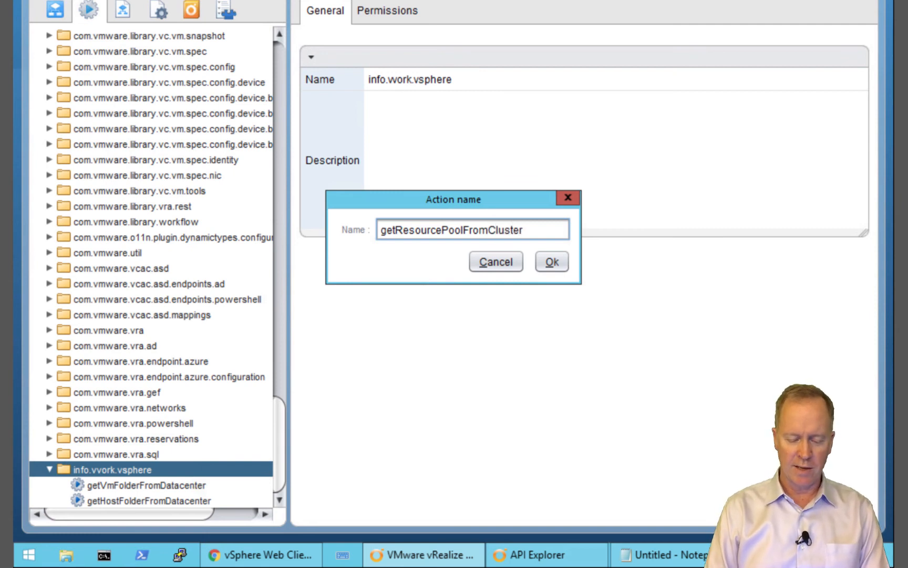
pyautogui.click(553, 269)
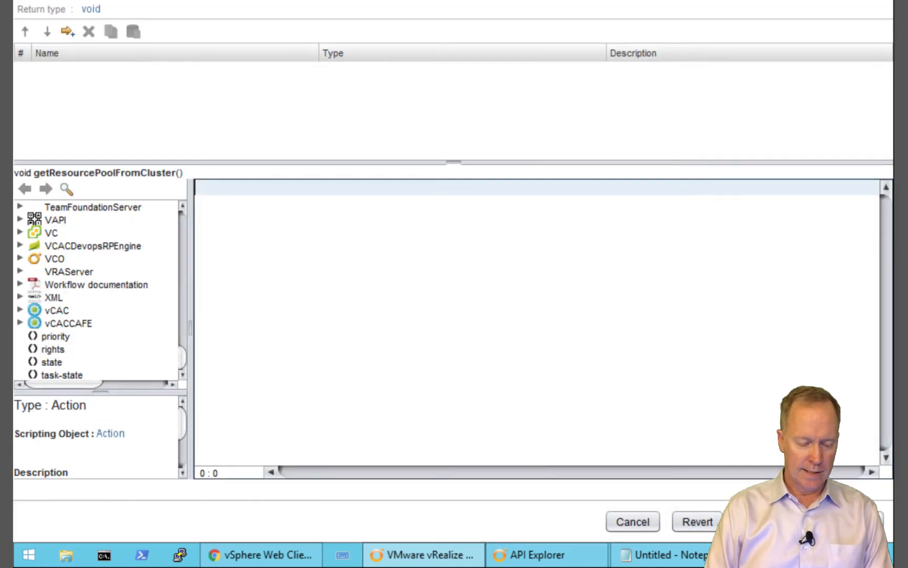
# Bump the action's version to 0.0.1 with an initial-version comment
pyautogui.click(34, 0)
pyautogui.click(207, 73)
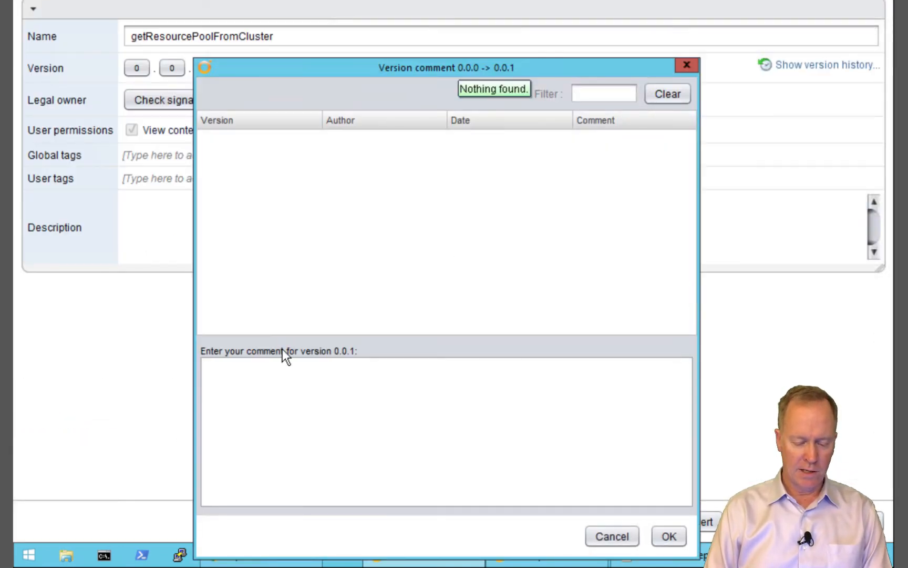
pyautogui.write('Kni')
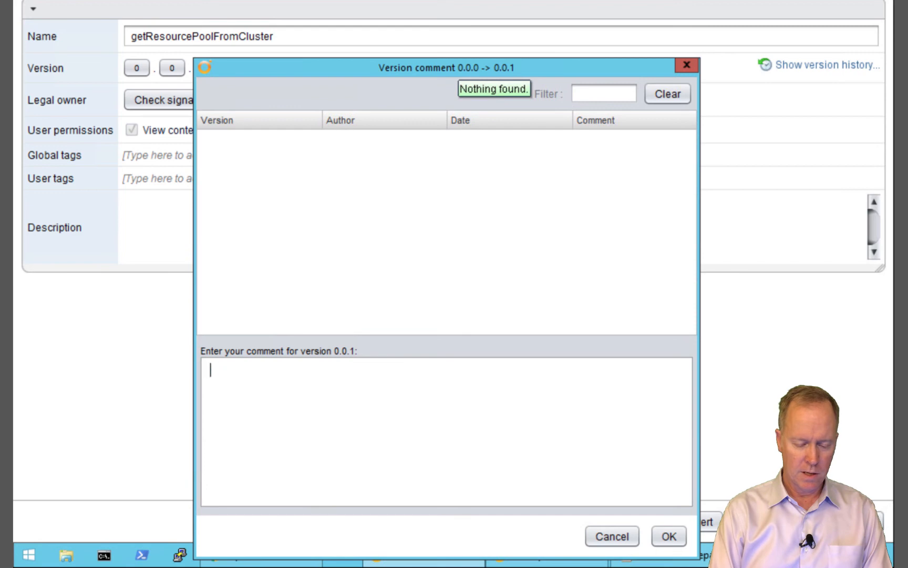
pyautogui.write('tial ve')
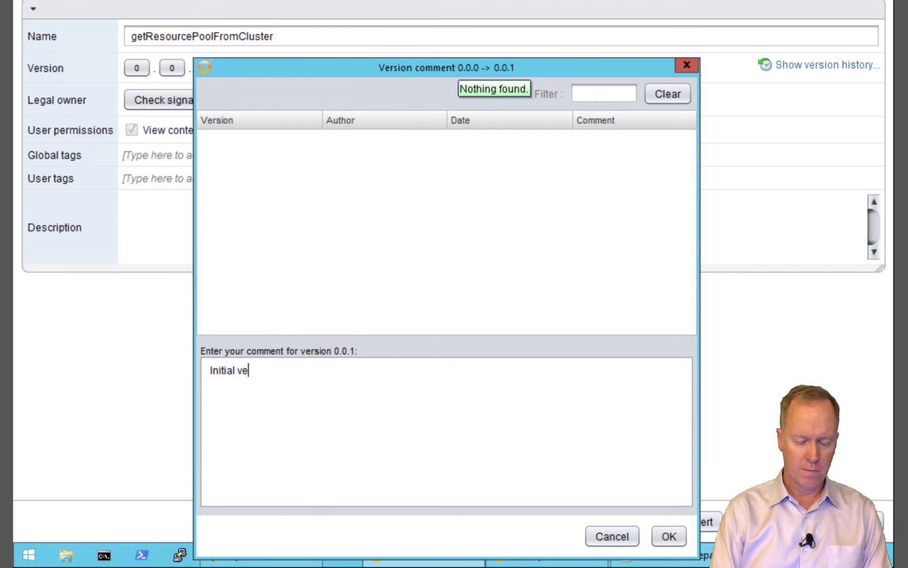
pyautogui.write('rsion')
pyautogui.click(667, 535)
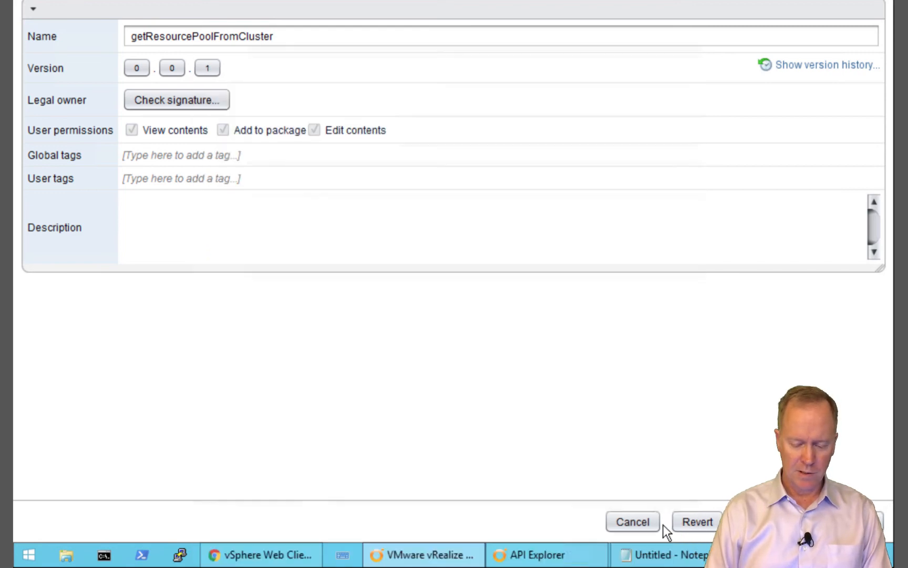
# Describe it as 'Given a VC:ClusterComputeResource, this action returns the clusters resource pool.'
pyautogui.click(234, 218)
pyautogui.write('Given a resource')
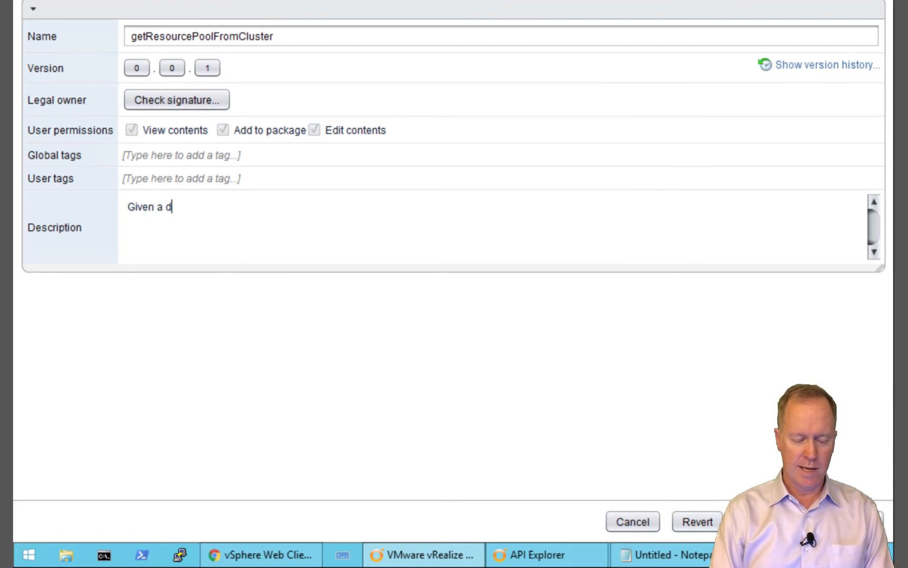
pyautogui.click(166, 207)
pyautogui.write('VC:Cluster')
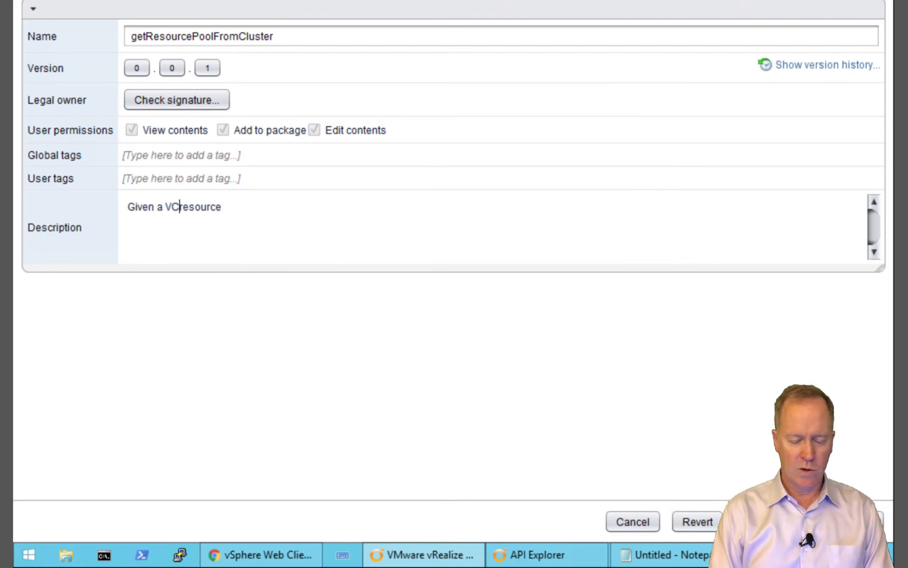
pyautogui.press('BackSpace')
pyautogui.write('Comput')
pyautogui.press('Delete')
pyautogui.write('R')
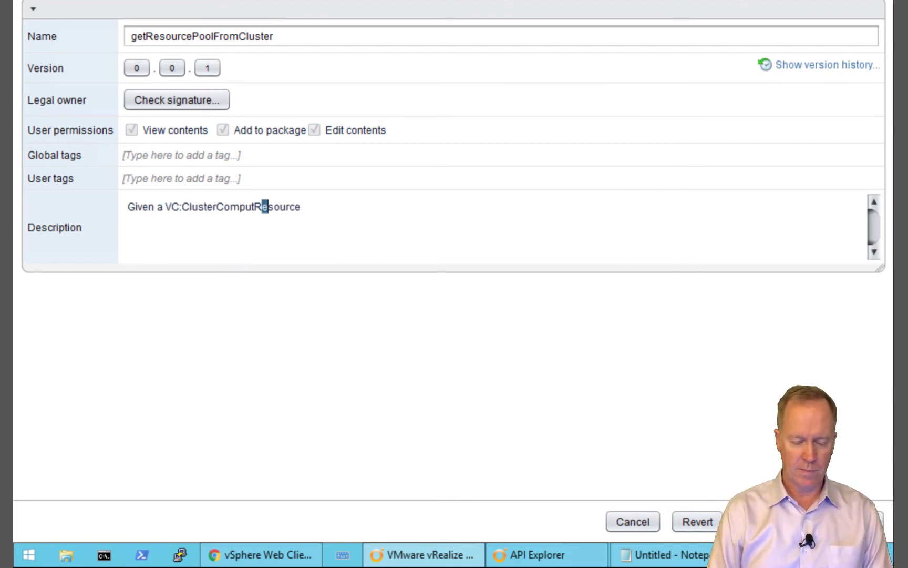
pyautogui.press('End')
pyautogui.write(', this action returns the clusters resource pool.')
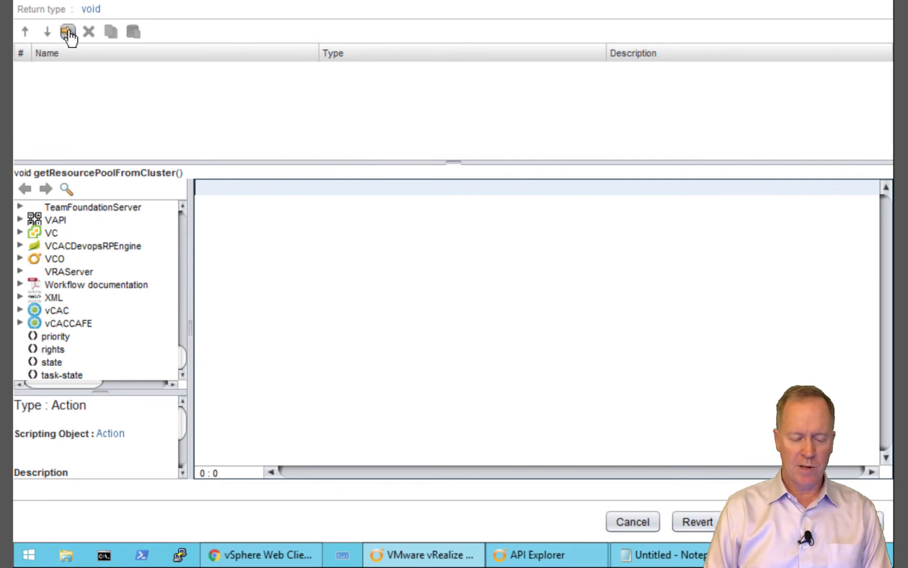
# Add a VC:ClusterComputeResource input named cluster, described 'Cluster with the resource pool'
pyautogui.click(68, 33)
pyautogui.click(49, 71)
pyautogui.write('clau')
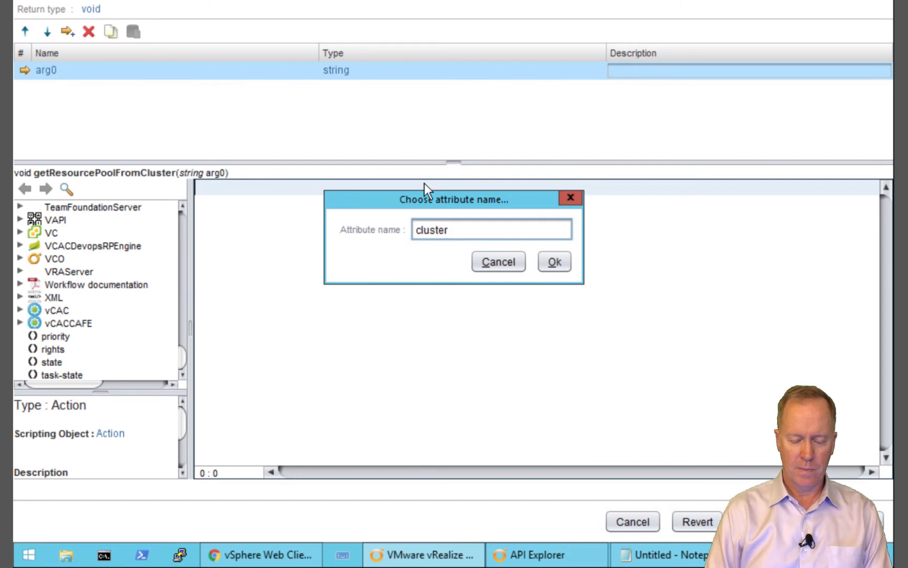
pyautogui.click(551, 261)
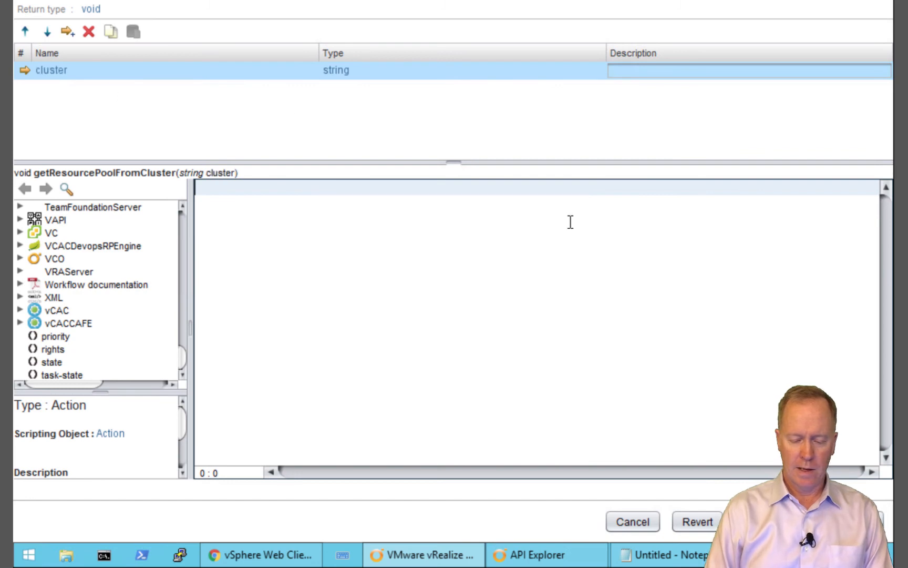
pyautogui.click(641, 71)
pyautogui.write('Cluster')
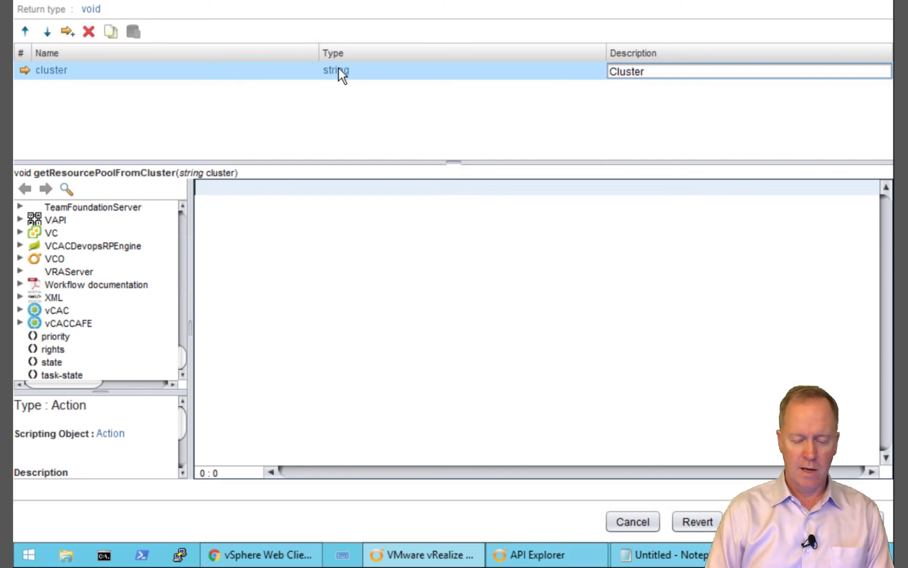
pyautogui.write(' with')
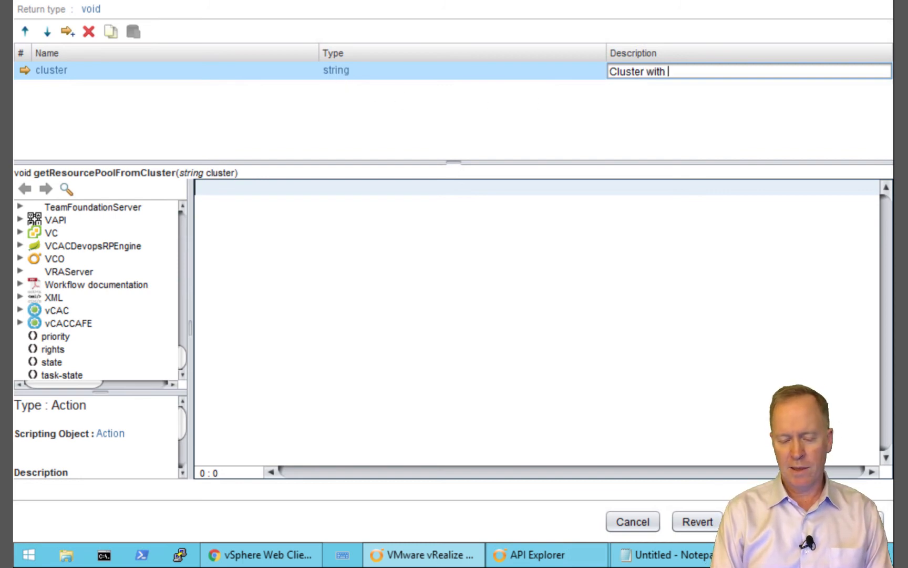
pyautogui.write(' the resource pool')
pyautogui.click(341, 70)
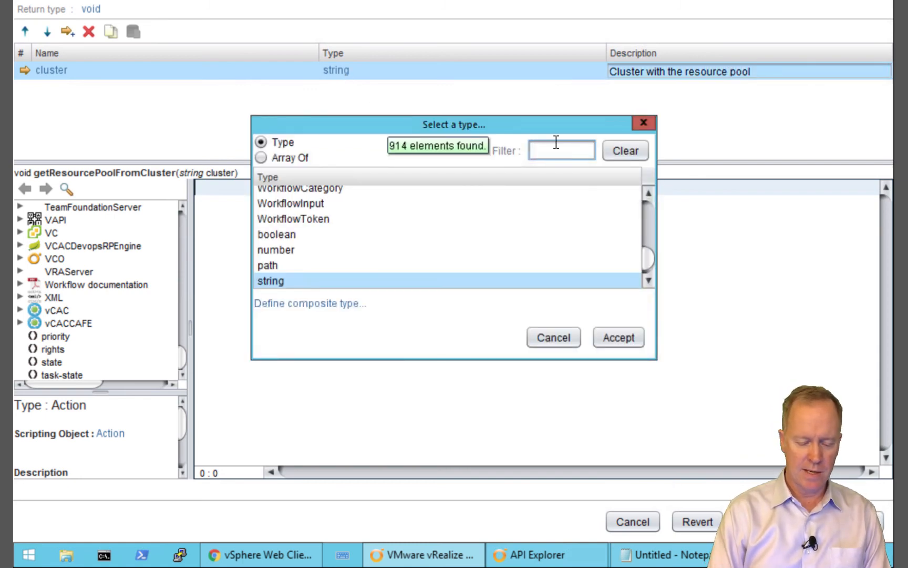
pyautogui.write('VC:')
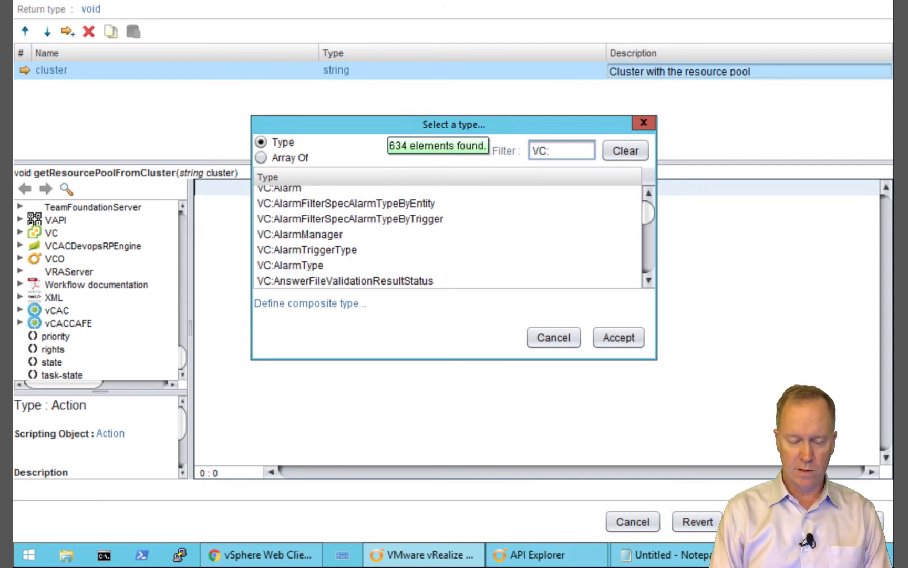
pyautogui.write('Cluster')
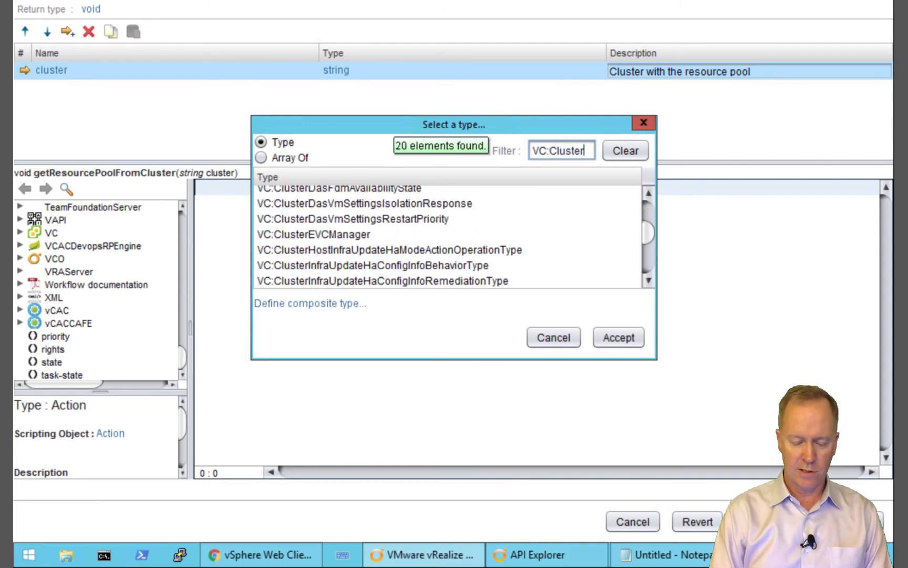
pyautogui.write('Compu')
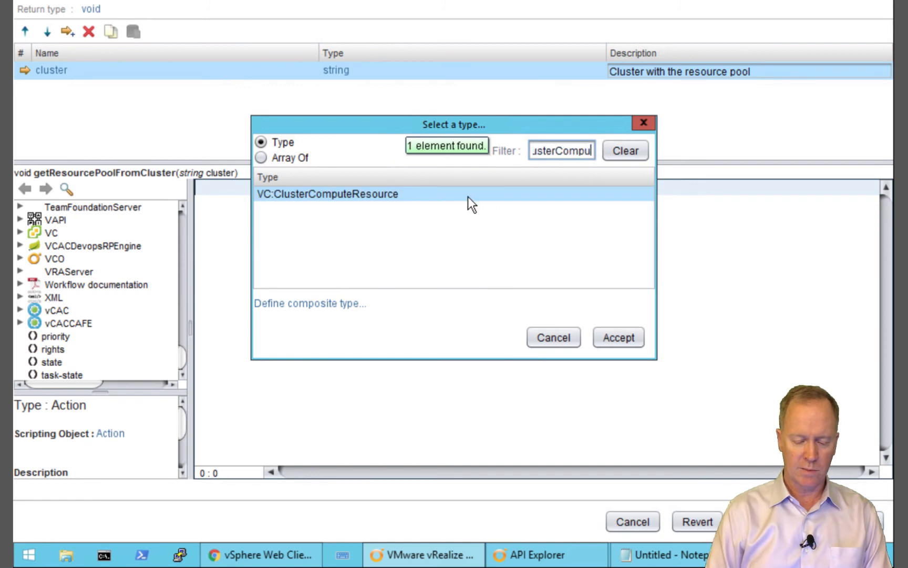
pyautogui.click(619, 341)
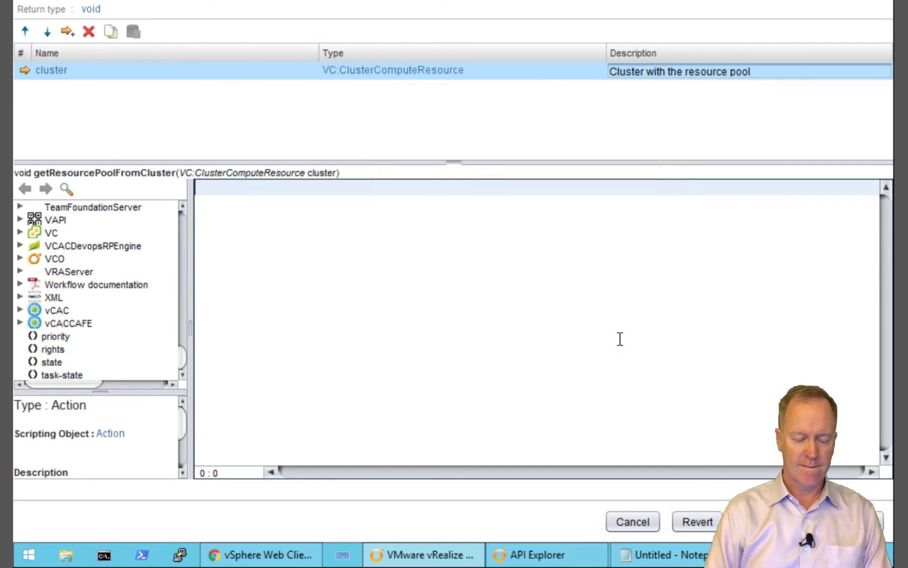
# Change the action's return type from void to VC:ResourcePool
pyautogui.click(97, 10)
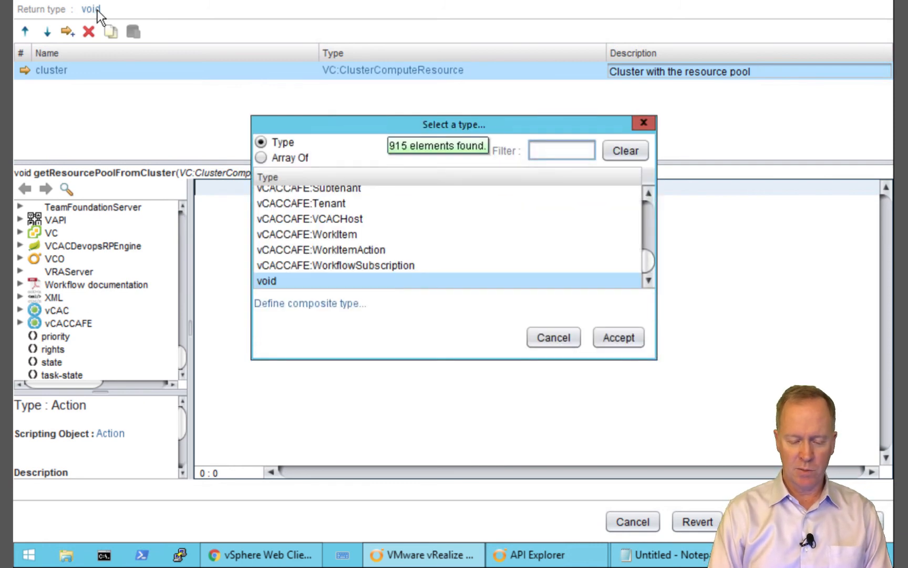
pyautogui.write('vc:')
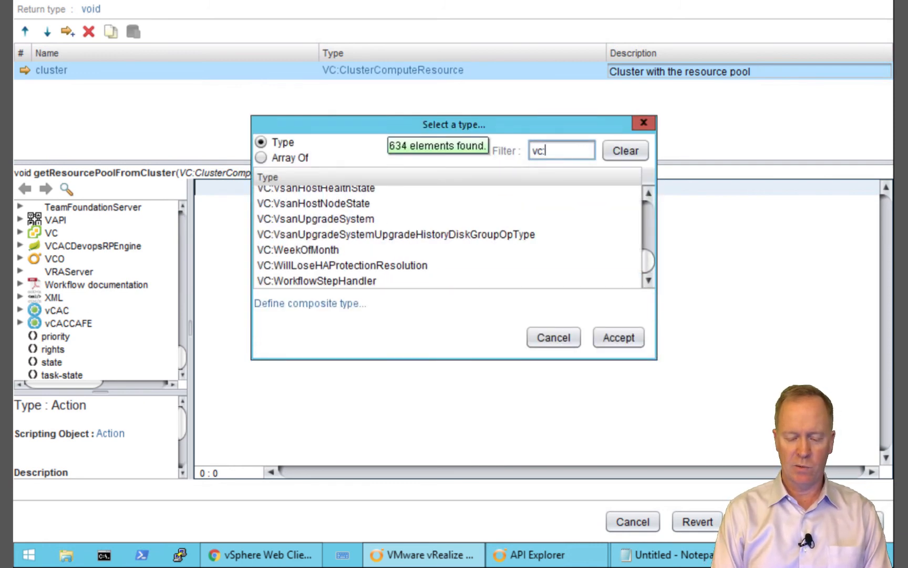
pyautogui.write('resour')
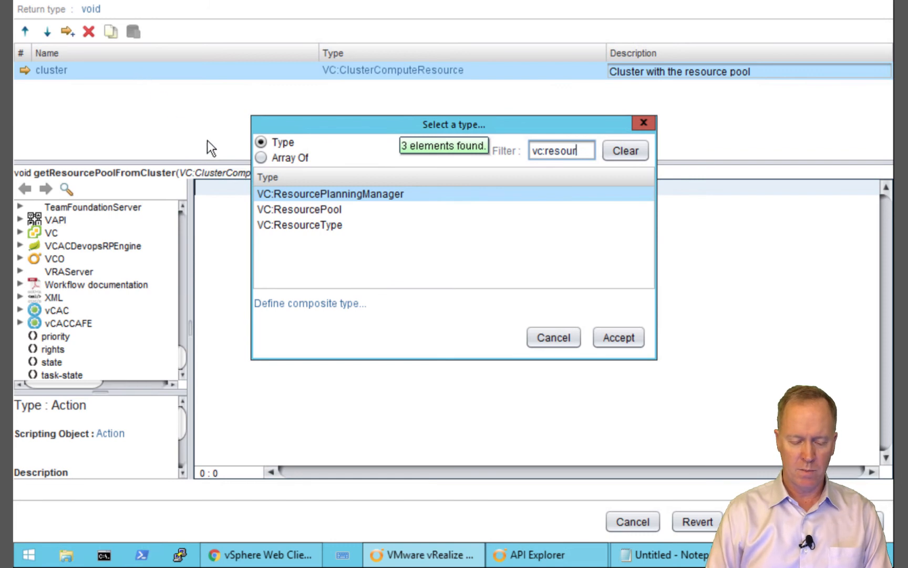
pyautogui.click(295, 208)
pyautogui.click(615, 343)
# Write the script return(cluster.resourcePool); and save the action
pyautogui.write('return()')
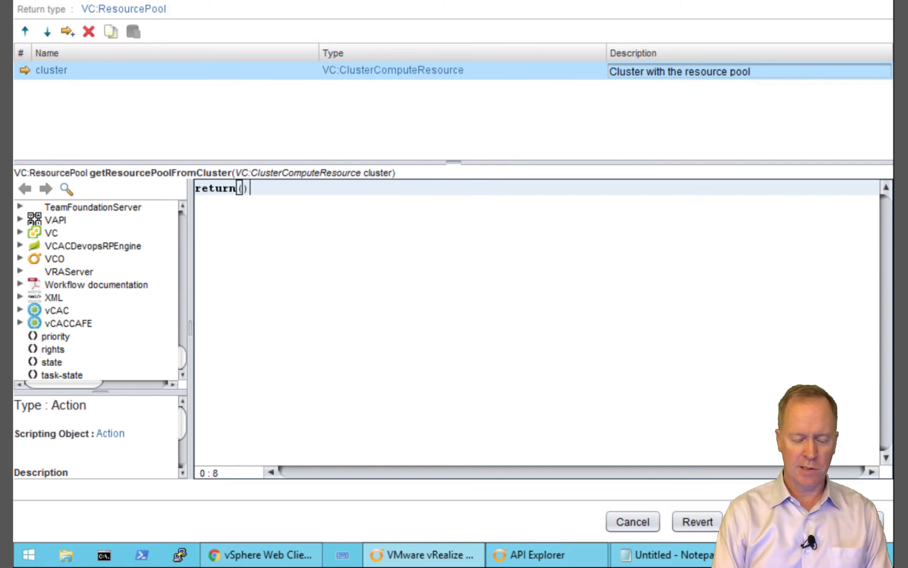
pyautogui.write(';')
pyautogui.press('Left')
pyautogui.press('Left')
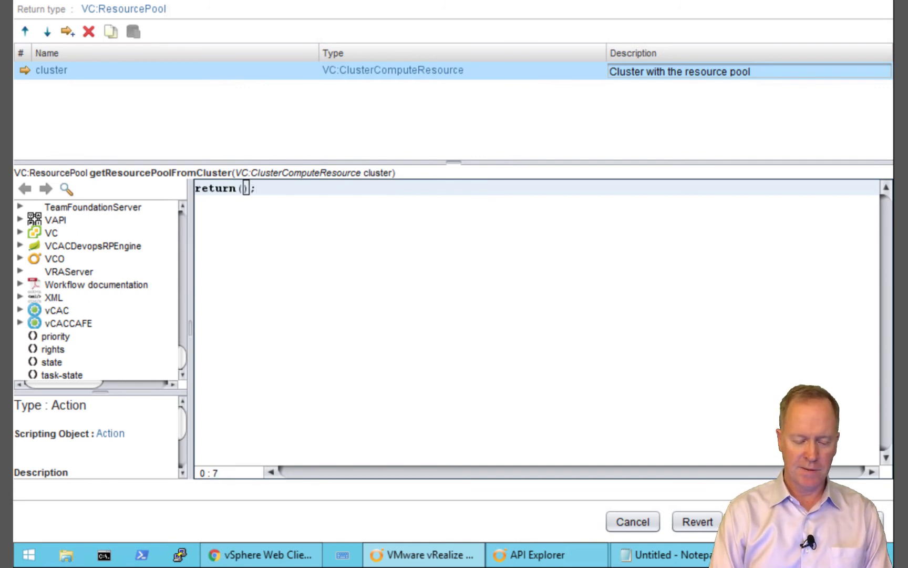
pyautogui.write('cluster')
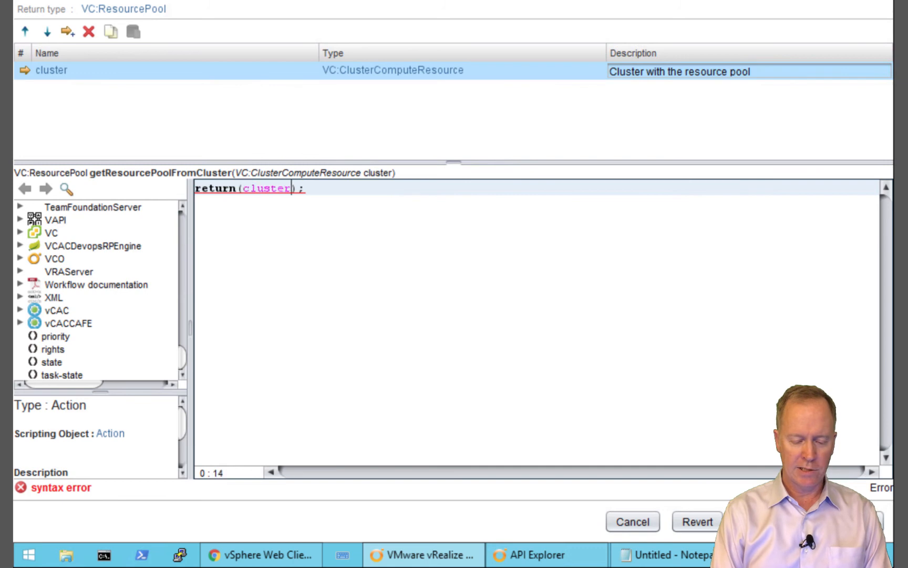
pyautogui.write('.')
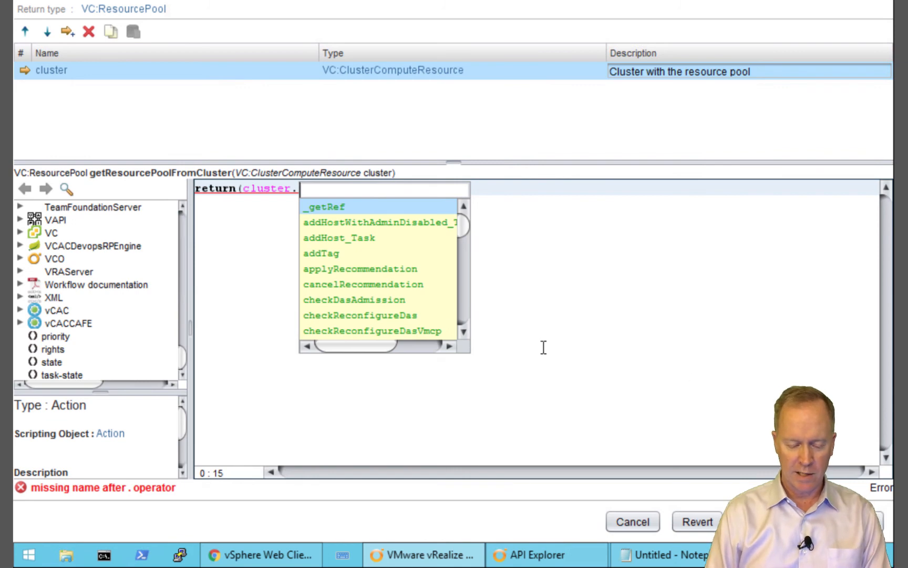
pyautogui.write('re')
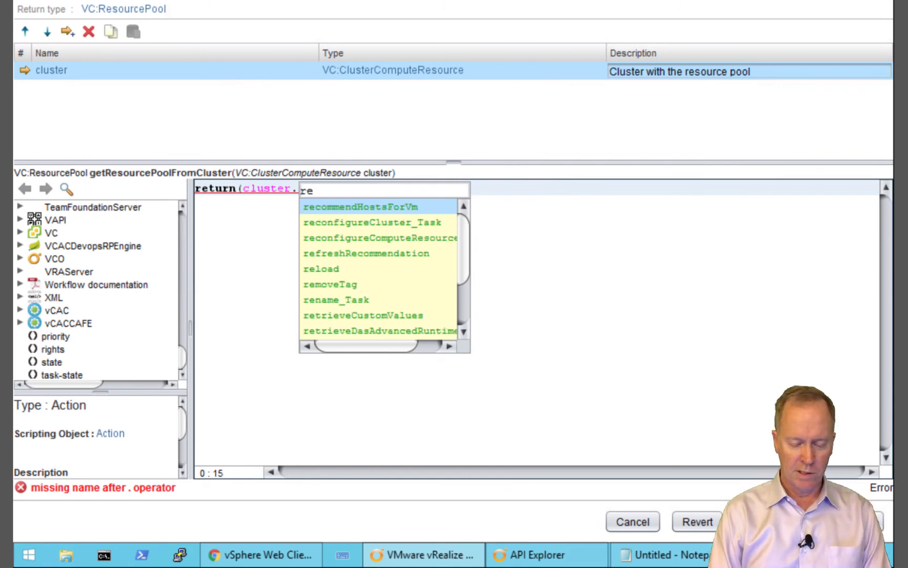
pyautogui.write('s')
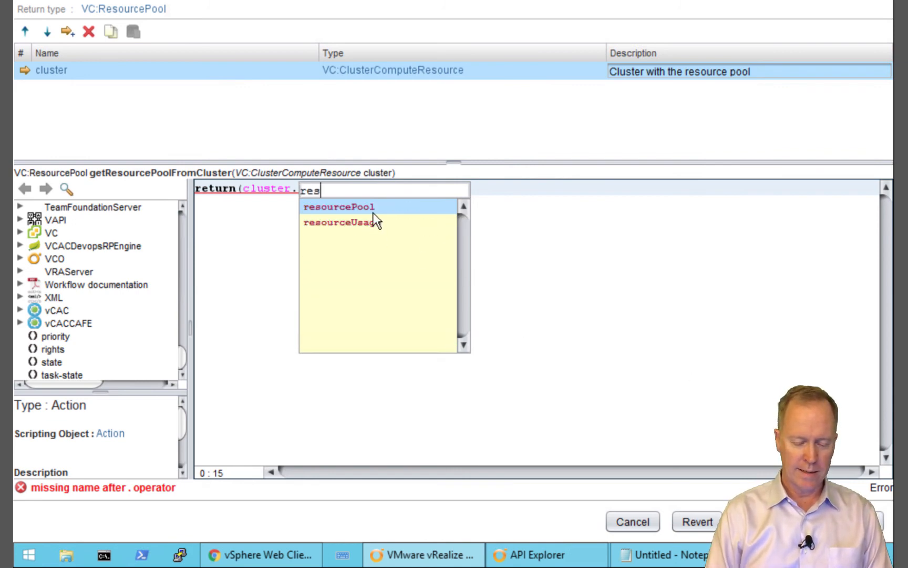
pyautogui.doubleClick(372, 206)
pyautogui.write(');')
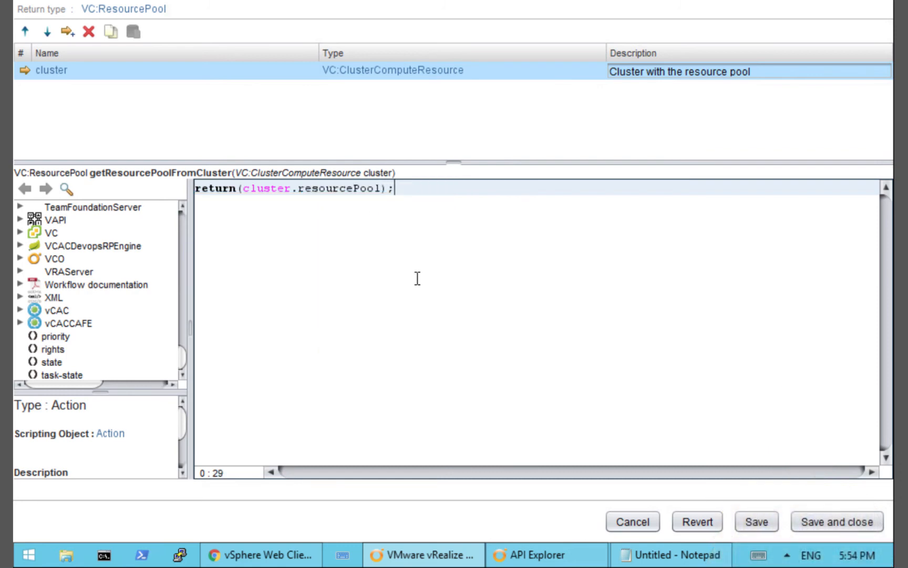
pyautogui.click(836, 530)
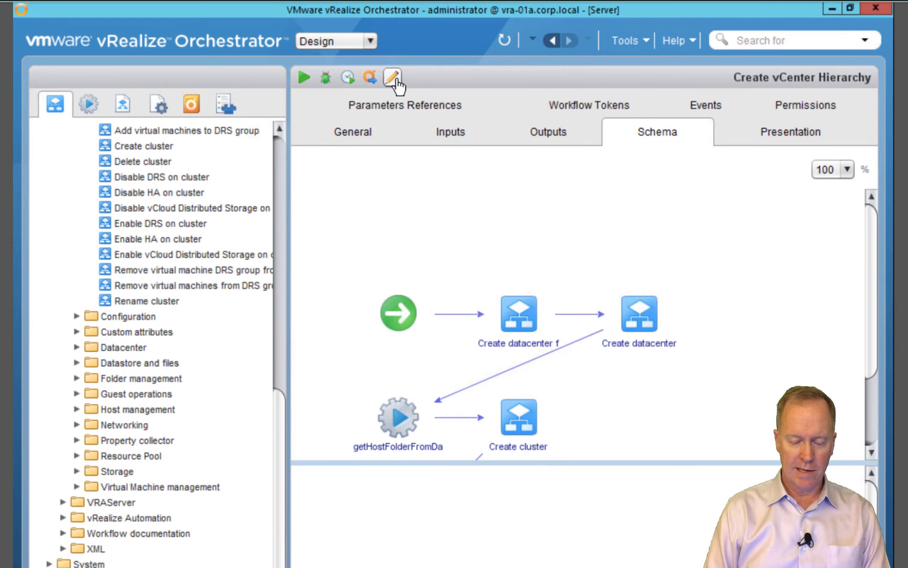
# Open the Create vCenter Hierarchy workflow's schema for editing
pyautogui.click(392, 78)
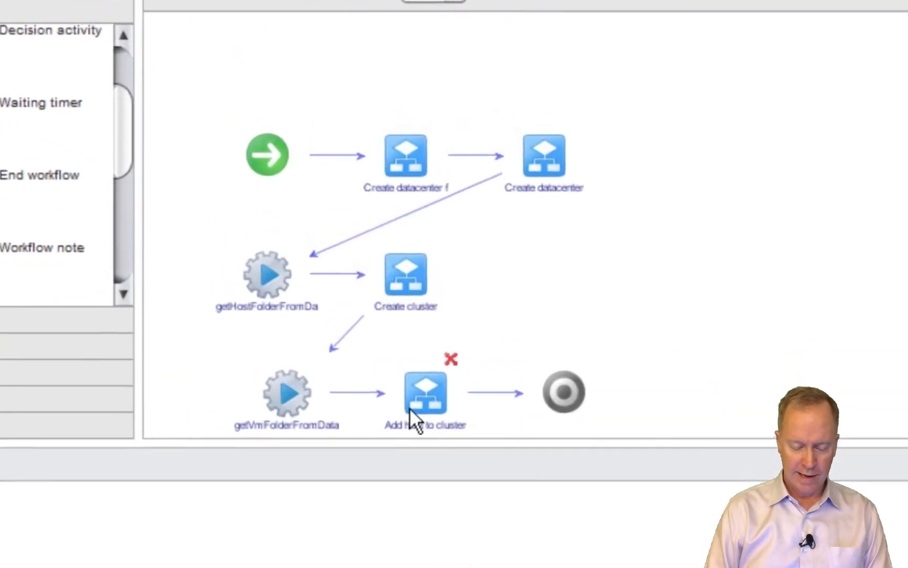
pyautogui.moveTo(278, 397)
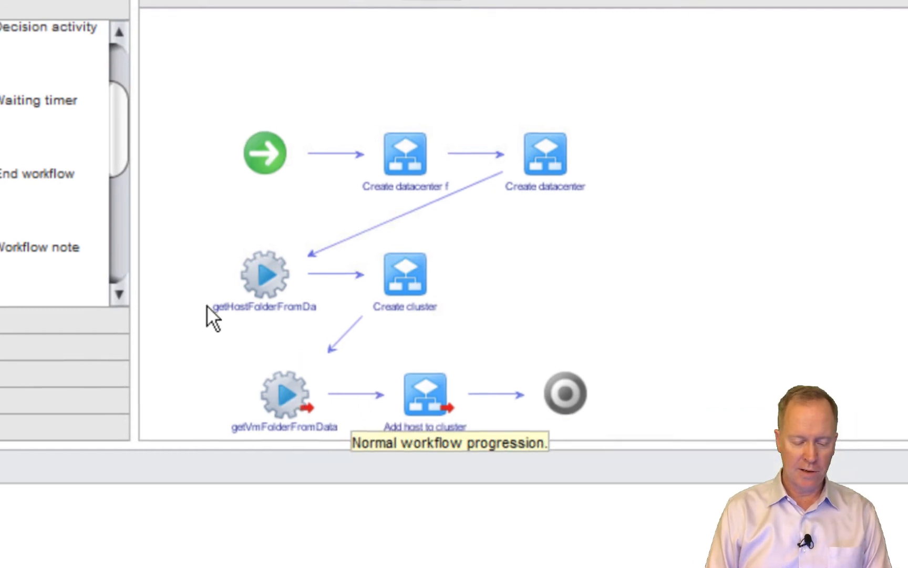
pyautogui.click(121, 236)
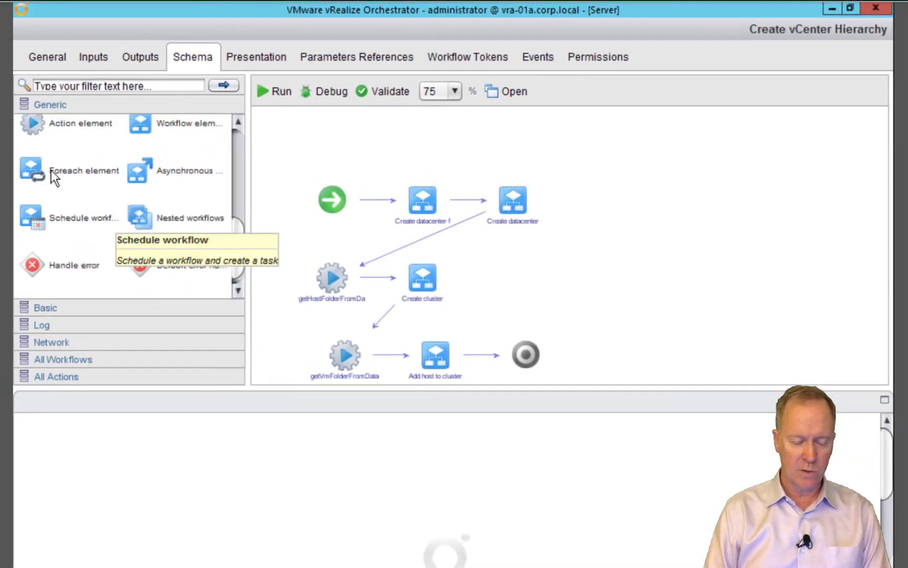
pyautogui.moveTo(31, 170); pyautogui.dragTo(320, 301)
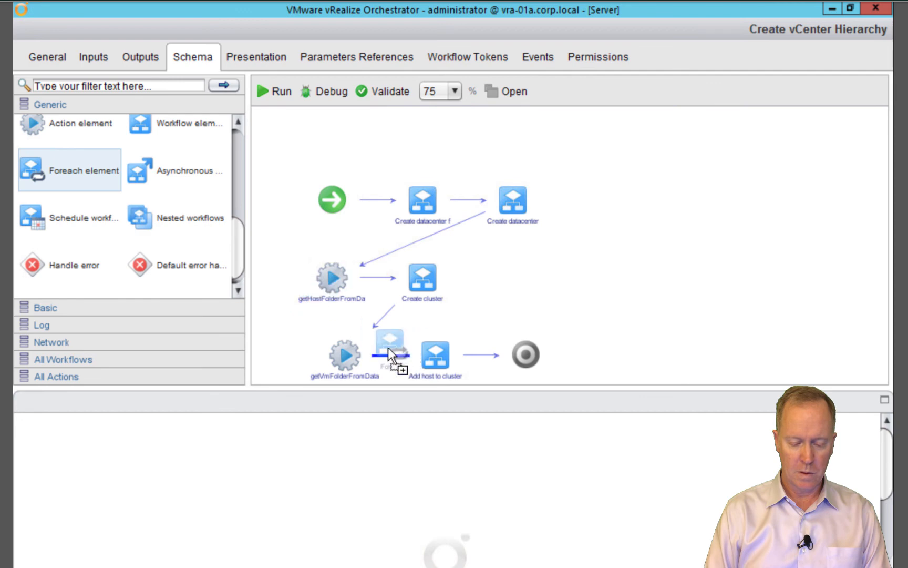
pyautogui.moveTo(388, 352); pyautogui.dragTo(208, 241)
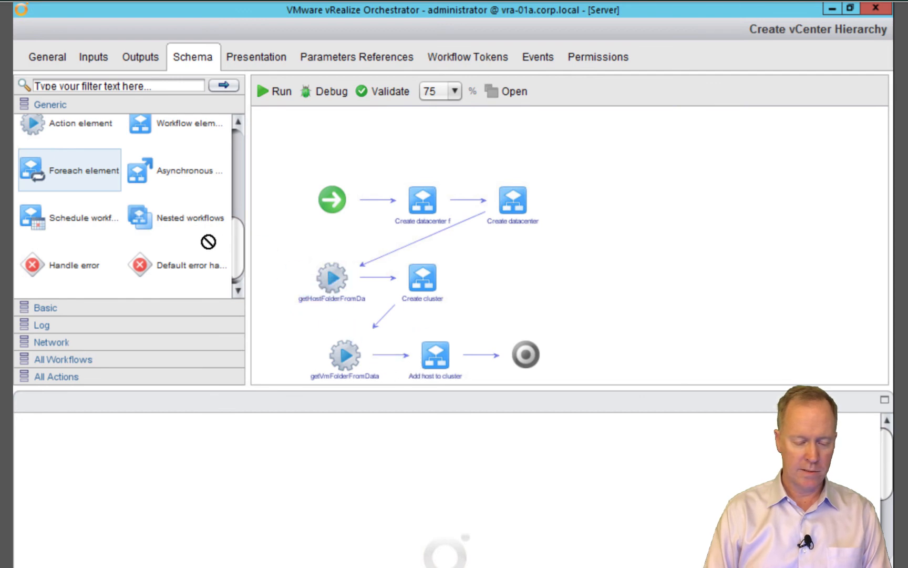
# Place an action element before Add host to cluster and choose getResourcePoolFromCluster
pyautogui.click(30, 126)
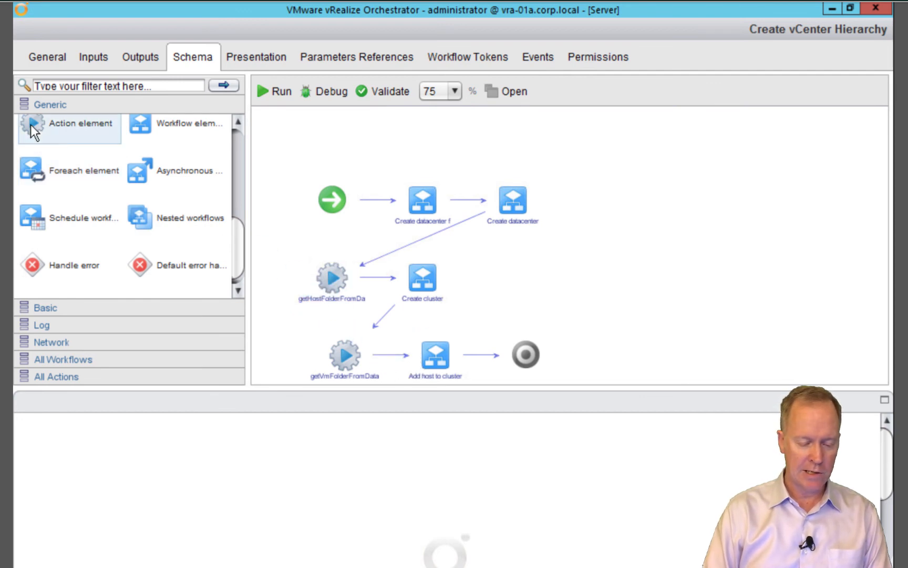
pyautogui.moveTo(159, 167); pyautogui.dragTo(395, 353)
pyautogui.write('getresour')
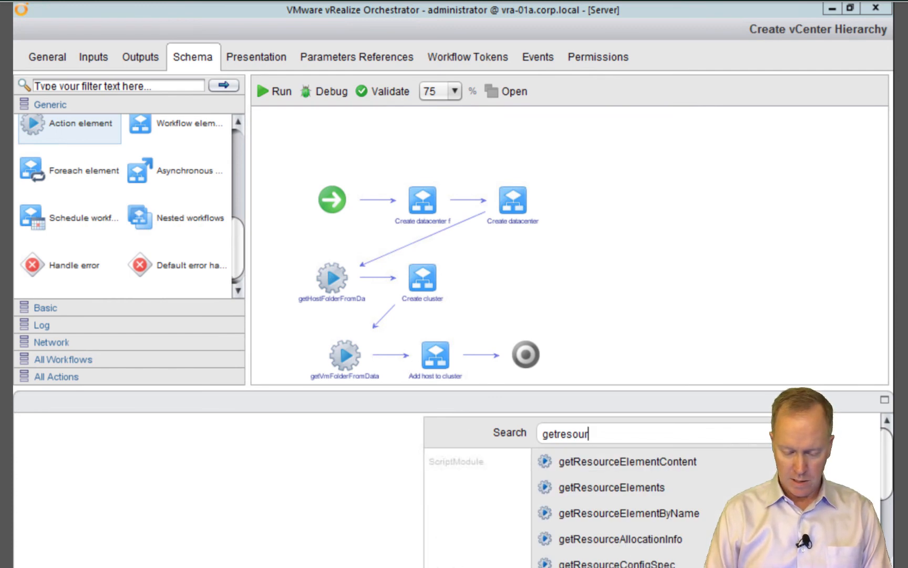
pyautogui.write('sepool')
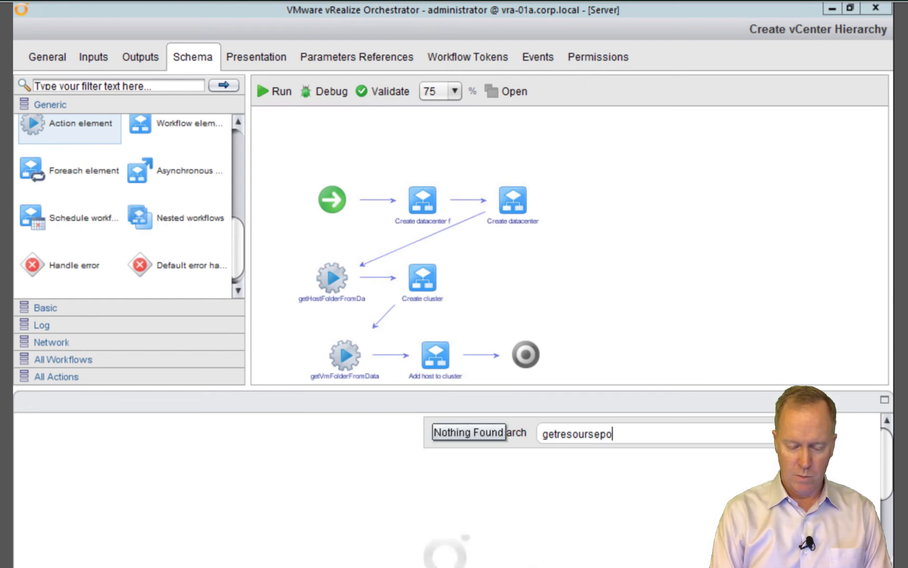
pyautogui.press('BackSpace')
pyautogui.press('BackSpace')
pyautogui.press('BackSpace')
pyautogui.press('BackSpace')
pyautogui.press('BackSpace')
pyautogui.press('BackSpace')
pyautogui.press('BackSpace')
pyautogui.write('r')
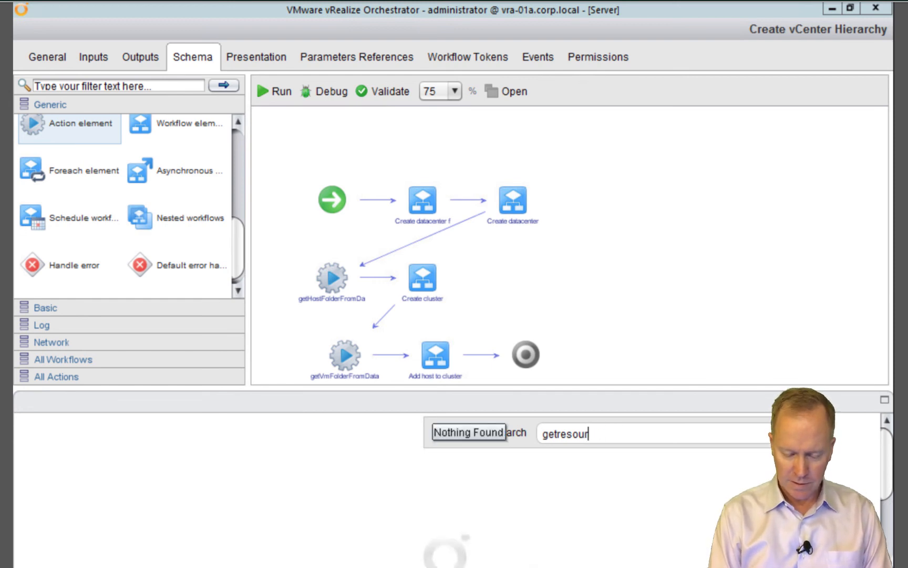
pyautogui.write('cepoolfrom')
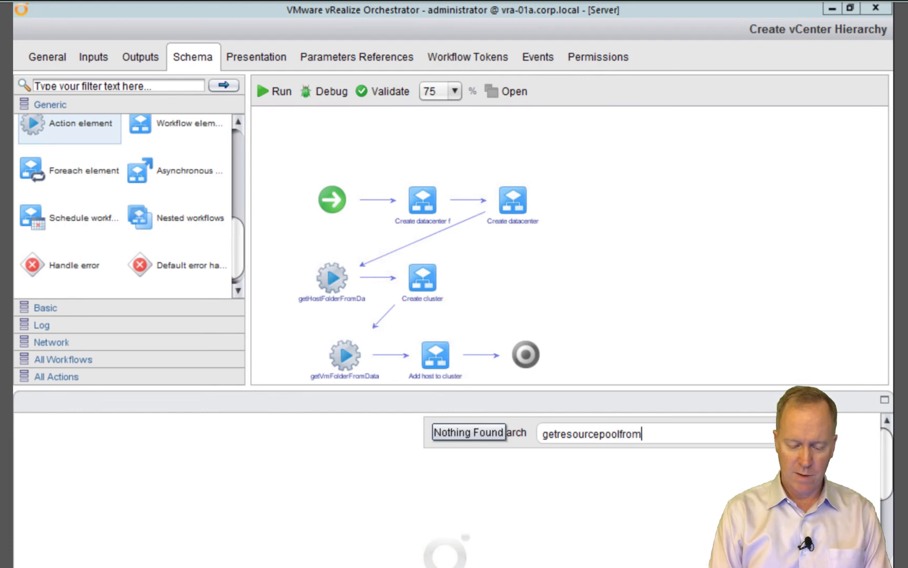
pyautogui.click(596, 464)
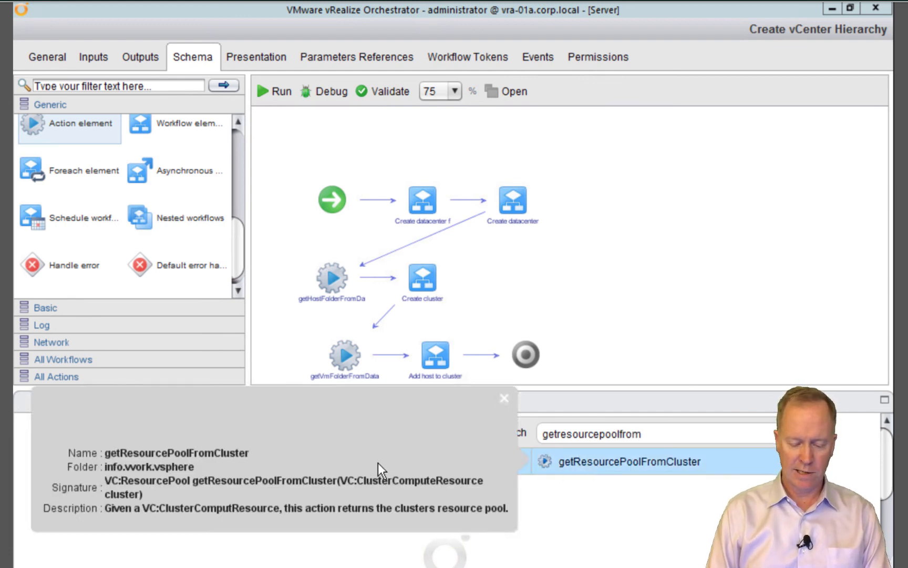
pyautogui.doubleClick(611, 462)
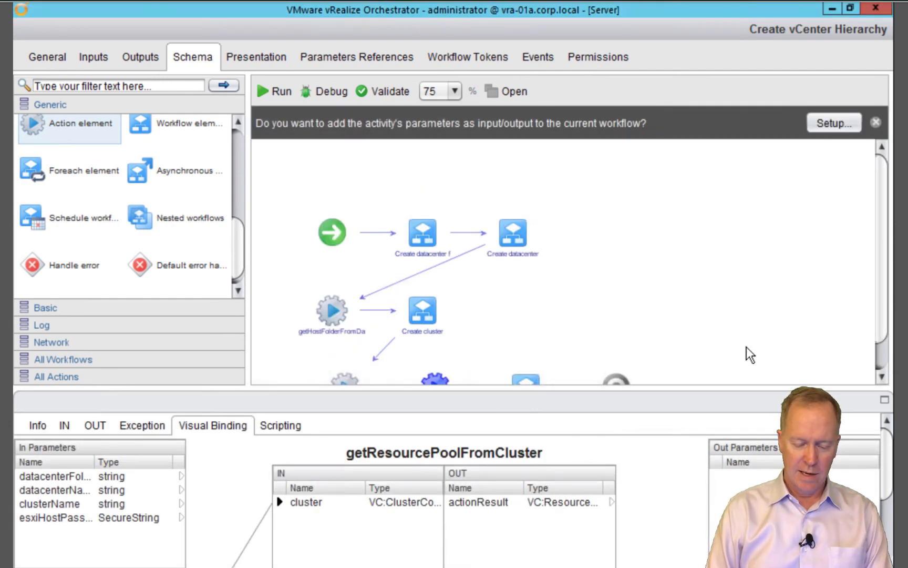
# Bind actionResult to the resourcePool out attribute and save the workflow
pyautogui.click(881, 375)
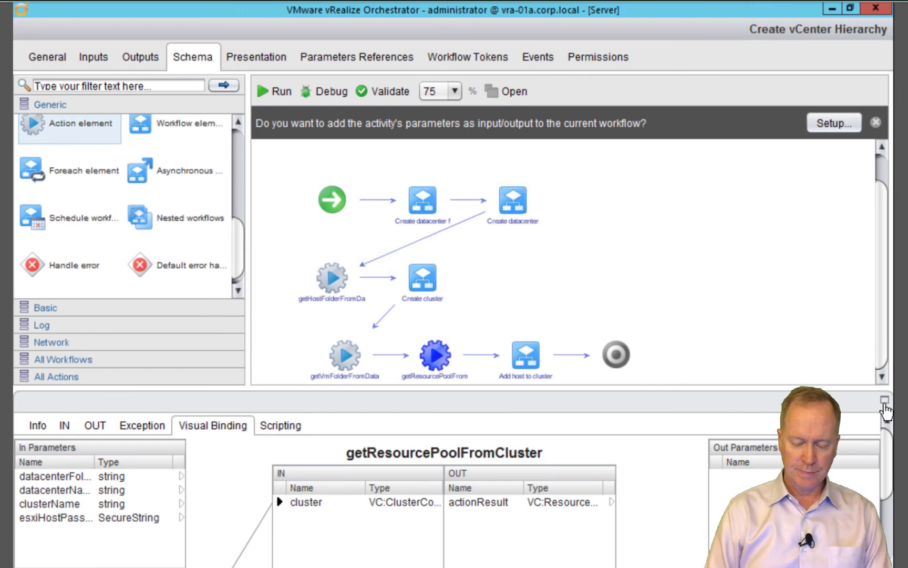
pyautogui.click(884, 403)
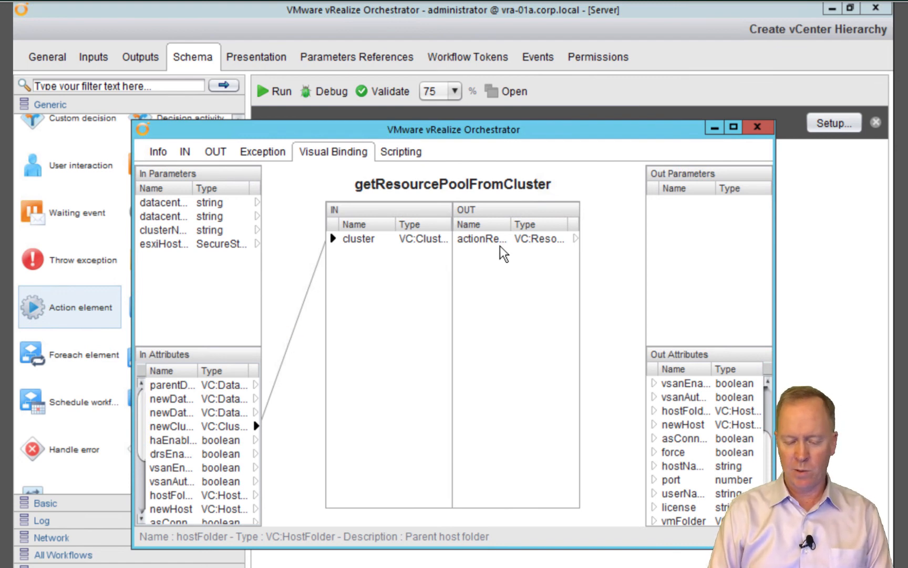
pyautogui.moveTo(577, 240); pyautogui.dragTo(692, 518)
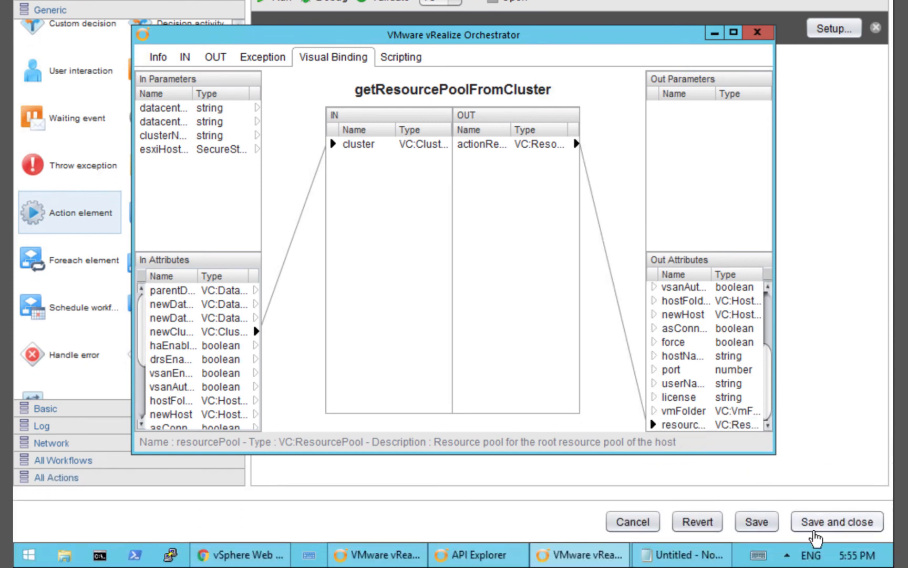
pyautogui.click(815, 524)
pyautogui.click(814, 525)
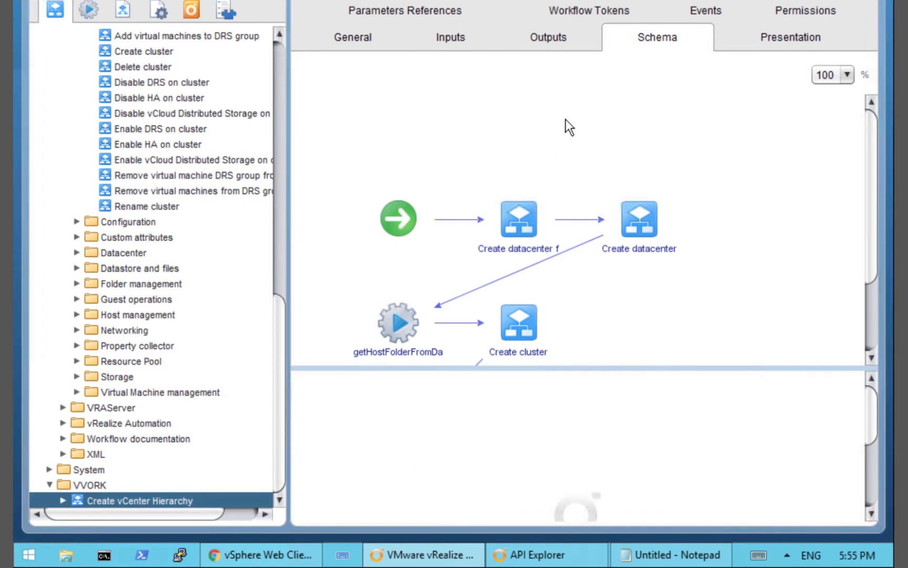
# Zoom the schema to 75%, check vSphere Web Client, then start a workflow run
pyautogui.moveTo(871, 144); pyautogui.dragTo(871, 166)
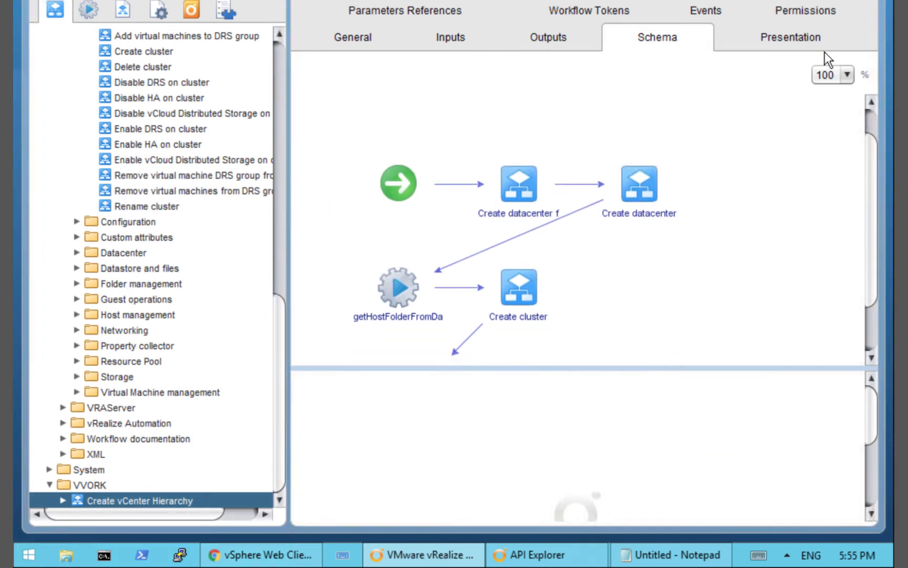
pyautogui.click(834, 73)
pyautogui.click(829, 128)
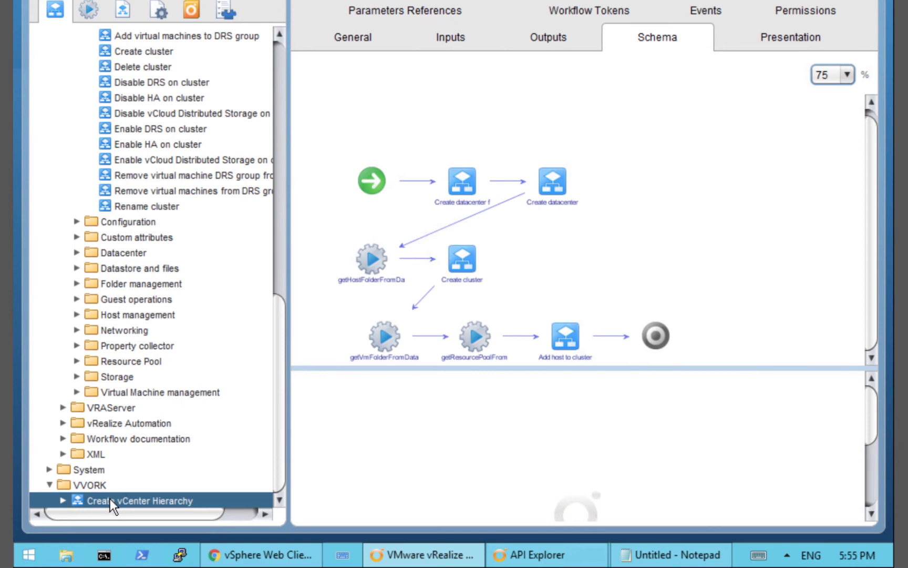
pyautogui.click(235, 558)
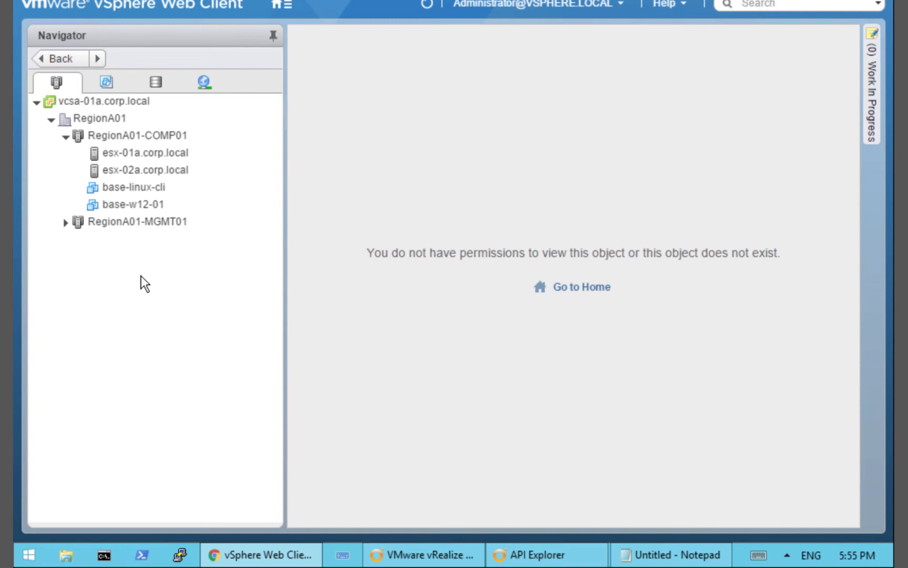
pyautogui.hotkey('alt', 'Tab')
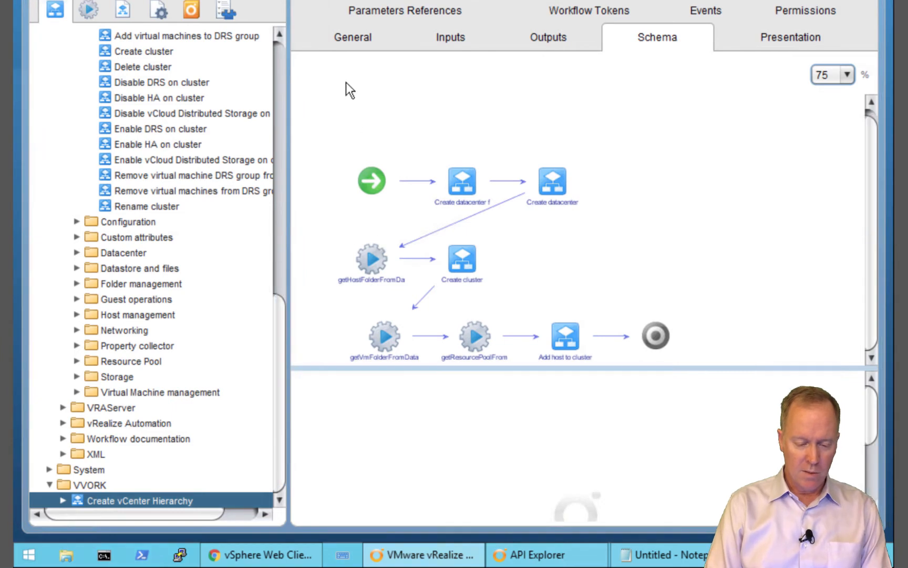
pyautogui.click(303, 59)
# Submit folder My Datacenter Folder, datacenter My Datacenter, cluster My Cluster and the host password
pyautogui.click(370, 122)
pyautogui.write('M')
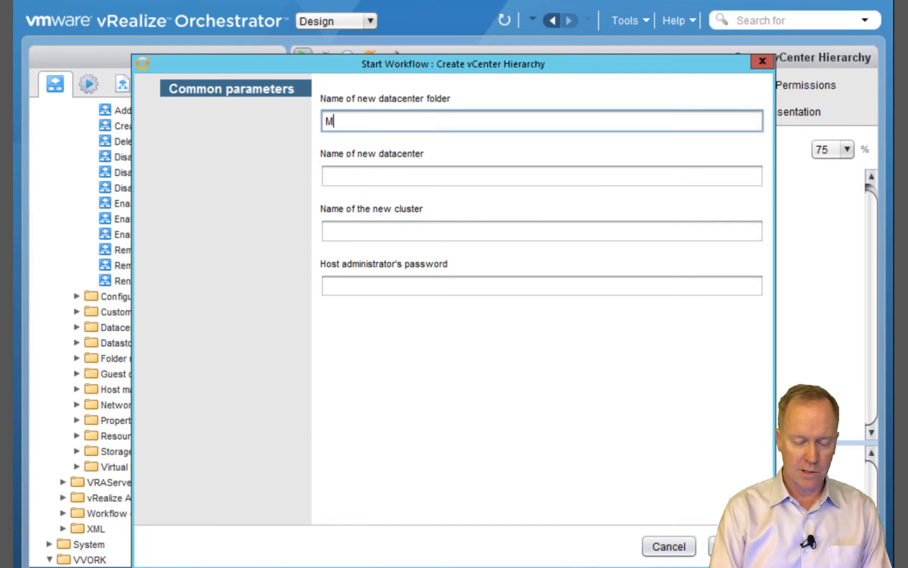
pyautogui.write('y Datacenter')
pyautogui.hotkey('ctrl', 'a')
pyautogui.hotkey('ctrl', 'c')
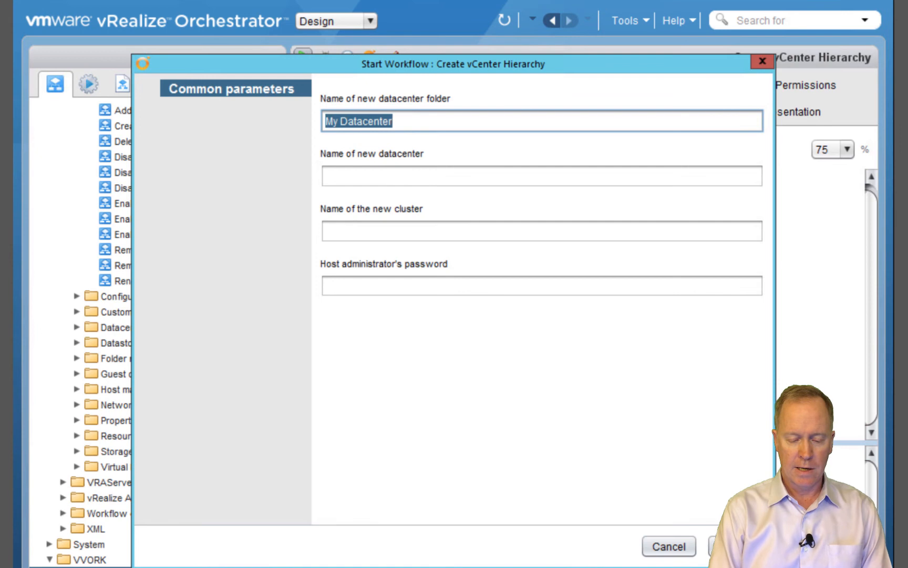
pyautogui.press('End')
pyautogui.write('Folder')
pyautogui.press('Tab')
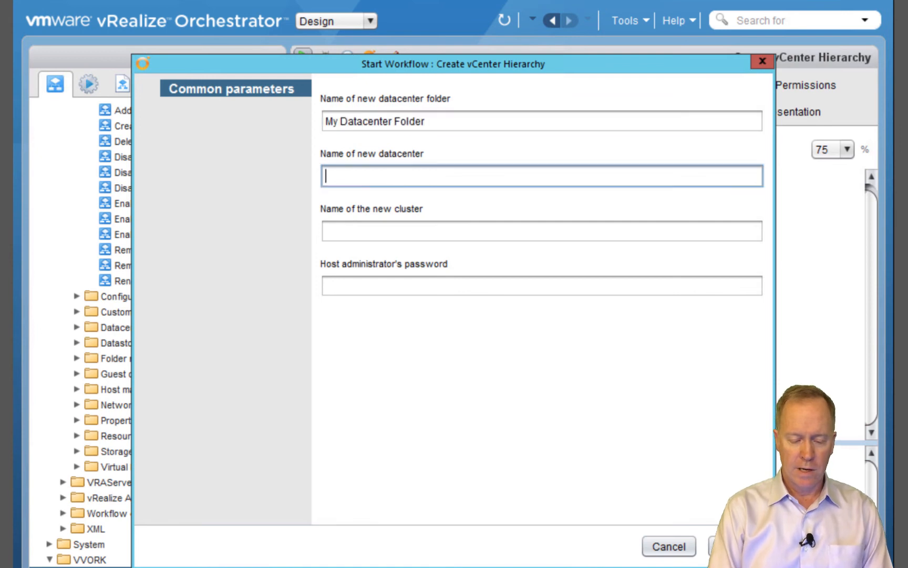
pyautogui.hotkey('ctrl', 'v')
pyautogui.press('Tab')
pyautogui.write('My Cluster')
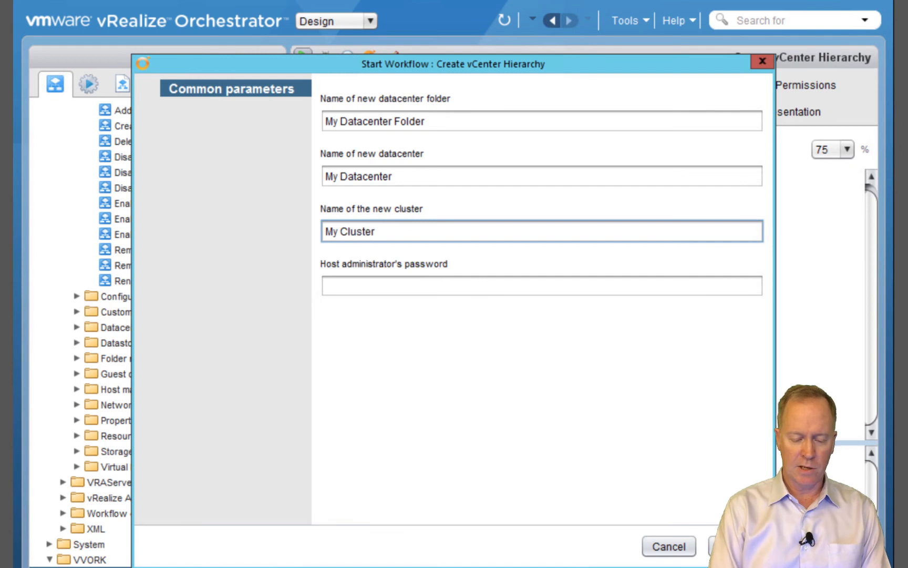
pyautogui.click(326, 285)
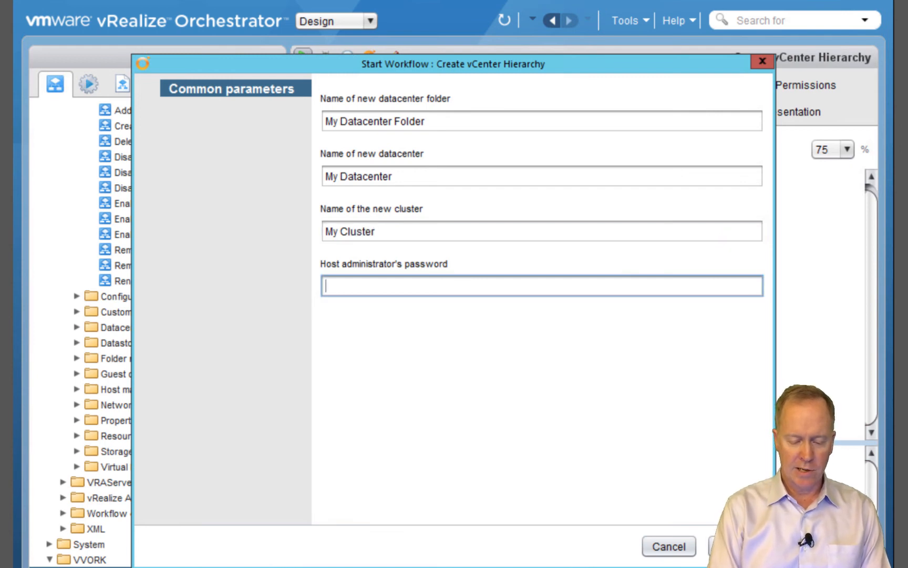
pyautogui.write('********')
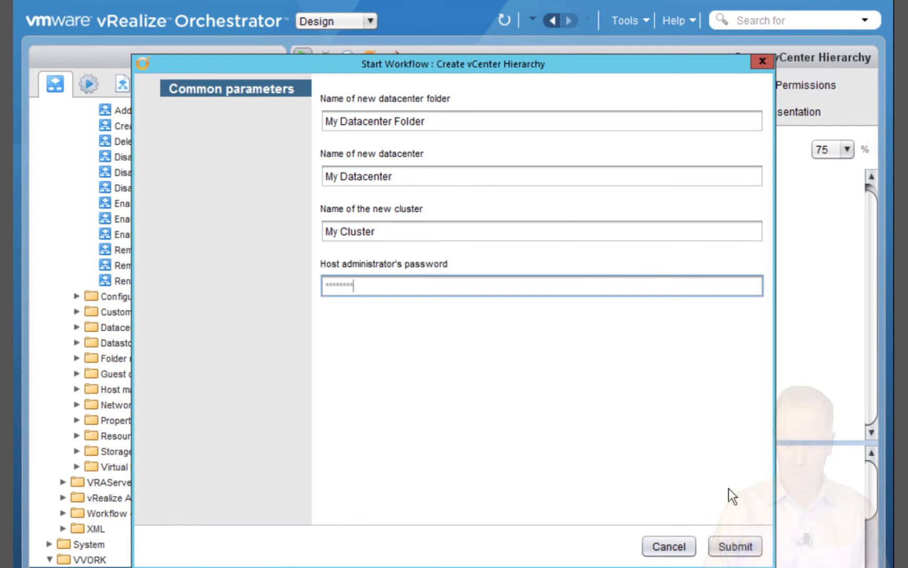
pyautogui.click(736, 546)
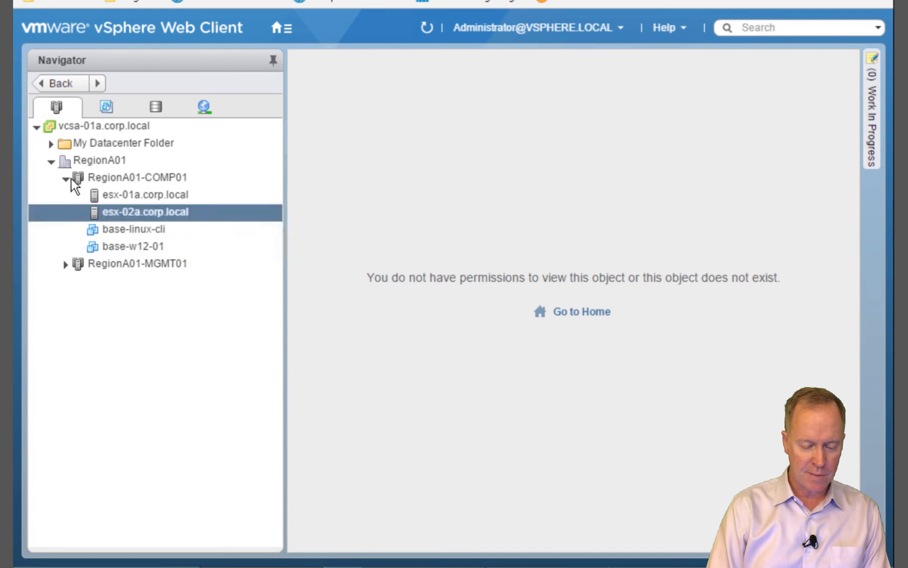
# Expand My Datacenter Folder, My Datacenter and My Cluster in the Navigator tree
pyautogui.click(92, 143)
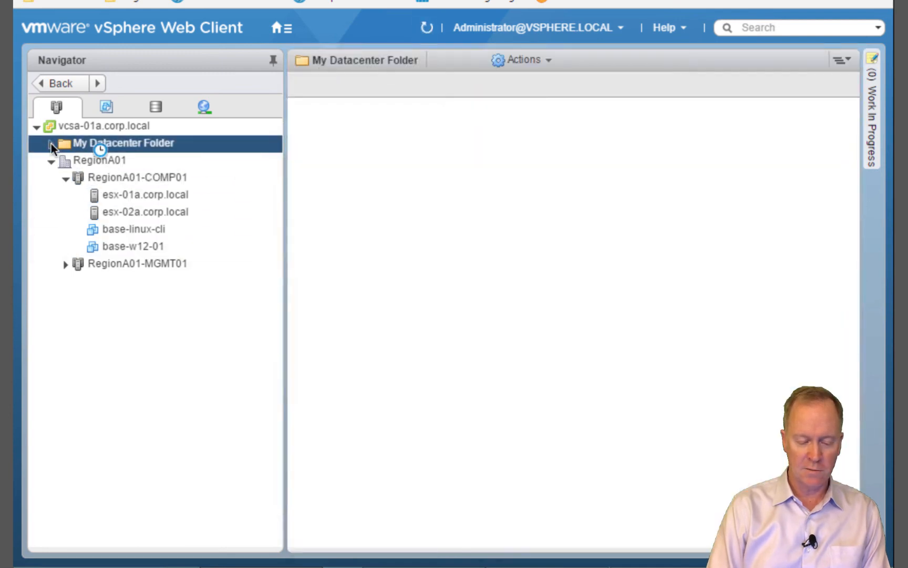
pyautogui.click(51, 144)
pyautogui.click(102, 161)
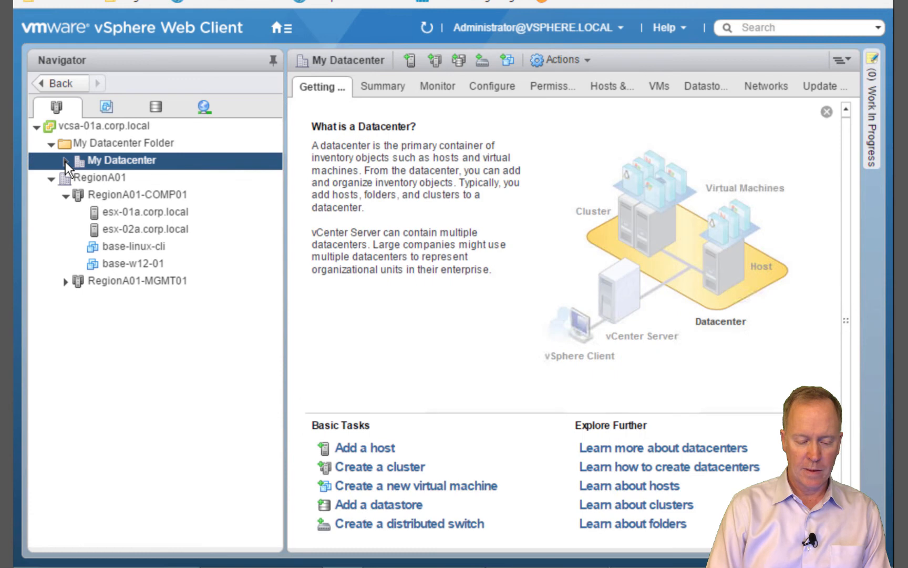
pyautogui.click(65, 161)
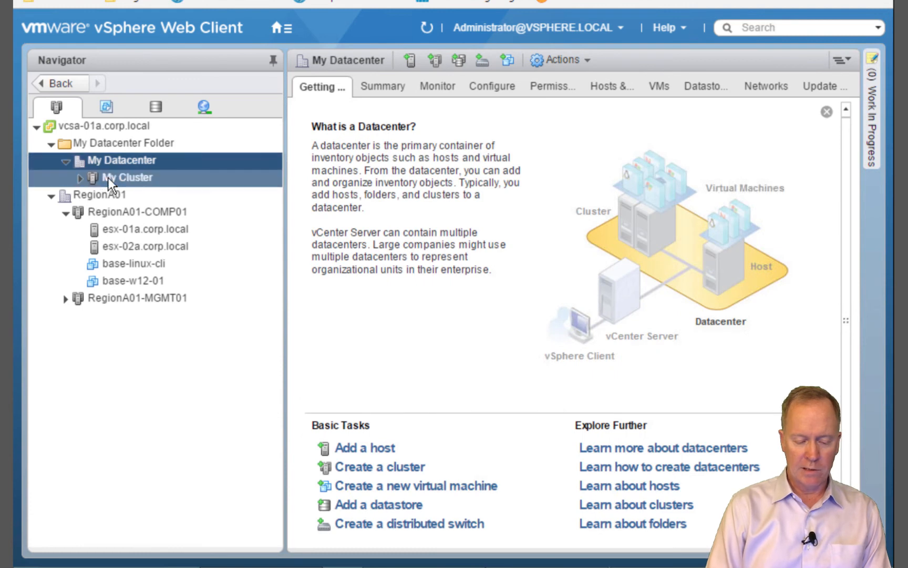
pyautogui.click(108, 178)
pyautogui.click(79, 180)
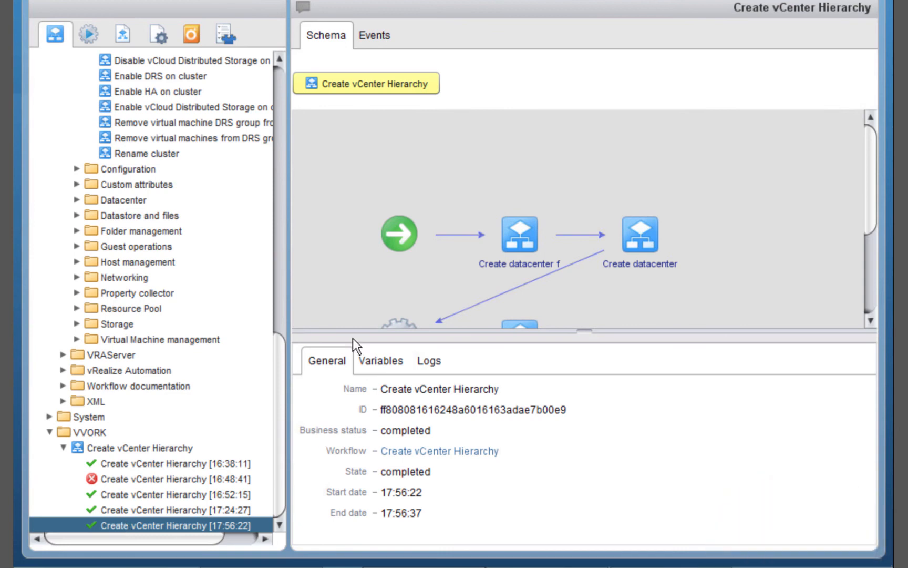
# Reselect Create vCenter Hierarchy and scroll through its schema and run history
pyautogui.click(97, 442)
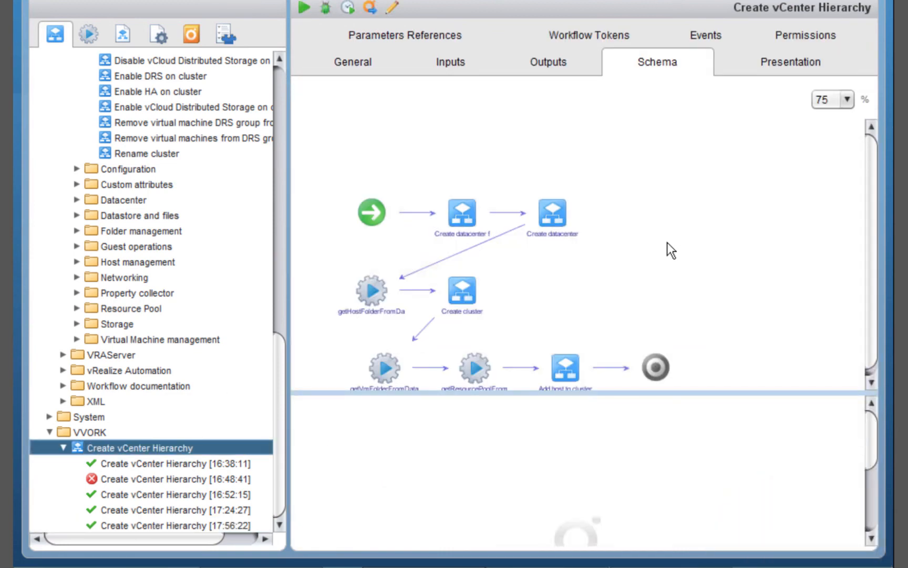
pyautogui.scroll(-1, 667, 242)
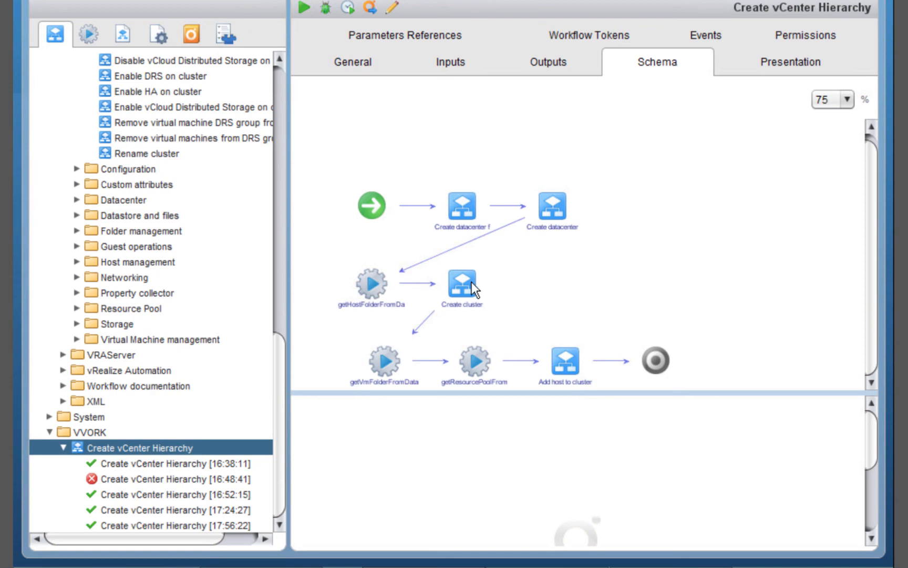
pyautogui.moveTo(366, 284)
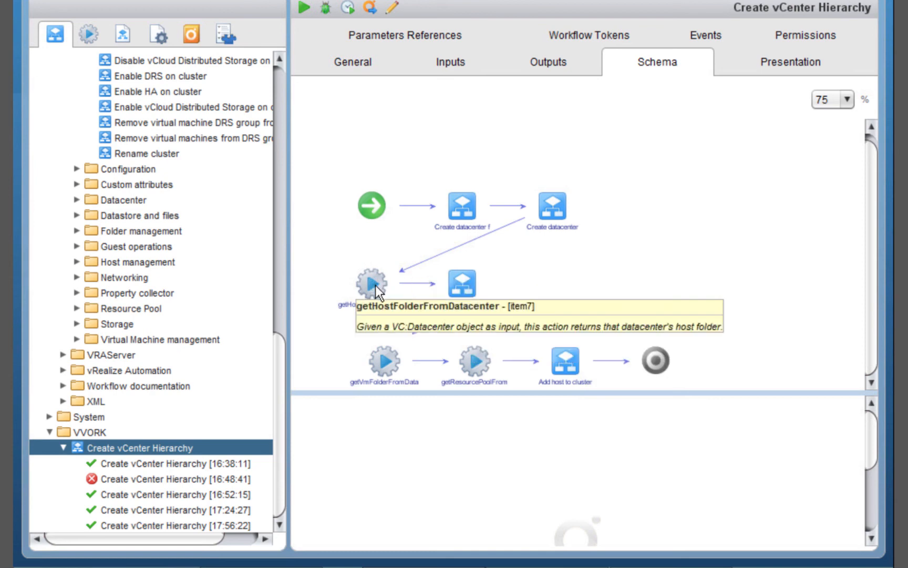
pyautogui.moveTo(543, 205)
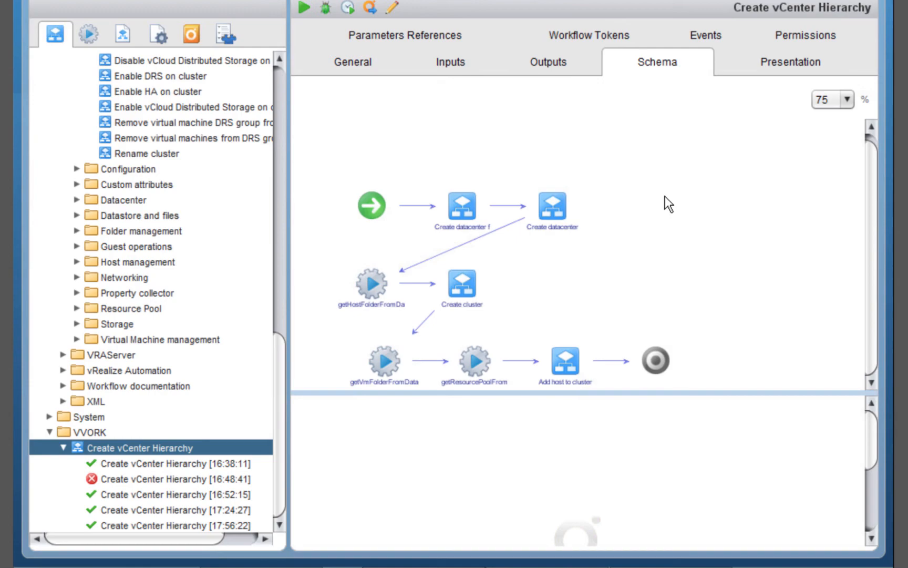
# Load code.vmware.com in a new Safari tab
pyautogui.press('super+t')
pyautogui.write('co')
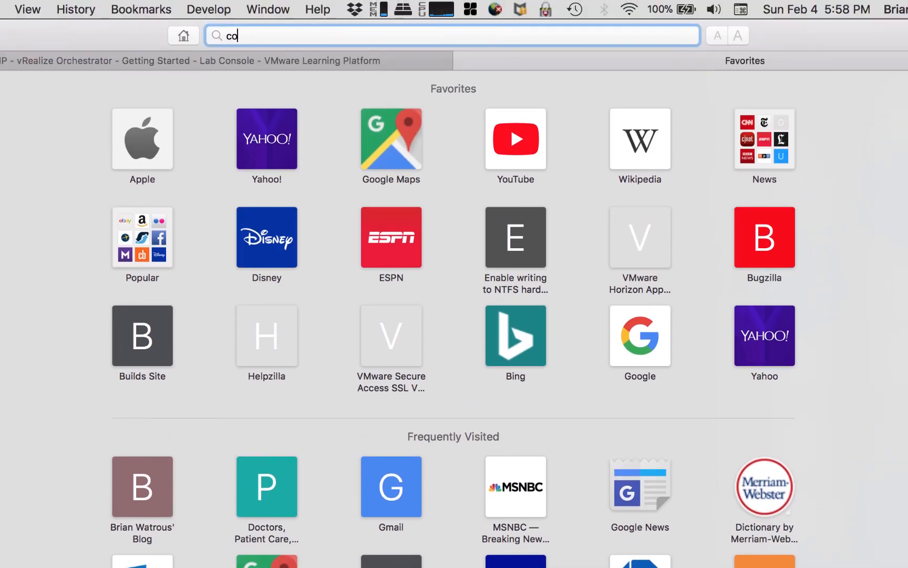
pyautogui.write('de.vmware.com')
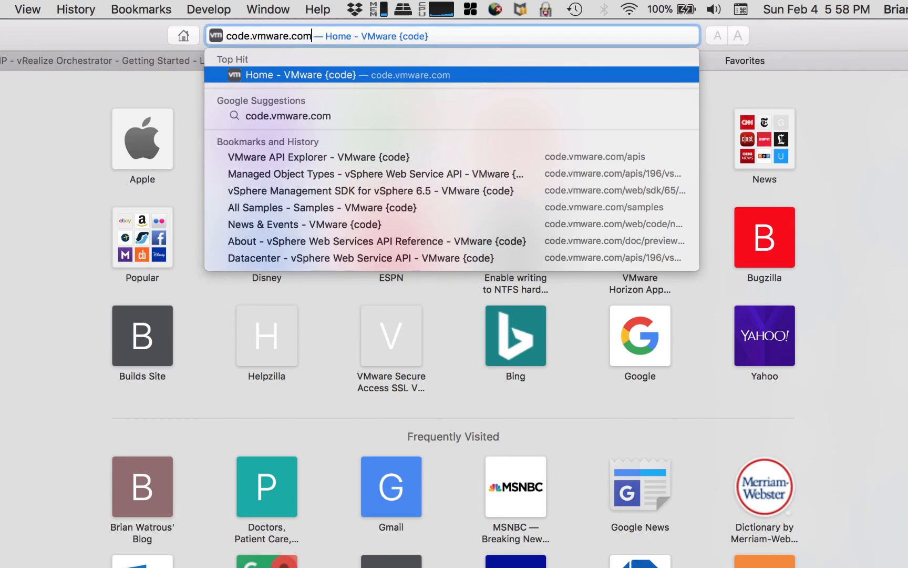
pyautogui.press('Return')
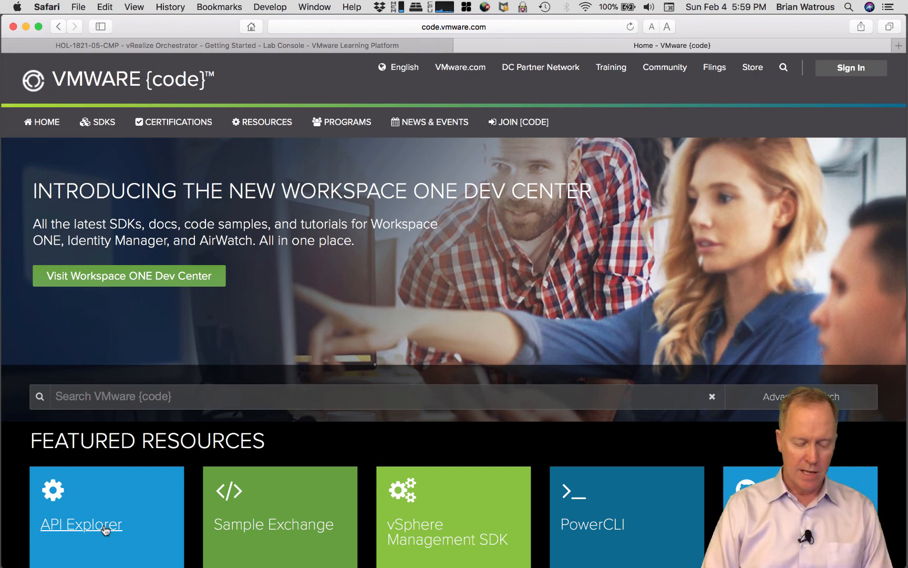
# Open the API Explorer and scroll to the vSphere Web Service API entries for 6.5, 6.0 and 5.5
pyautogui.click(104, 525)
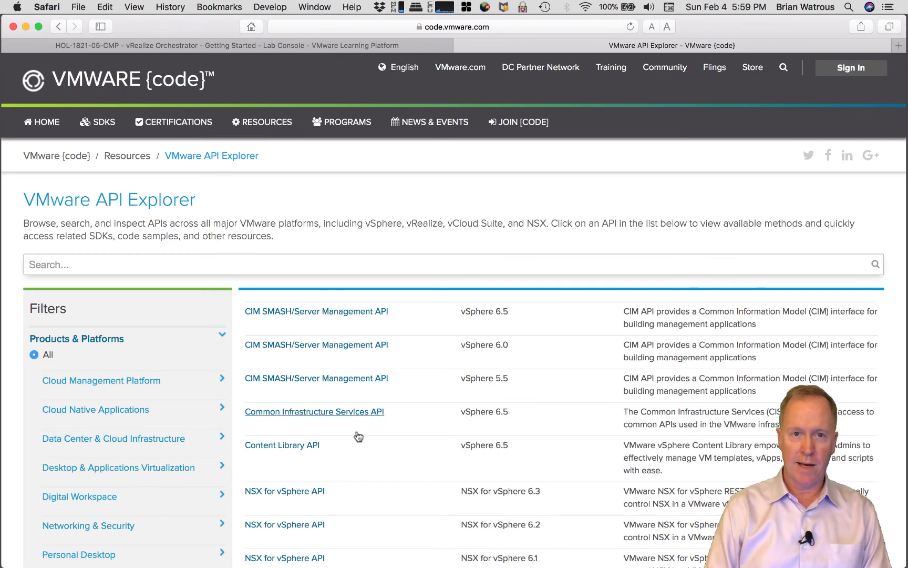
pyautogui.scroll(-3, 381, 492)
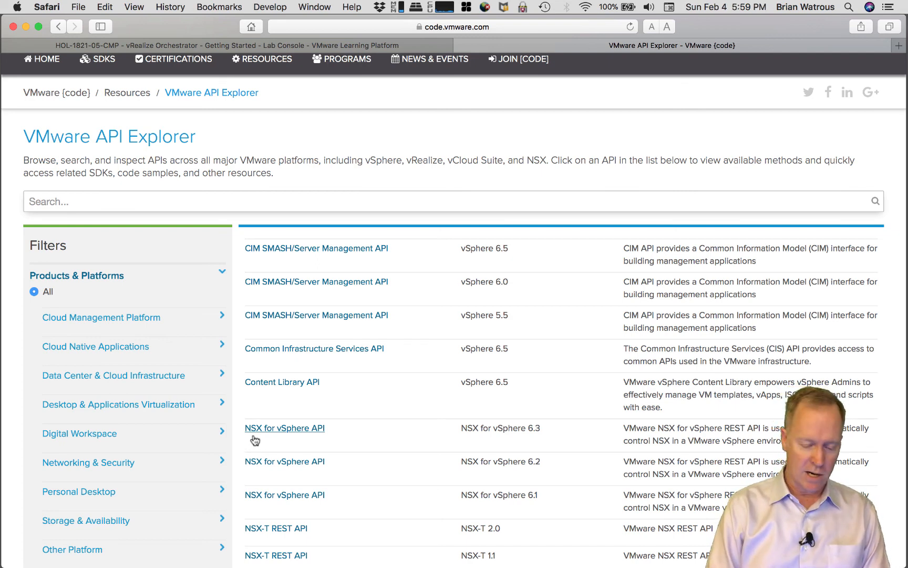
pyautogui.scroll(-5, 255, 440)
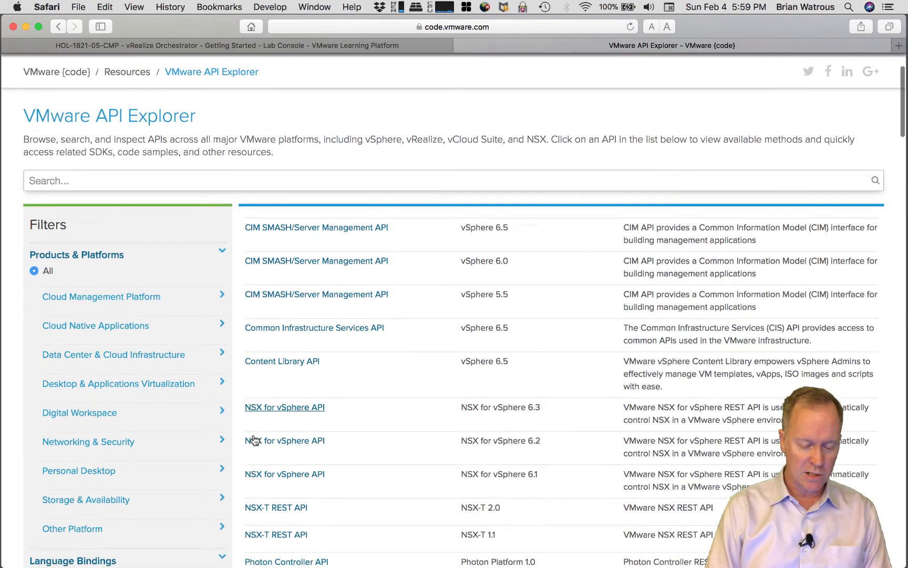
pyautogui.scroll(-4, 255, 440)
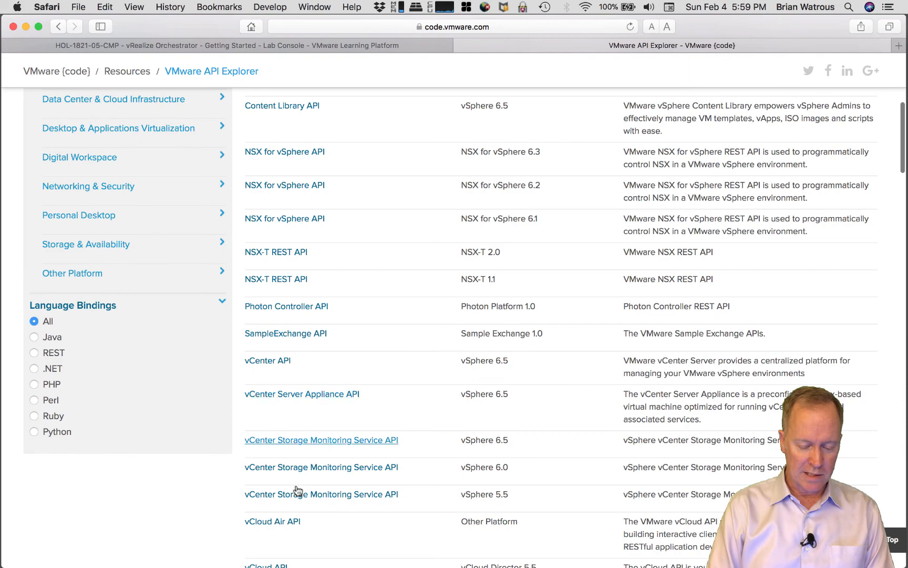
pyautogui.scroll(-9, 325, 529)
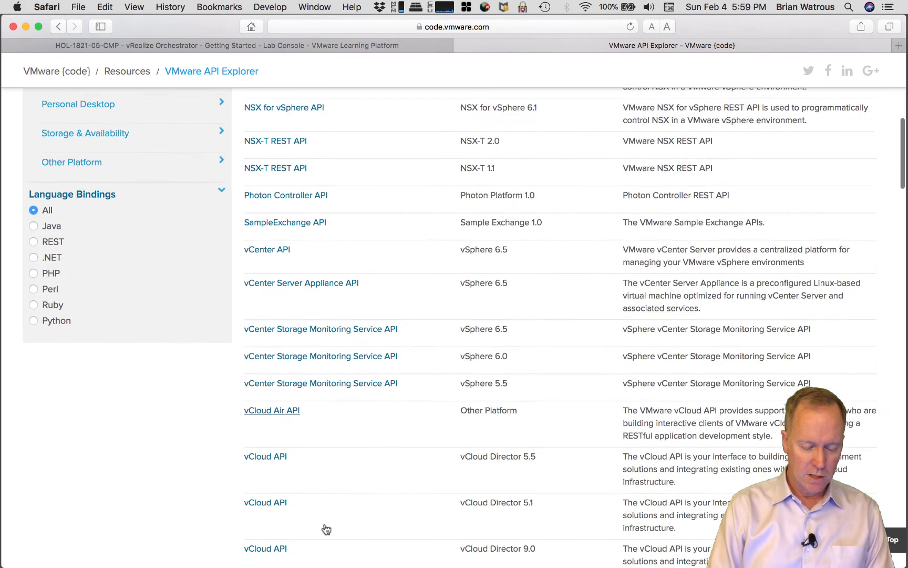
pyautogui.scroll(-8, 326, 528)
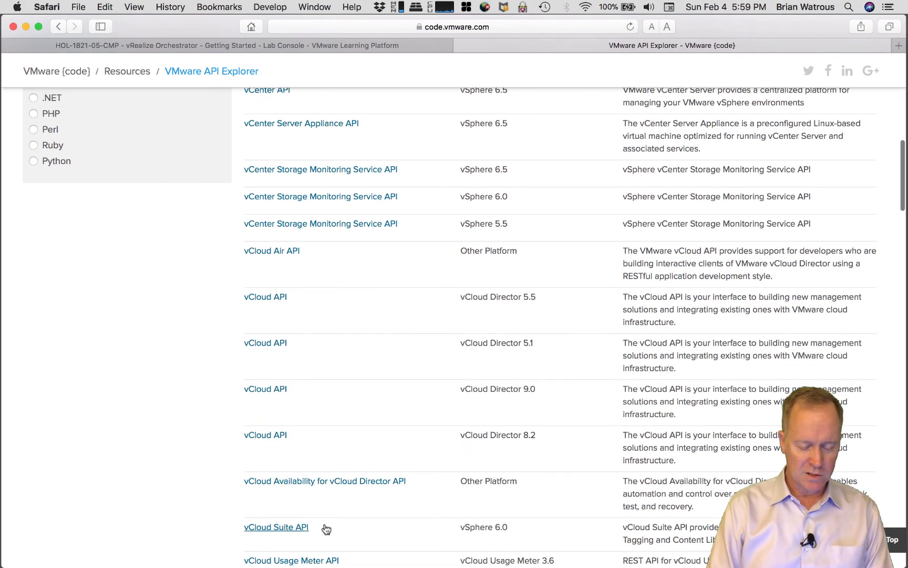
pyautogui.scroll(-11, 326, 529)
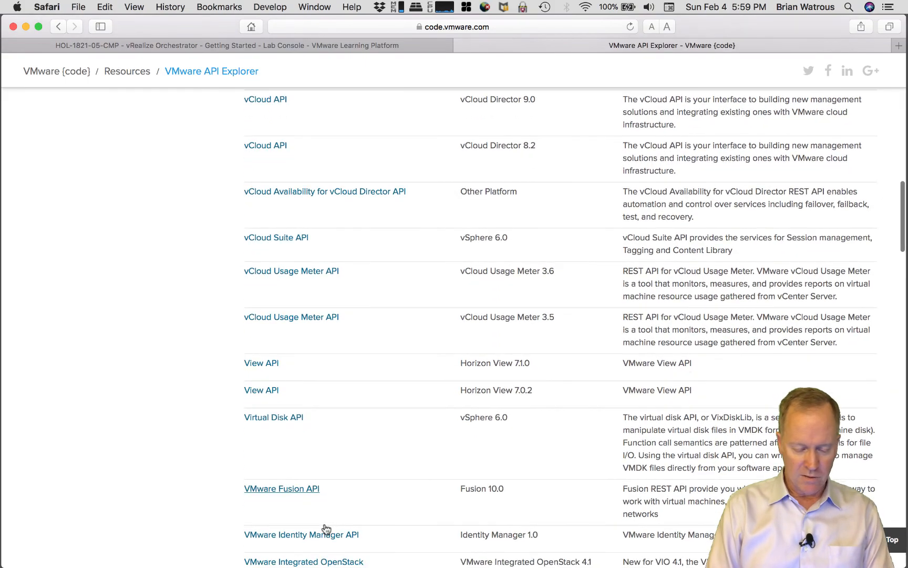
pyautogui.scroll(-20, 325, 528)
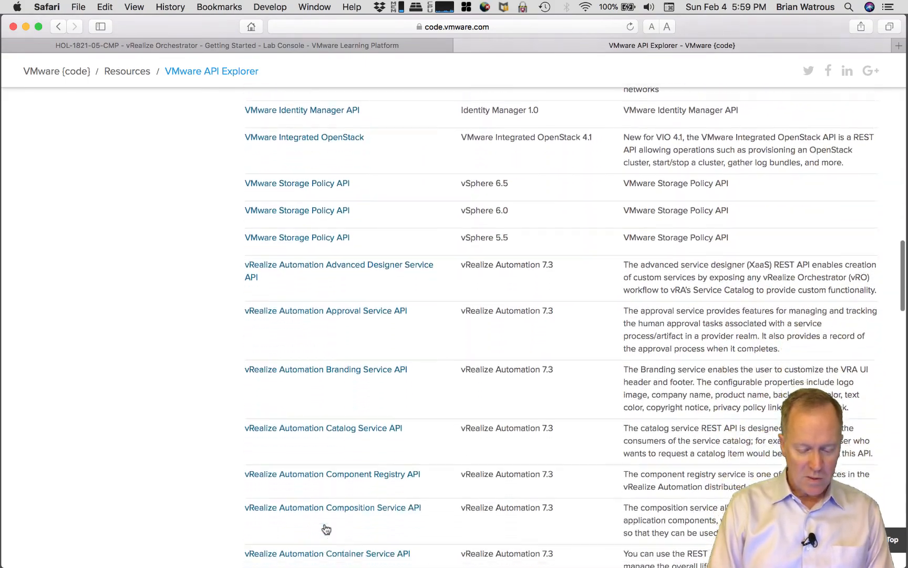
pyautogui.scroll(-11, 326, 528)
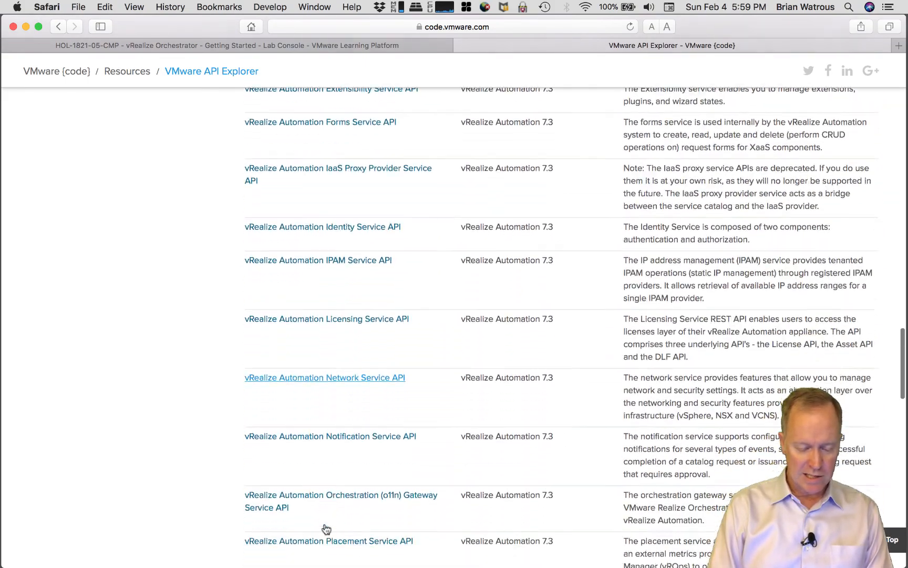
pyautogui.scroll(-11, 326, 529)
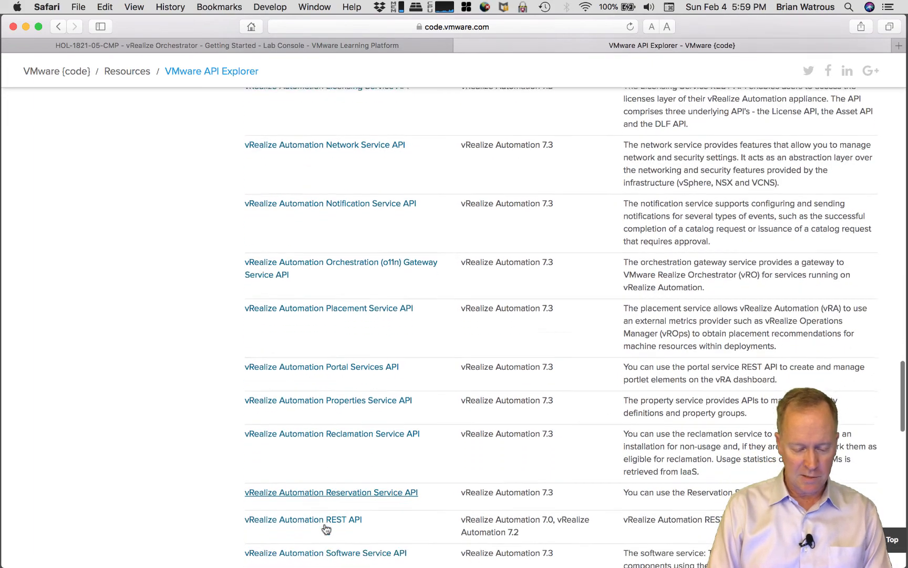
pyautogui.scroll(-4, 326, 529)
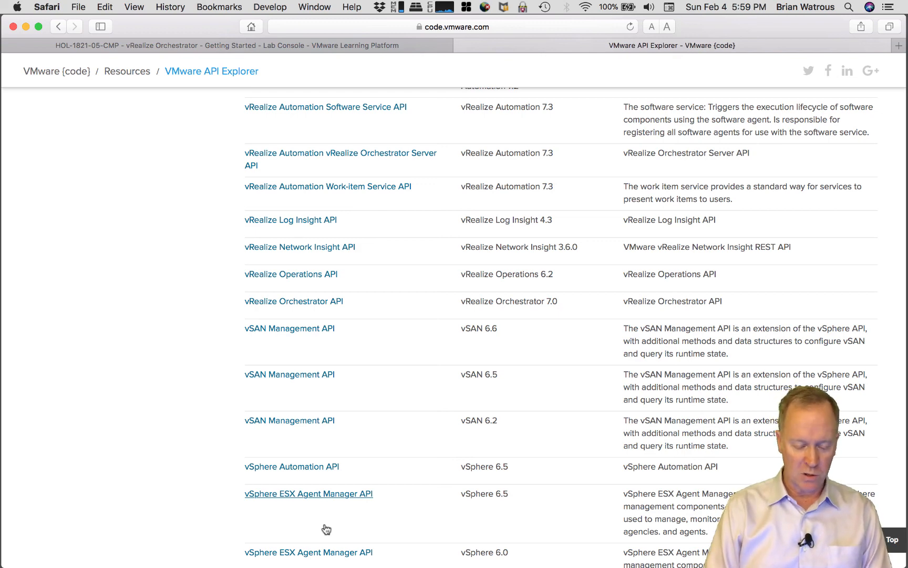
pyautogui.scroll(-10, 326, 528)
pyautogui.scroll(-6, 326, 528)
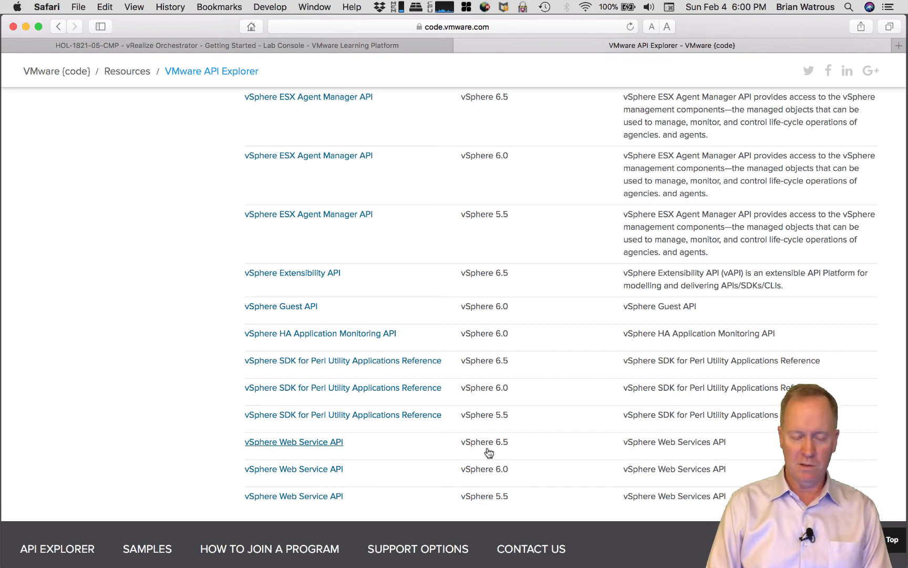
# Open the vSphere Web Service API 6.5 reference and expand Managed Object Types in its Table of Contents
pyautogui.click(298, 446)
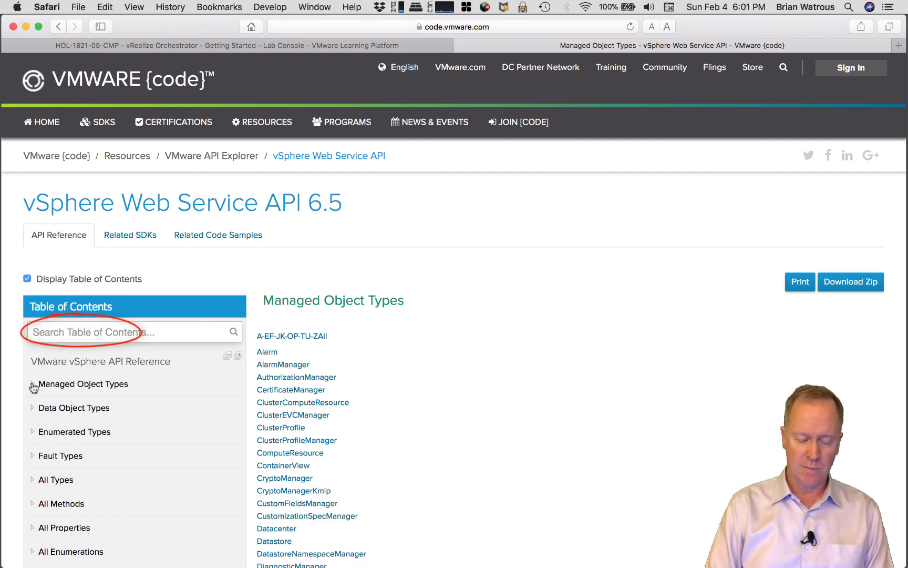
pyautogui.click(33, 384)
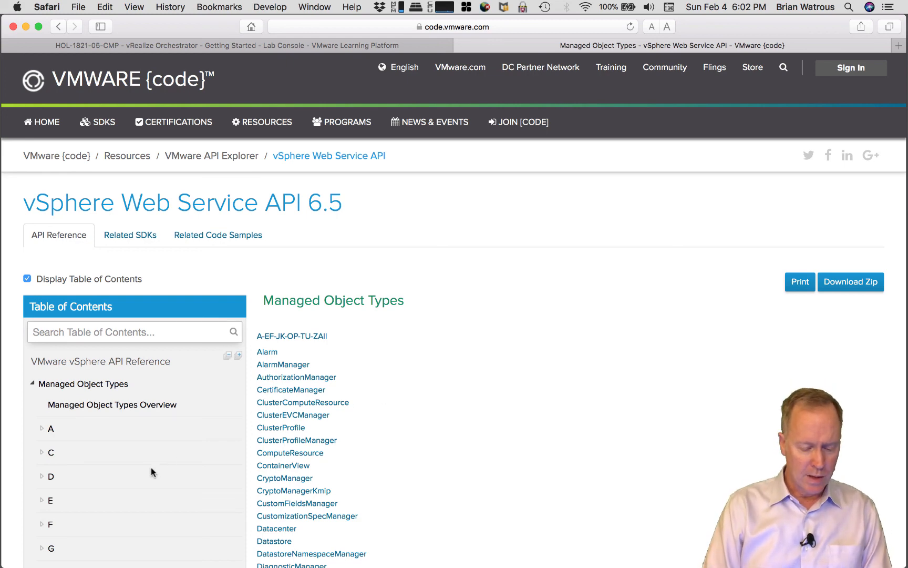
pyautogui.scroll(-5, 151, 470)
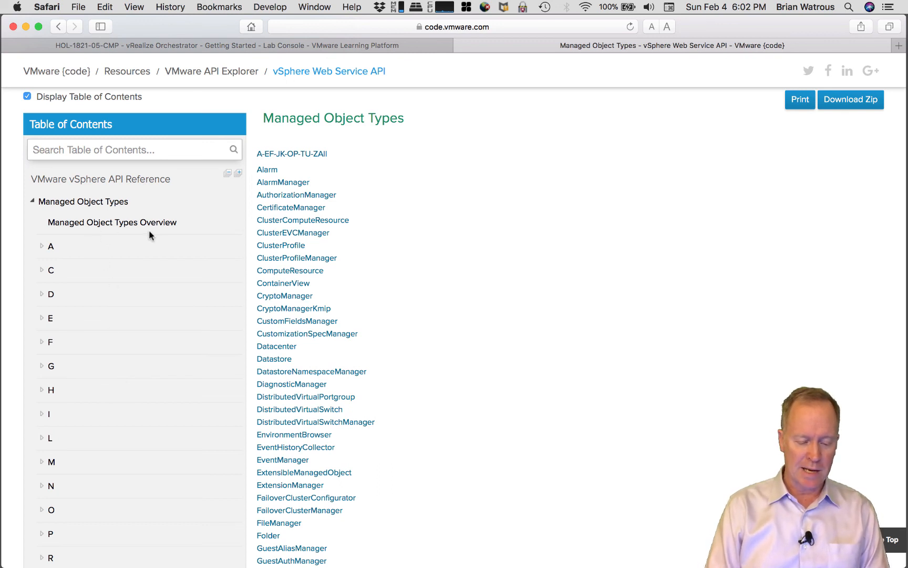
# Expand the V group under Managed Object Types and open the VirtualMachine managed object page
pyautogui.click(42, 270)
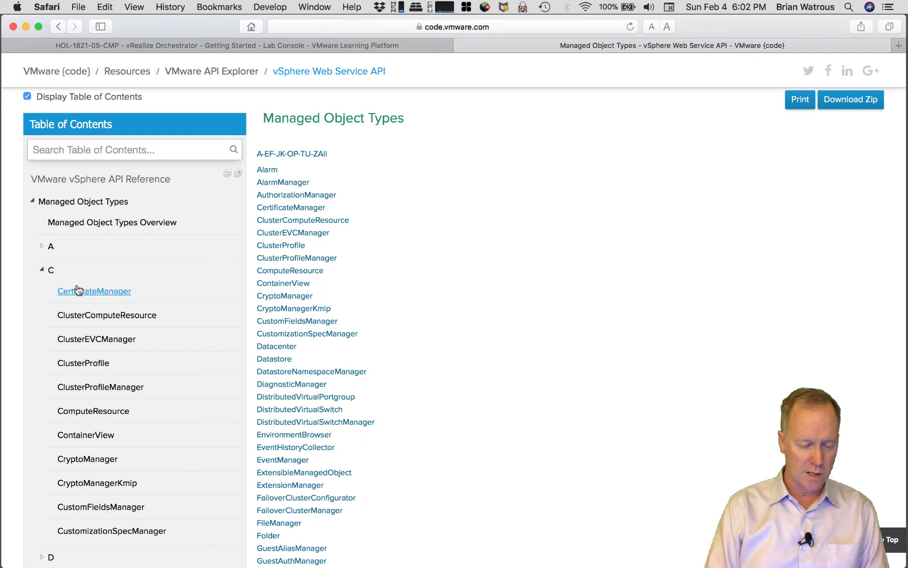
pyautogui.click(42, 271)
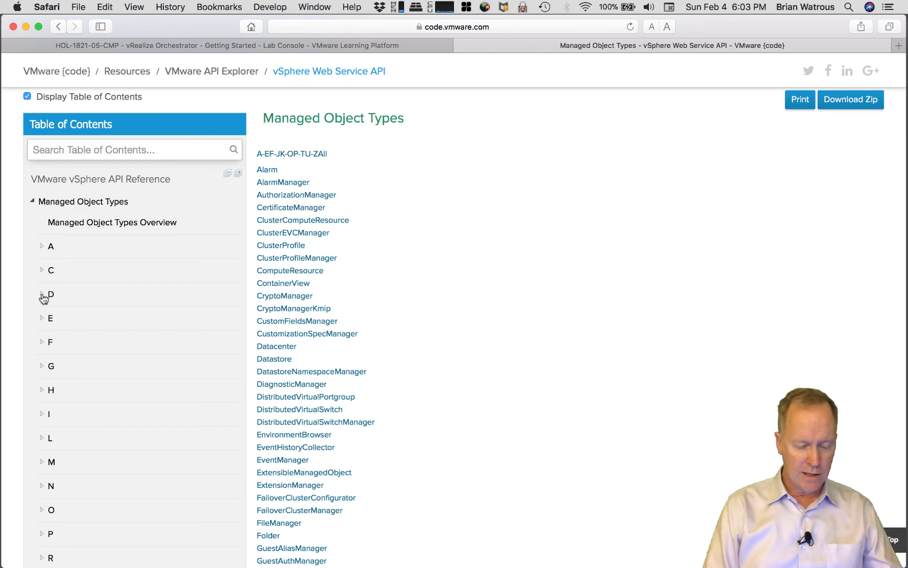
pyautogui.scroll(-3, 92, 381)
pyautogui.scroll(-6, 92, 382)
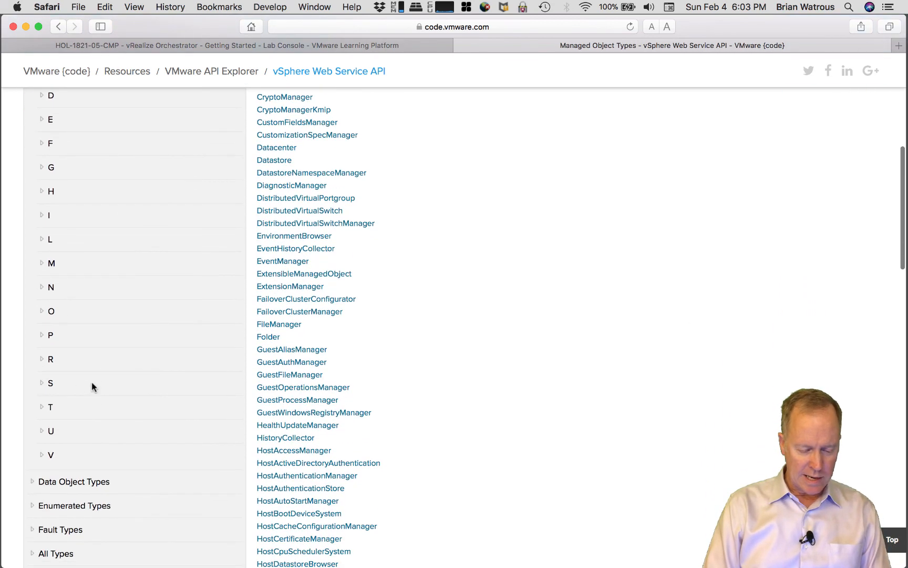
pyautogui.click(43, 457)
pyautogui.scroll(-7, 114, 421)
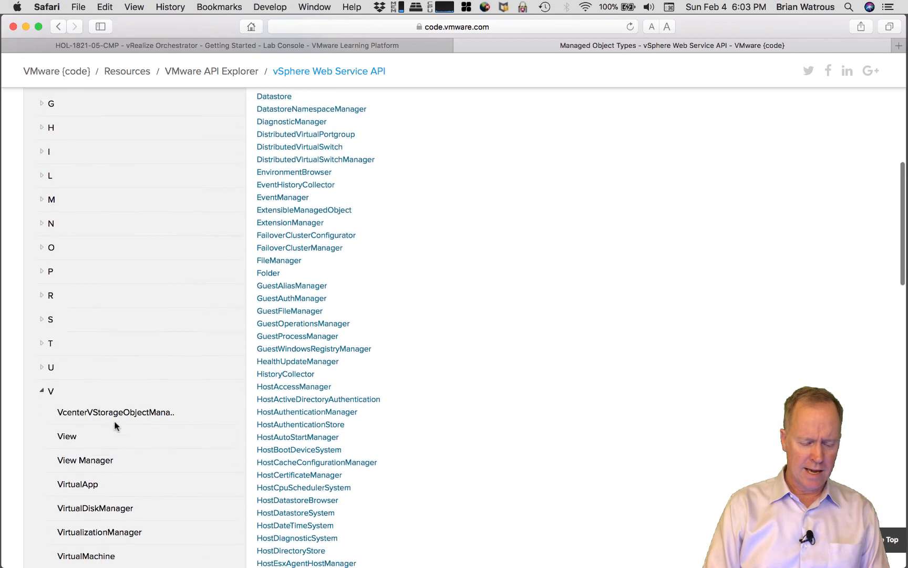
pyautogui.scroll(-8, 114, 420)
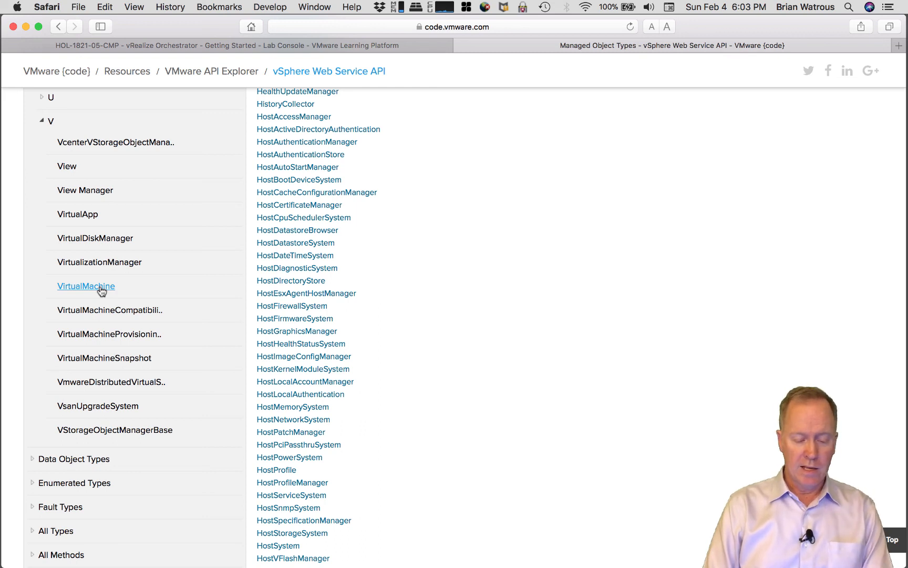
pyautogui.click(101, 291)
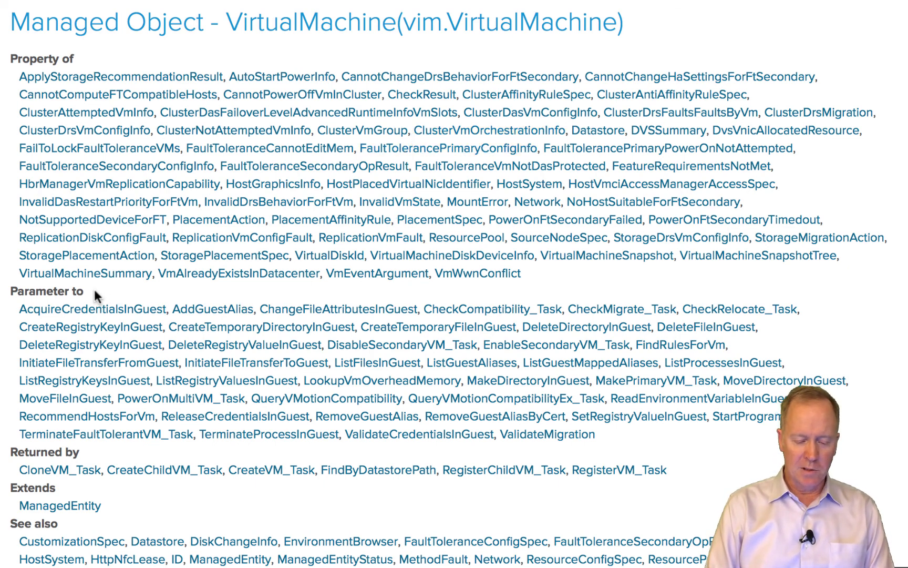
pyautogui.scroll(-3, 95, 288)
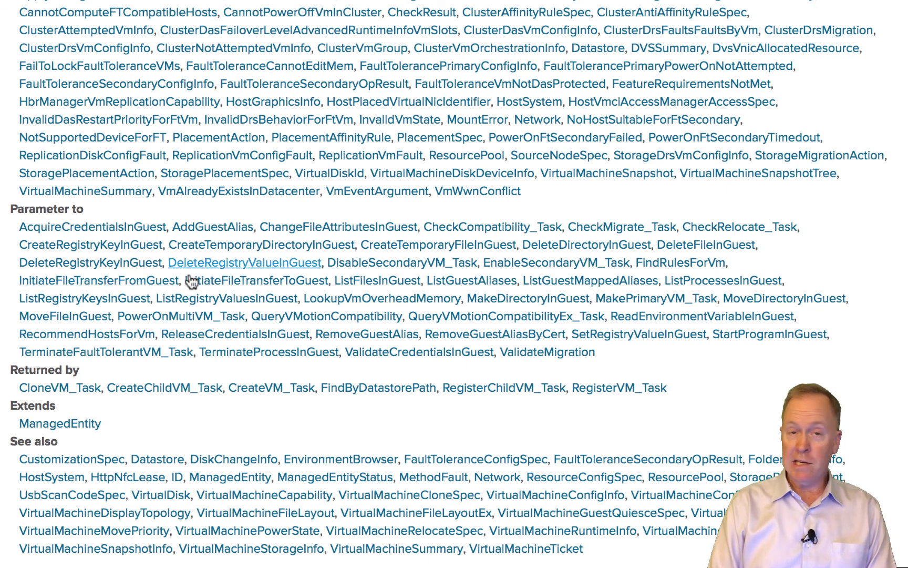
pyautogui.scroll(2, 192, 315)
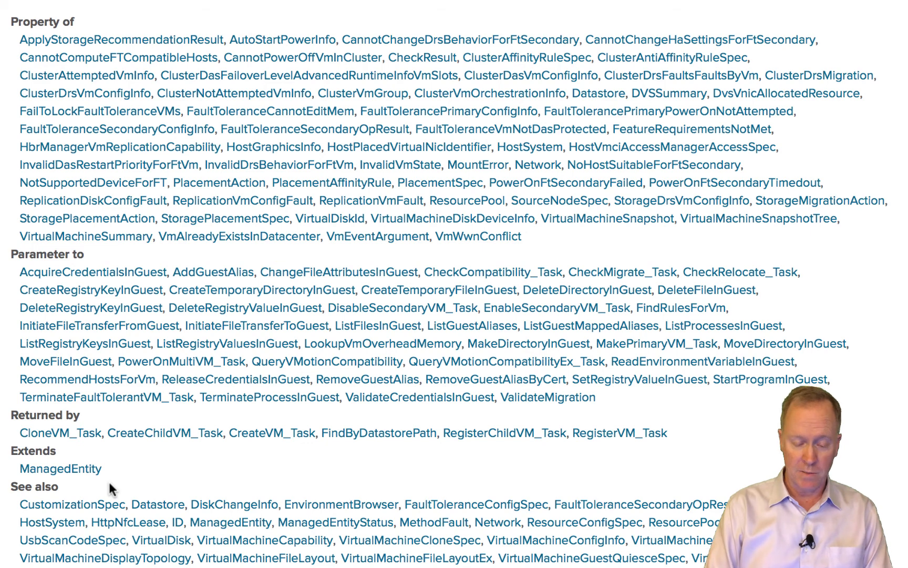
# Scroll the VirtualMachine page to its Properties table, from capability through guestHeartbeatStatus
pyautogui.scroll(-7, 110, 488)
pyautogui.scroll(-7, 109, 488)
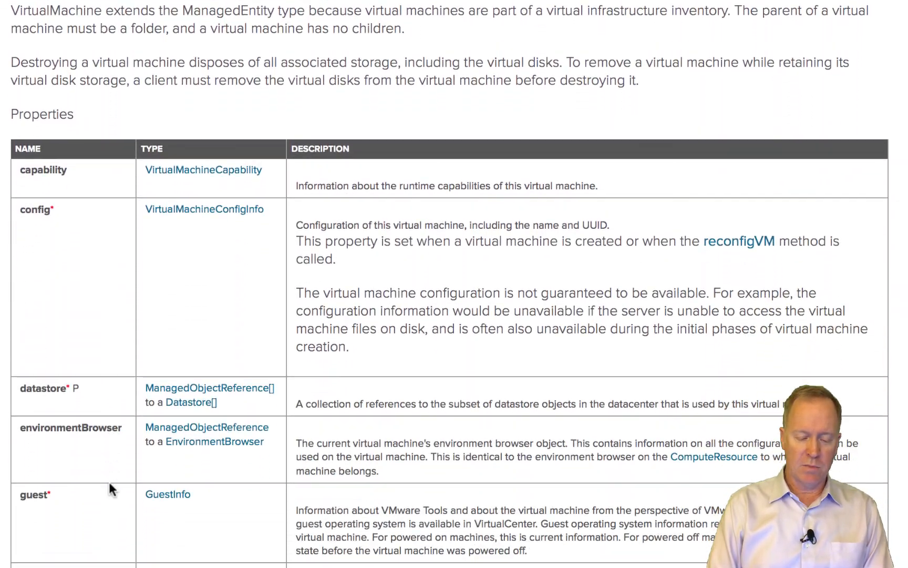
pyautogui.scroll(-2, 109, 481)
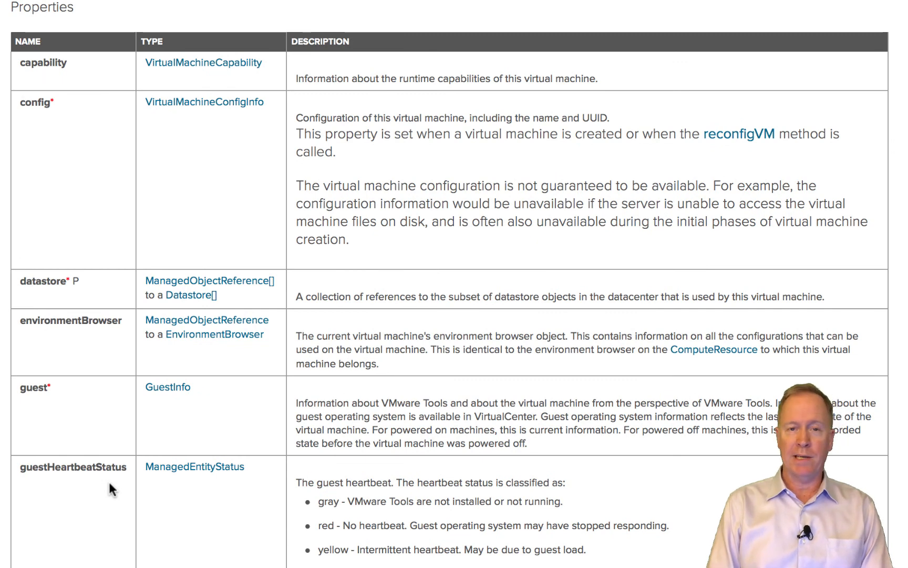